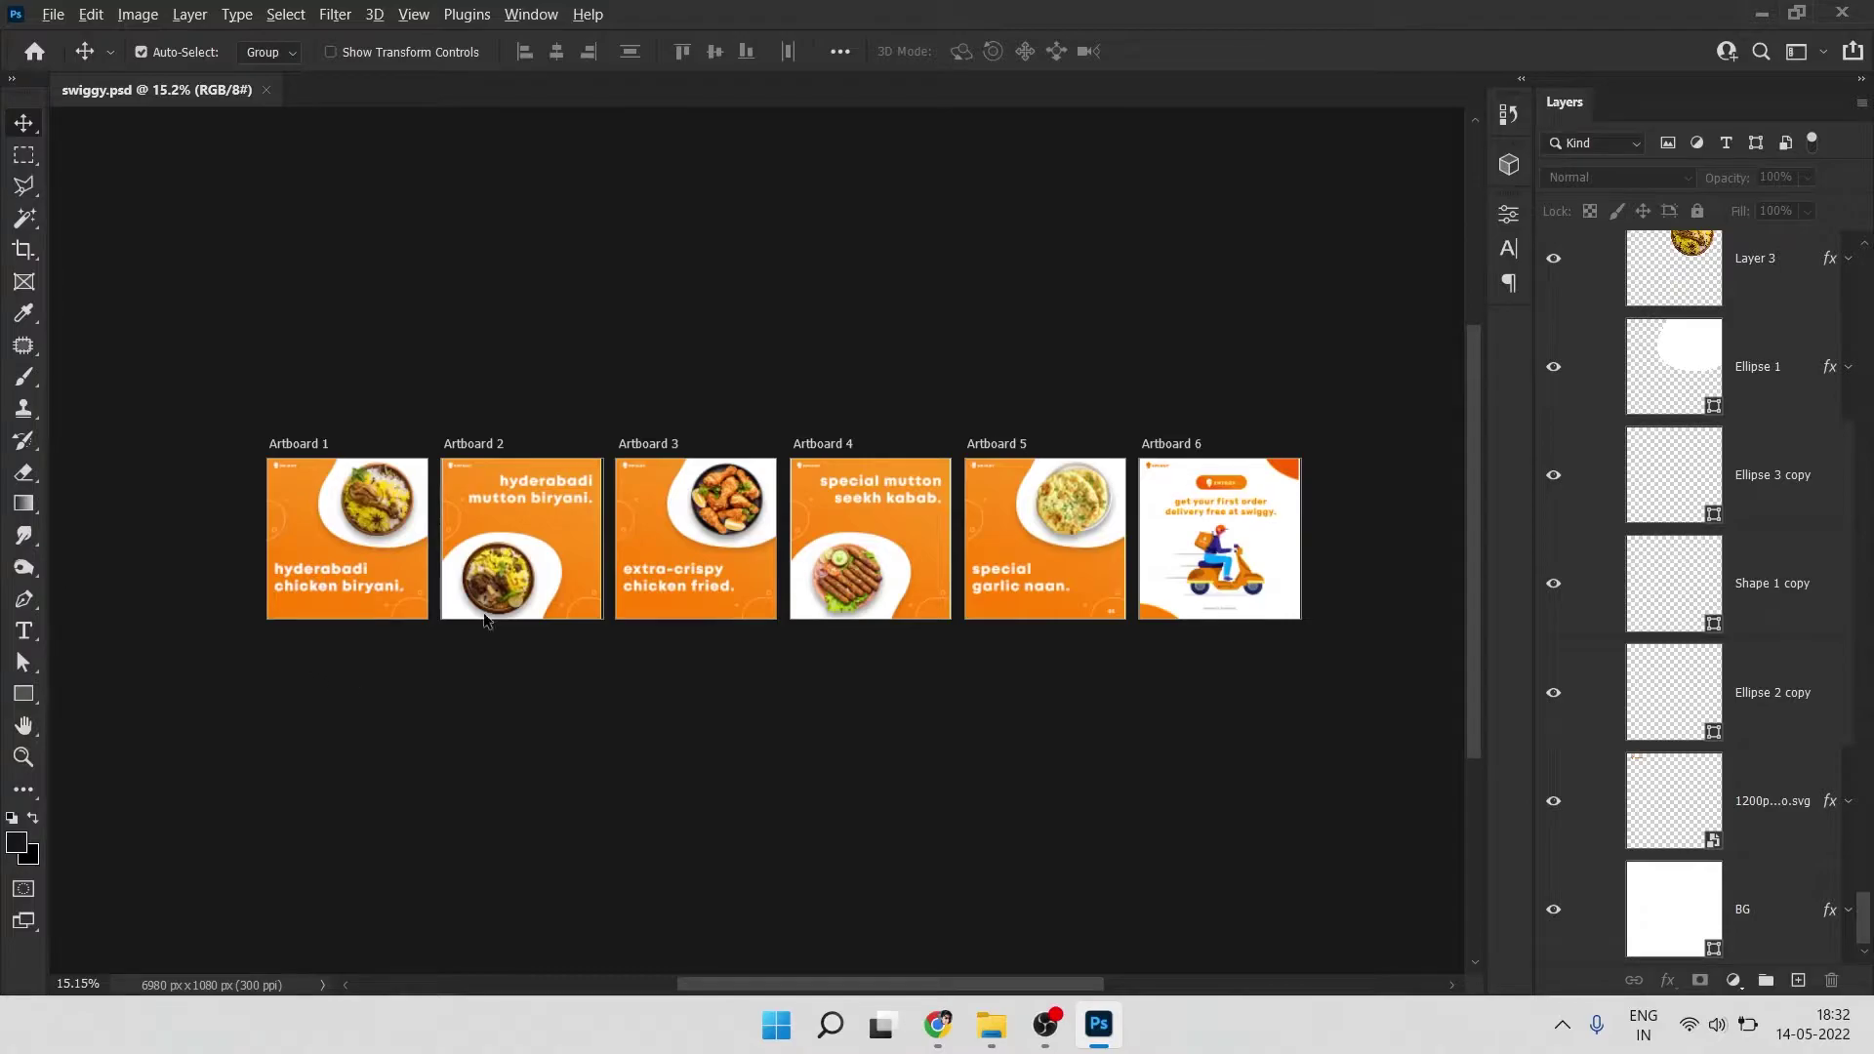
Step: Try moving the biryani plate and the white blob shape on Artboard 1, undoing each move
{"action": "scroll", "coordinate": [341, 560], "scroll_direction": "up", "scroll_amount": 14}
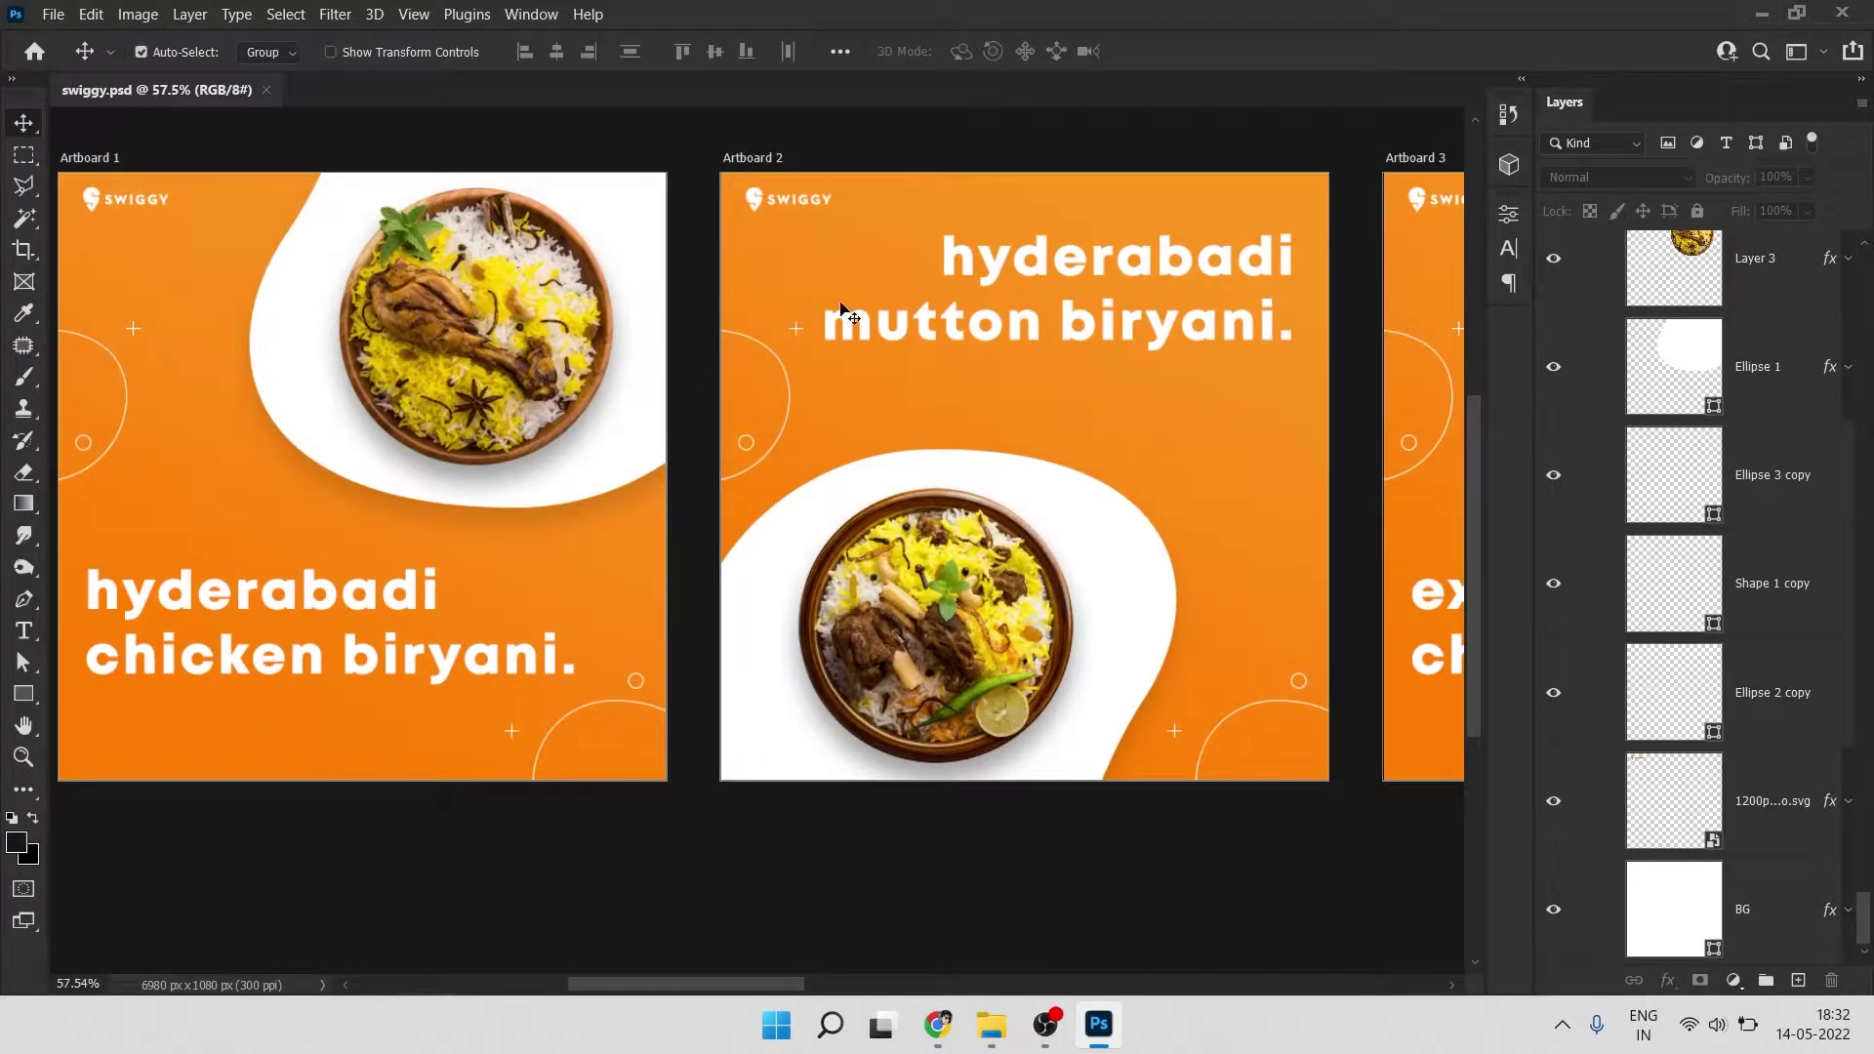
{"action": "left_click_drag", "start_coordinate": [487, 381], "coordinate": [810, 354]}
{"action": "key", "text": "ctrl+z"}
{"action": "left_click_drag", "start_coordinate": [664, 432], "coordinate": [444, 667]}
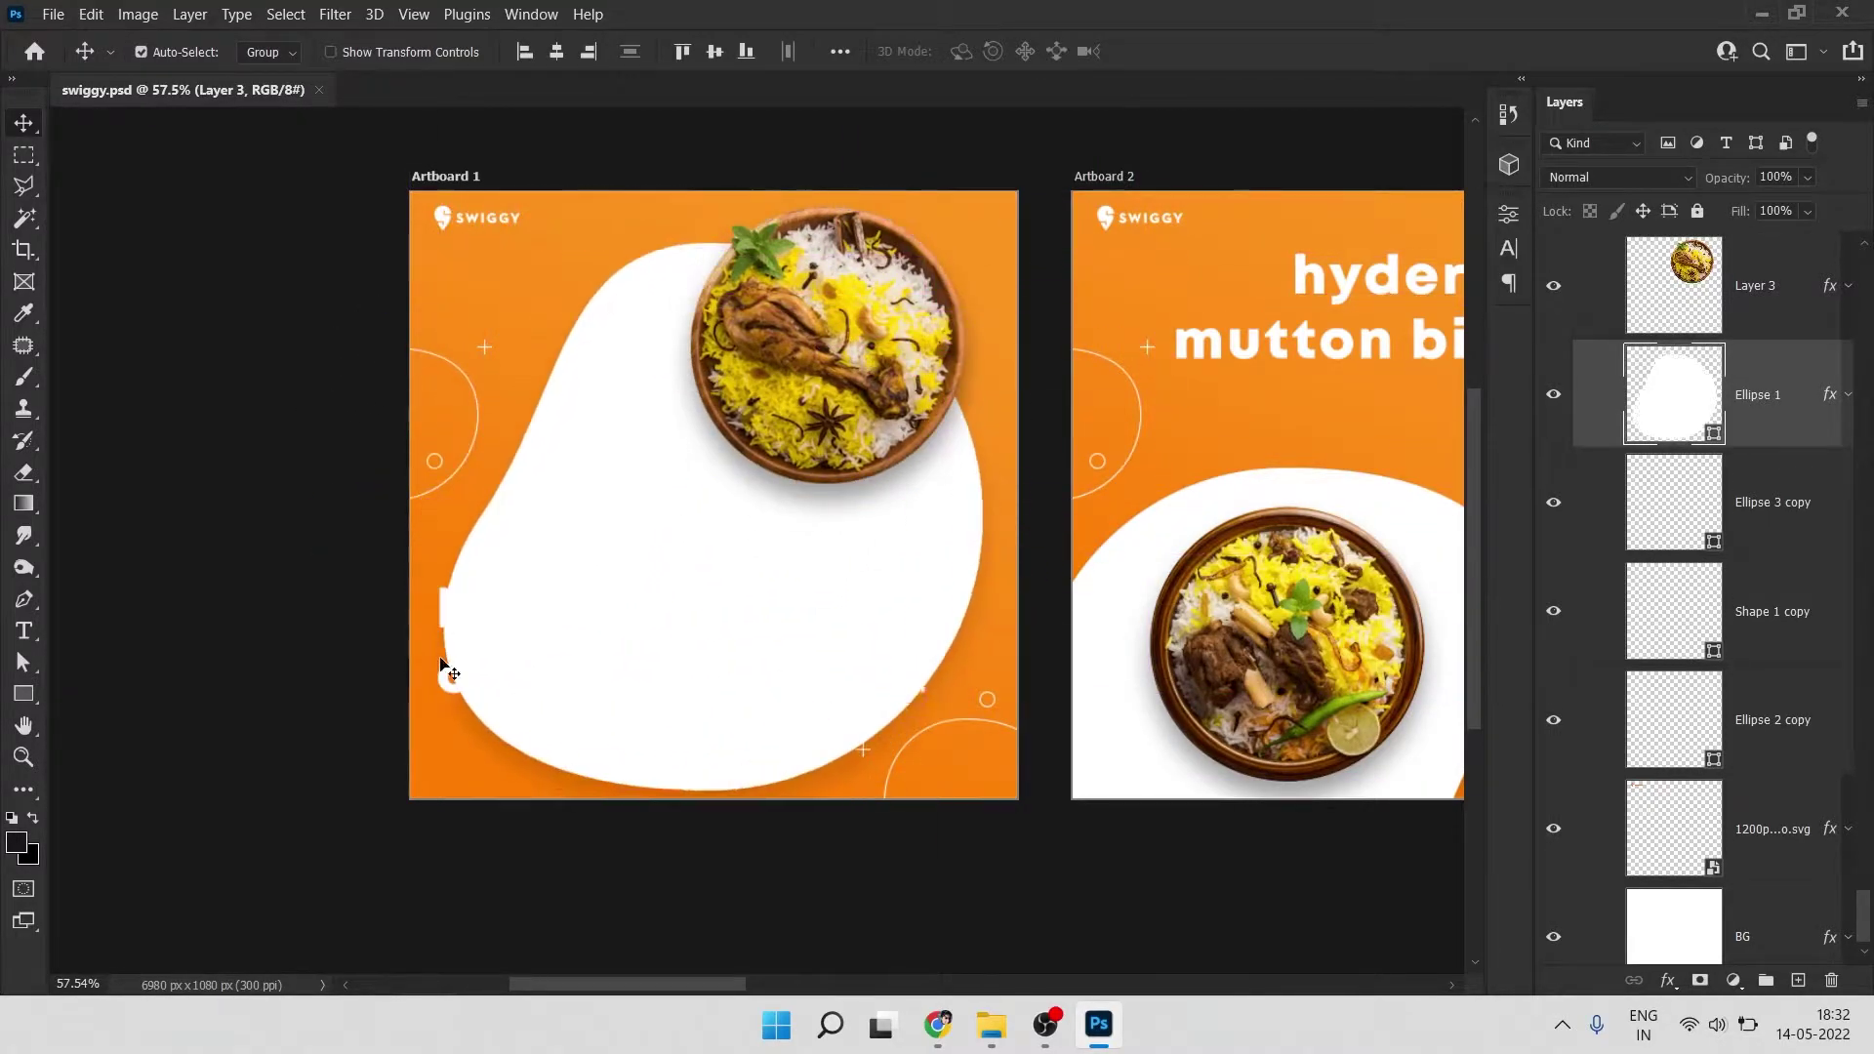
{"action": "key", "text": "ctrl+z"}
Step: Examine the separate design elements and the layout of all six artboards in the swiggy design
{"action": "left_click_drag", "start_coordinate": [574, 652], "coordinate": [566, 640]}
{"action": "left_click_drag", "start_coordinate": [297, 328], "coordinate": [527, 486]}
{"action": "left_click", "coordinate": [869, 857]}
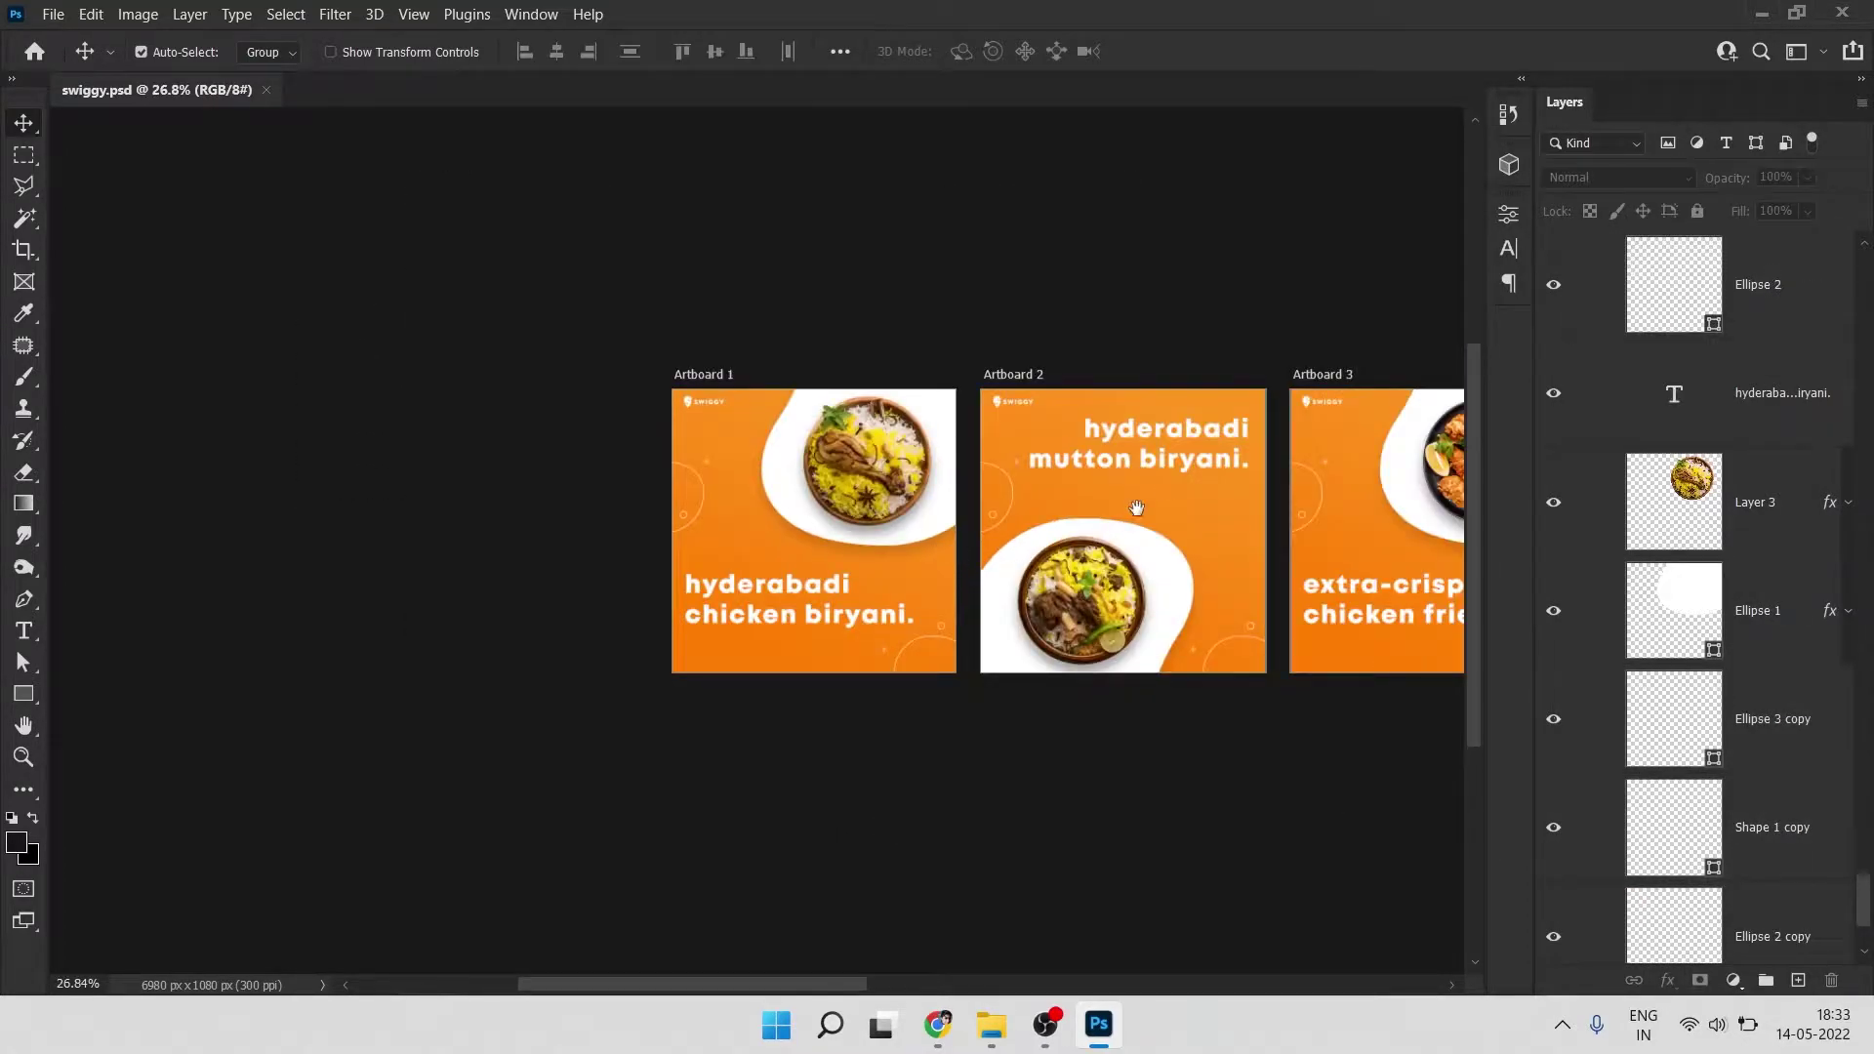
{"action": "left_click_drag", "start_coordinate": [1152, 496], "coordinate": [624, 583]}
{"action": "scroll", "coordinate": [1015, 574], "scroll_direction": "down", "scroll_amount": 3}
{"action": "left_click_drag", "start_coordinate": [1321, 556], "coordinate": [838, 579]}
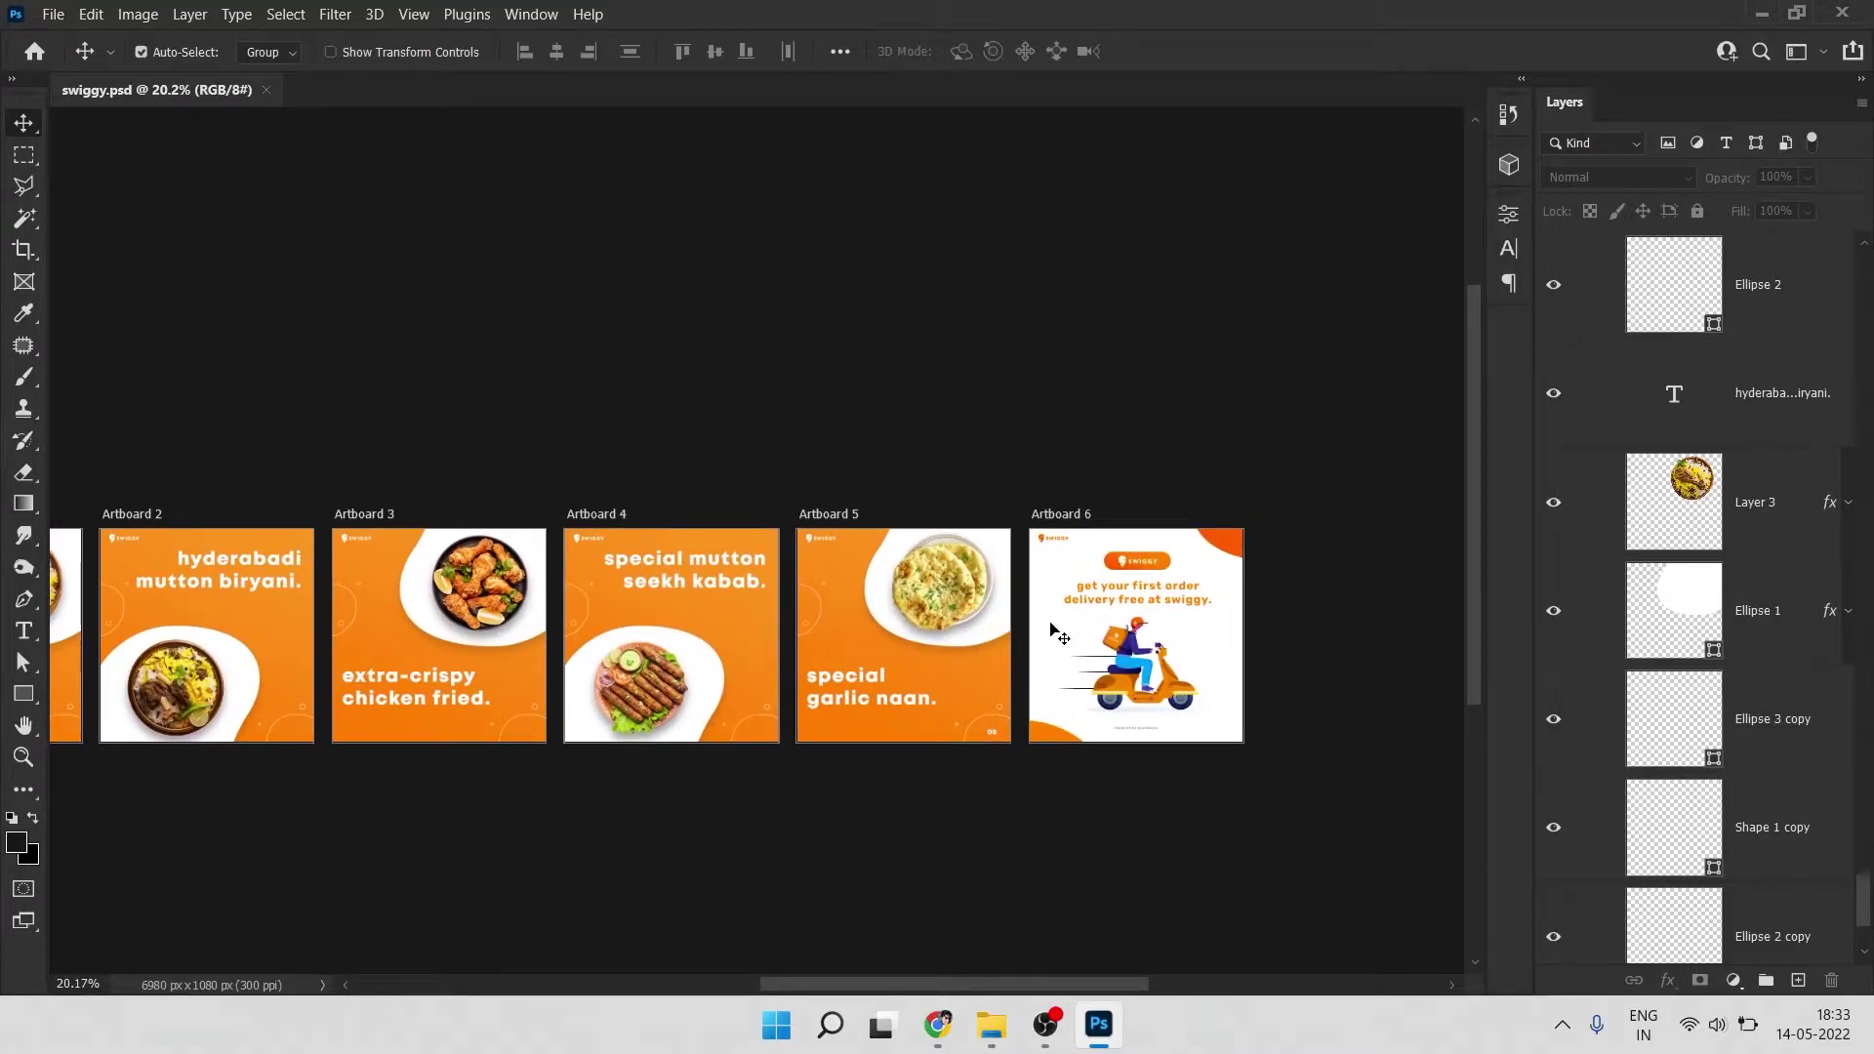
{"action": "scroll", "coordinate": [1149, 589], "scroll_direction": "up", "scroll_amount": 4}
{"action": "left_click_drag", "start_coordinate": [243, 482], "coordinate": [780, 432]}
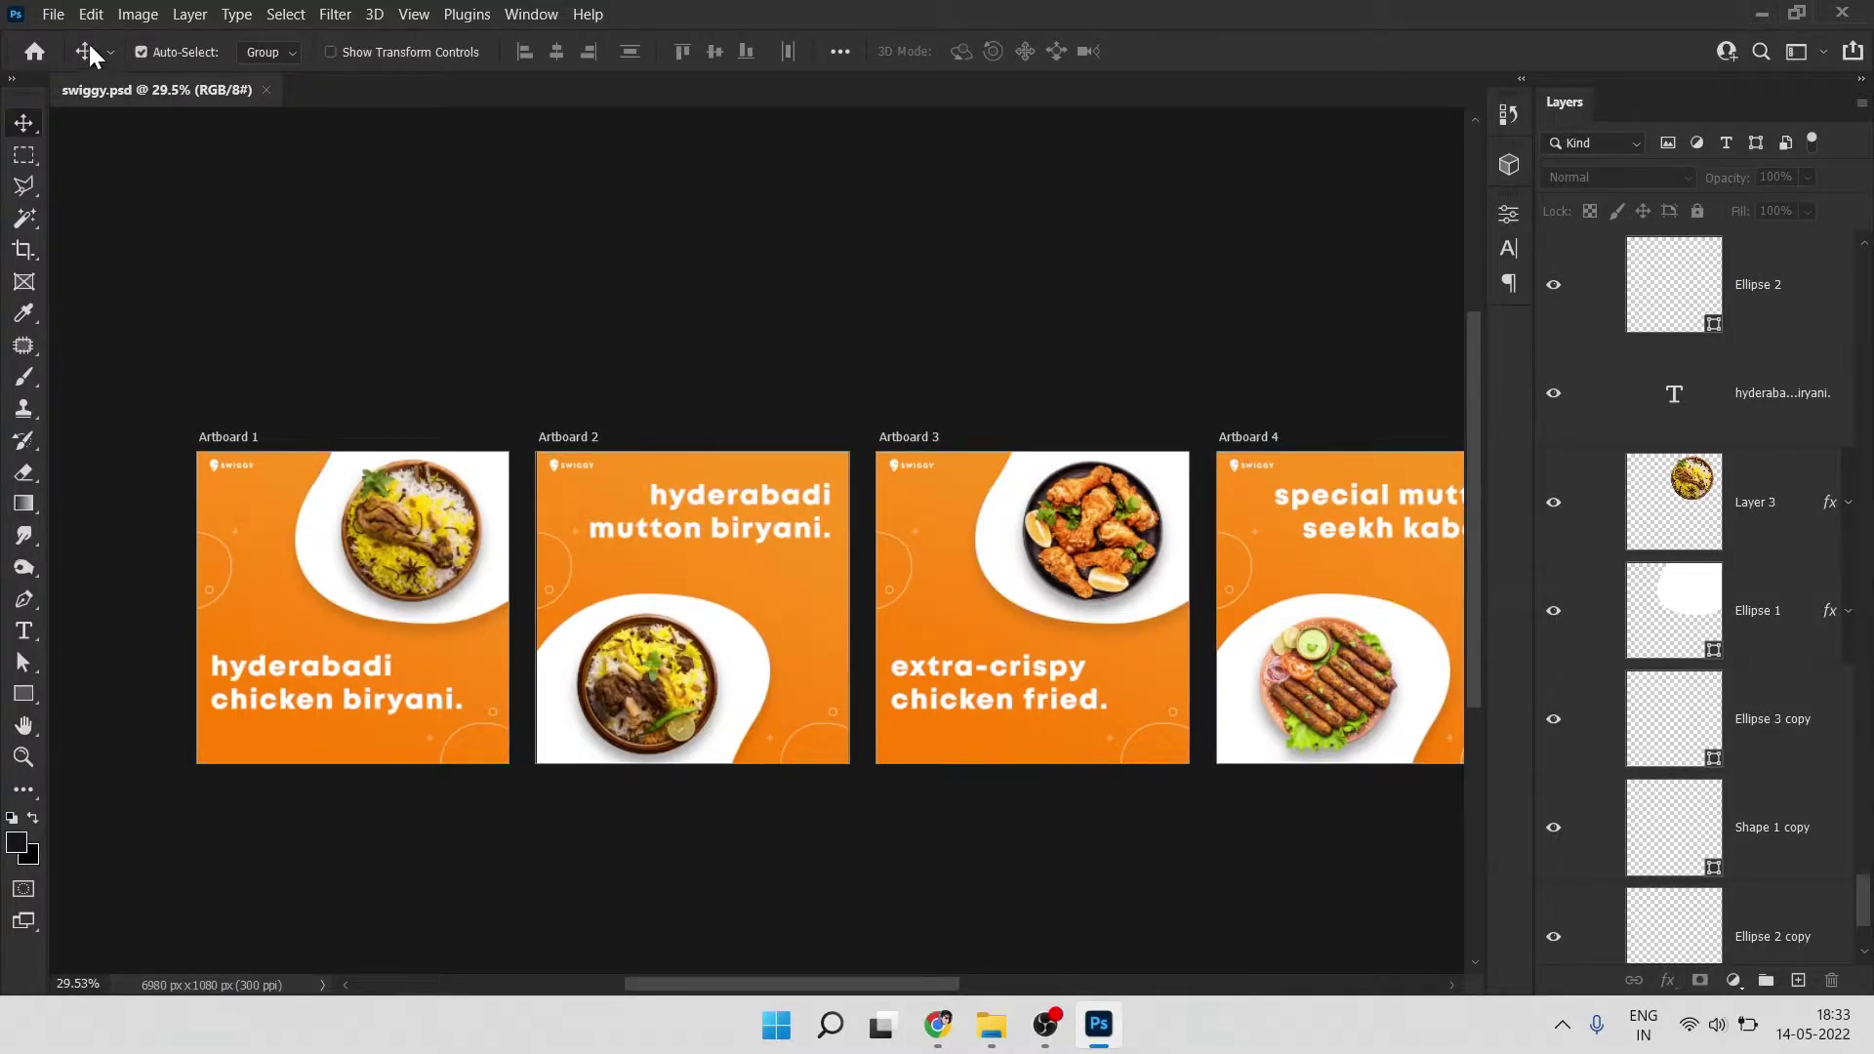
Step: Create a new 1080 × 1080 px document at 300 pixels/inch in RGB Color with artboards enabled
{"action": "left_click", "coordinate": [54, 14]}
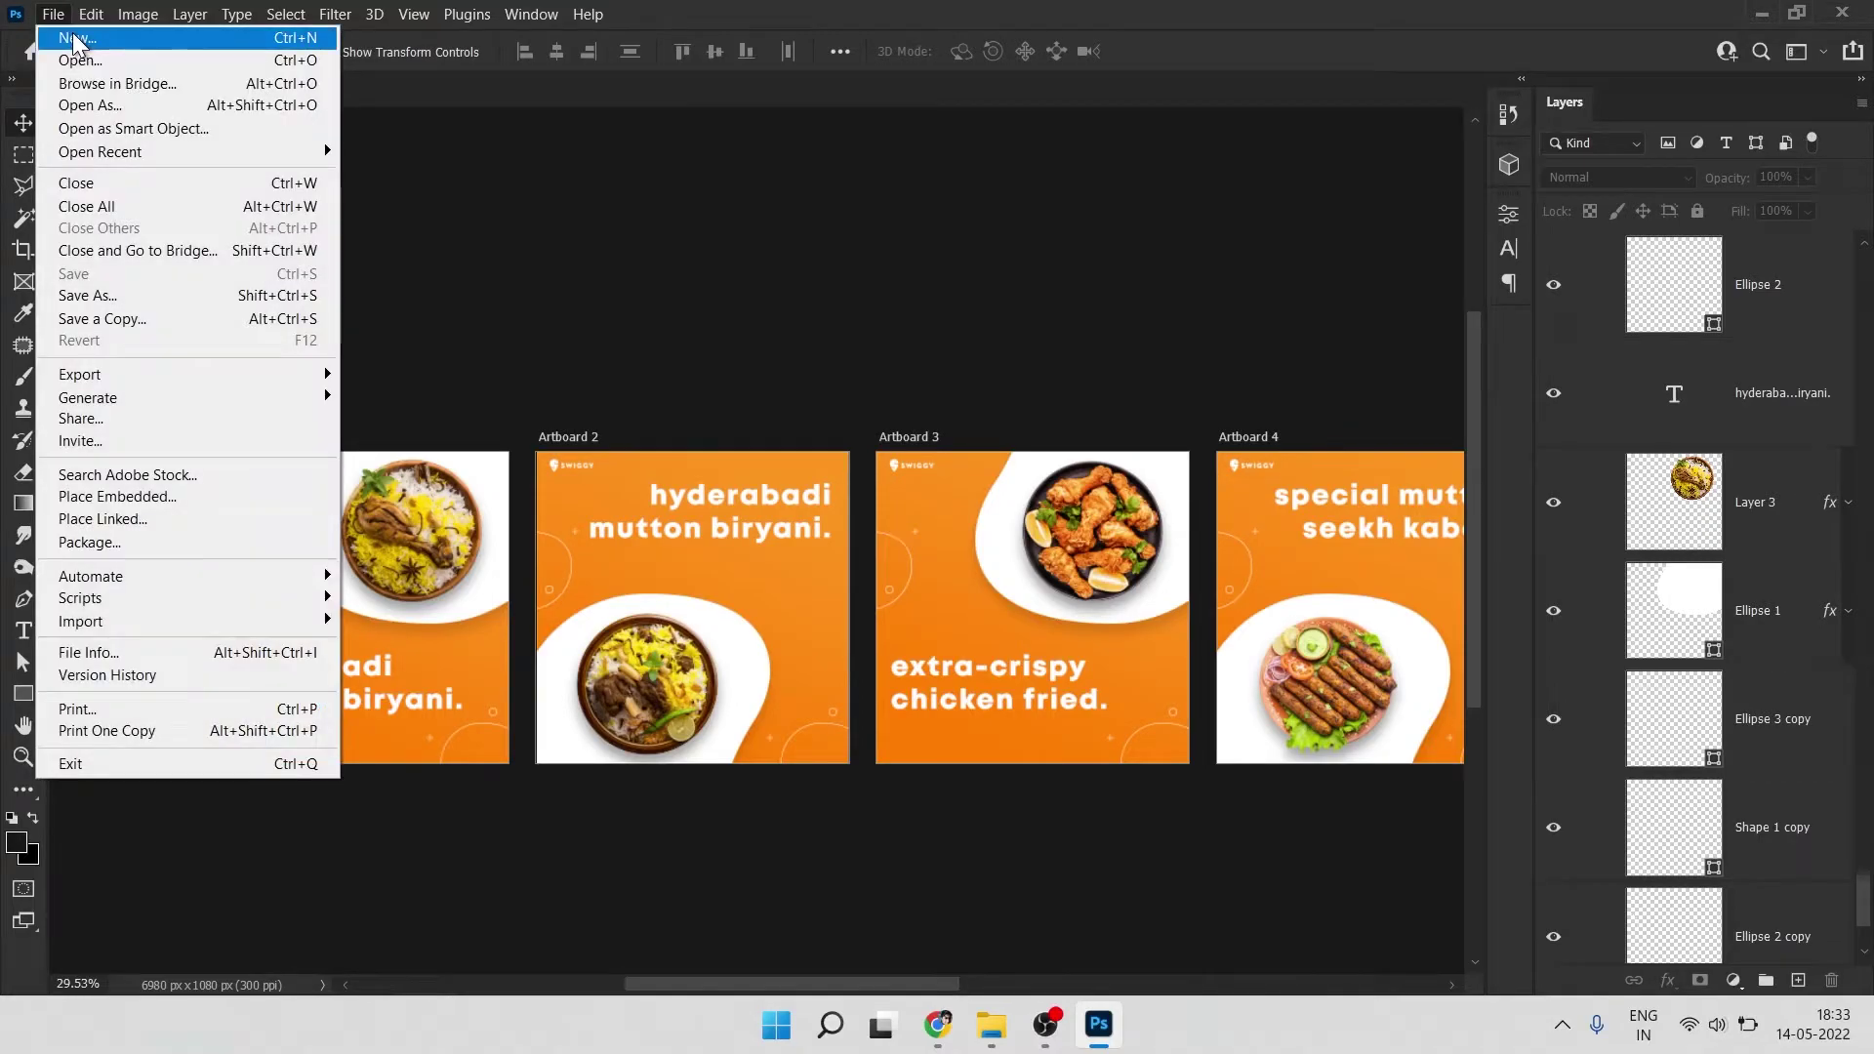
{"action": "left_click", "coordinate": [79, 35]}
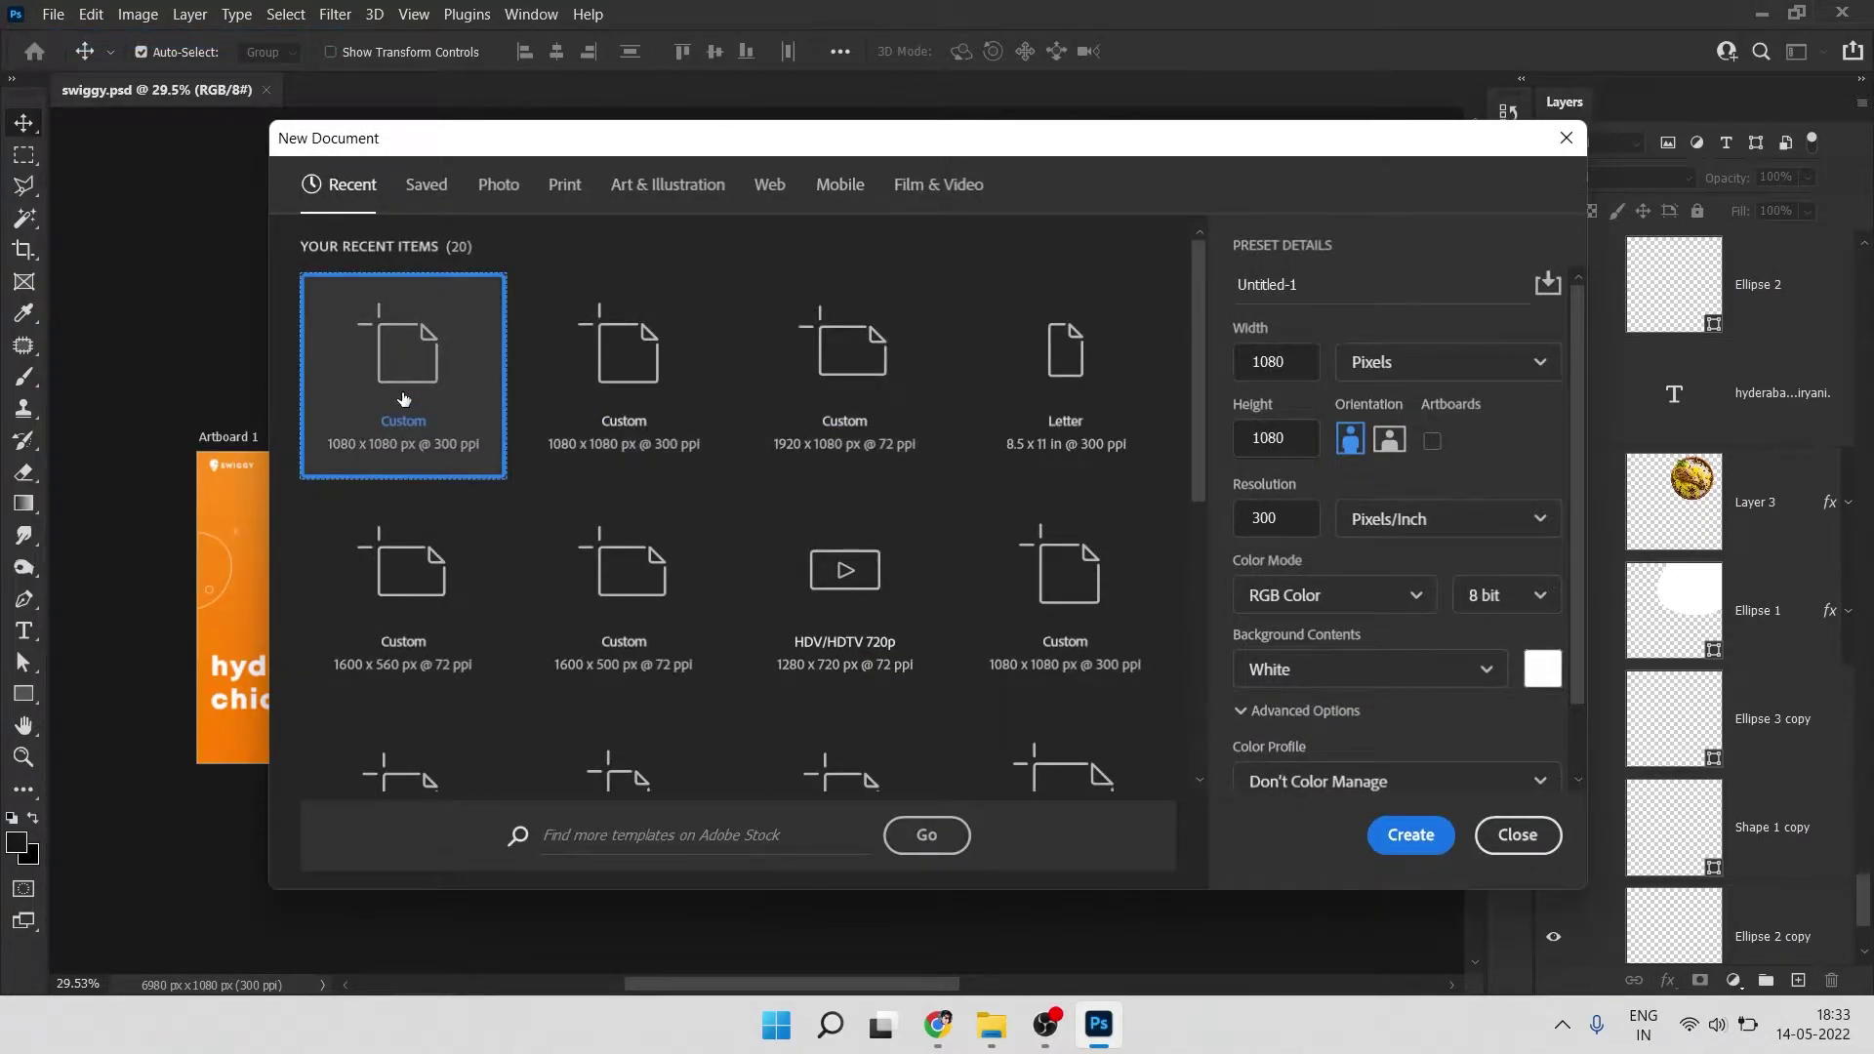
{"action": "left_click", "coordinate": [1268, 369]}
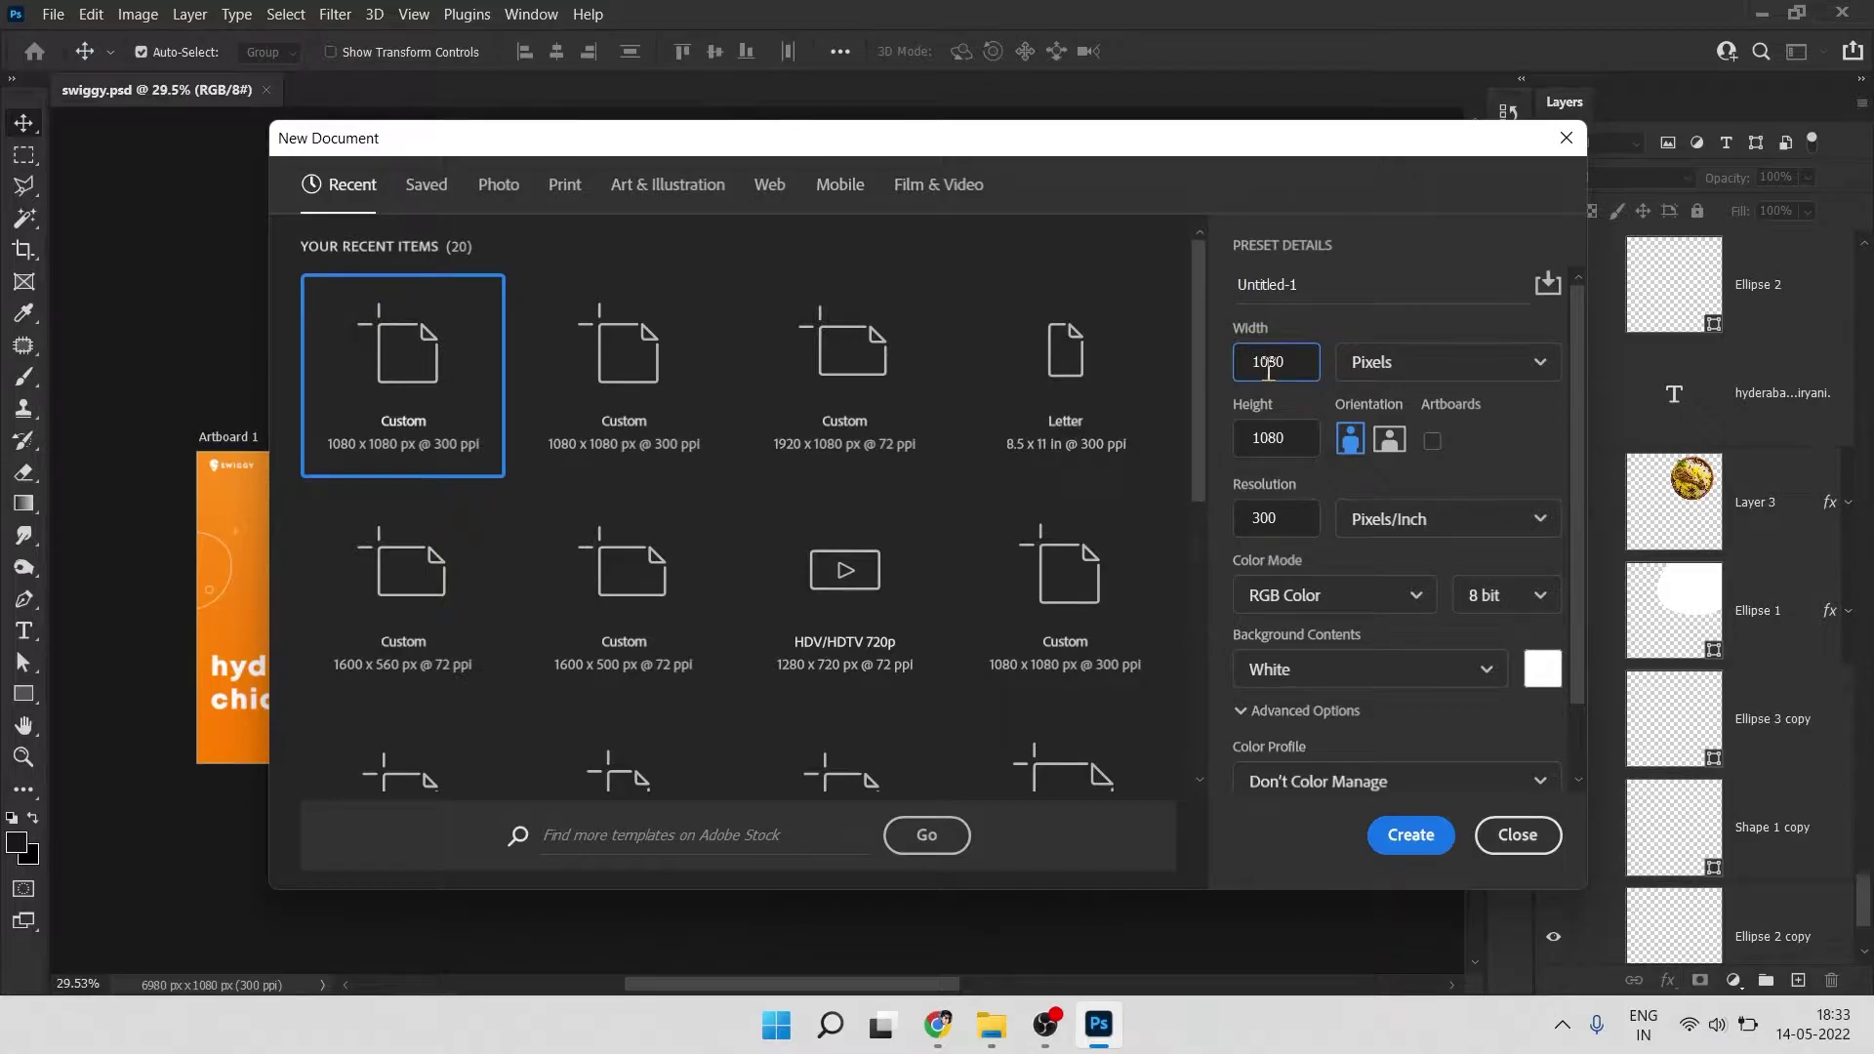
{"action": "left_click", "coordinate": [1281, 442]}
{"action": "left_click", "coordinate": [1433, 443]}
{"action": "left_click", "coordinate": [1411, 836]}
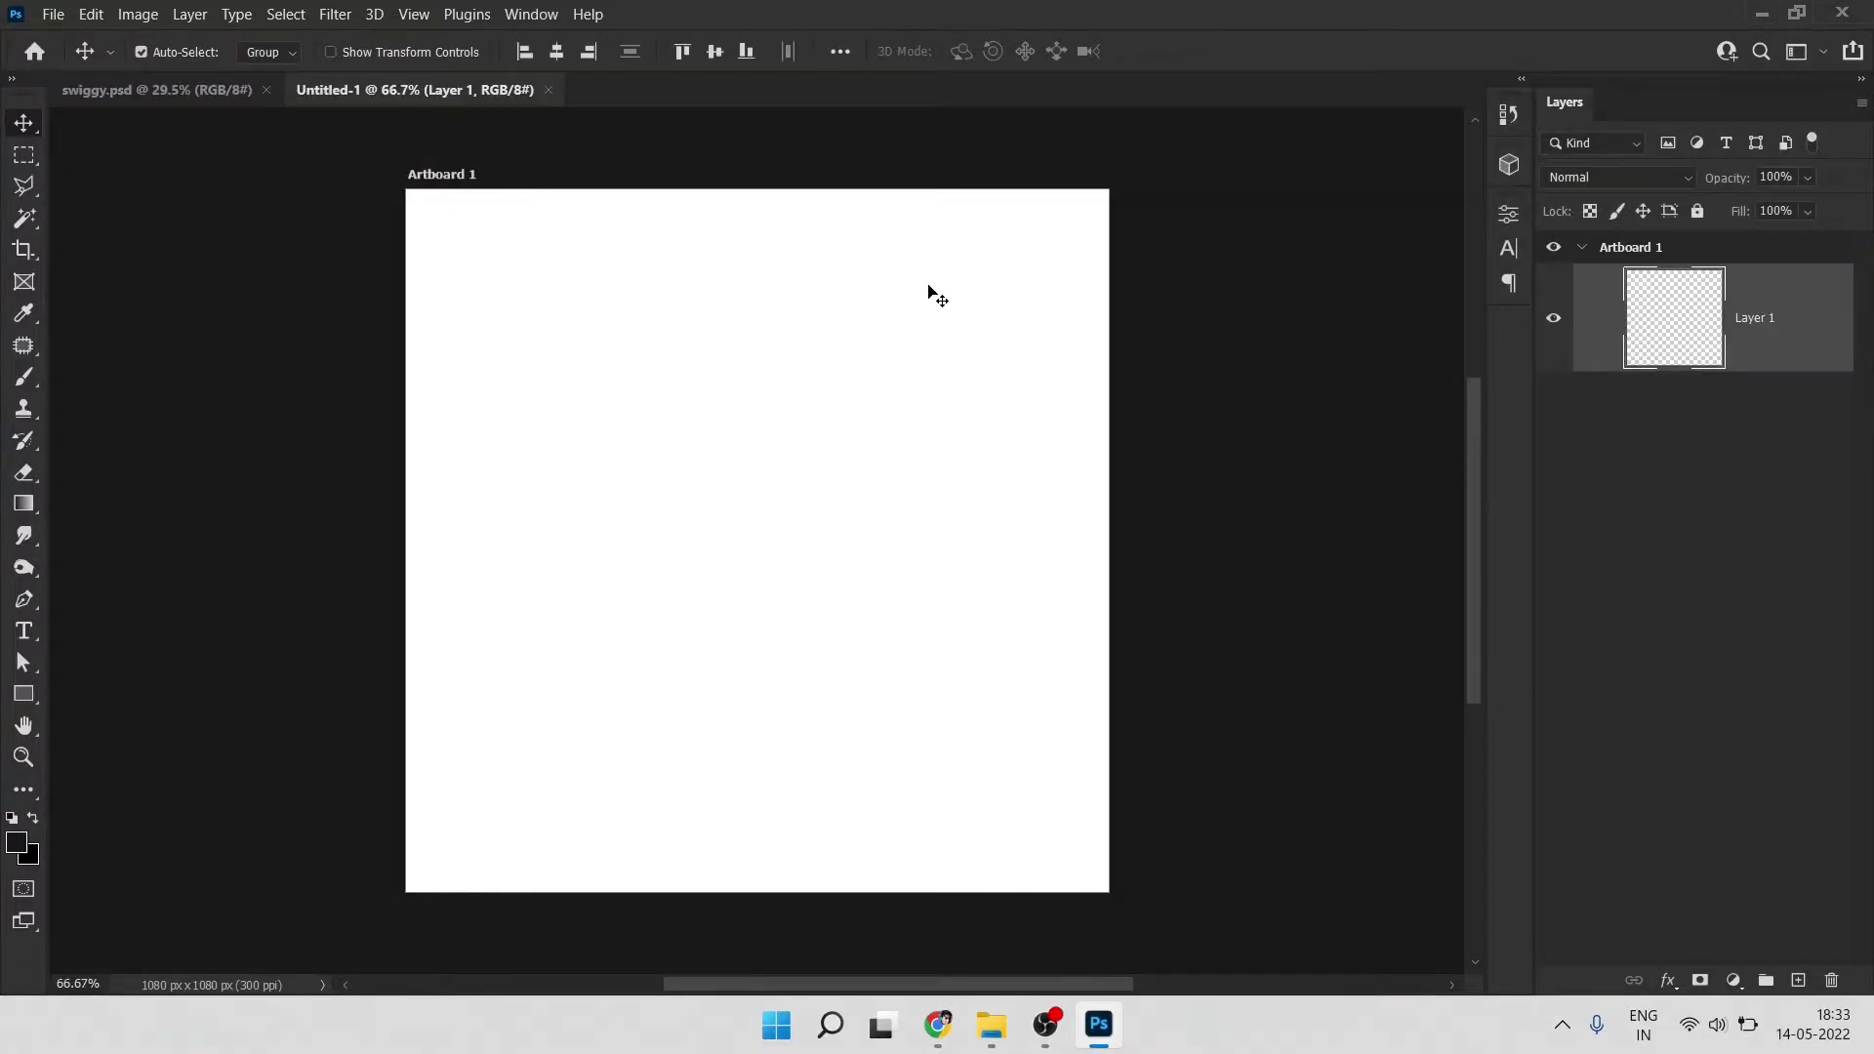
Step: Add two more 1080 × 1080 px artboards in a row to the right of Artboard 1 and return to the Move tool
{"action": "scroll", "coordinate": [932, 371], "scroll_direction": "down", "scroll_amount": 4}
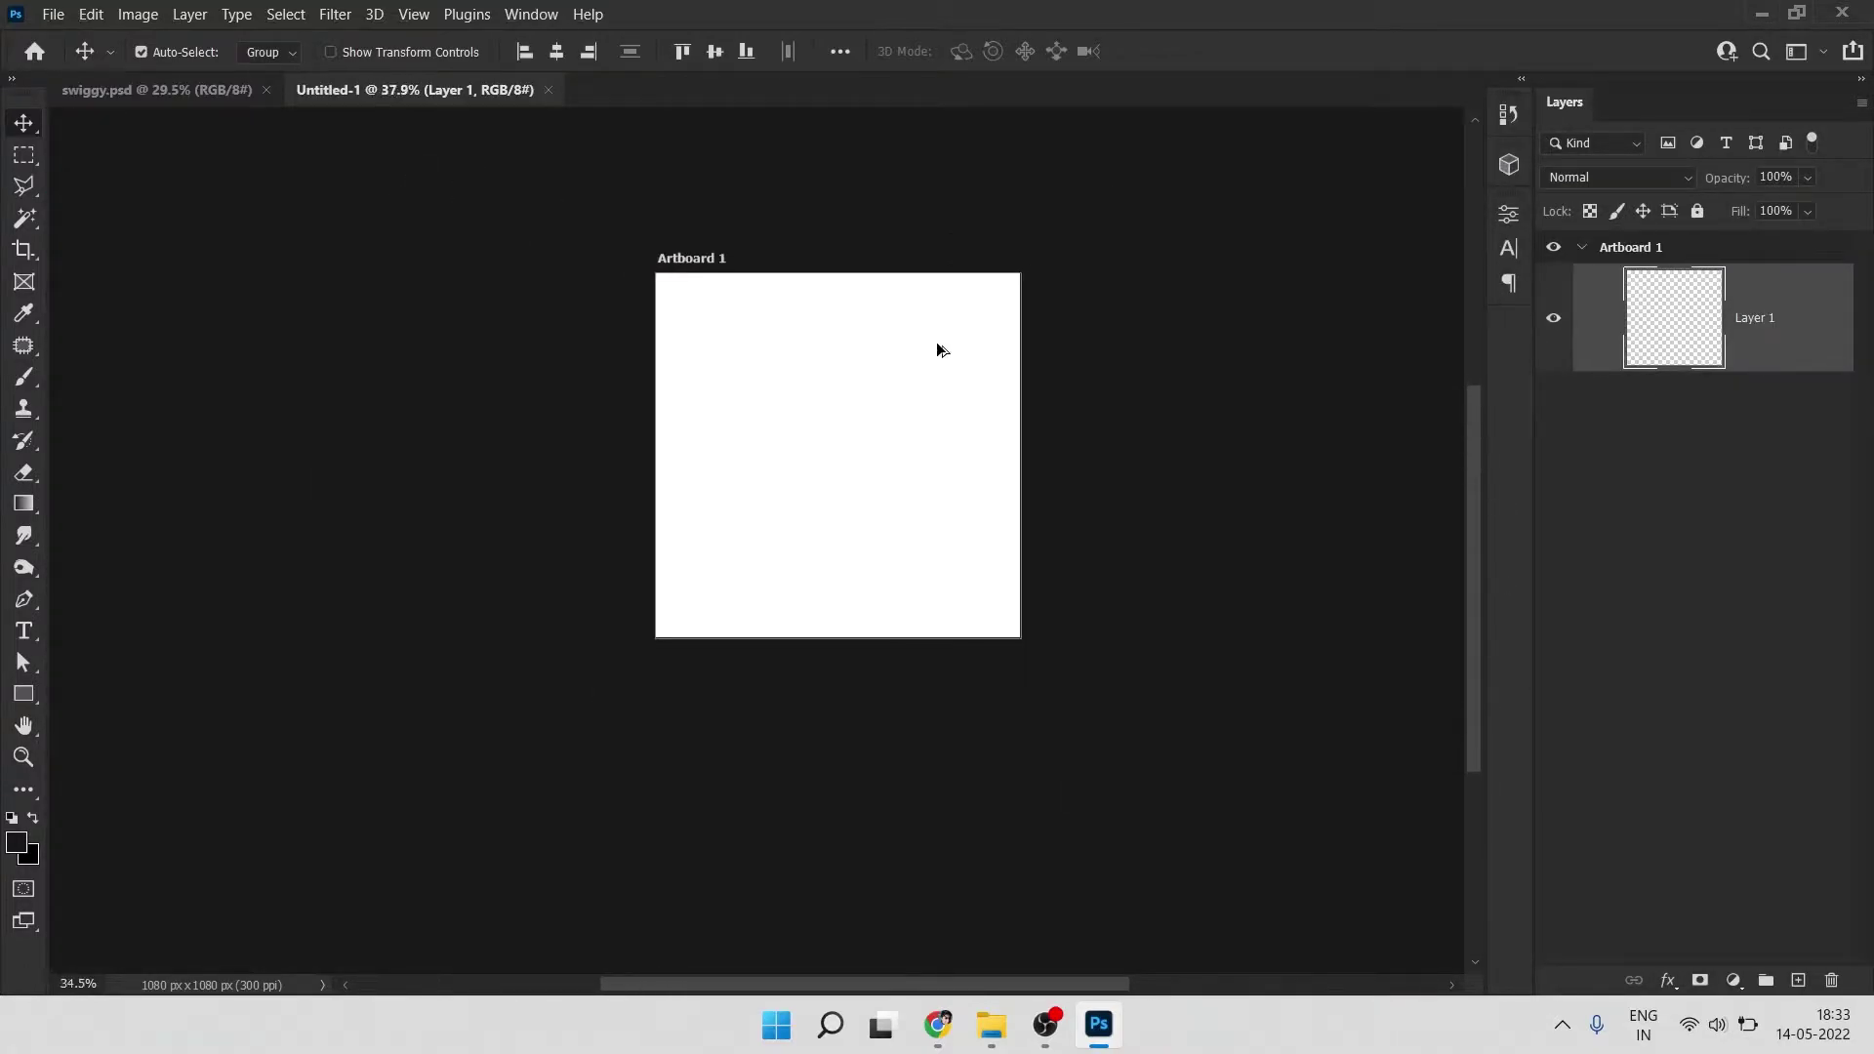
{"action": "right_click", "coordinate": [19, 131]}
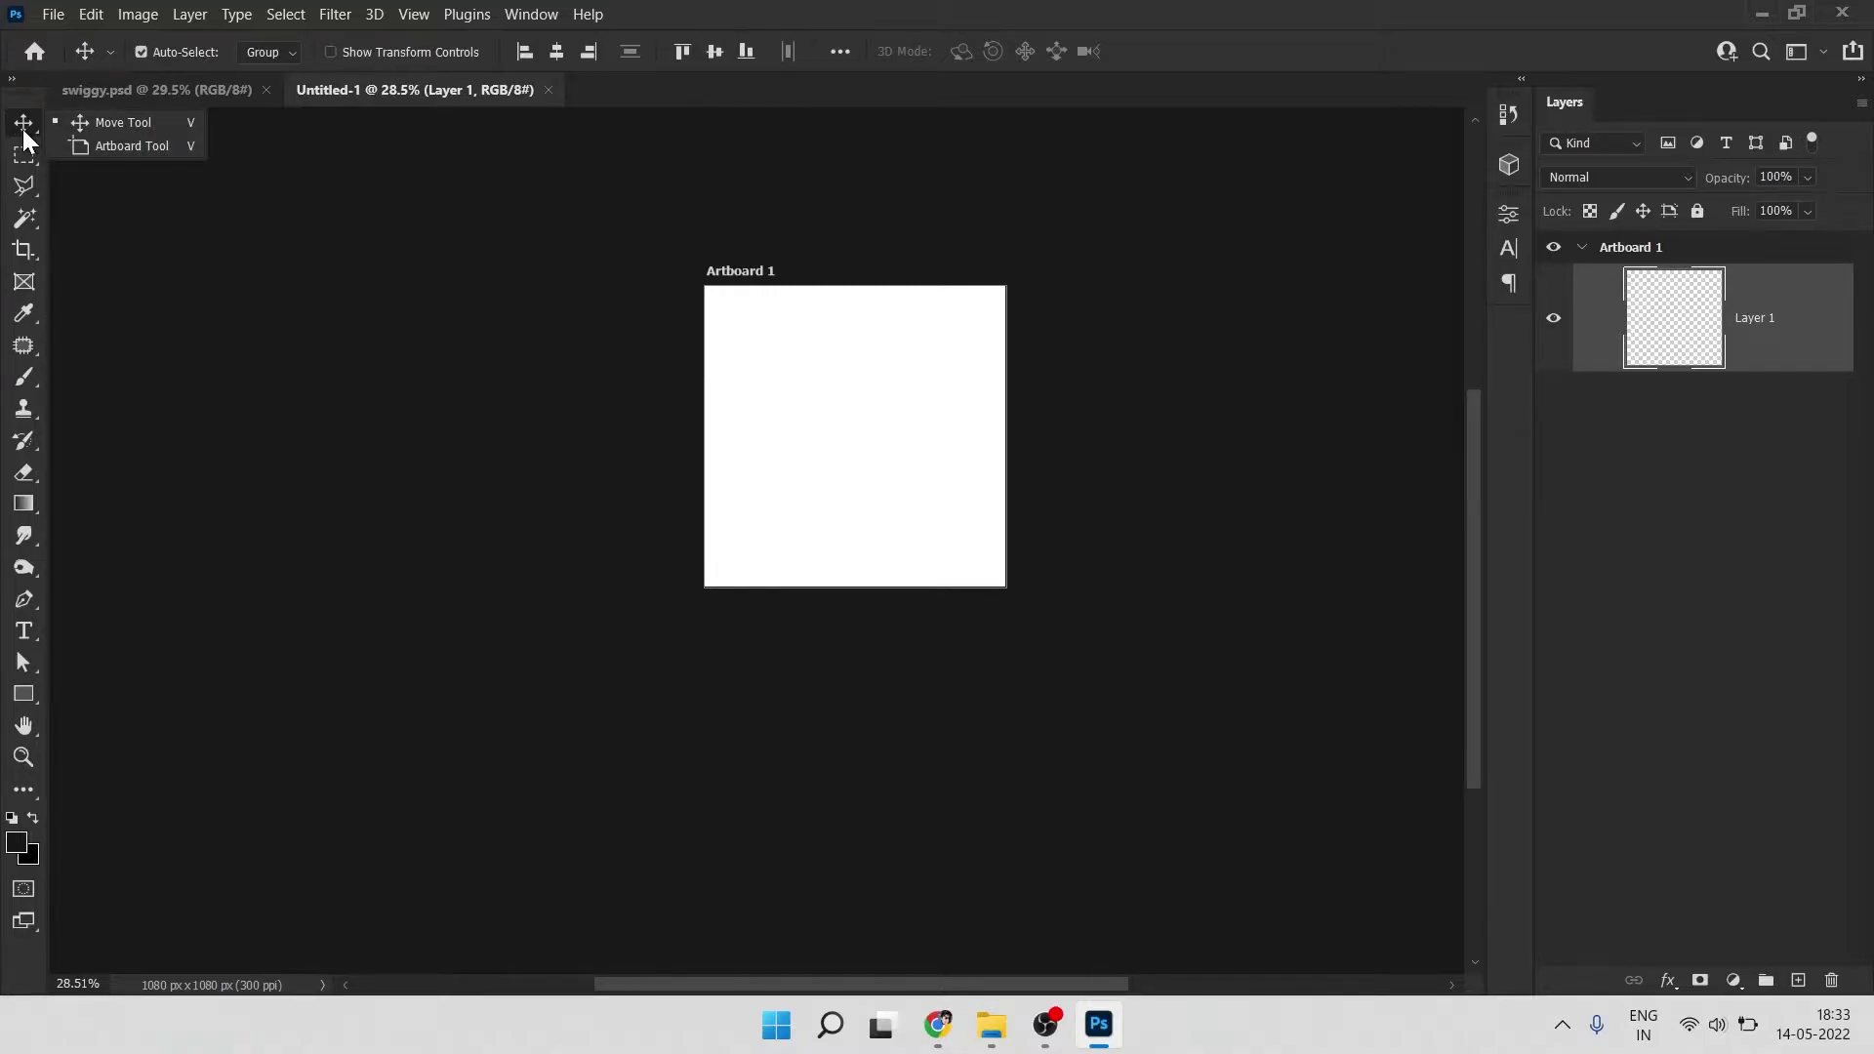
{"action": "left_click", "coordinate": [127, 150]}
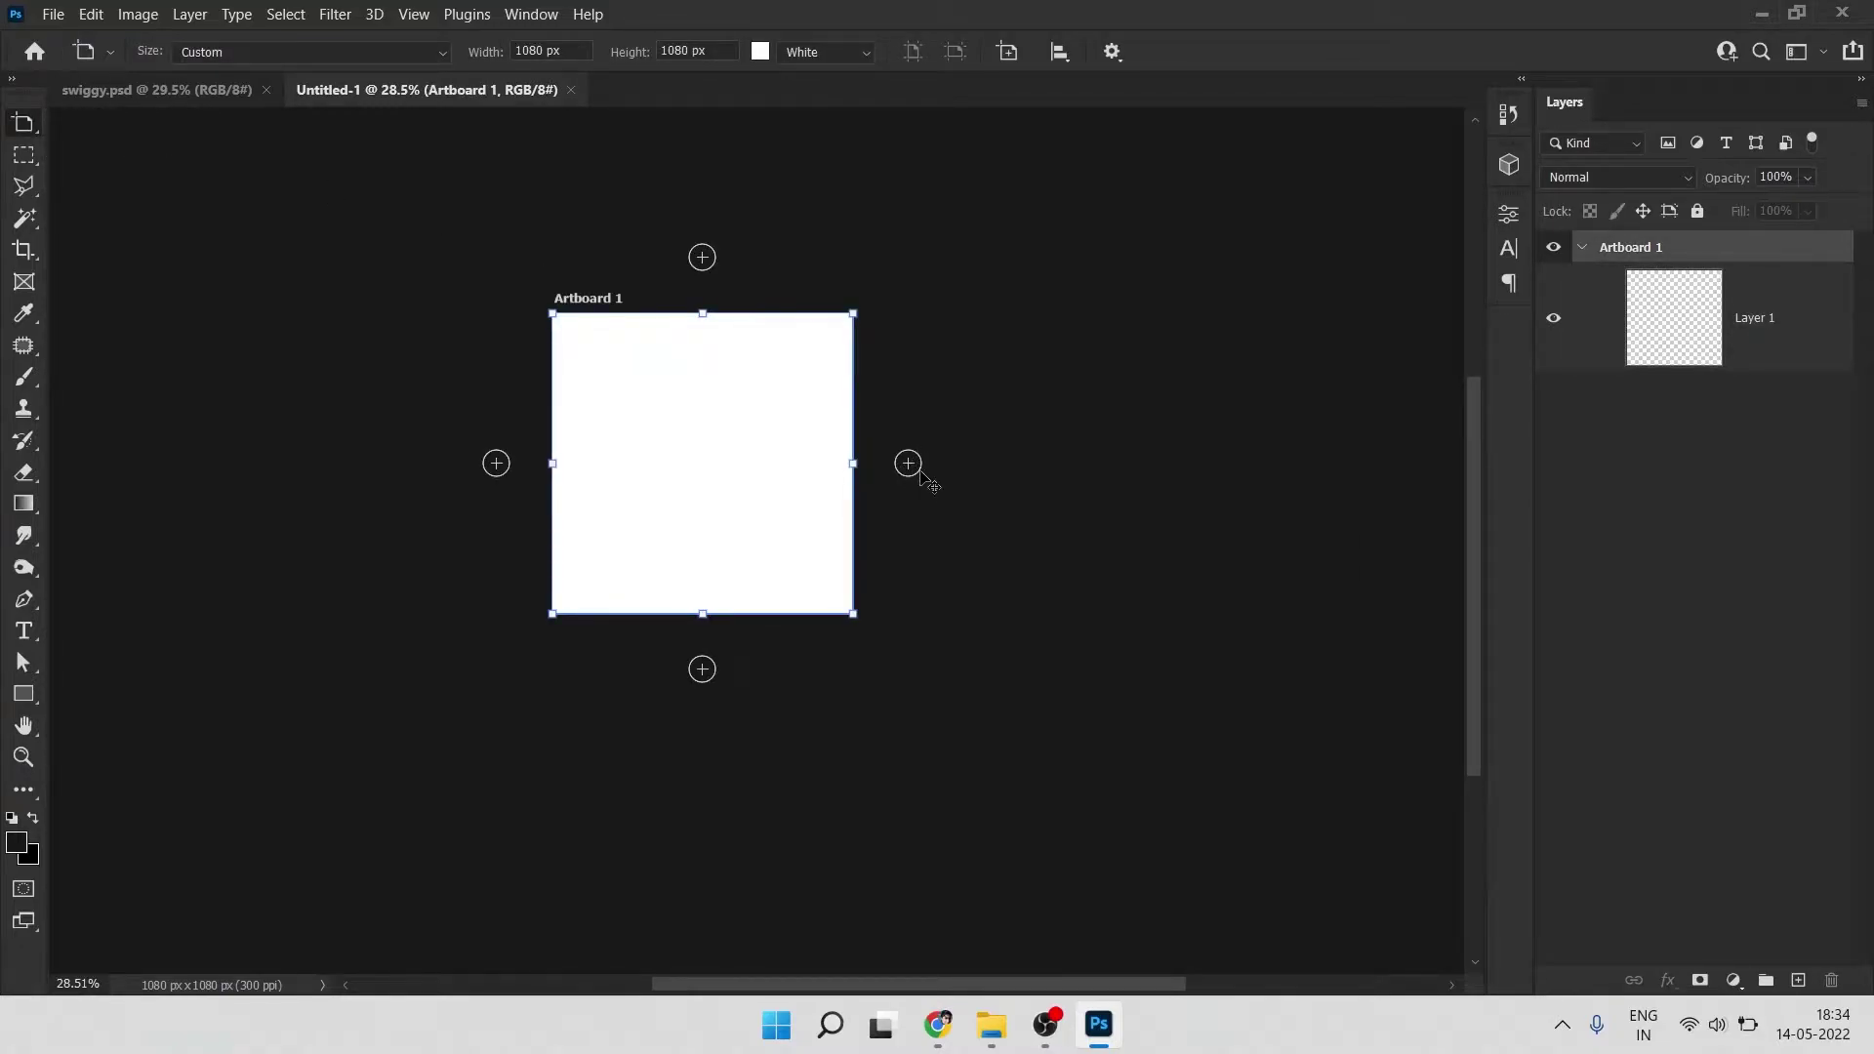
{"action": "left_click", "coordinate": [909, 464]}
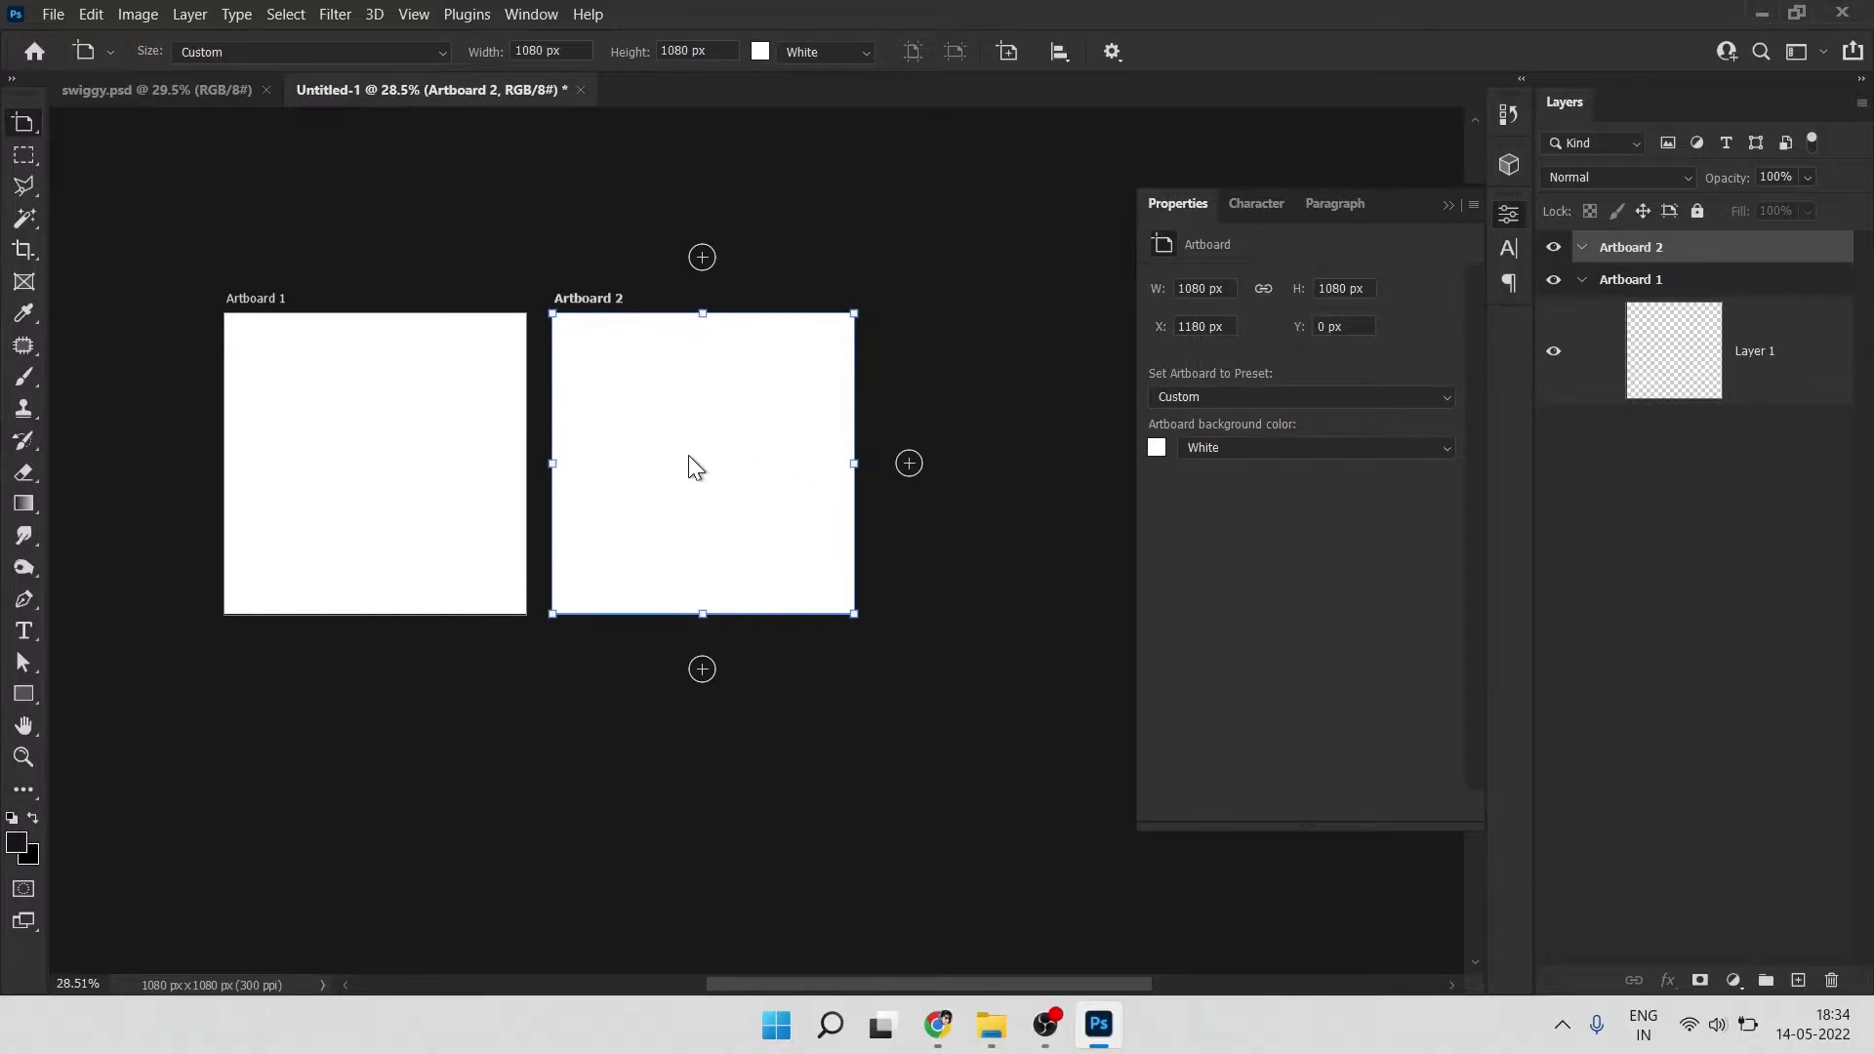
{"action": "left_click", "coordinate": [908, 463]}
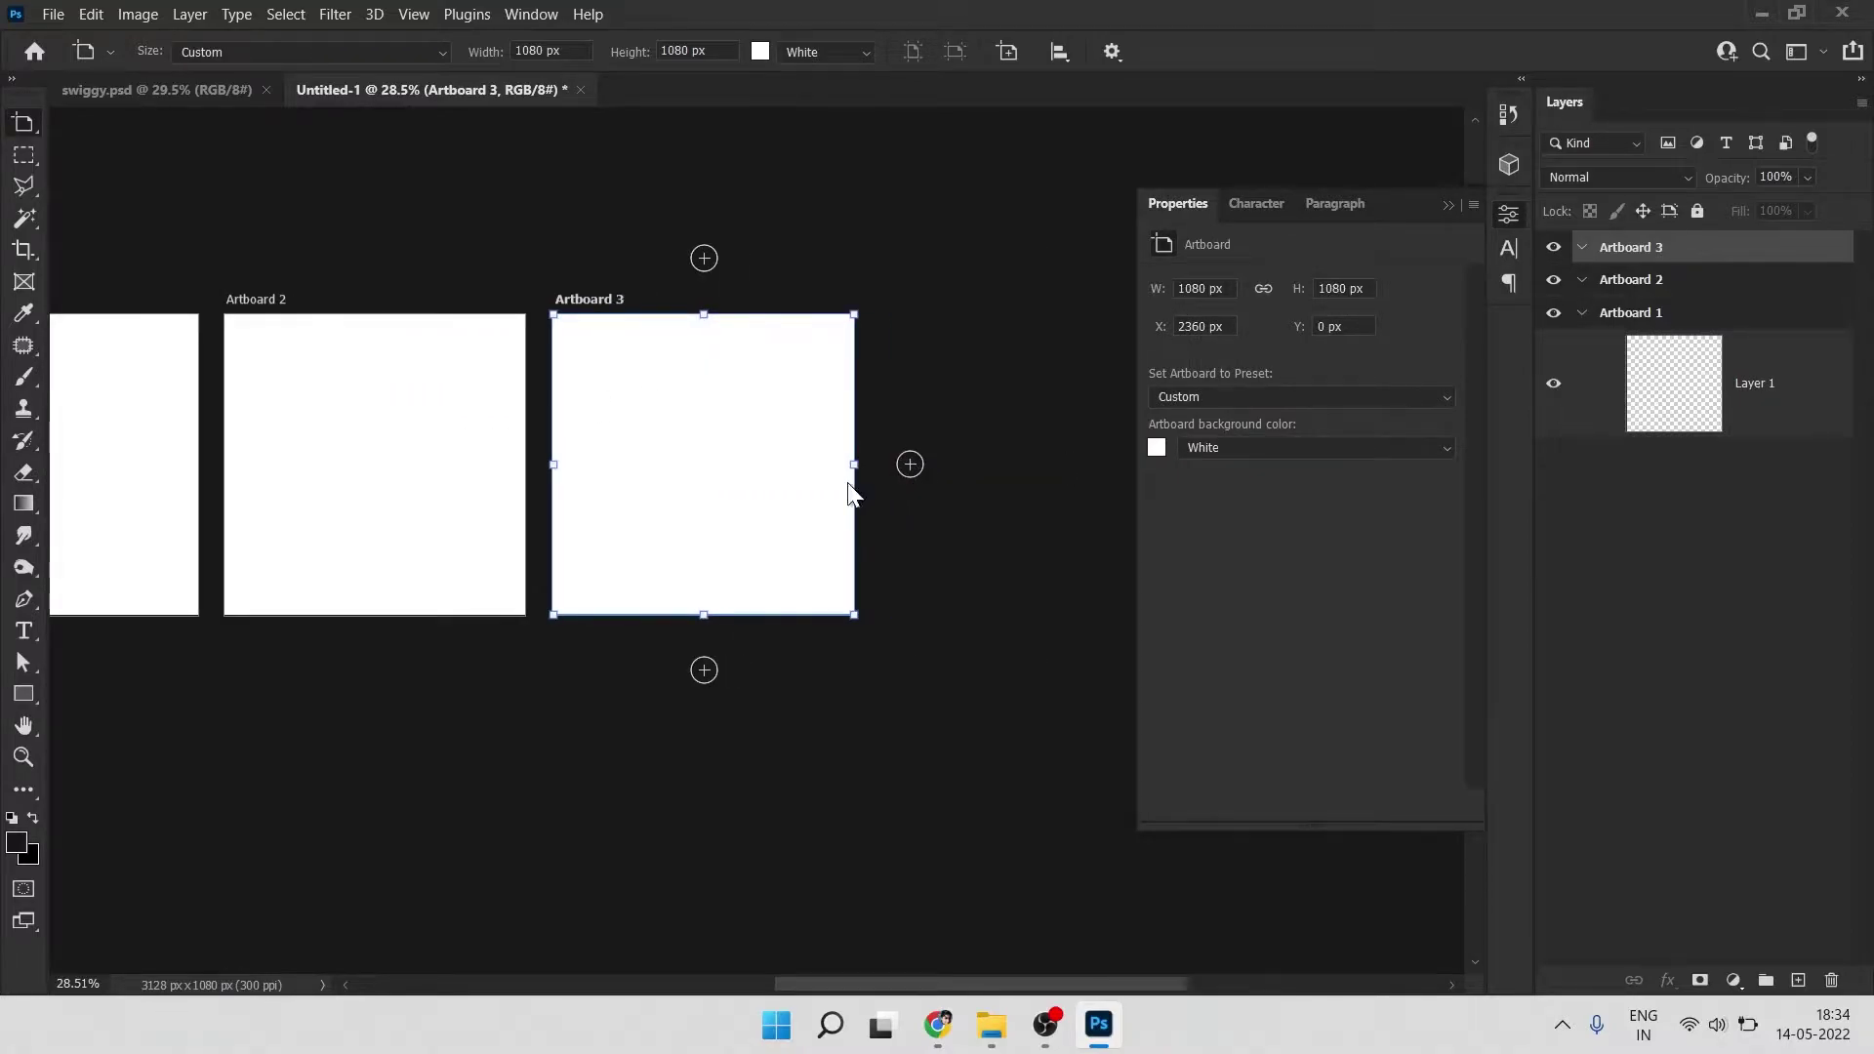
{"action": "scroll", "coordinate": [849, 485], "scroll_direction": "down", "scroll_amount": 2}
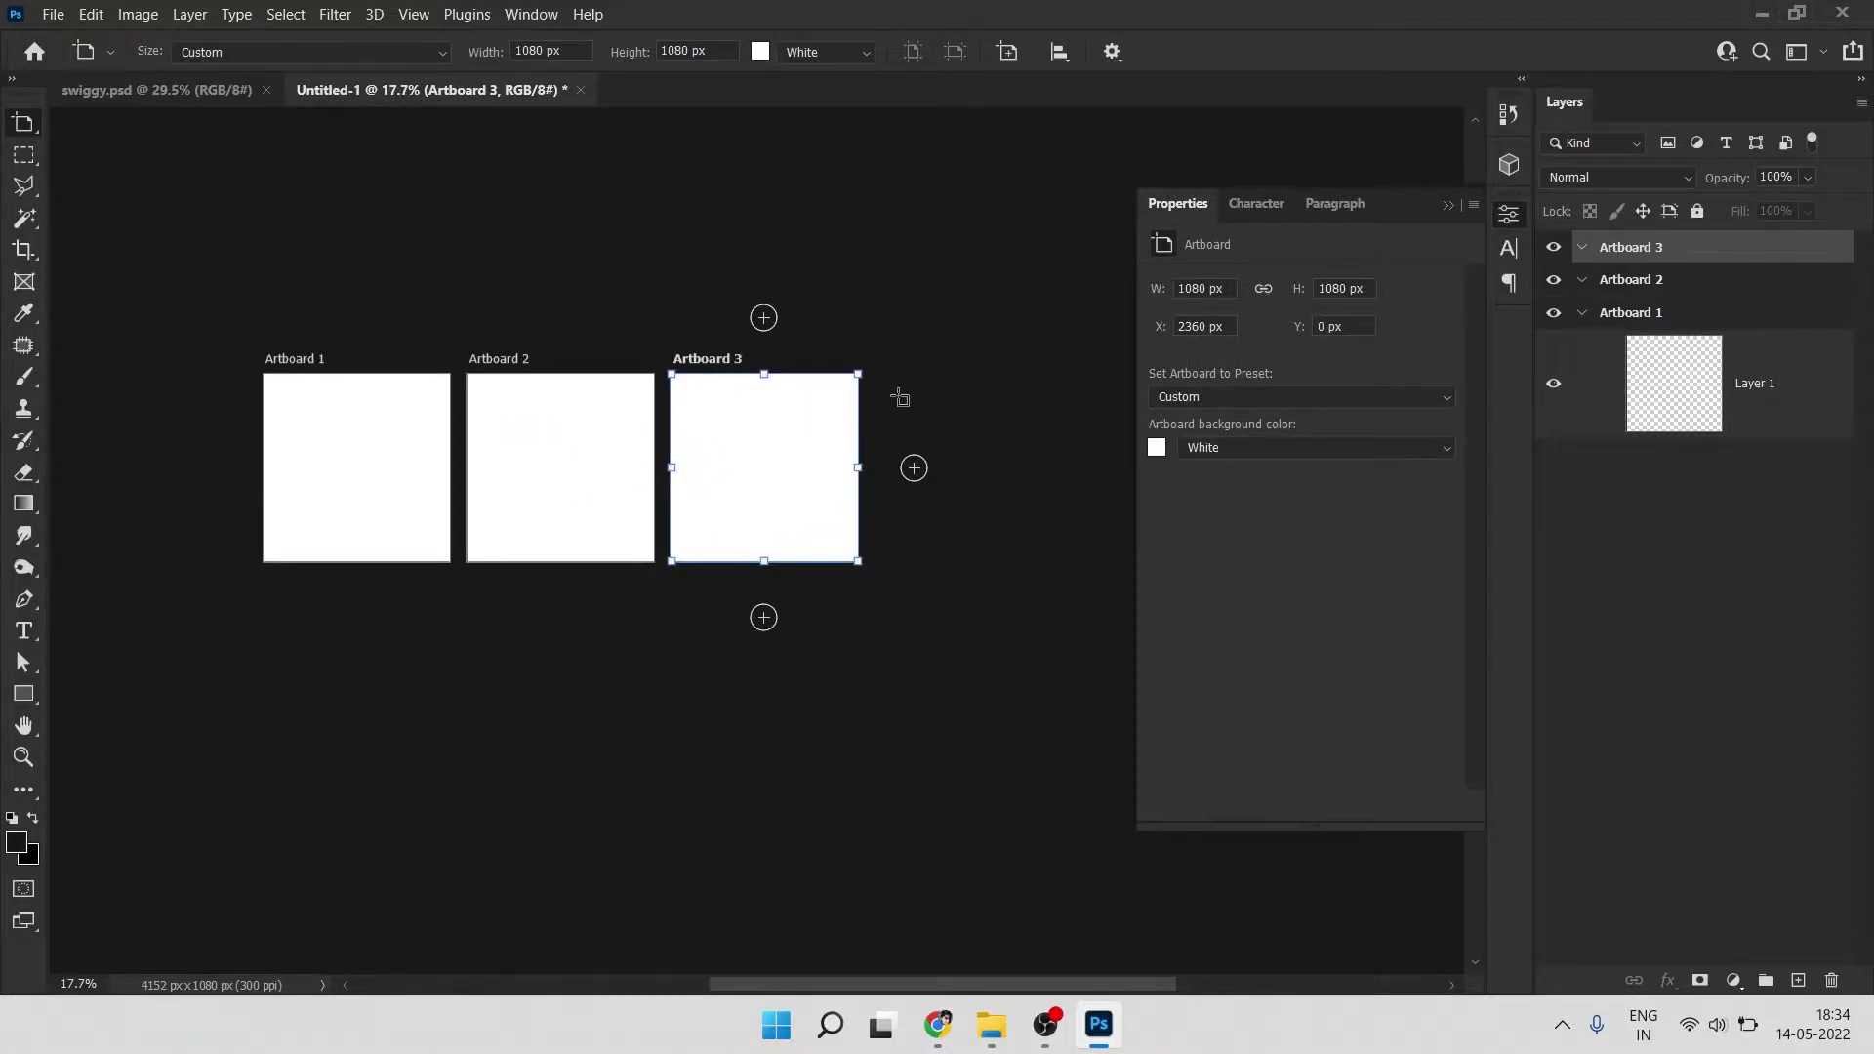
{"action": "right_click", "coordinate": [23, 124]}
{"action": "left_click", "coordinate": [108, 120]}
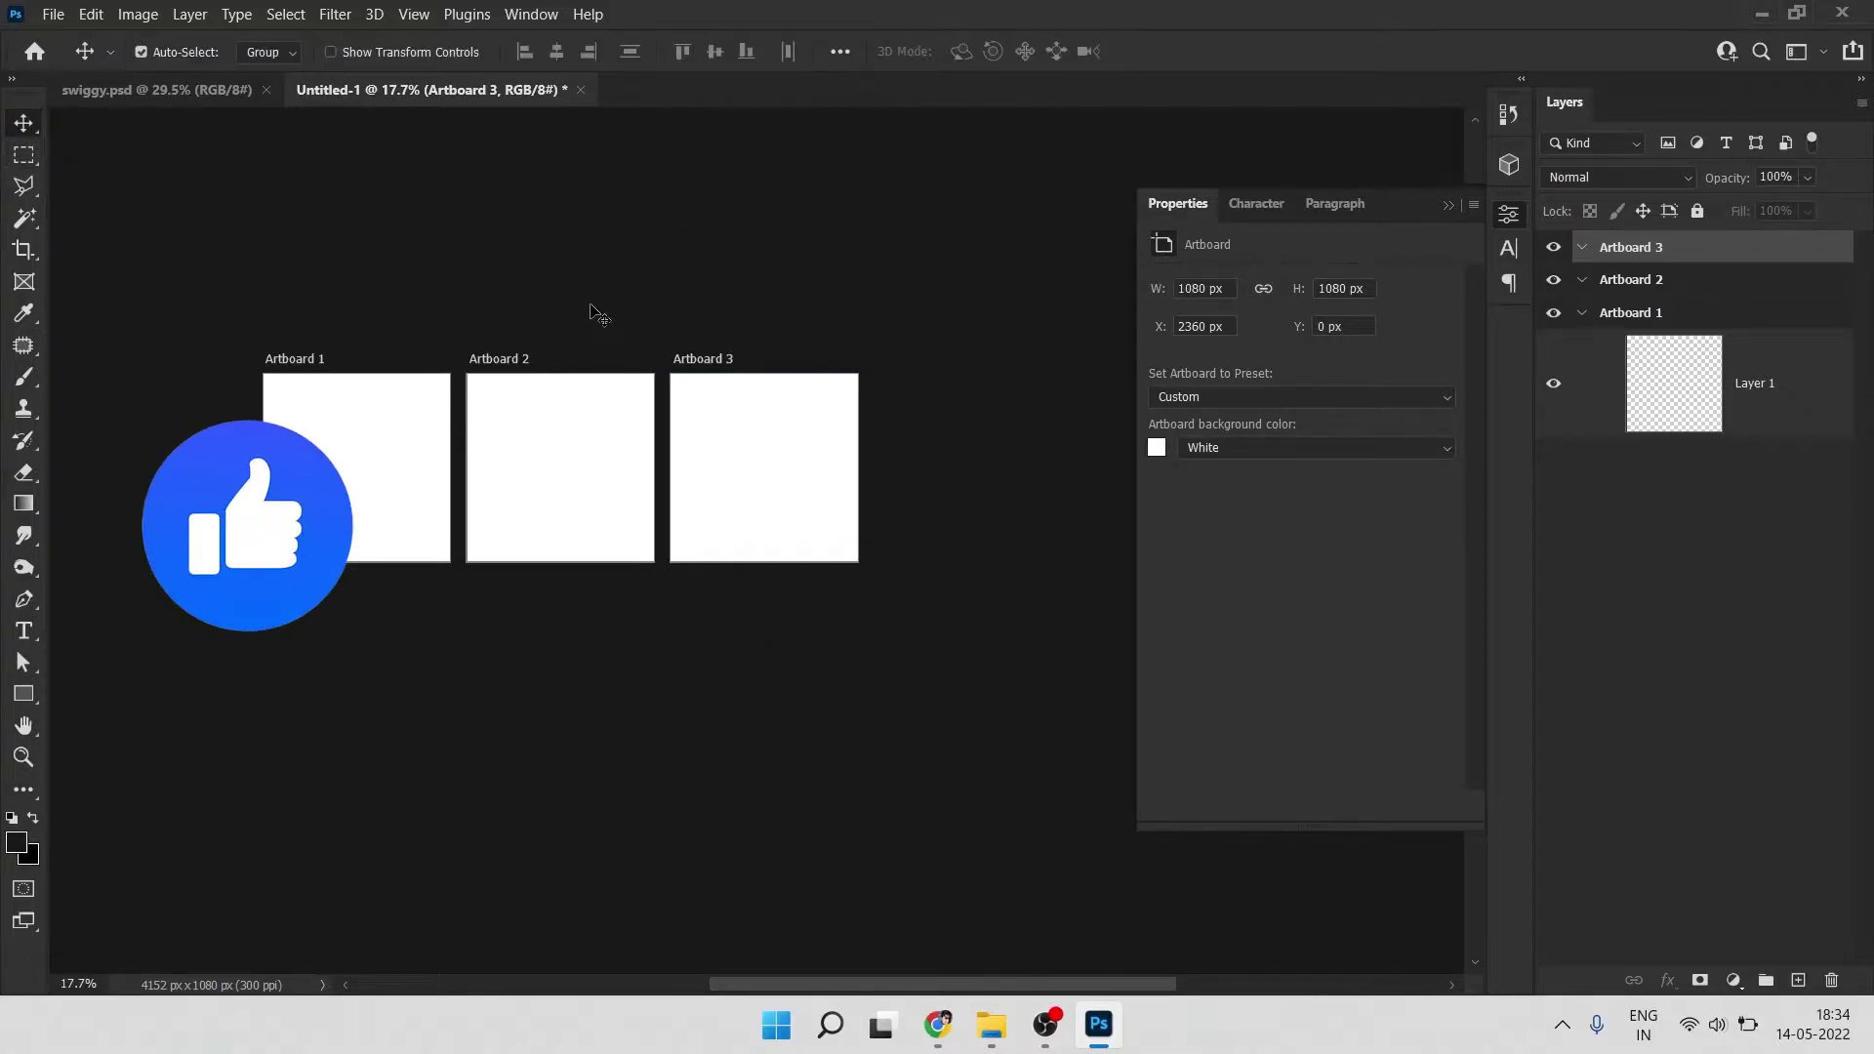
{"action": "left_click", "coordinate": [516, 399]}
{"action": "left_click_drag", "start_coordinate": [533, 294], "coordinate": [757, 331]}
{"action": "scroll", "coordinate": [555, 500], "scroll_direction": "up", "scroll_amount": 4}
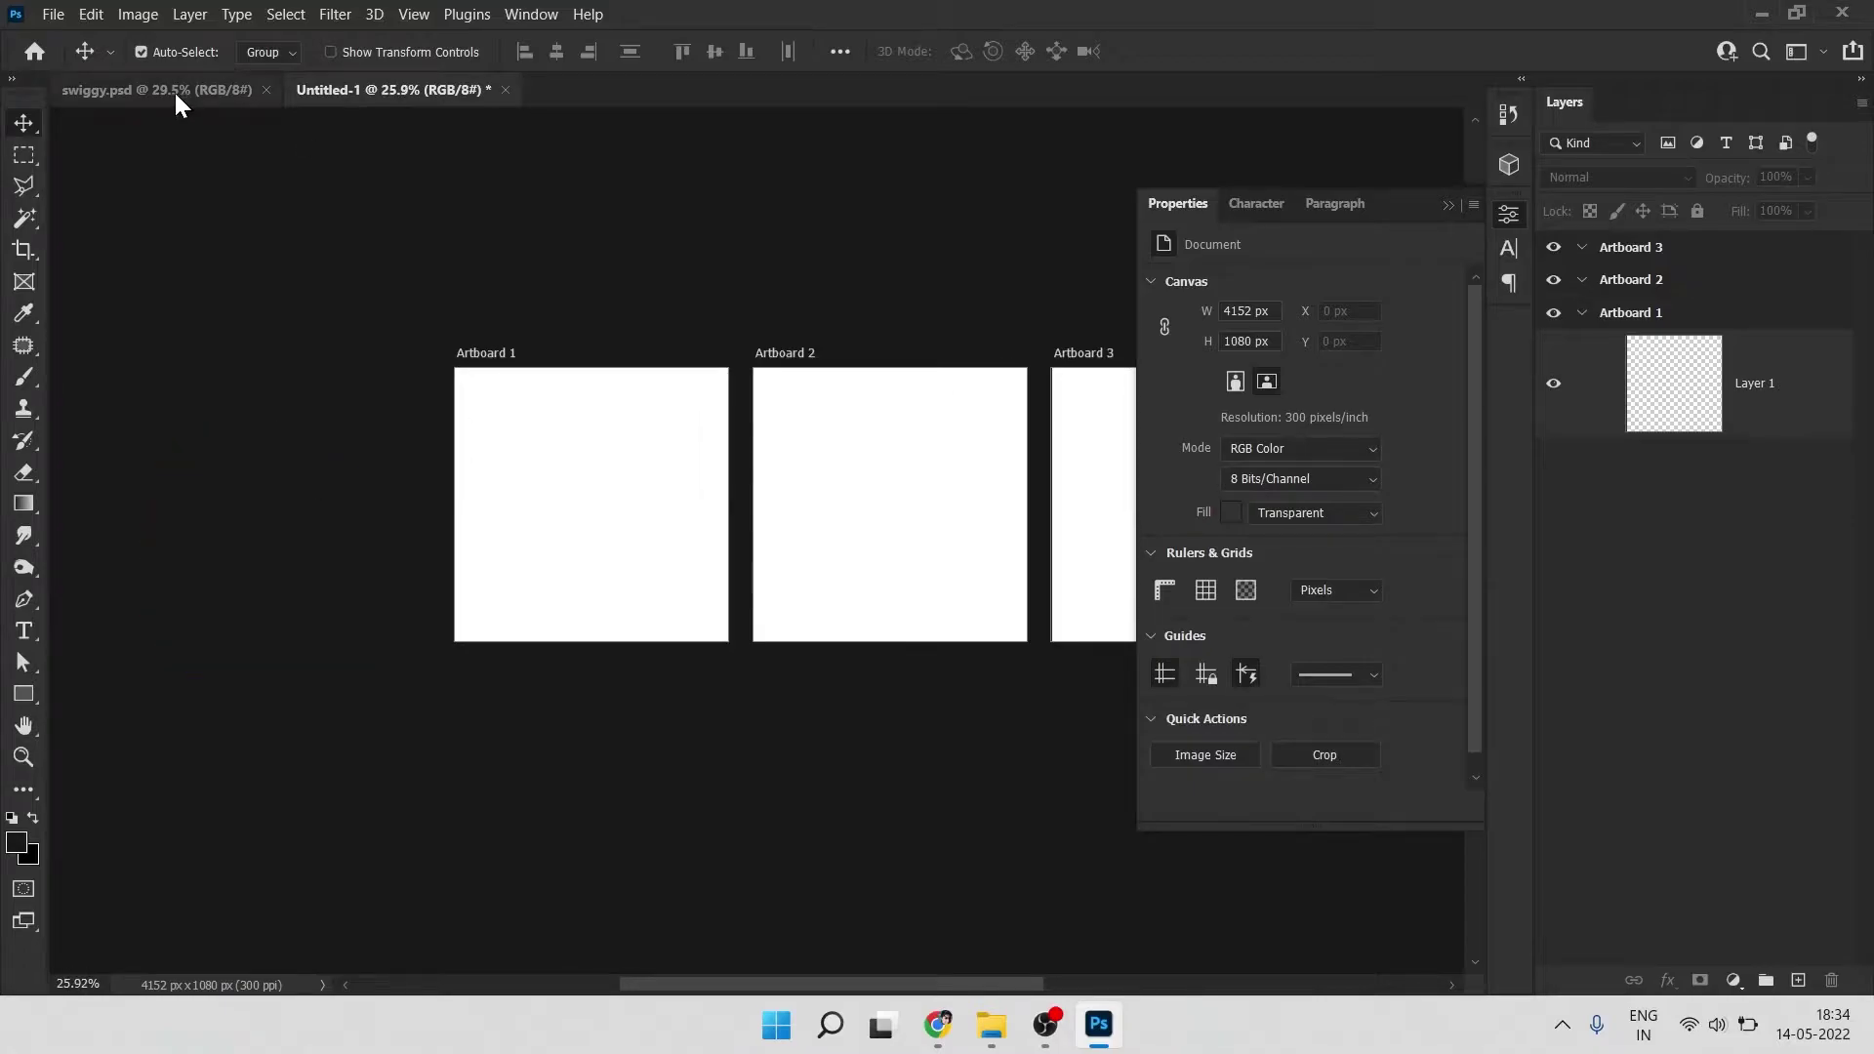
Step: Switch to the swiggy.psd document and examine the chicken biryani and mutton biryani artboards
{"action": "left_click", "coordinate": [156, 90]}
{"action": "scroll", "coordinate": [547, 397], "scroll_direction": "left", "scroll_amount": 2}
{"action": "scroll", "coordinate": [535, 563], "scroll_direction": "up", "scroll_amount": 2}
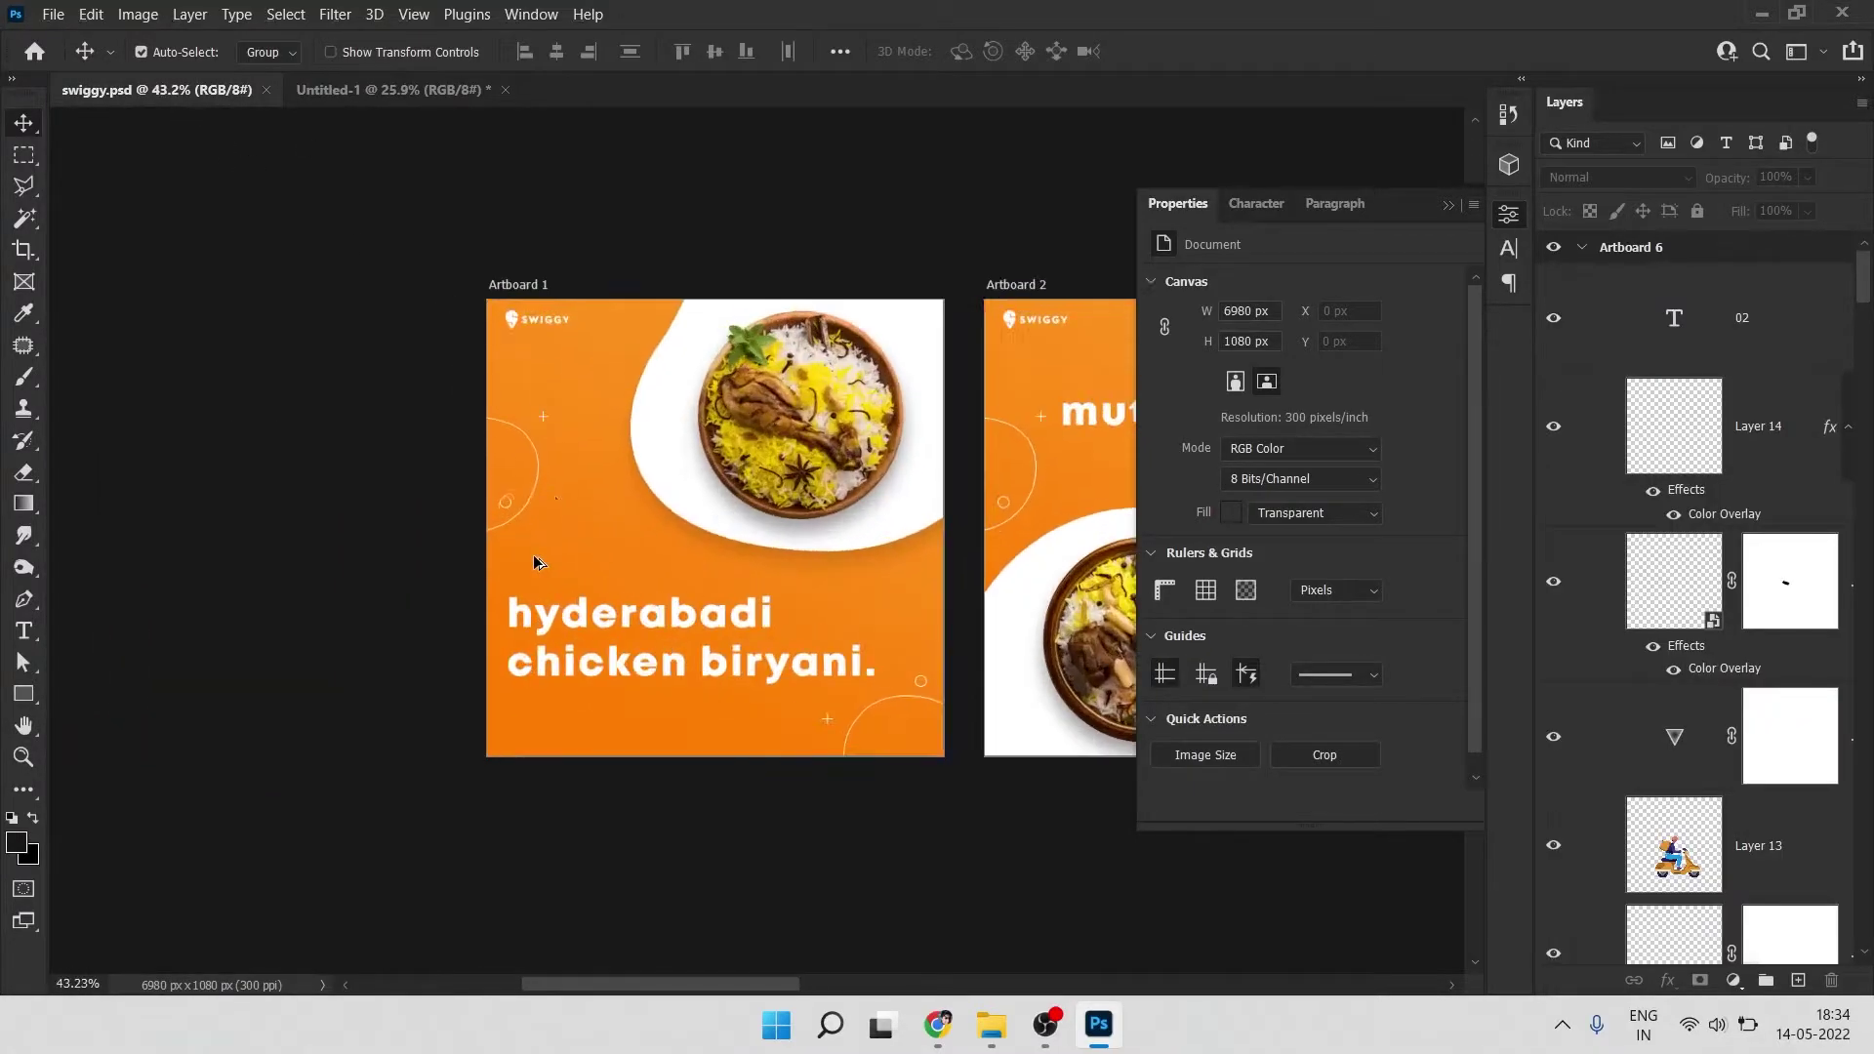
{"action": "scroll", "coordinate": [452, 393], "scroll_direction": "down", "scroll_amount": 2}
{"action": "scroll", "coordinate": [615, 451], "scroll_direction": "right", "scroll_amount": 3}
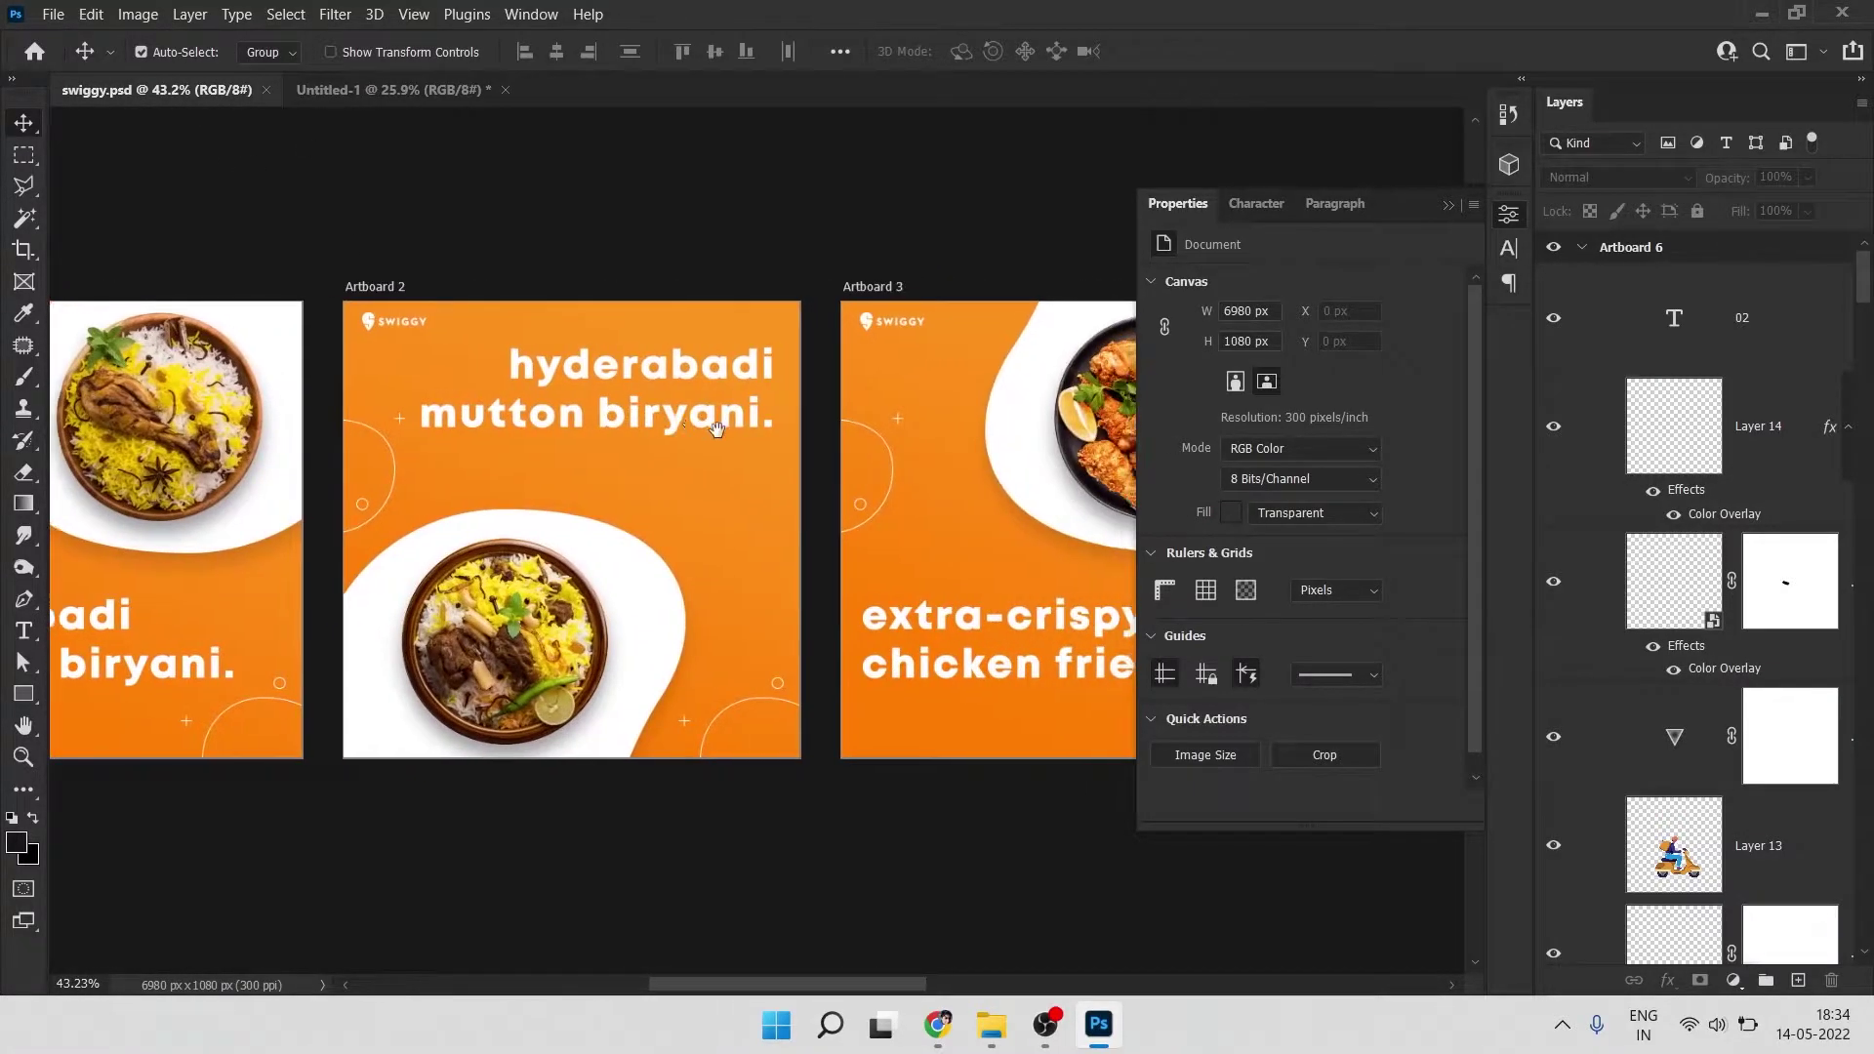
{"action": "scroll", "coordinate": [173, 536], "scroll_direction": "up", "scroll_amount": 2}
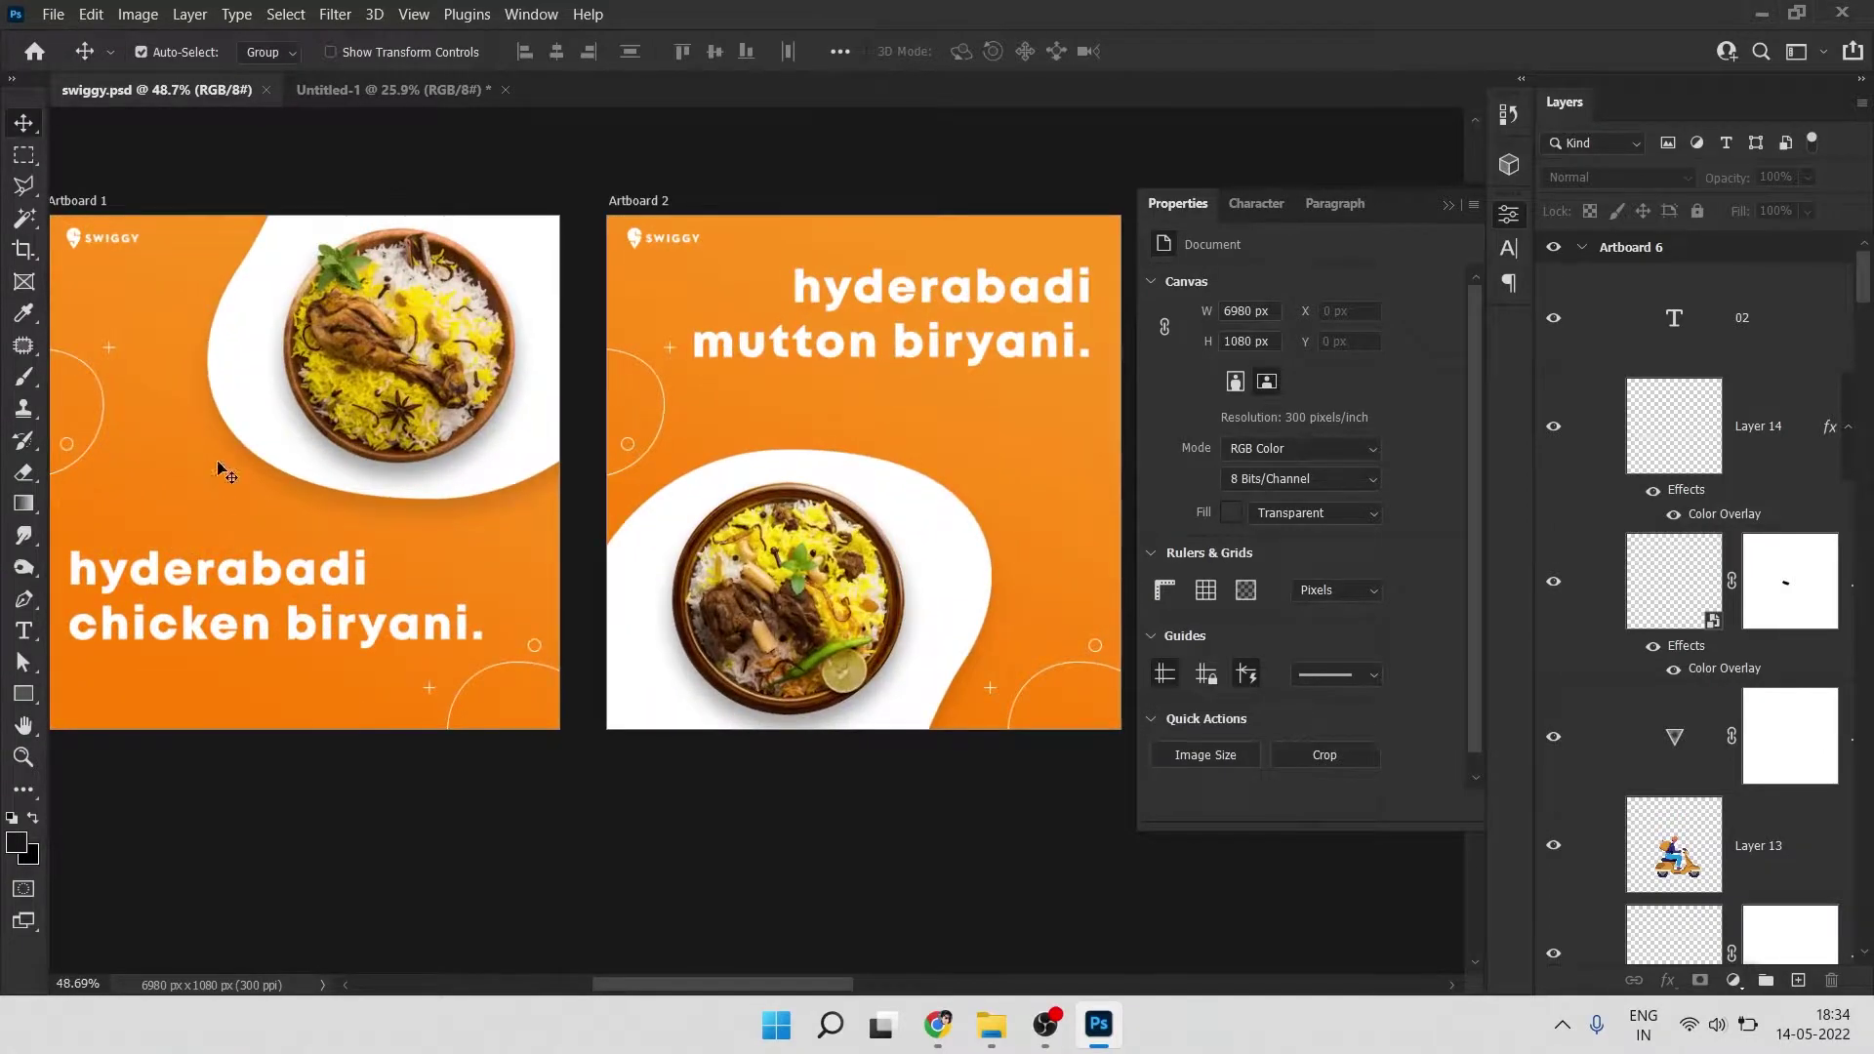
{"action": "scroll", "coordinate": [236, 427], "scroll_direction": "left", "scroll_amount": 3}
{"action": "scroll", "coordinate": [236, 427], "scroll_direction": "down", "scroll_amount": 1}
Step: Try moving the white blob shape on Artboard 1, undo the move, and clear the canvas view of document properties
{"action": "left_click_drag", "start_coordinate": [434, 327], "coordinate": [458, 210]}
{"action": "key", "text": "ctrl+z"}
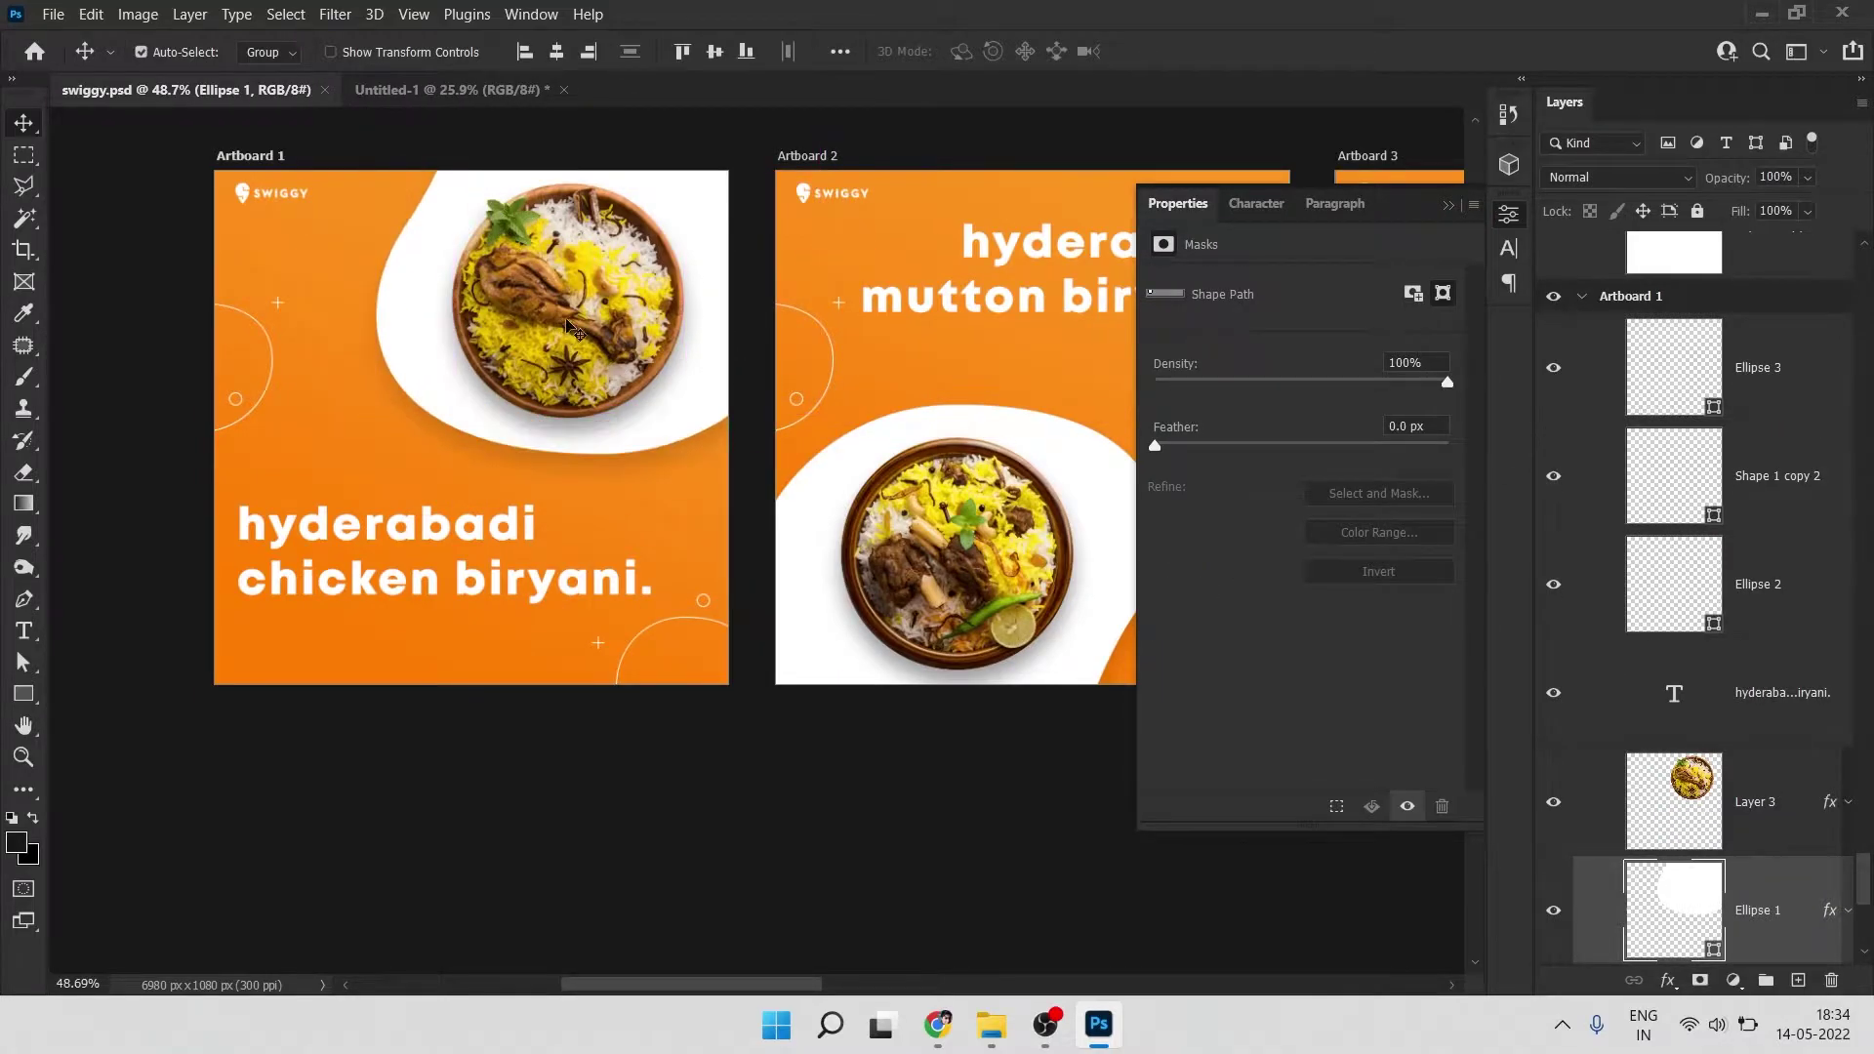
{"action": "scroll", "coordinate": [426, 283], "scroll_direction": "right", "scroll_amount": 10}
{"action": "mouse_move", "coordinate": [619, 496]}
{"action": "left_mouse_down"}
{"action": "mouse_move", "coordinate": [615, 469]}
{"action": "mouse_move", "coordinate": [602, 515]}
{"action": "mouse_move", "coordinate": [597, 495]}
{"action": "left_mouse_up"}
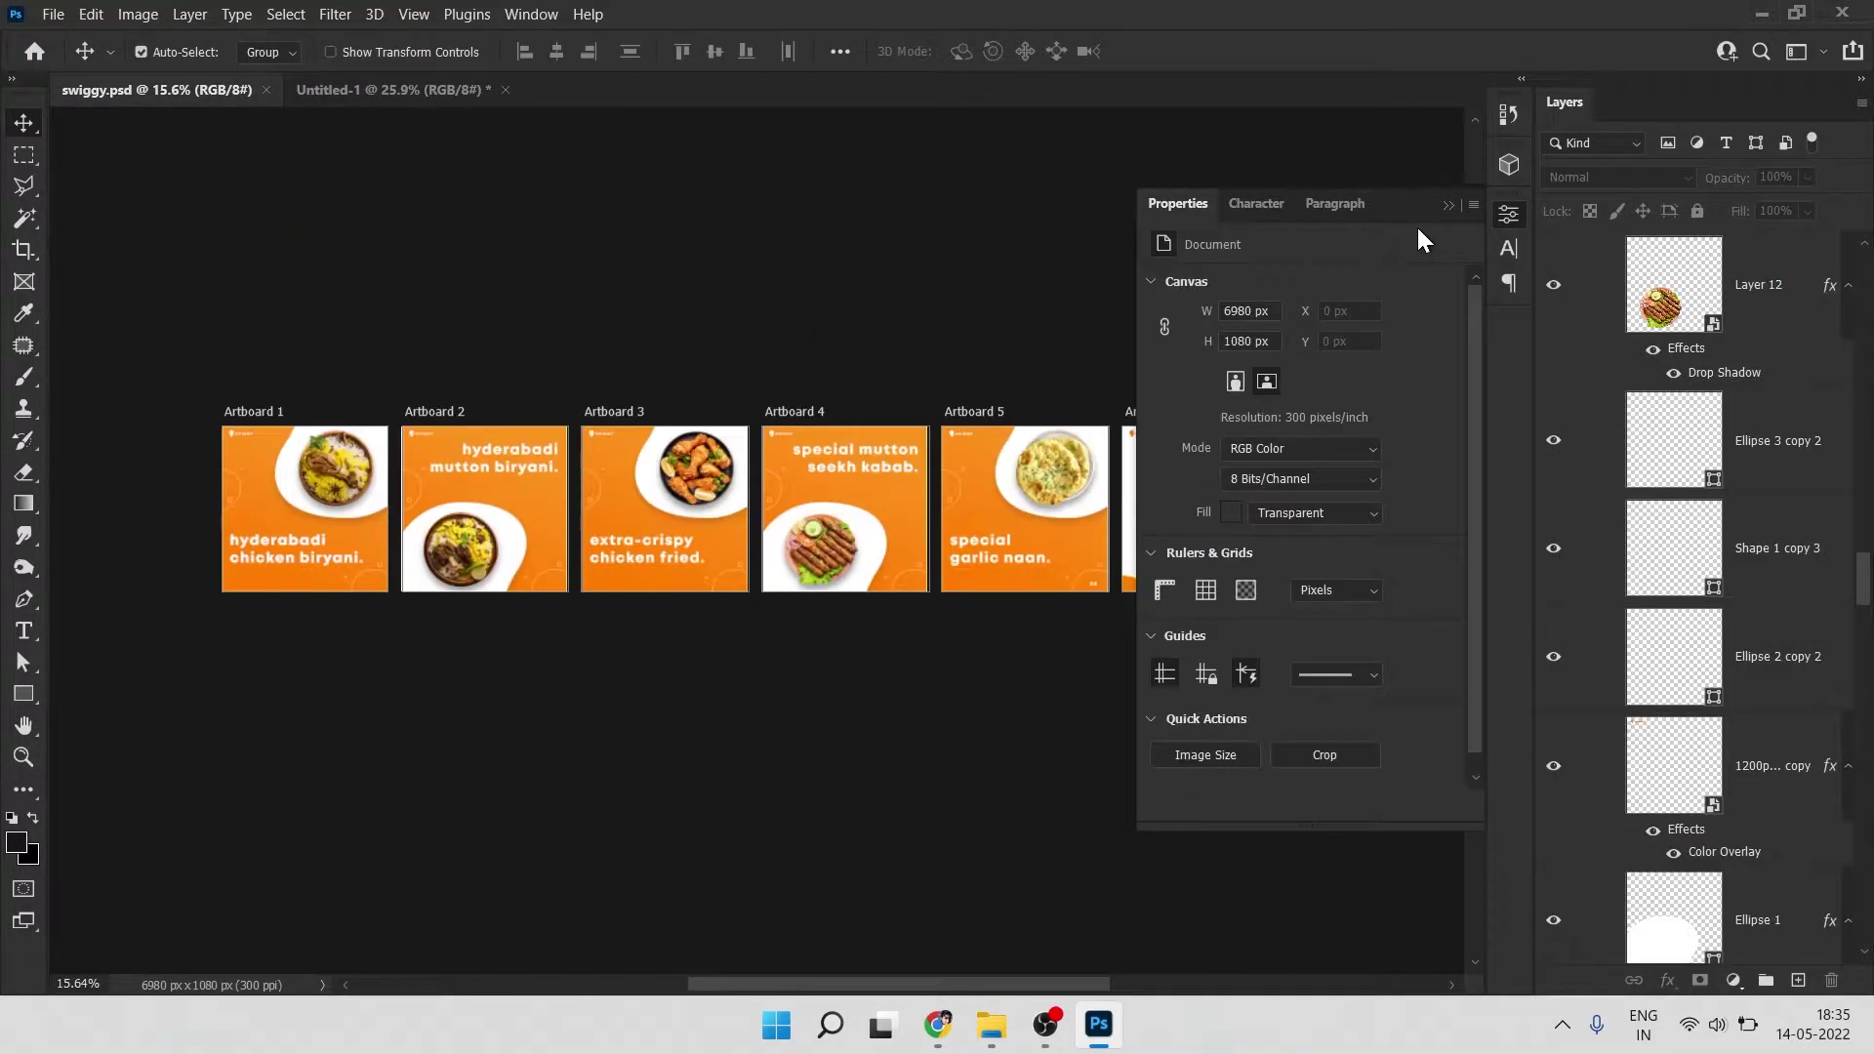
{"action": "left_click", "coordinate": [1446, 207]}
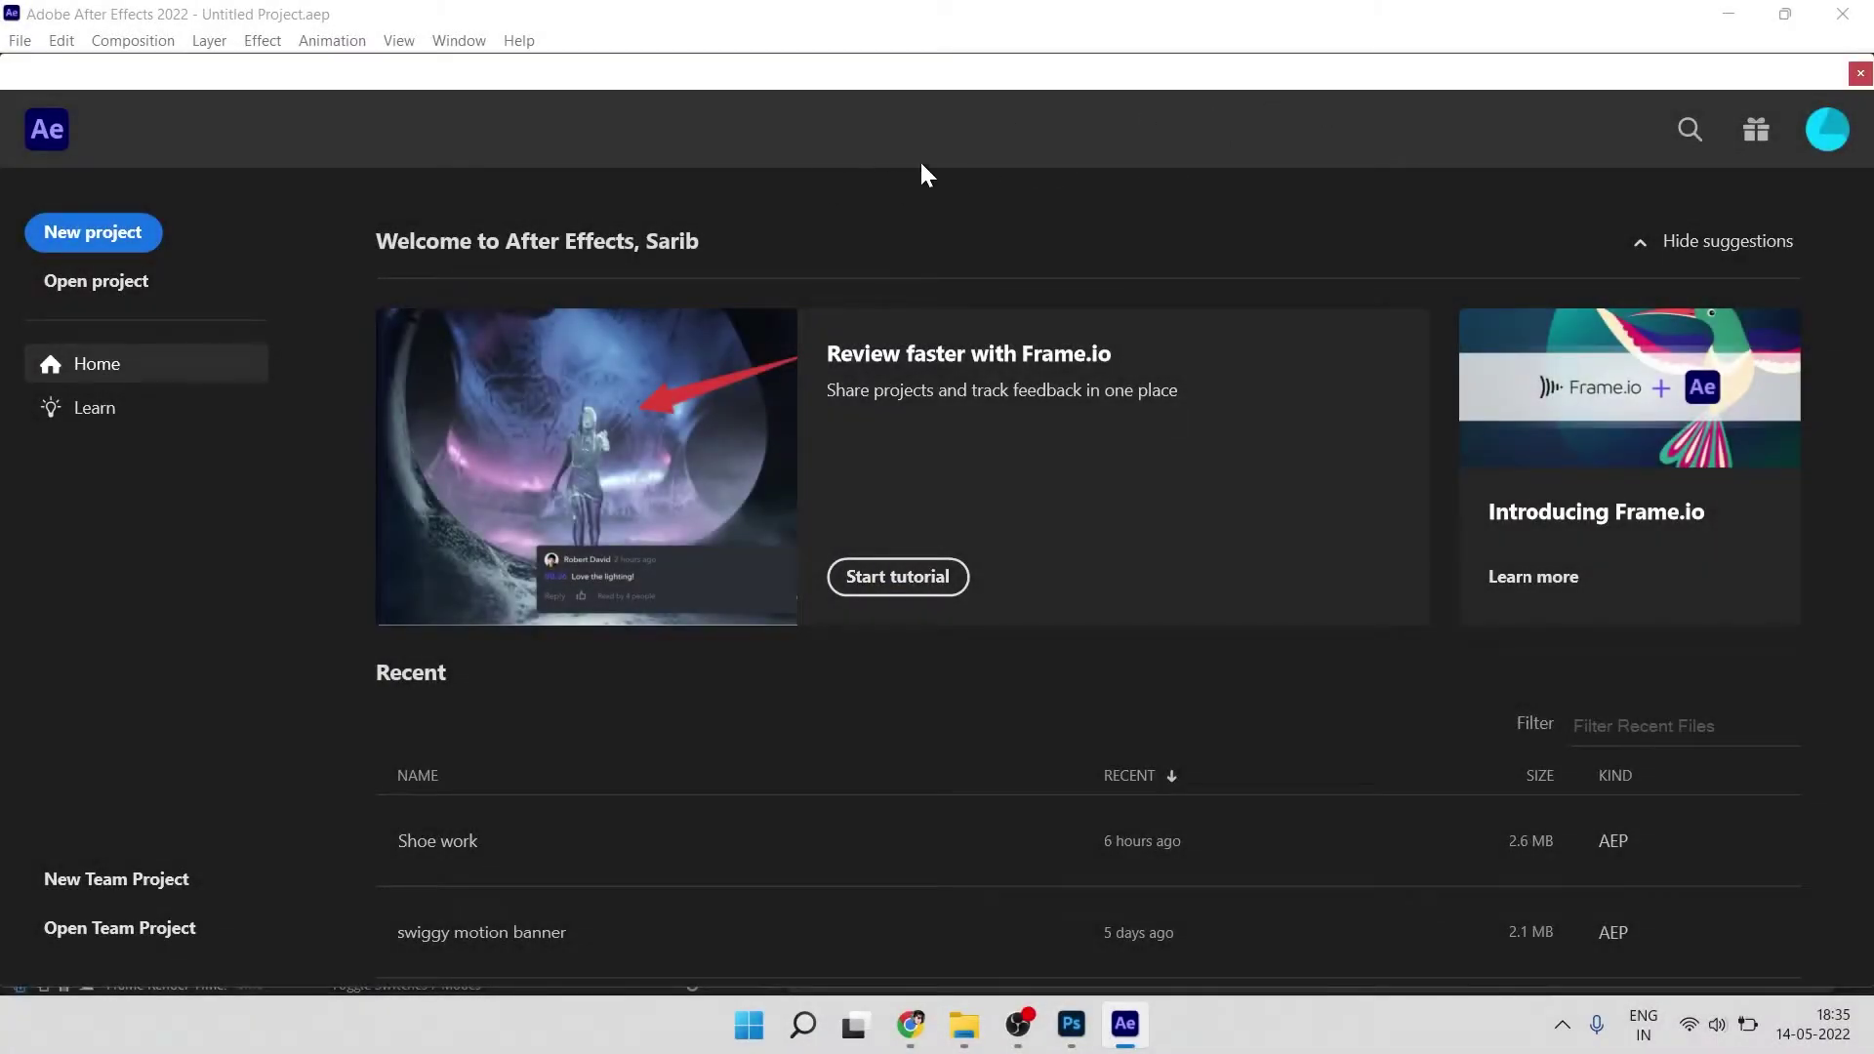
Step: Switch to After Effects and start a new project
{"action": "left_click", "coordinate": [107, 244]}
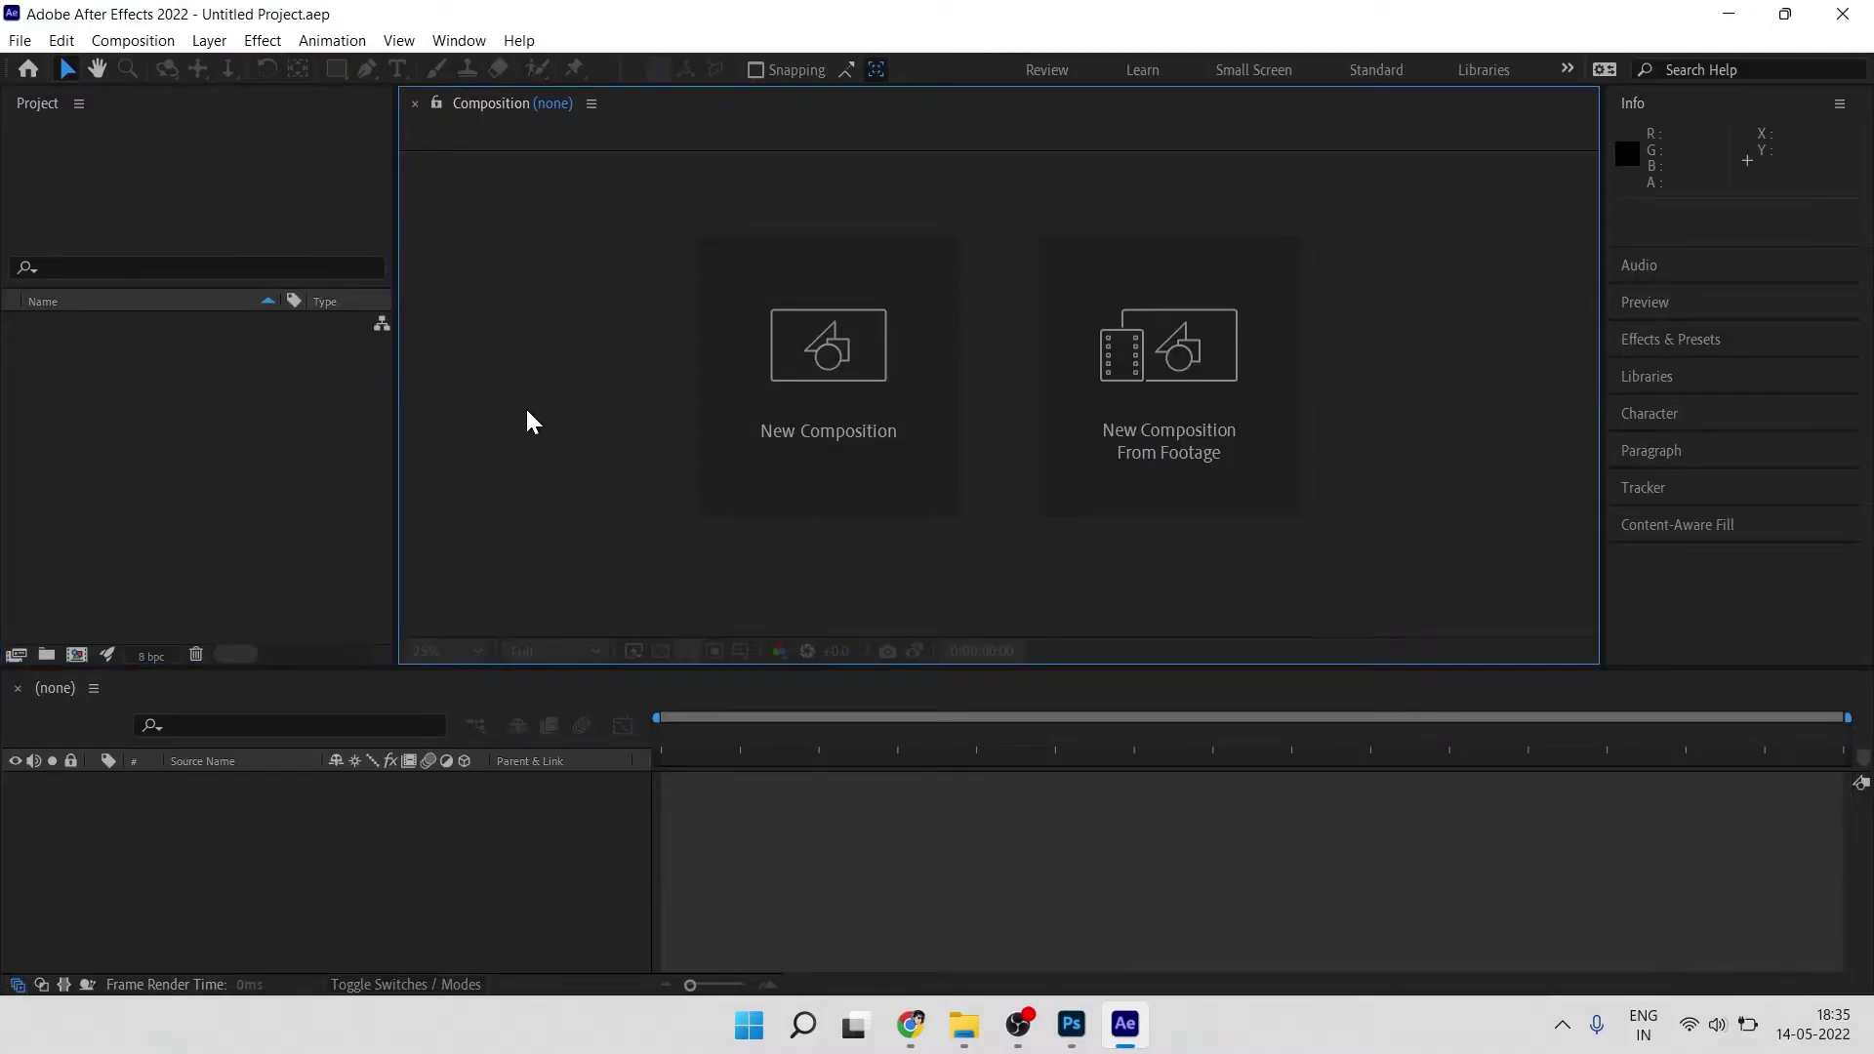
{"action": "left_click", "coordinate": [94, 458]}
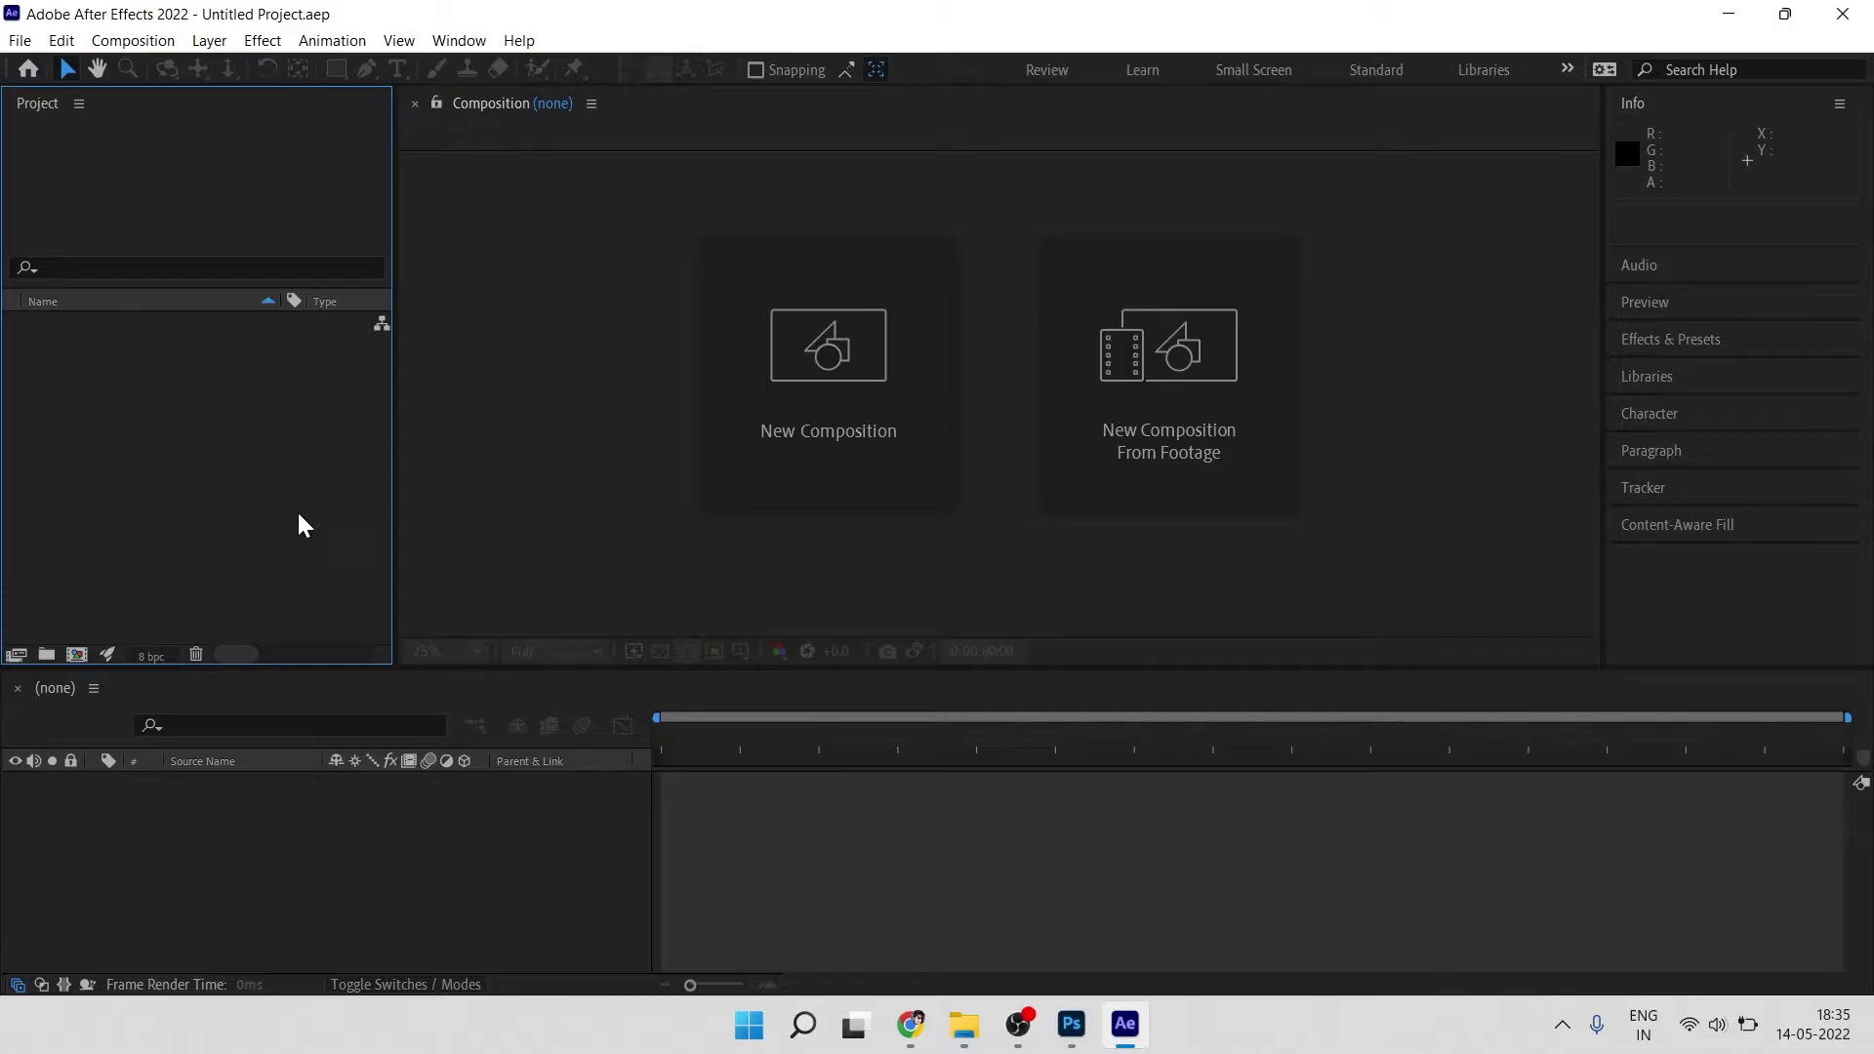
Step: Switch to Photoshop and export all swiggy.psd artboards as separate PSD files into the YT tutorial folder, with the prefix swiggy
{"action": "left_click", "coordinate": [1082, 1002]}
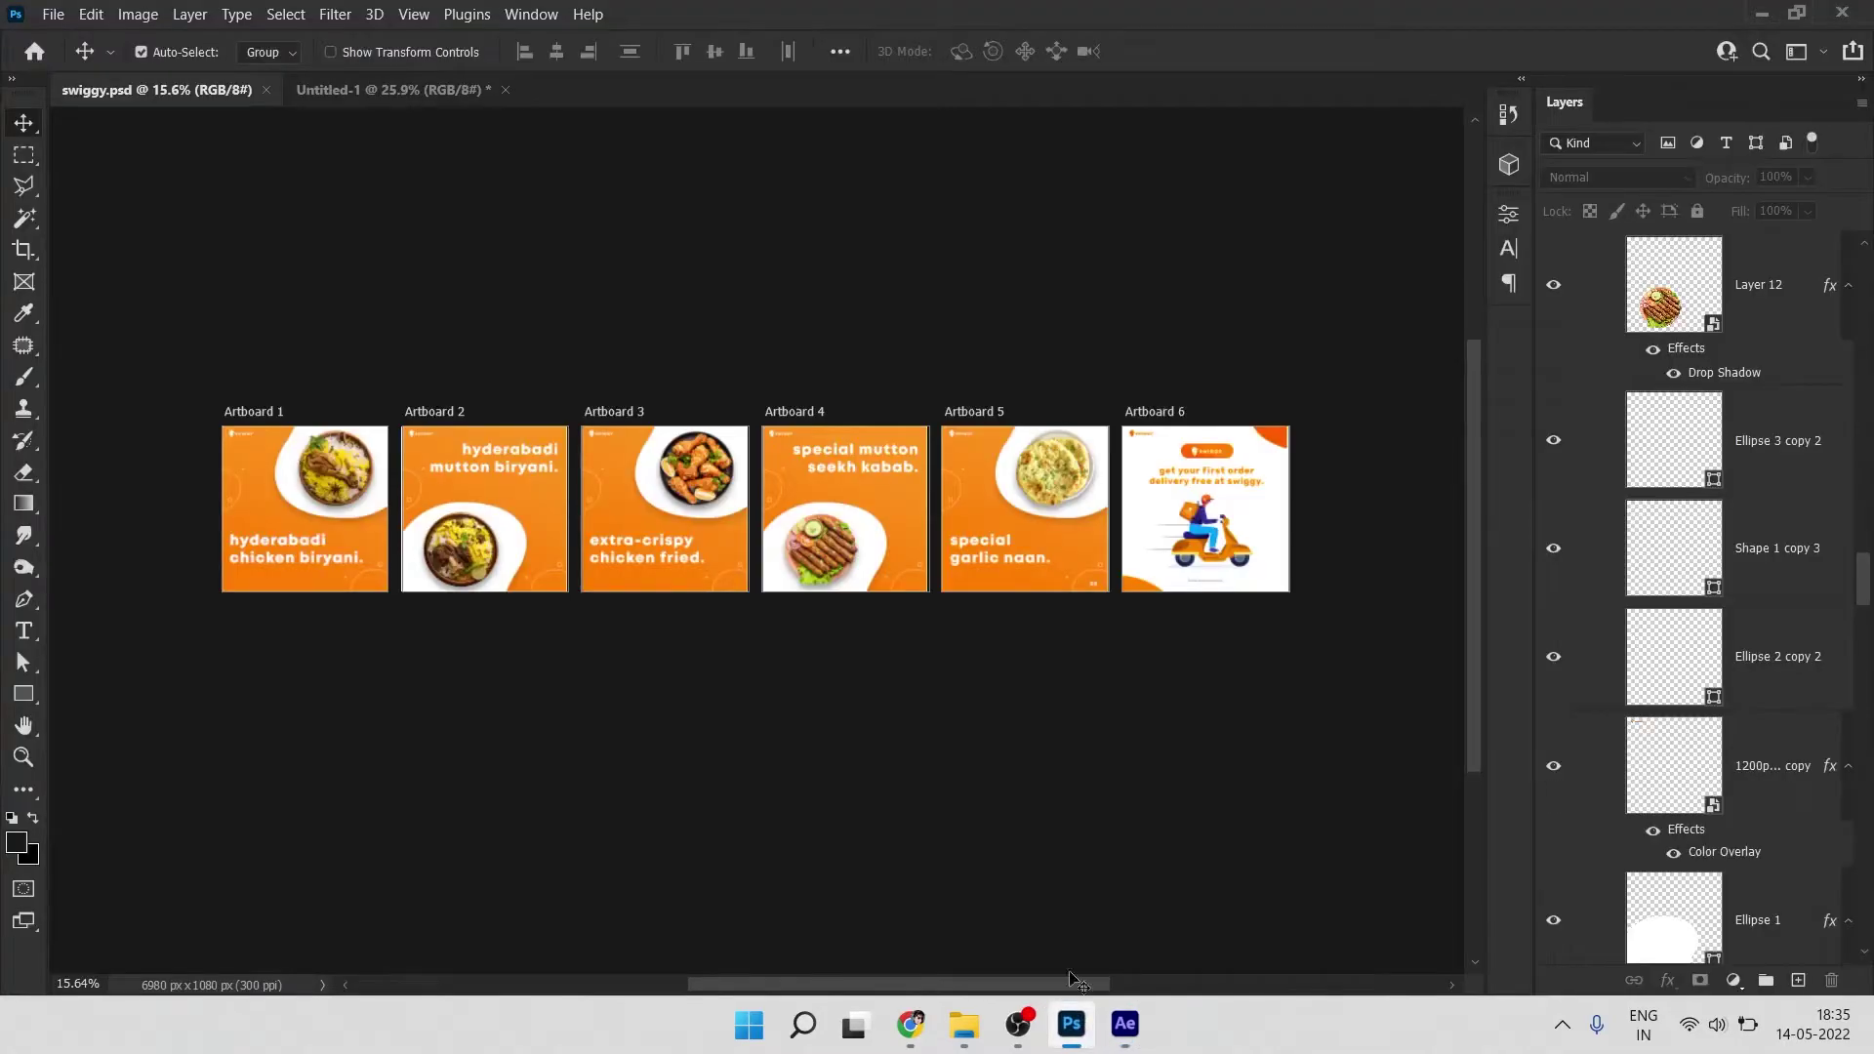
{"action": "left_click", "coordinate": [55, 15]}
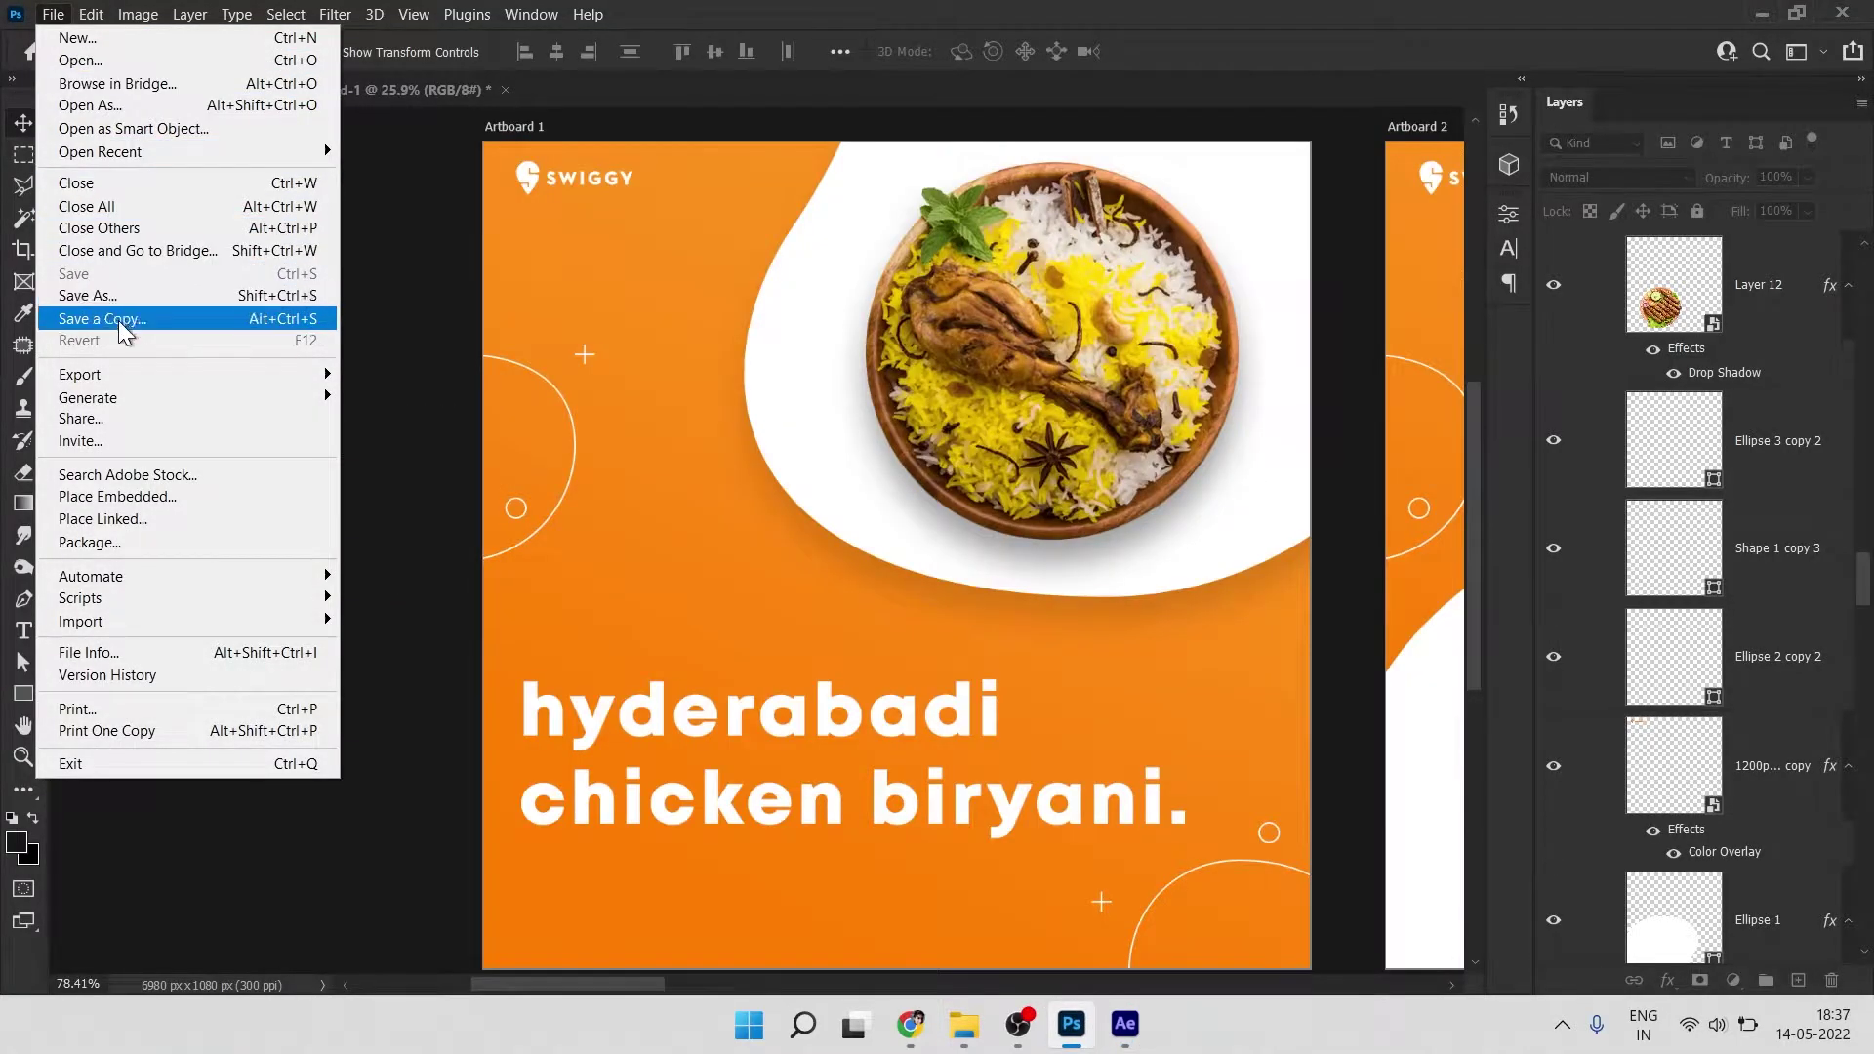
{"action": "mouse_move", "coordinate": [125, 375]}
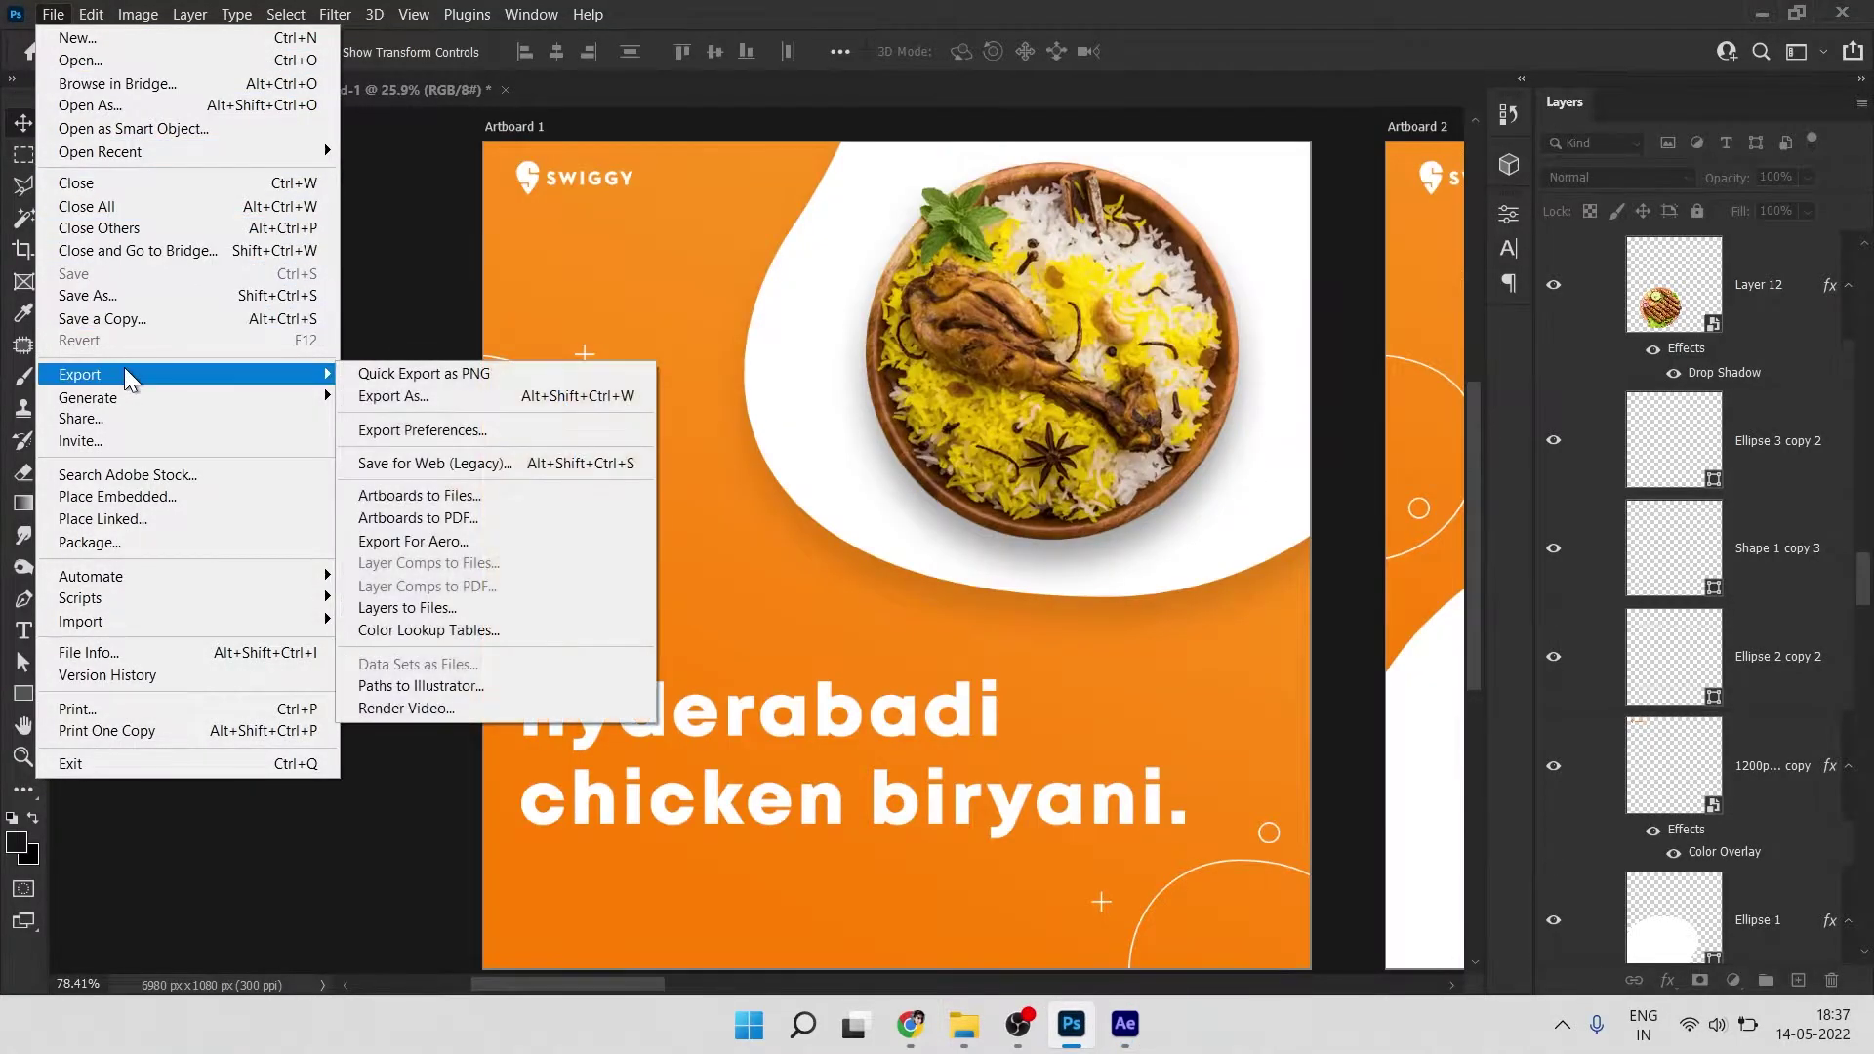
{"action": "left_click", "coordinate": [472, 497]}
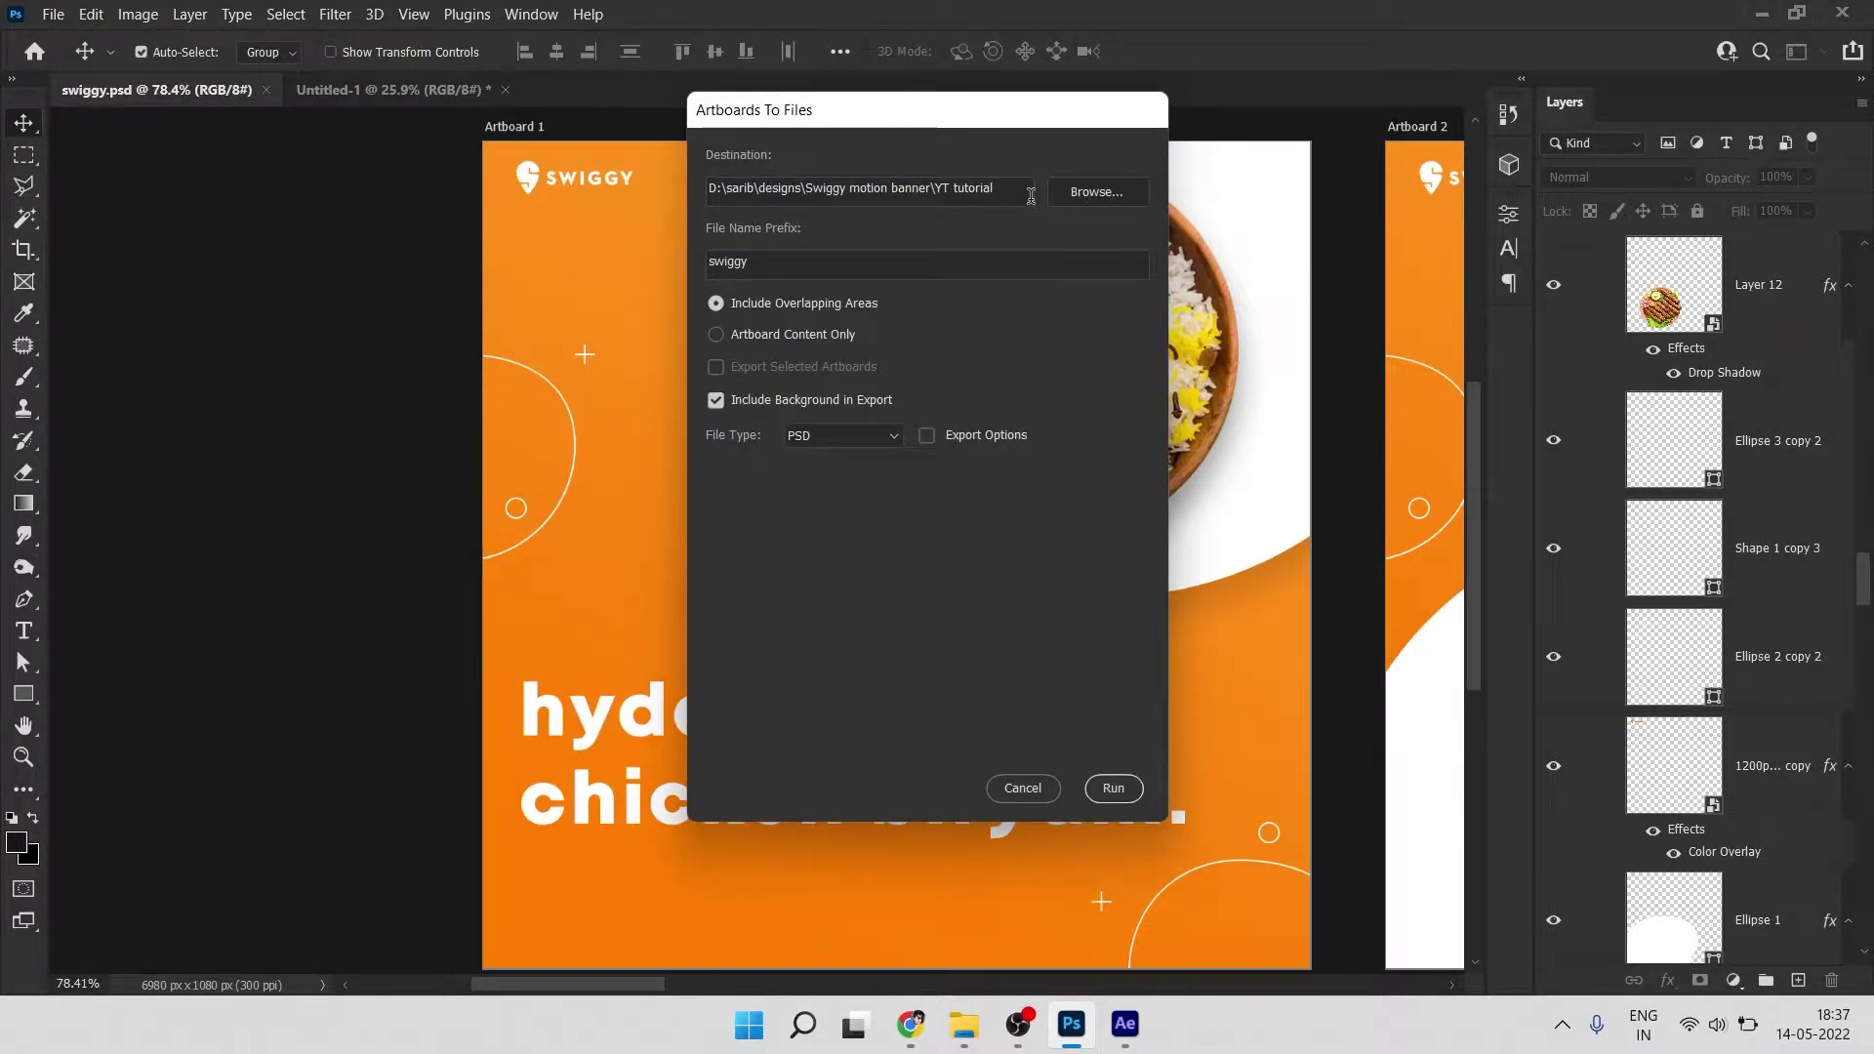
{"action": "left_click_drag", "start_coordinate": [993, 189], "coordinate": [630, 201]}
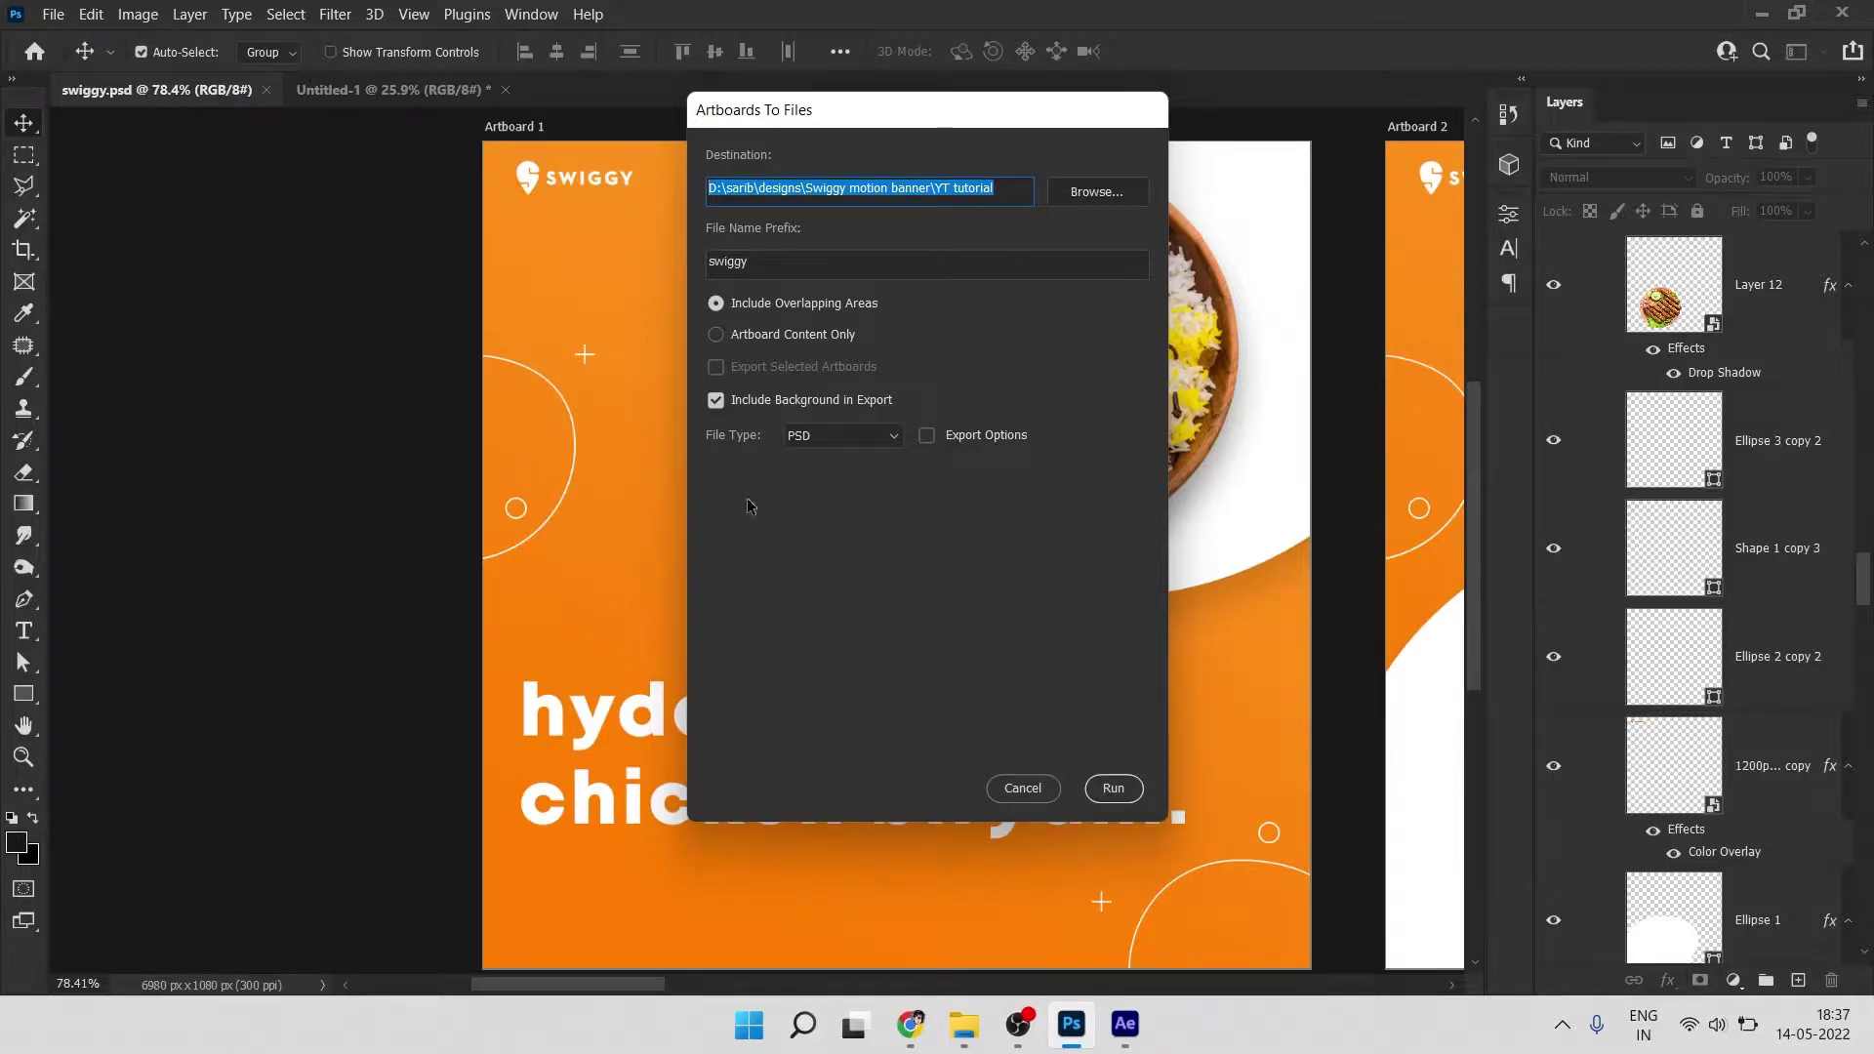
{"action": "left_click", "coordinate": [790, 449]}
{"action": "left_click", "coordinate": [790, 449]}
{"action": "left_click", "coordinate": [1113, 788]}
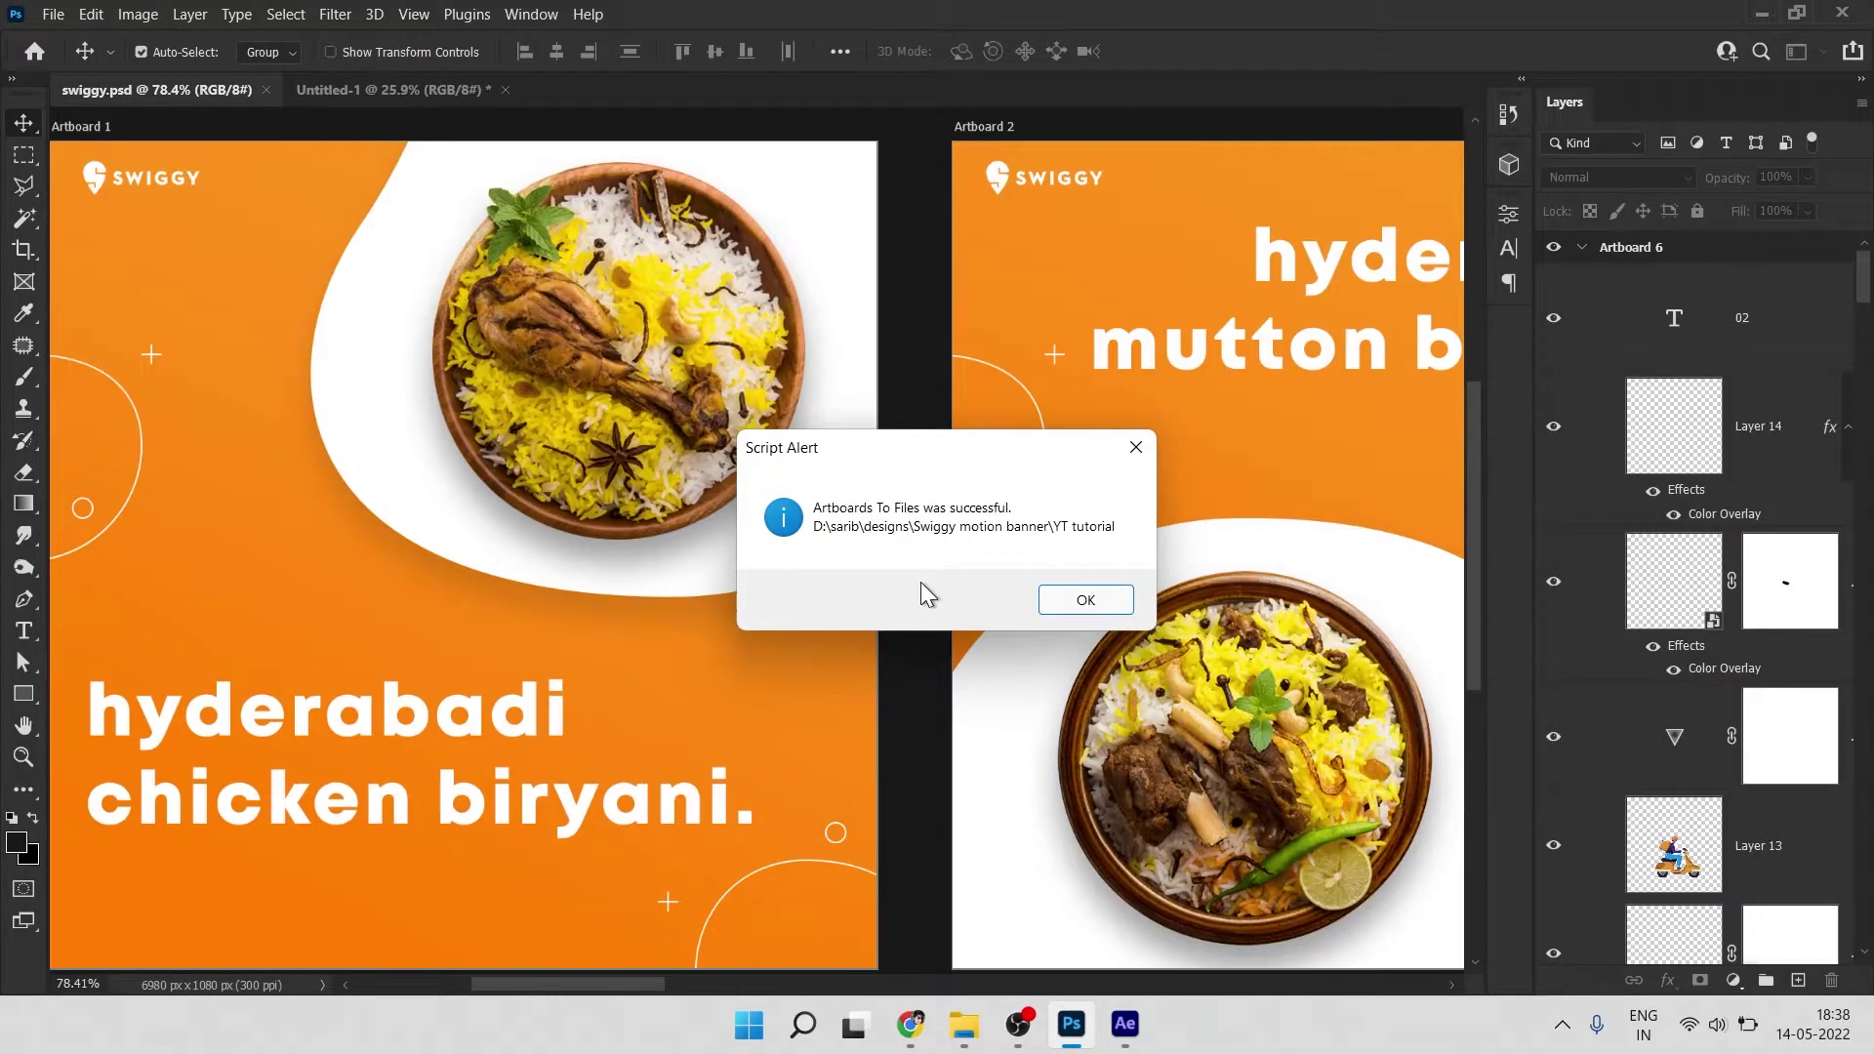
{"action": "left_click", "coordinate": [1083, 601]}
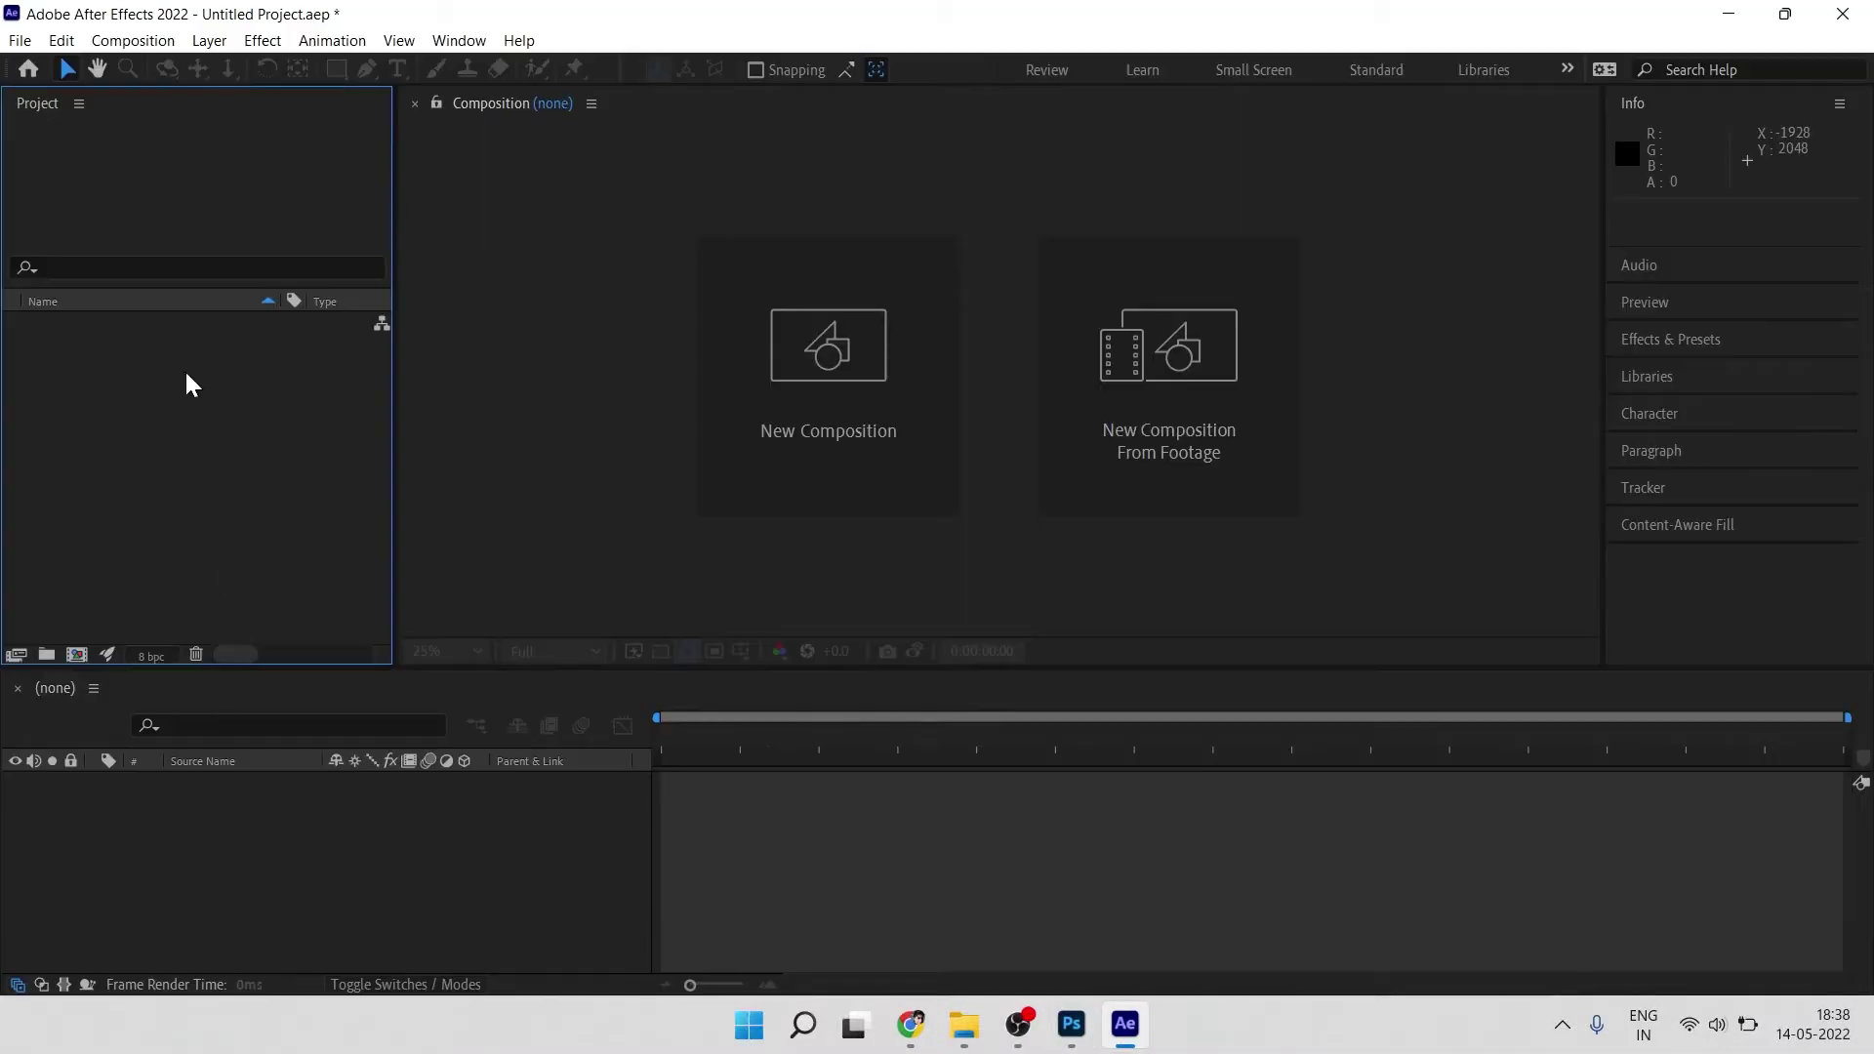
Step: Start a file import and select the PSD files swiggyArtboard 1 through swiggyArtboard 6 in the YT tutorial folder
{"action": "right_click", "coordinate": [185, 385]}
{"action": "mouse_move", "coordinate": [214, 515]}
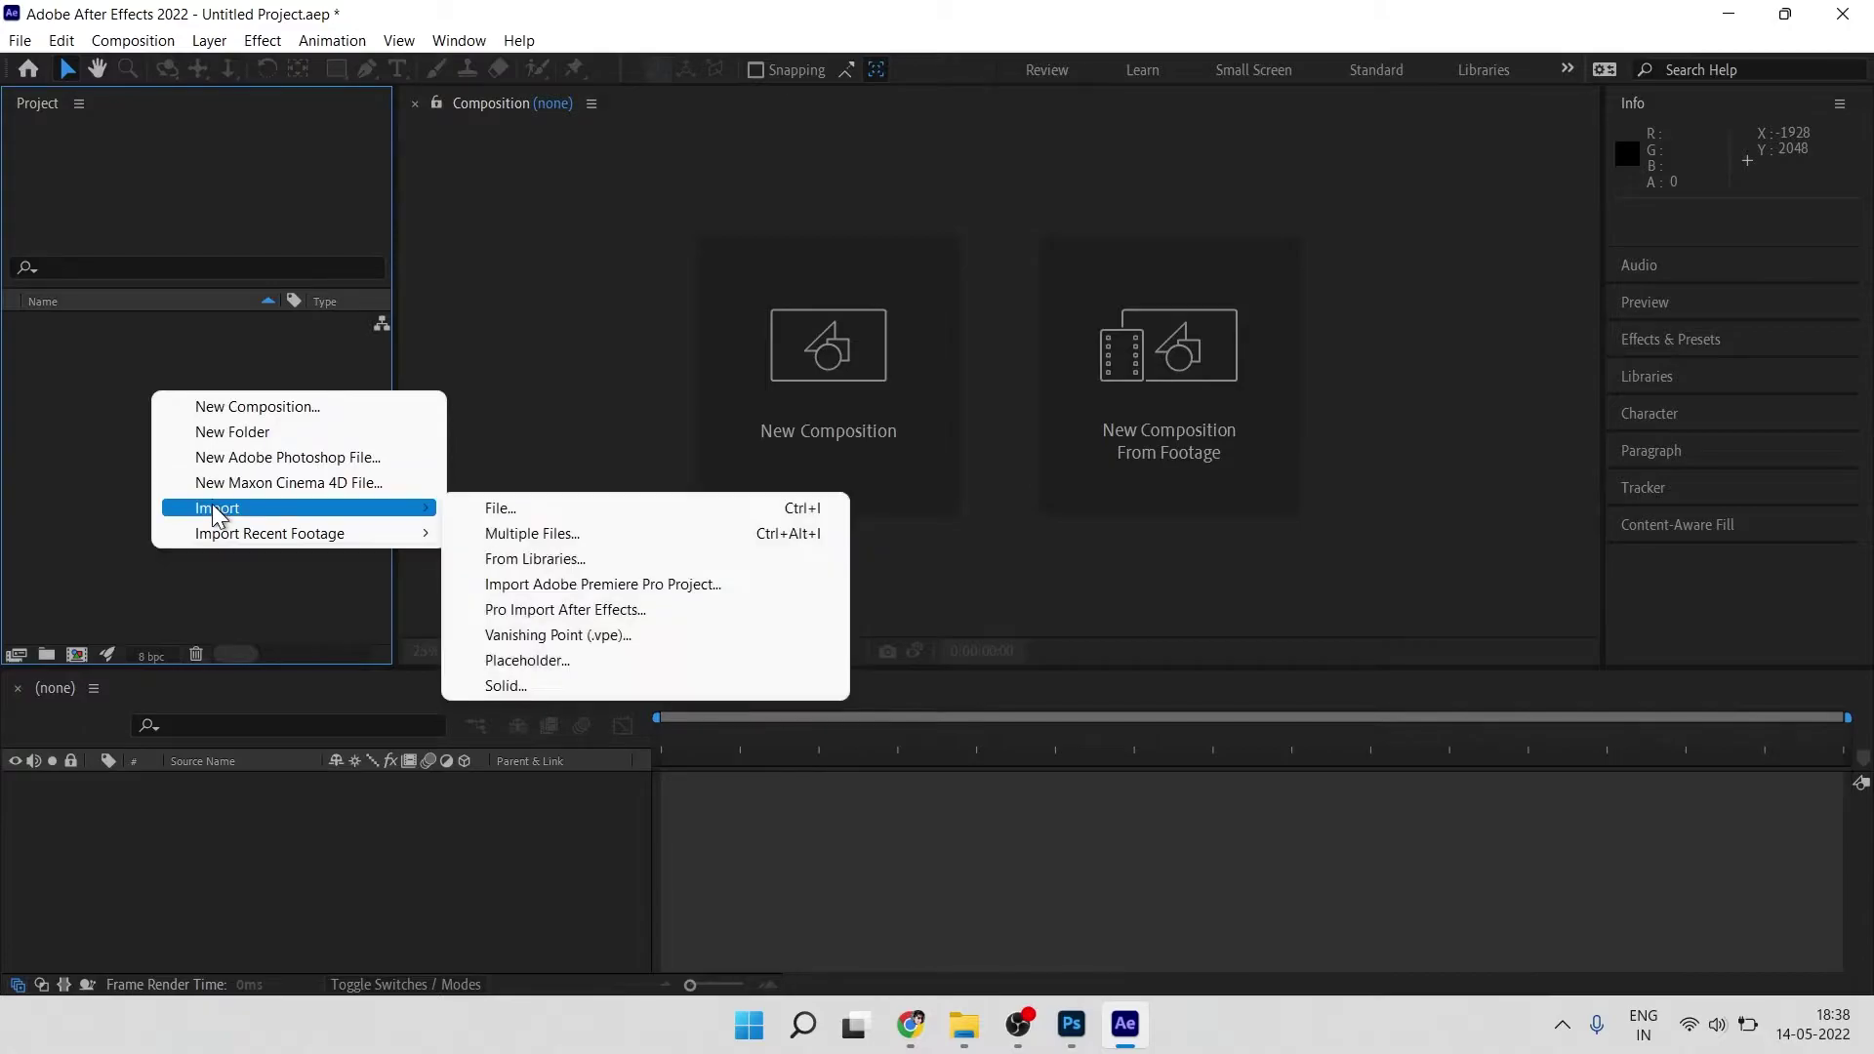
{"action": "left_click", "coordinate": [611, 507]}
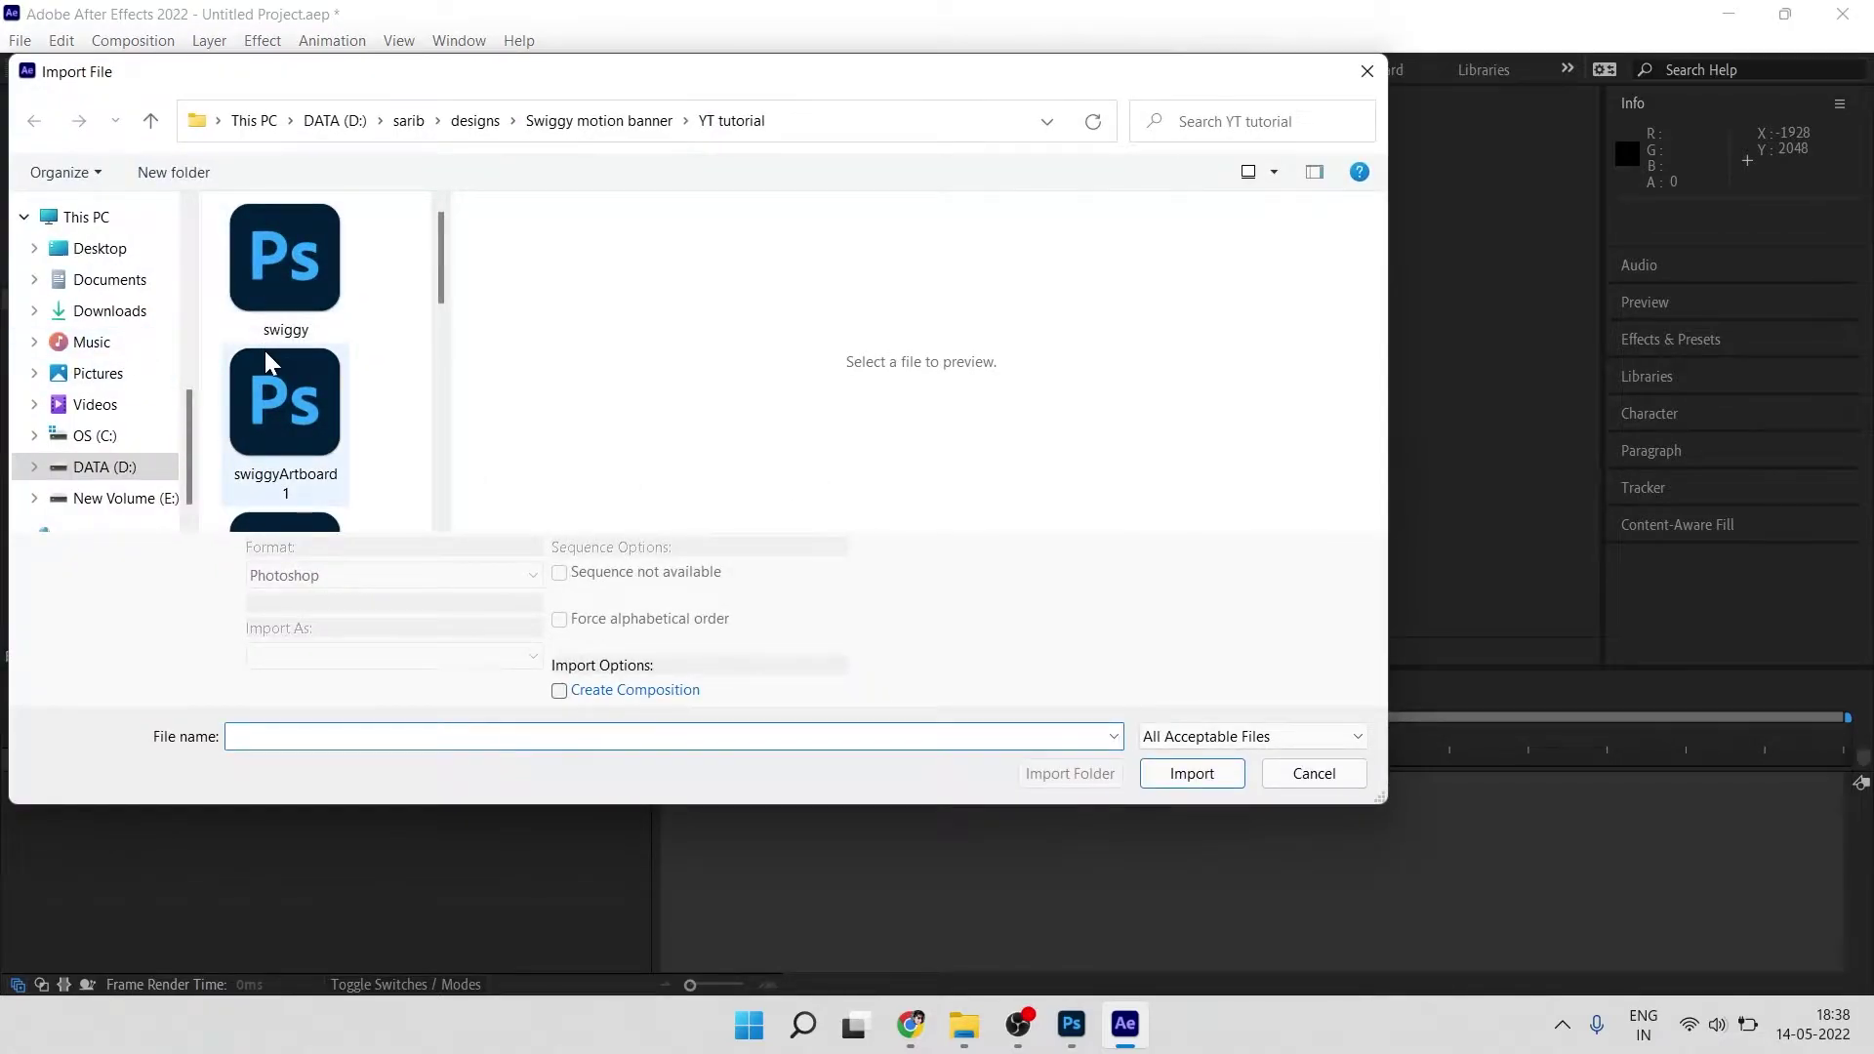
{"action": "left_click_drag", "start_coordinate": [449, 285], "coordinate": [441, 238]}
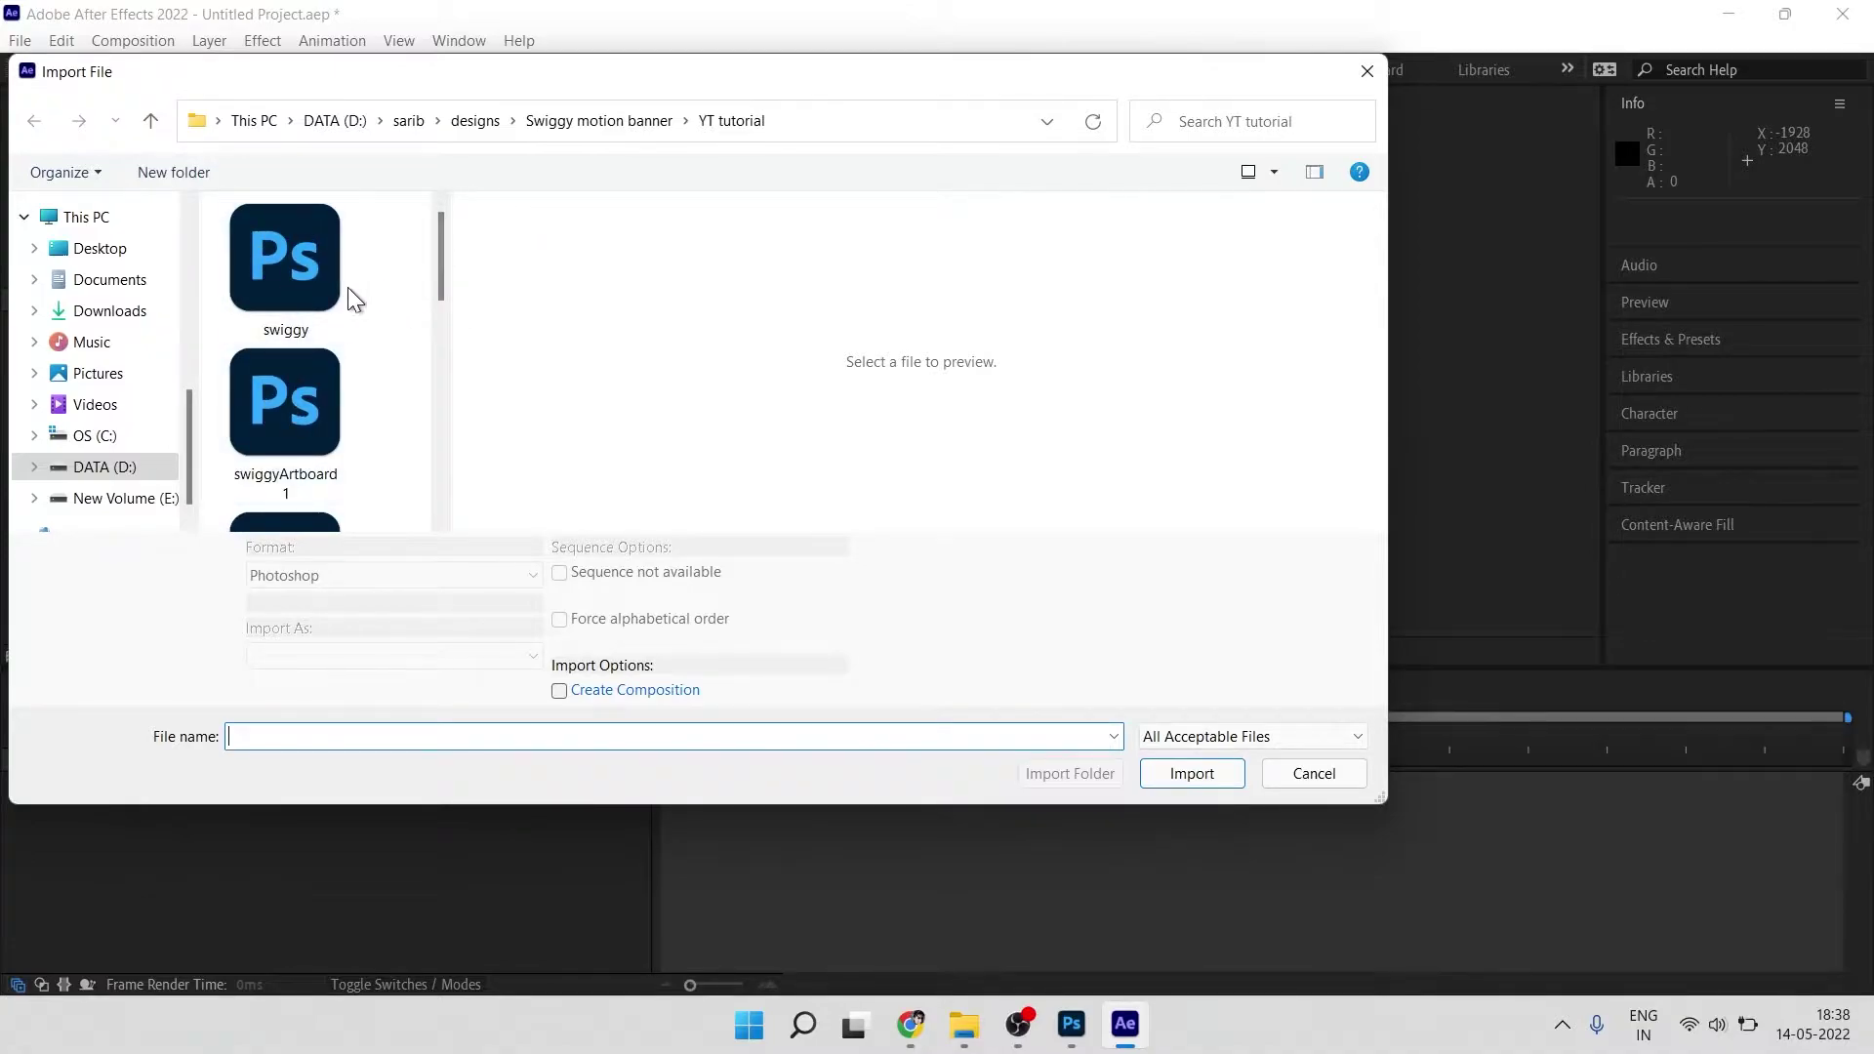
{"action": "left_click", "coordinate": [262, 400]}
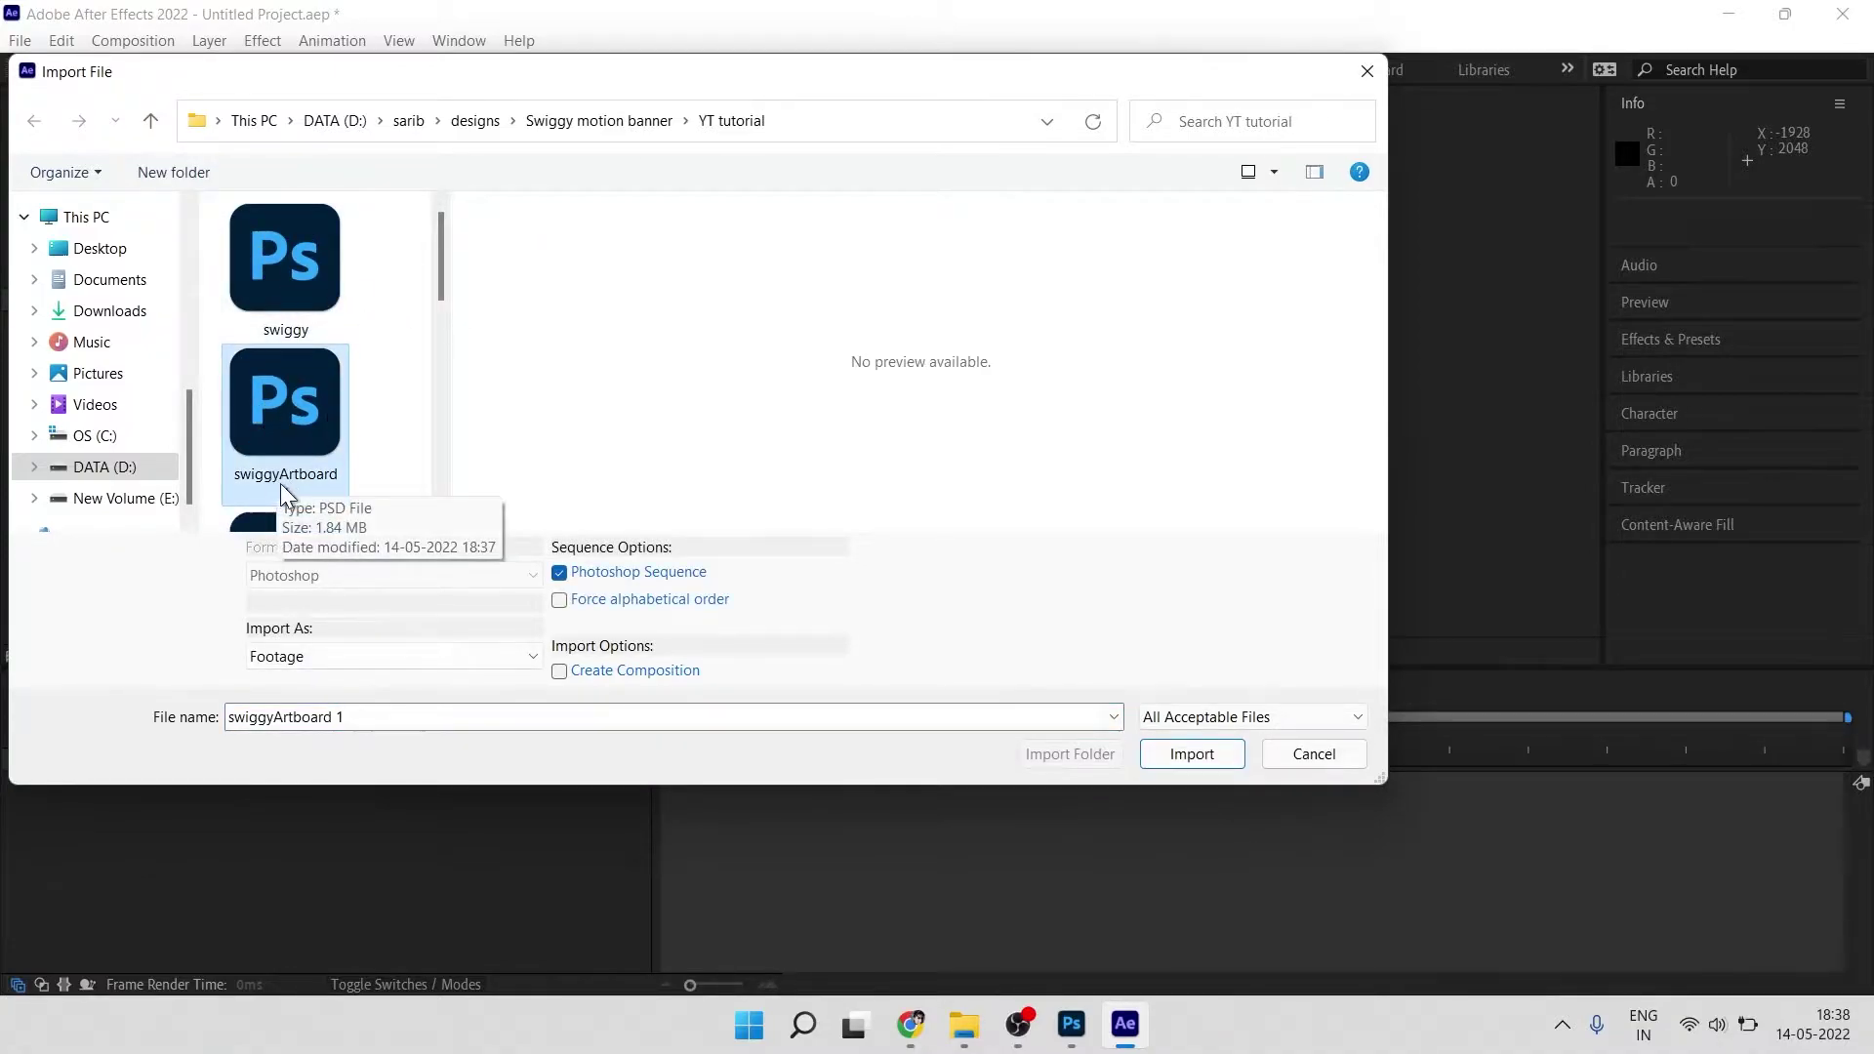
{"action": "scroll", "coordinate": [300, 410], "scroll_direction": "down", "scroll_amount": 1}
{"action": "left_click", "coordinate": [301, 409]}
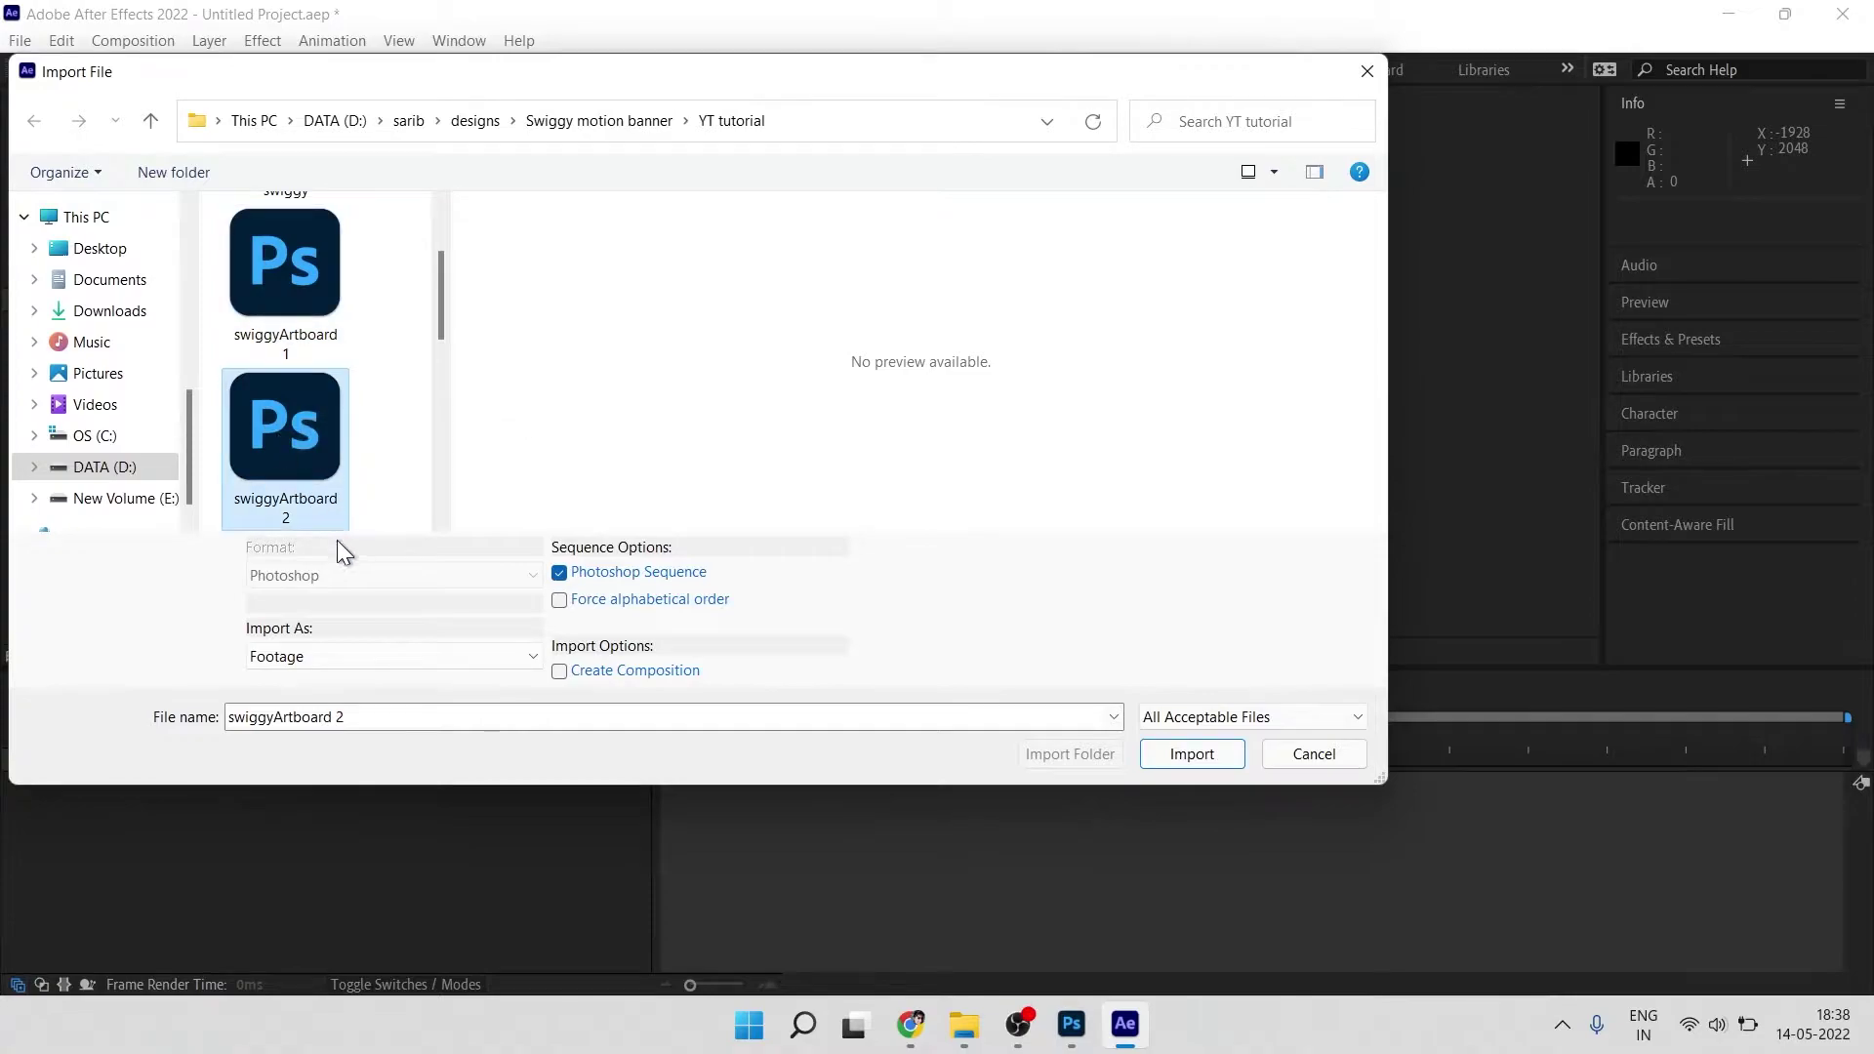
{"action": "left_click", "coordinate": [325, 273]}
{"action": "scroll", "coordinate": [306, 406], "scroll_direction": "down", "scroll_amount": 4}
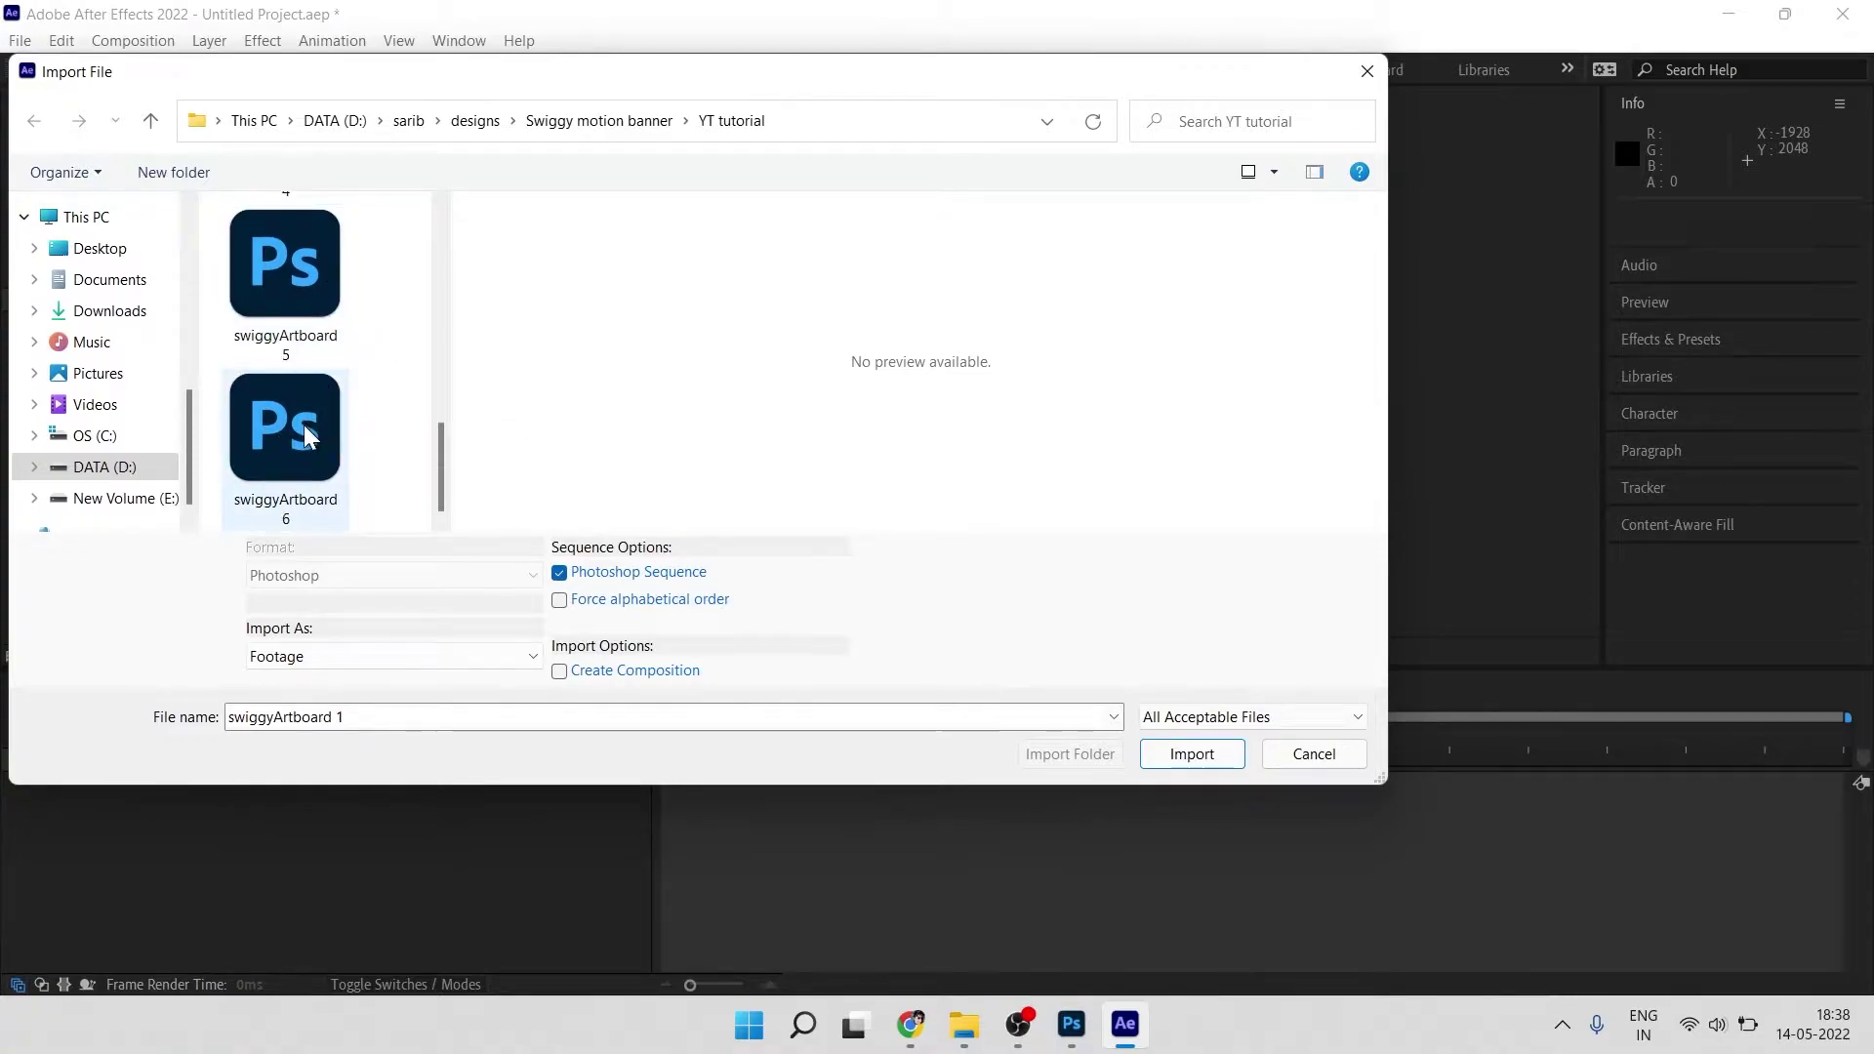
{"action": "left_click", "coordinate": [303, 430], "text": "shift"}
{"action": "scroll", "coordinate": [301, 408], "scroll_direction": "up", "scroll_amount": 5}
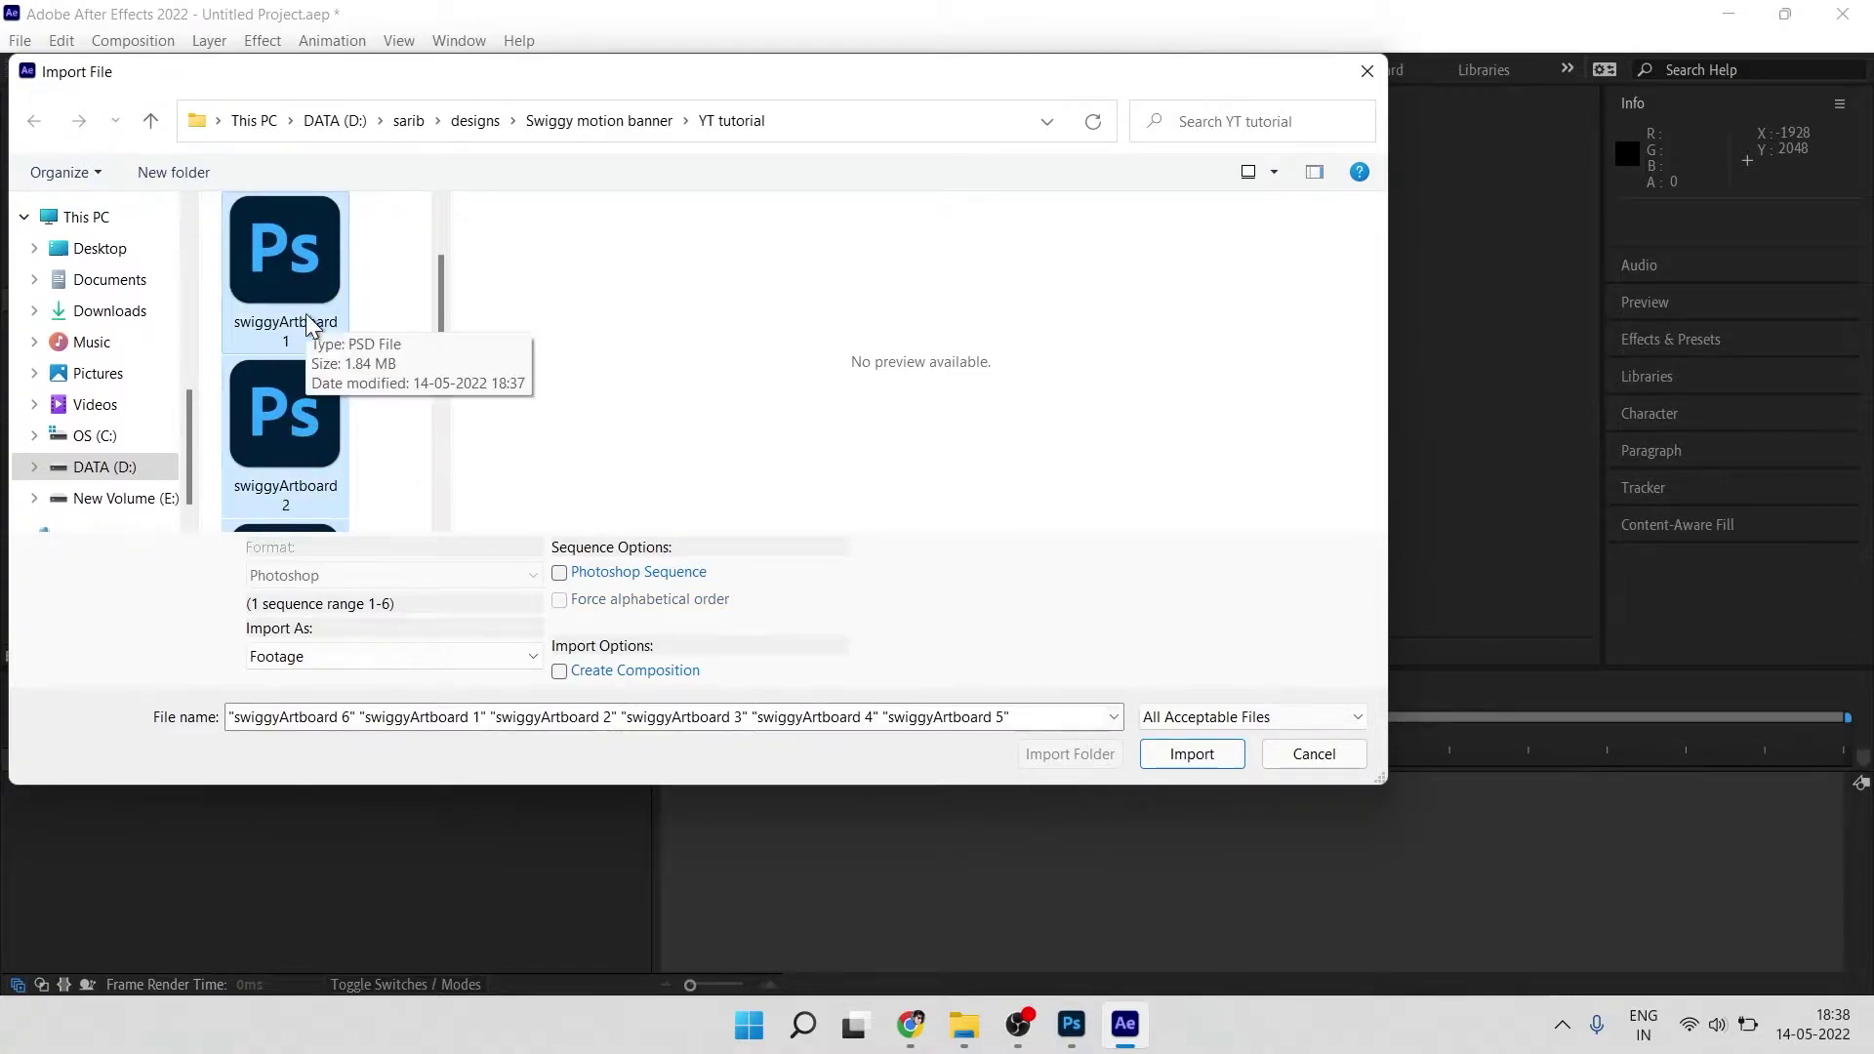
{"action": "scroll", "coordinate": [293, 429], "scroll_direction": "down", "scroll_amount": 5}
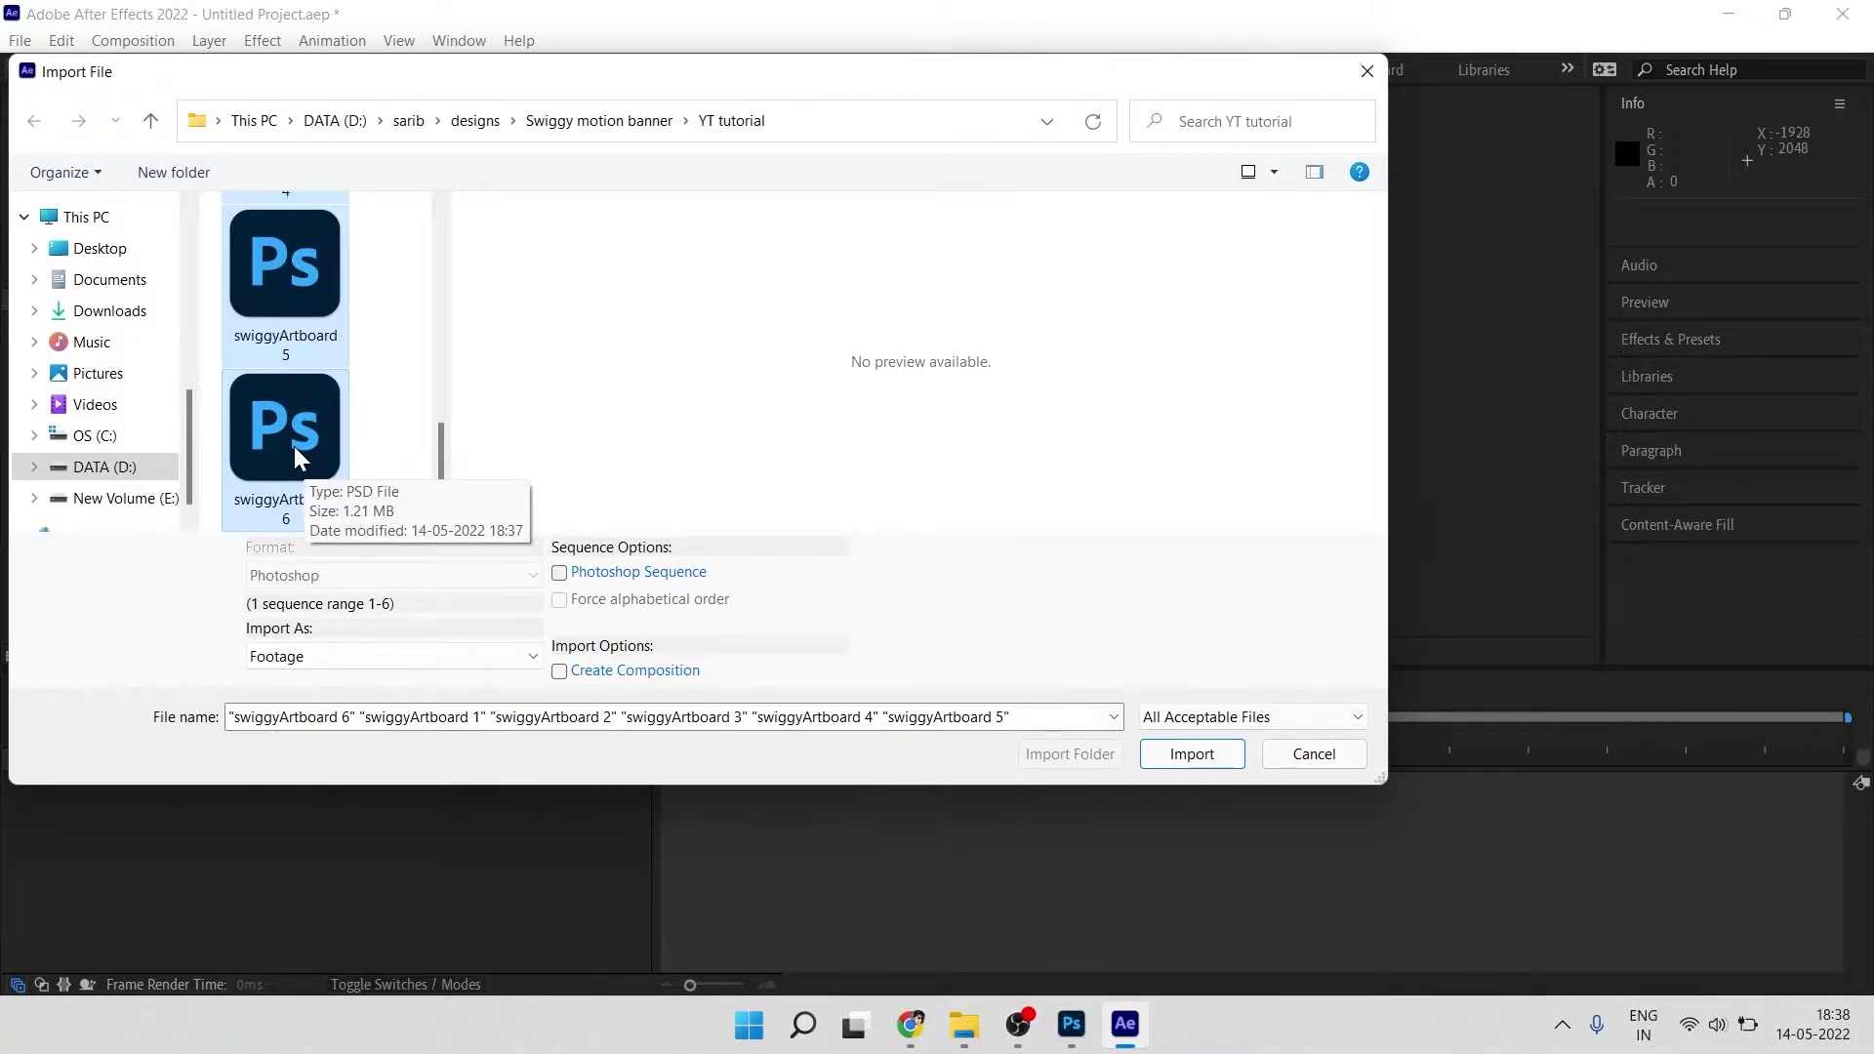
Step: Import the six selected PSD files as Composition - Retain Layer Sizes and clear the selection in the project
{"action": "left_click", "coordinate": [330, 653]}
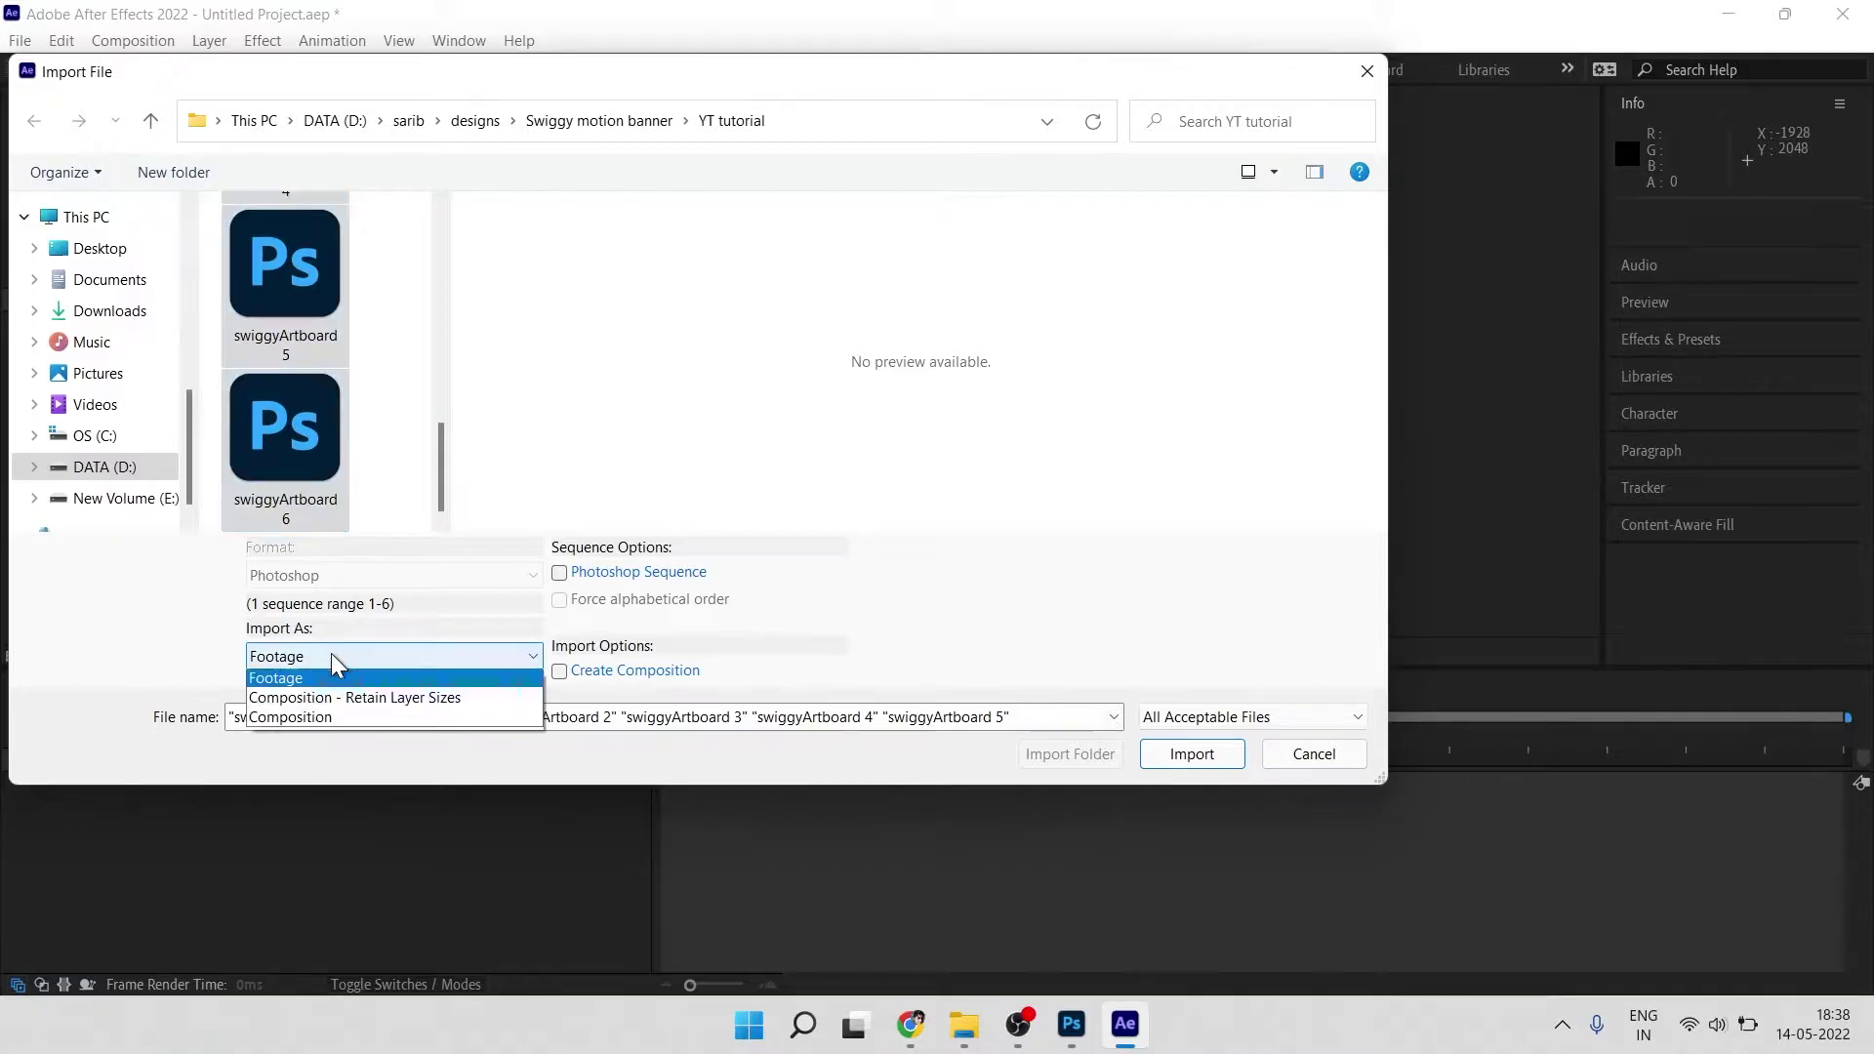
{"action": "left_click", "coordinate": [468, 703]}
{"action": "left_click", "coordinate": [1173, 753]}
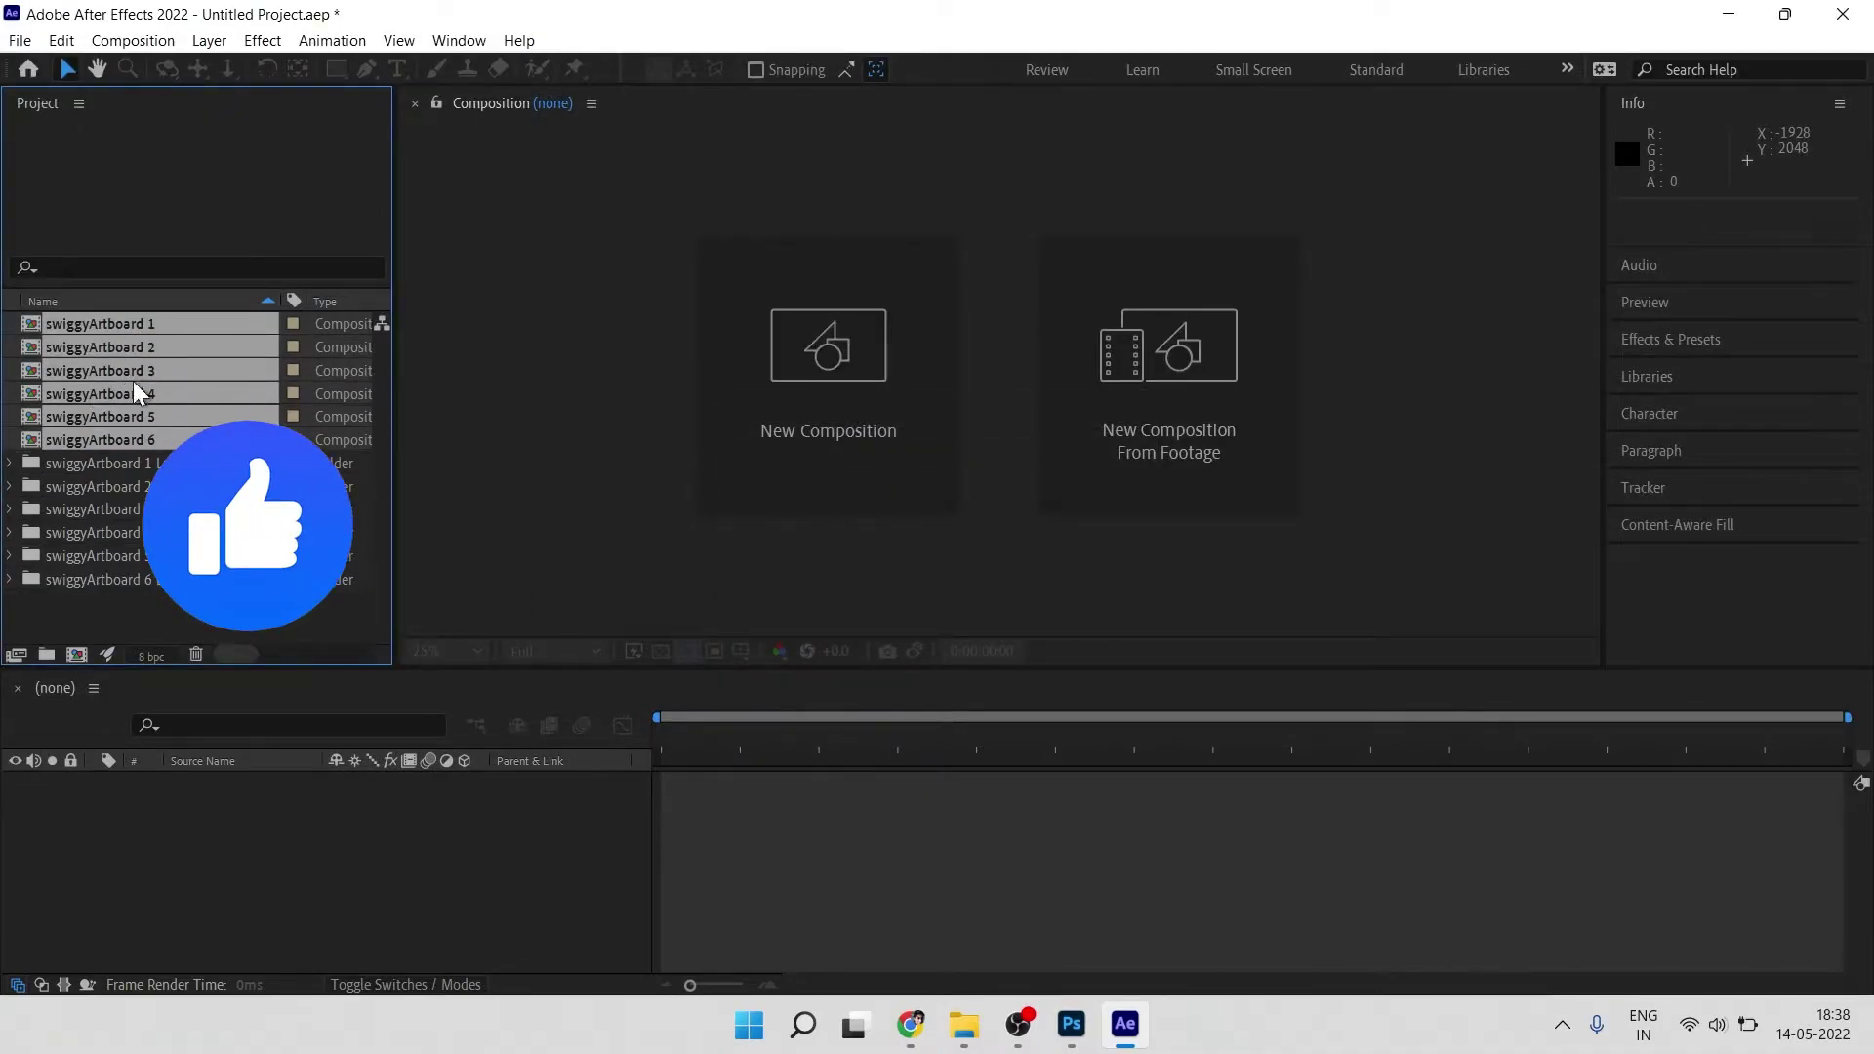
{"action": "left_click", "coordinate": [82, 607]}
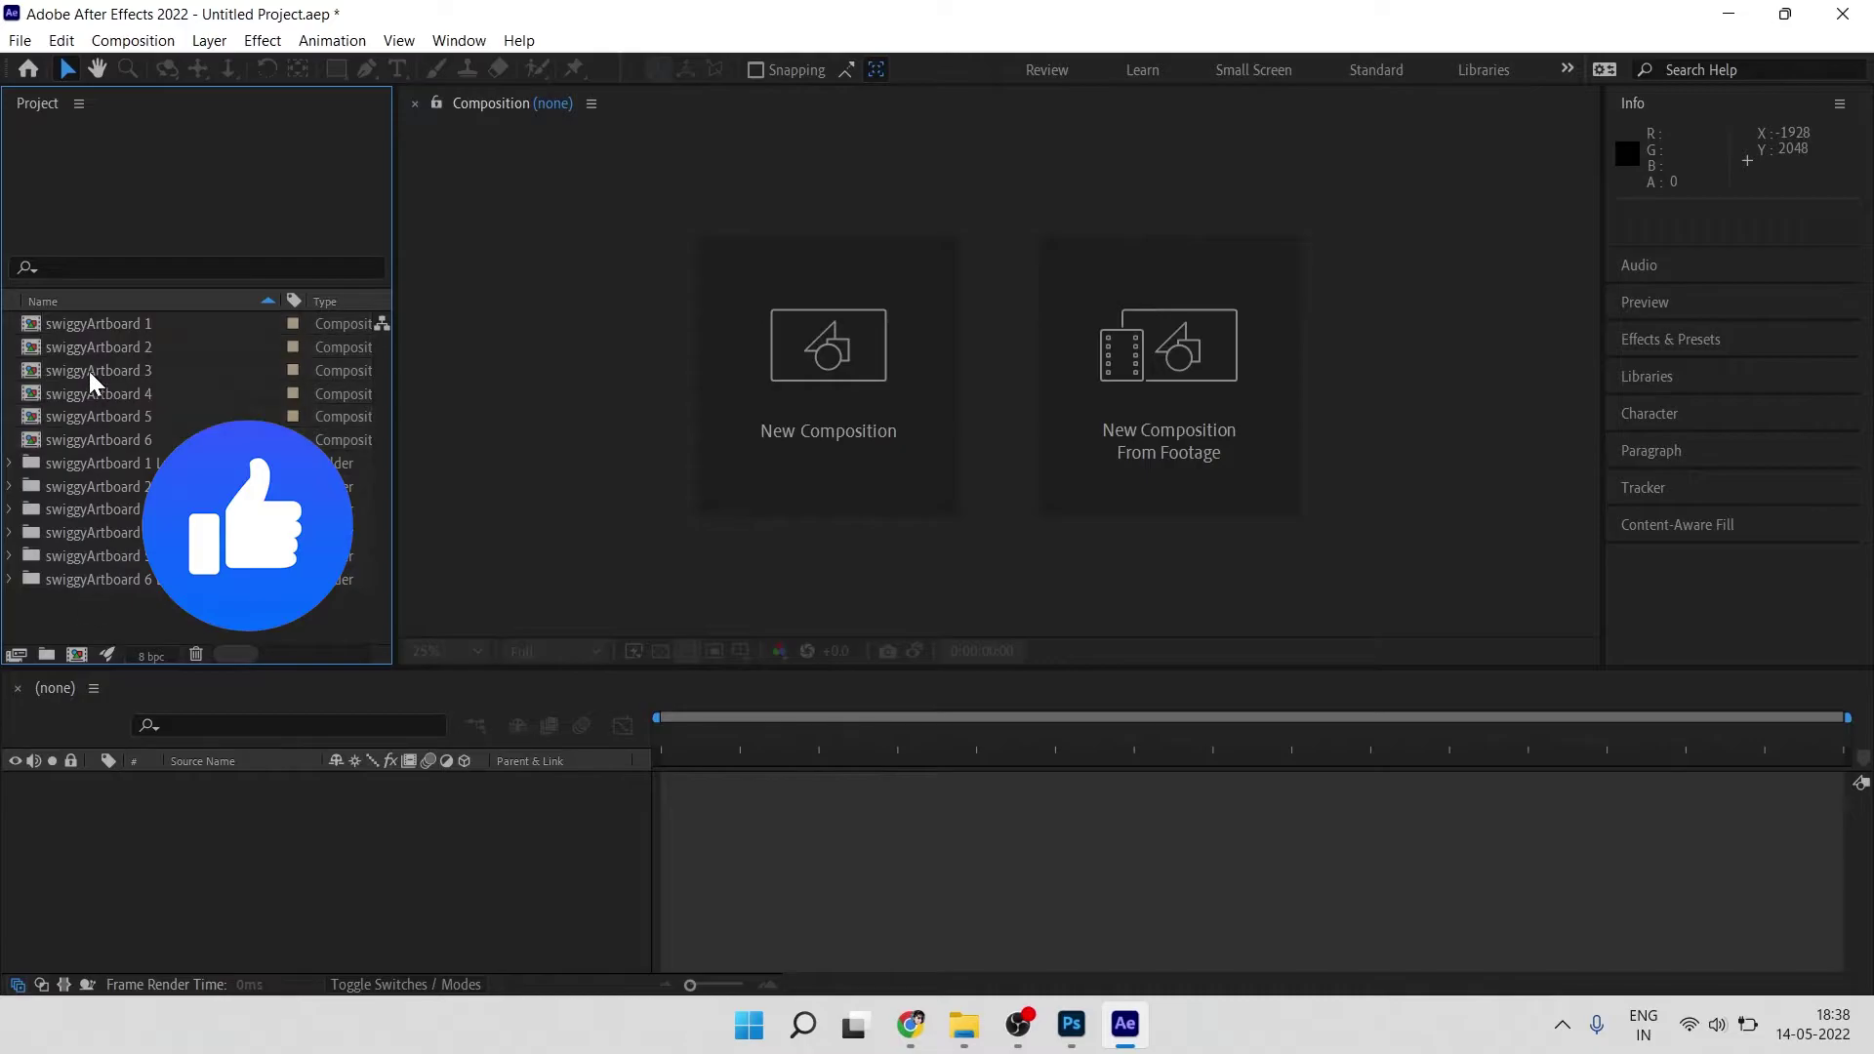
Step: Open the swiggyArtboard 1 composition and hide its guides
{"action": "left_click", "coordinate": [111, 328]}
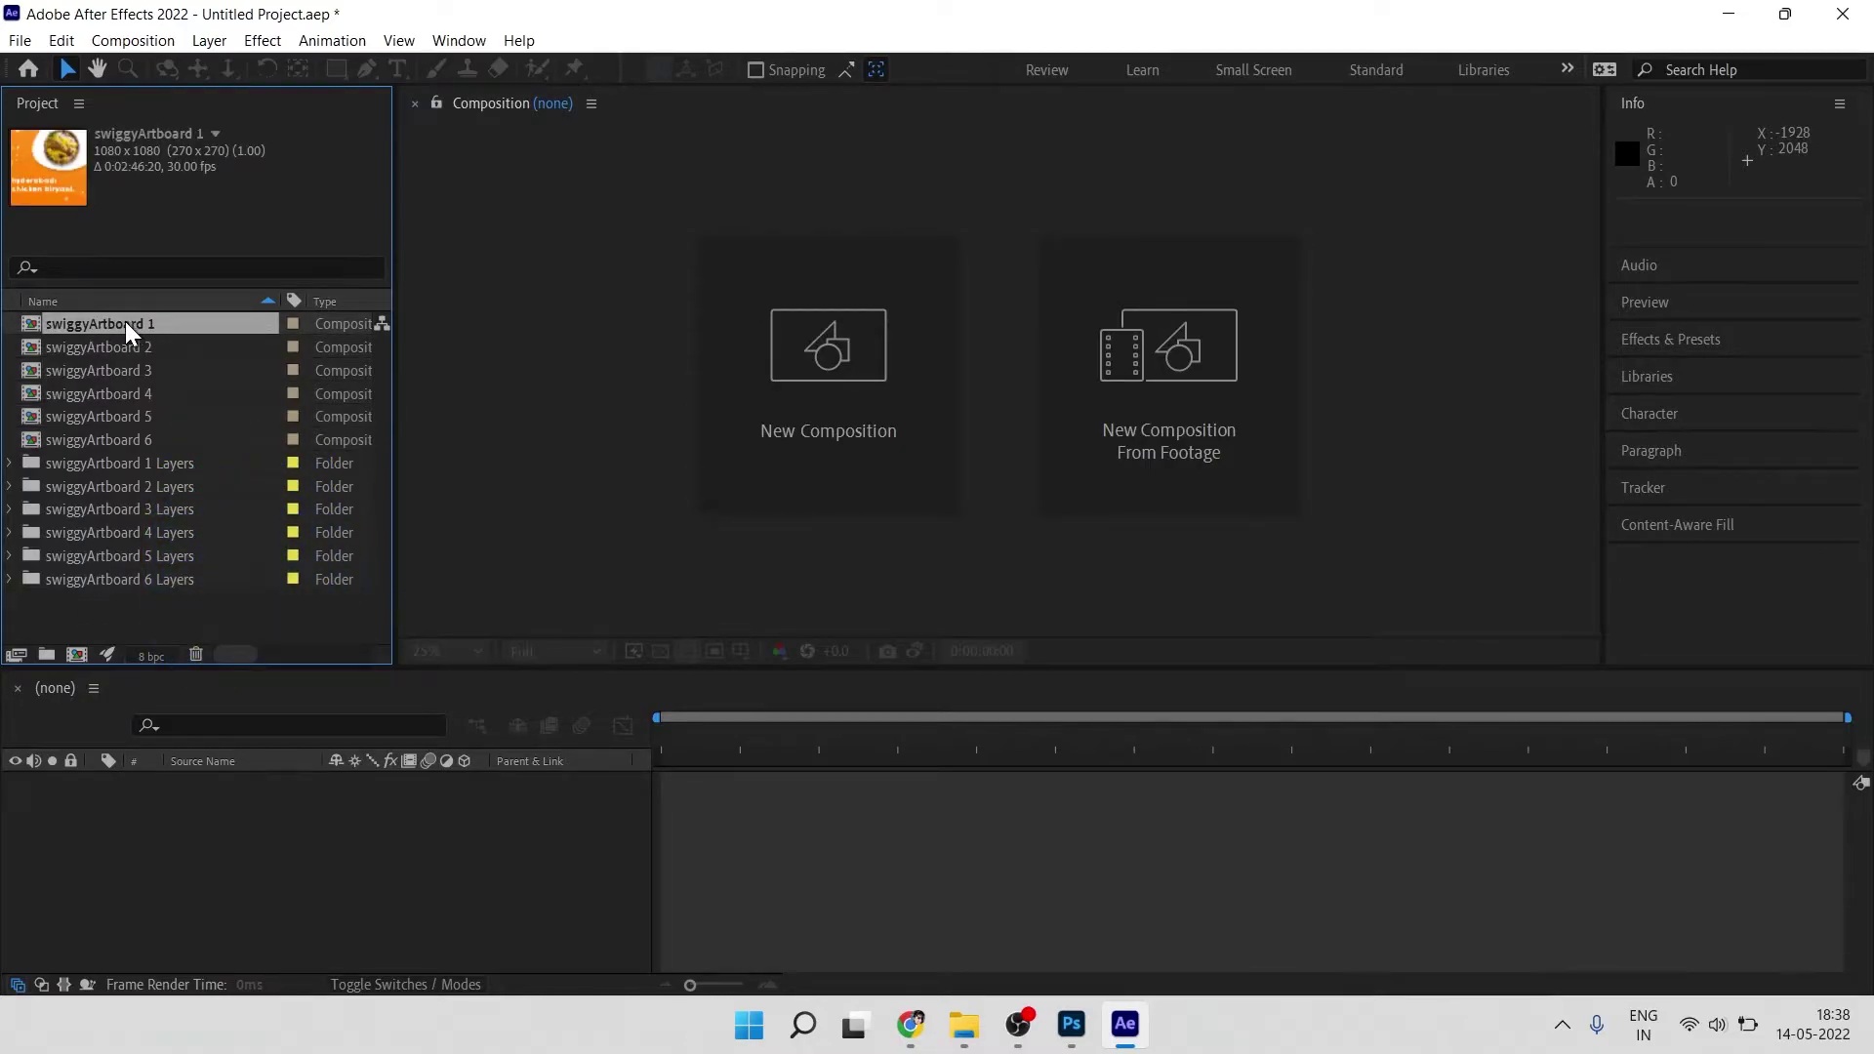
{"action": "double_click", "coordinate": [125, 324]}
{"action": "scroll", "coordinate": [997, 379], "scroll_direction": "up", "scroll_amount": 4}
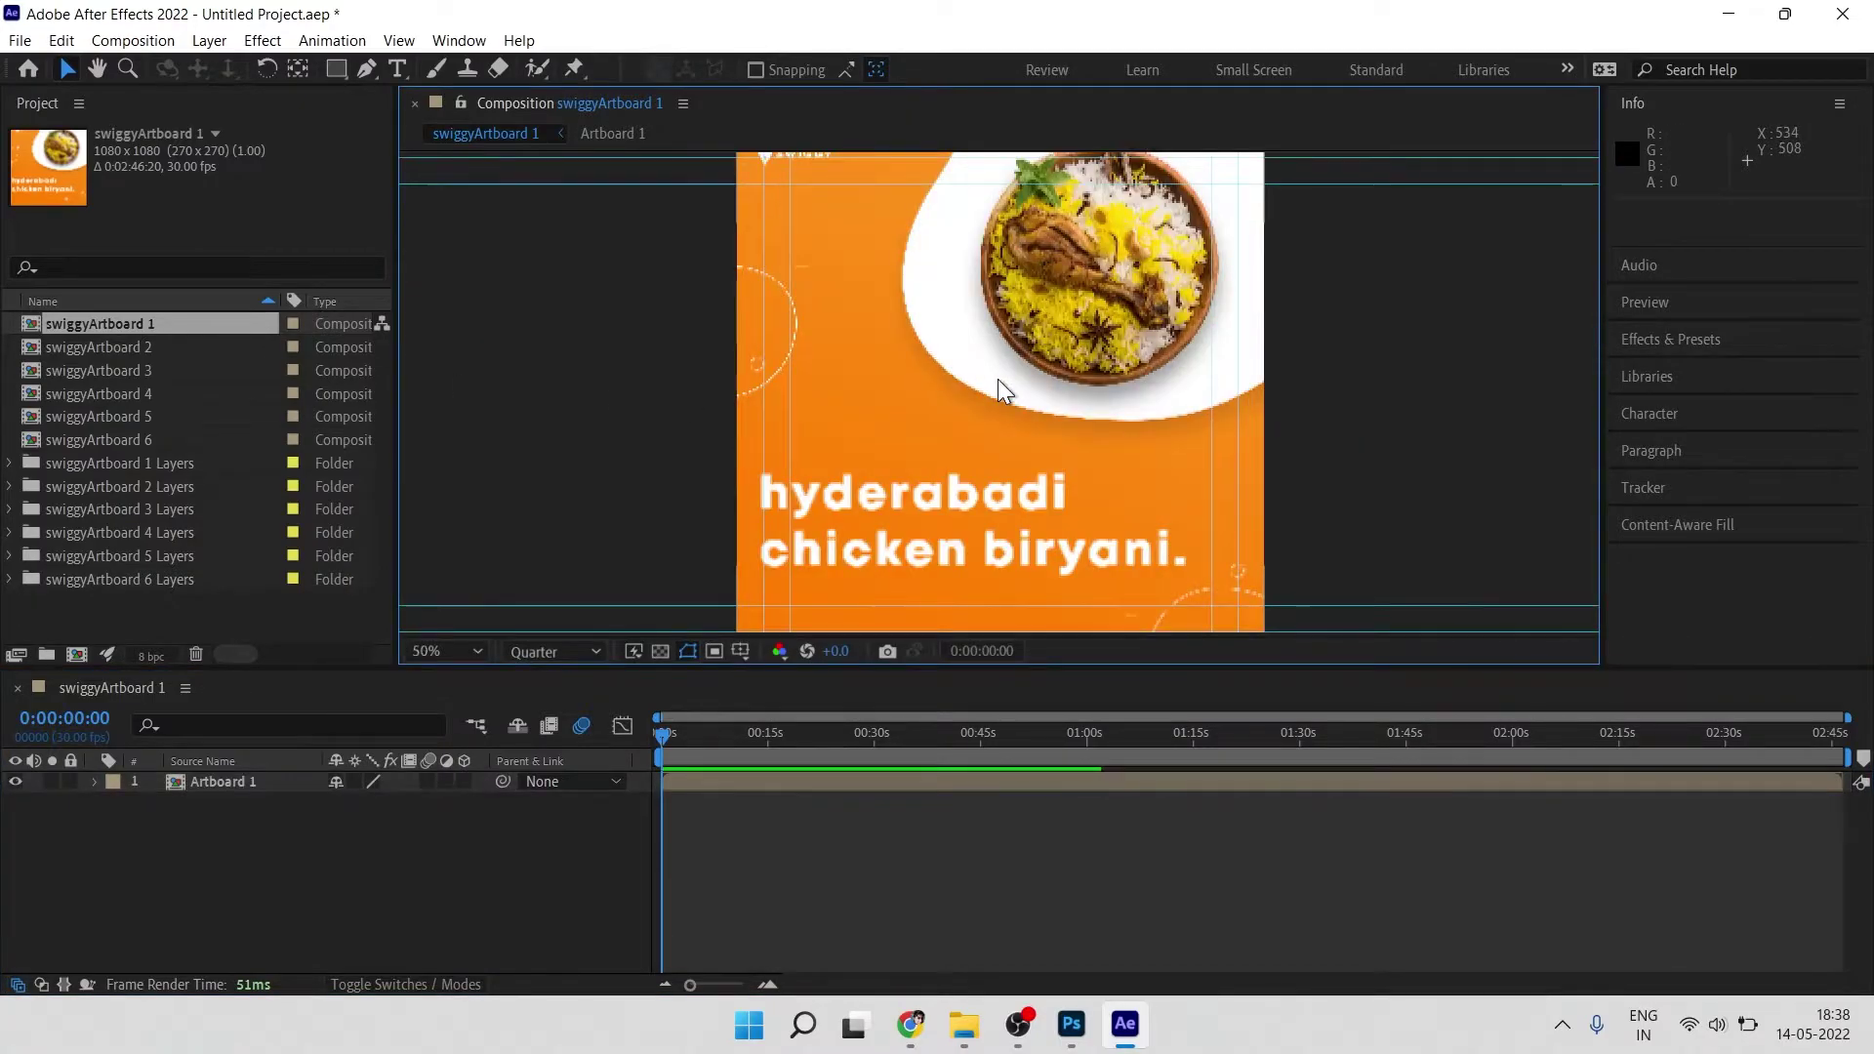
{"action": "scroll", "coordinate": [997, 378], "scroll_direction": "down", "scroll_amount": 2}
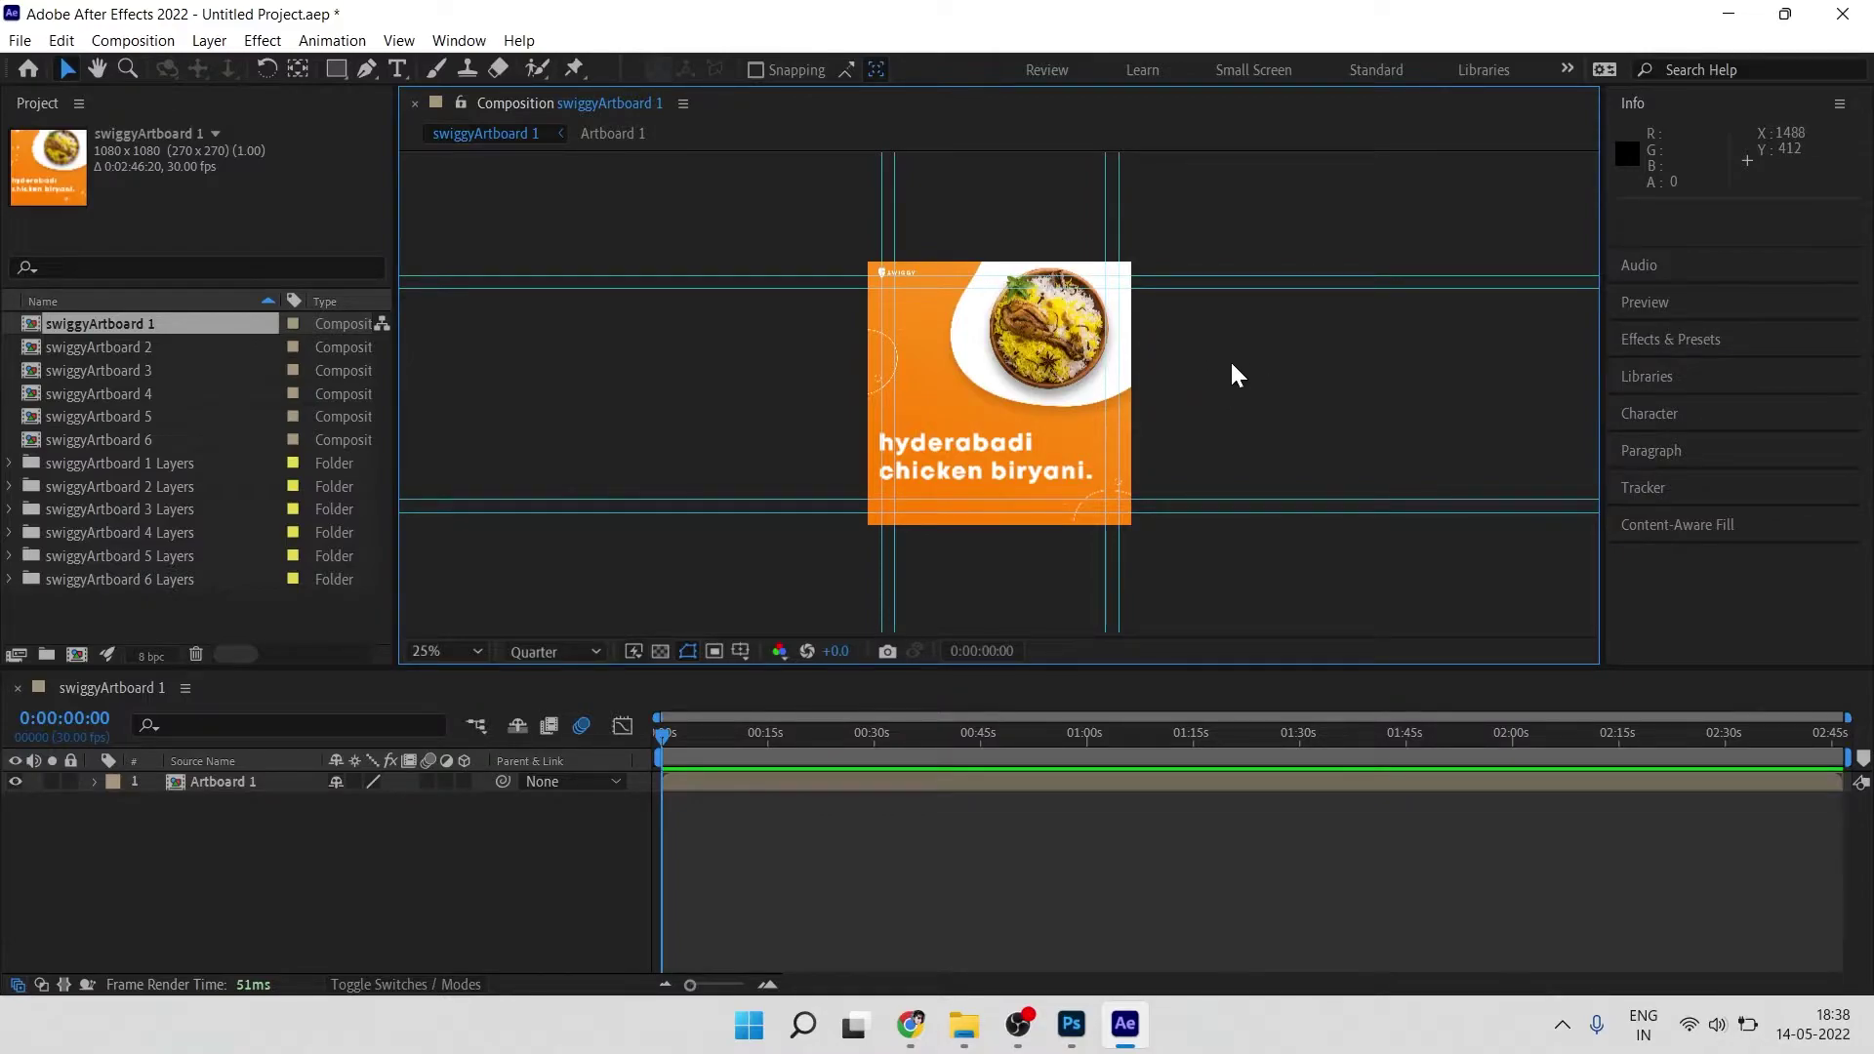
{"action": "key", "text": "ctrl+semicolon"}
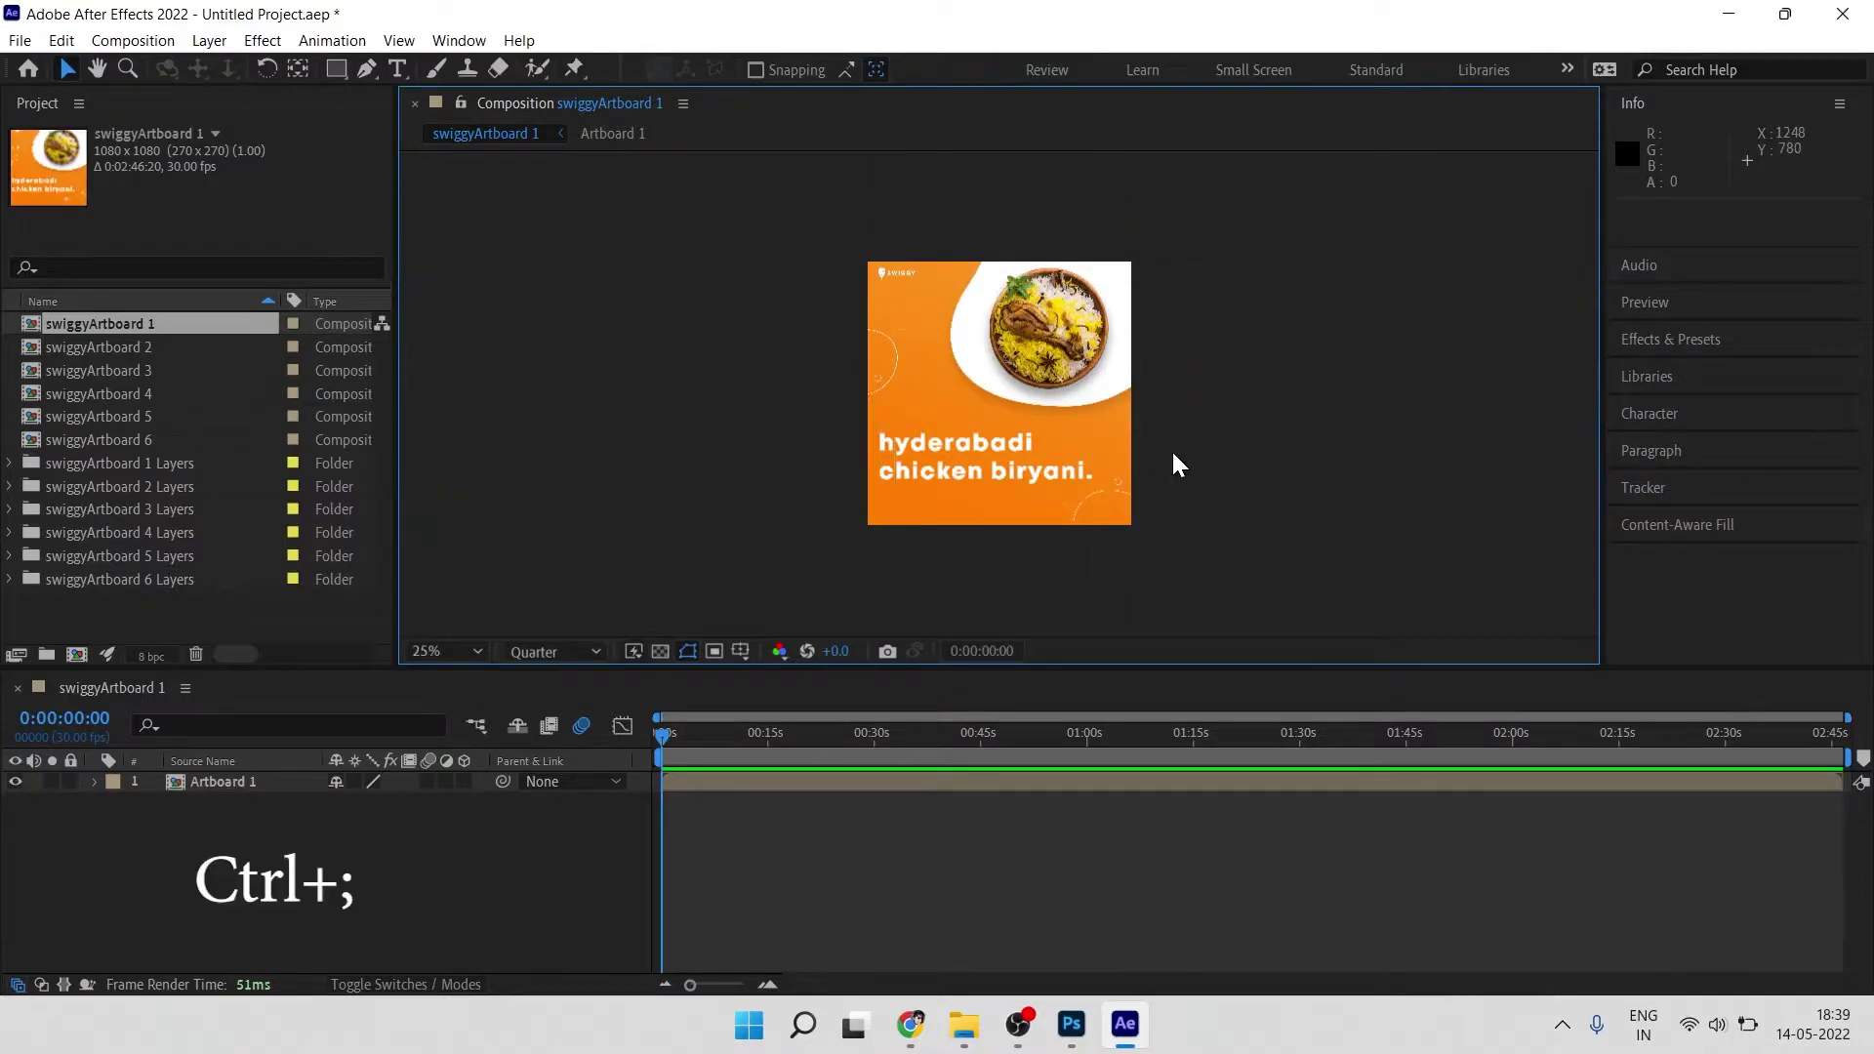
{"action": "scroll", "coordinate": [1040, 371], "scroll_direction": "up", "scroll_amount": 2}
Step: Open the nested Artboard 1 composition and examine its separate layers
{"action": "left_click", "coordinate": [256, 782]}
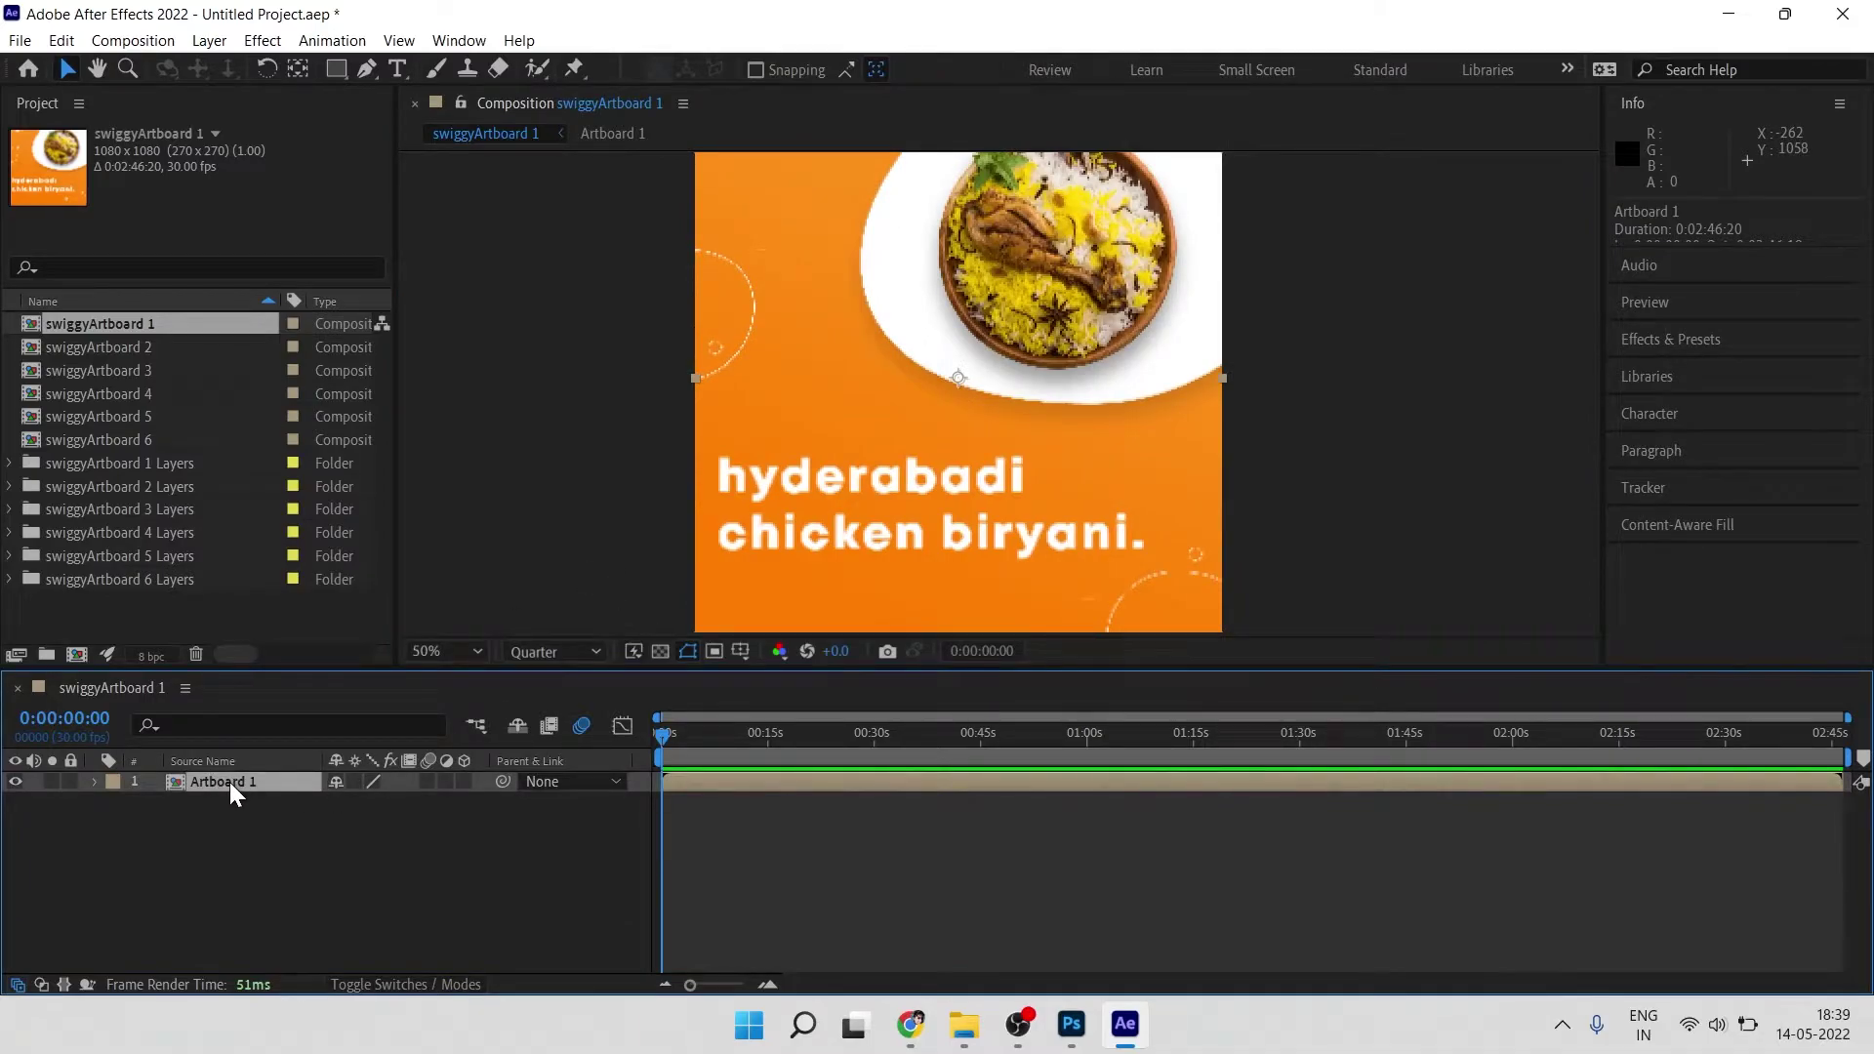
{"action": "double_click", "coordinate": [230, 781]}
{"action": "left_click", "coordinate": [246, 824]}
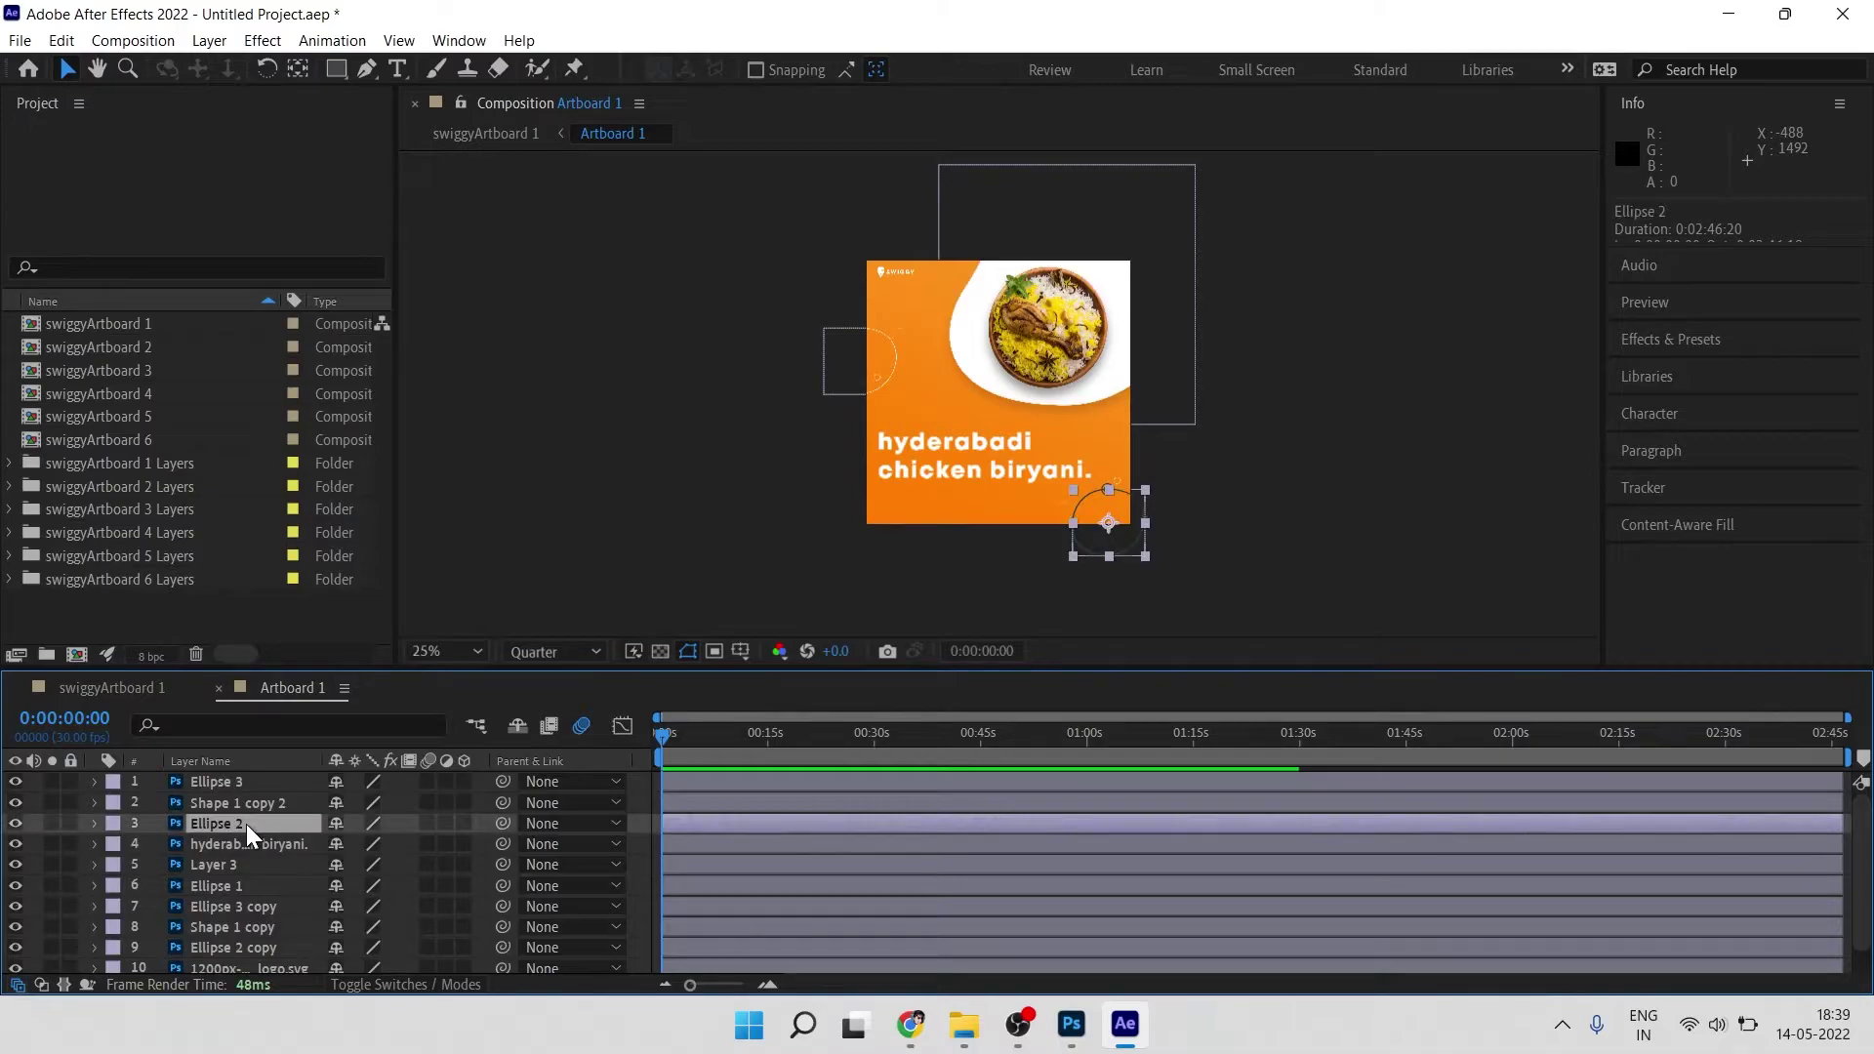
{"action": "left_click", "coordinate": [240, 784]}
{"action": "scroll", "coordinate": [236, 804], "scroll_direction": "down", "scroll_amount": 1}
{"action": "left_click", "coordinate": [1175, 479]}
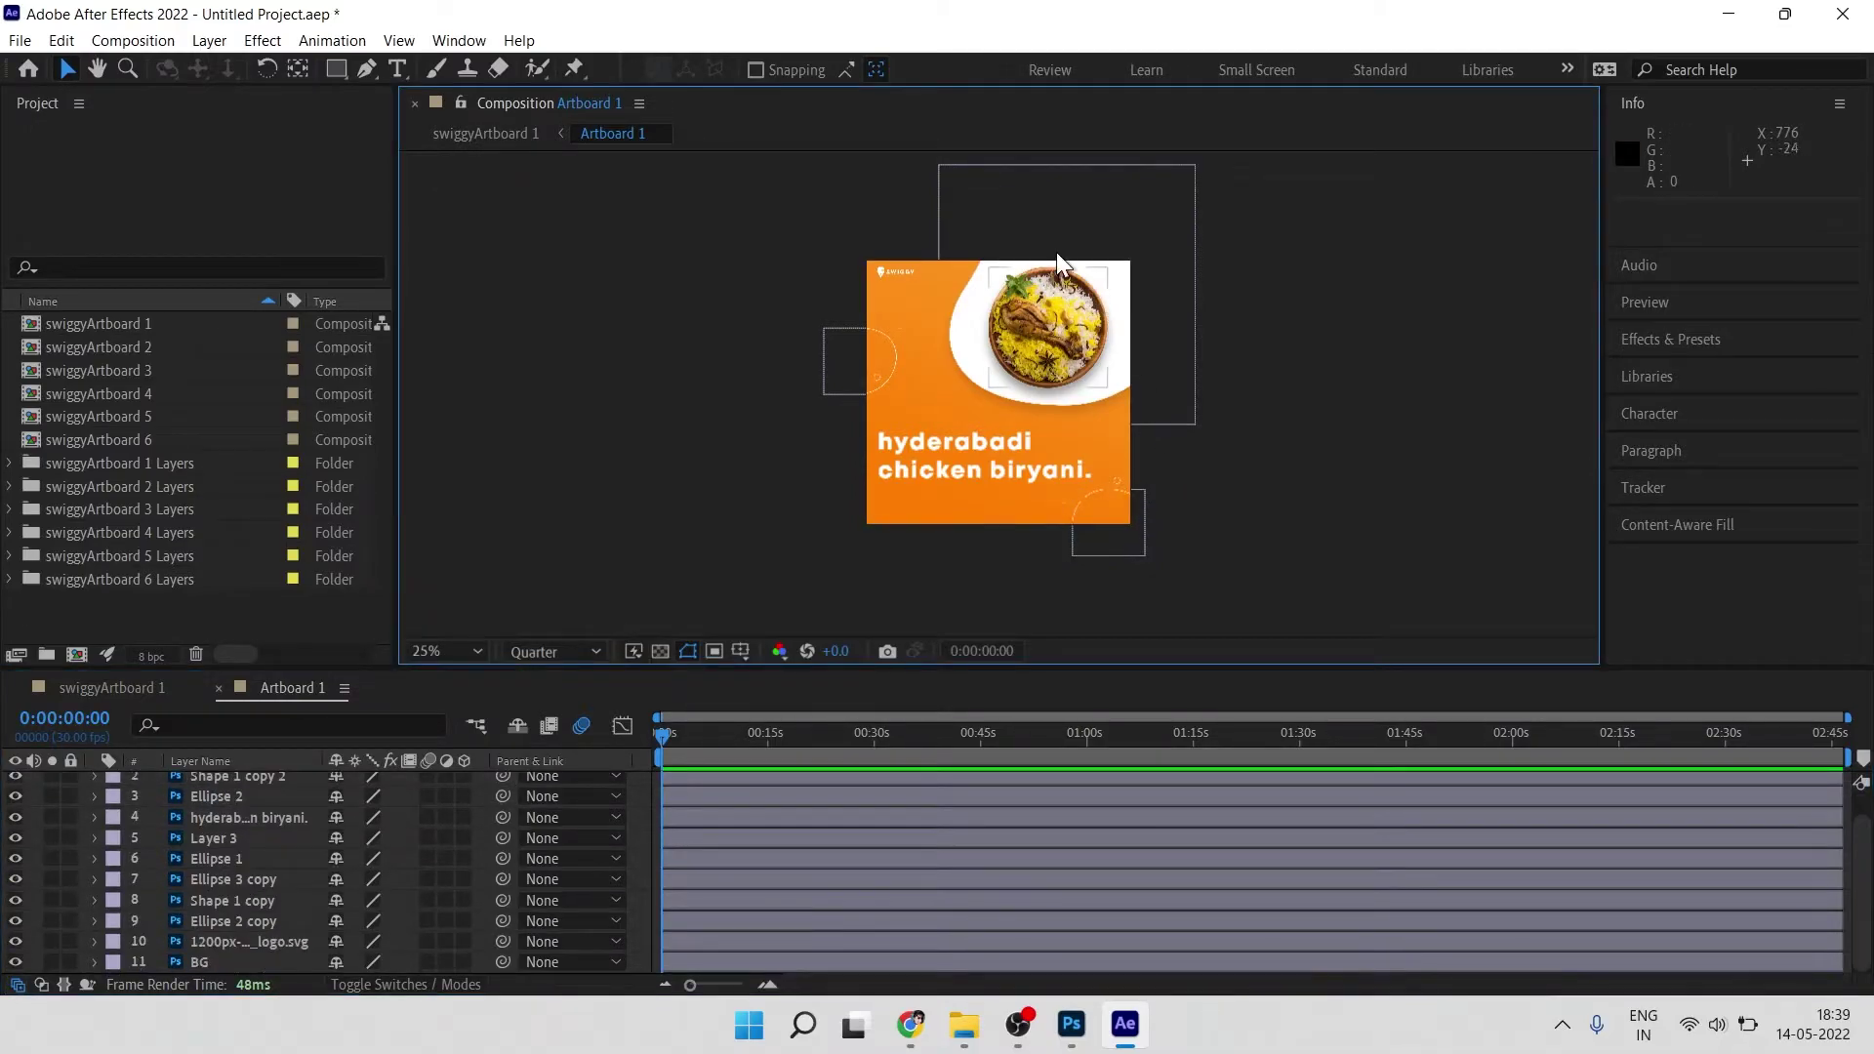
{"action": "left_click", "coordinate": [1034, 322]}
{"action": "scroll", "coordinate": [1033, 314], "scroll_direction": "up", "scroll_amount": 2}
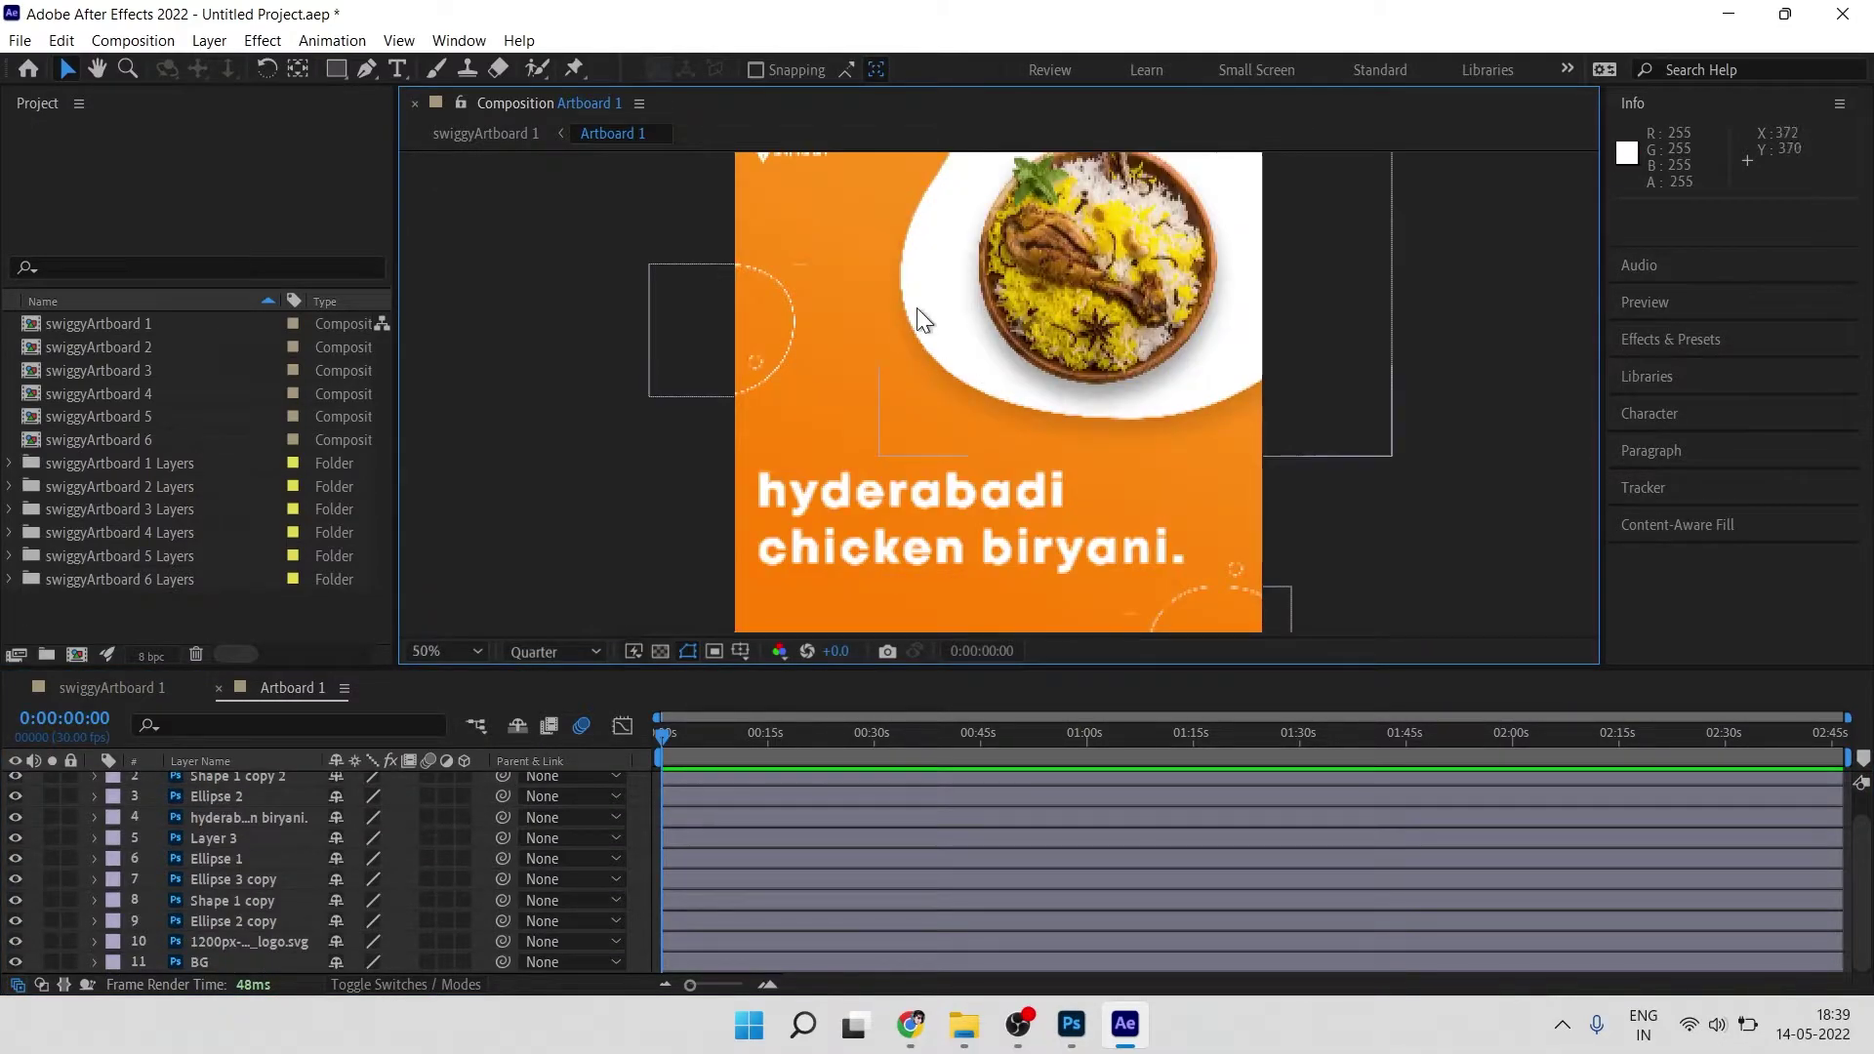
Step: Select the white blob layer Ellipse 1 and set a Position keyframe at 0:00:00:00
{"action": "left_click", "coordinate": [921, 277]}
{"action": "key", "text": "space"}
{"action": "left_click_drag", "start_coordinate": [979, 360], "coordinate": [979, 489]}
{"action": "key", "text": "v"}
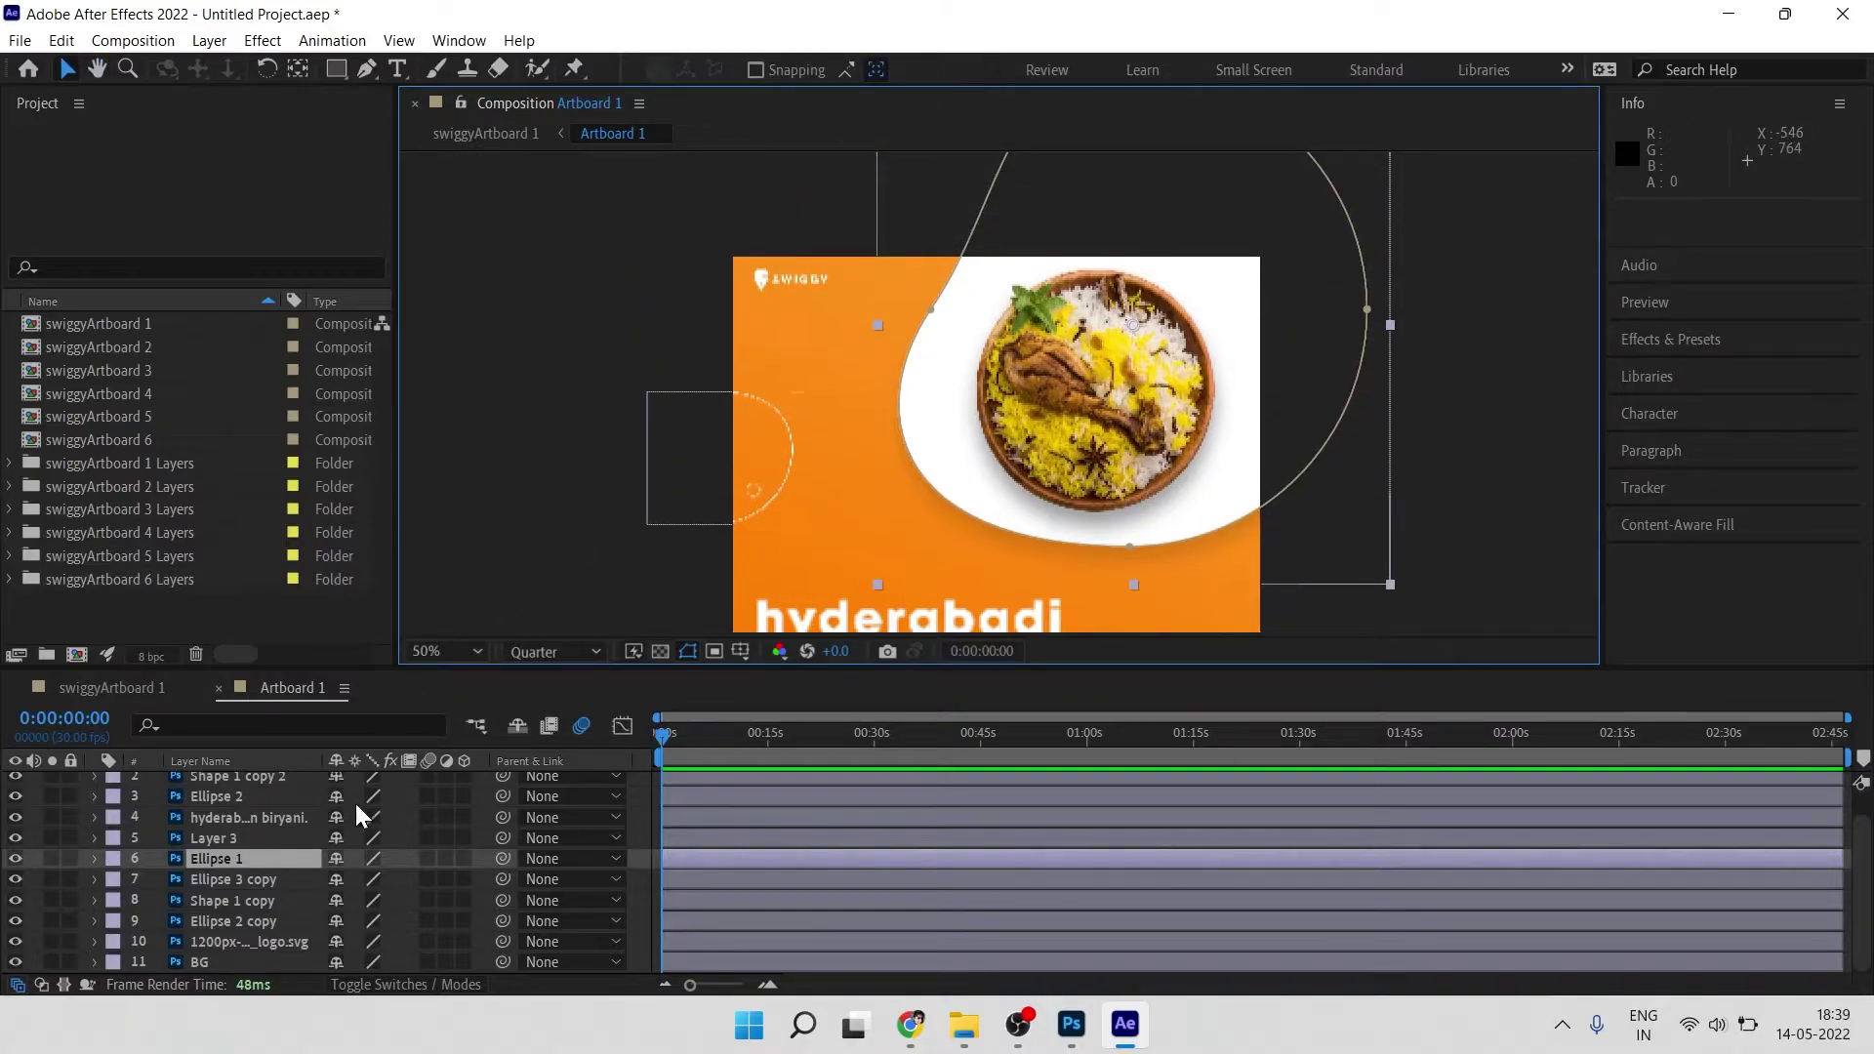
{"action": "key", "text": "p"}
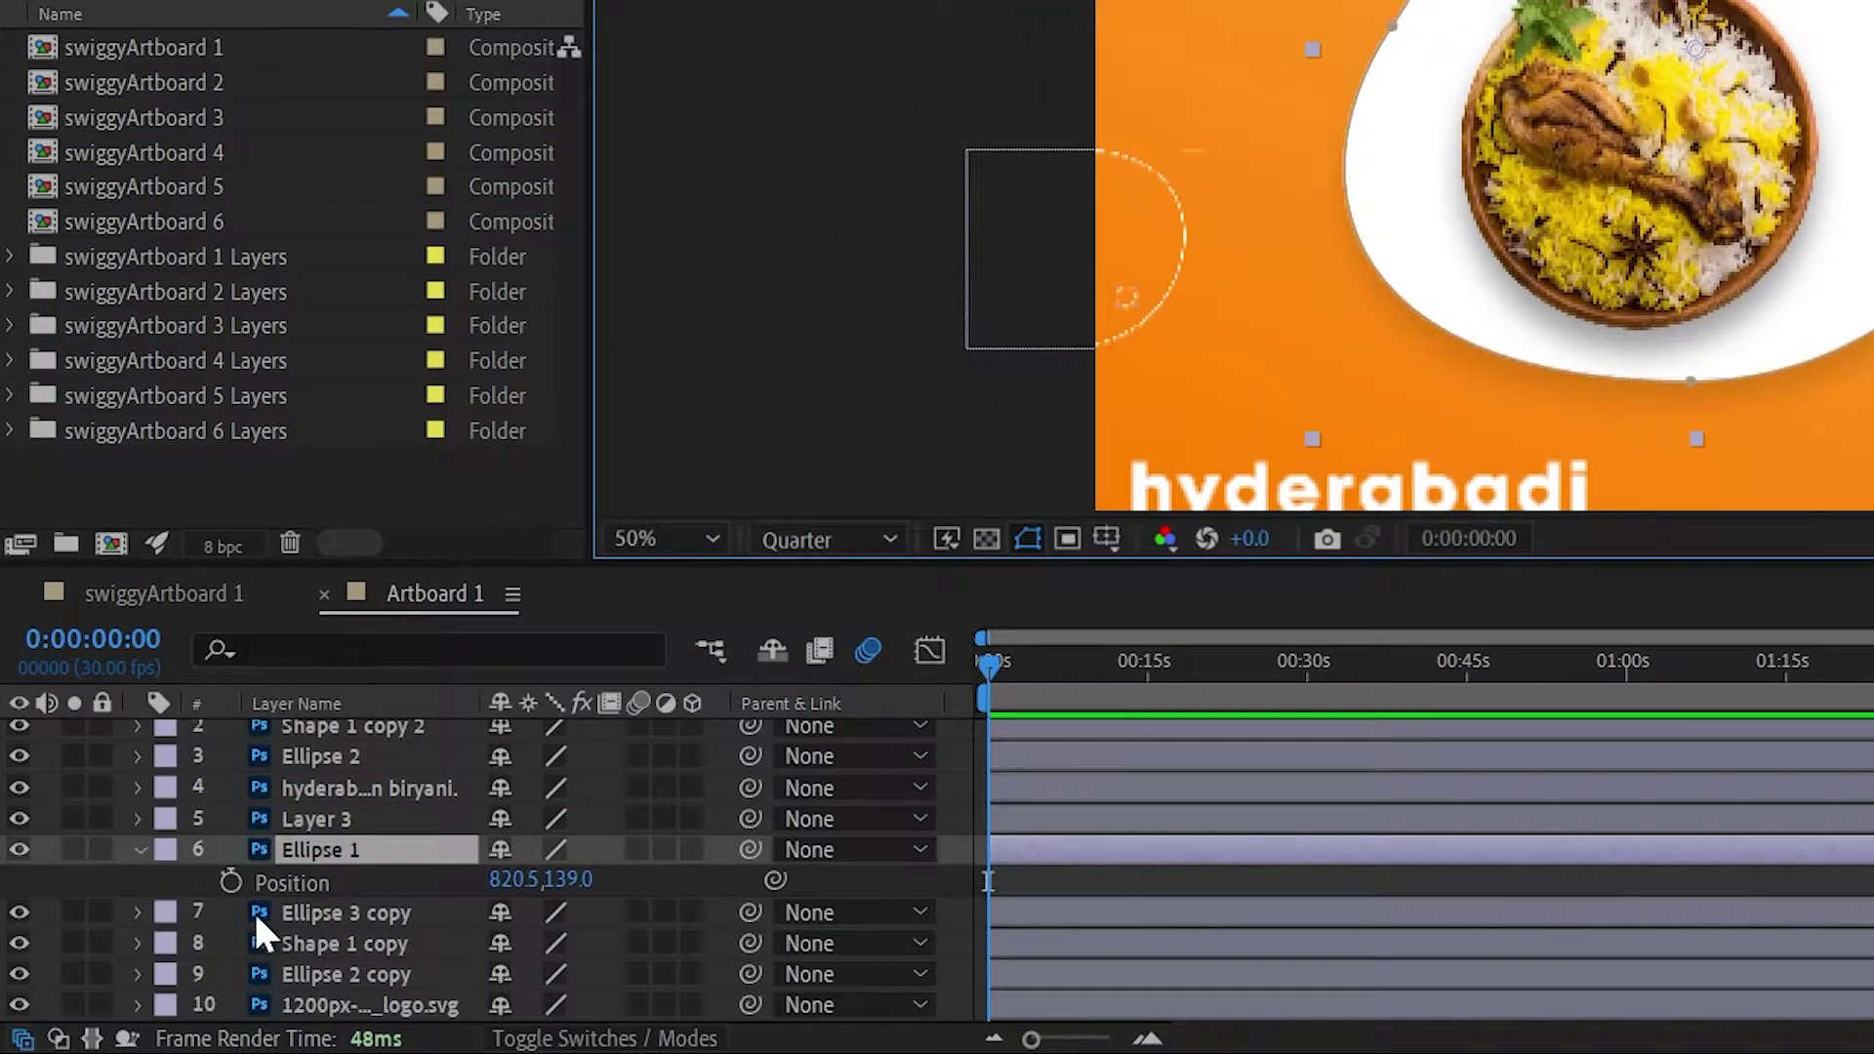
{"action": "left_click", "coordinate": [154, 879]}
{"action": "left_click", "coordinate": [973, 884]}
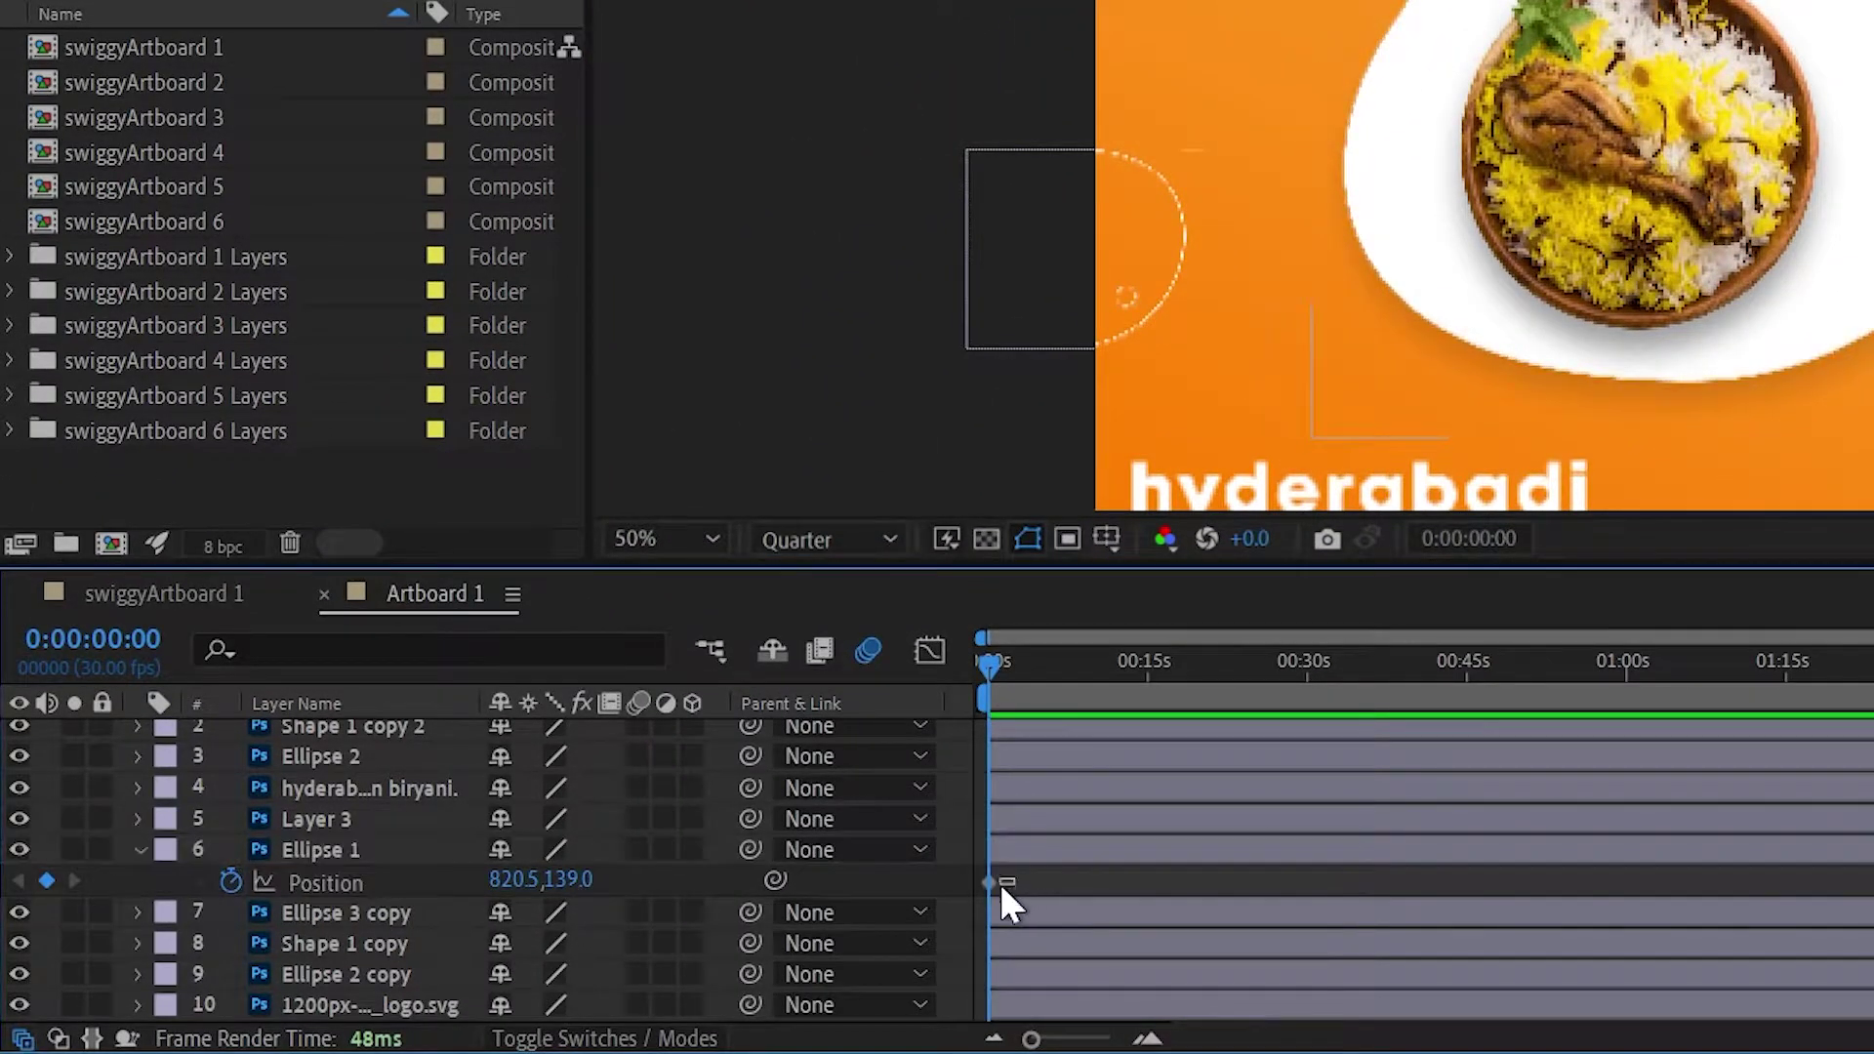
Step: Shift Ellipse 1's Position keyframe to about 5.8 seconds and place the blob beyond the upper-right corner at 1400.5, -413.0 for the start
{"action": "mouse_move", "coordinate": [990, 880]}
{"action": "left_click_drag", "start_coordinate": [989, 880], "coordinate": [1051, 881]}
{"action": "left_click_drag", "start_coordinate": [1284, 525], "coordinate": [1565, 259]}
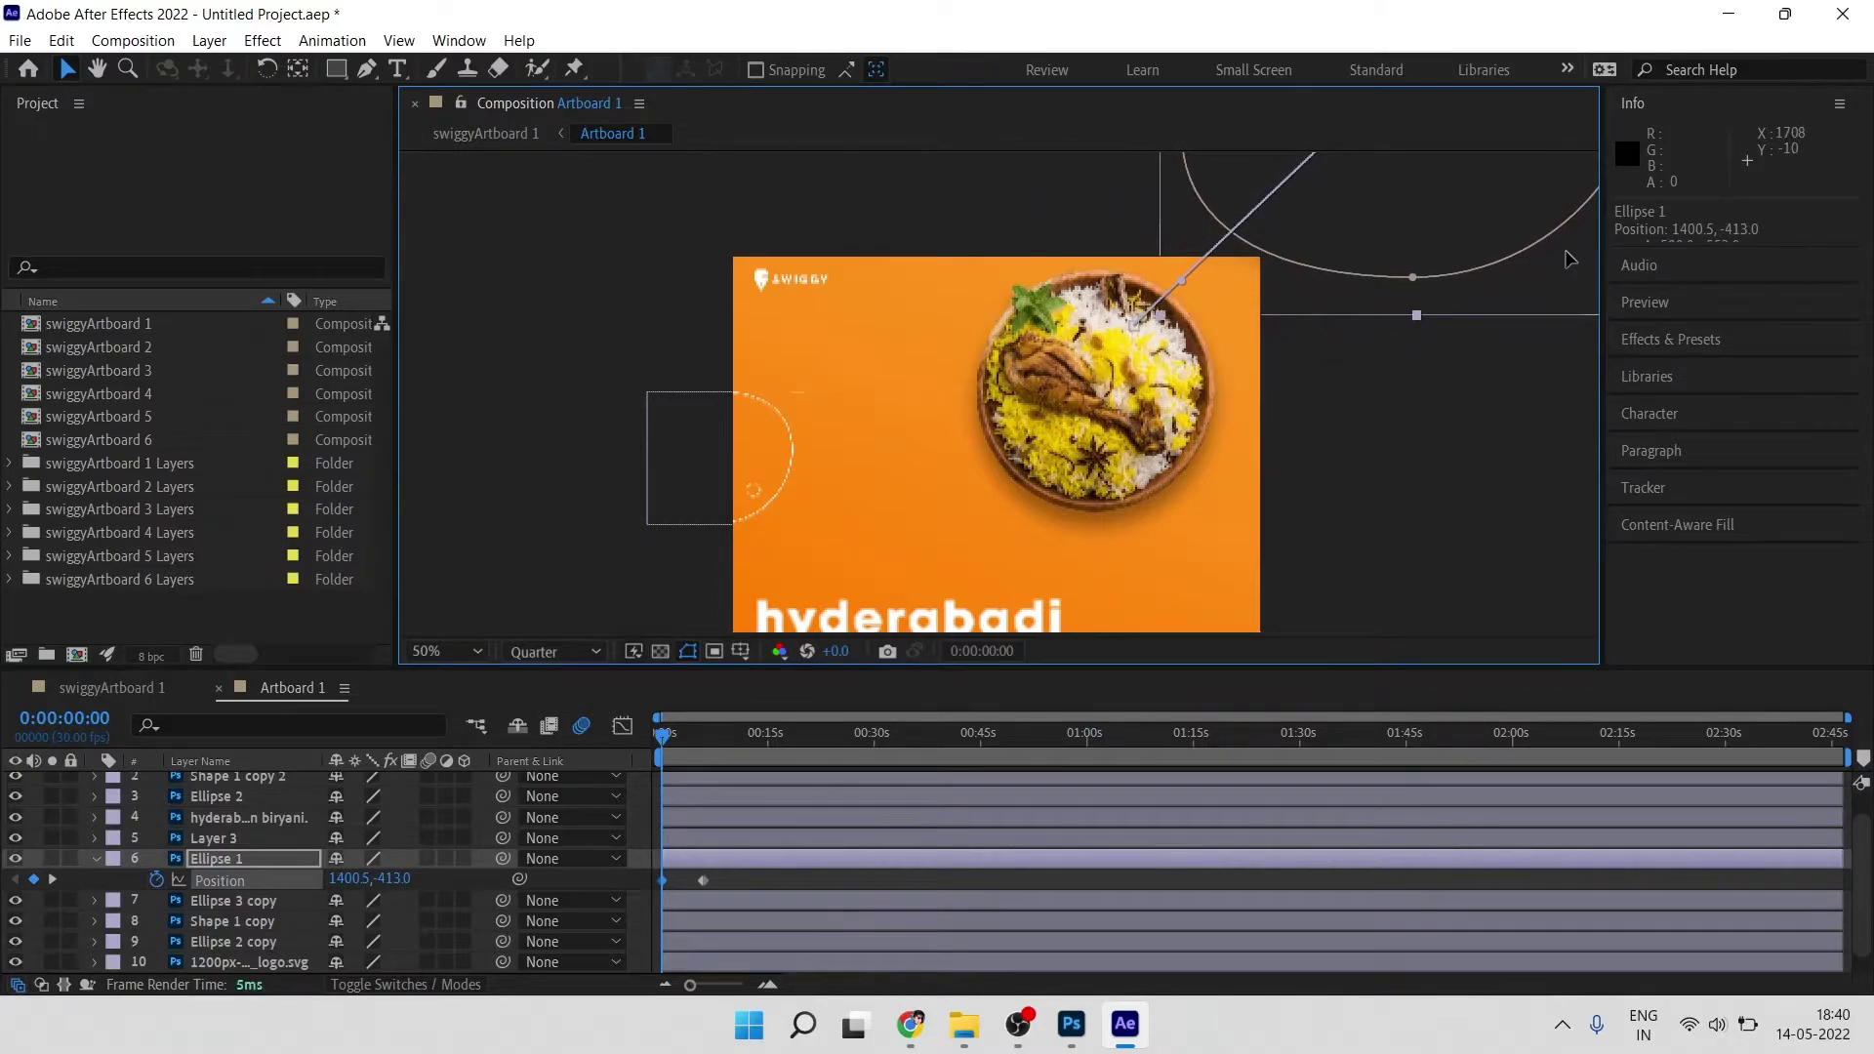
Step: Apply easing to both Position keyframes of Ellipse 1 and show their speed graph in the Graph Editor
{"action": "left_click_drag", "start_coordinate": [732, 874], "coordinate": [619, 888]}
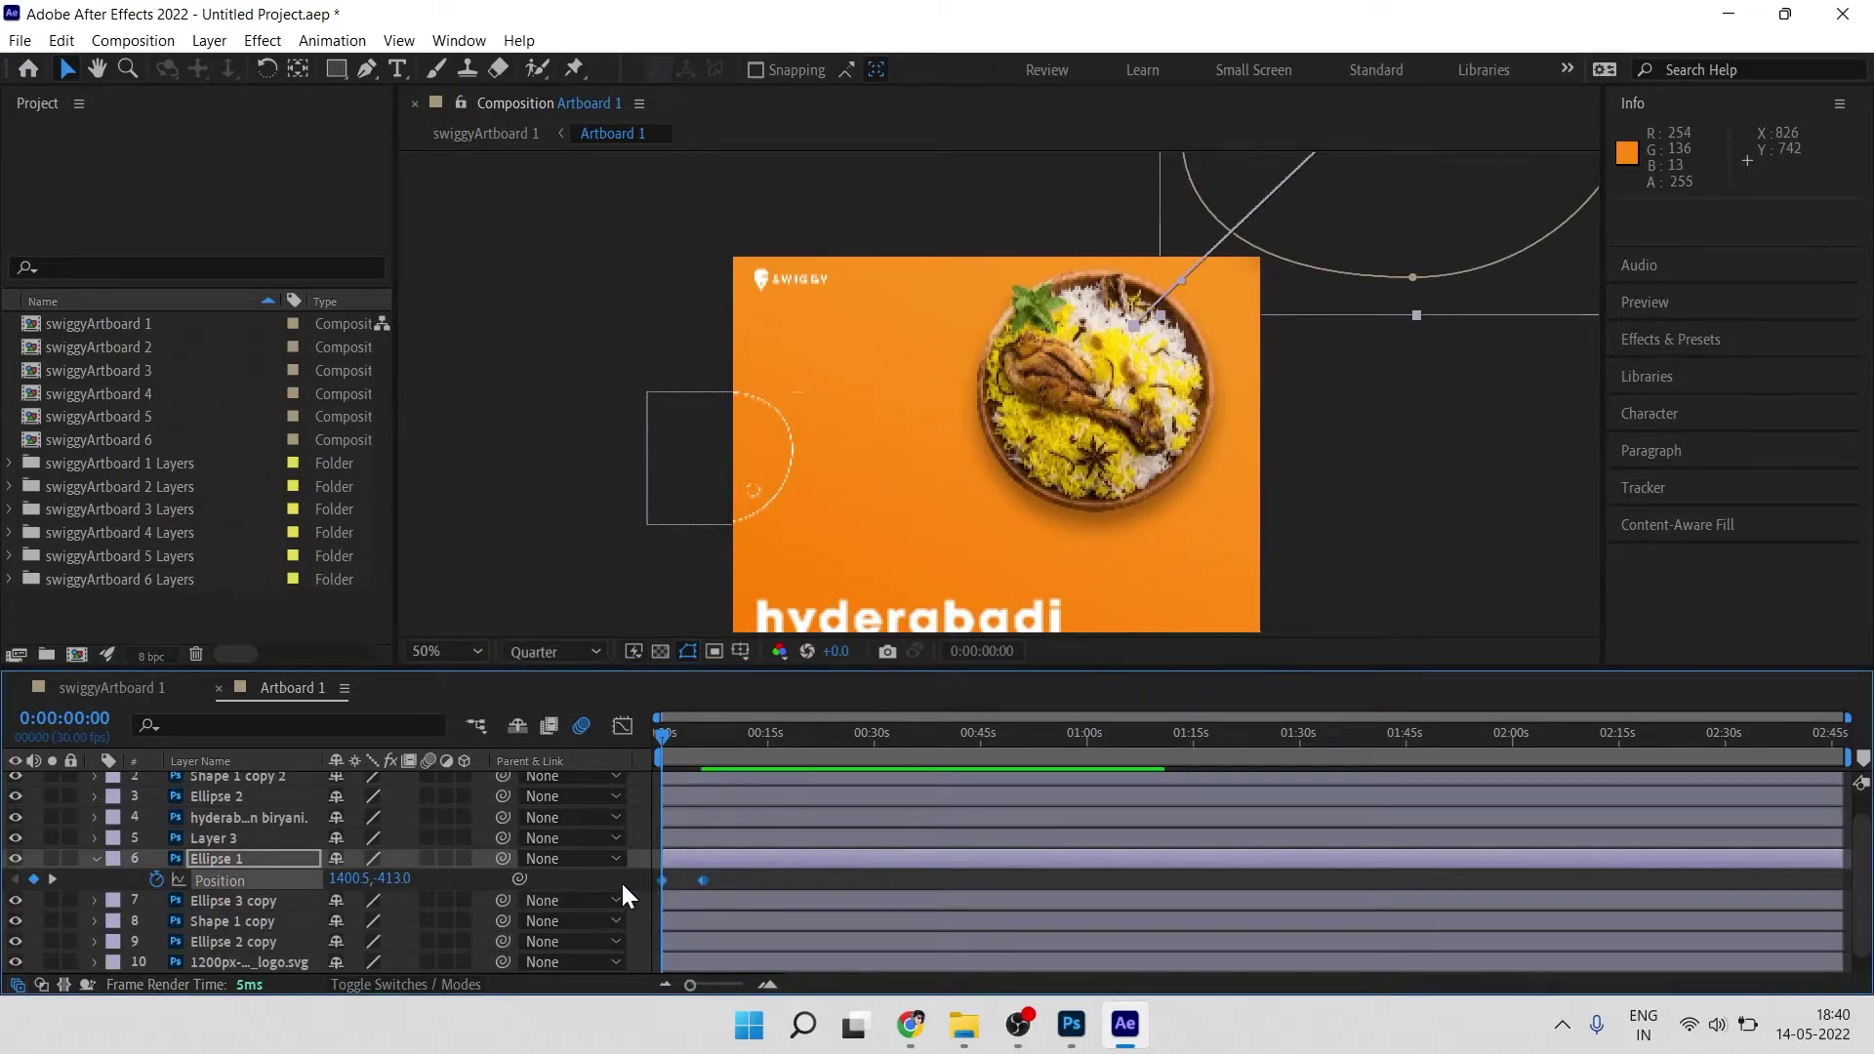
{"action": "left_click", "coordinate": [623, 726]}
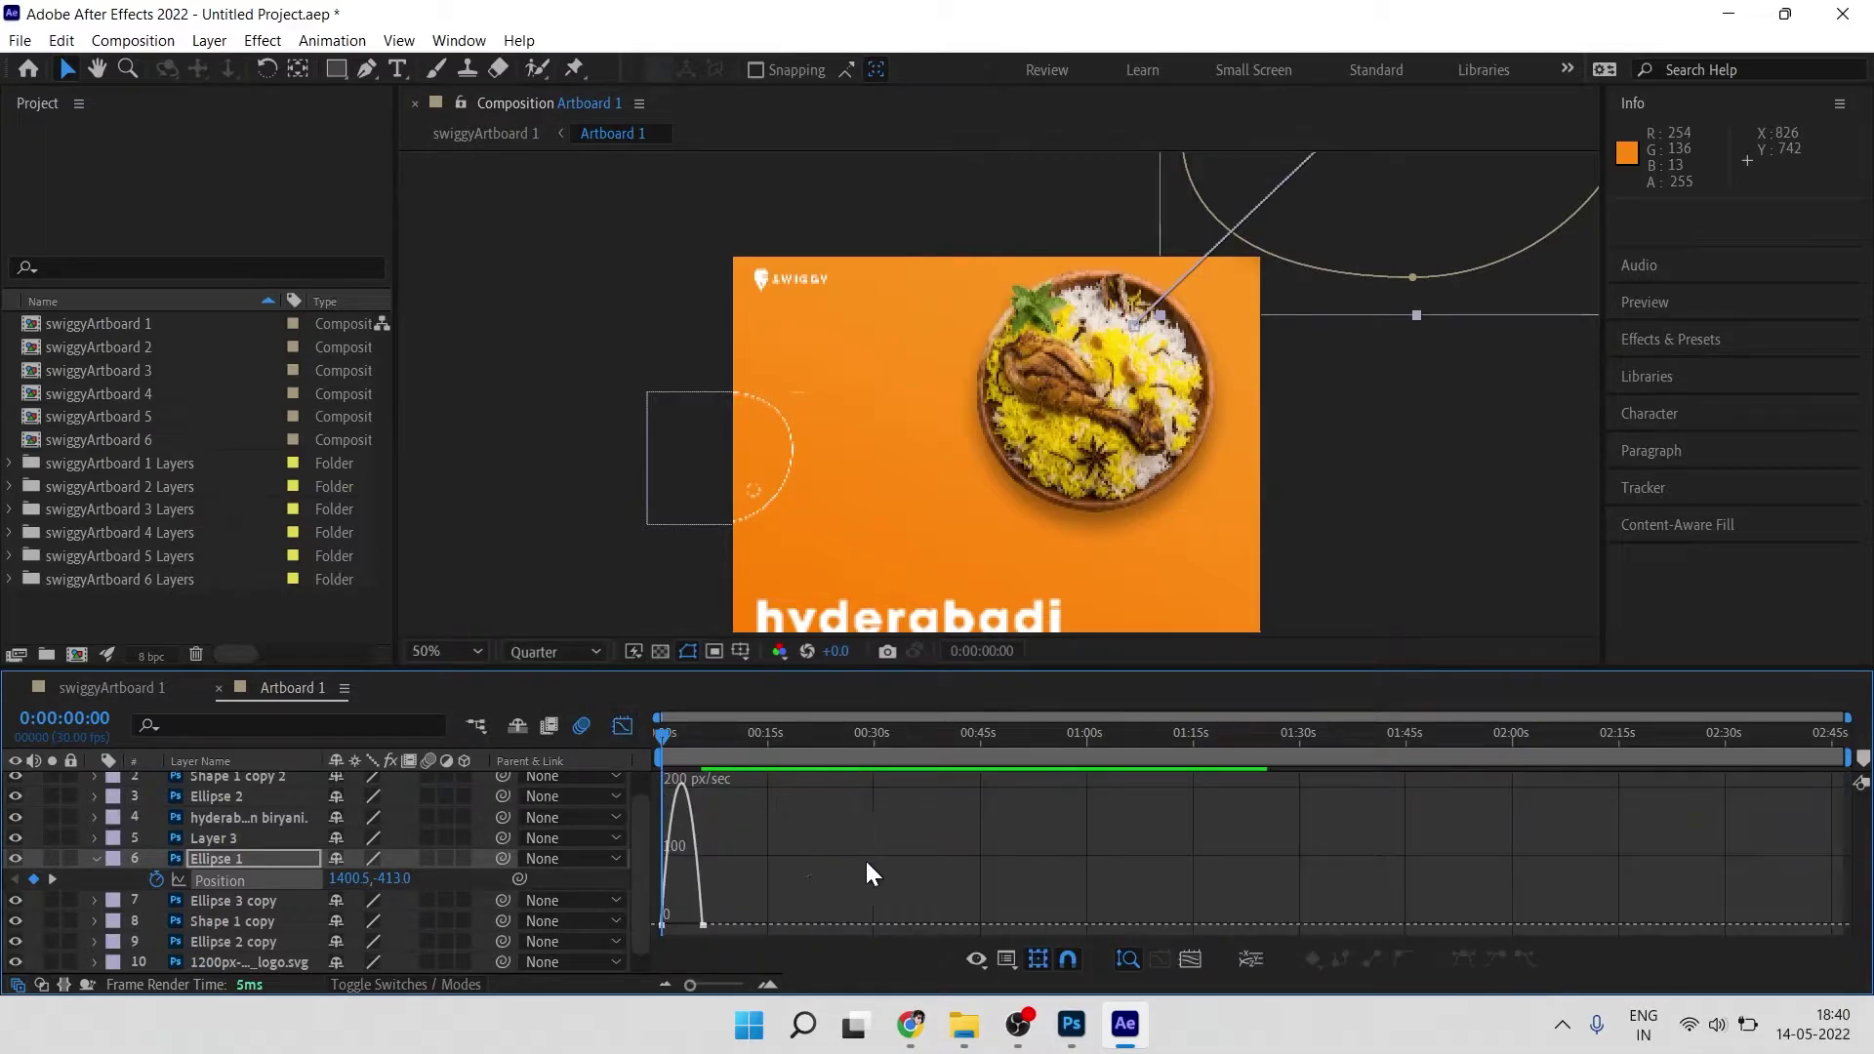
{"action": "right_click", "coordinate": [858, 841]}
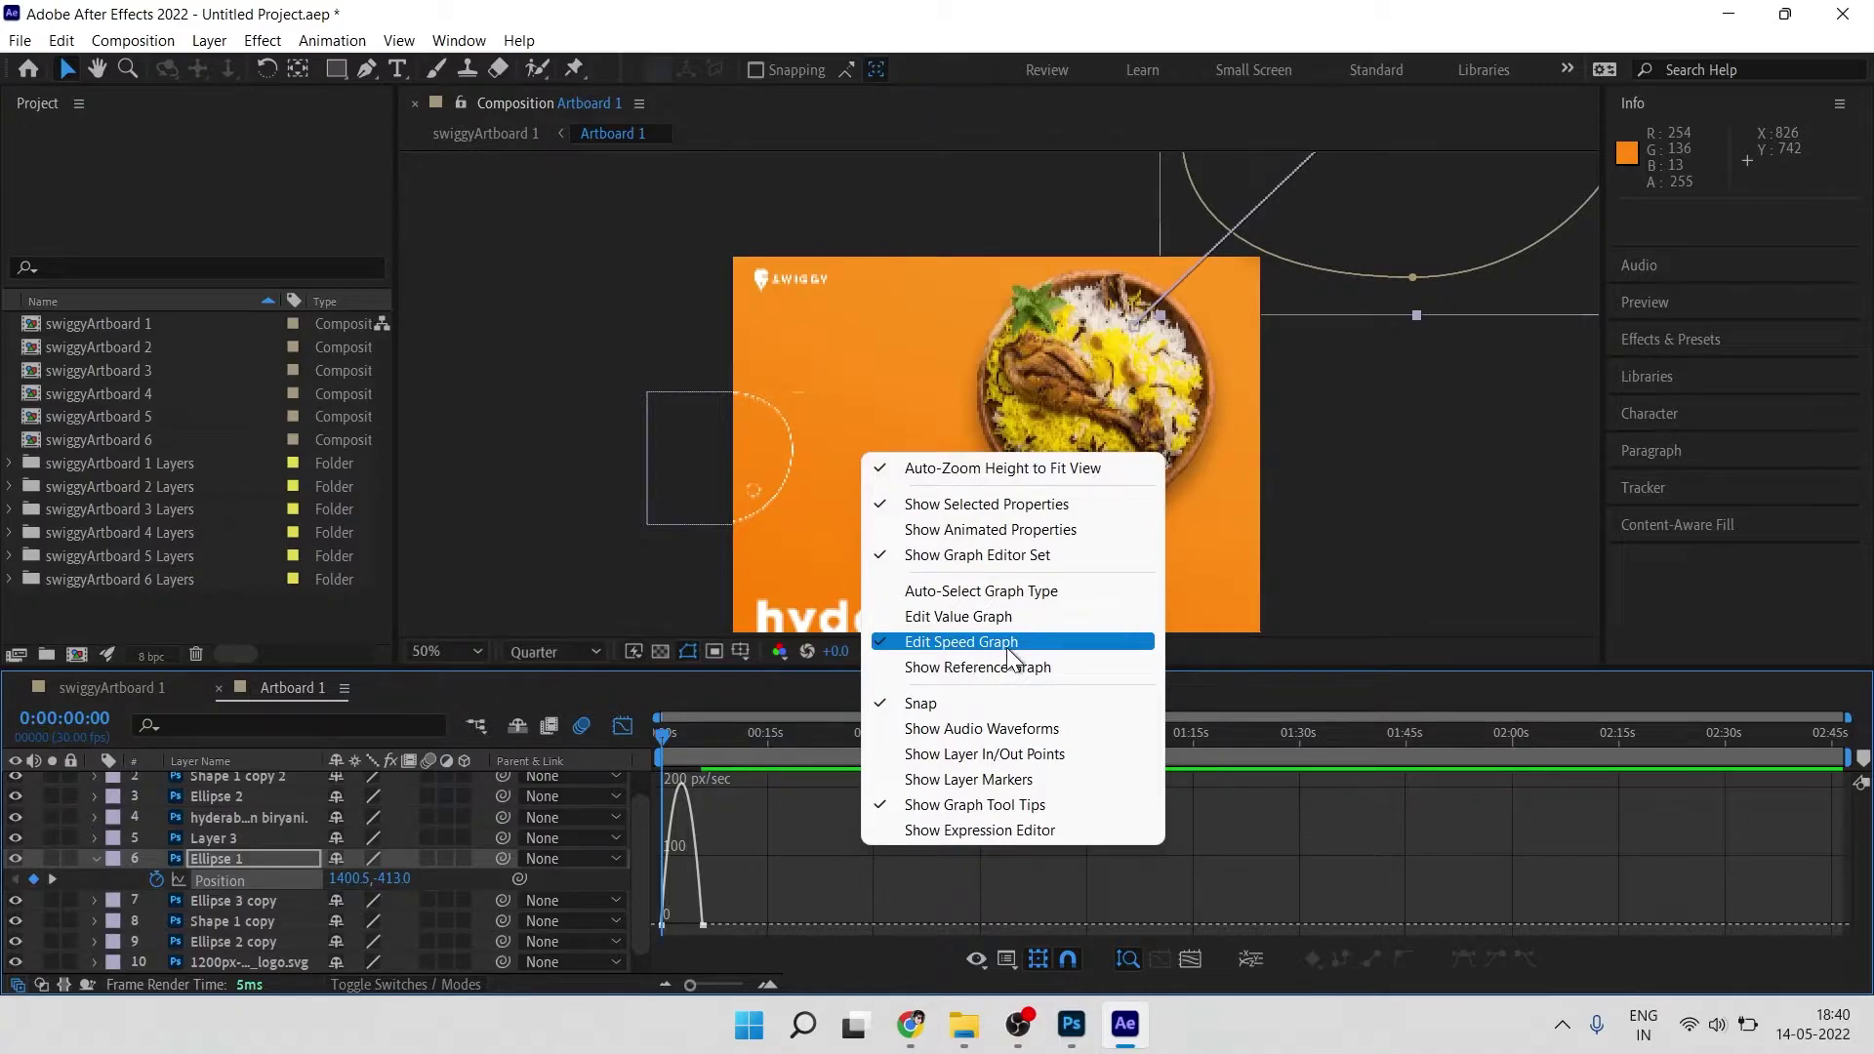
Step: Reshape Ellipse 1's Position speed curve so it peaks early and slows gradually toward the end, and preview the motion
{"action": "left_click_drag", "start_coordinate": [775, 890], "coordinate": [594, 933]}
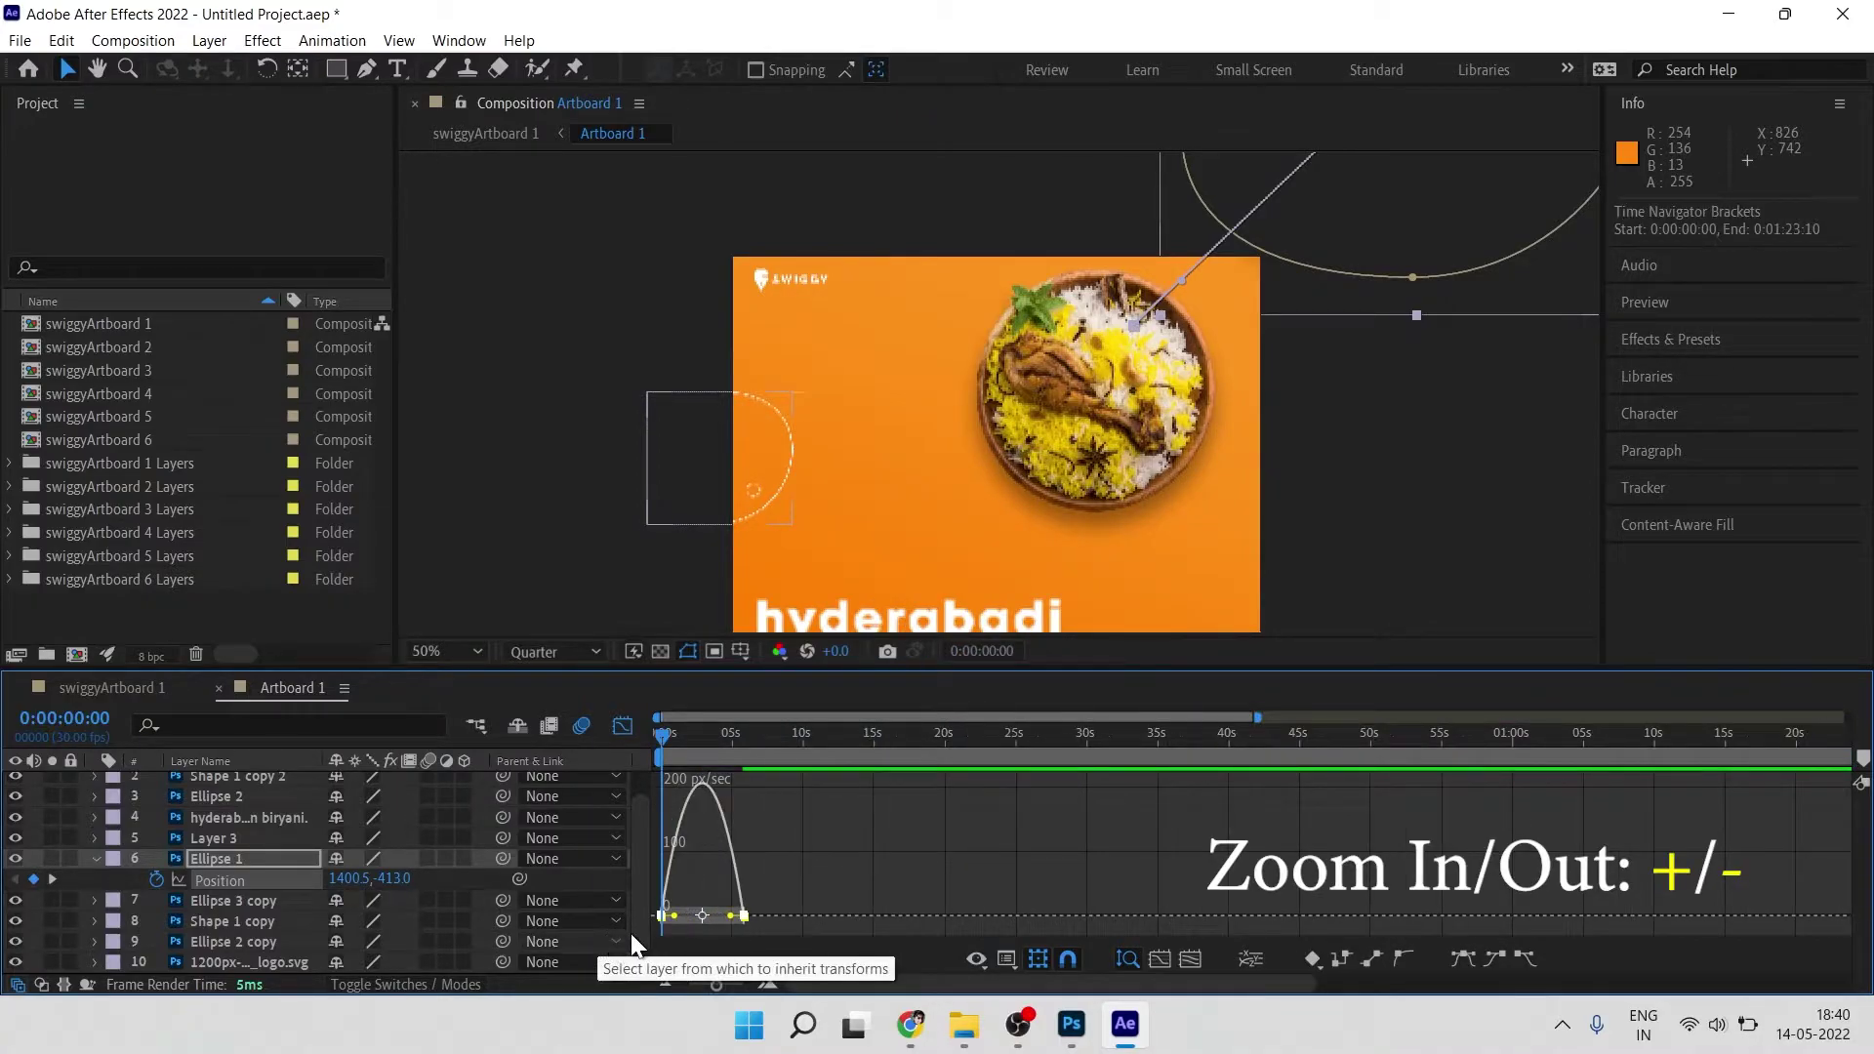
{"action": "key", "text": "equal"}
{"action": "key", "text": "equal"}
{"action": "key", "text": "equal"}
{"action": "left_click_drag", "start_coordinate": [934, 917], "coordinate": [847, 921]}
{"action": "left_click", "coordinate": [972, 839]}
{"action": "key", "text": "space"}
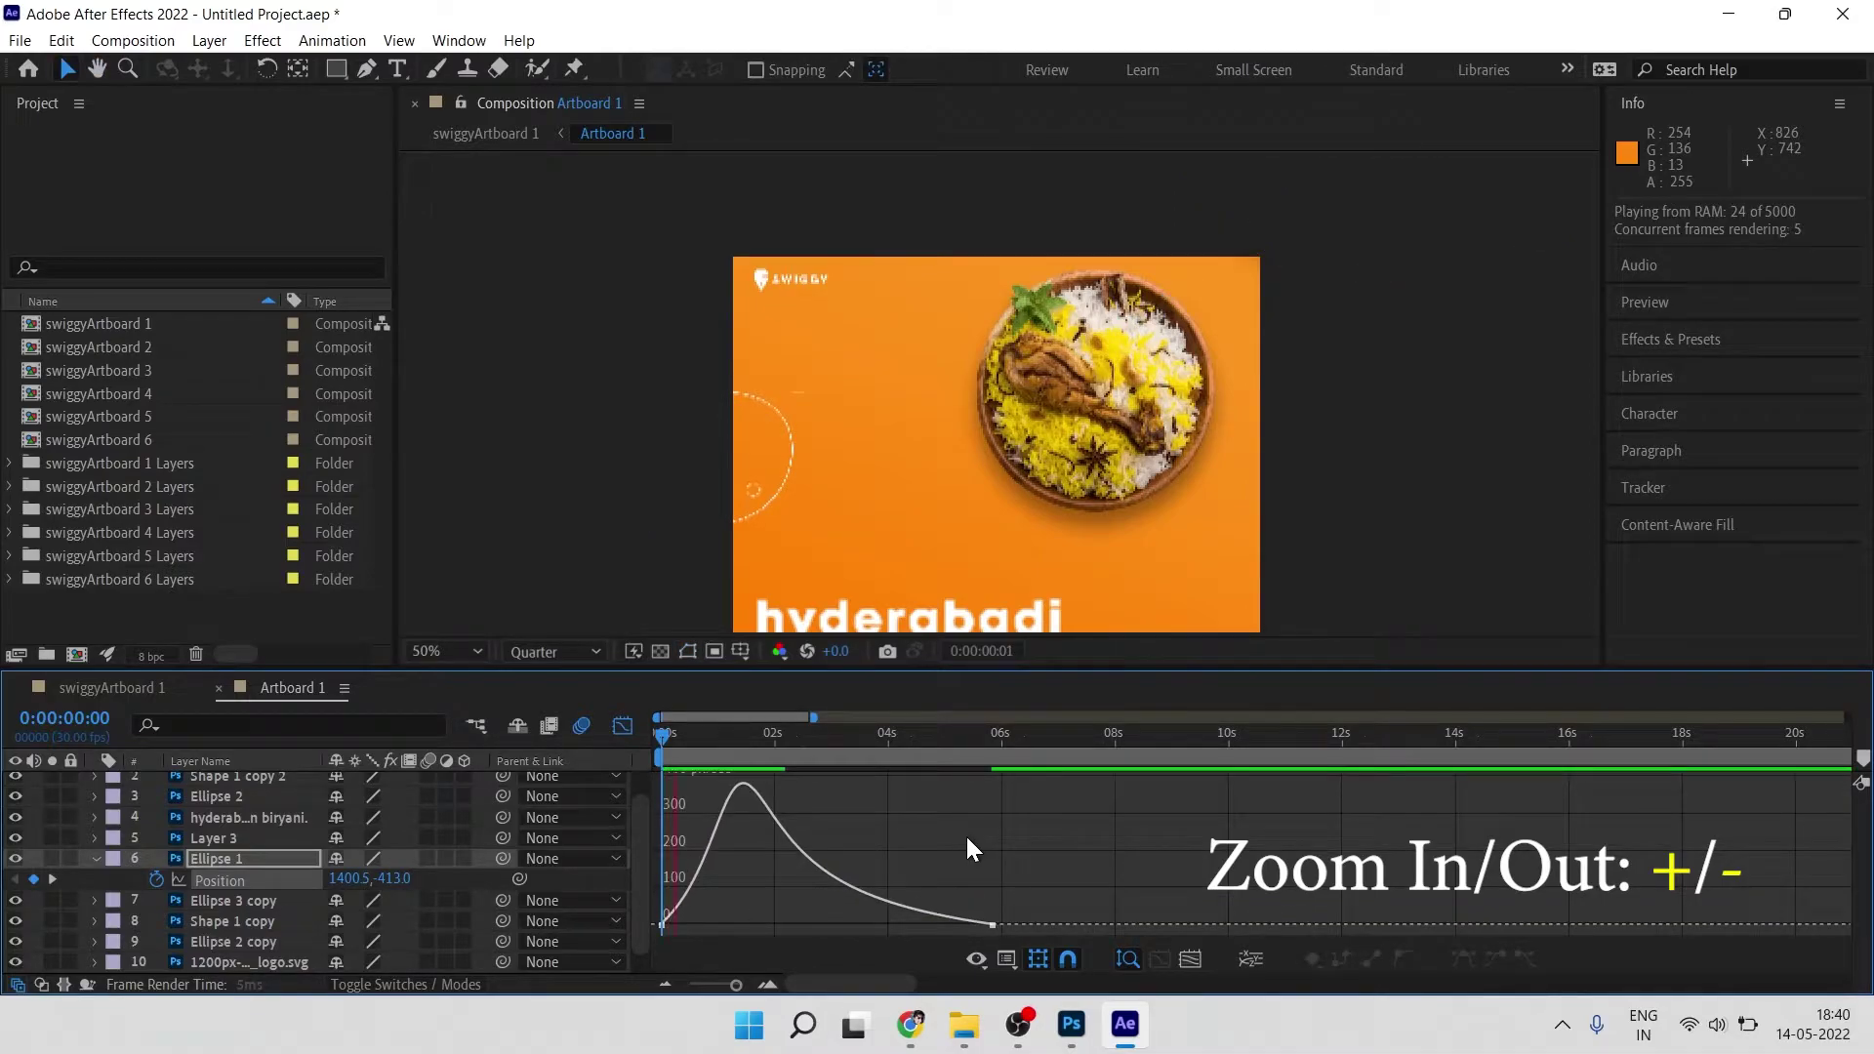
Step: Close the Graph Editor, move Ellipse 1's end Position keyframe to about frame 19, and preview the faster entrance repeatedly
{"action": "left_click", "coordinate": [630, 732]}
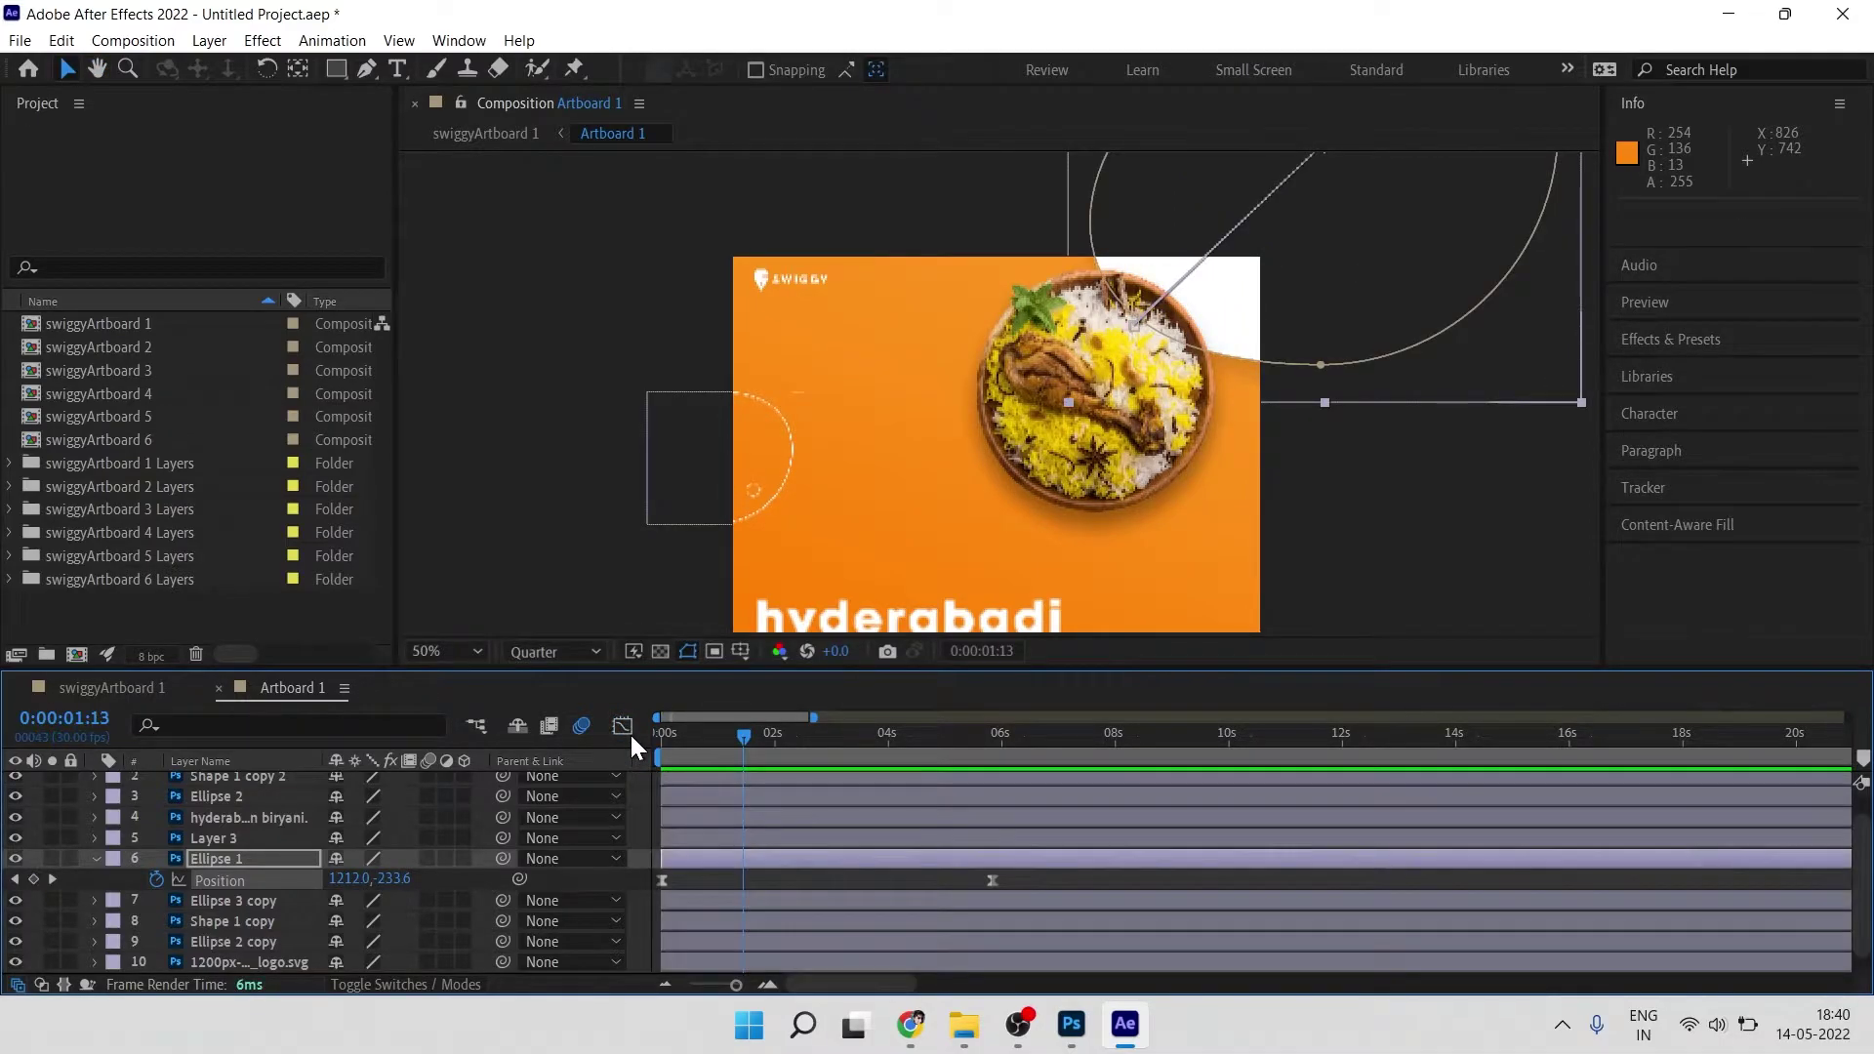
{"action": "left_click", "coordinate": [992, 880]}
{"action": "left_click_drag", "start_coordinate": [994, 878], "coordinate": [950, 880]}
{"action": "key", "text": "Home"}
{"action": "key", "text": "space"}
{"action": "key", "text": "space"}
{"action": "key", "text": "Home"}
{"action": "key", "text": "equal"}
{"action": "key", "text": "equal"}
{"action": "key", "text": "equal"}
{"action": "key", "text": "space"}
{"action": "key", "text": "space"}
{"action": "key", "text": "Home"}
{"action": "key", "text": "space"}
{"action": "key", "text": "space"}
{"action": "key", "text": "space"}
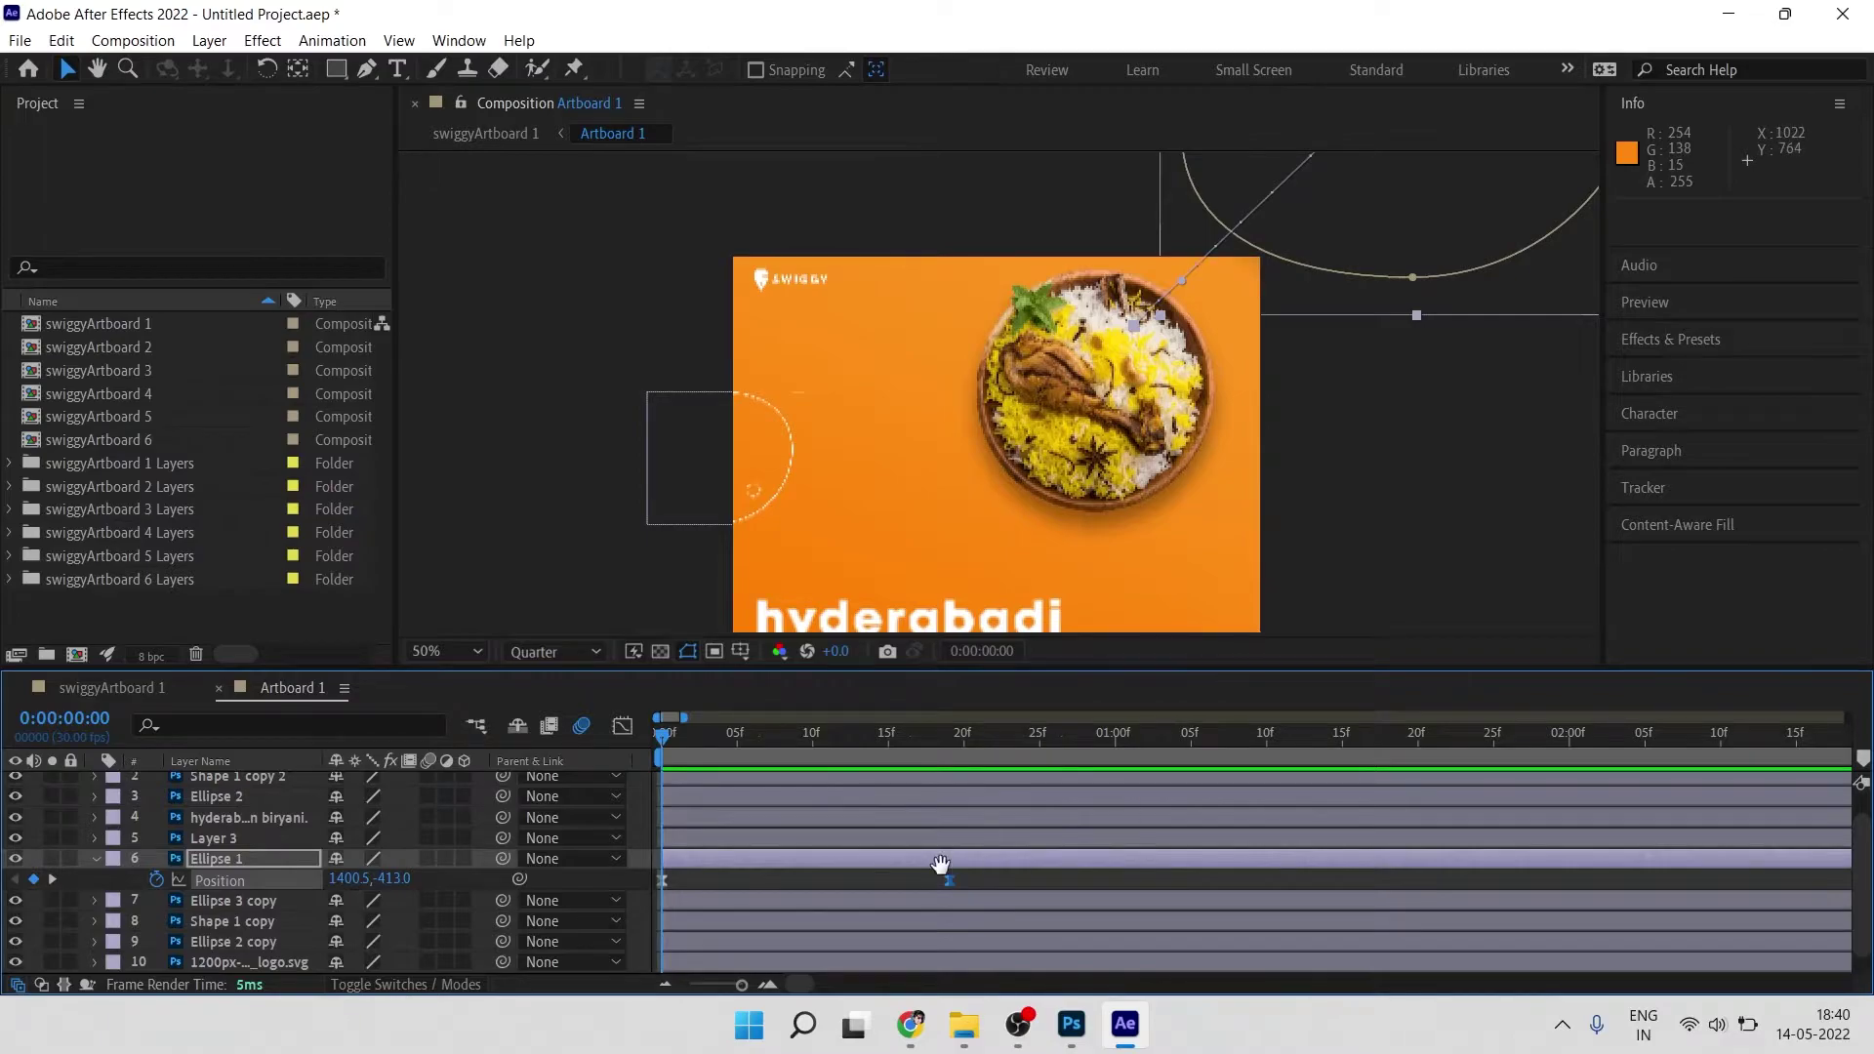
{"action": "key", "text": "space"}
{"action": "key", "text": "space"}
{"action": "left_click", "coordinate": [1056, 882]}
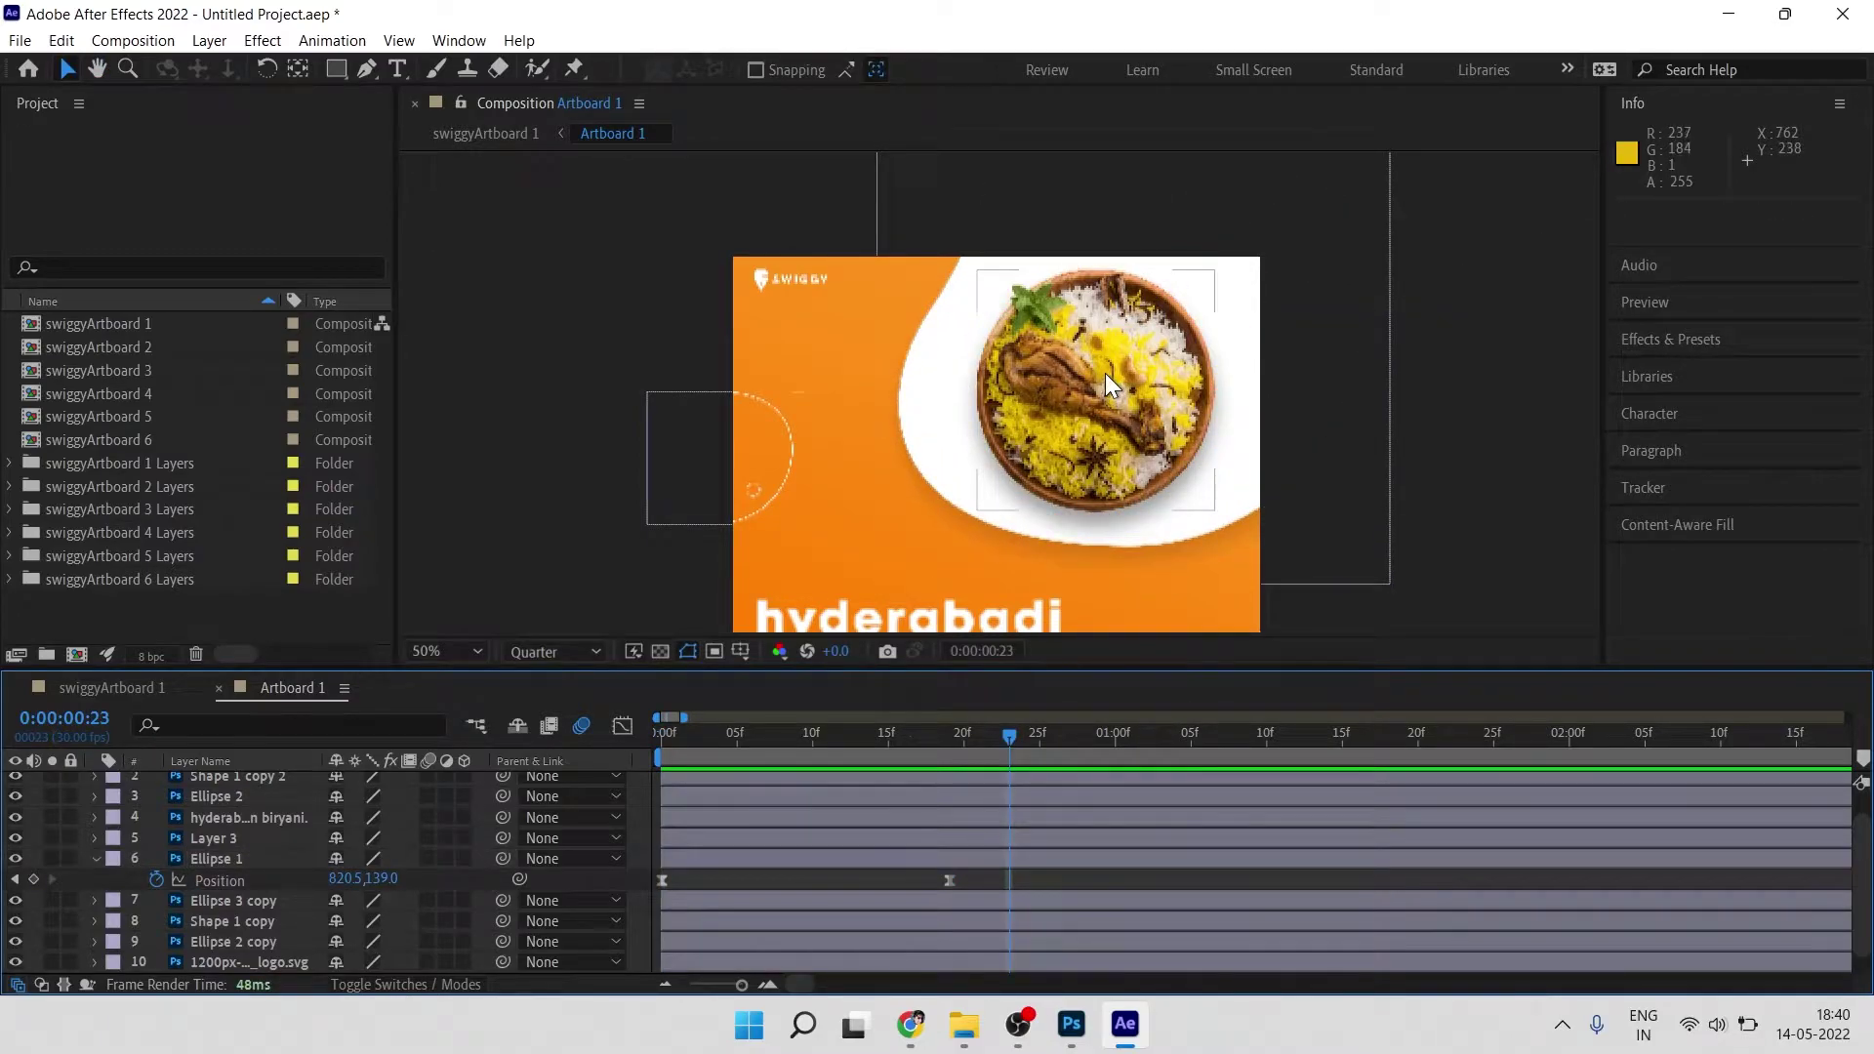
Step: Keyframe the biryani bowl's (Layer 3) Scale from 0% at the first frame to 100% at frame 19
{"action": "left_click", "coordinate": [1106, 379]}
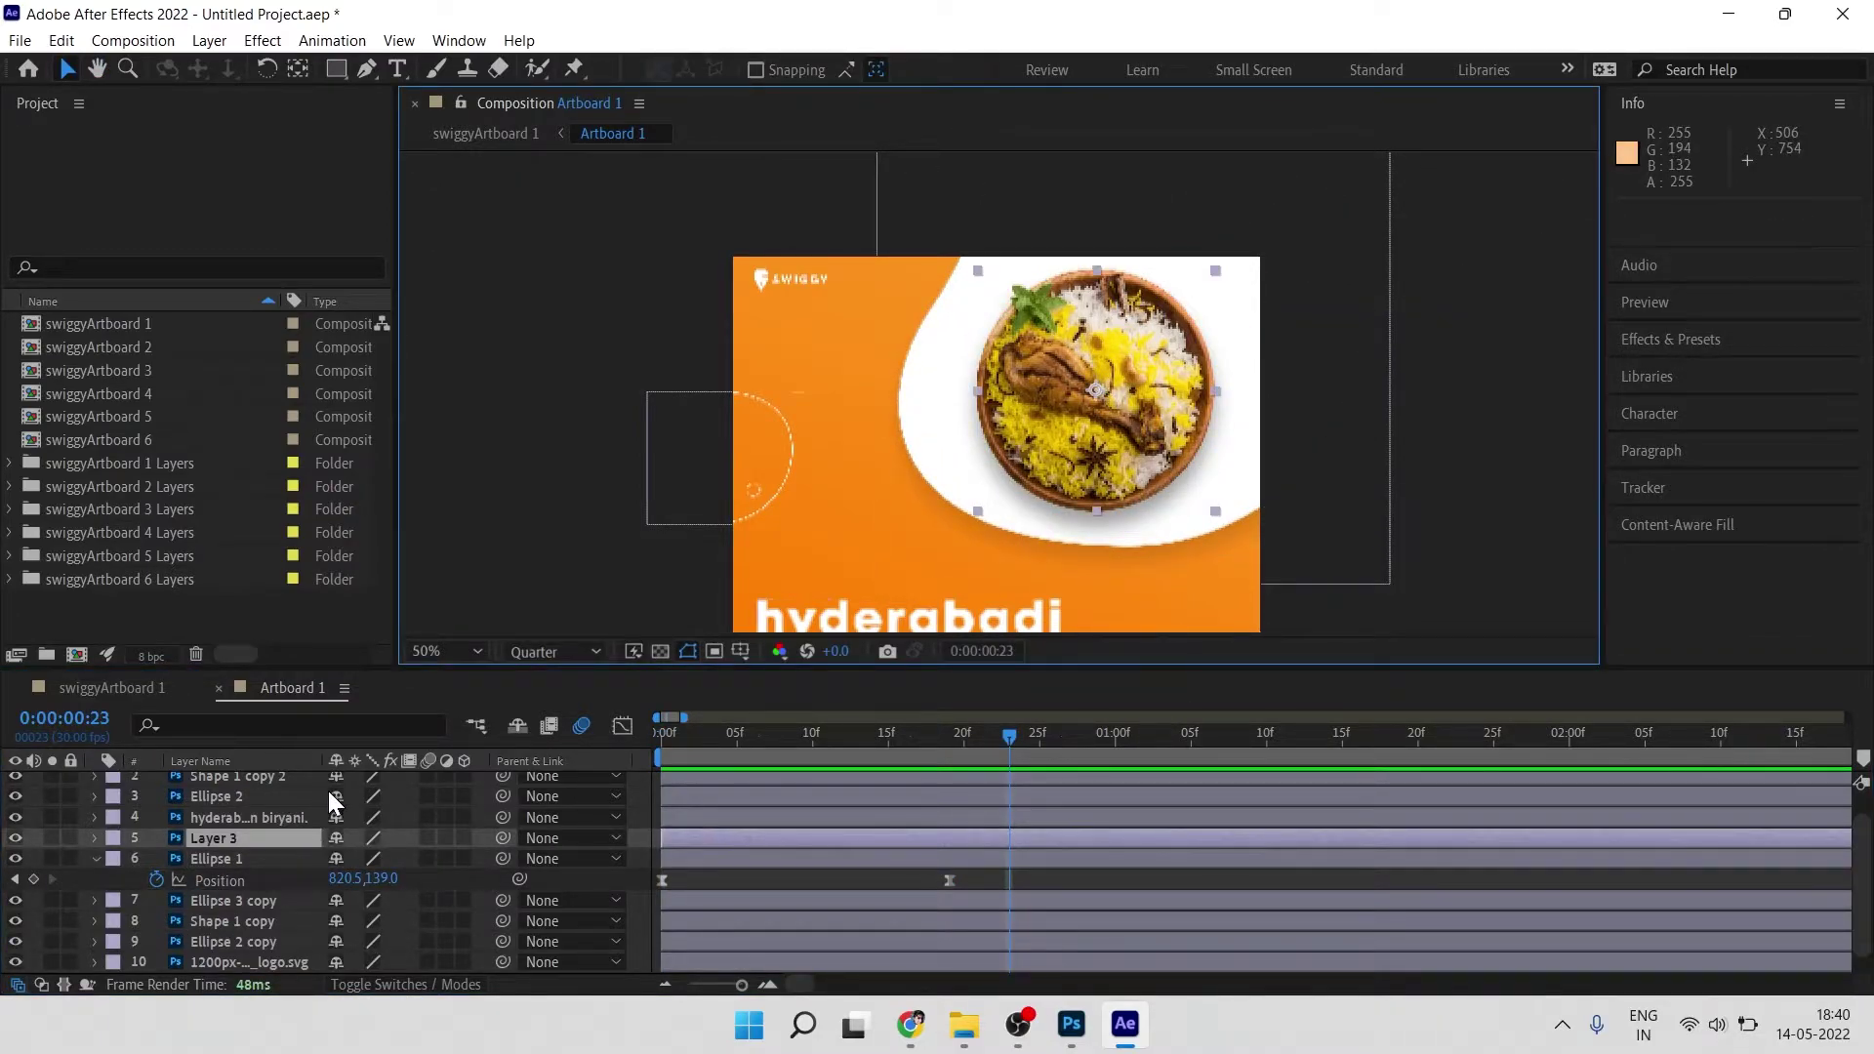
{"action": "key", "text": "s"}
{"action": "left_click_drag", "start_coordinate": [698, 739], "coordinate": [611, 758]}
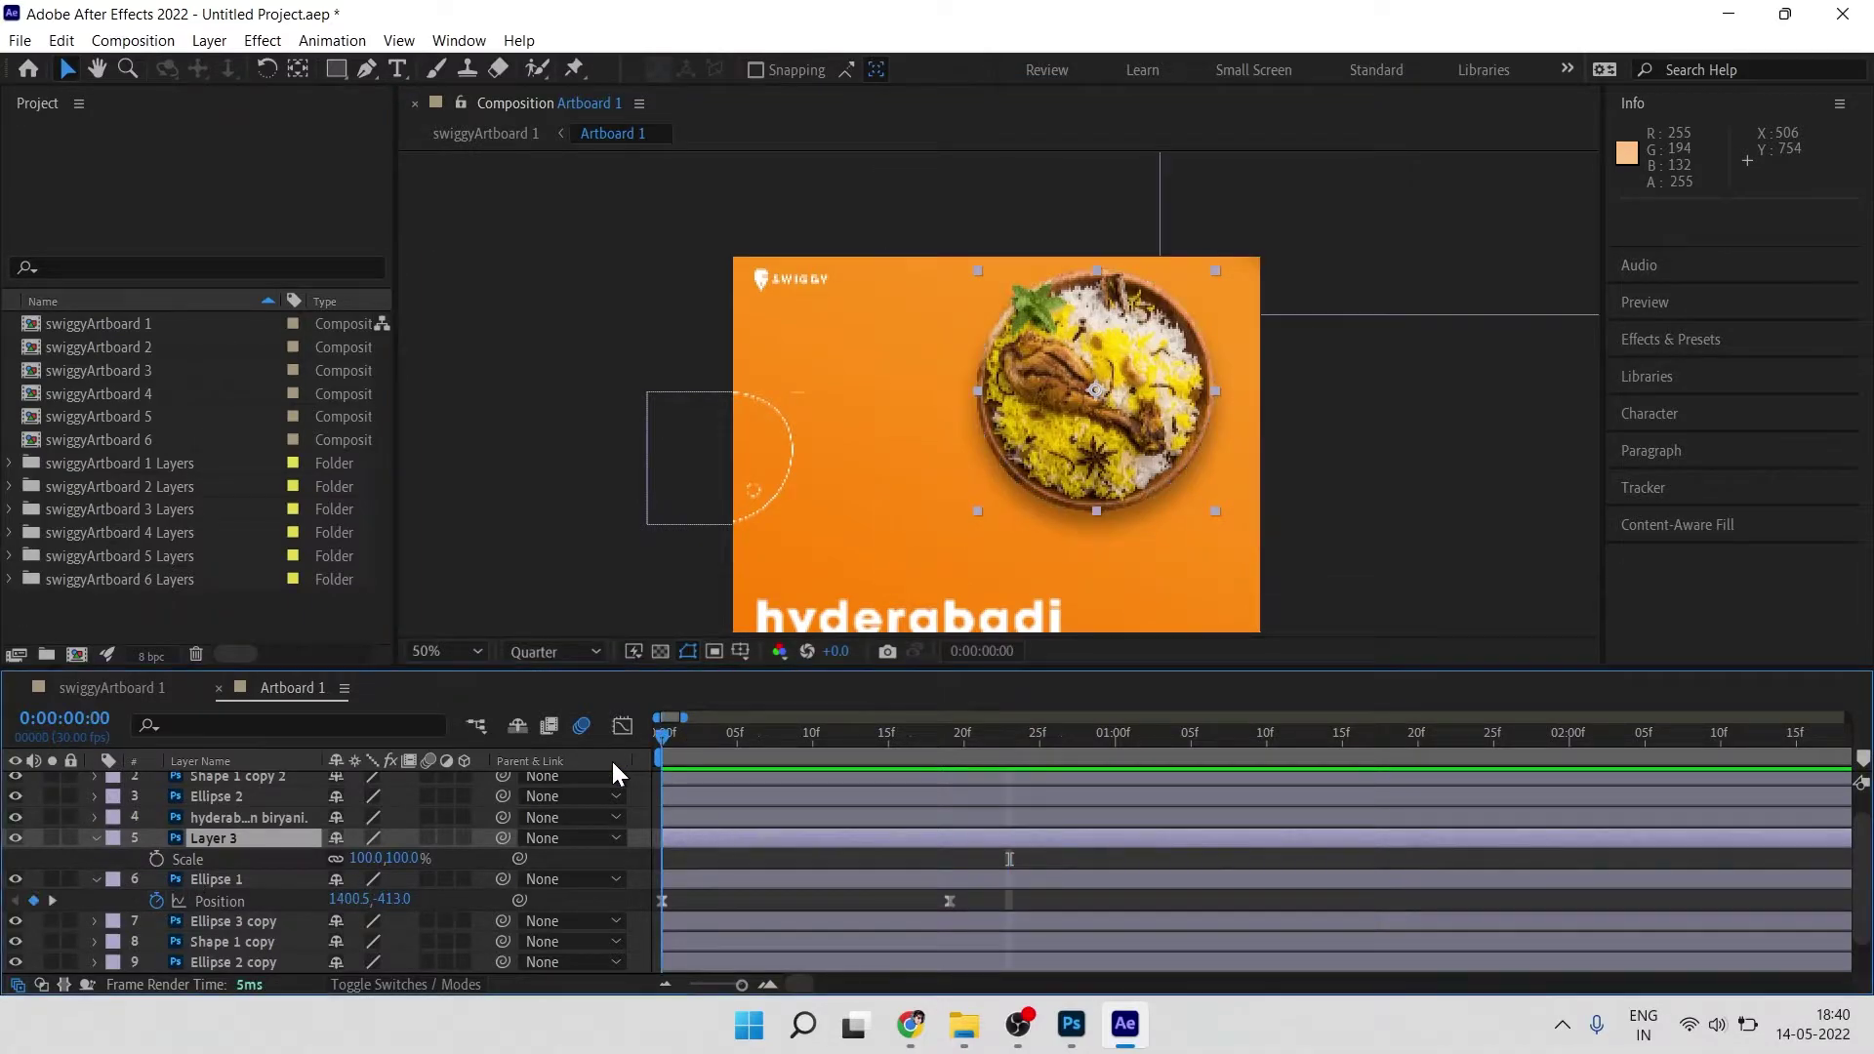
{"action": "key", "text": "Page_Down"}
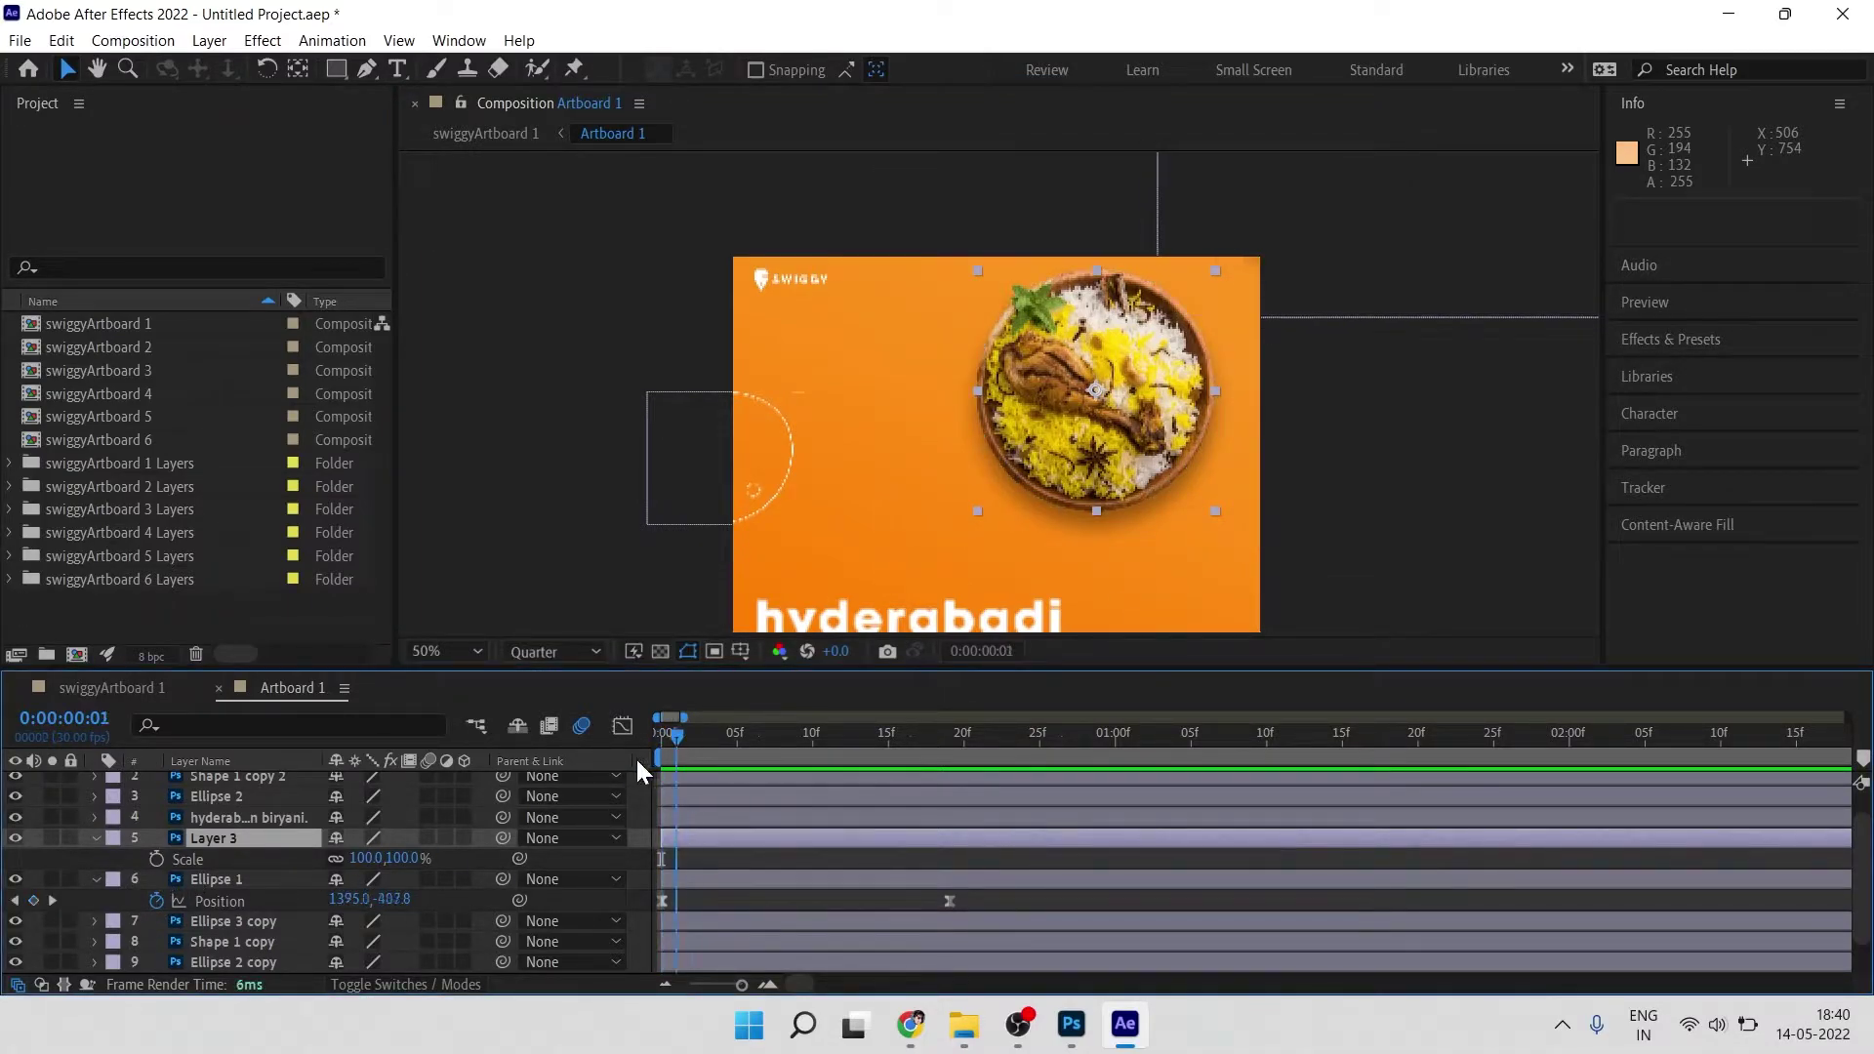
{"action": "key", "text": "Page_Up"}
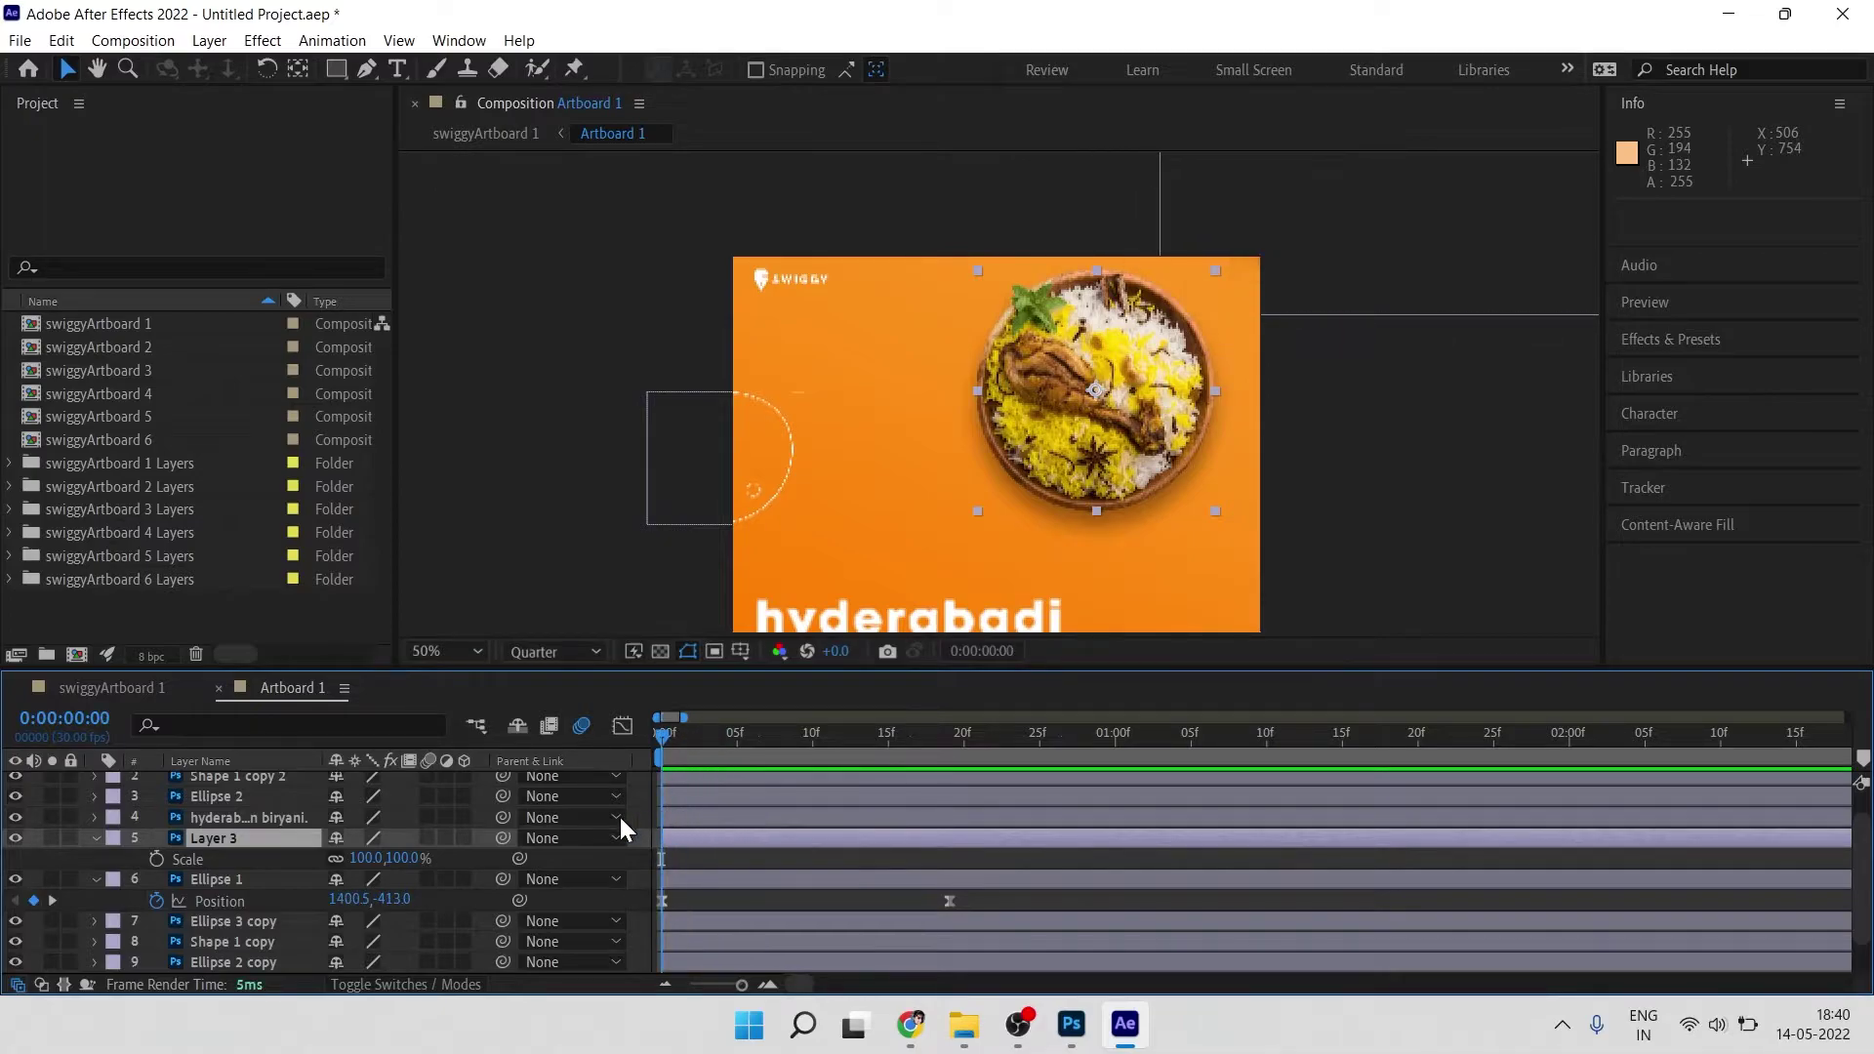
{"action": "left_click", "coordinate": [156, 859]}
{"action": "left_click_drag", "start_coordinate": [665, 862], "coordinate": [950, 865]}
{"action": "left_click", "coordinate": [353, 858]}
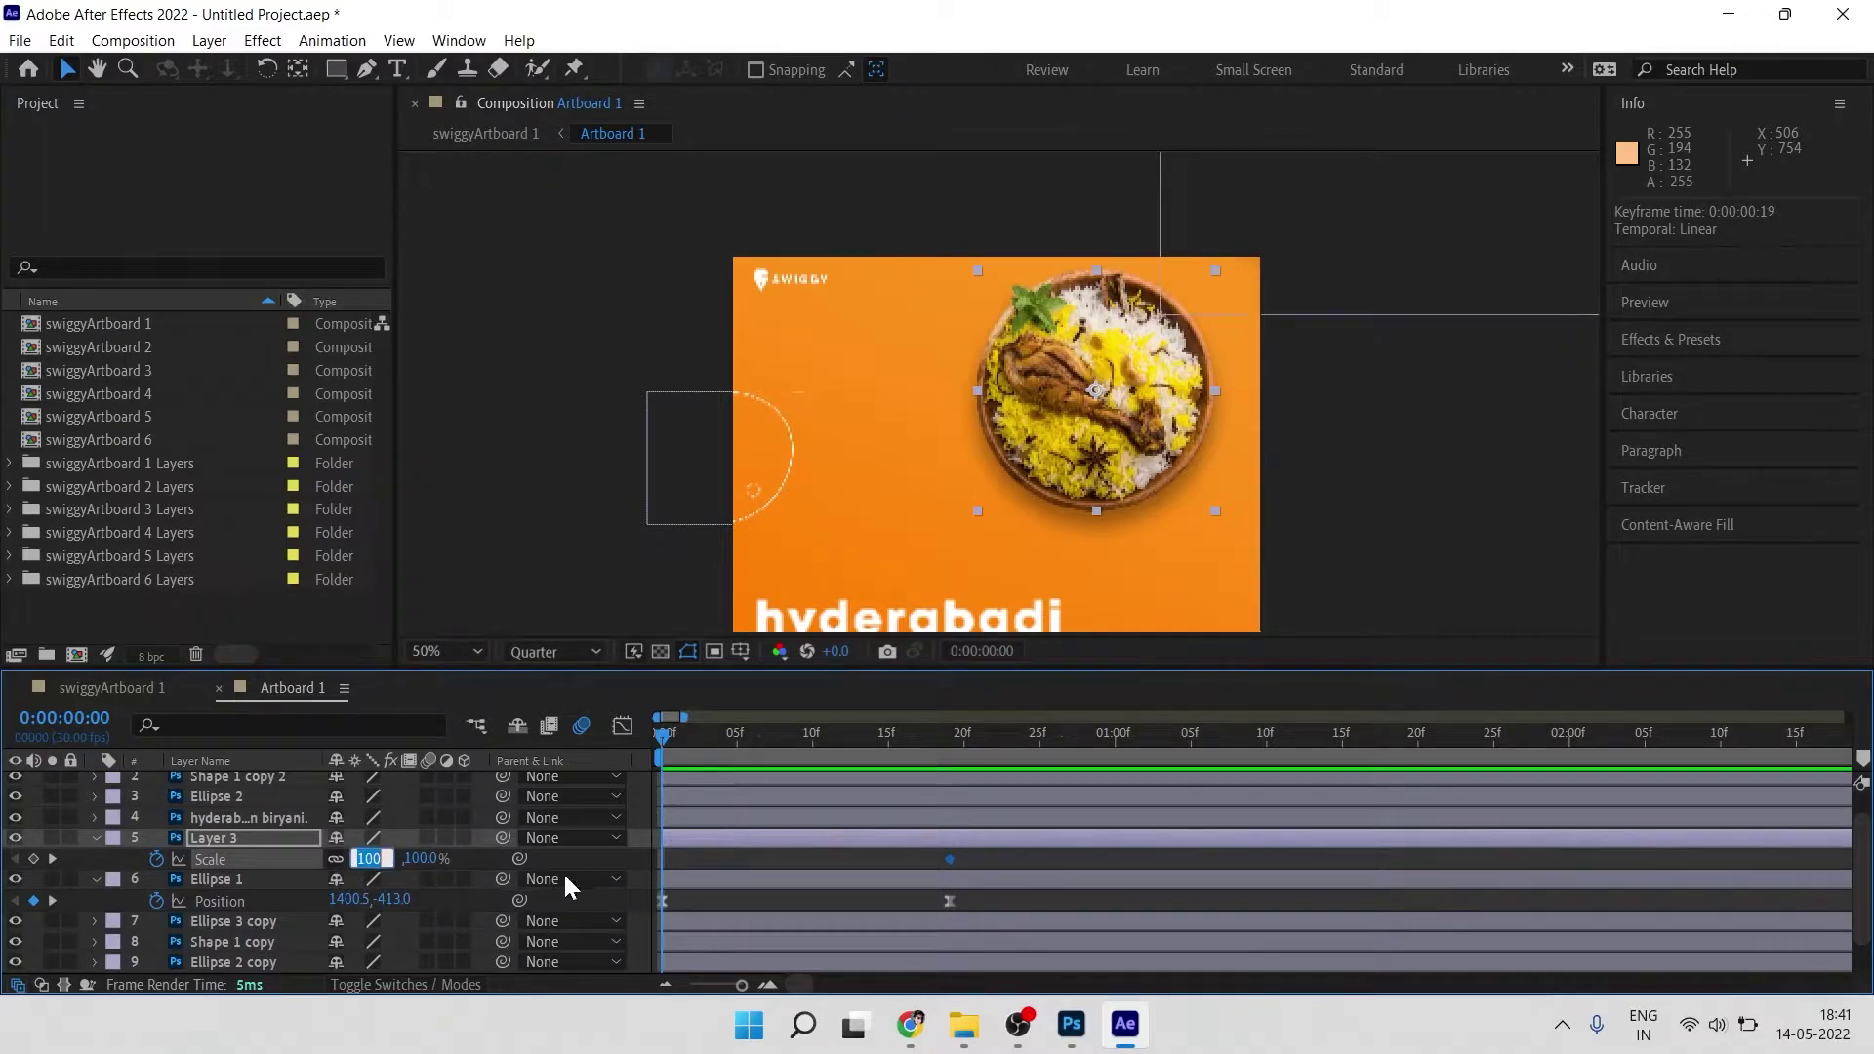
{"action": "type", "text": "0"}
{"action": "key", "text": "Return"}
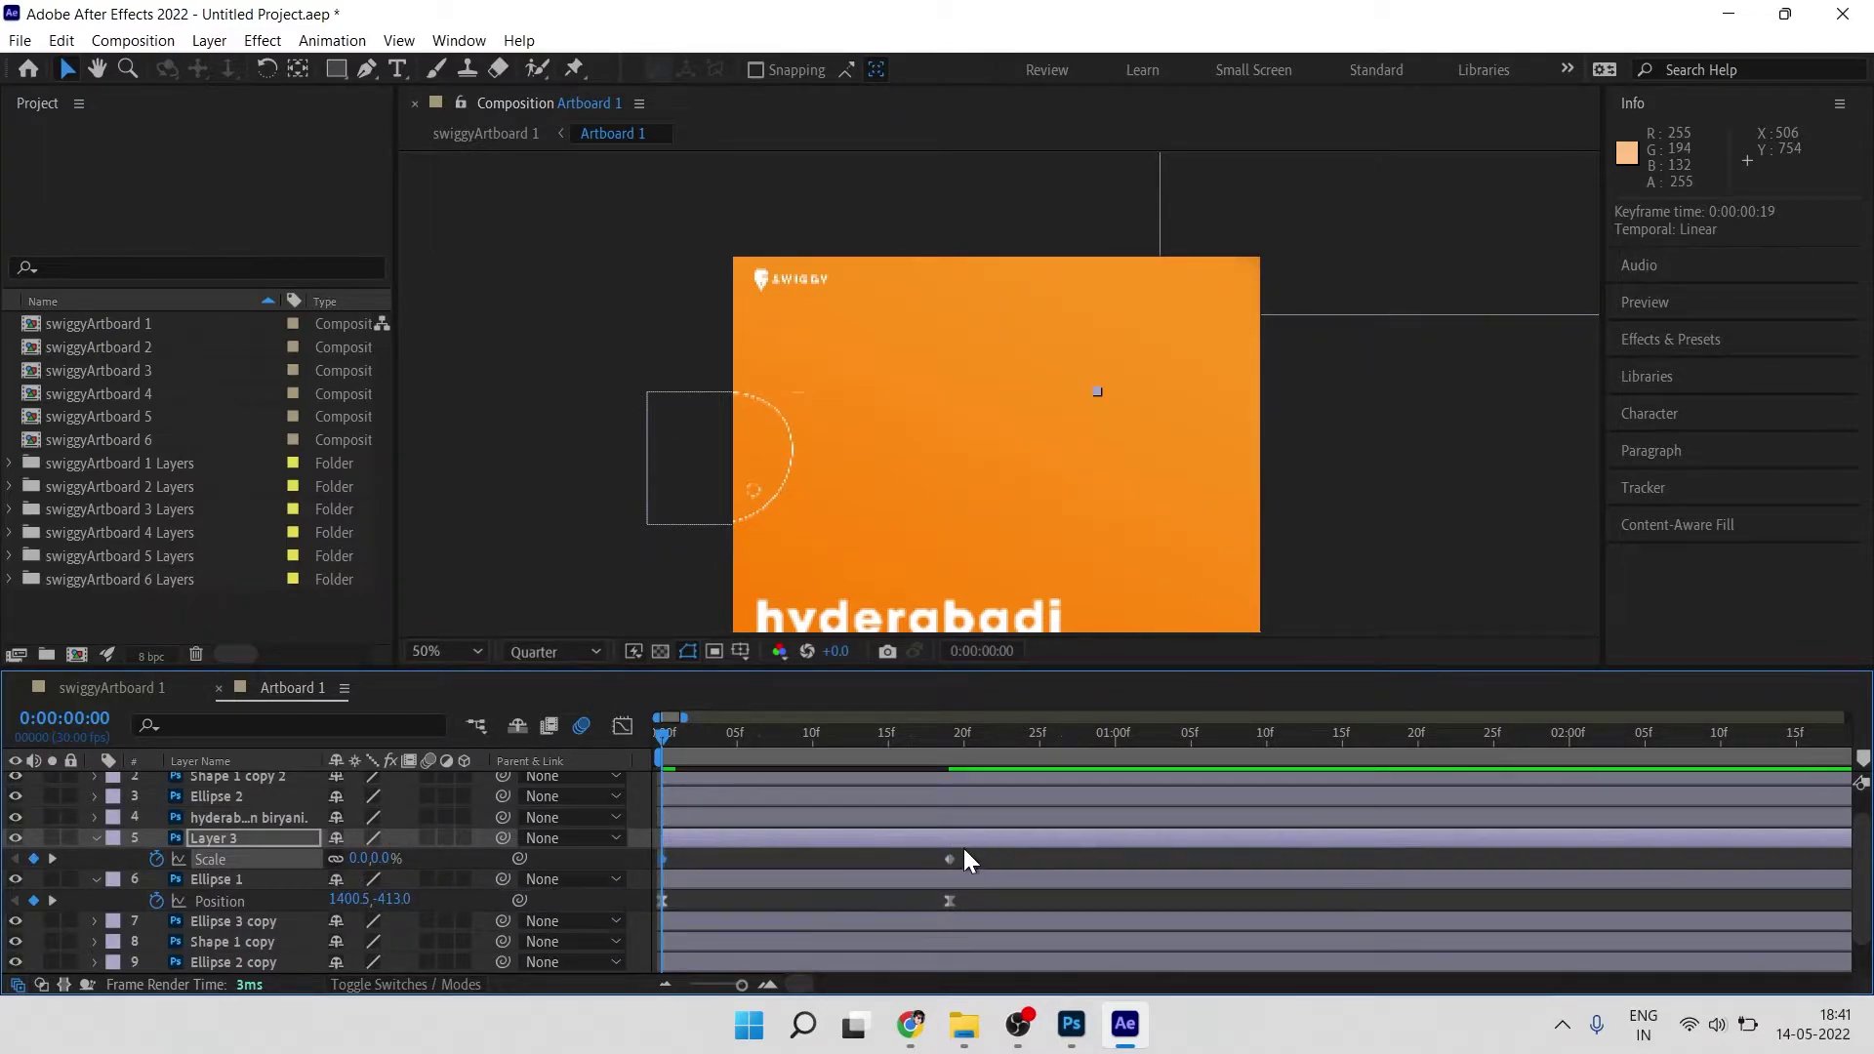
Step: Copy Layer 3's 100% Scale keyframe to frame 14 and set it to 110% for an overshoot
{"action": "left_click_drag", "start_coordinate": [864, 746], "coordinate": [948, 746]}
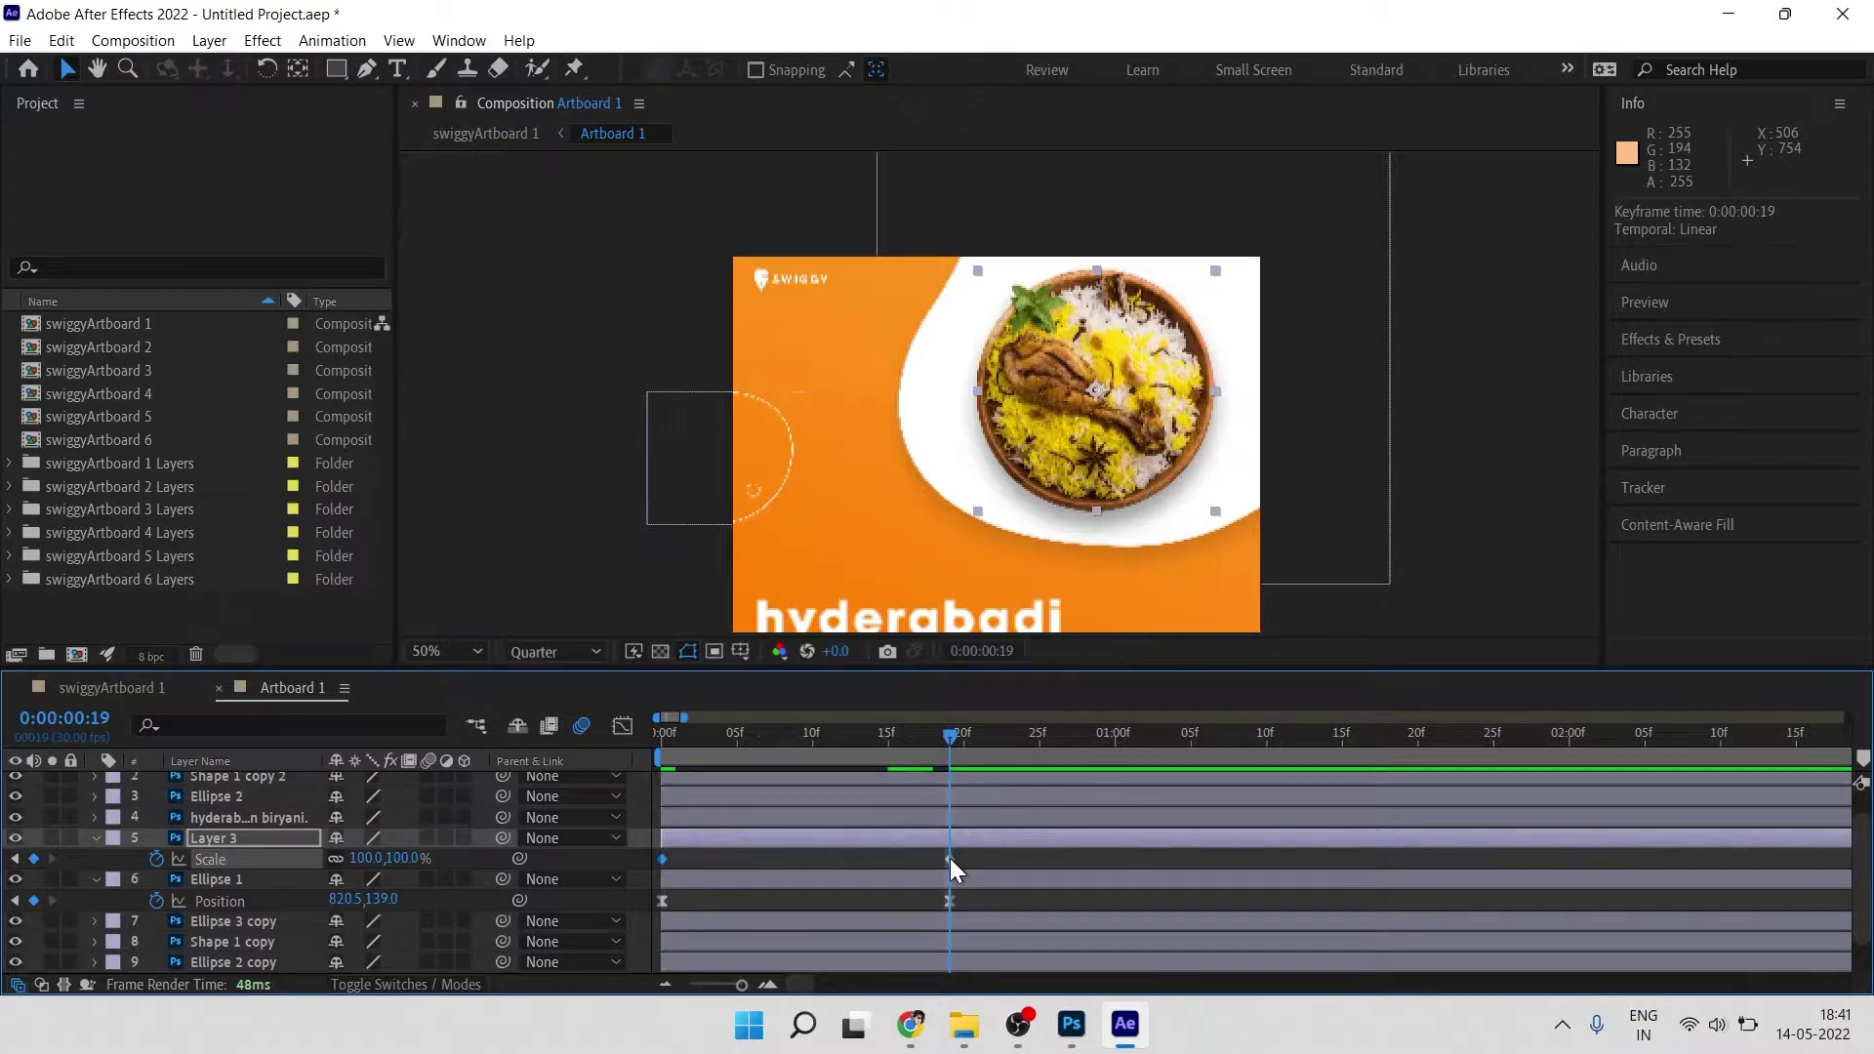
{"action": "mouse_move", "coordinate": [950, 858]}
{"action": "left_click", "coordinate": [905, 861]}
{"action": "left_click_drag", "start_coordinate": [1011, 856], "coordinate": [888, 869]}
{"action": "key", "text": "ctrl+c"}
{"action": "left_click_drag", "start_coordinate": [939, 740], "coordinate": [872, 751]}
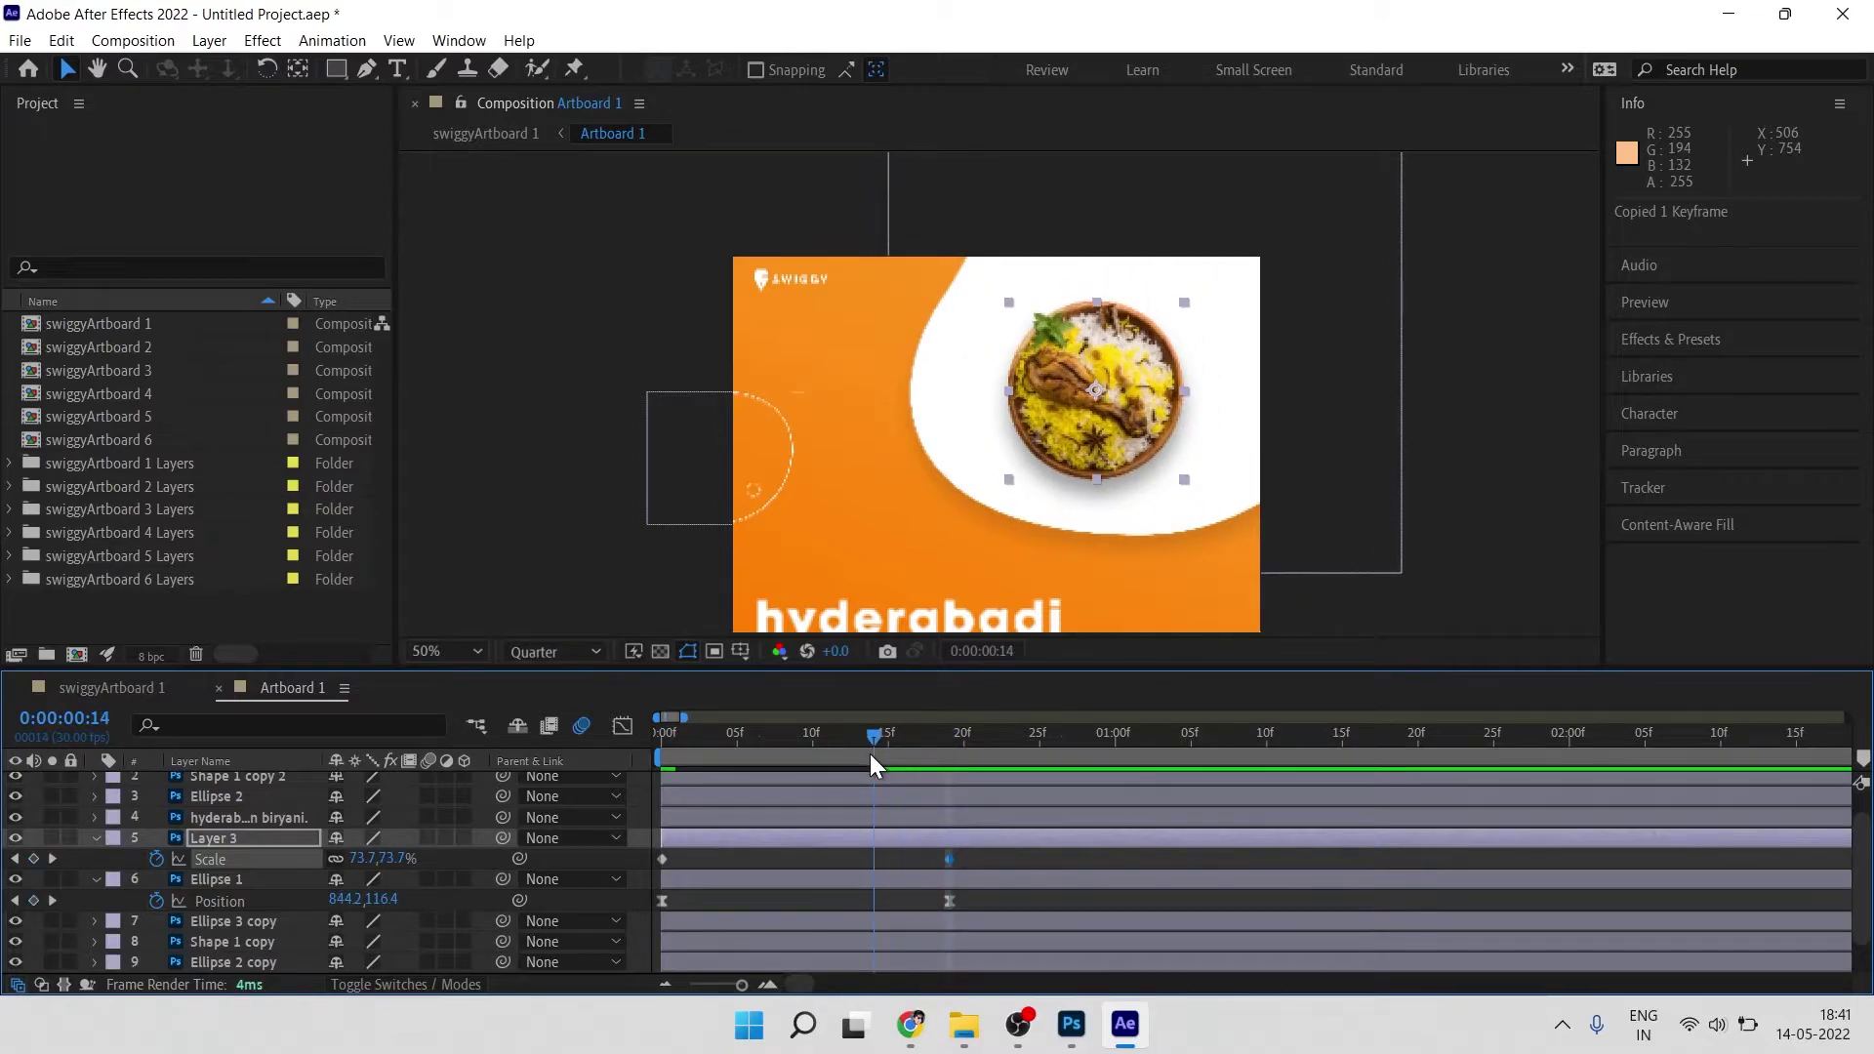
{"action": "key", "text": "ctrl+v"}
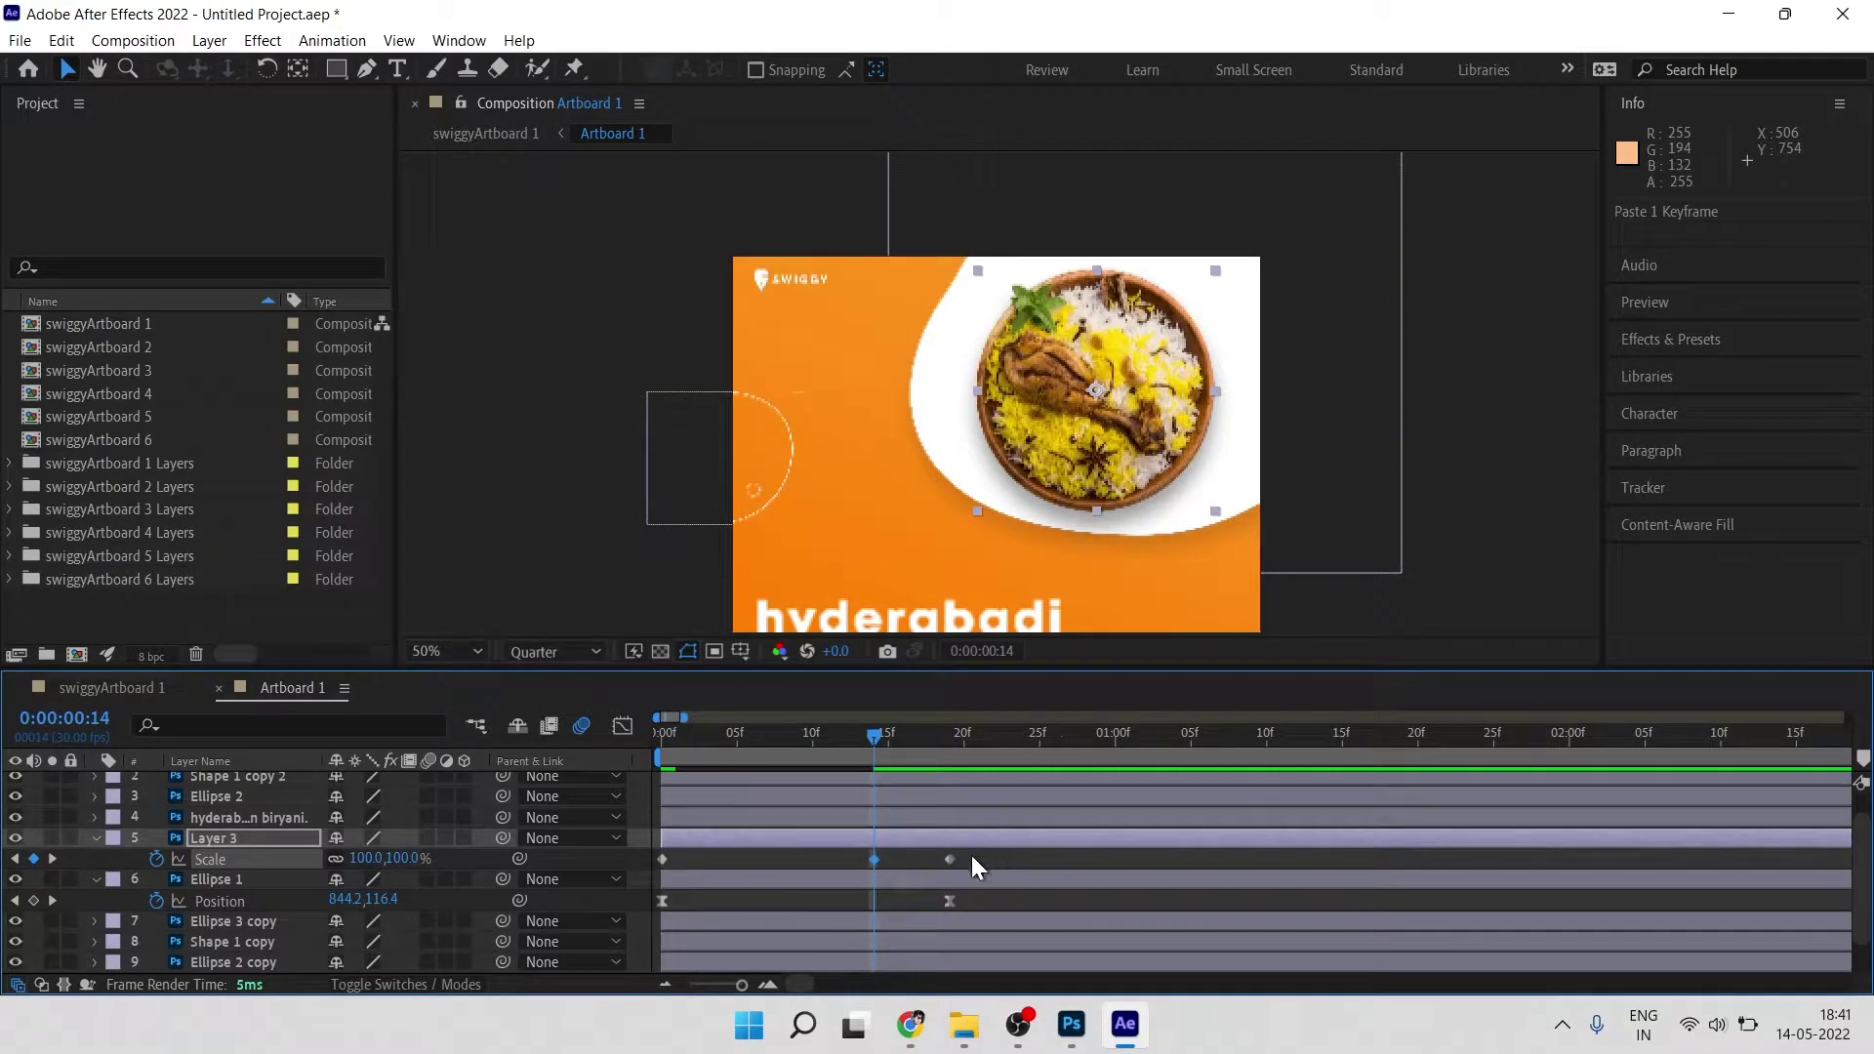
{"action": "left_click", "coordinate": [364, 857]}
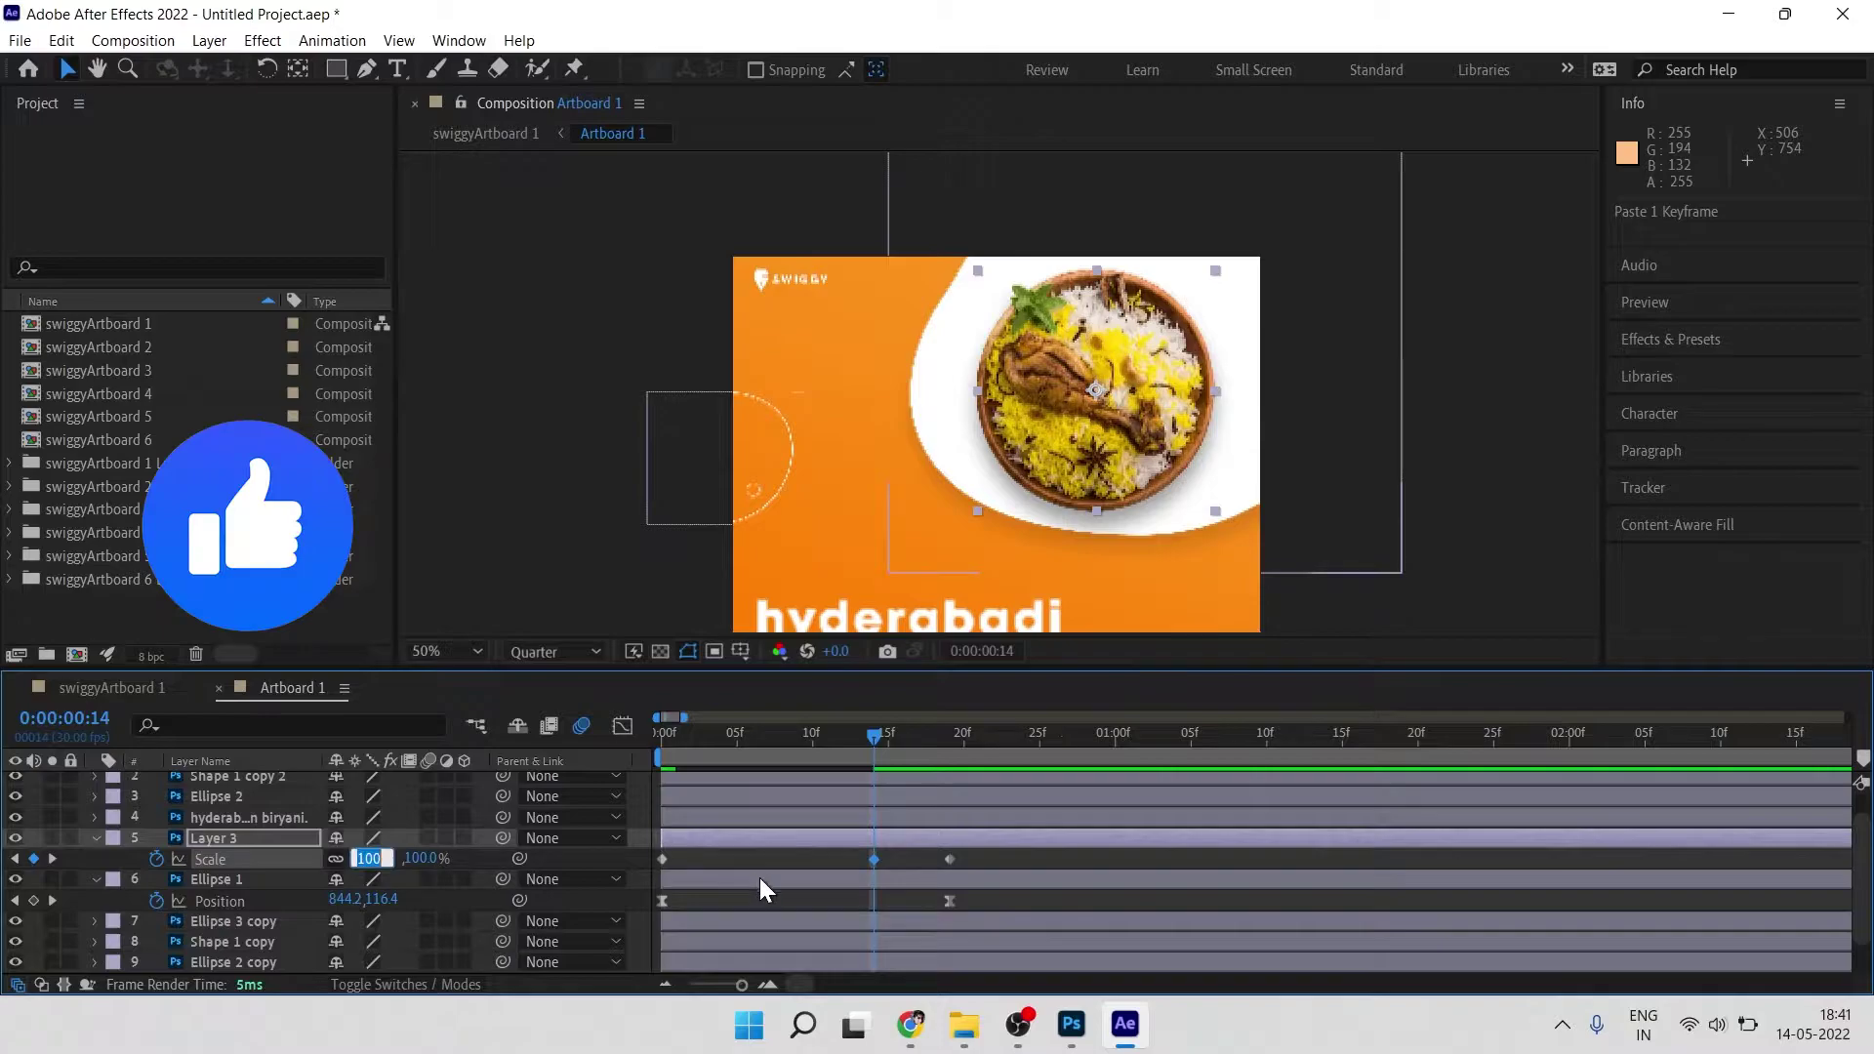
{"action": "key", "text": "Return"}
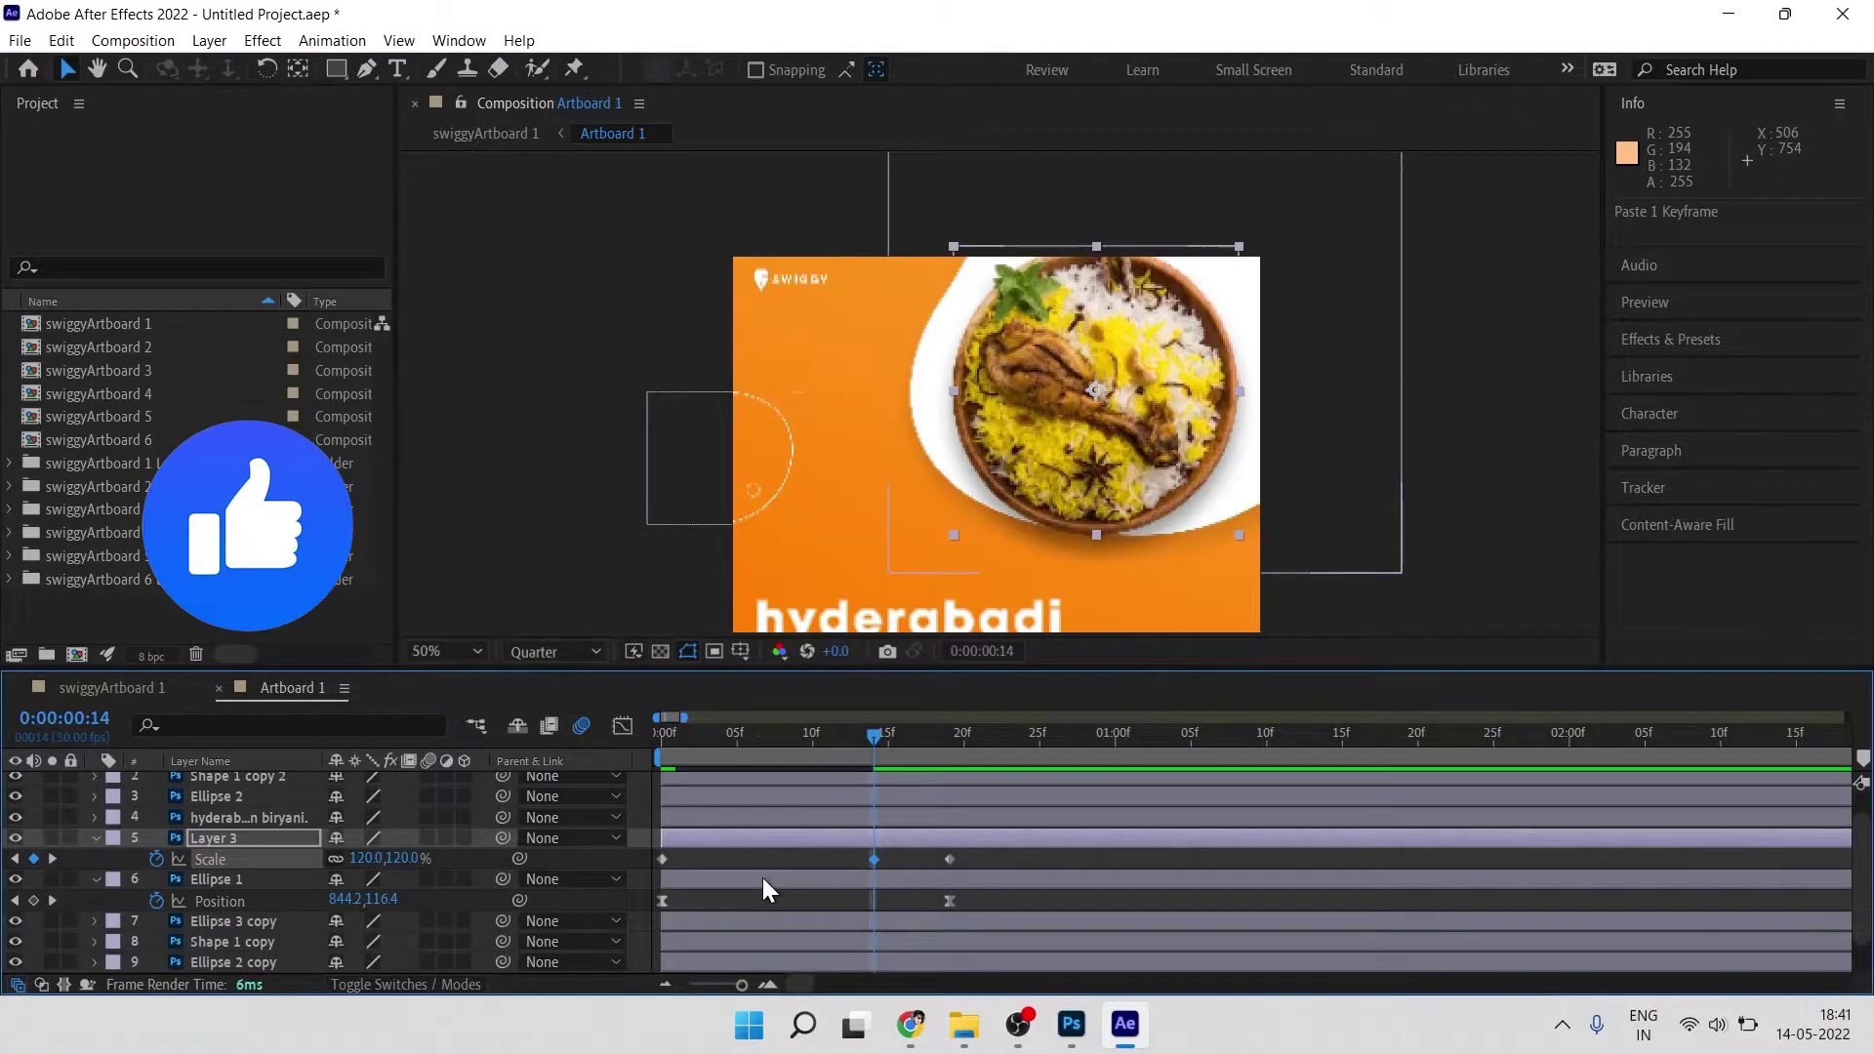
{"action": "left_click", "coordinate": [366, 859]}
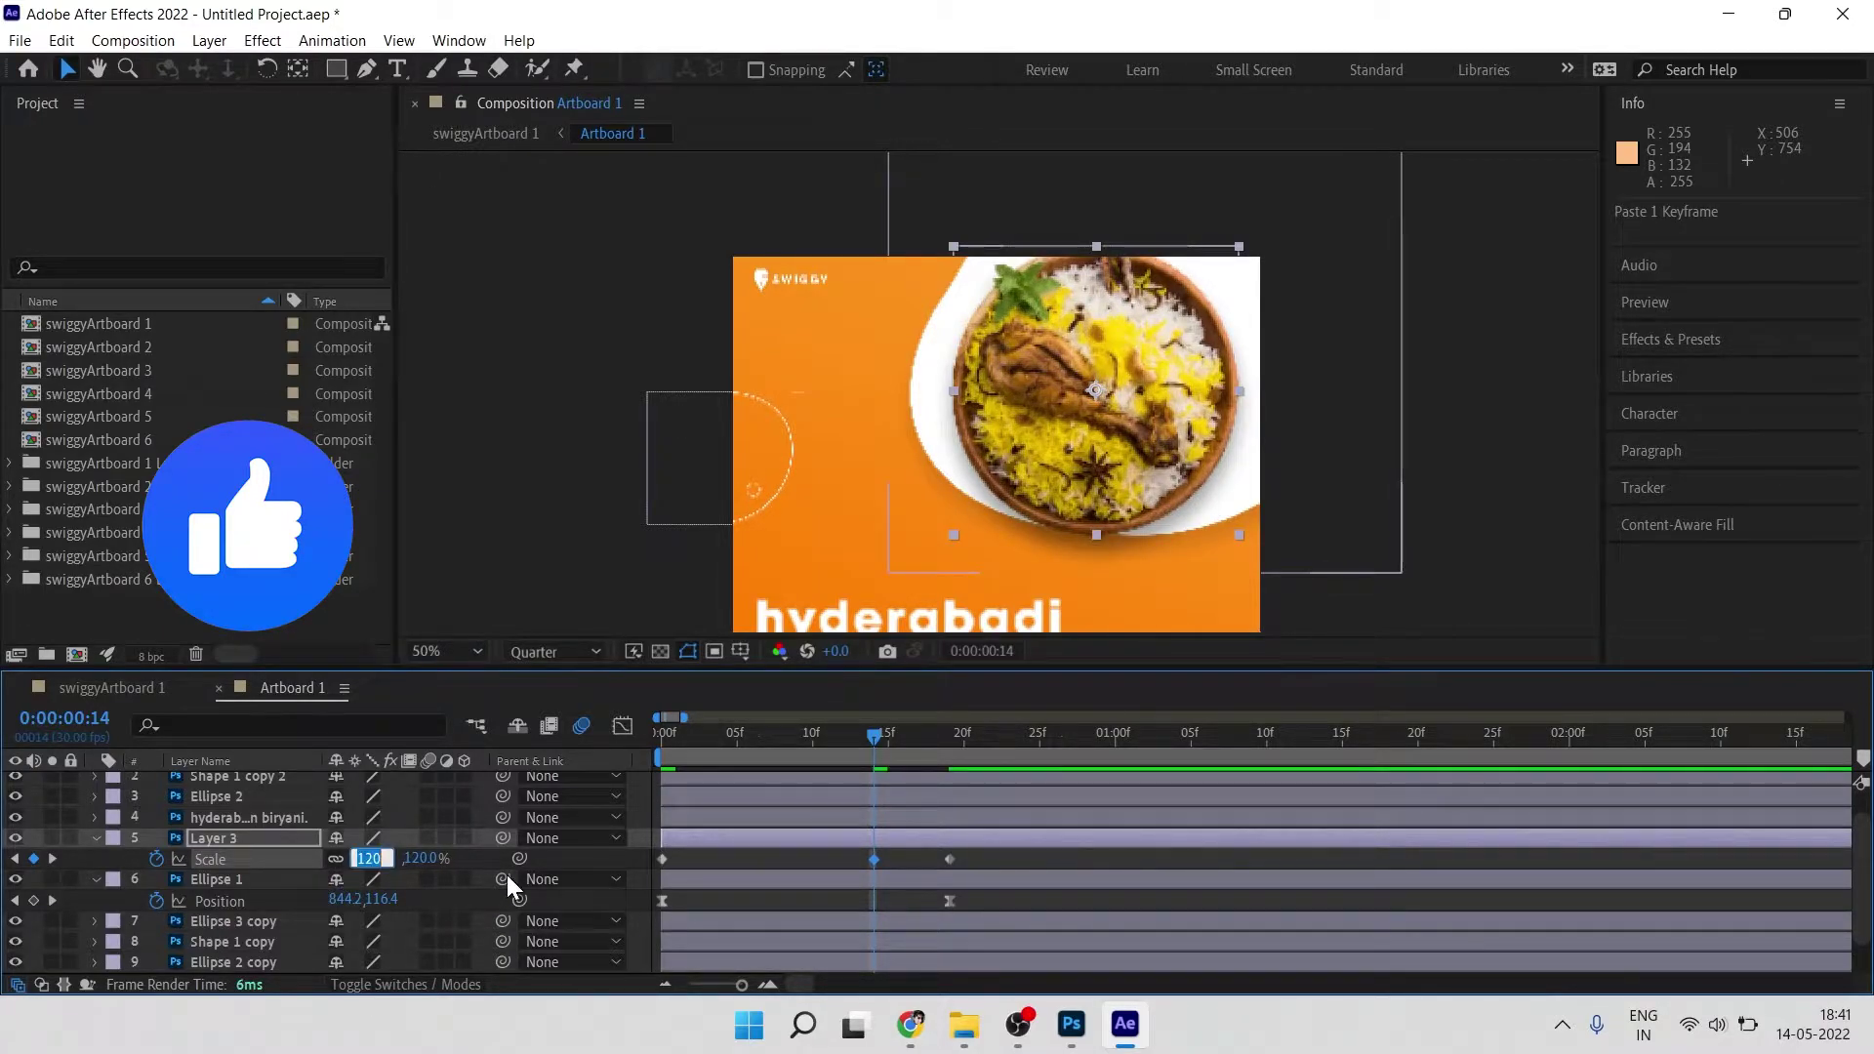
{"action": "type", "text": "110"}
{"action": "key", "text": "Return"}
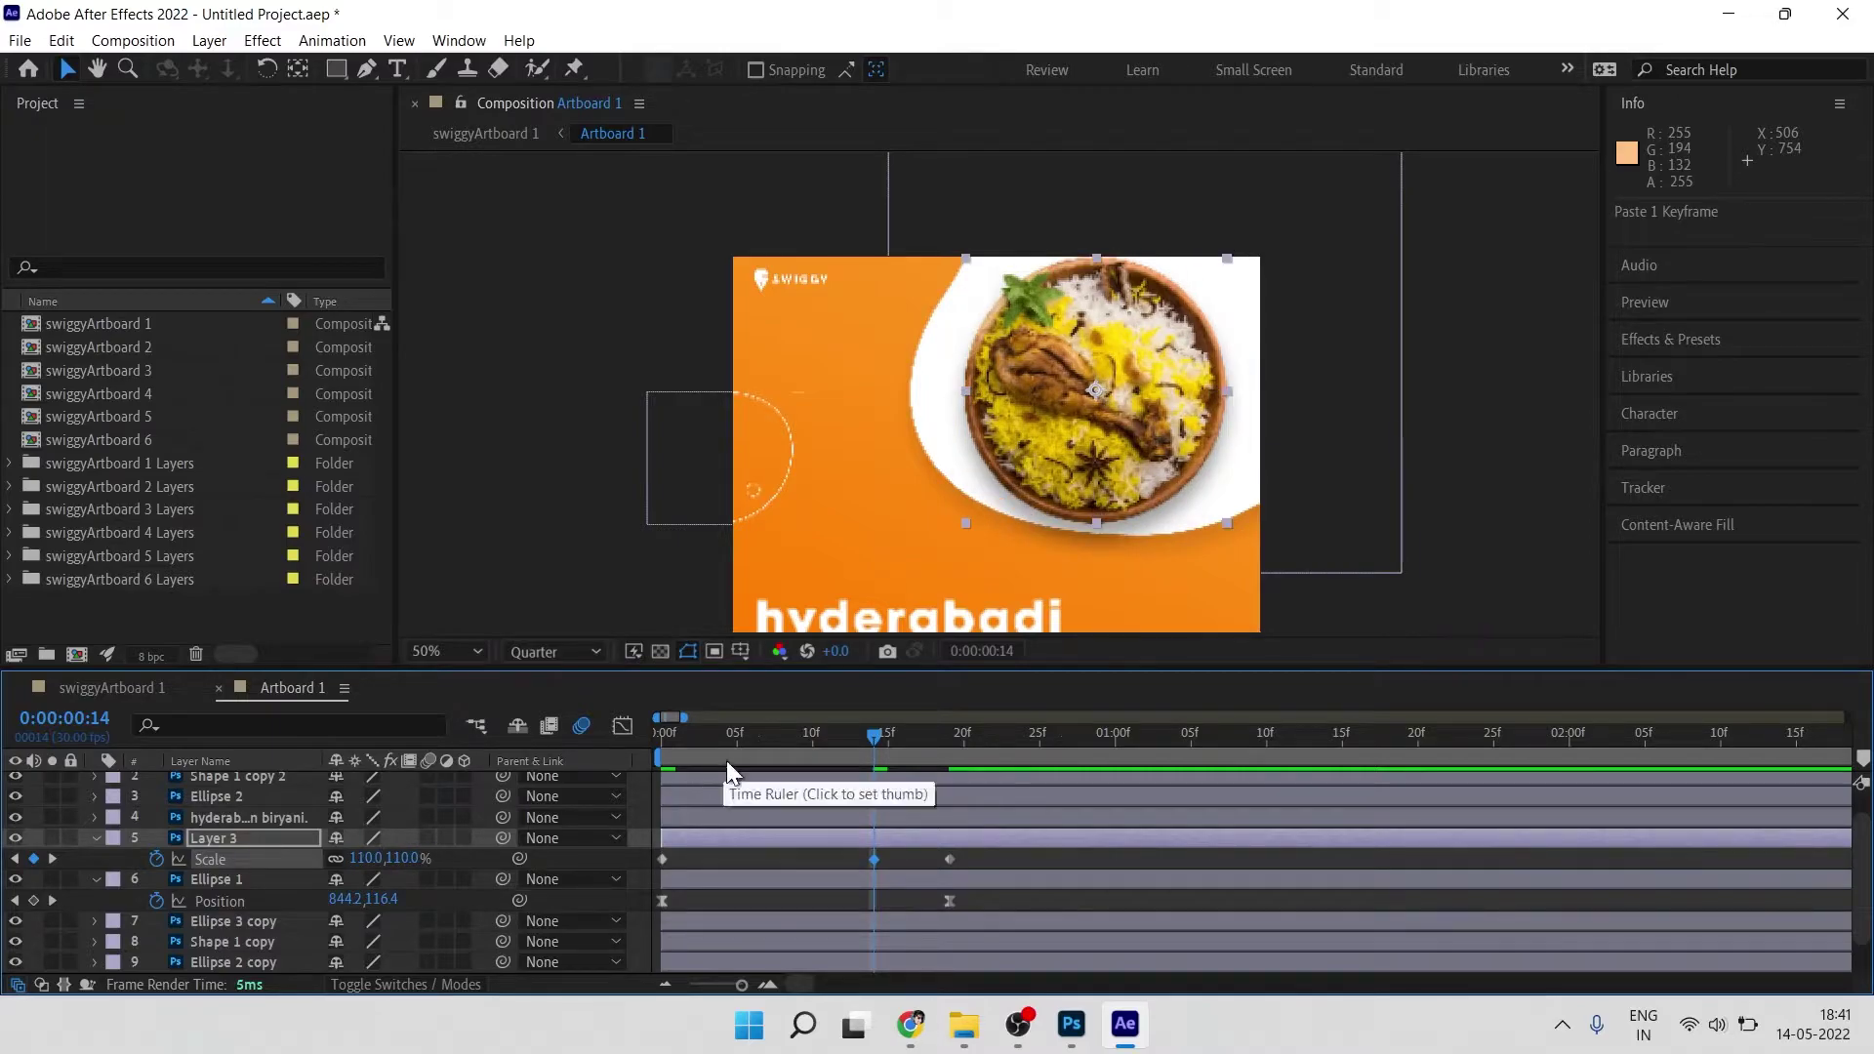
Step: Ease all three of Layer 3's Scale keyframes, reshape the speed curve to peak earlier, and preview the motion
{"action": "left_click_drag", "start_coordinate": [1009, 853], "coordinate": [607, 877]}
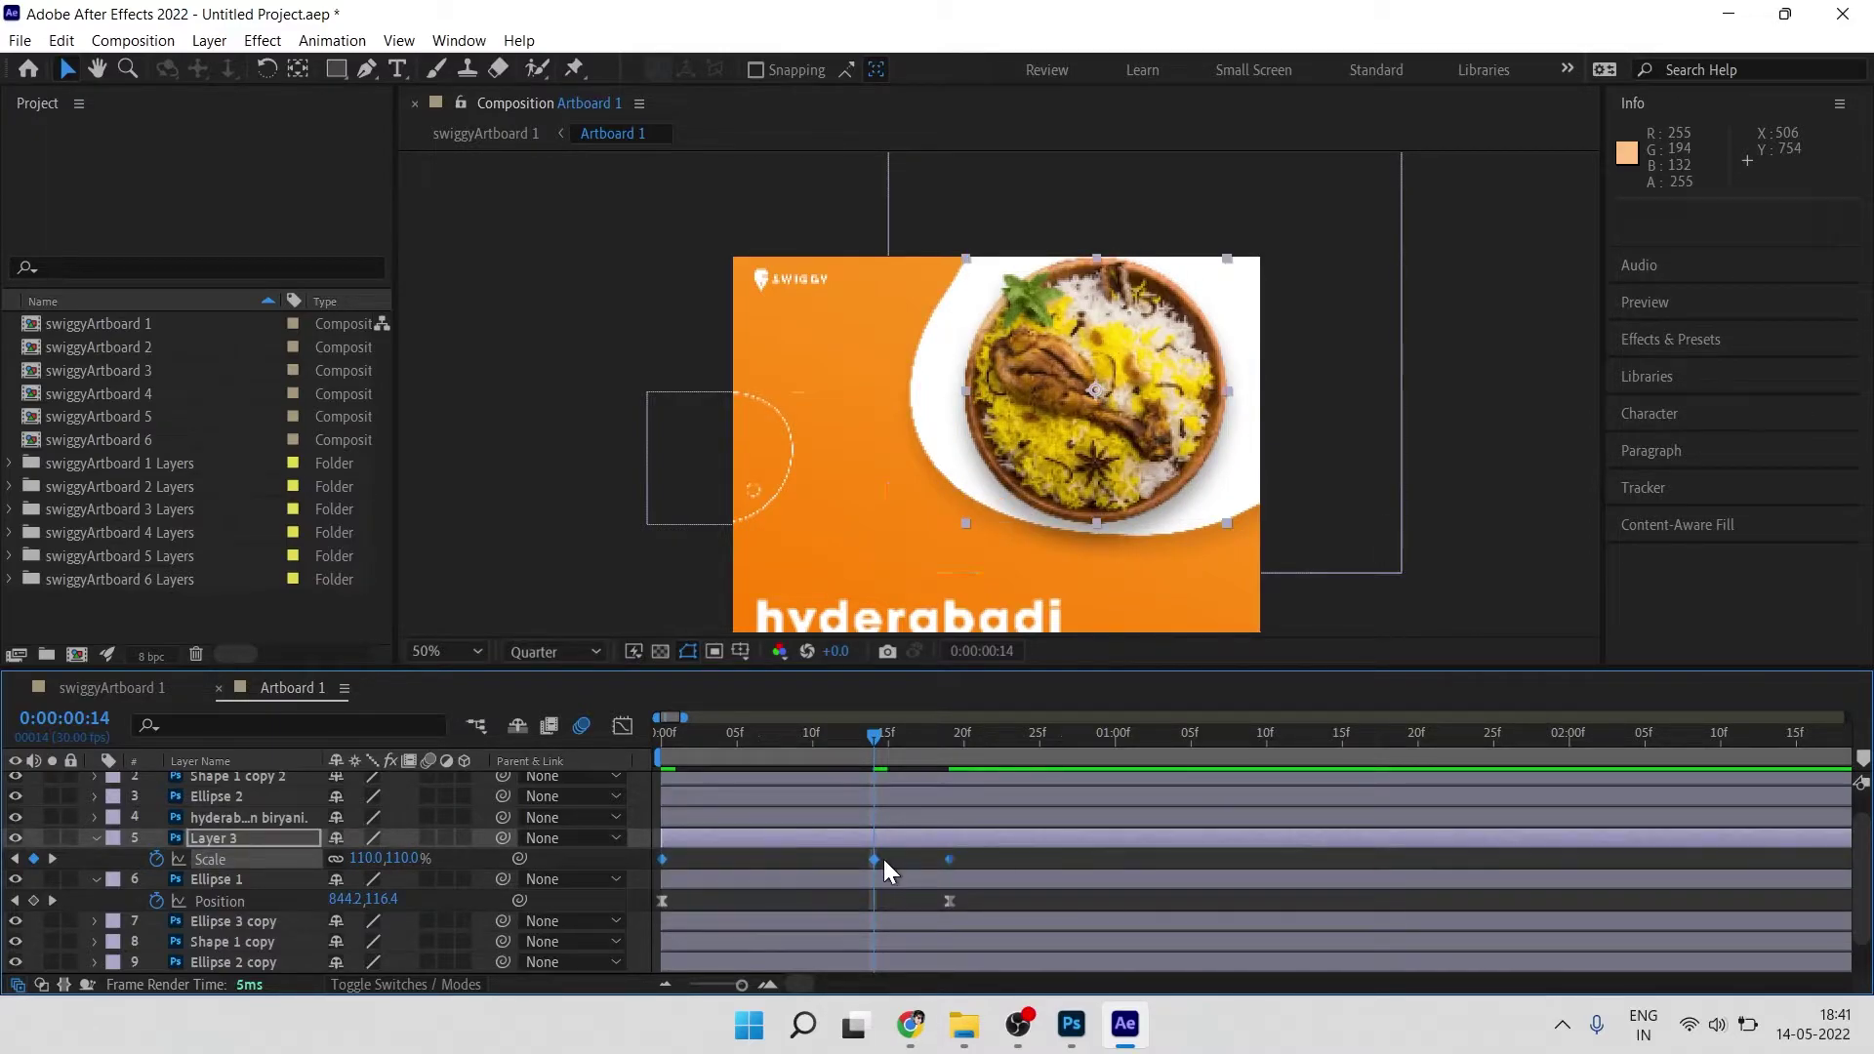
{"action": "key", "text": "F9"}
{"action": "left_click", "coordinate": [622, 727]}
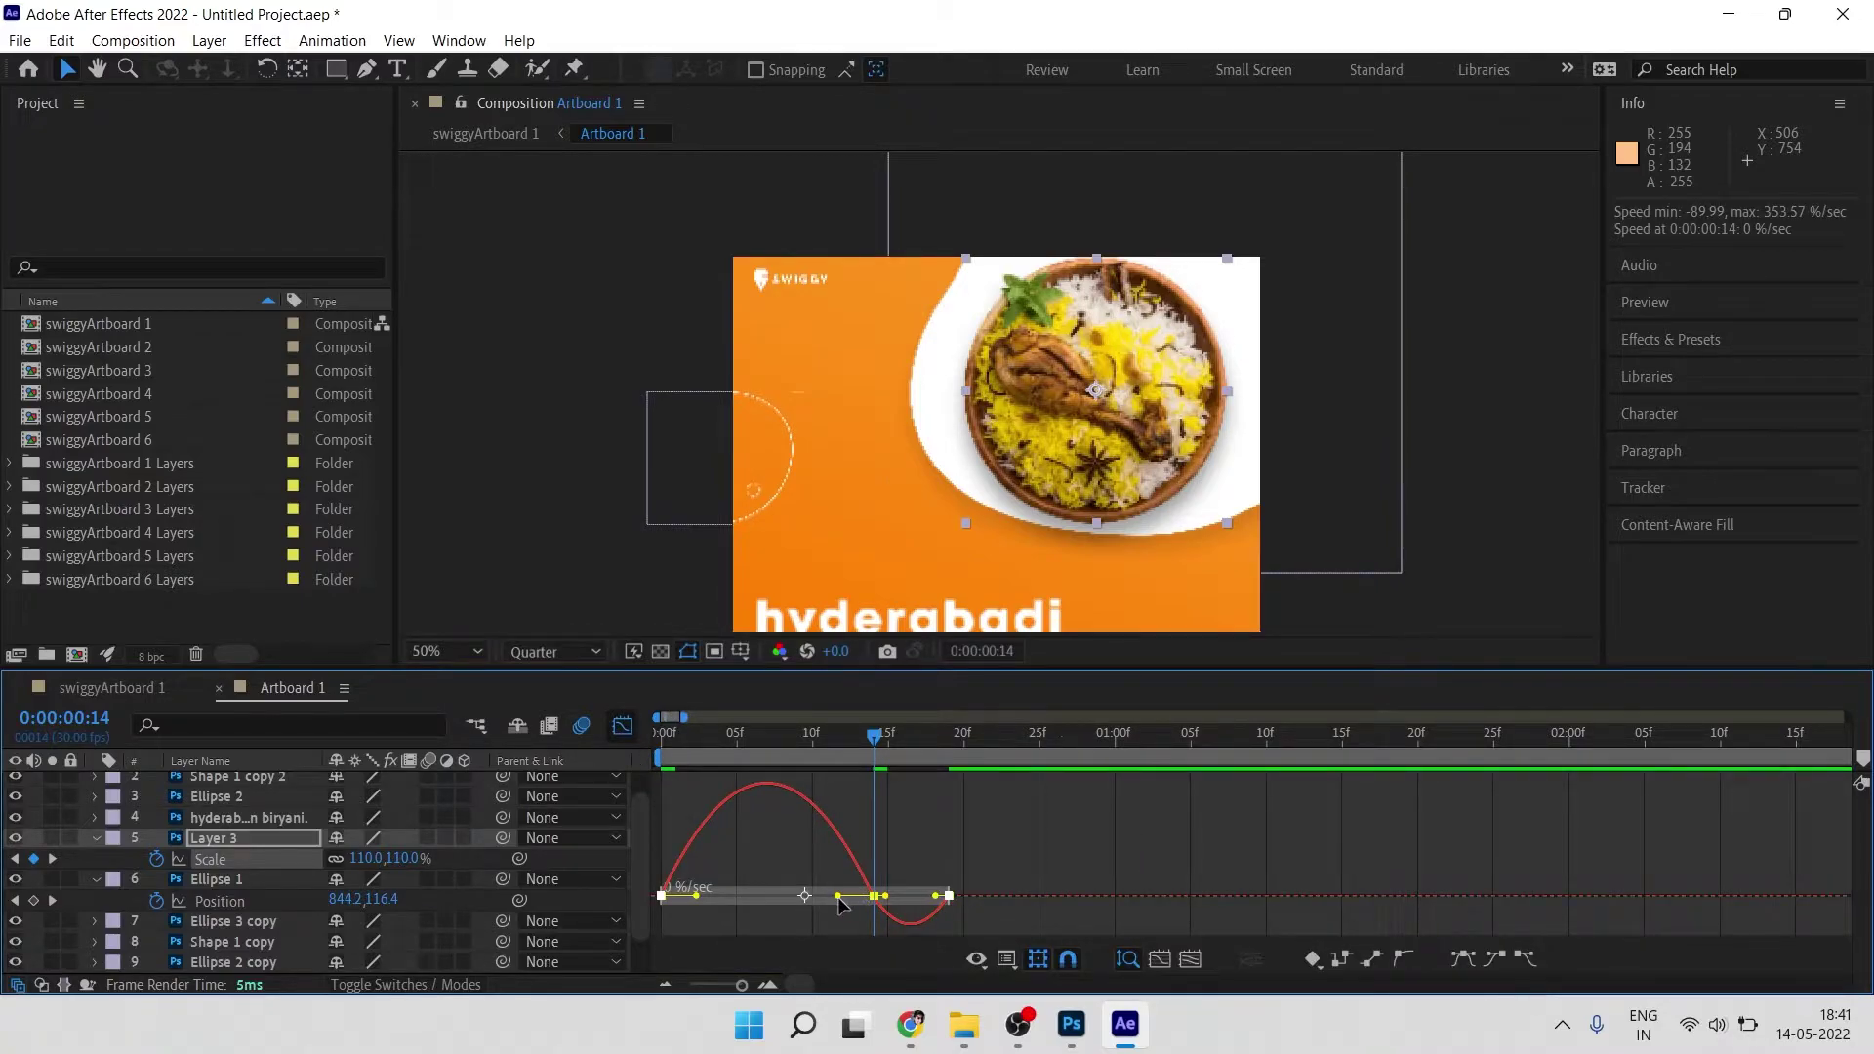
{"action": "left_click_drag", "start_coordinate": [827, 898], "coordinate": [770, 851]}
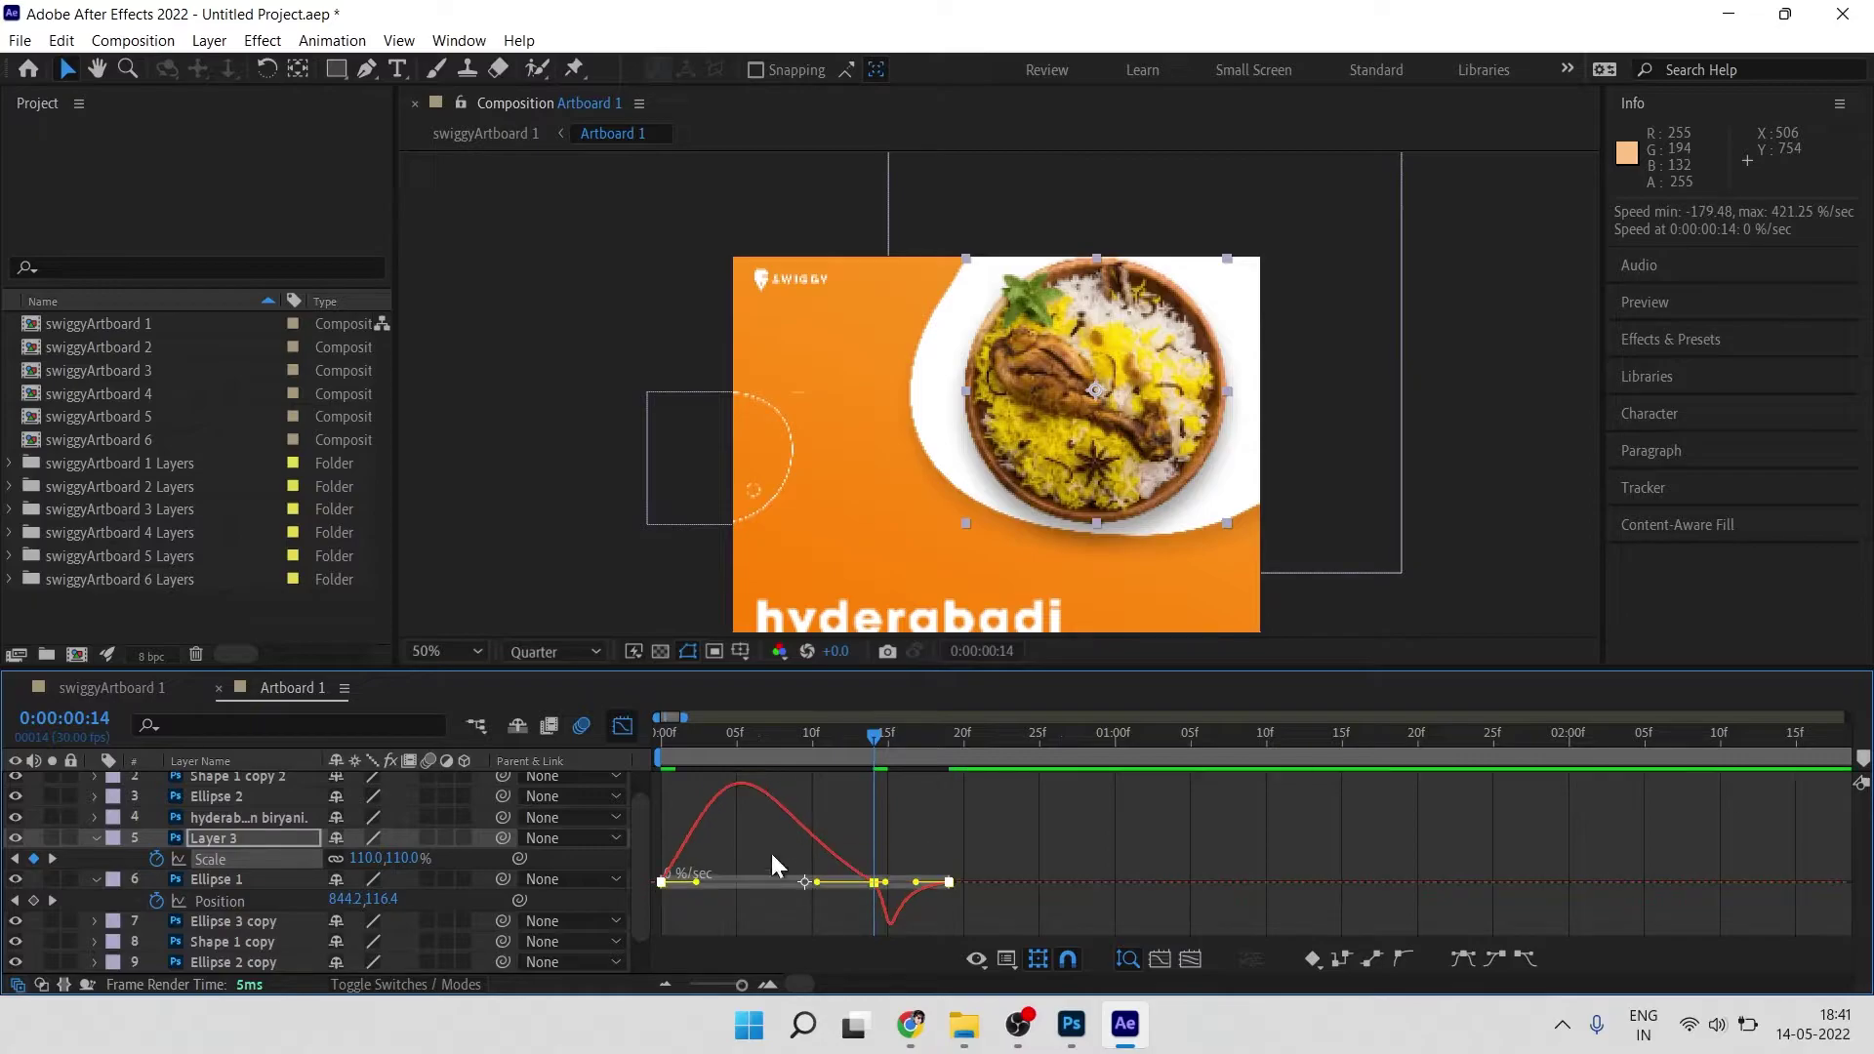
{"action": "left_click", "coordinate": [621, 727]}
{"action": "key", "text": "Home"}
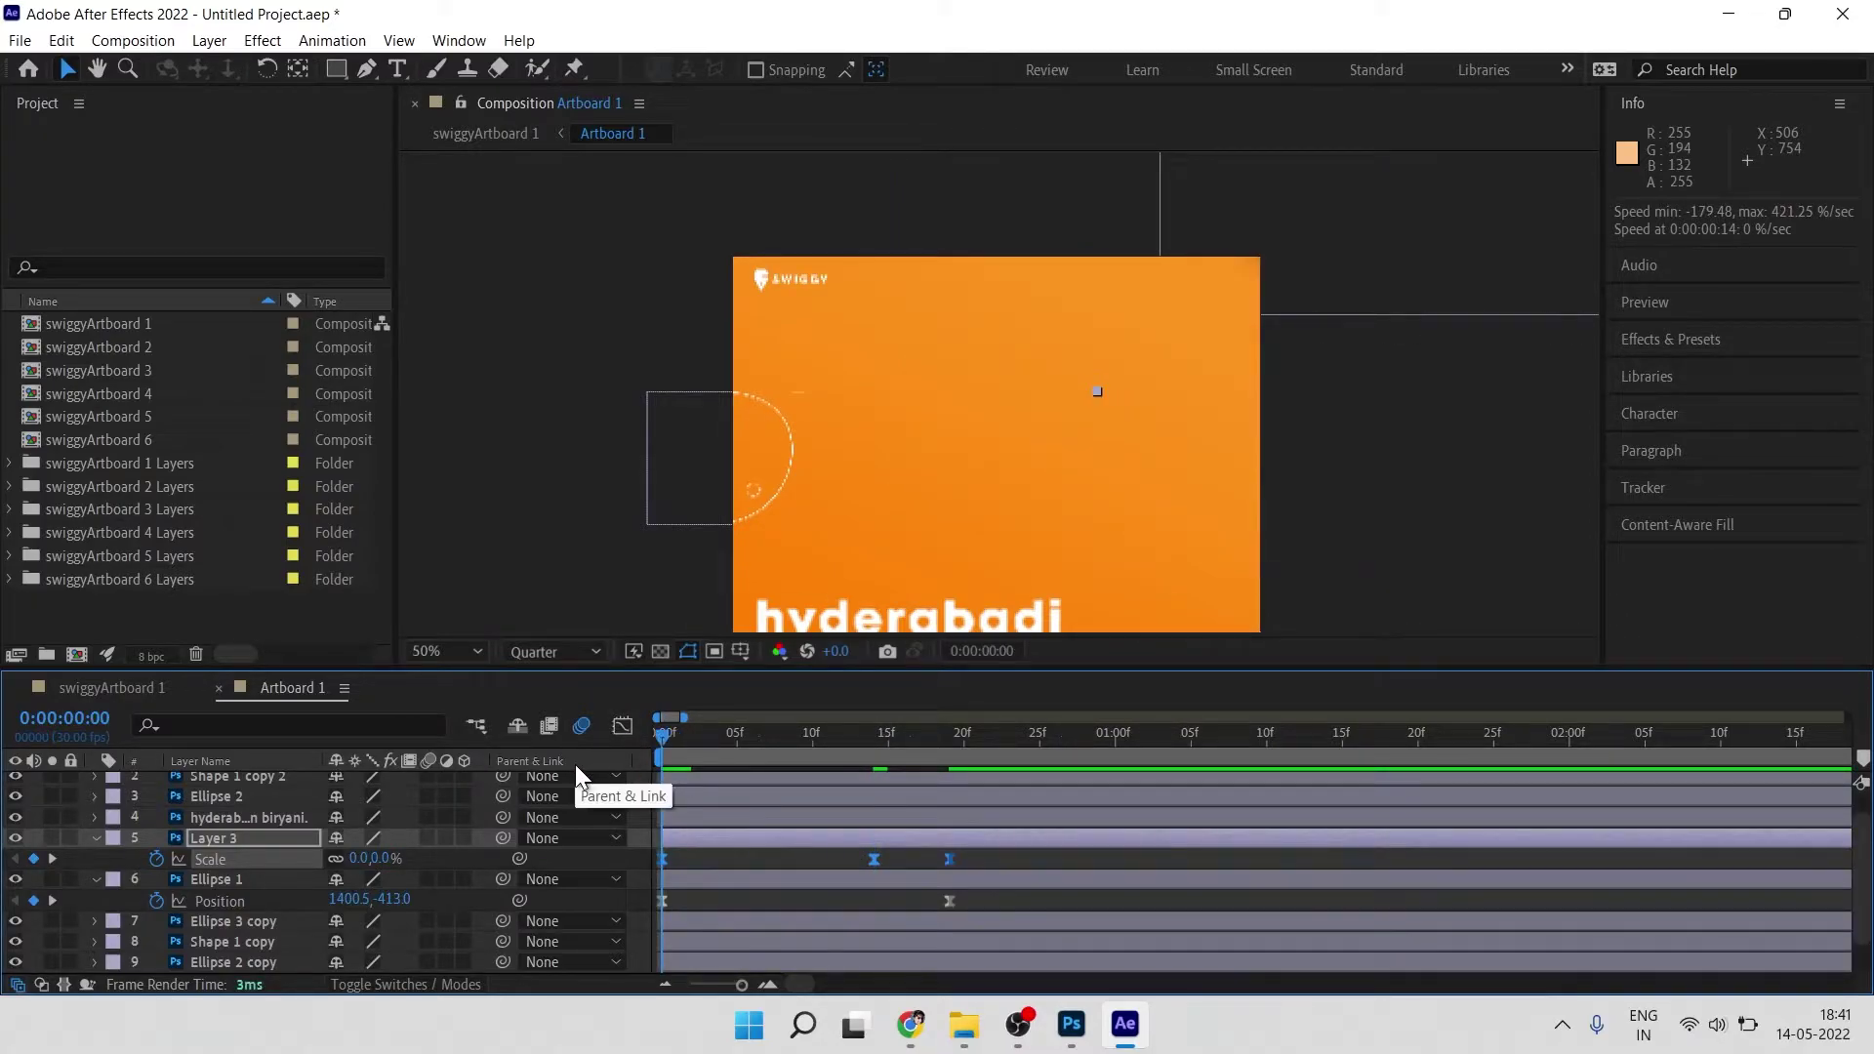
{"action": "key", "text": "space"}
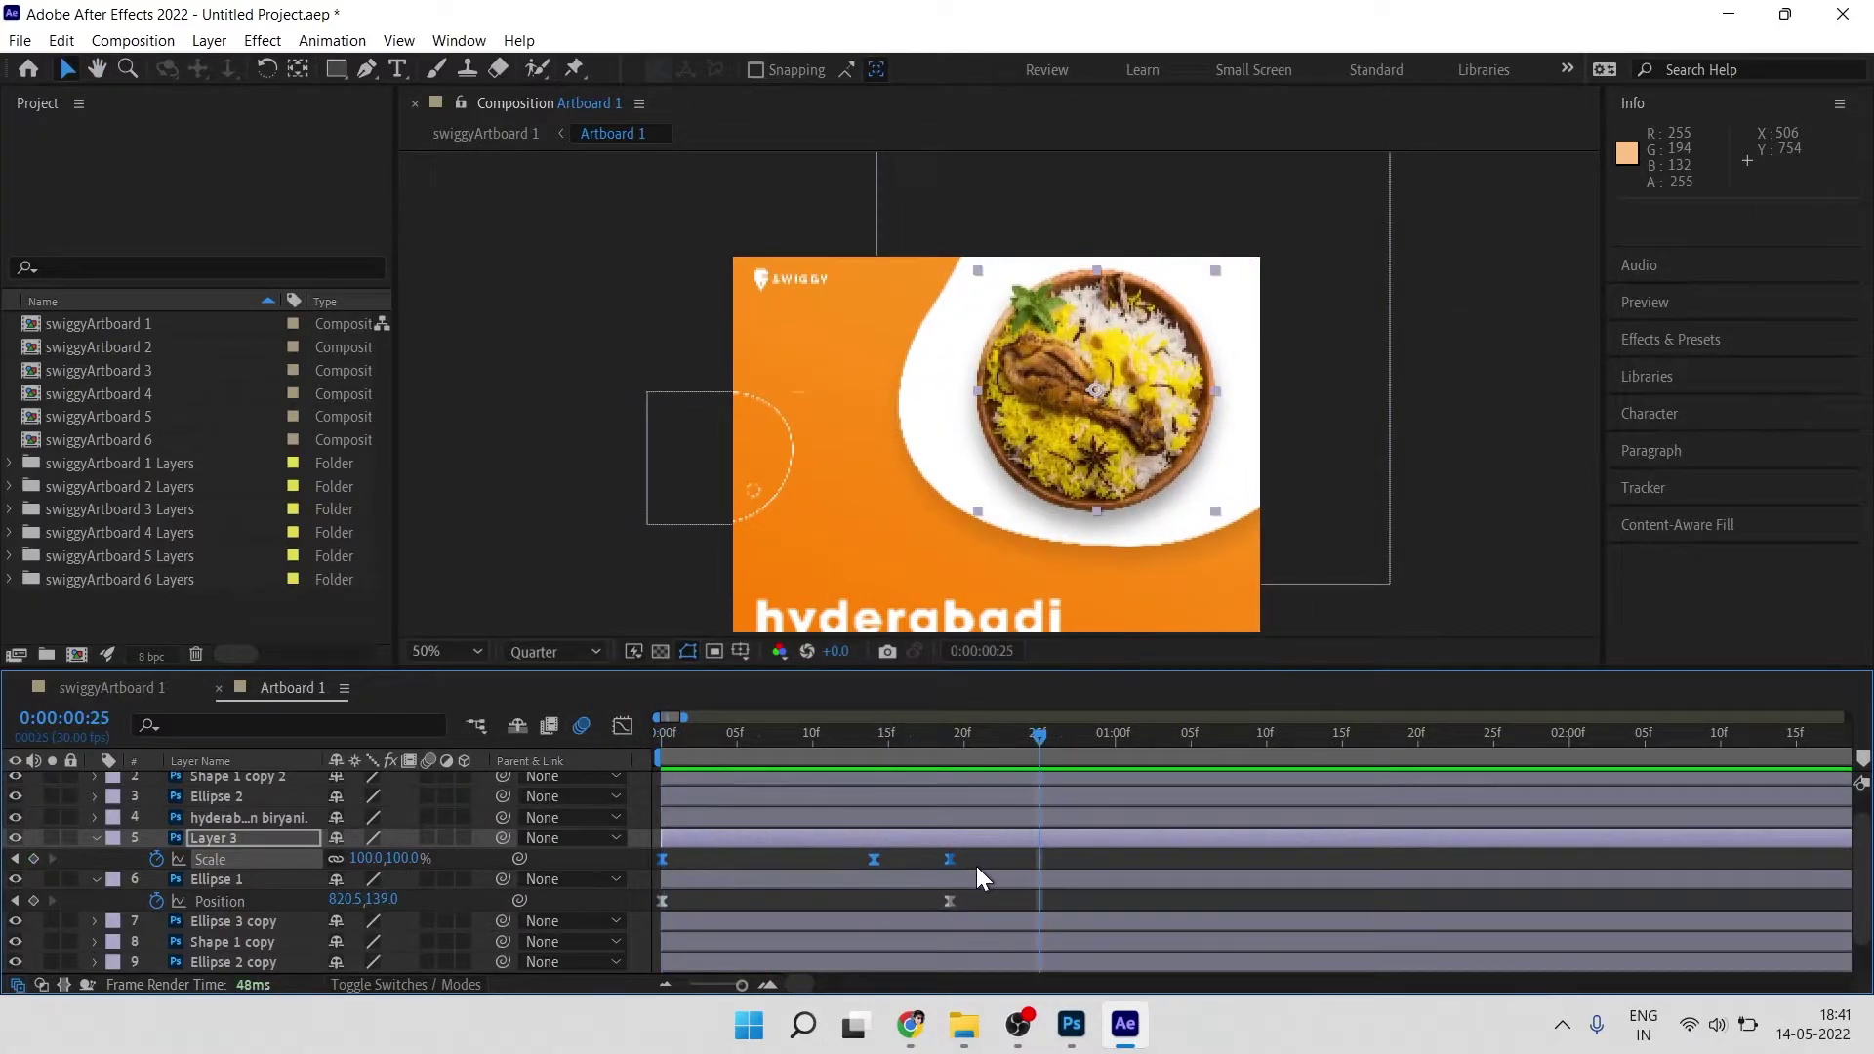
Step: Compress Layer 3's three Scale keyframes proportionally so the last falls at about frame 13, and preview the faster pop
{"action": "left_click_drag", "start_coordinate": [950, 857], "coordinate": [859, 857]}
{"action": "key", "text": "Home"}
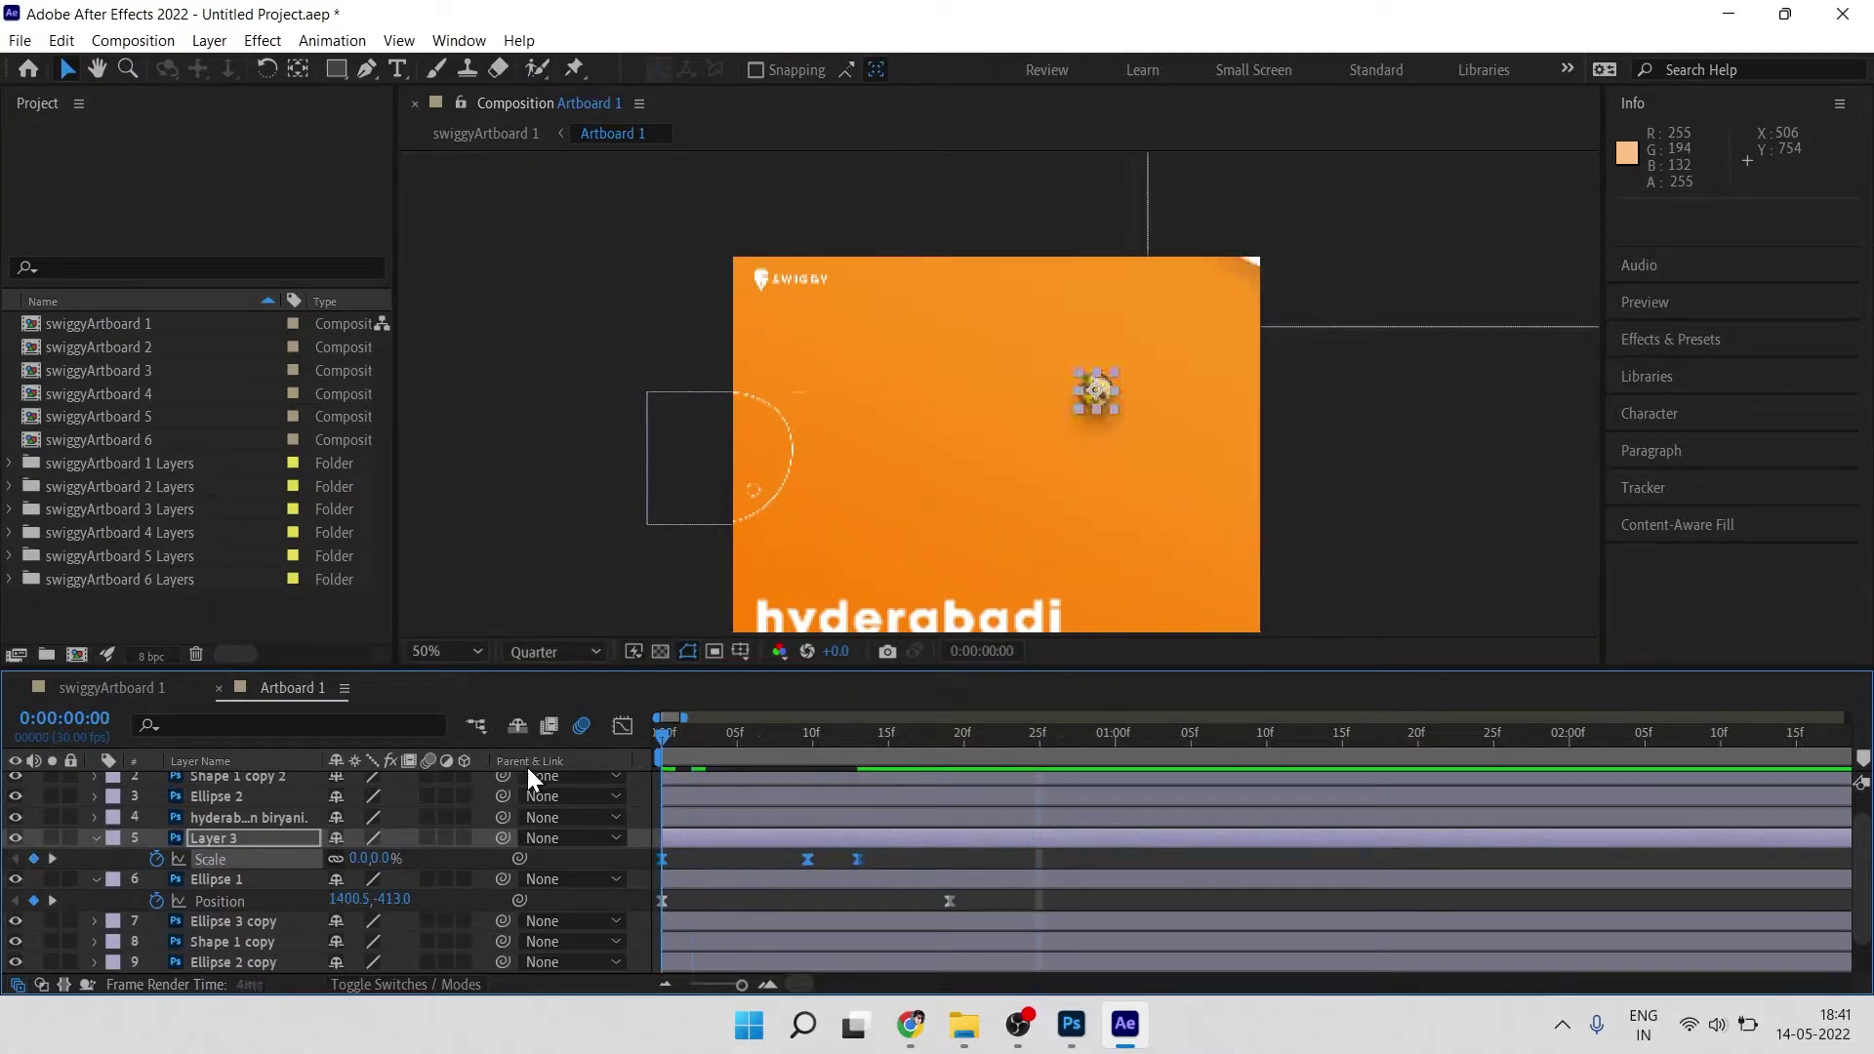
{"action": "key", "text": "space"}
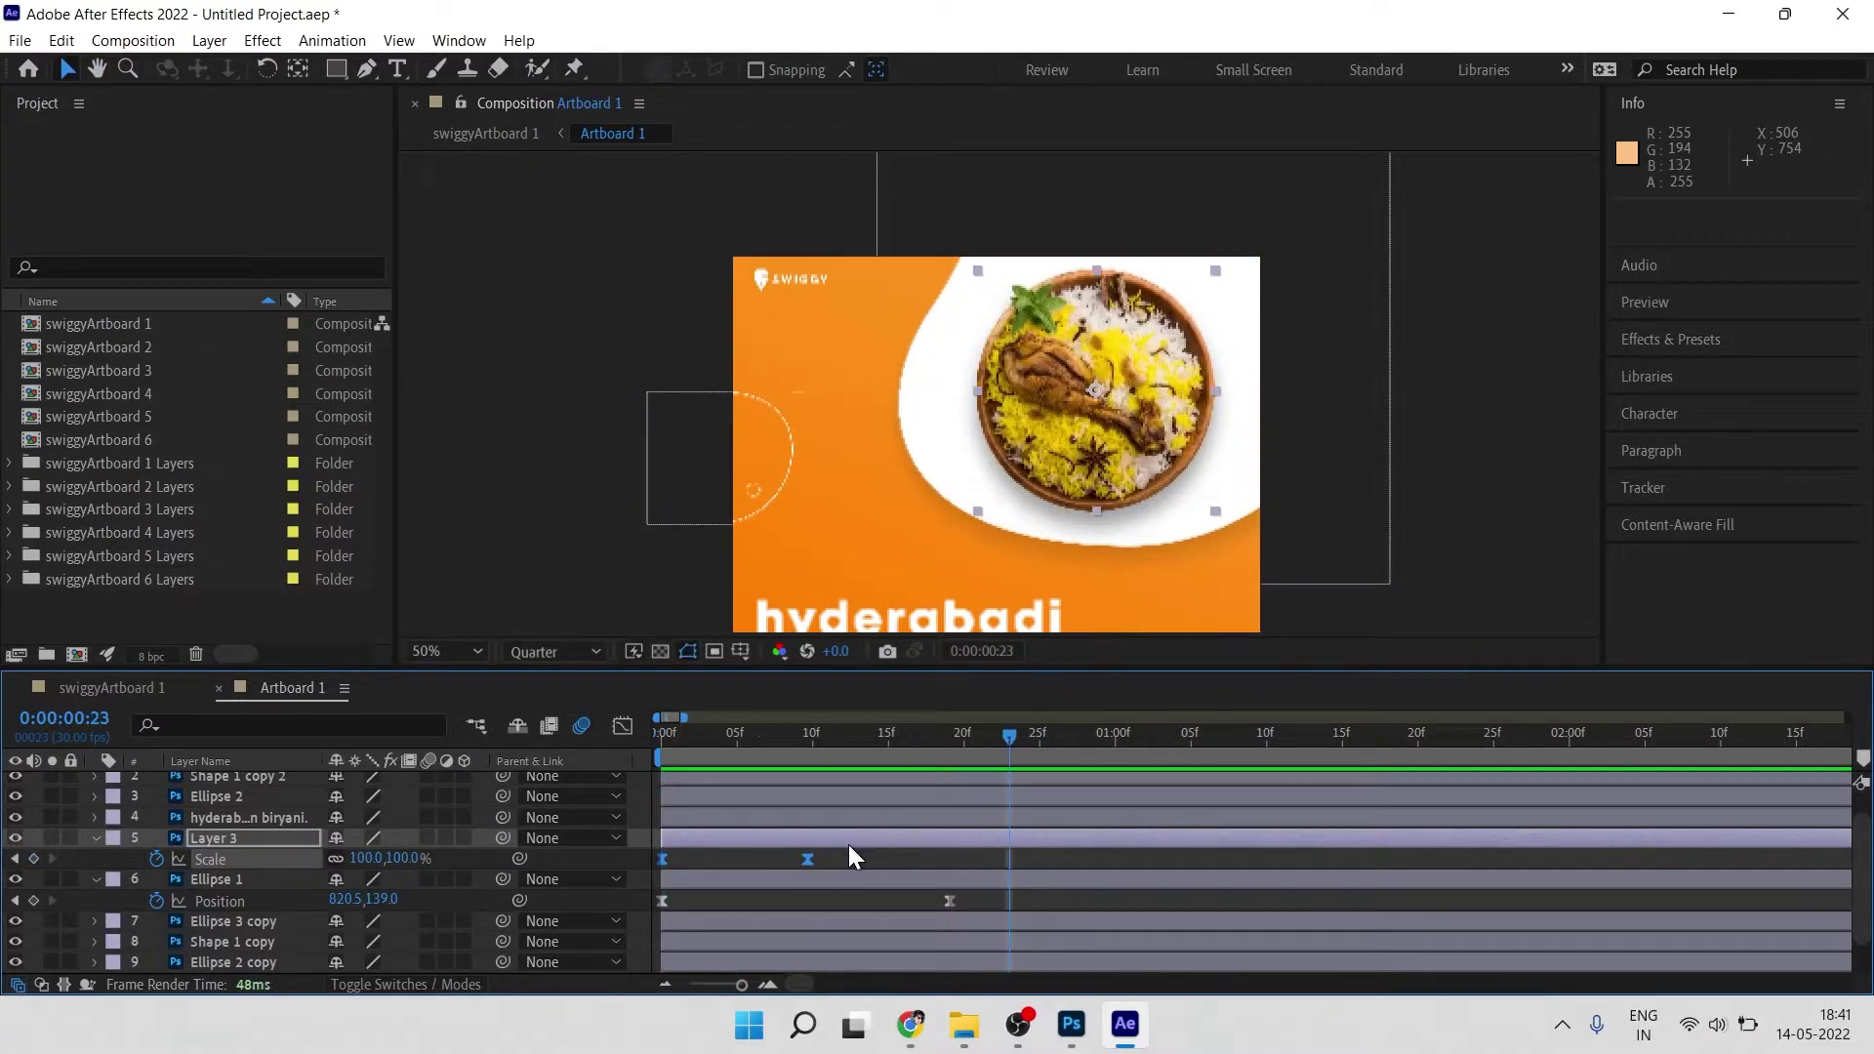
Step: Shift Layer 3's Scale keyframes together to run from about frame 6 to frame 19, and preview the delayed entrance
{"action": "left_click_drag", "start_coordinate": [665, 862], "coordinate": [735, 853]}
{"action": "left_click_drag", "start_coordinate": [712, 740], "coordinate": [768, 751]}
{"action": "key", "text": "Home"}
{"action": "key", "text": "space"}
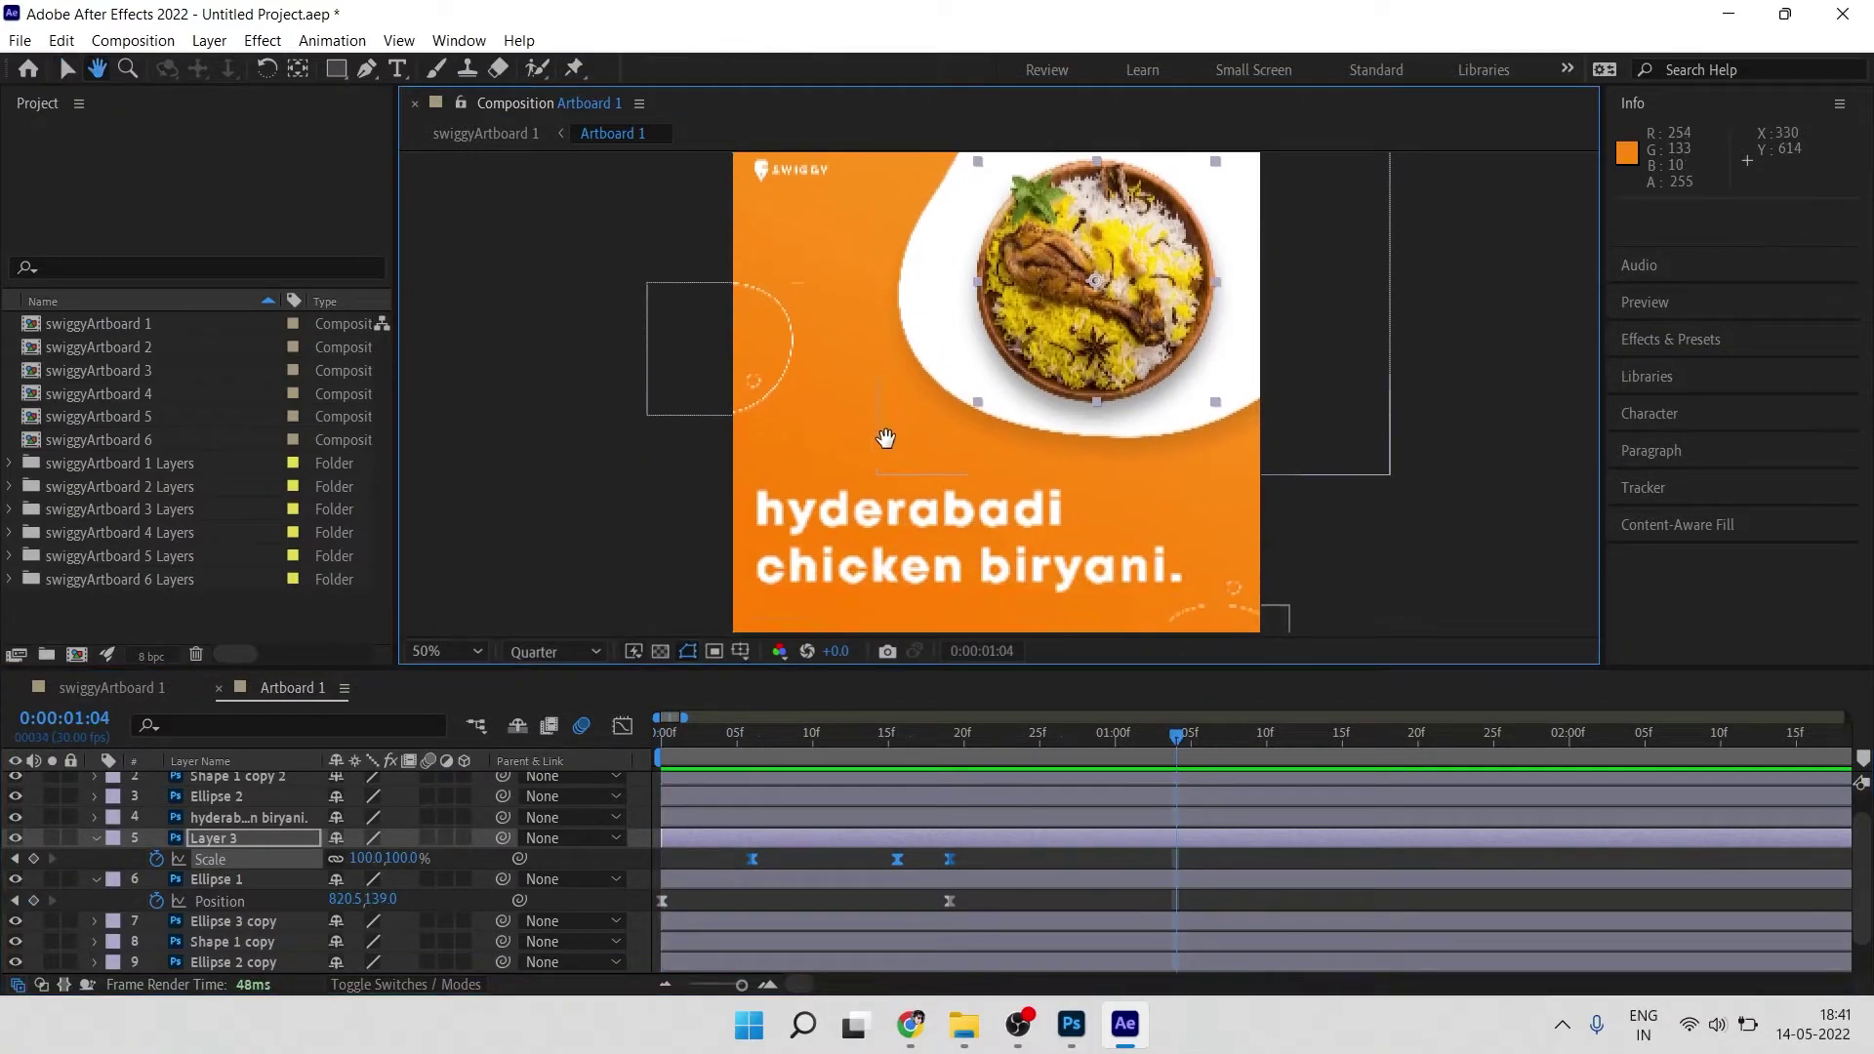
{"action": "left_click", "coordinate": [1052, 853]}
{"action": "left_click_drag", "start_coordinate": [1045, 389], "coordinate": [1024, 463]}
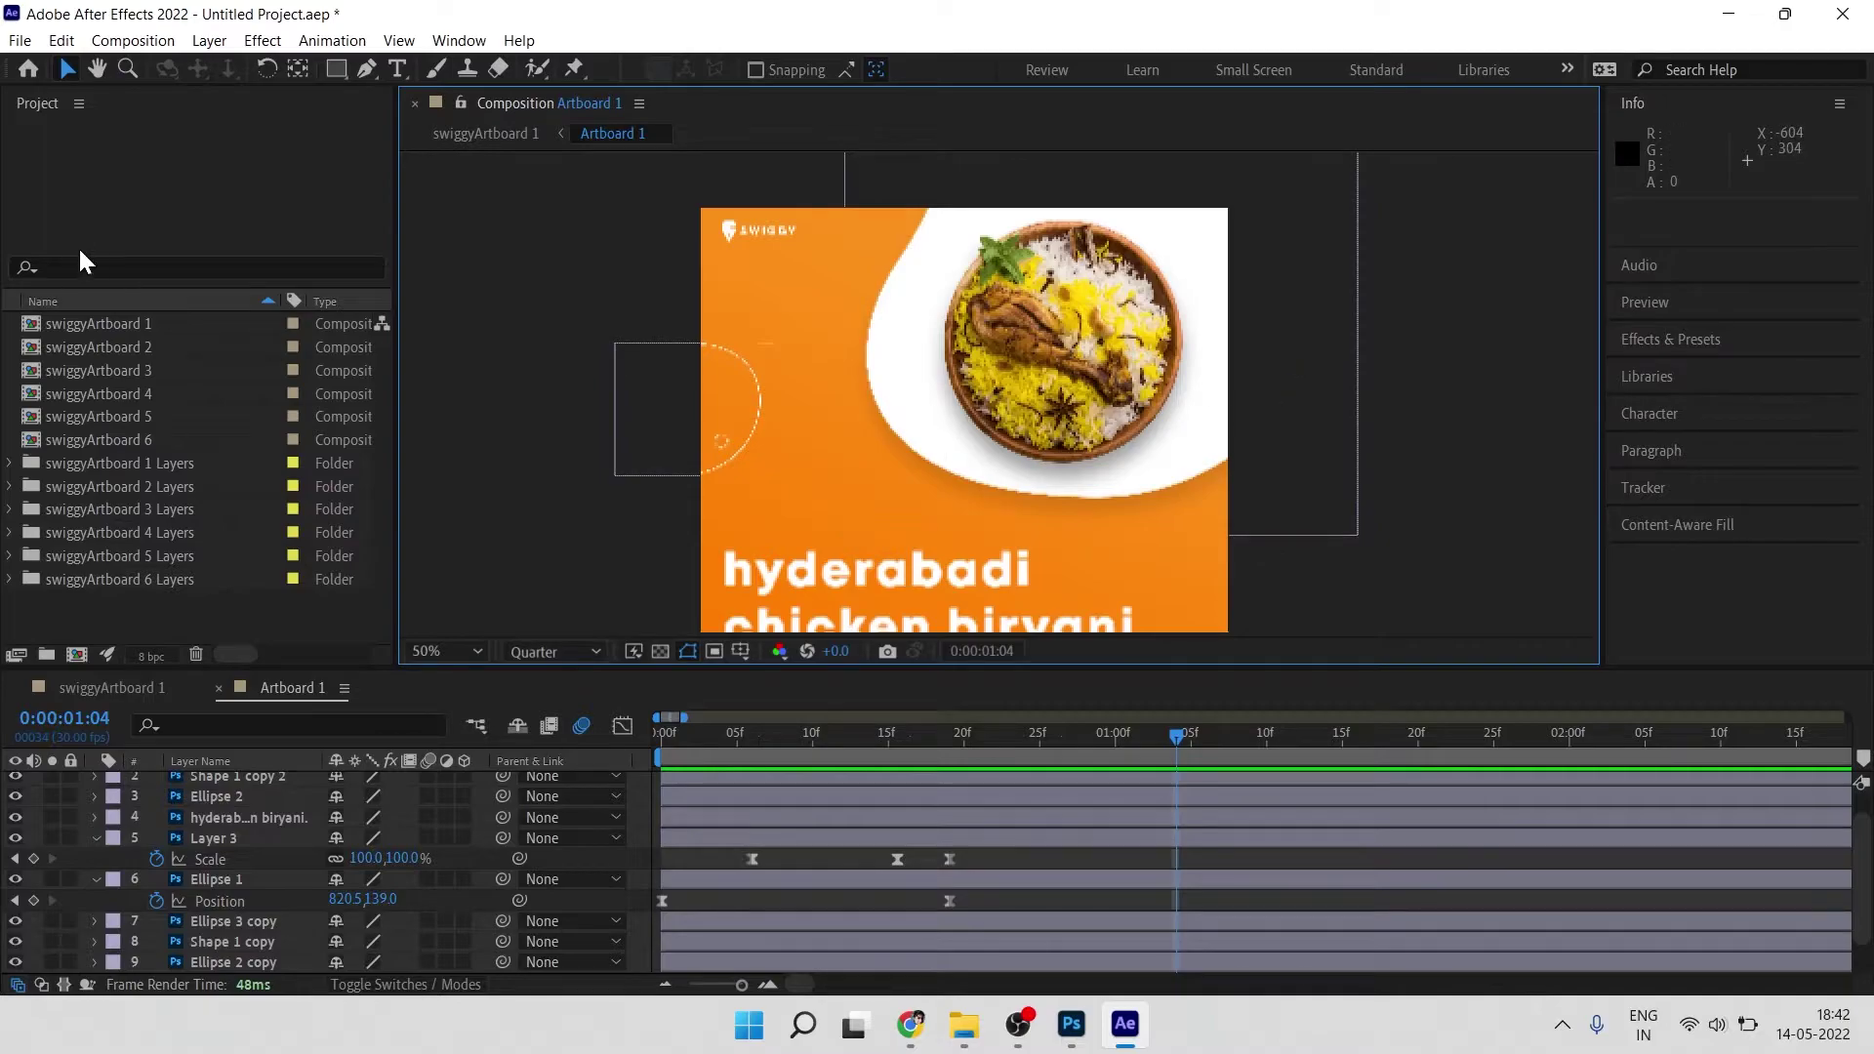
Step: Save the project as "swiggy YT tutorial" in the YT tutorial folder inside Swiggy motion banner
{"action": "left_click", "coordinate": [17, 43]}
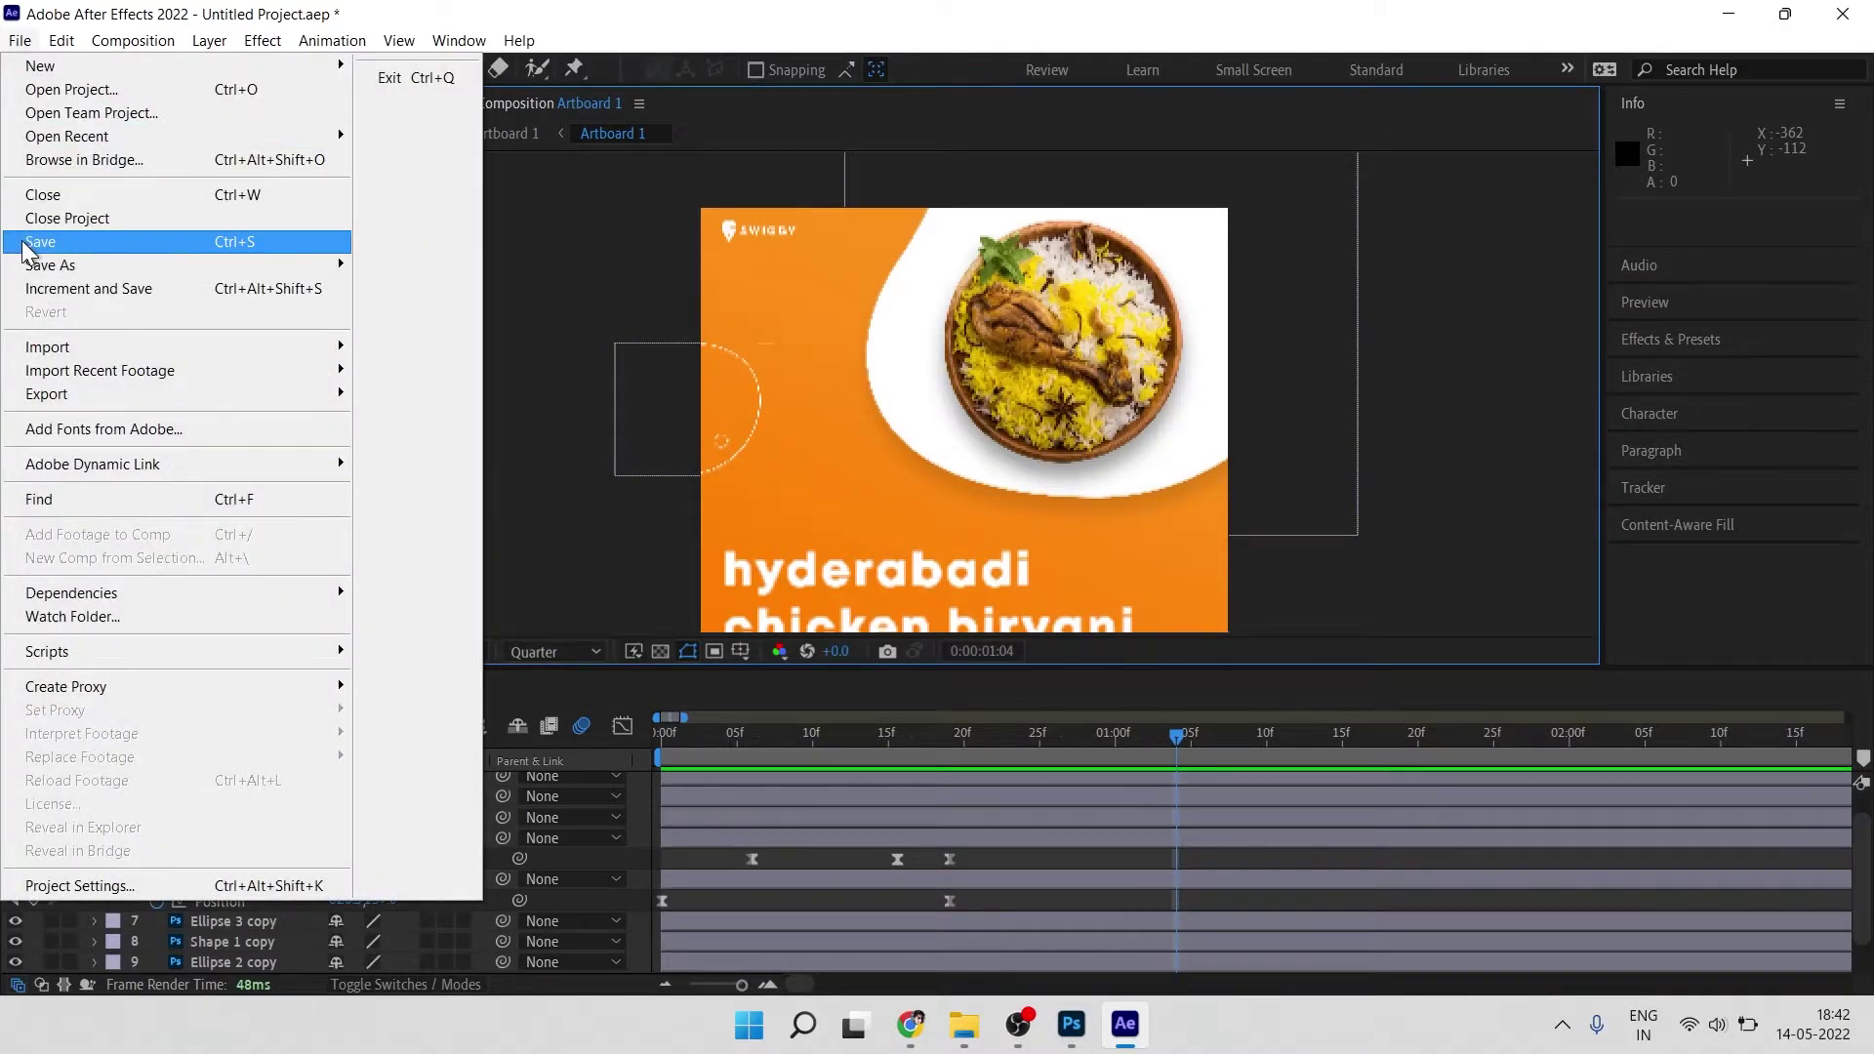
{"action": "left_click", "coordinate": [29, 242]}
{"action": "scroll", "coordinate": [144, 342], "scroll_direction": "up", "scroll_amount": 2}
{"action": "scroll", "coordinate": [144, 342], "scroll_direction": "up", "scroll_amount": 3}
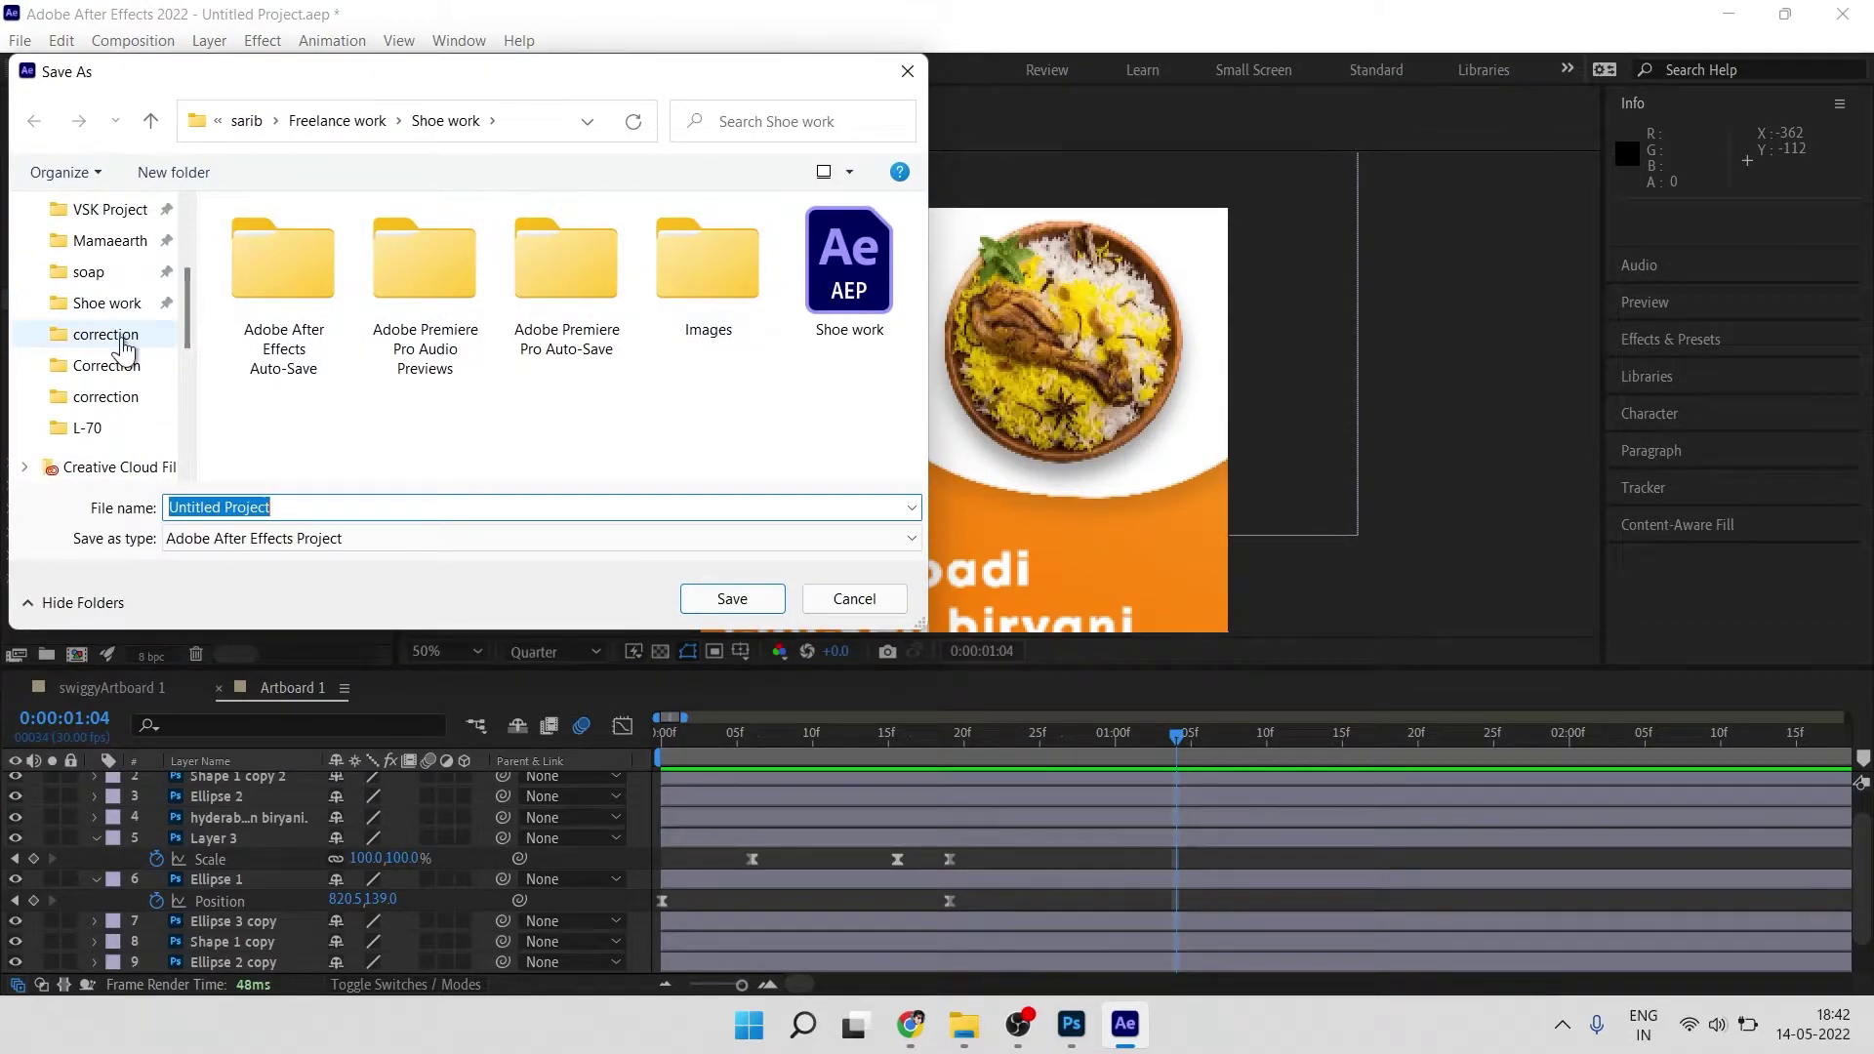
{"action": "double_click", "coordinate": [715, 292]}
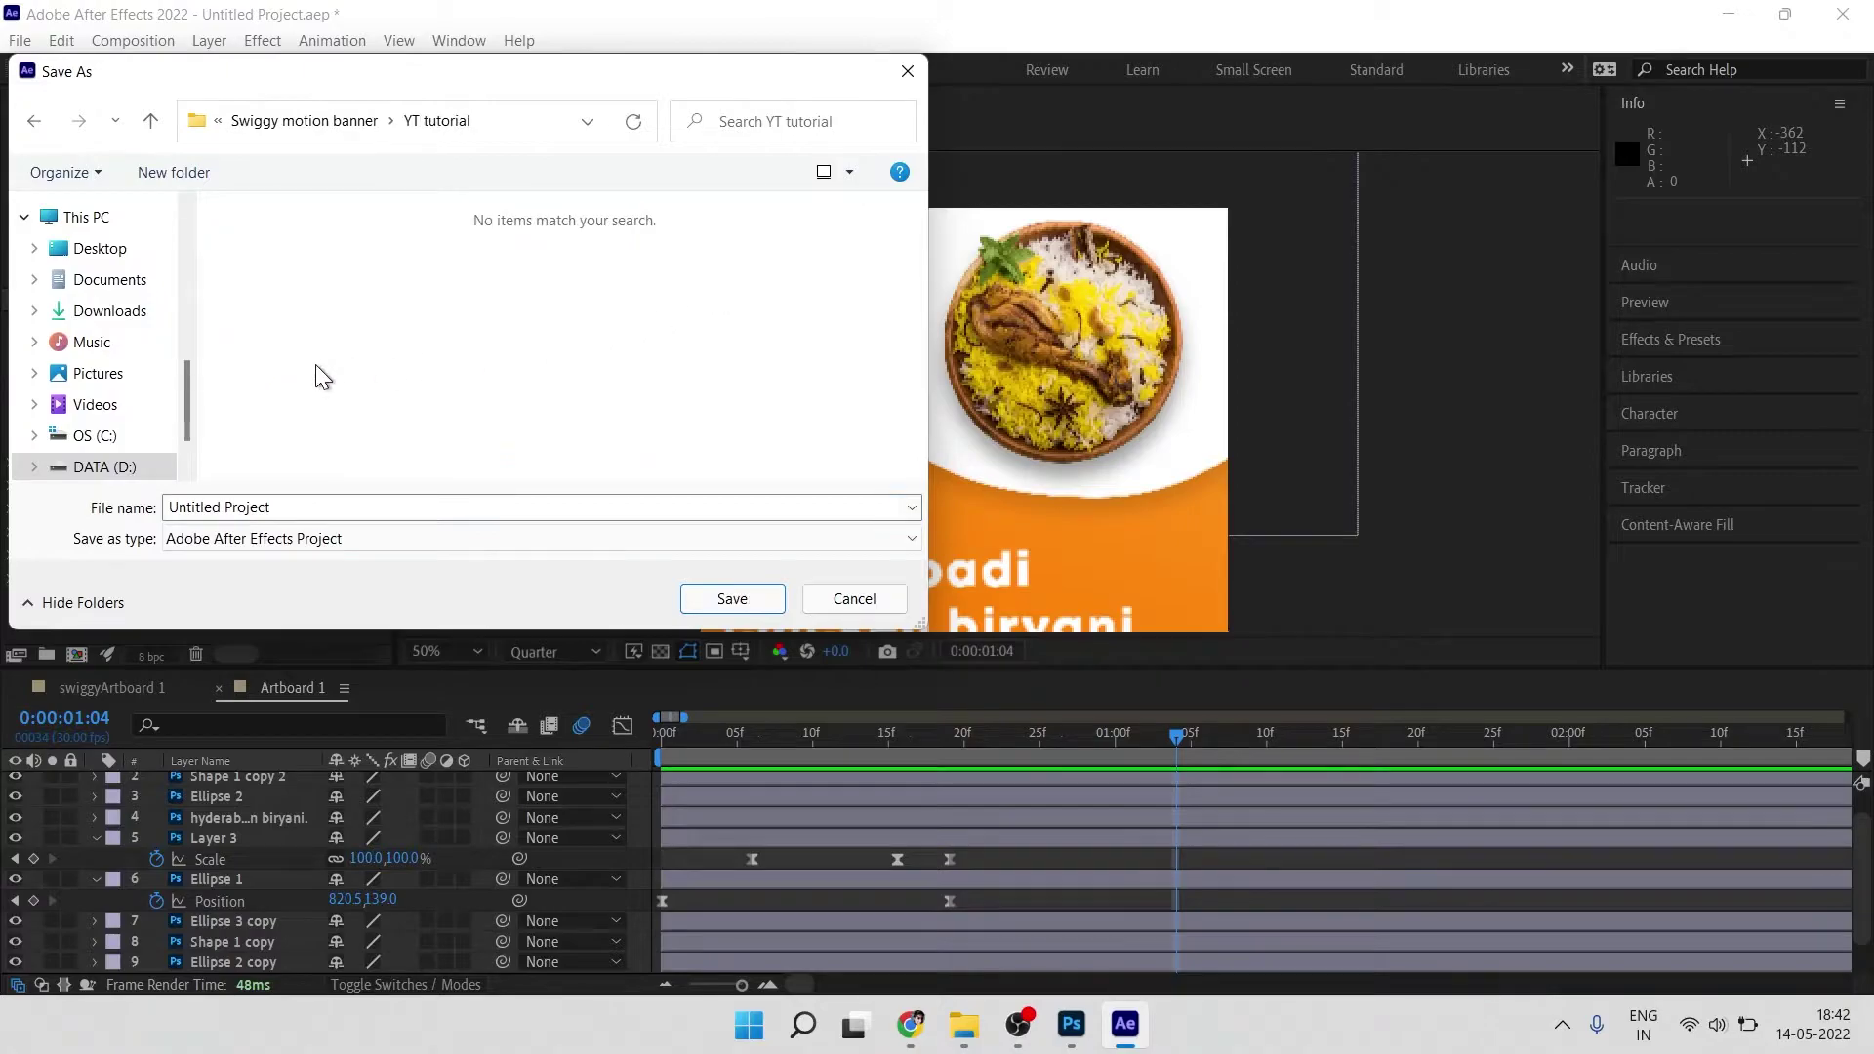
{"action": "triple_click", "coordinate": [322, 506]}
{"action": "type", "text": "swiggy YT tutorial"}
{"action": "key", "text": "Return"}
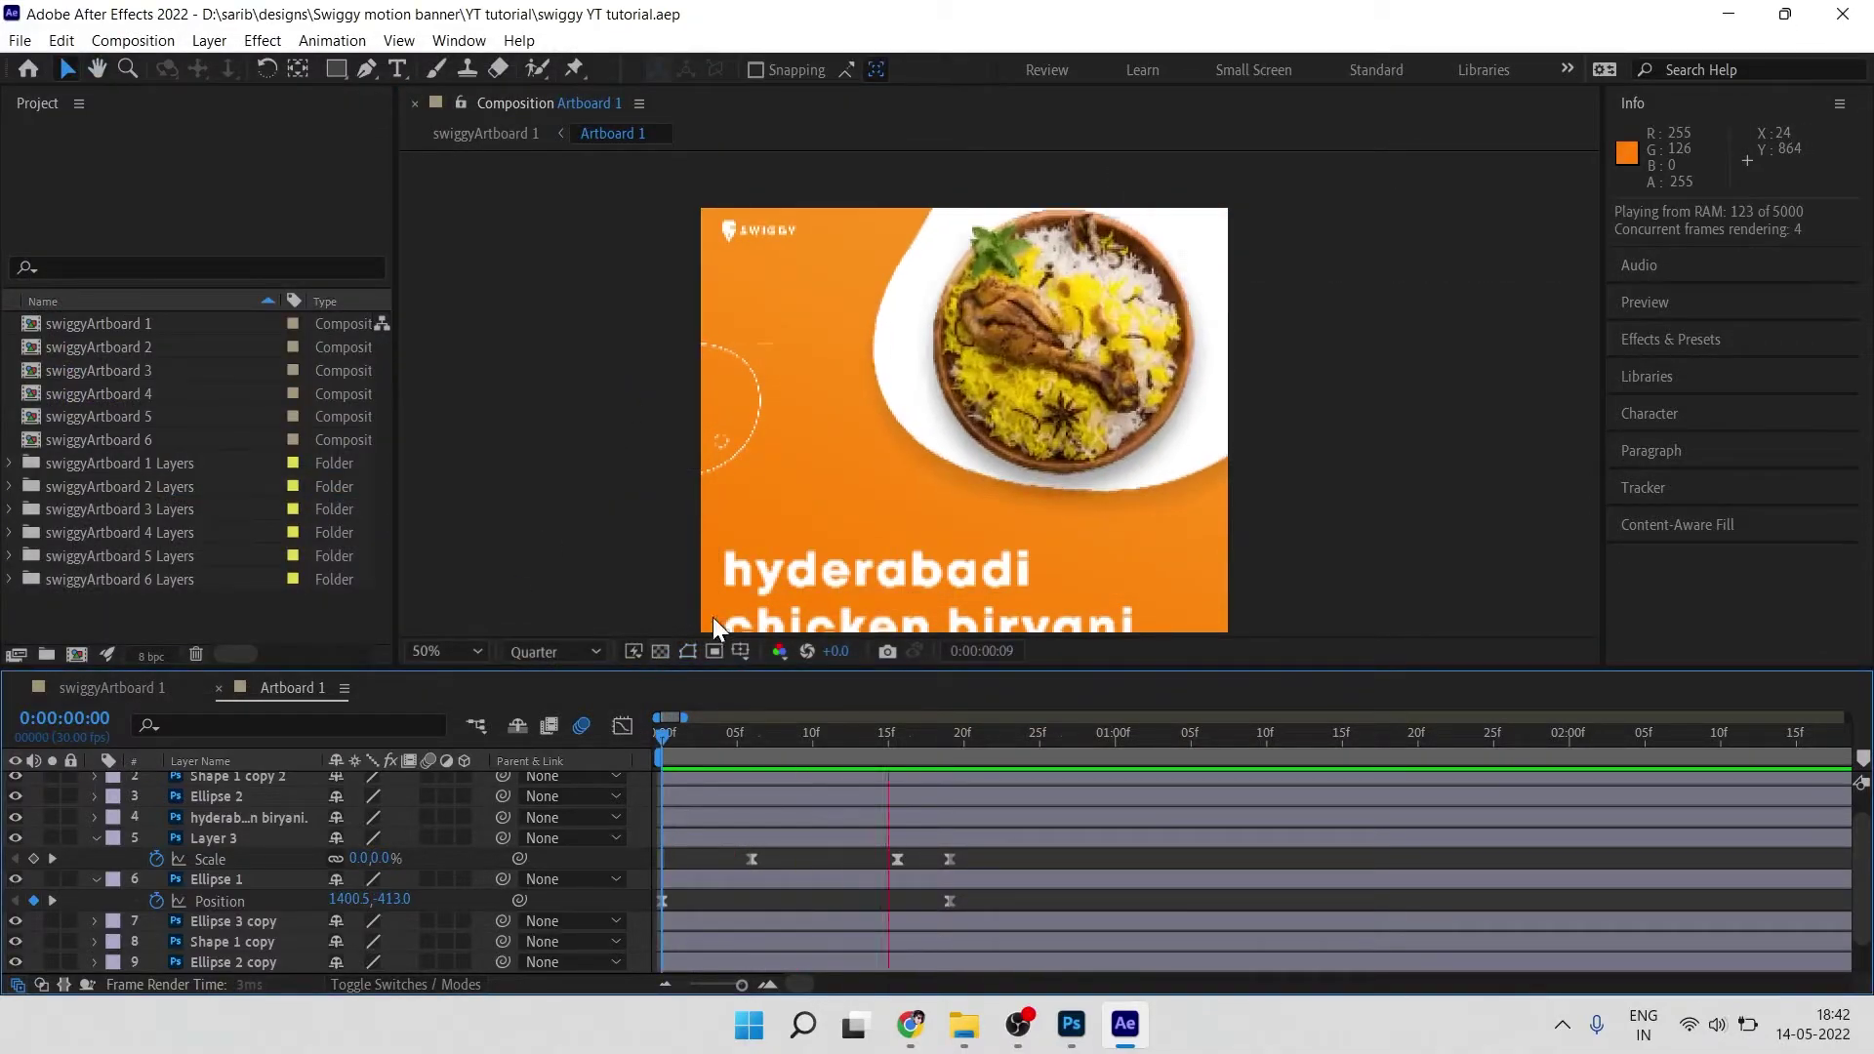
Step: Add a wiggle expression to the Rotation of the small plus shape, Shape 1 copy
{"action": "left_click_drag", "start_coordinate": [897, 595], "coordinate": [885, 539]}
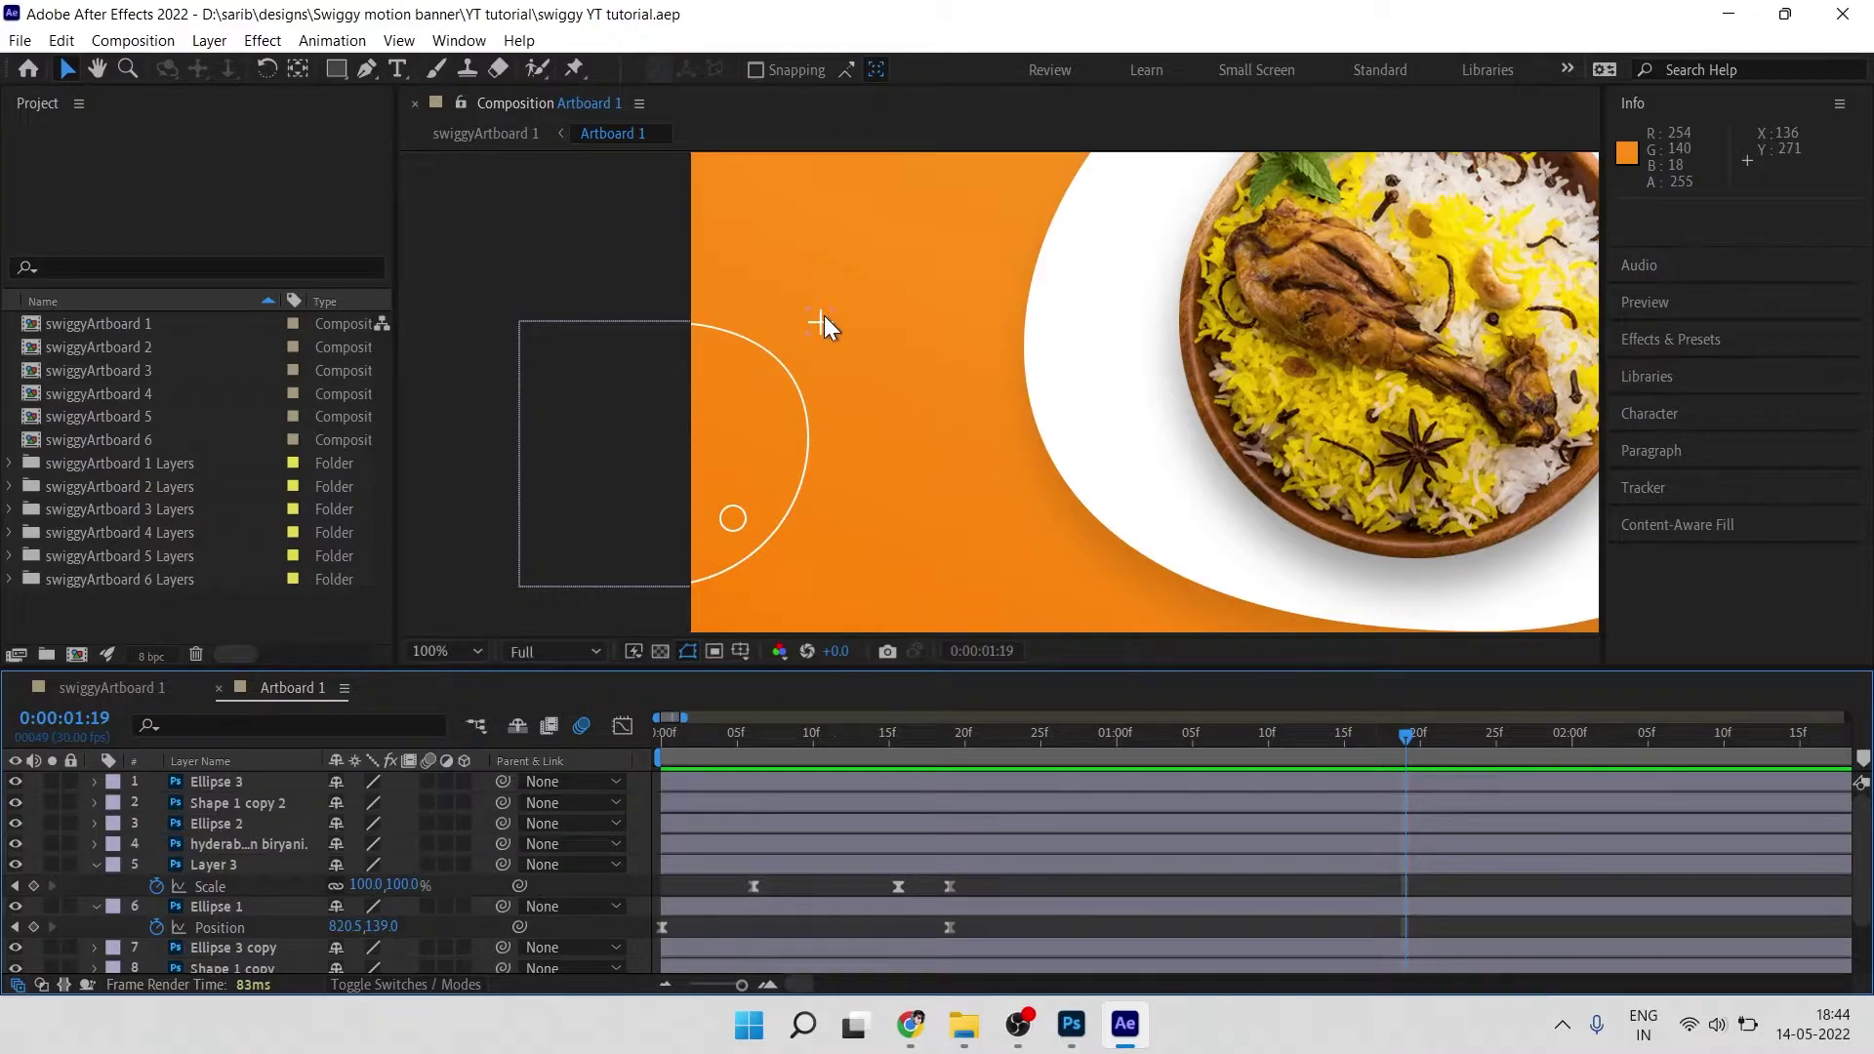
{"action": "left_click", "coordinate": [823, 318]}
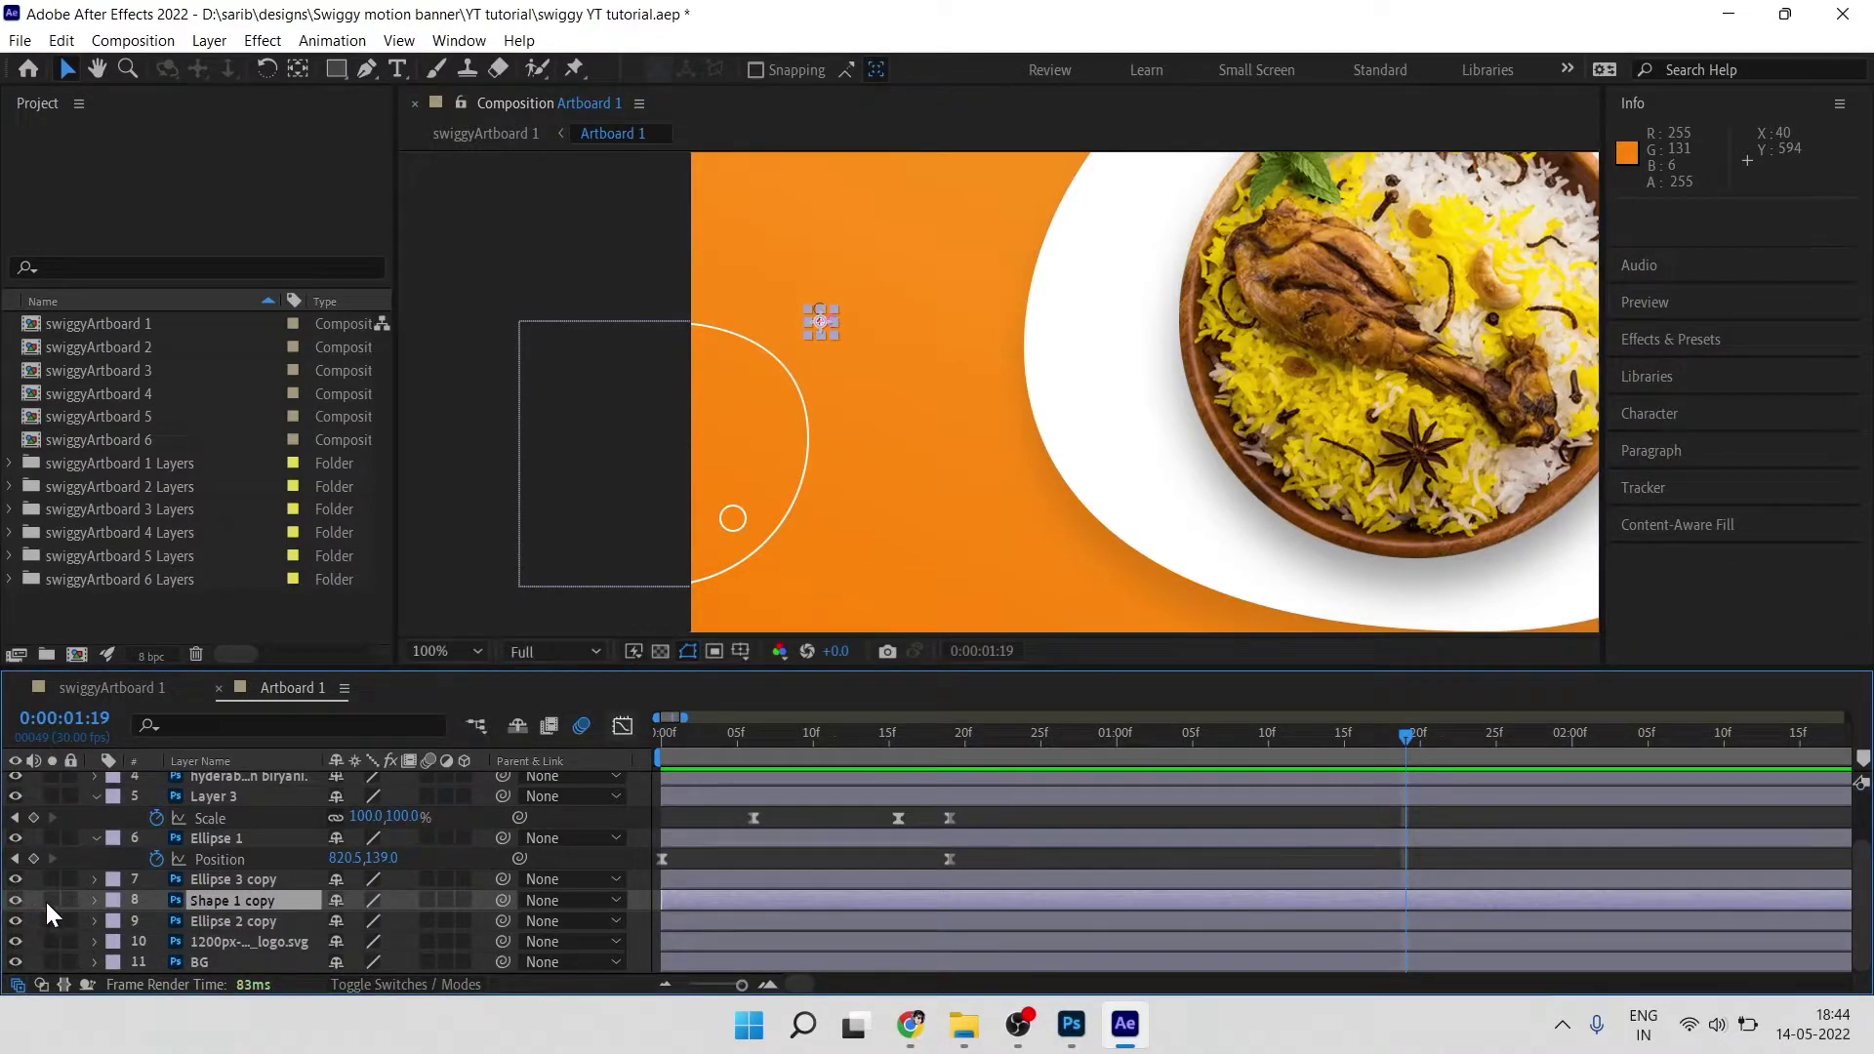
{"action": "key", "text": "alt+shift+r"}
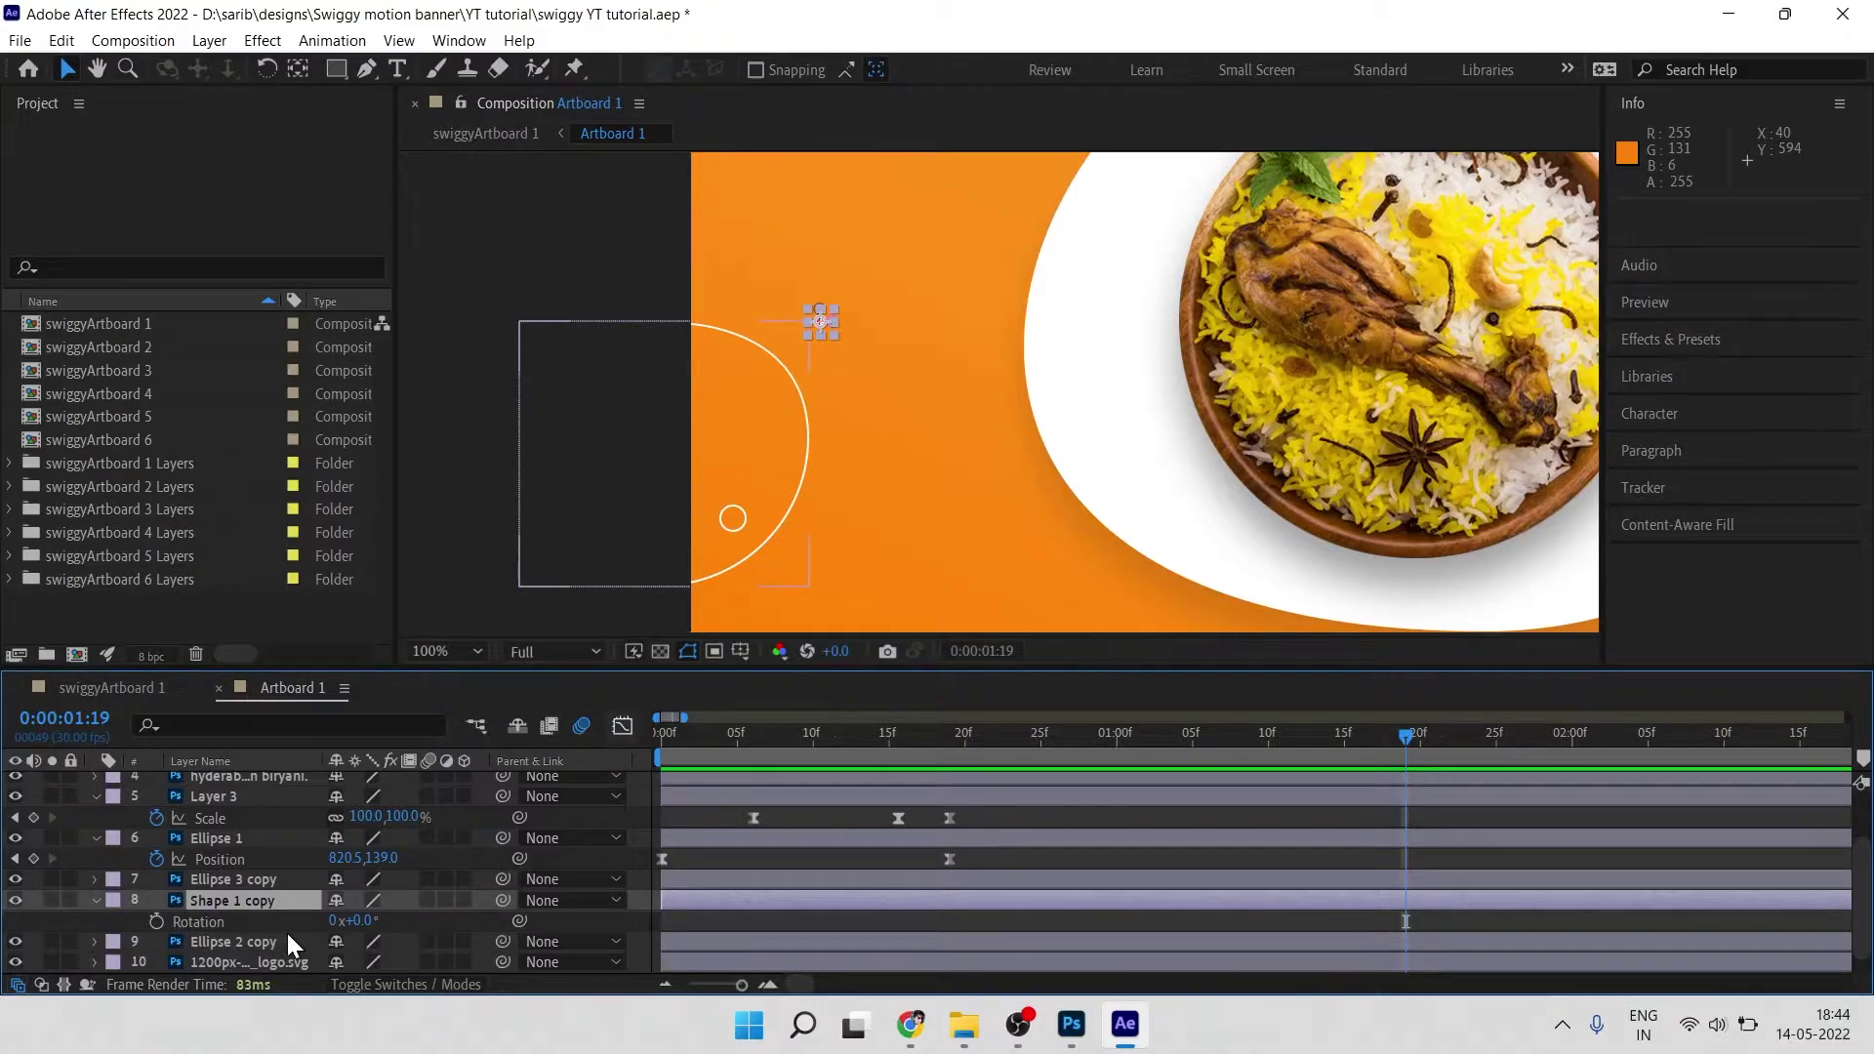
{"action": "left_click", "coordinate": [155, 921], "text": "alt"}
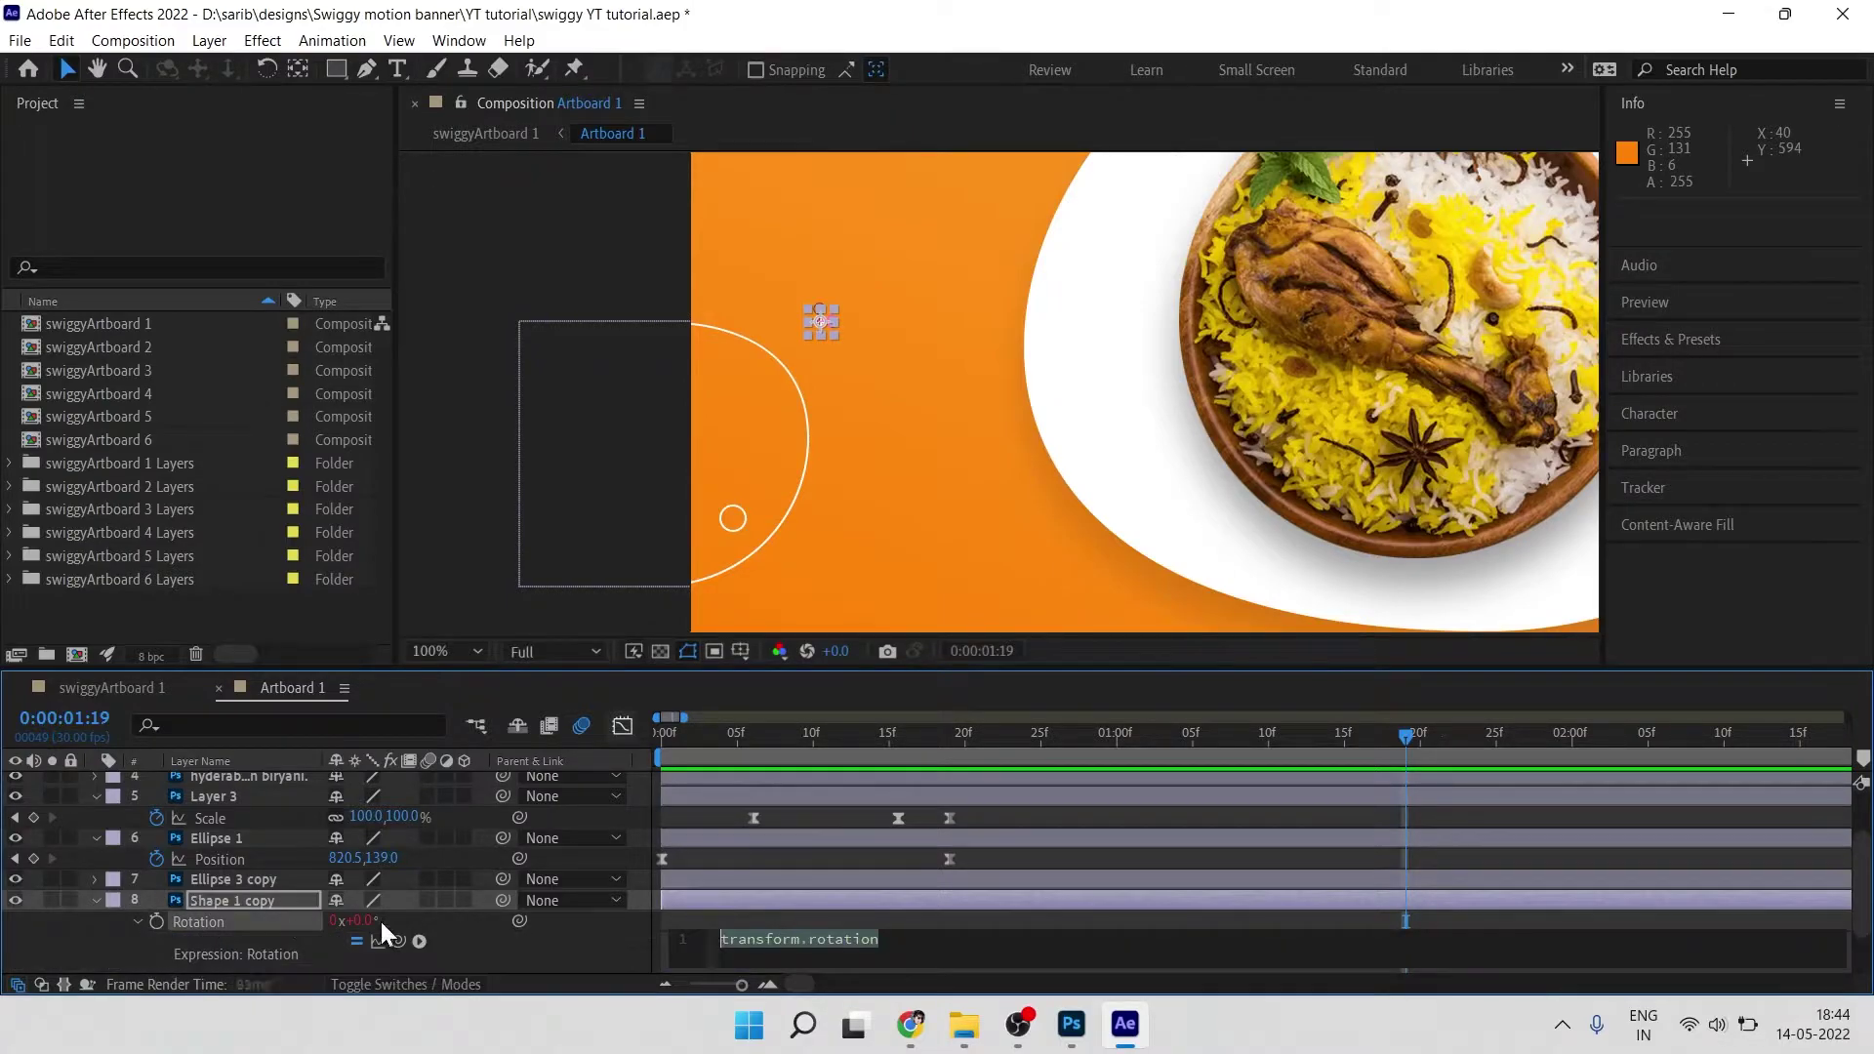
{"action": "type", "text": "wig"}
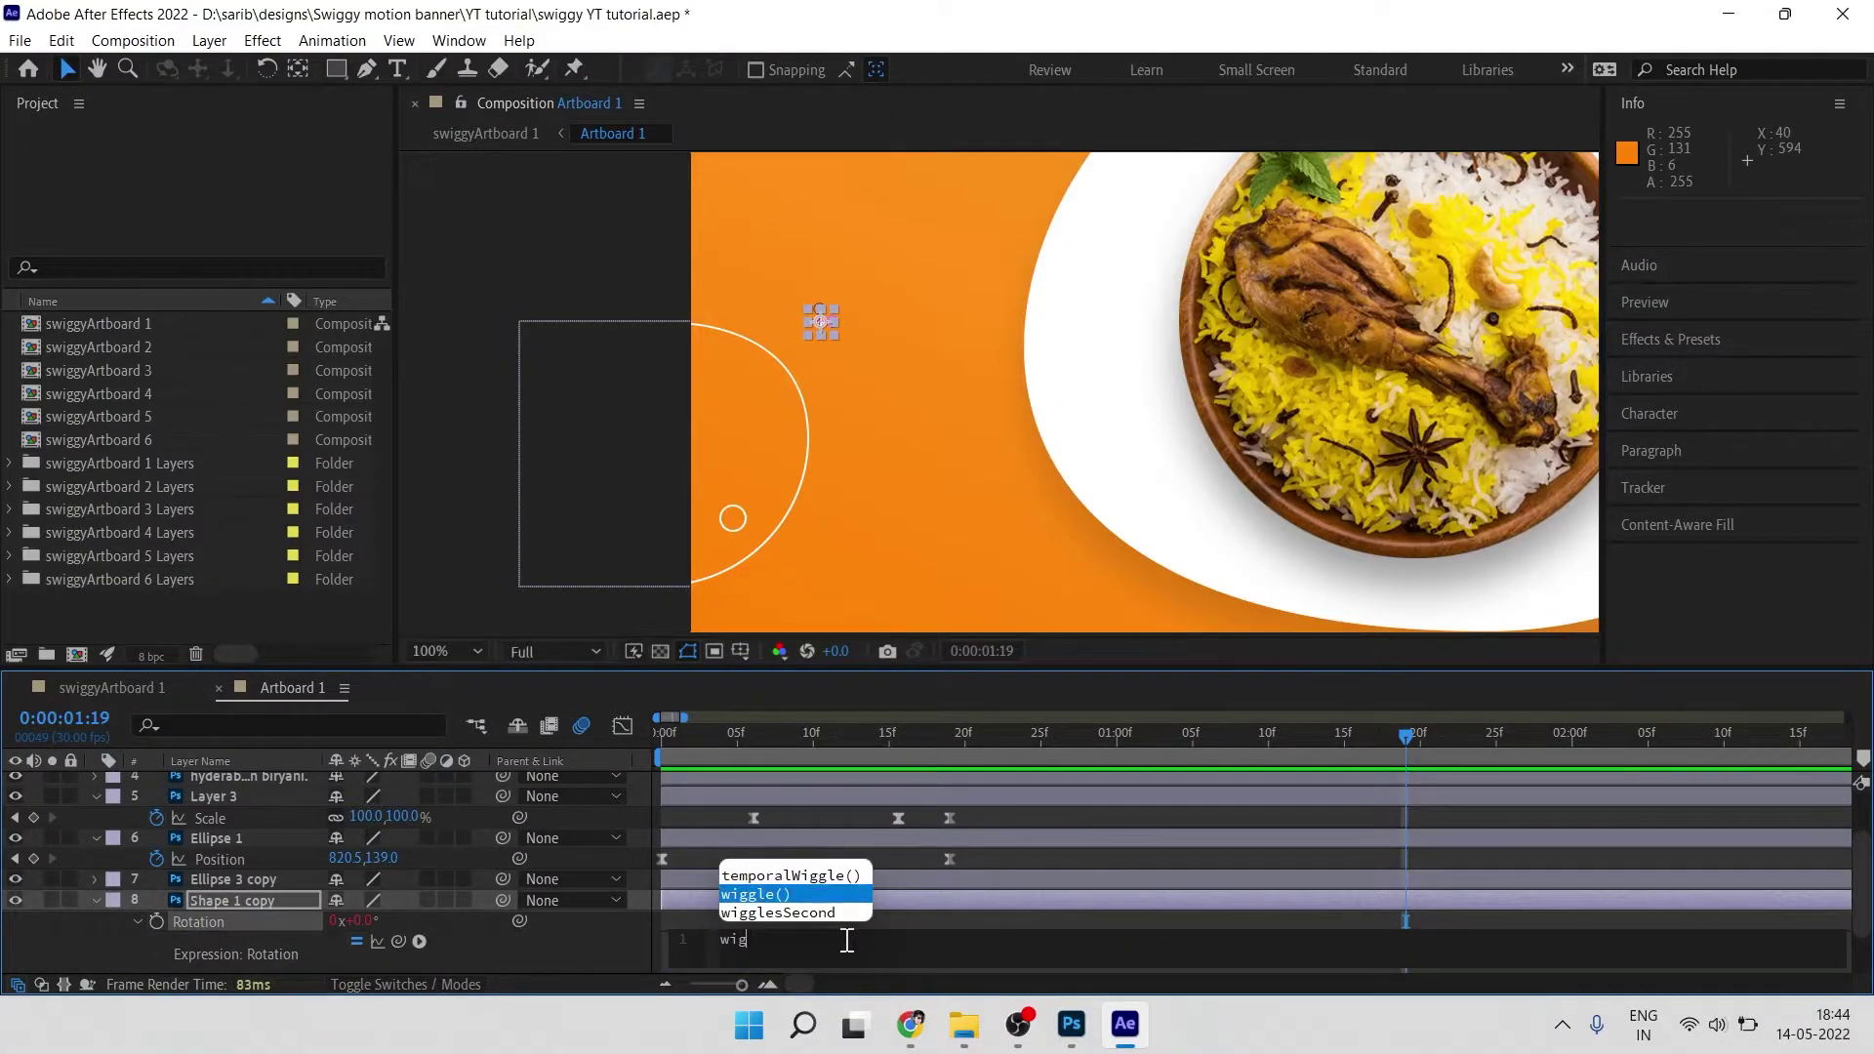
{"action": "key", "text": "Return"}
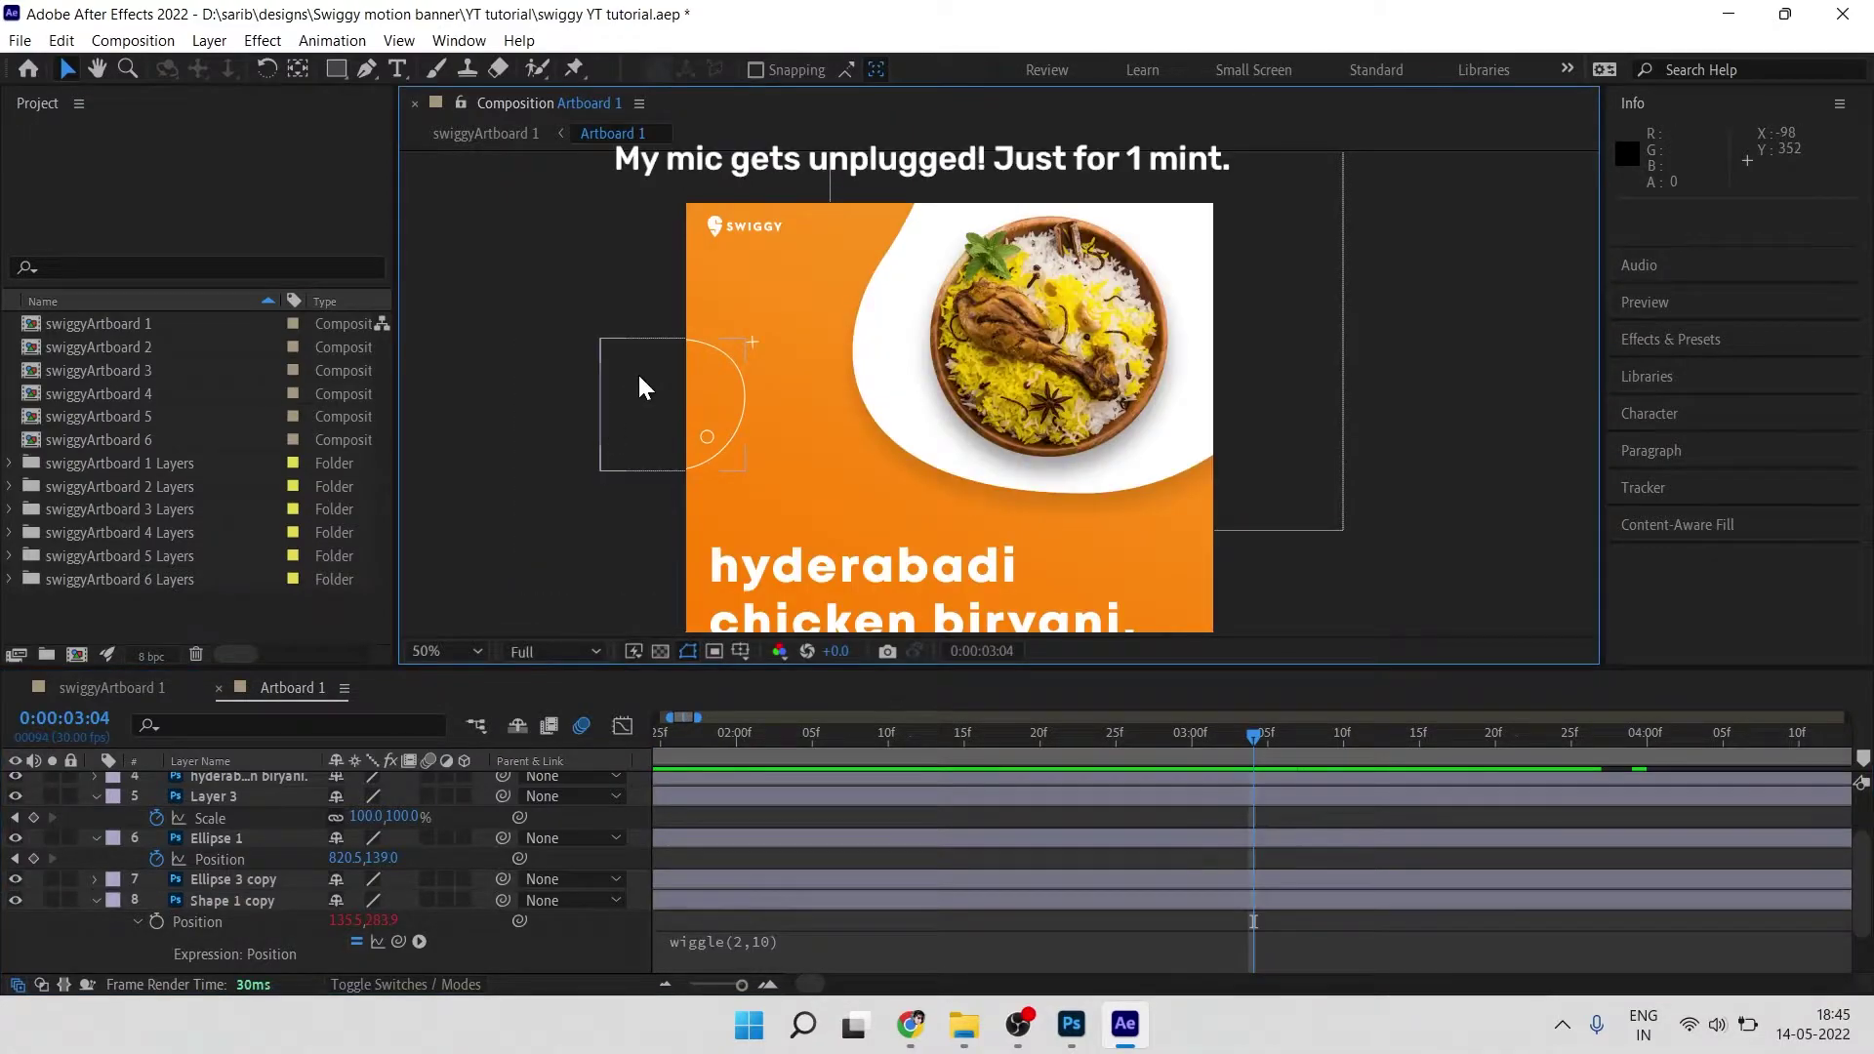
Step: Set a starting Rotation keyframe at 0:00 on the circle outline at the banner's left edge, Ellipse 2 copy
{"action": "left_click", "coordinate": [639, 388]}
{"action": "scroll", "coordinate": [277, 886], "scroll_direction": "down", "scroll_amount": 3}
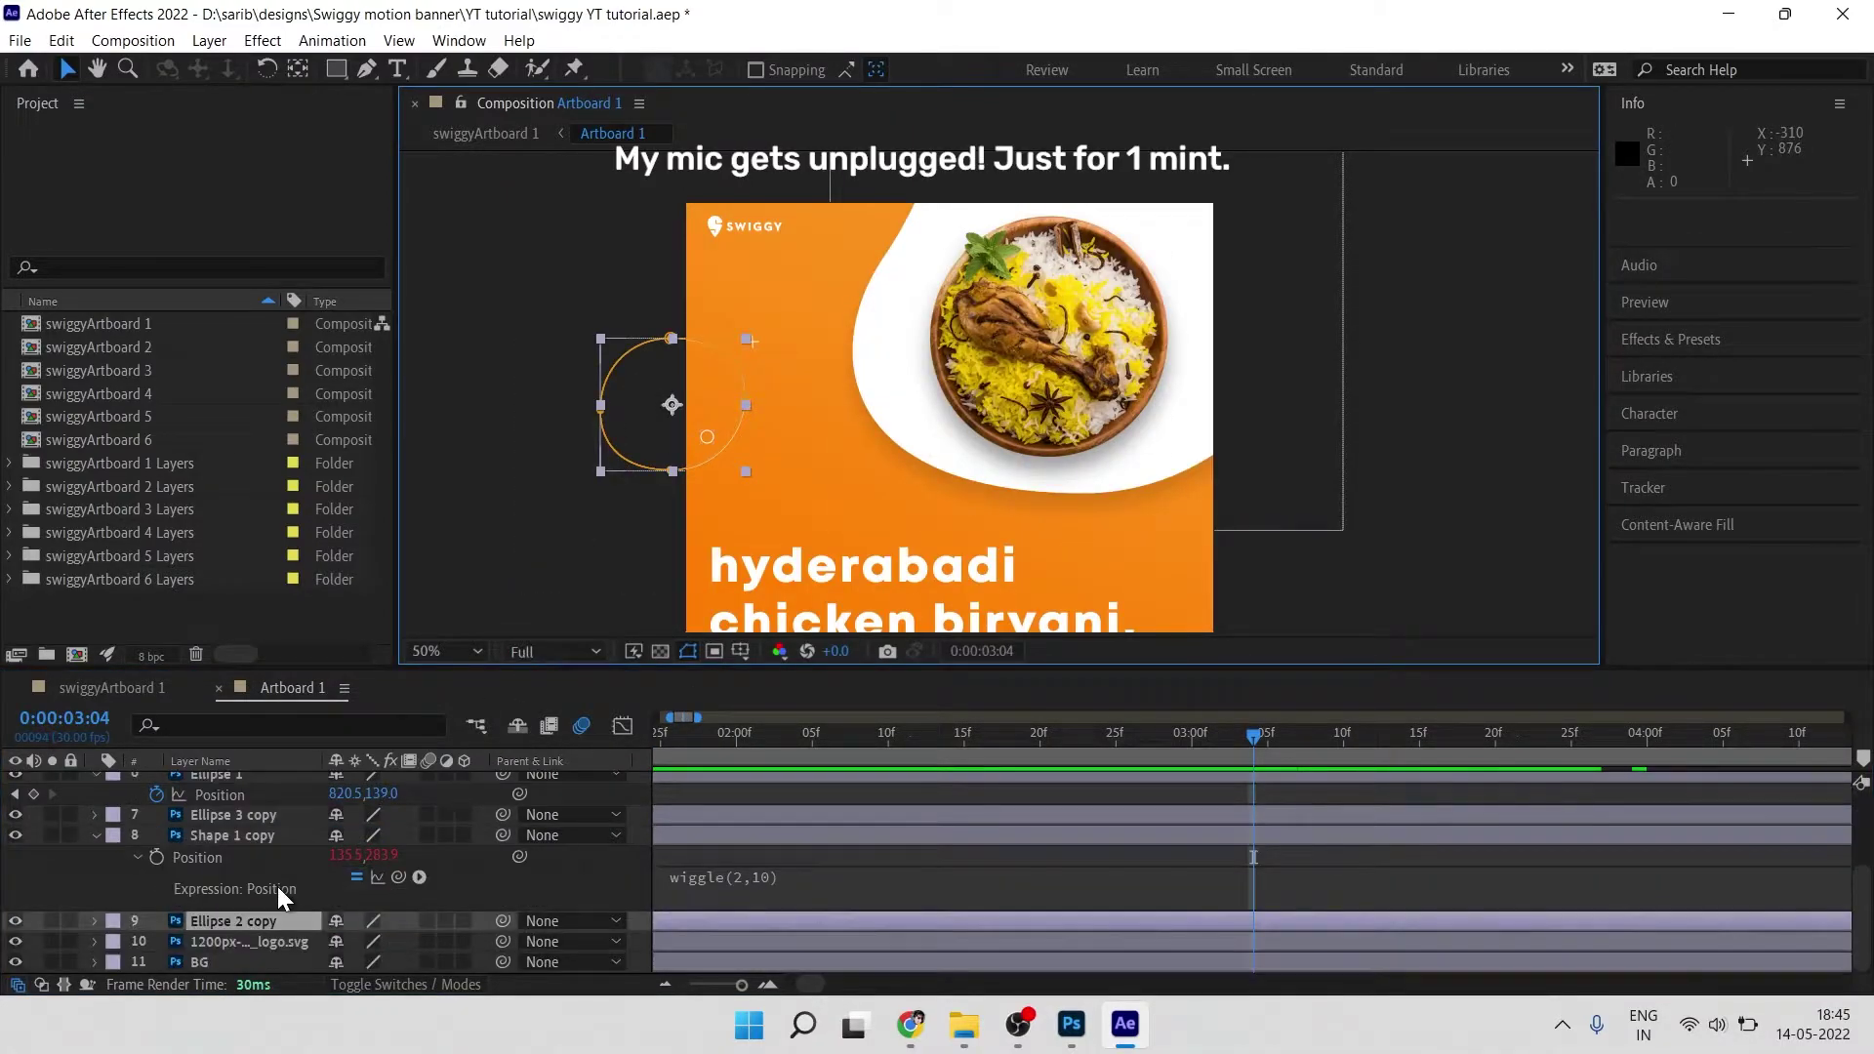
{"action": "key", "text": "r"}
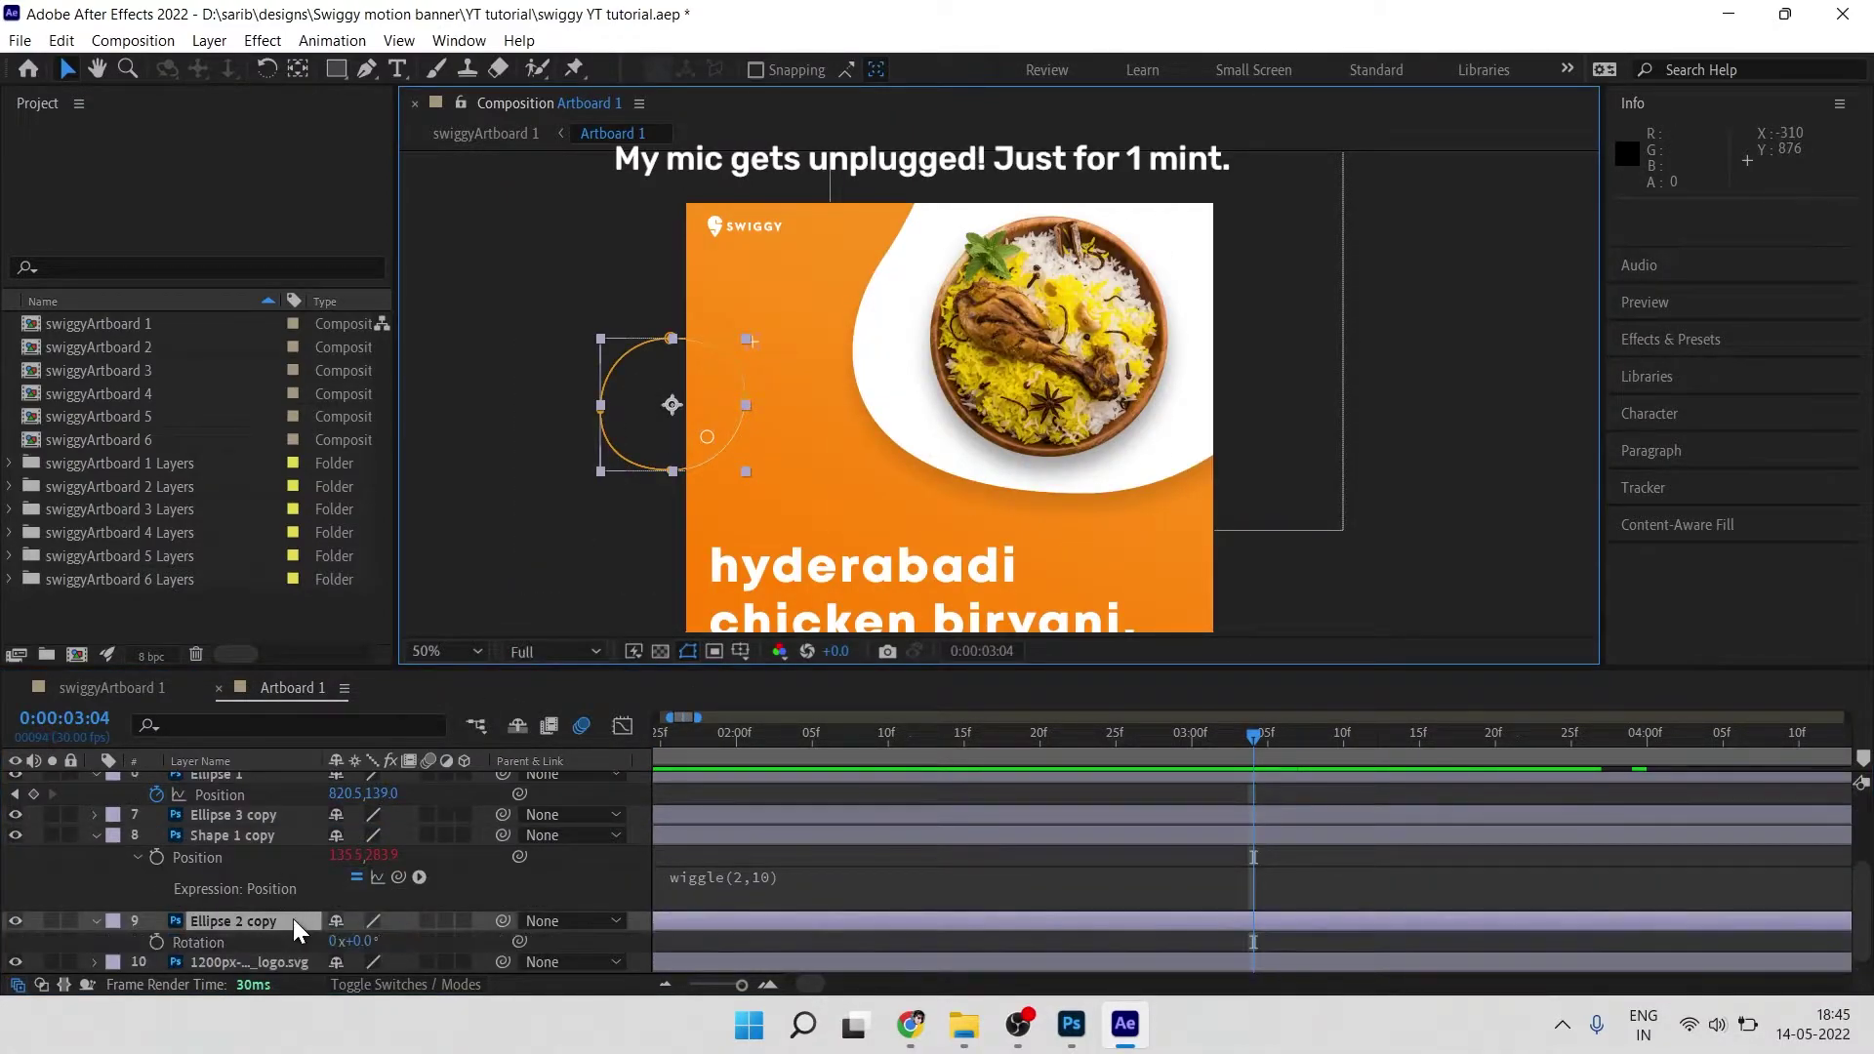
{"action": "left_click", "coordinate": [729, 749]}
{"action": "key", "text": "Home"}
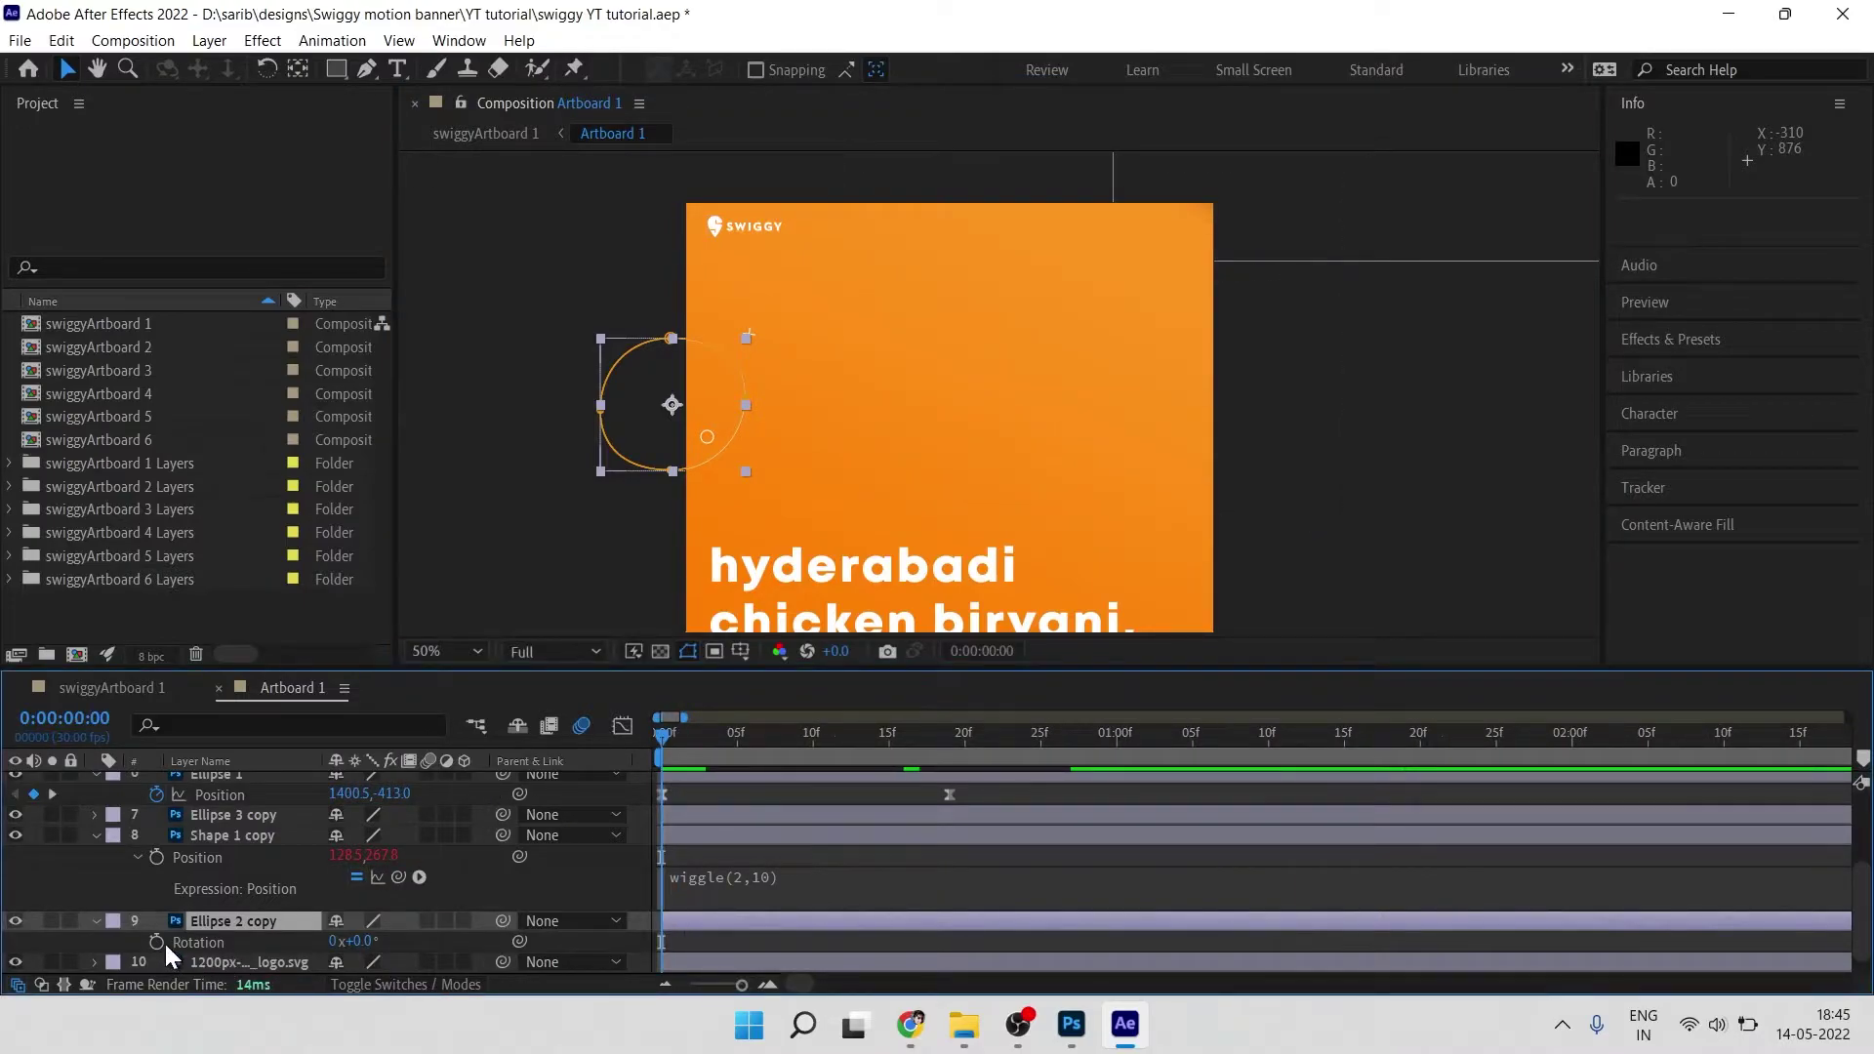
{"action": "left_click", "coordinate": [158, 942]}
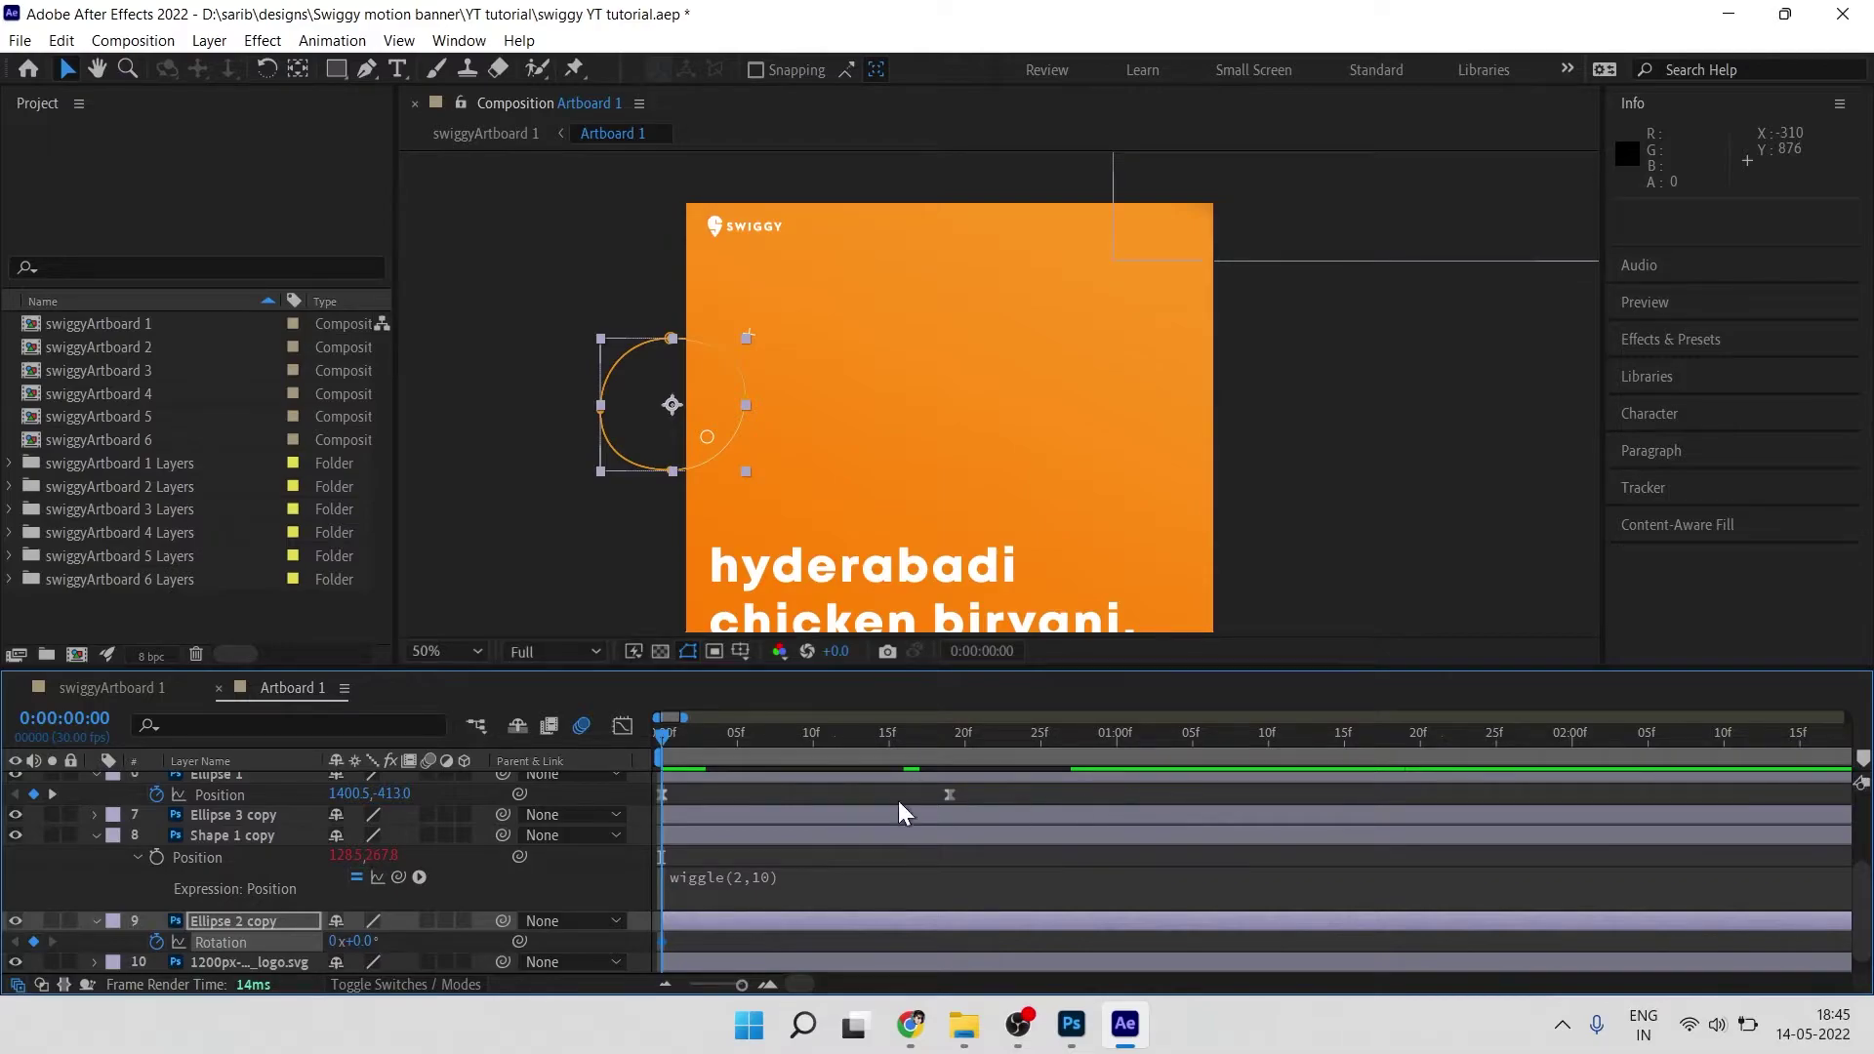
Step: Add a second Rotation keyframe to Ellipse 2 copy at 0:00:30:03 and preview the spin
{"action": "key", "text": "minus"}
{"action": "key", "text": "minus"}
{"action": "key", "text": "minus"}
{"action": "key", "text": "minus"}
{"action": "key", "text": "minus"}
{"action": "key", "text": "minus"}
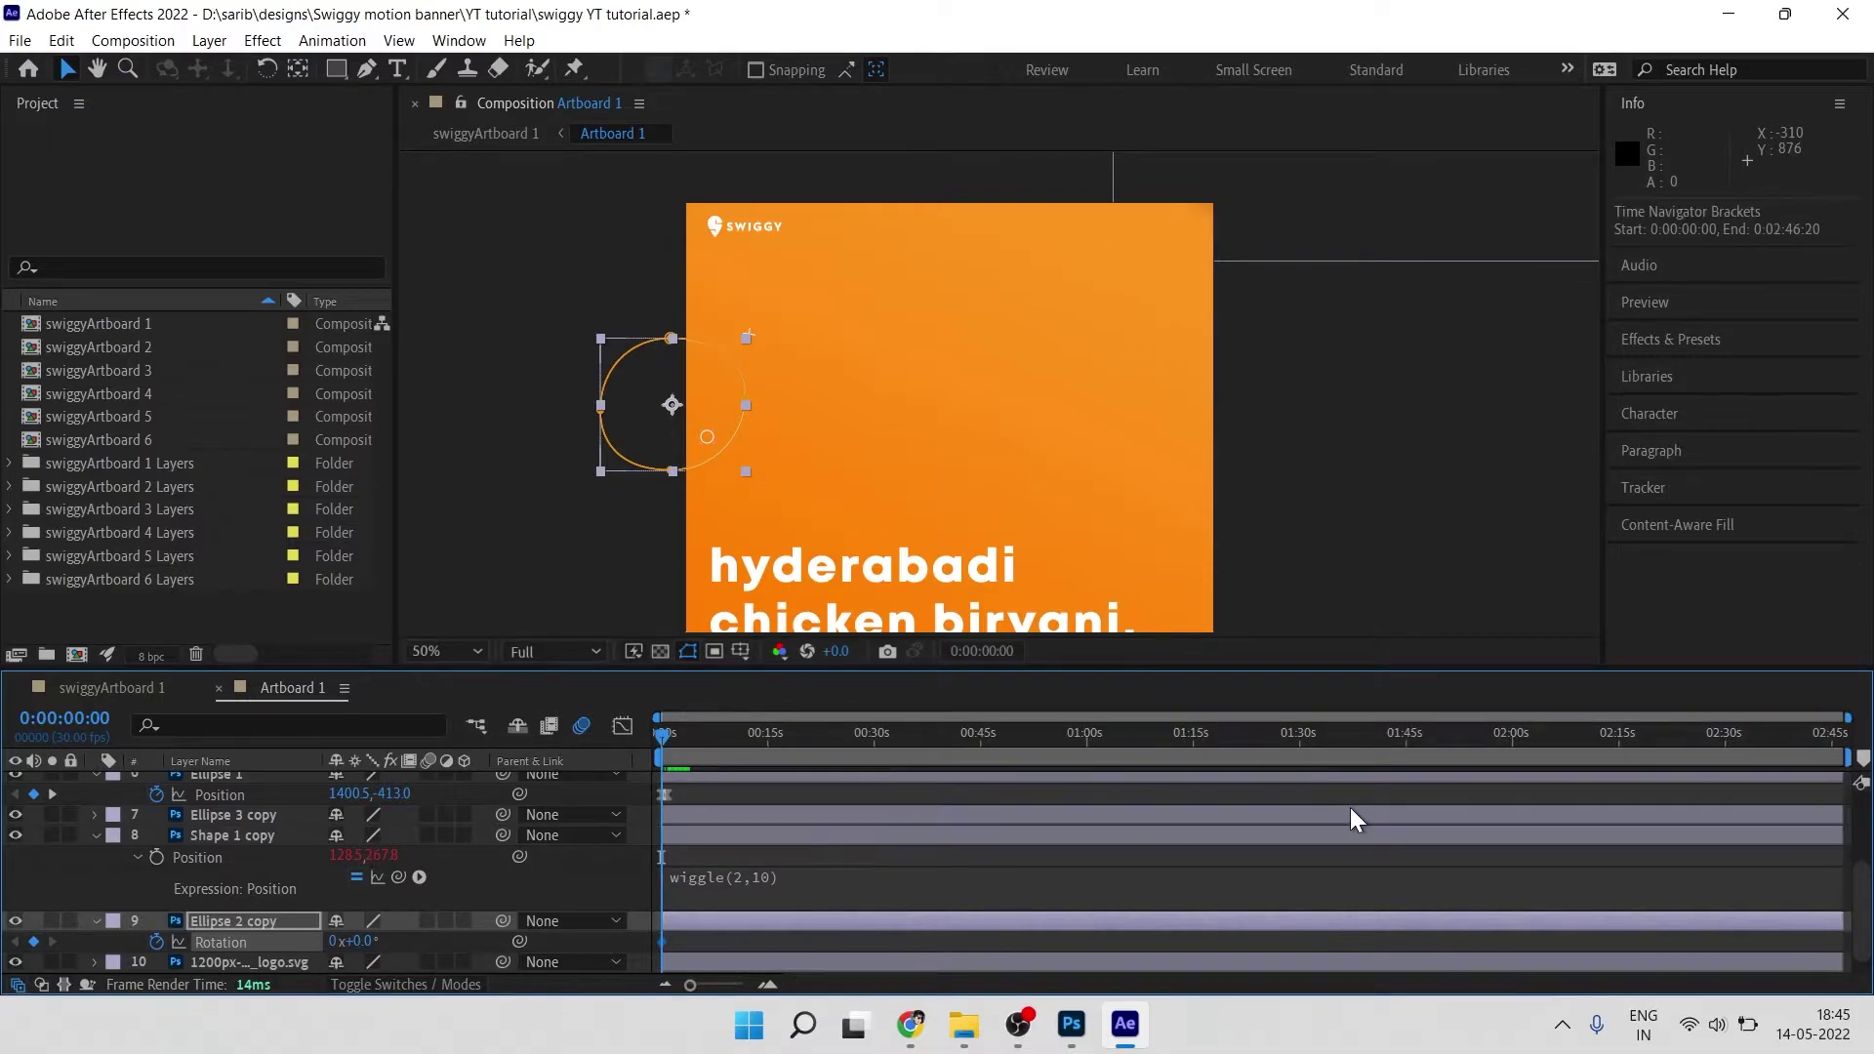
{"action": "left_click_drag", "start_coordinate": [1712, 741], "coordinate": [872, 770]}
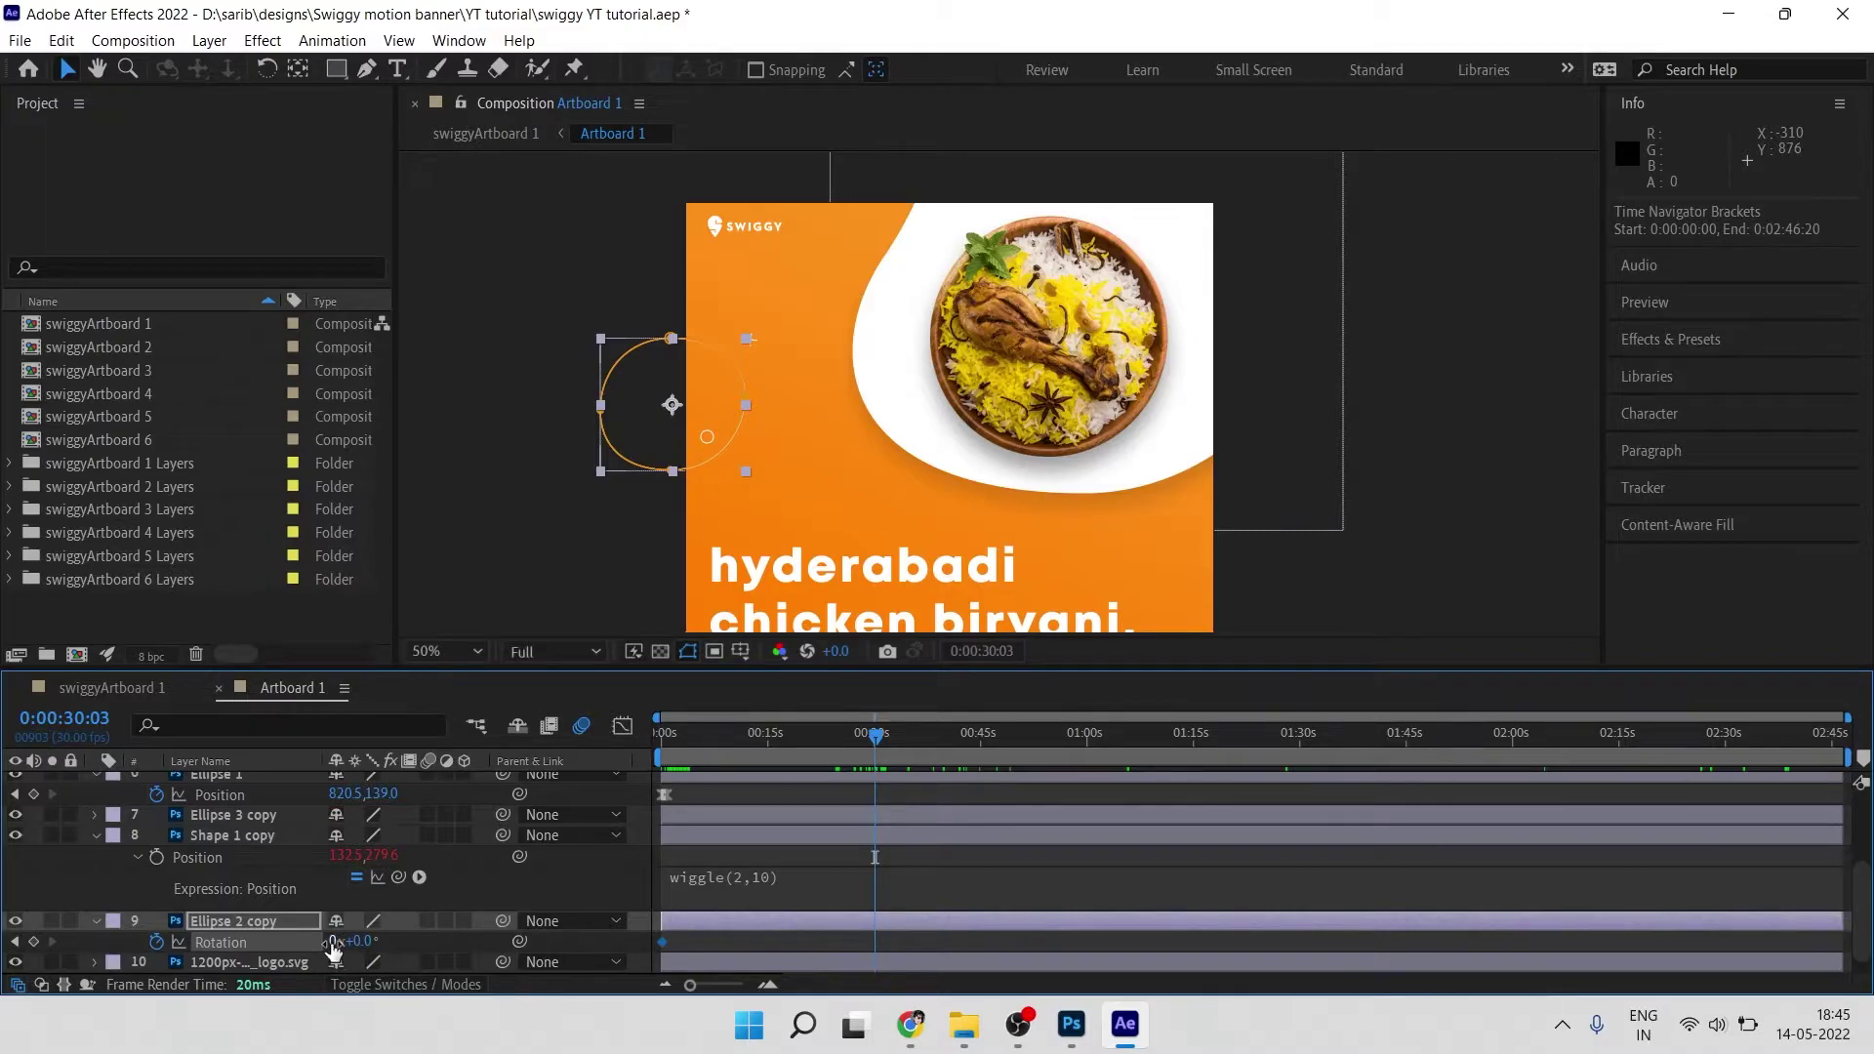
{"action": "left_click_drag", "start_coordinate": [346, 951], "coordinate": [503, 951]}
{"action": "left_click", "coordinate": [754, 761]}
{"action": "key", "text": "space"}
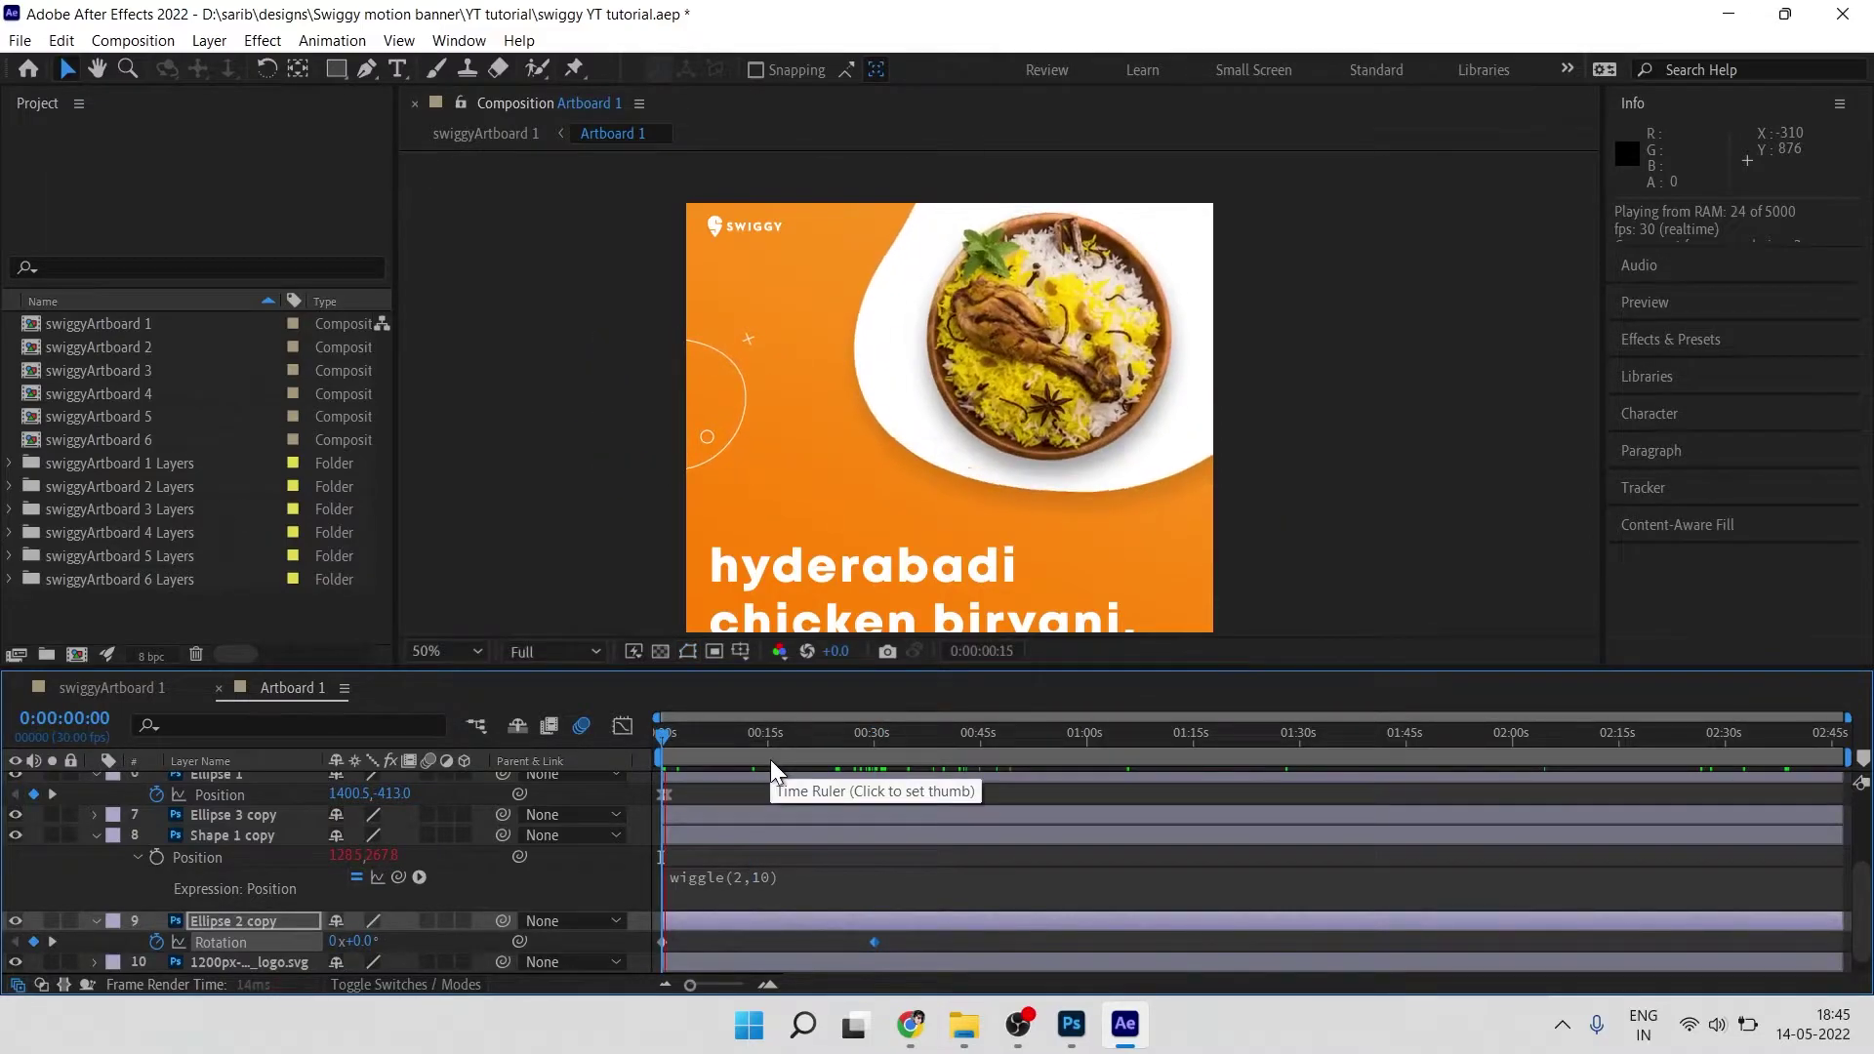
{"action": "key", "text": "space"}
Step: Set Ellipse 2 copy's second Rotation keyframe to 5 full revolutions and preview the faster spin
{"action": "left_click", "coordinate": [876, 751]}
{"action": "left_click", "coordinate": [333, 942]}
{"action": "type", "text": "5"}
{"action": "key", "text": "Return"}
{"action": "key", "text": "space"}
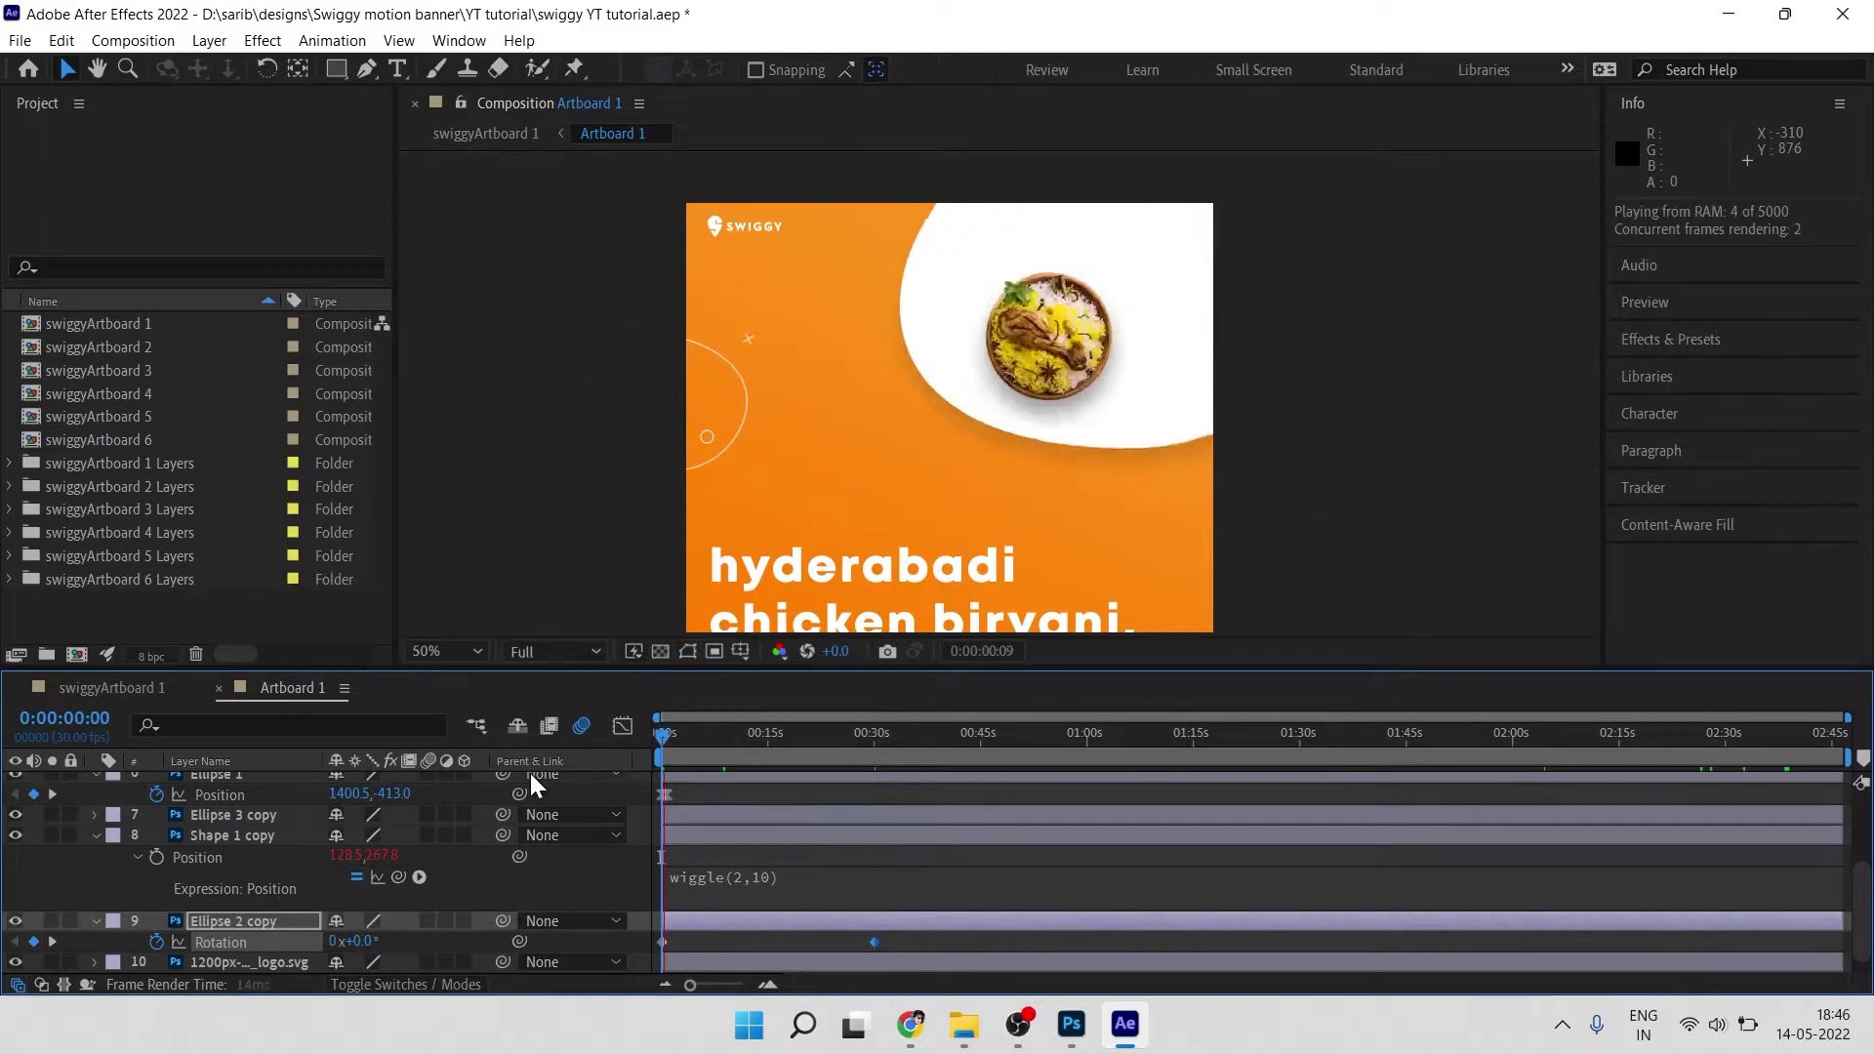
{"action": "key", "text": "space"}
Step: Keyframe the Rotation of the lower-right circle outline, Ellipse 2, starting at 0:00 and open its revolutions value for editing at 0:00:30:03
{"action": "left_click_drag", "start_coordinate": [804, 427], "coordinate": [635, 292]}
{"action": "left_click", "coordinate": [977, 554]}
{"action": "left_click", "coordinate": [977, 575]}
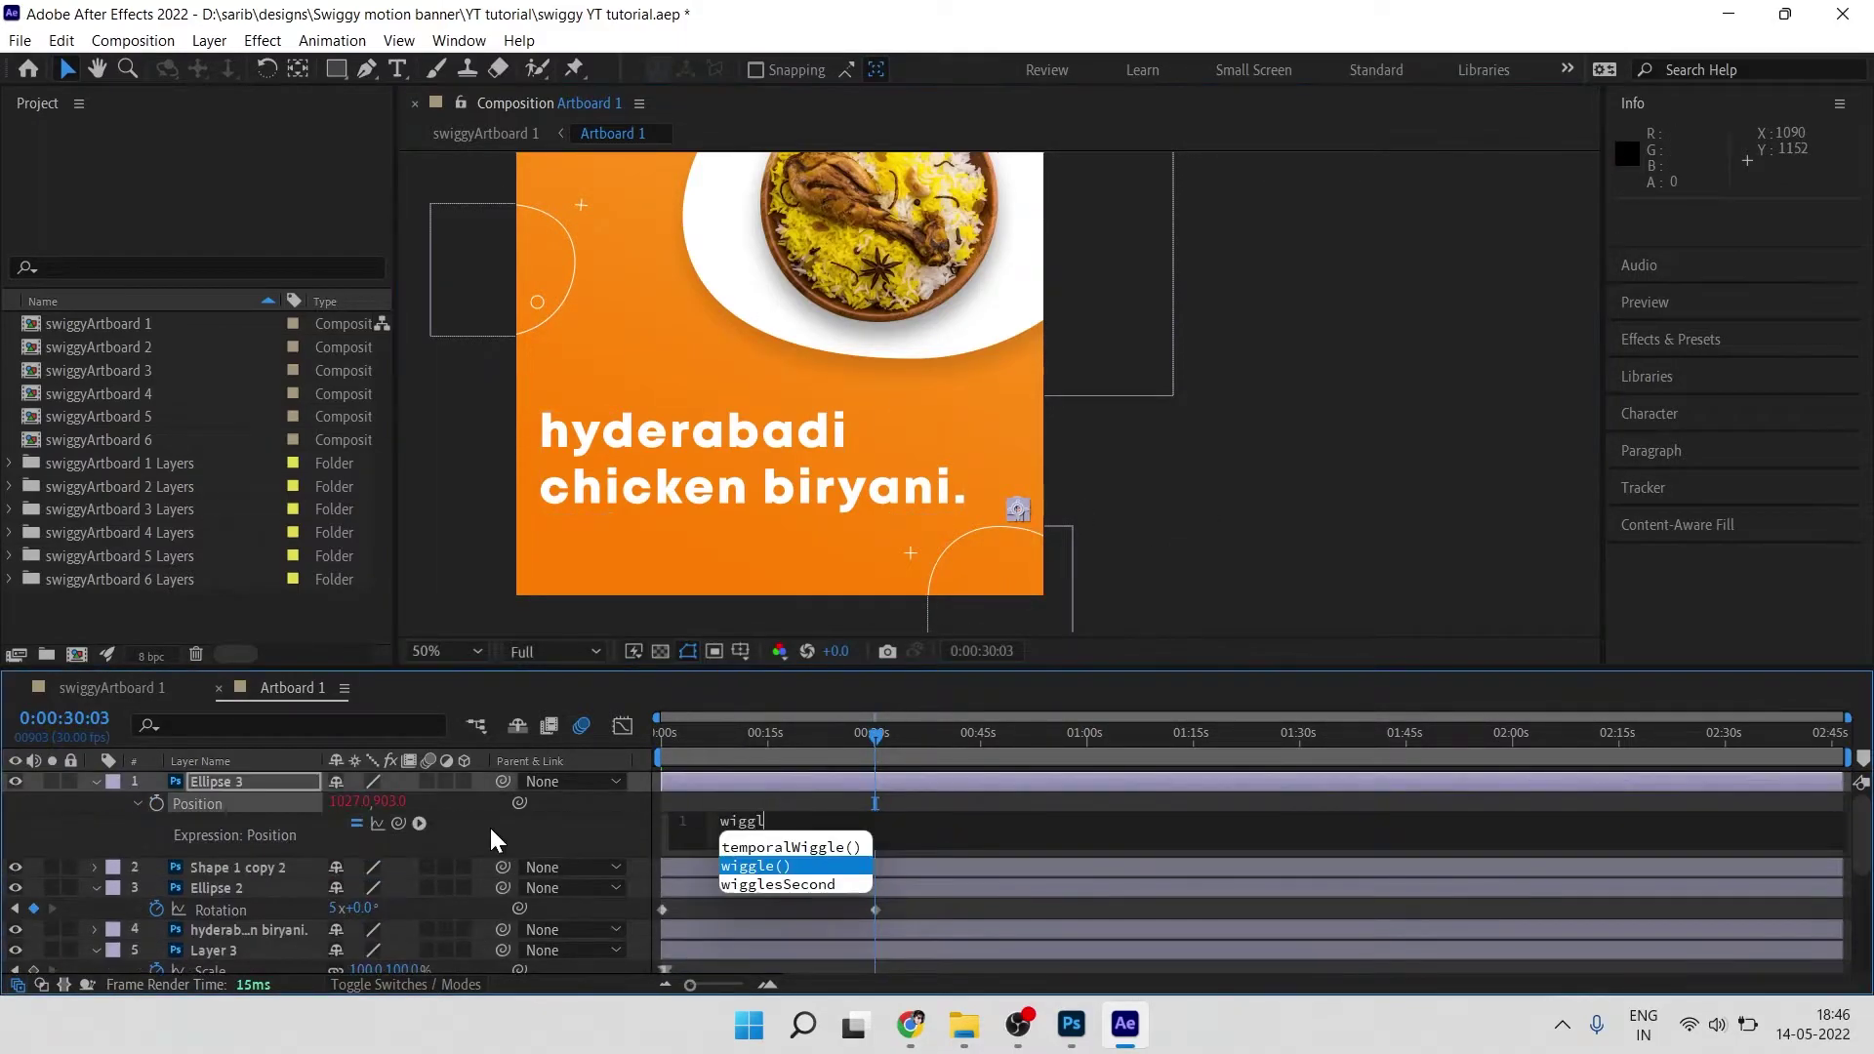
Step: Add the expression wiggle(2,10) to the Position of Ellipse 3 and Shape 1 copy 2, and preview the motion
{"action": "type", "text": "gle(2,10)"}
{"action": "type", "text": "w"}
{"action": "left_click", "coordinate": [156, 888], "text": "alt"}
{"action": "type", "text": "wiggle(2,10)"}
{"action": "left_click", "coordinate": [800, 793]}
{"action": "key", "text": "p"}
{"action": "left_click", "coordinate": [156, 888], "text": "alt"}
{"action": "type", "text": "wiggle(2,10)"}
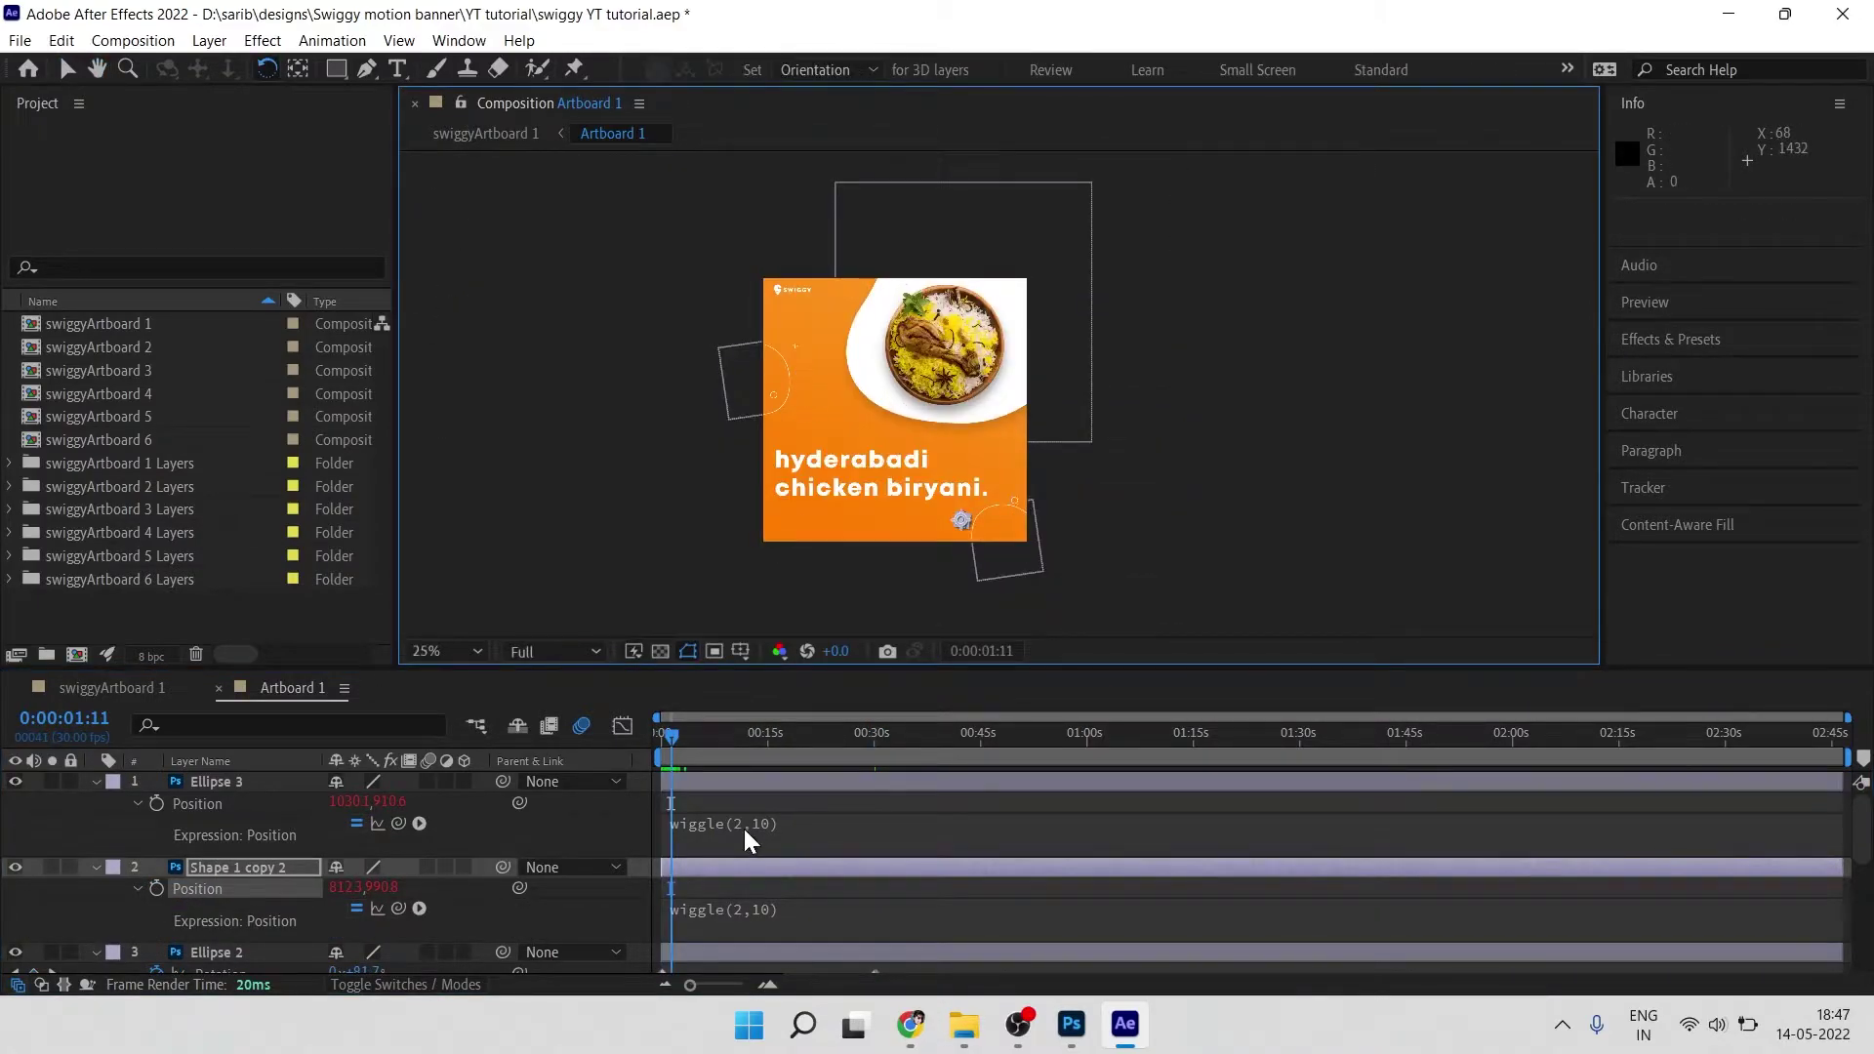
{"action": "left_click", "coordinate": [641, 748]}
{"action": "key", "text": "space"}
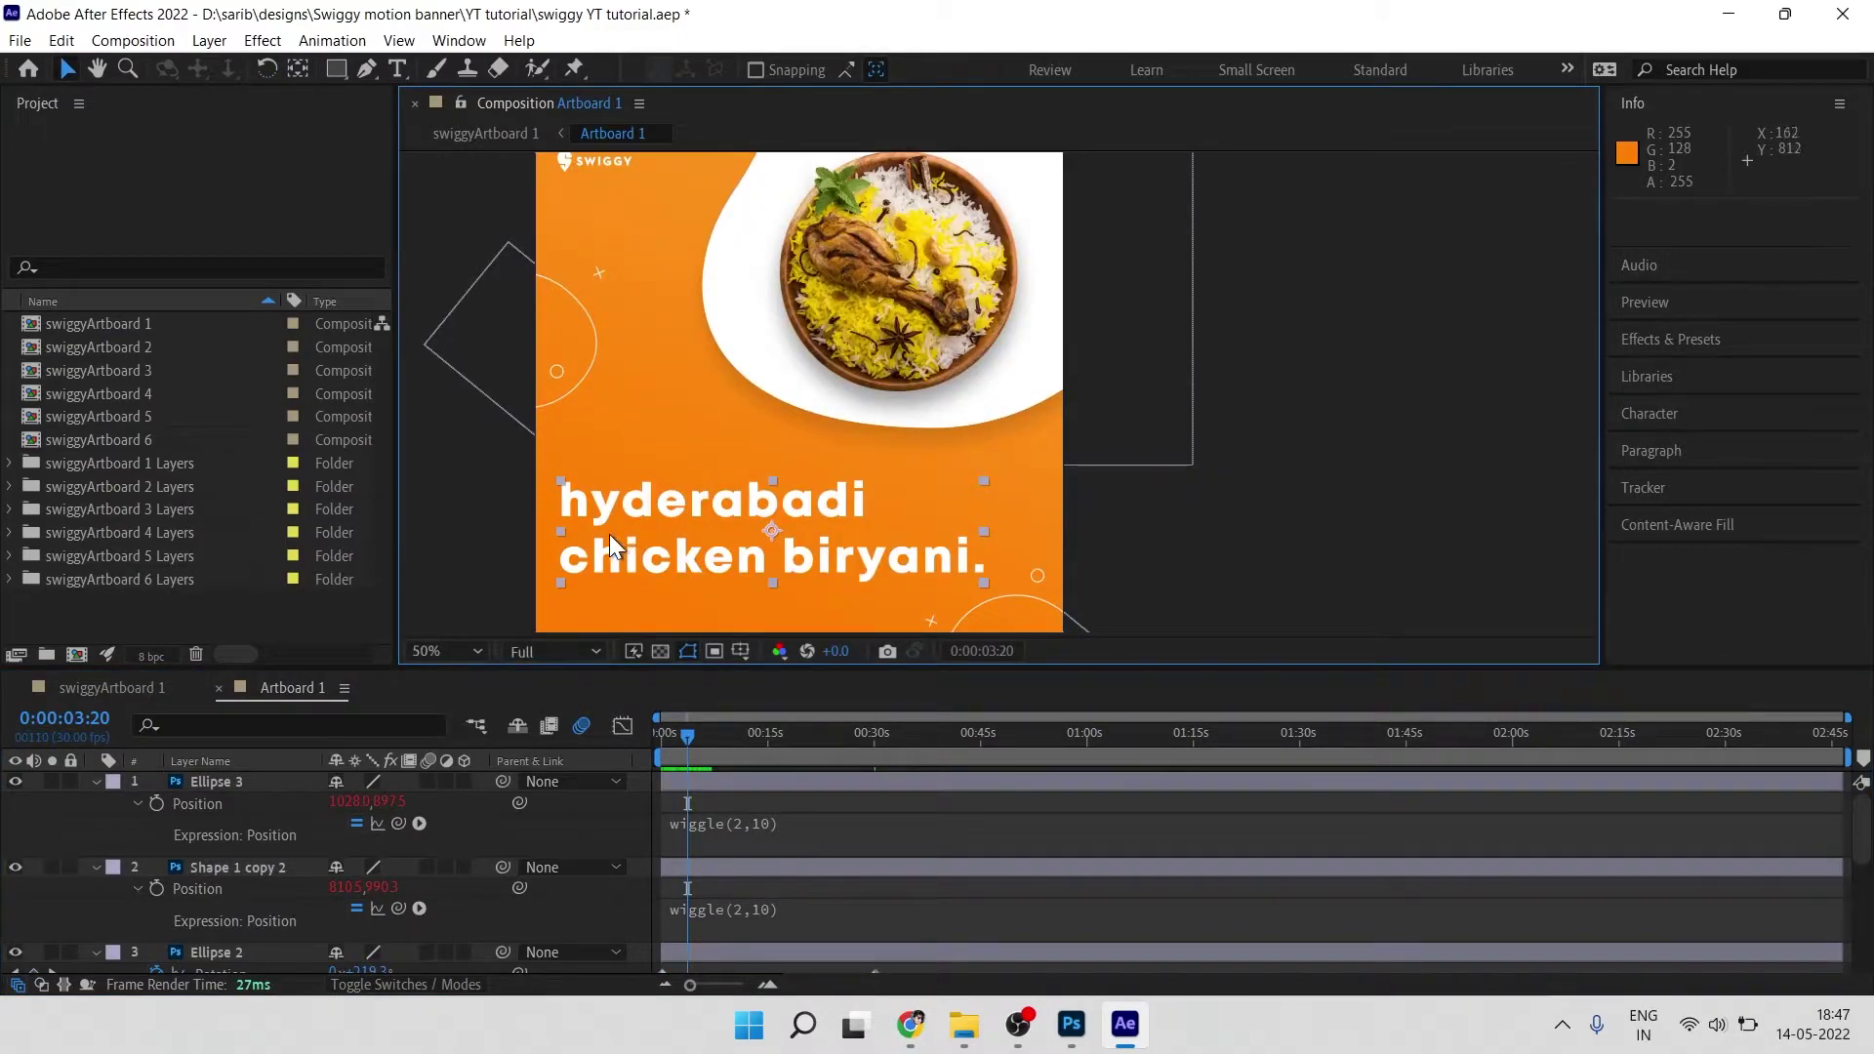
Step: Collapse the revealed properties of all layers in the Artboard 1 timeline
{"action": "left_click", "coordinate": [248, 788]}
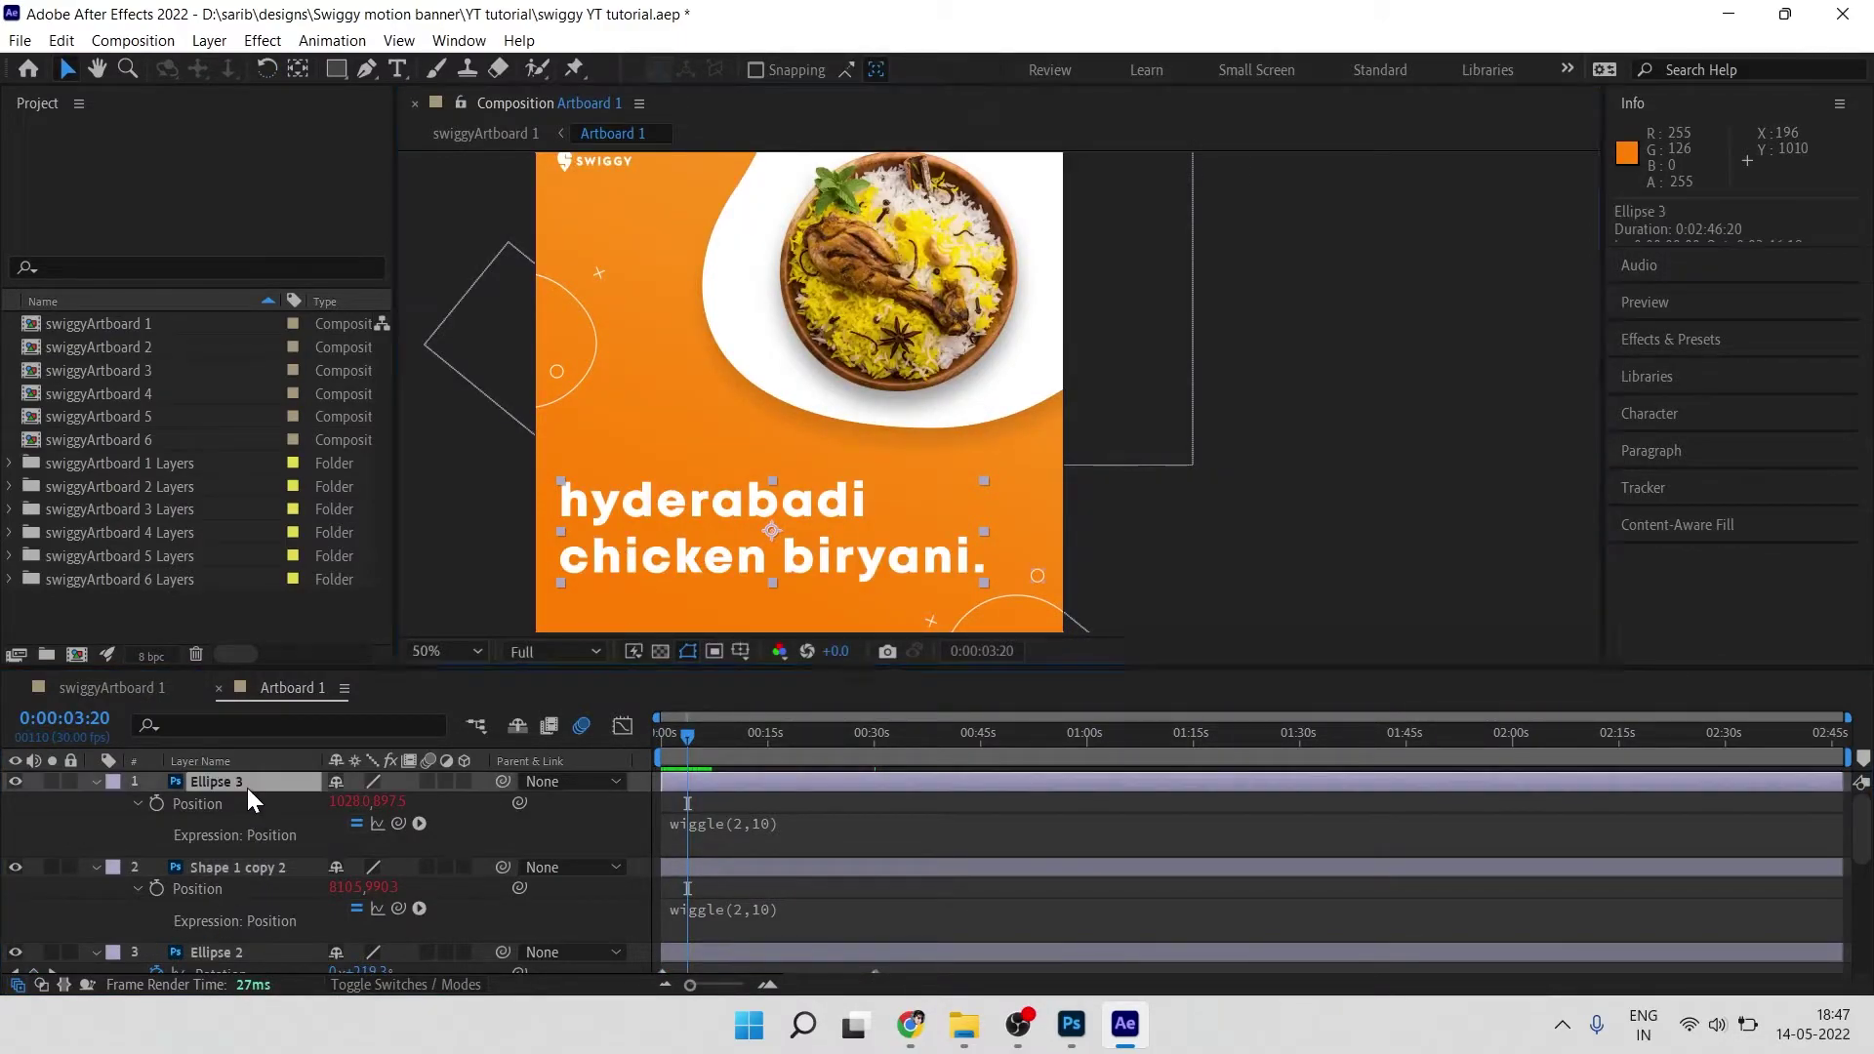
{"action": "key", "text": "ctrl+a"}
{"action": "key", "text": "u"}
{"action": "left_click", "coordinate": [1093, 585]}
Step: Select the headline layer and search the effects and presets for "char", showing the full list of Animate In text presets
{"action": "left_click", "coordinate": [675, 534]}
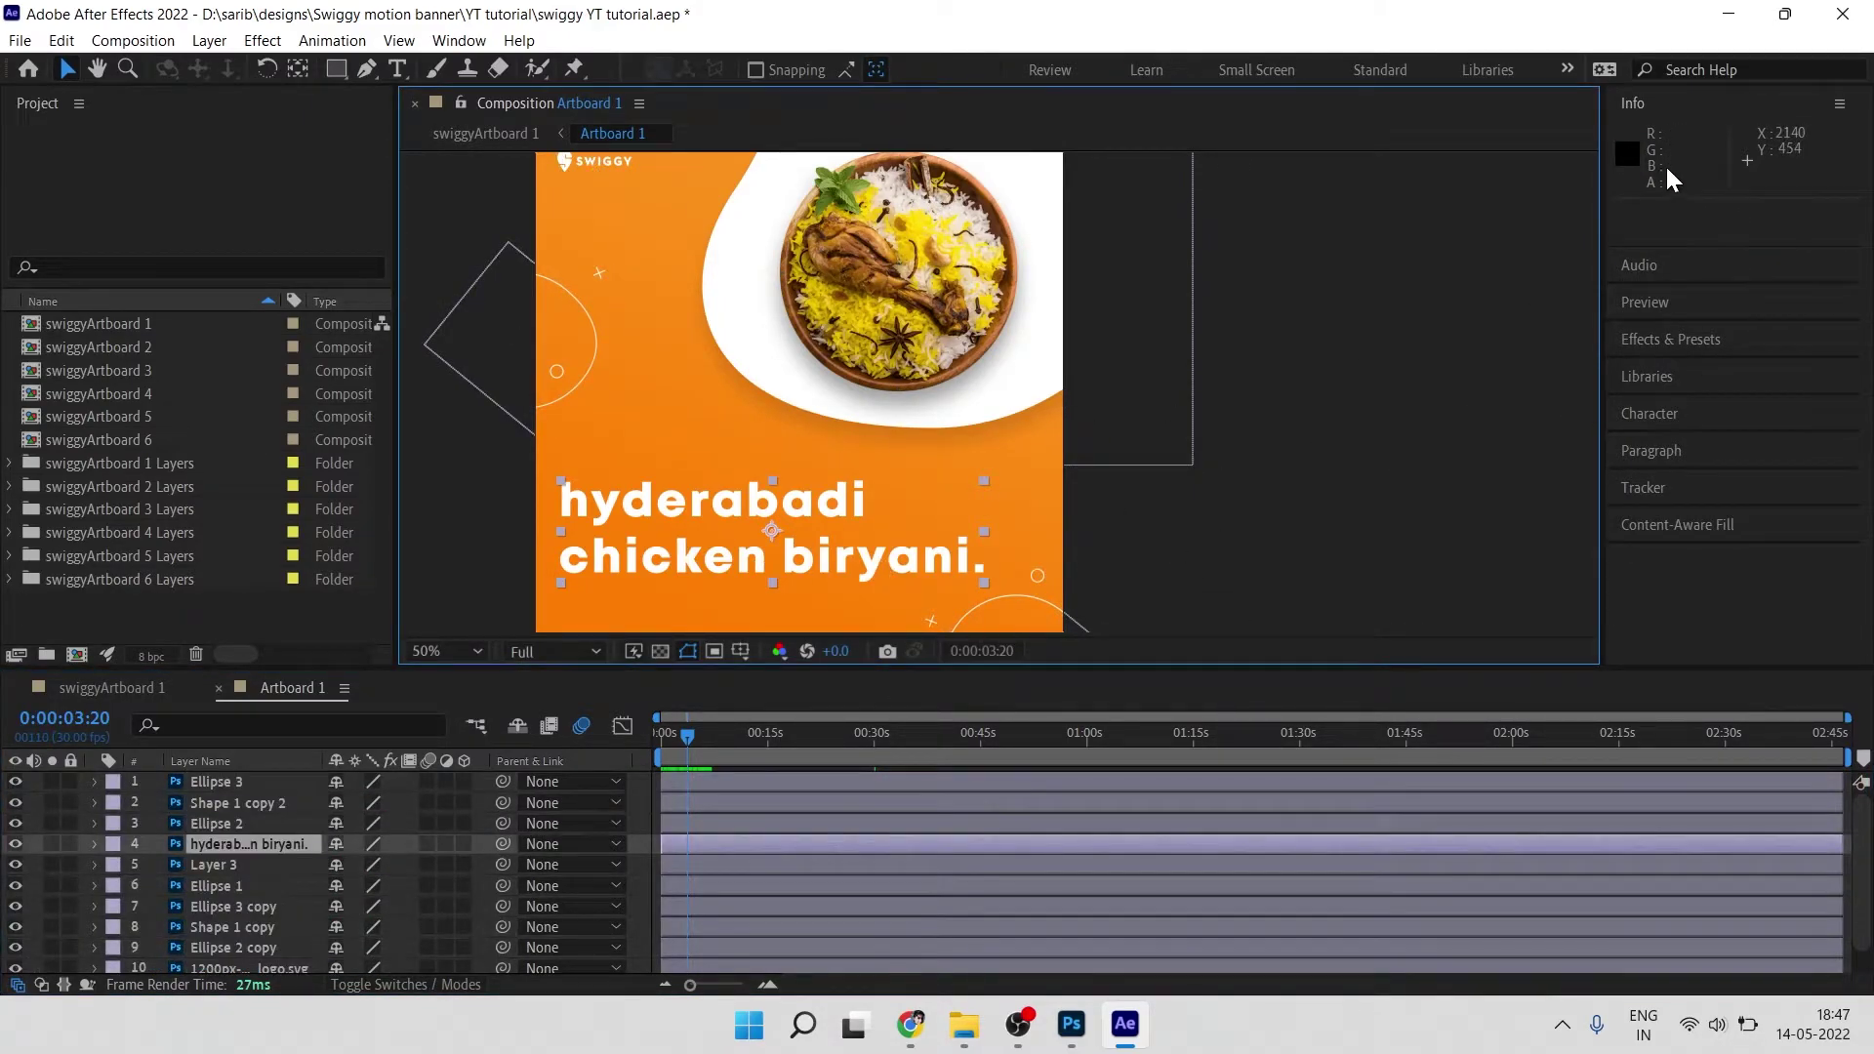
{"action": "left_click", "coordinate": [1664, 340]}
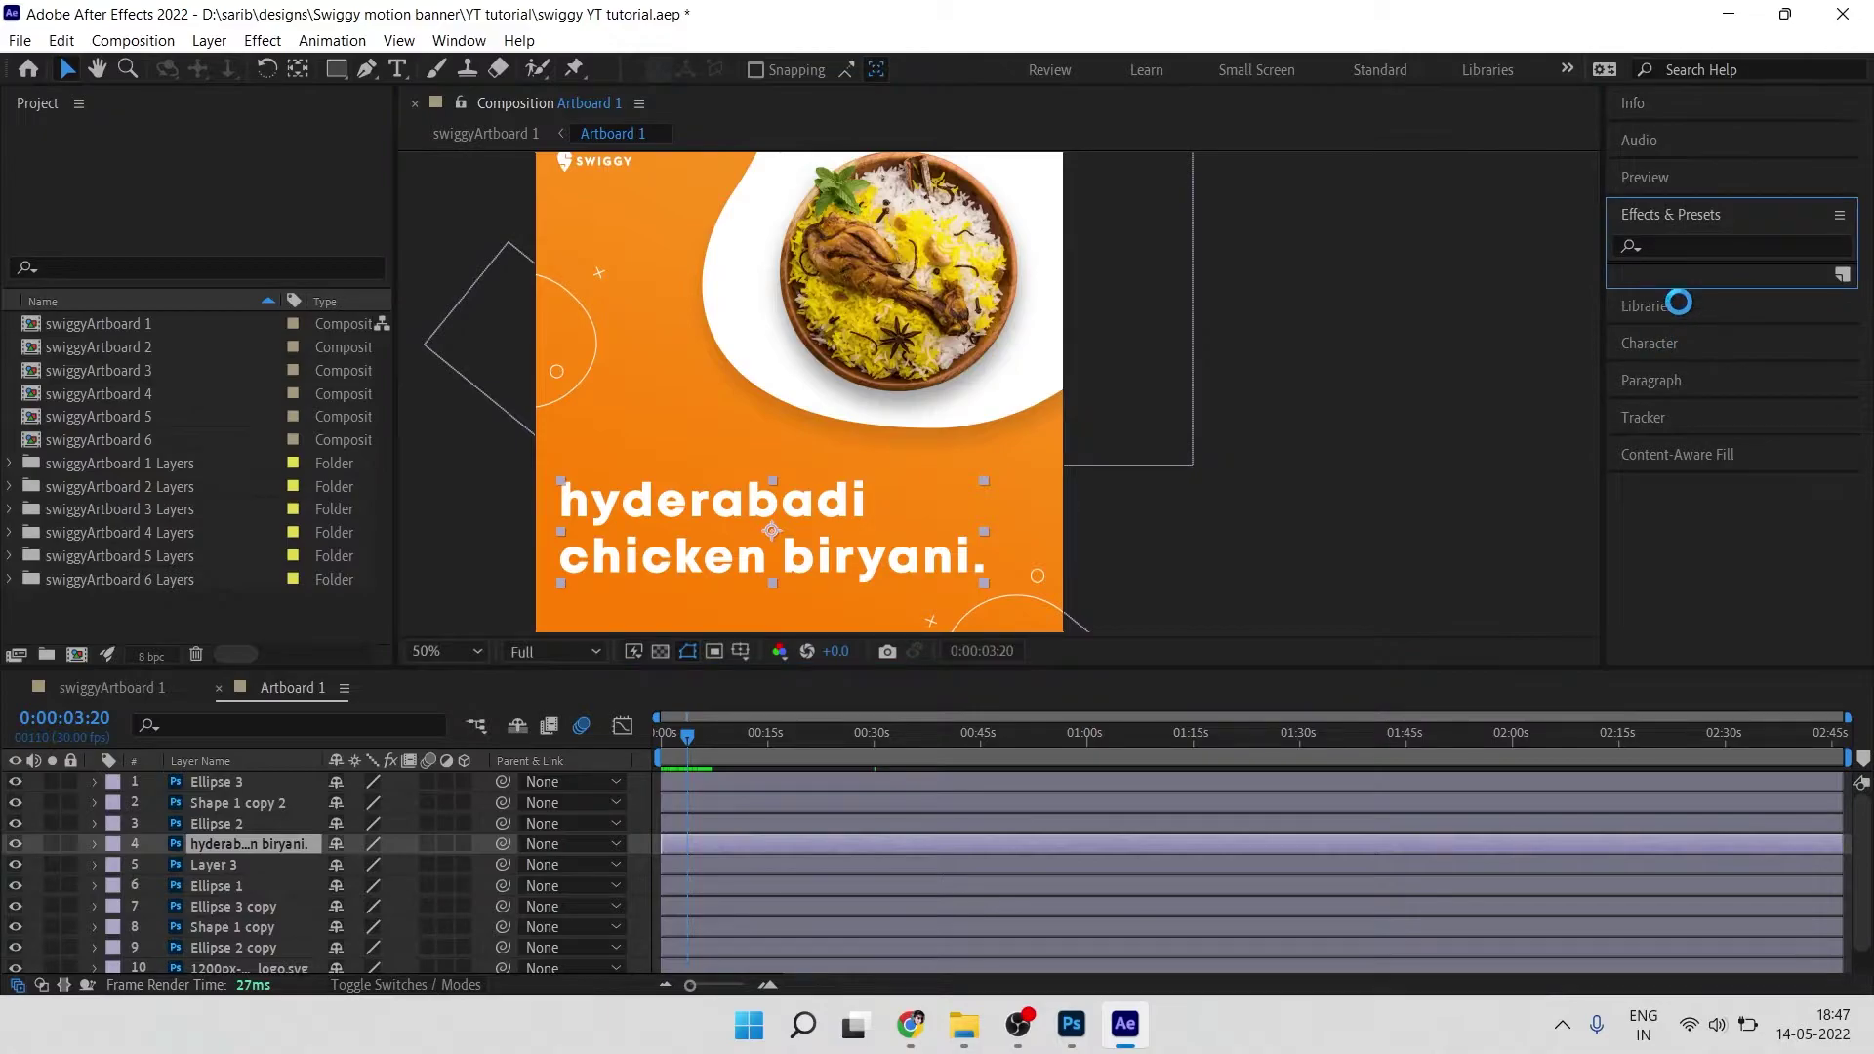
{"action": "left_click", "coordinate": [1674, 247]}
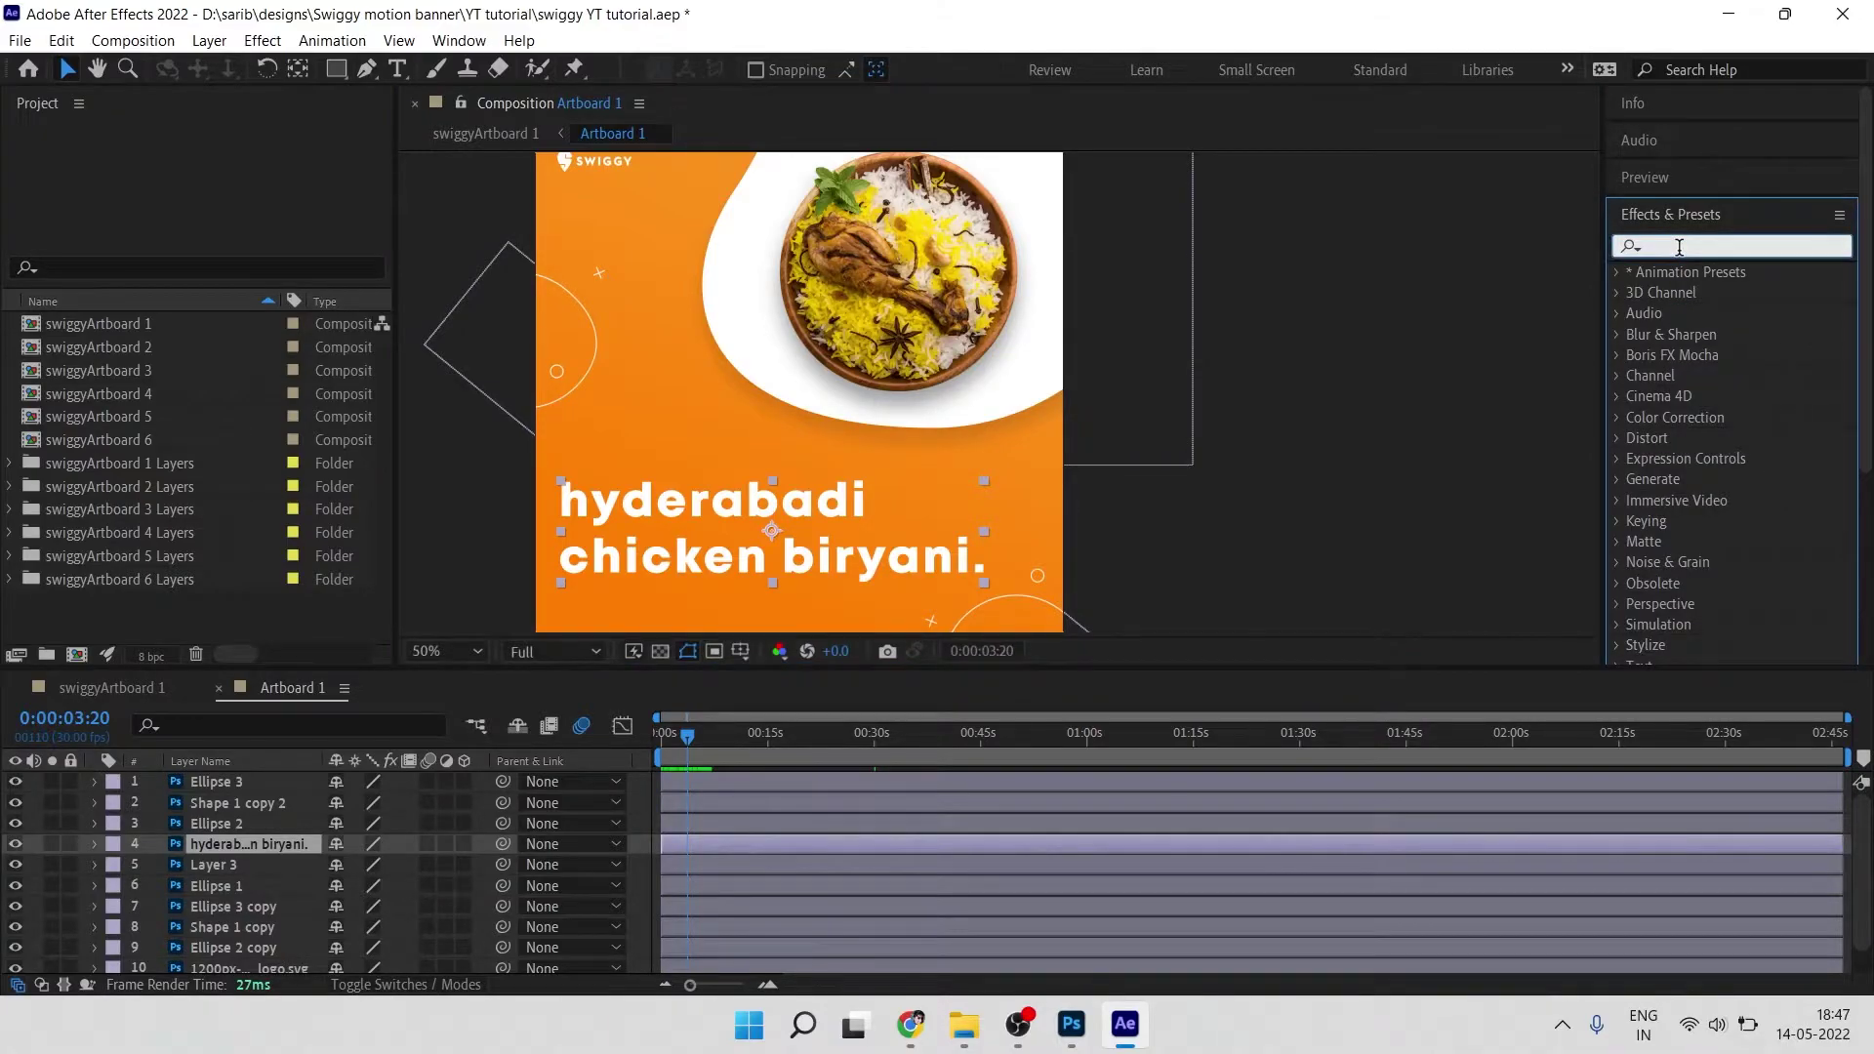
{"action": "type", "text": "char"}
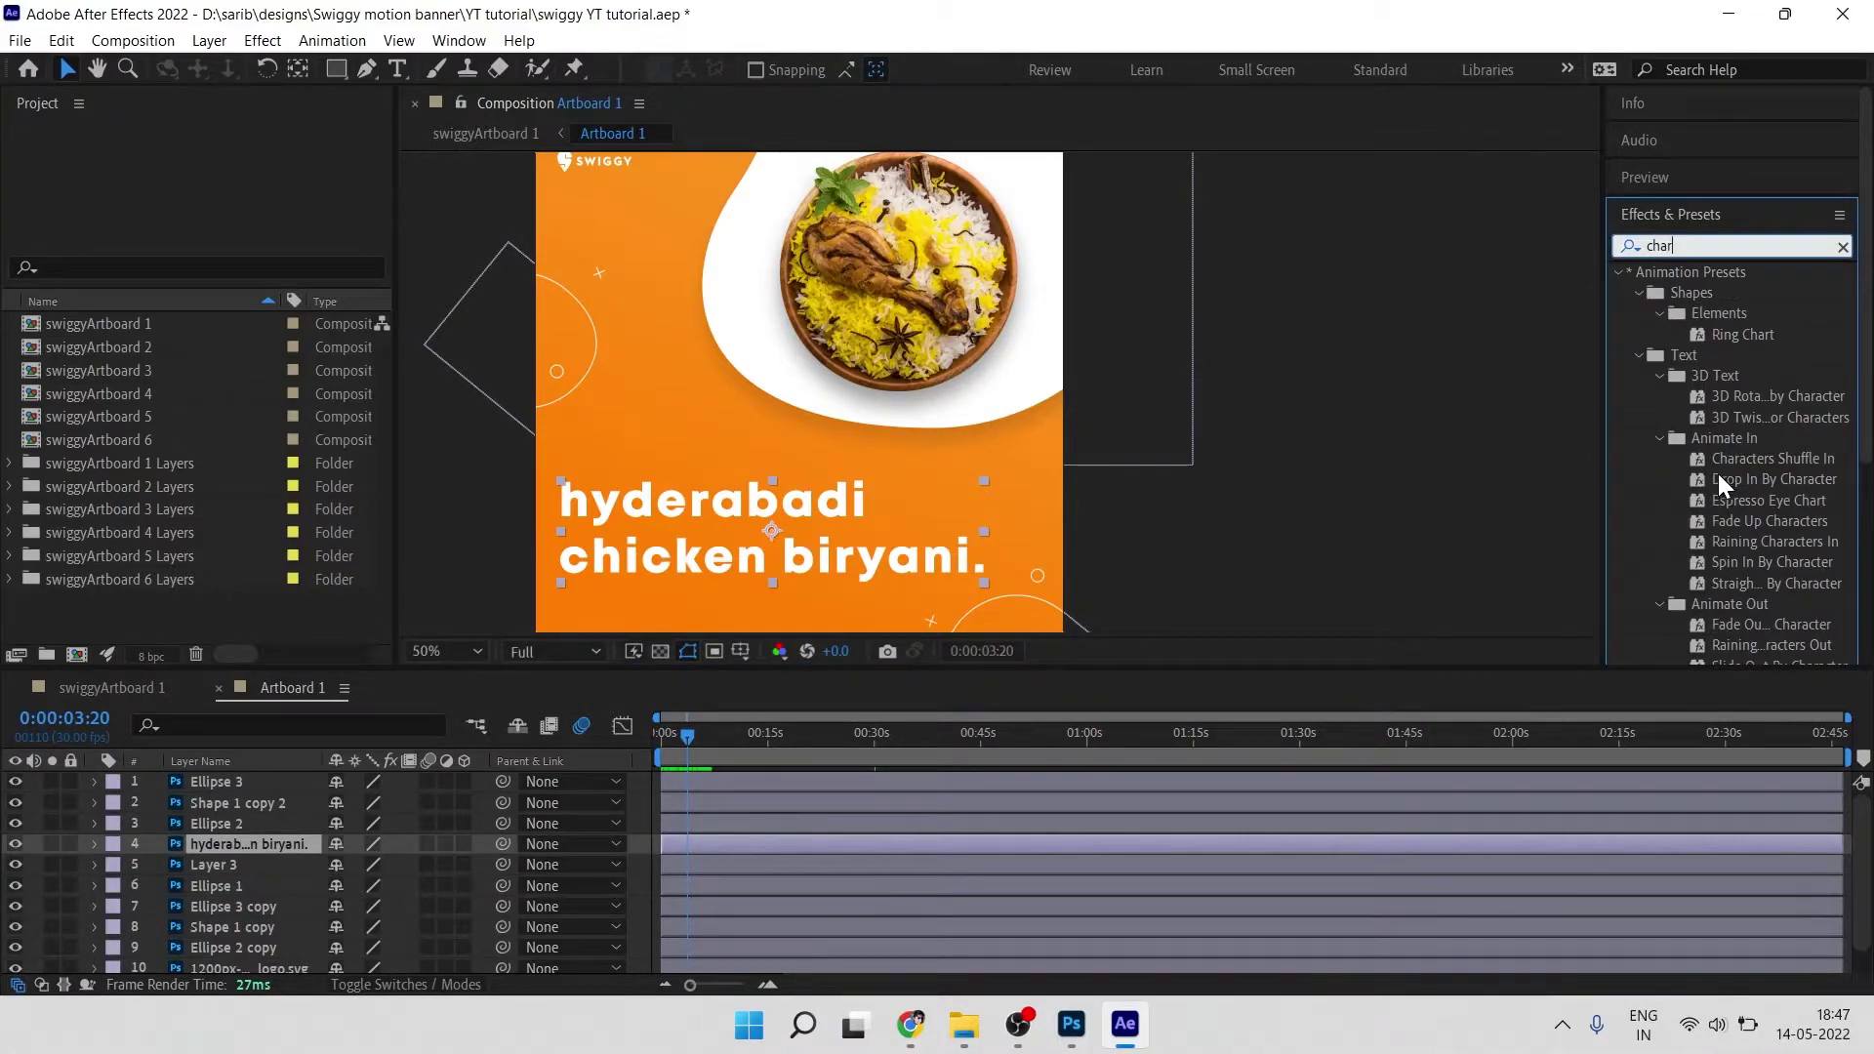
{"action": "scroll", "coordinate": [1721, 488], "scroll_direction": "down", "scroll_amount": 2}
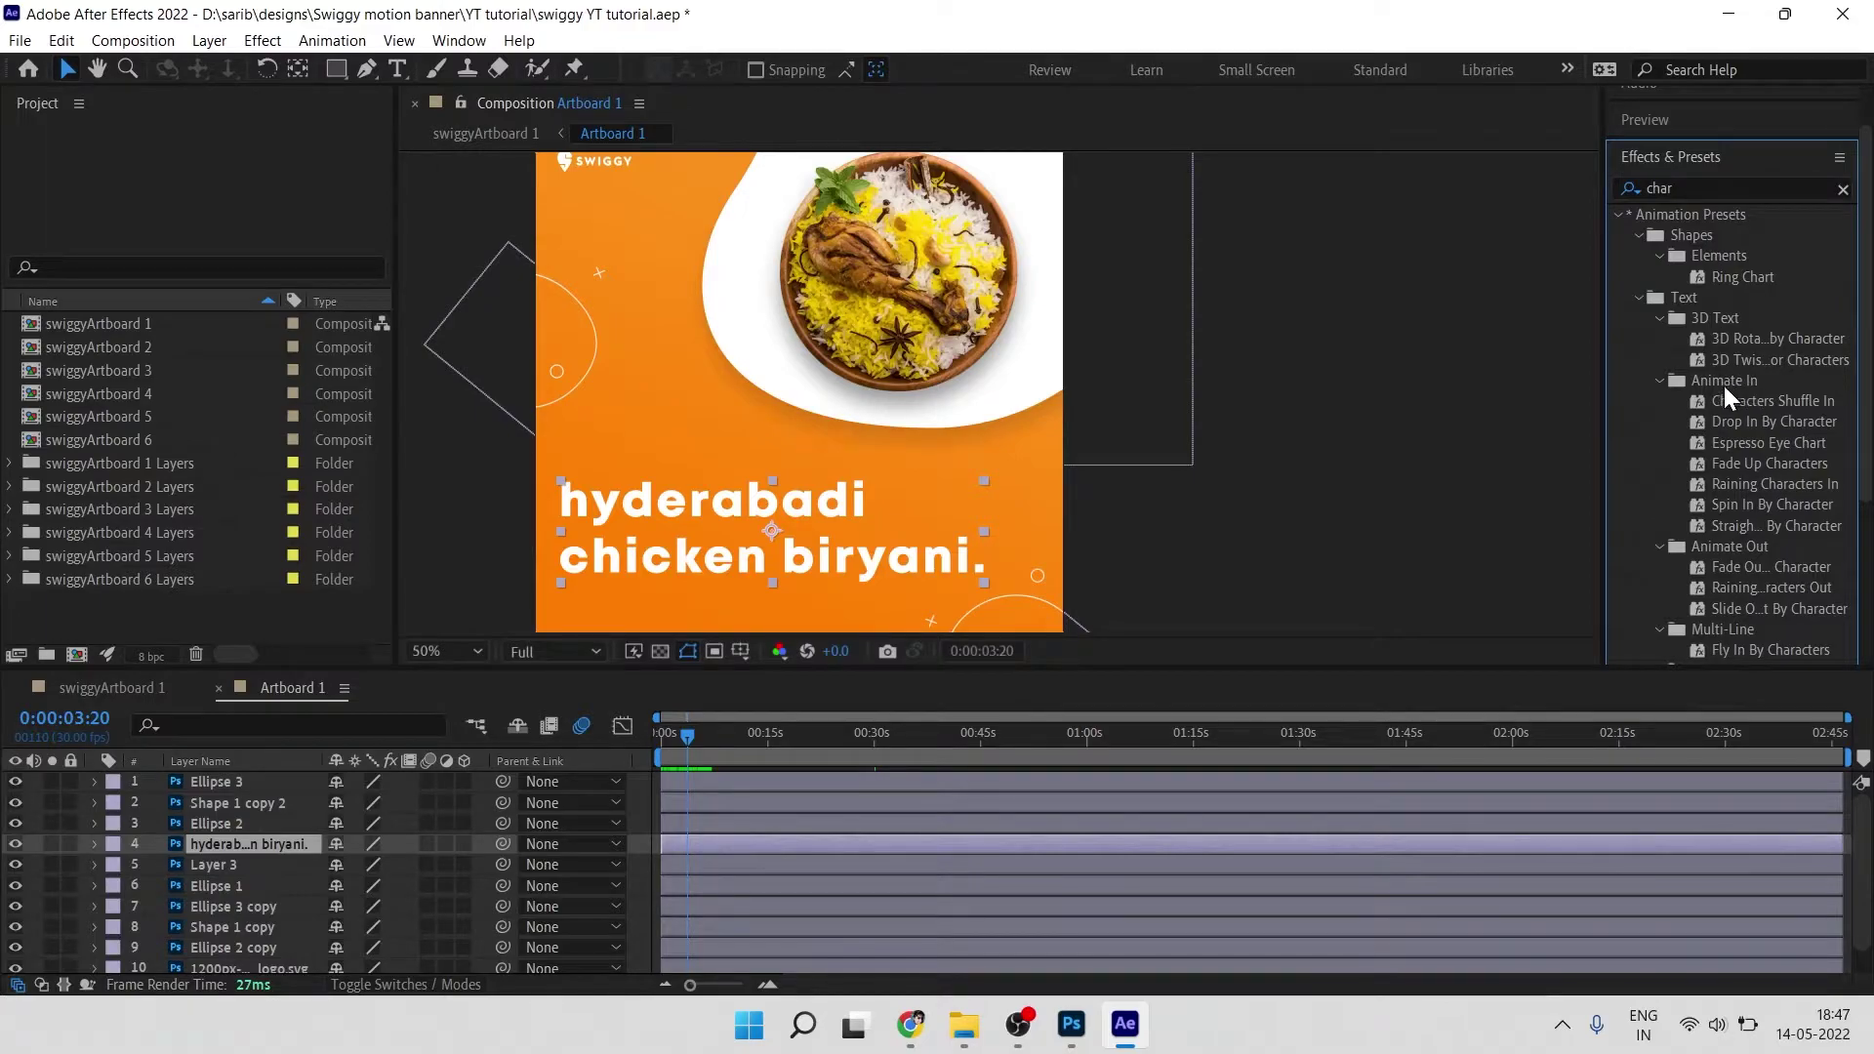
{"action": "left_click", "coordinate": [1659, 380]}
{"action": "left_click", "coordinate": [1656, 379]}
{"action": "scroll", "coordinate": [1739, 493], "scroll_direction": "down", "scroll_amount": 5}
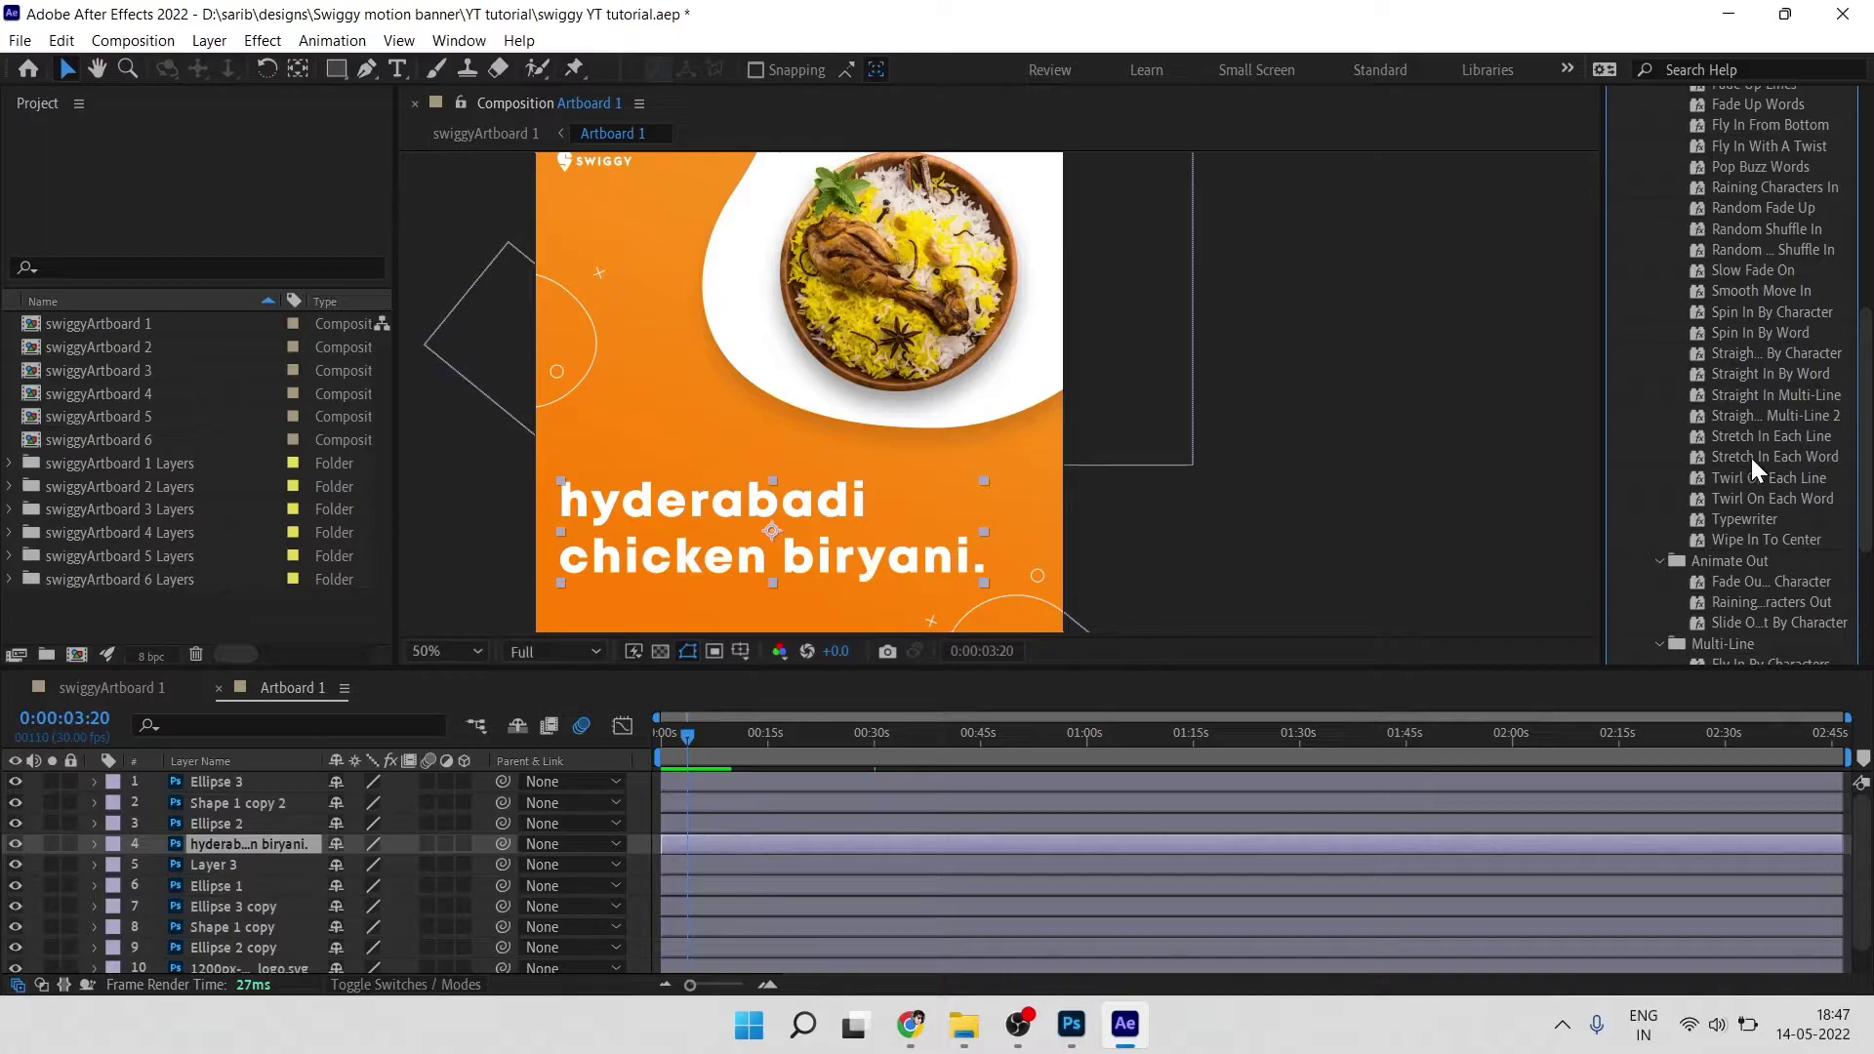
Step: Try to apply the Stretch In Each Word preset to the imported headline layer
{"action": "left_click", "coordinate": [1763, 456]}
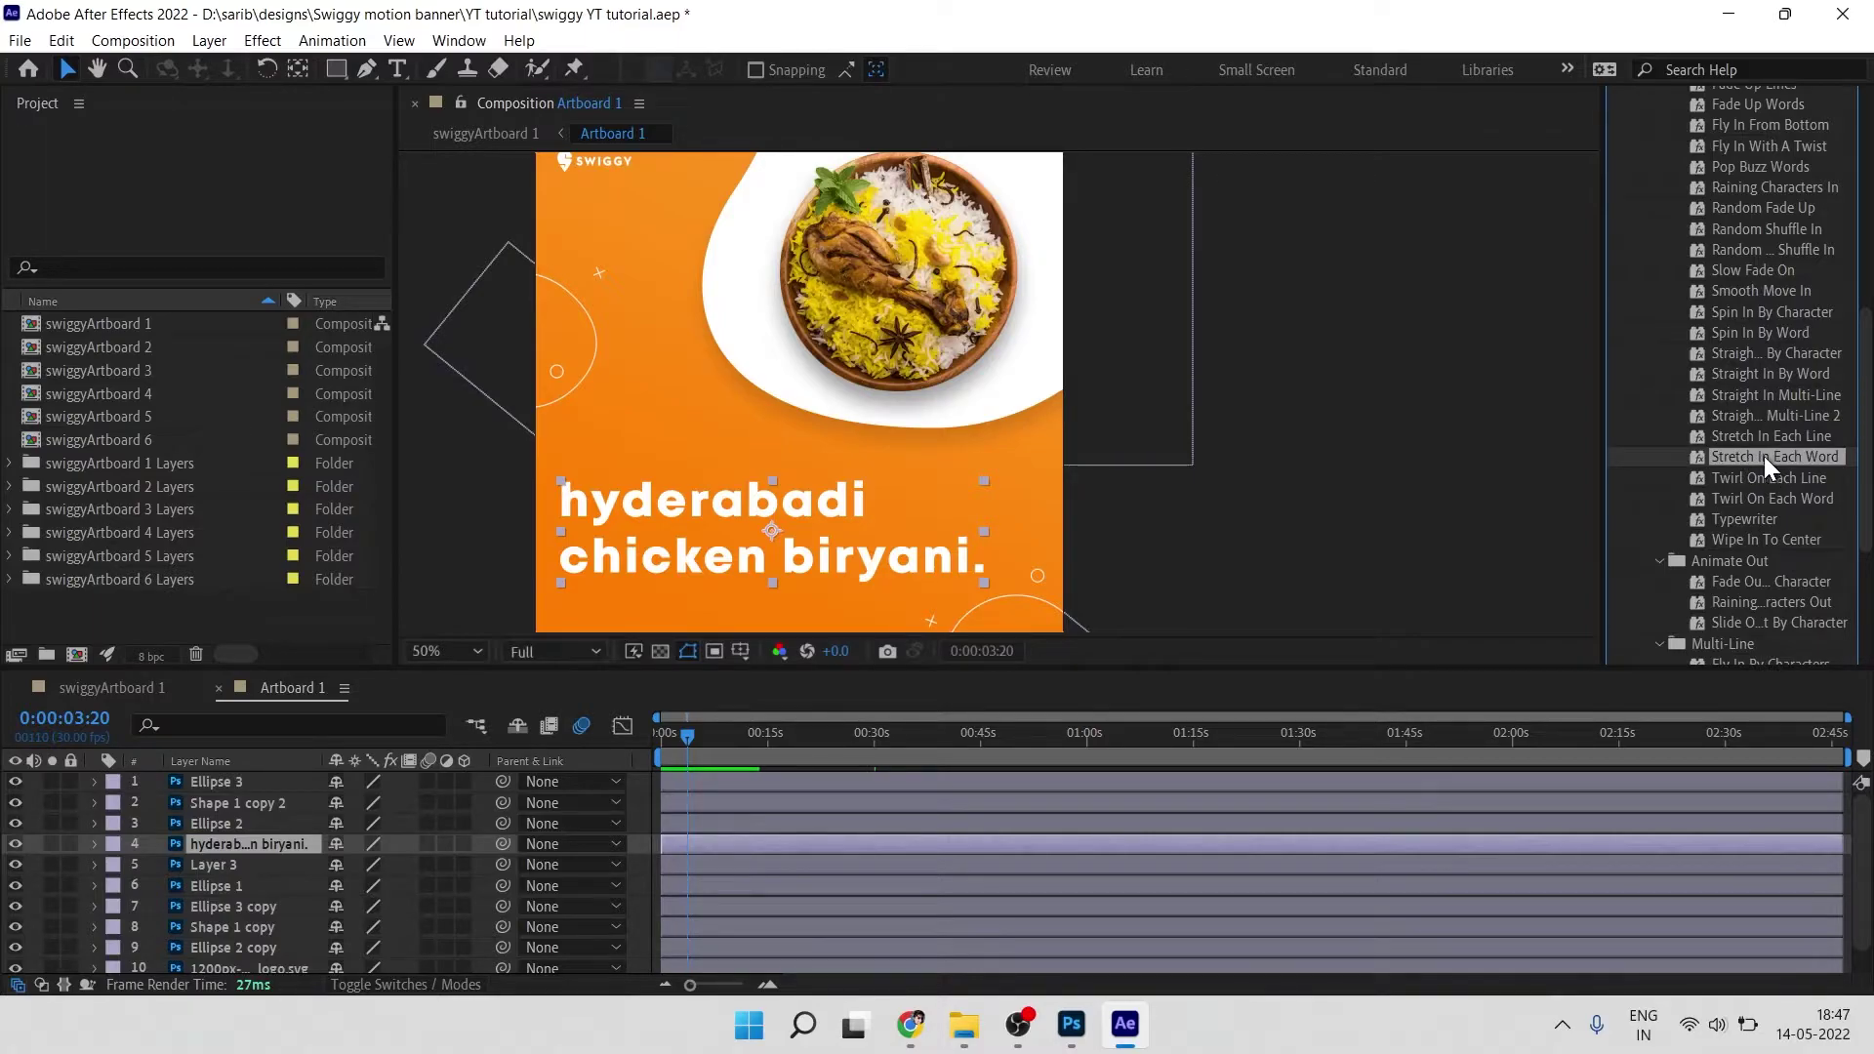
{"action": "left_click_drag", "start_coordinate": [1786, 454], "coordinate": [744, 522]}
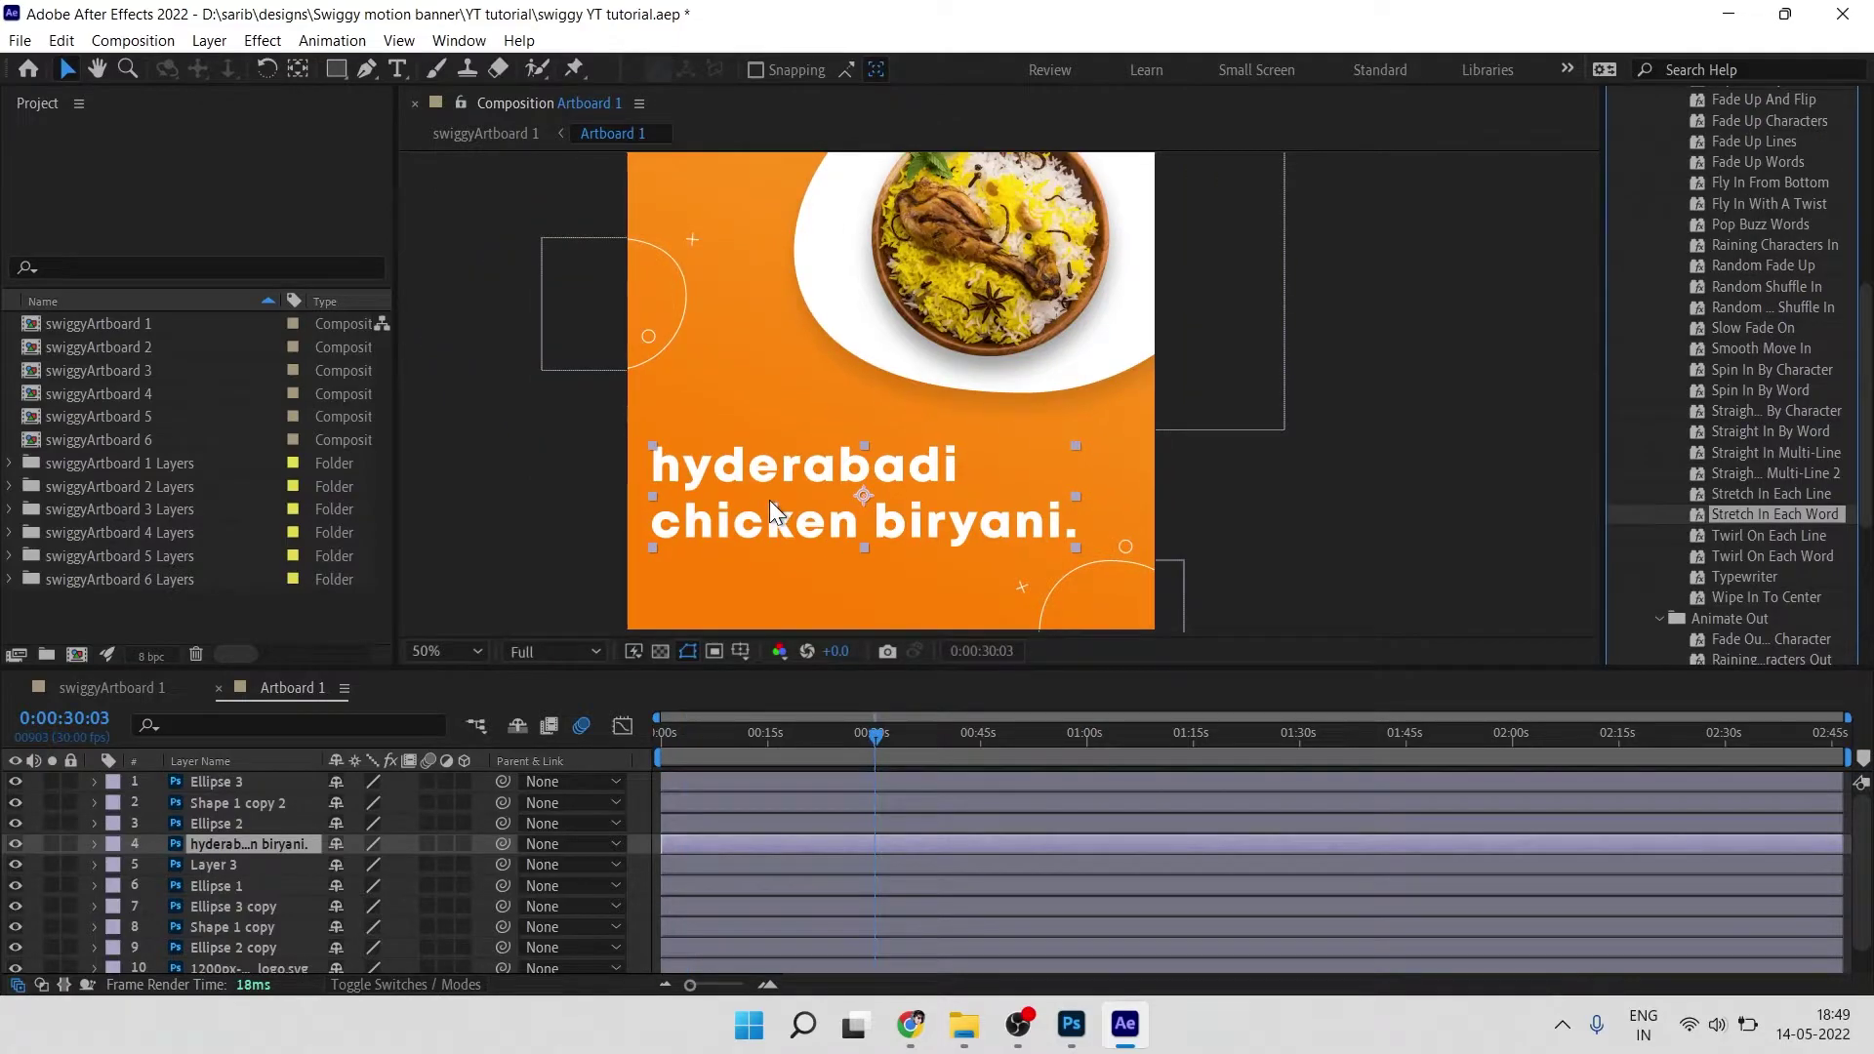
{"action": "left_click", "coordinate": [806, 496]}
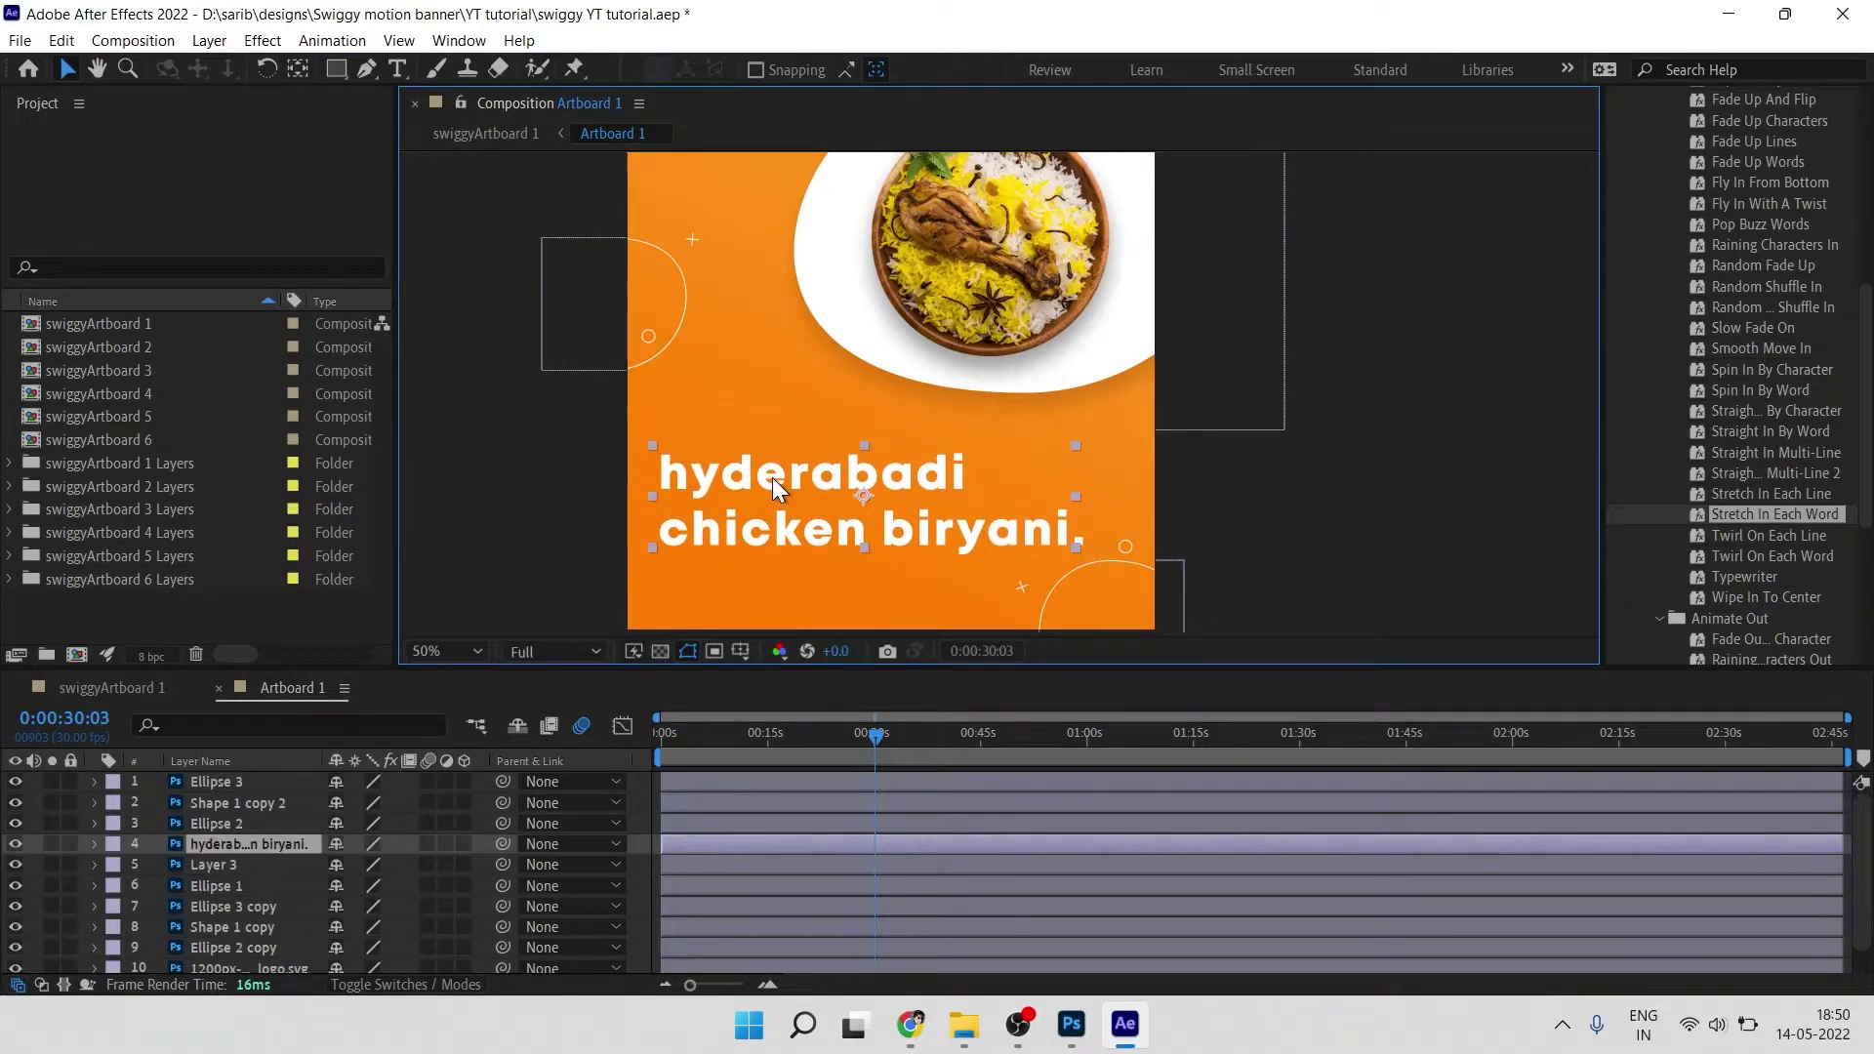
Step: Inspect the imported headline layer in its own layer view, then return to the Artboard 1 composition
{"action": "double_click", "coordinate": [771, 478]}
{"action": "left_click_drag", "start_coordinate": [916, 329], "coordinate": [840, 459]}
{"action": "left_click_drag", "start_coordinate": [724, 287], "coordinate": [1297, 435]}
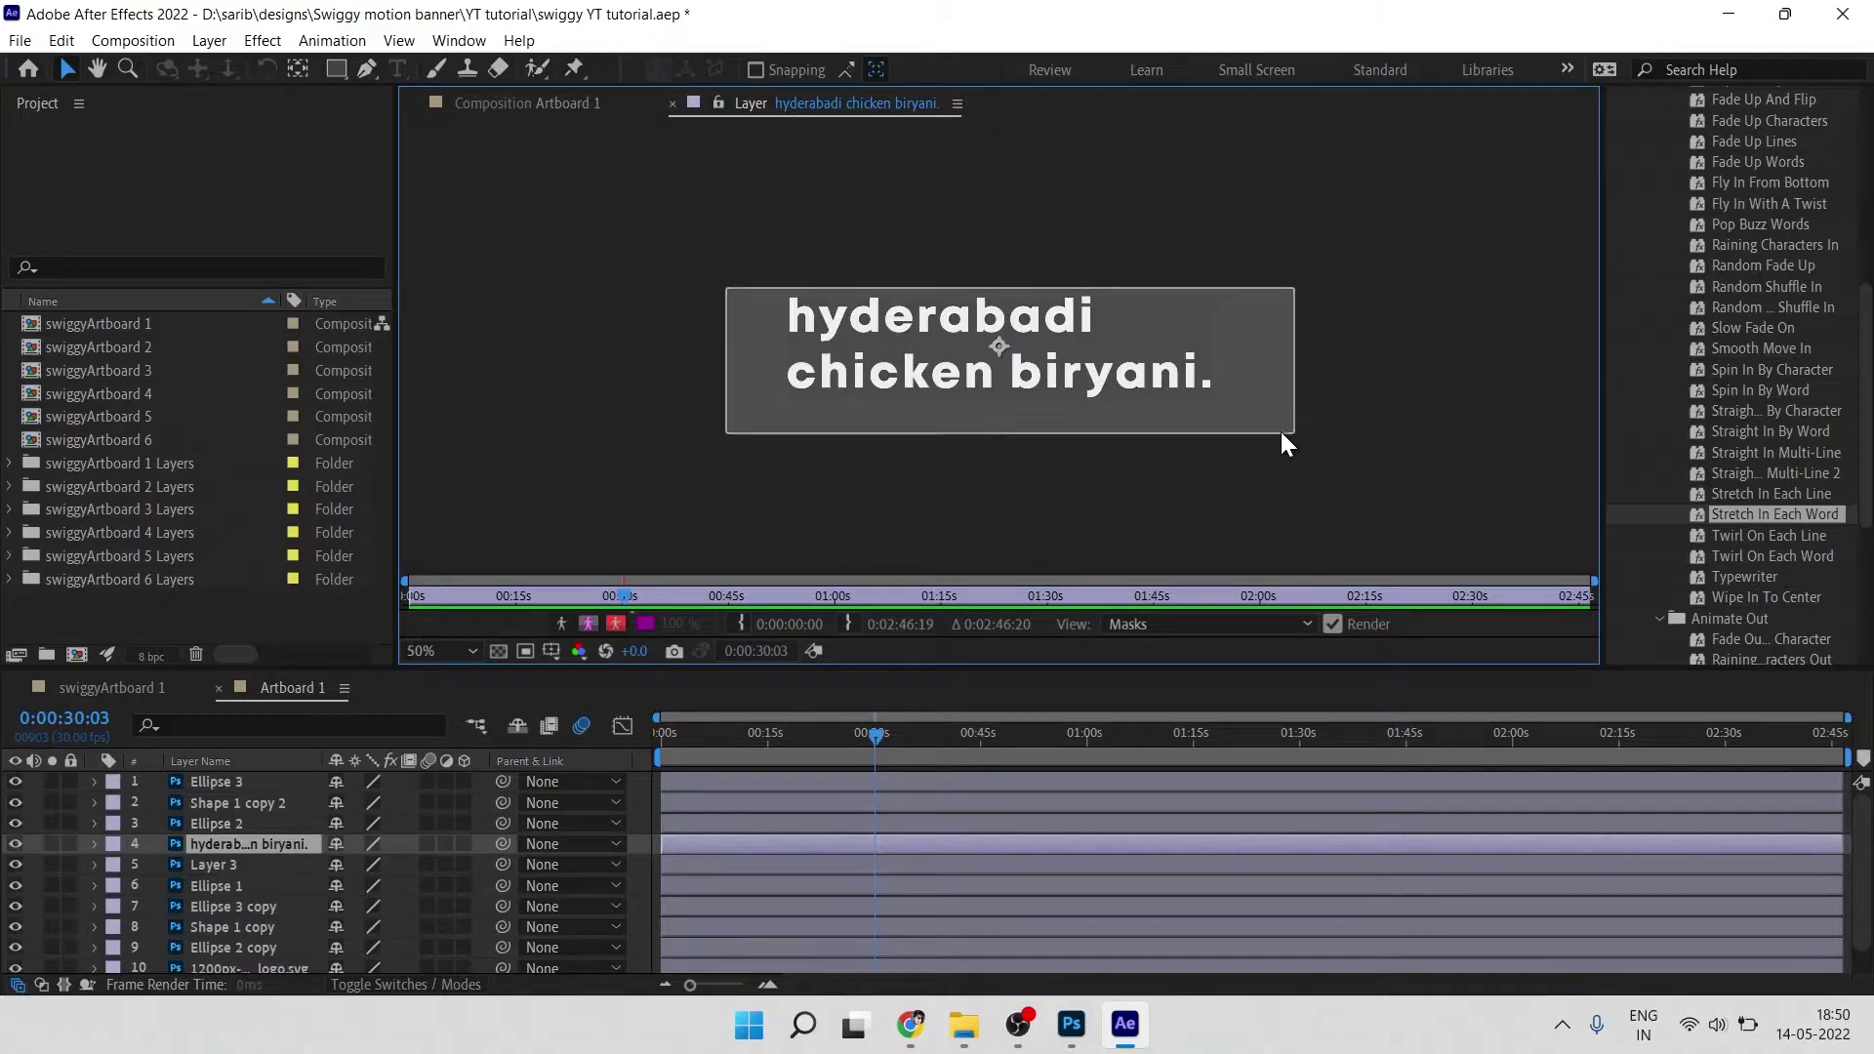
{"action": "left_click_drag", "start_coordinate": [845, 340], "coordinate": [768, 420]}
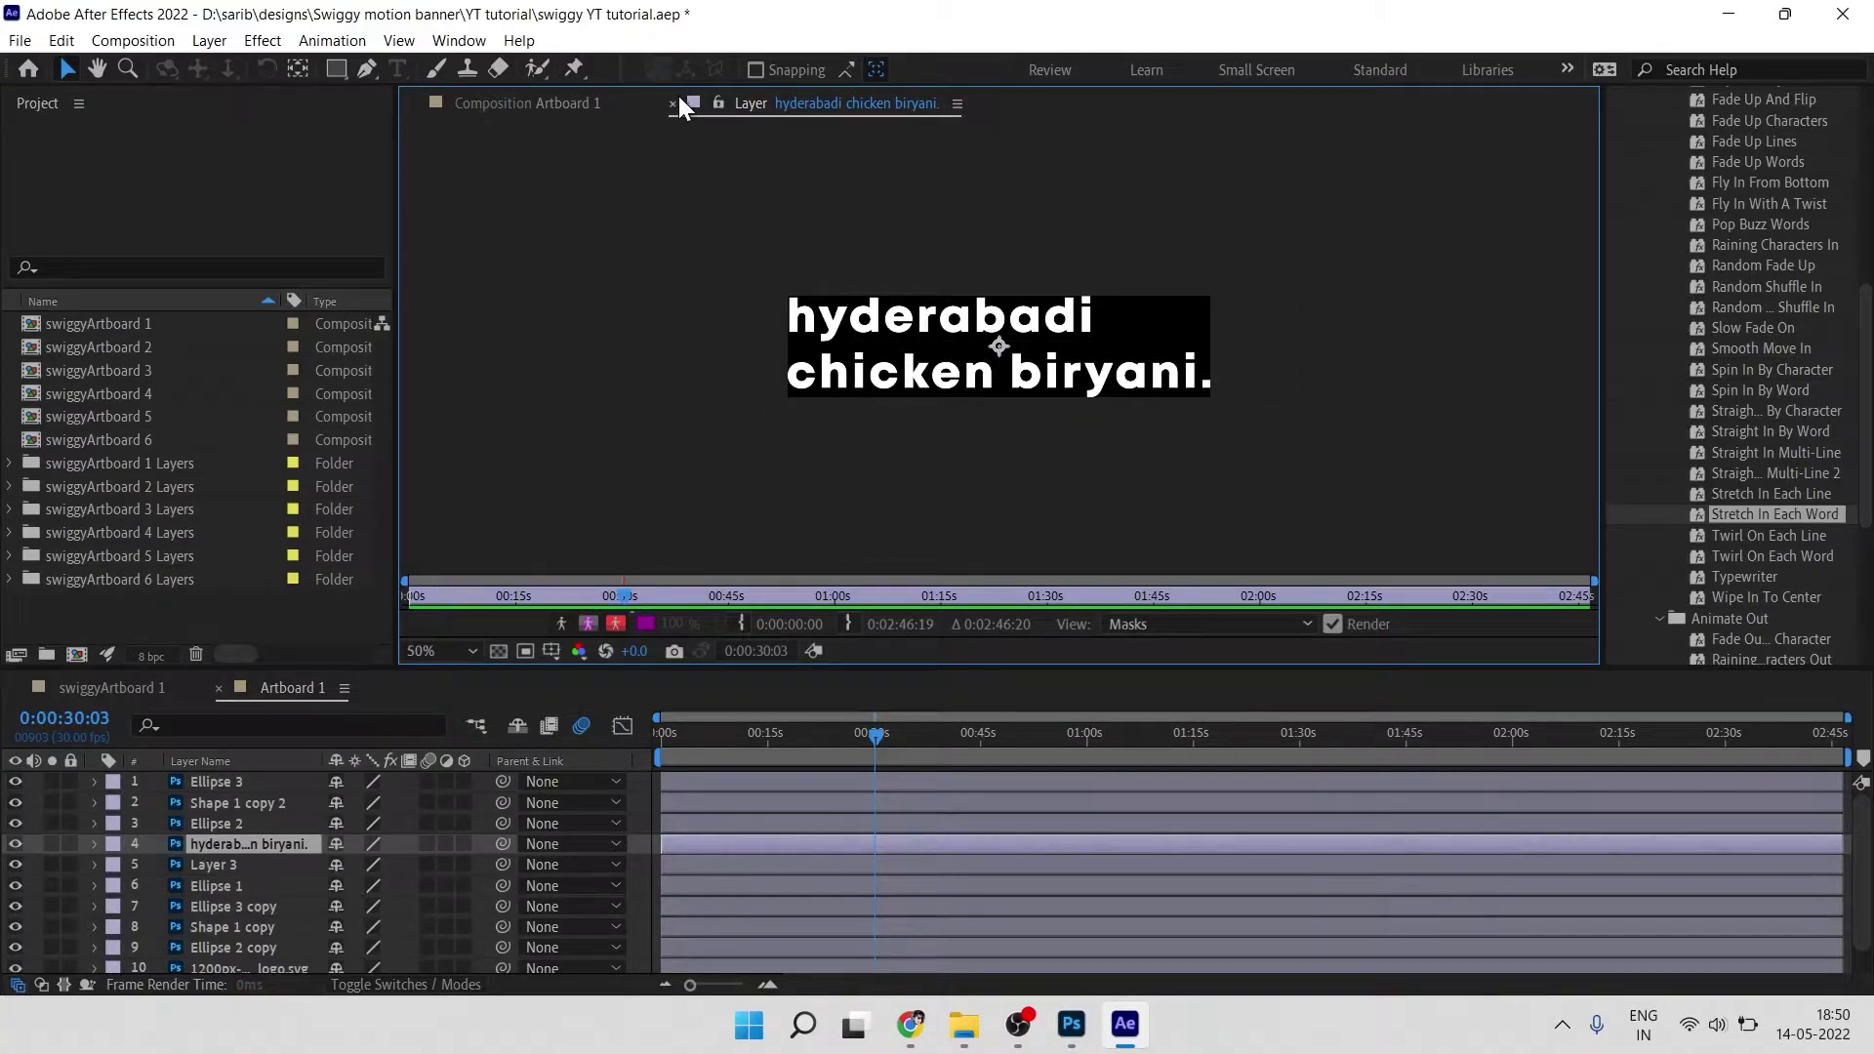
{"action": "left_click", "coordinate": [672, 104]}
{"action": "left_click", "coordinate": [1411, 482]}
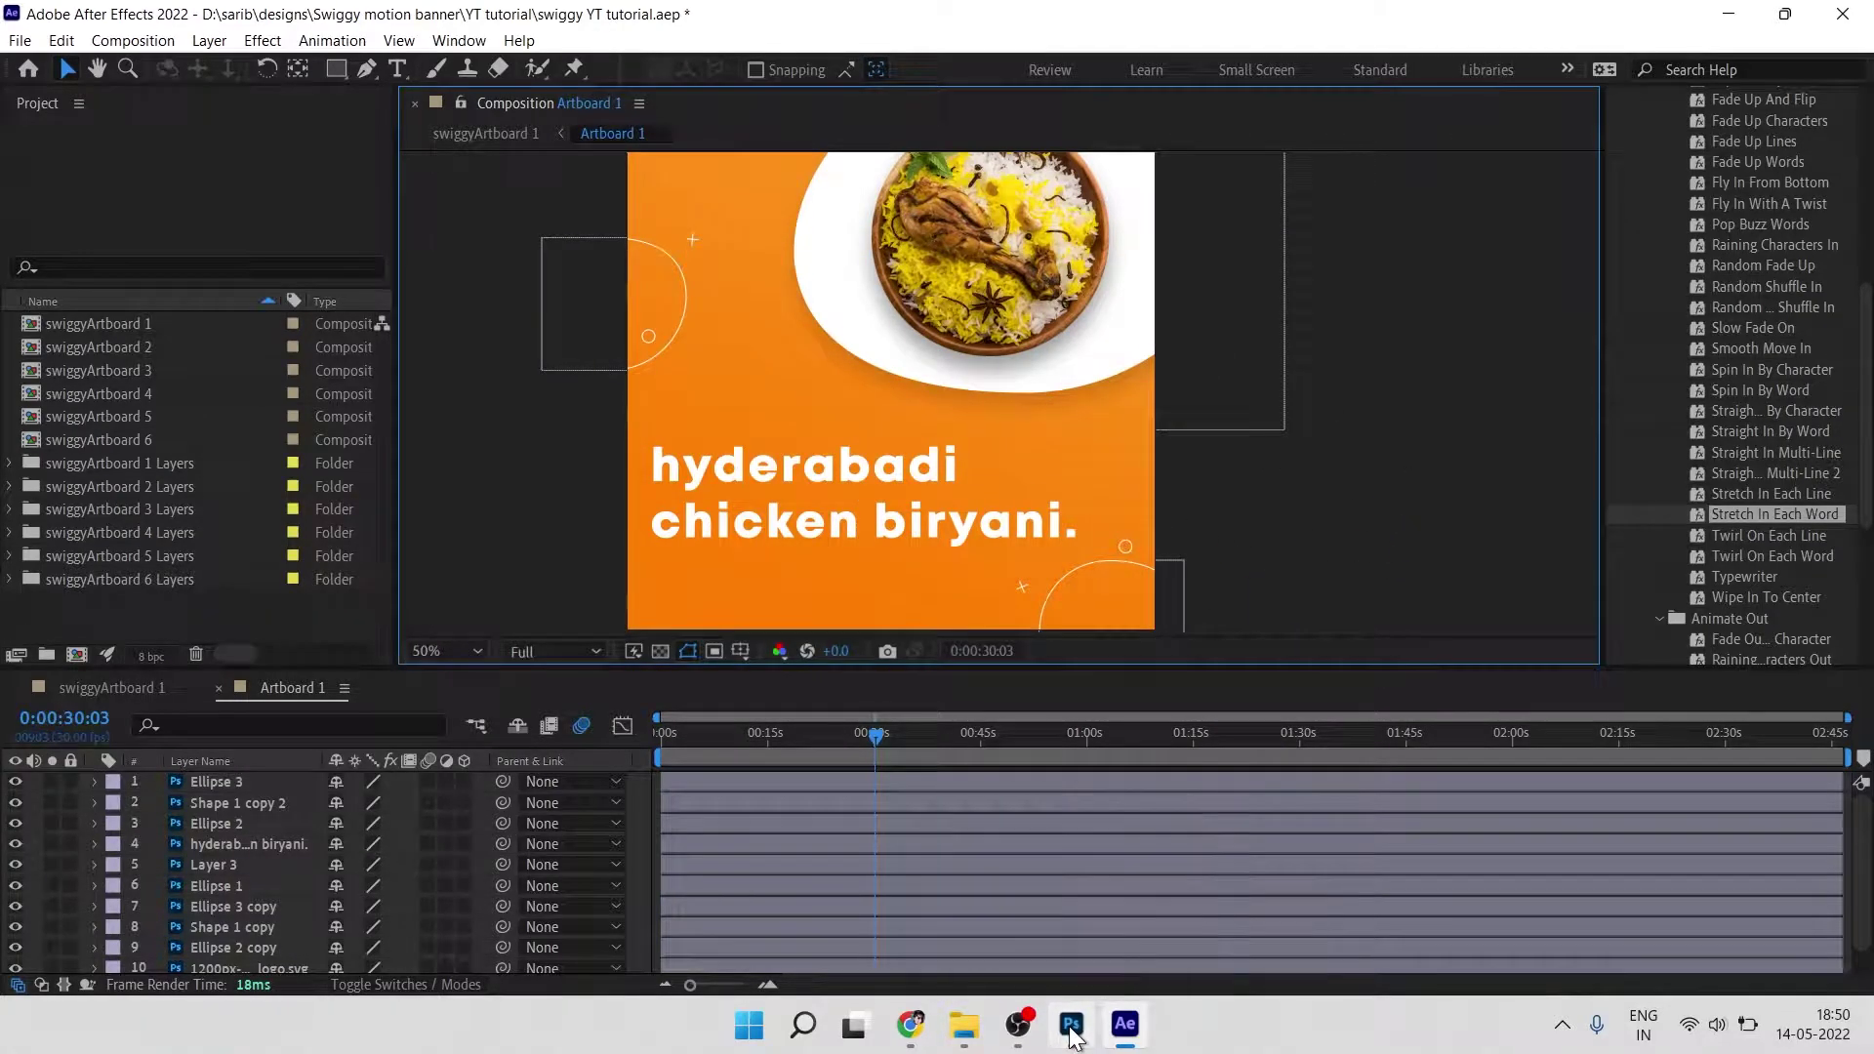
Step: Copy the headline text from Artboard 1 in Photoshop and paste it into a new After Effects text layer in Artboard 1
{"action": "left_click", "coordinate": [1072, 1025]}
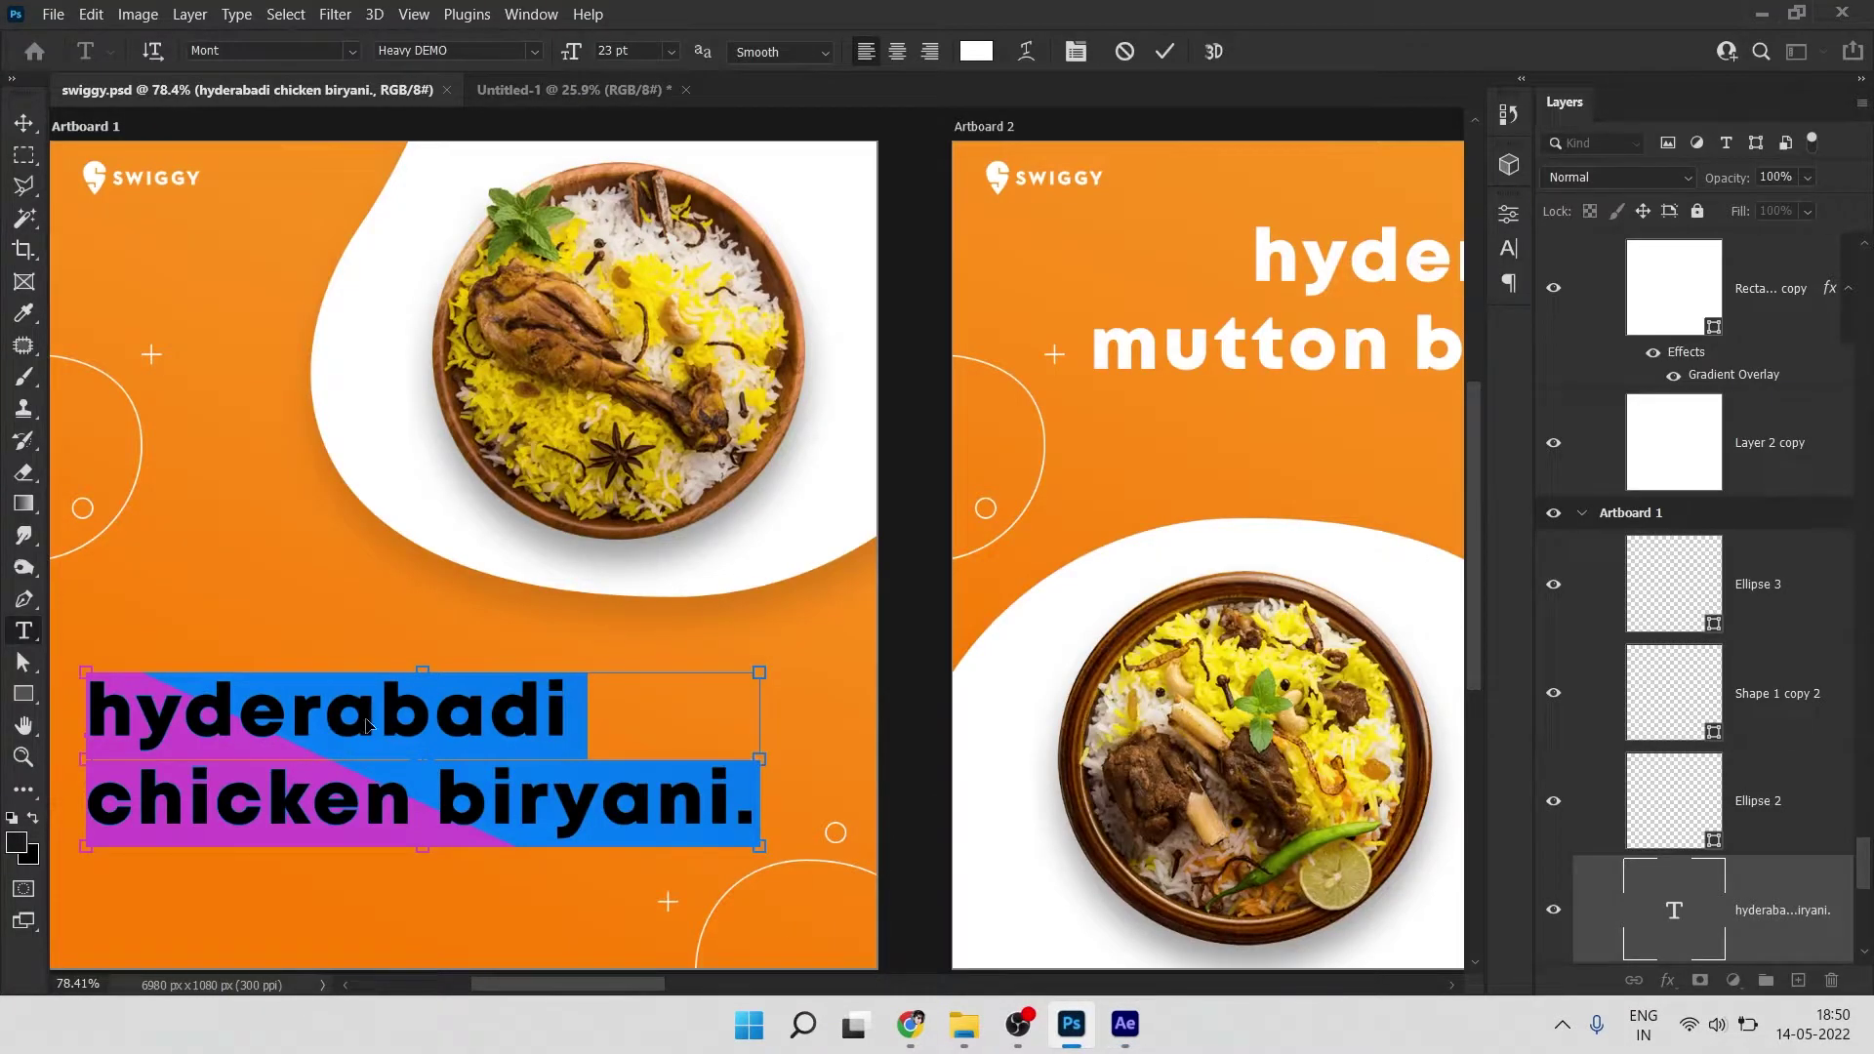
{"action": "key", "text": "alt+Tab"}
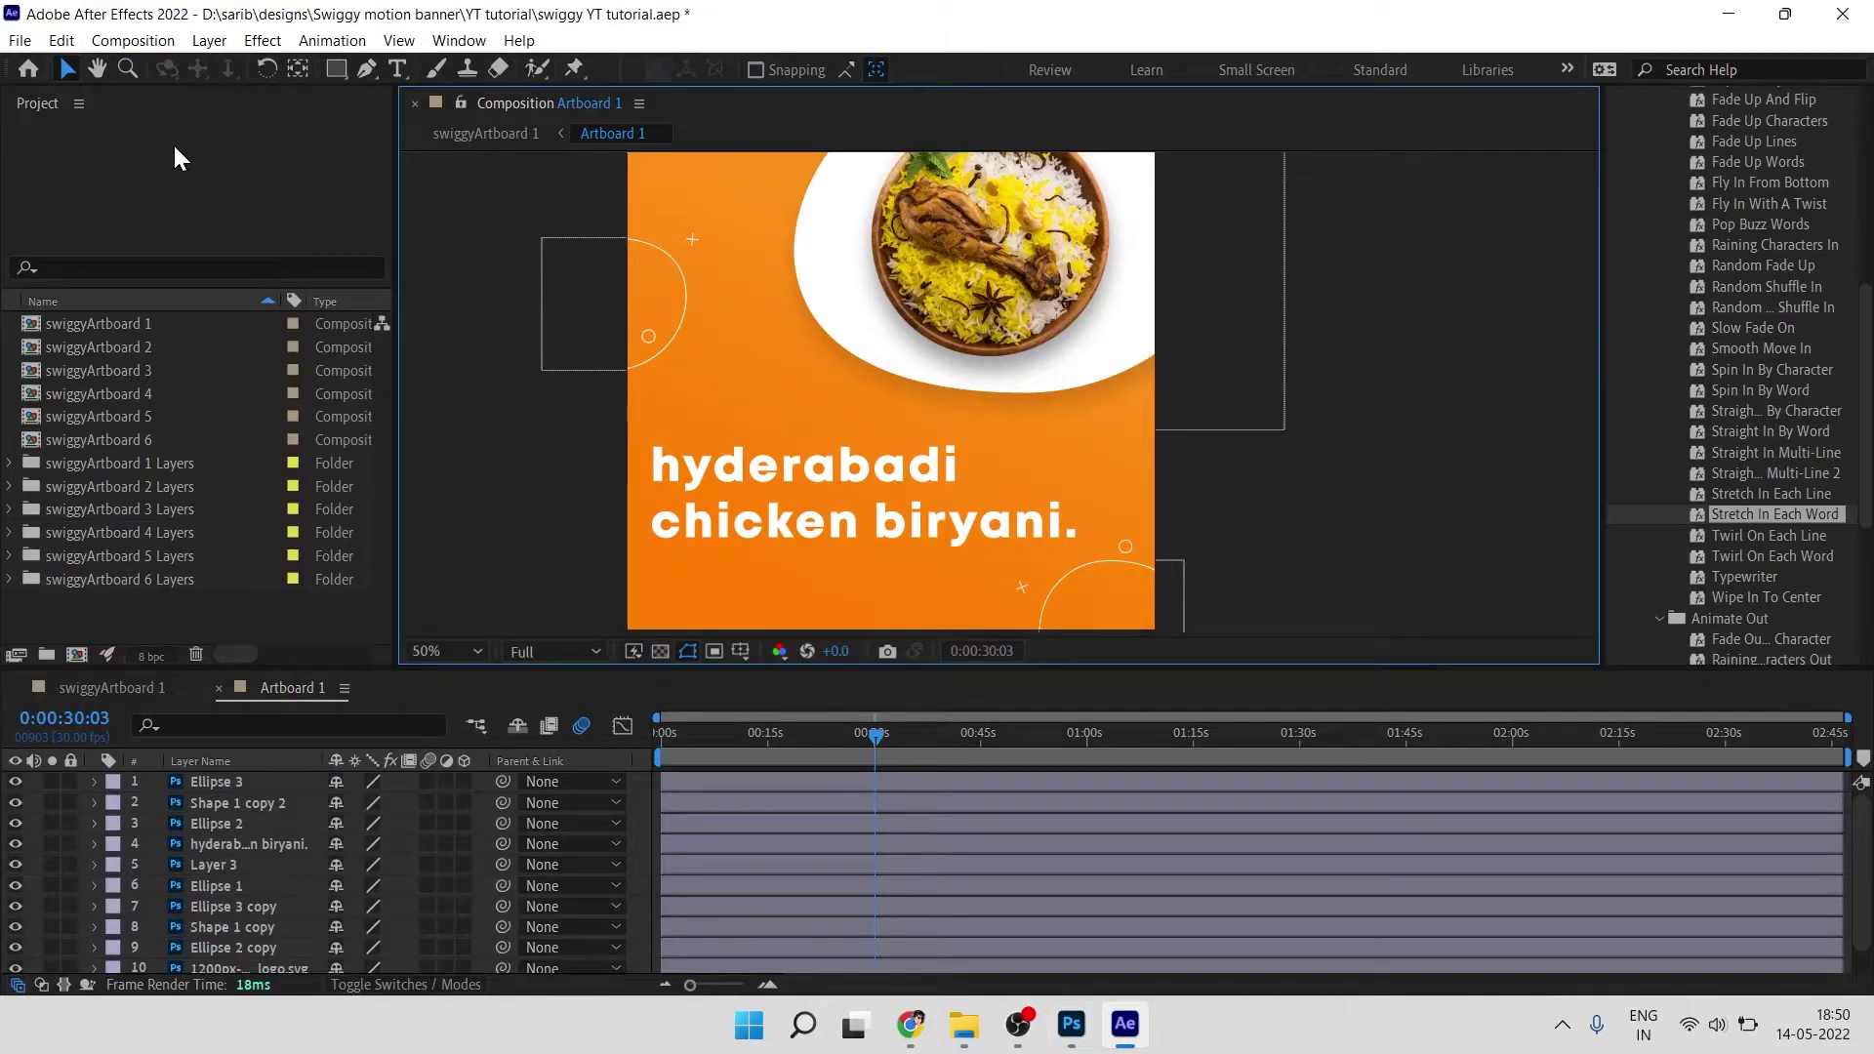
{"action": "left_click", "coordinate": [397, 69]}
{"action": "left_click", "coordinate": [723, 375]}
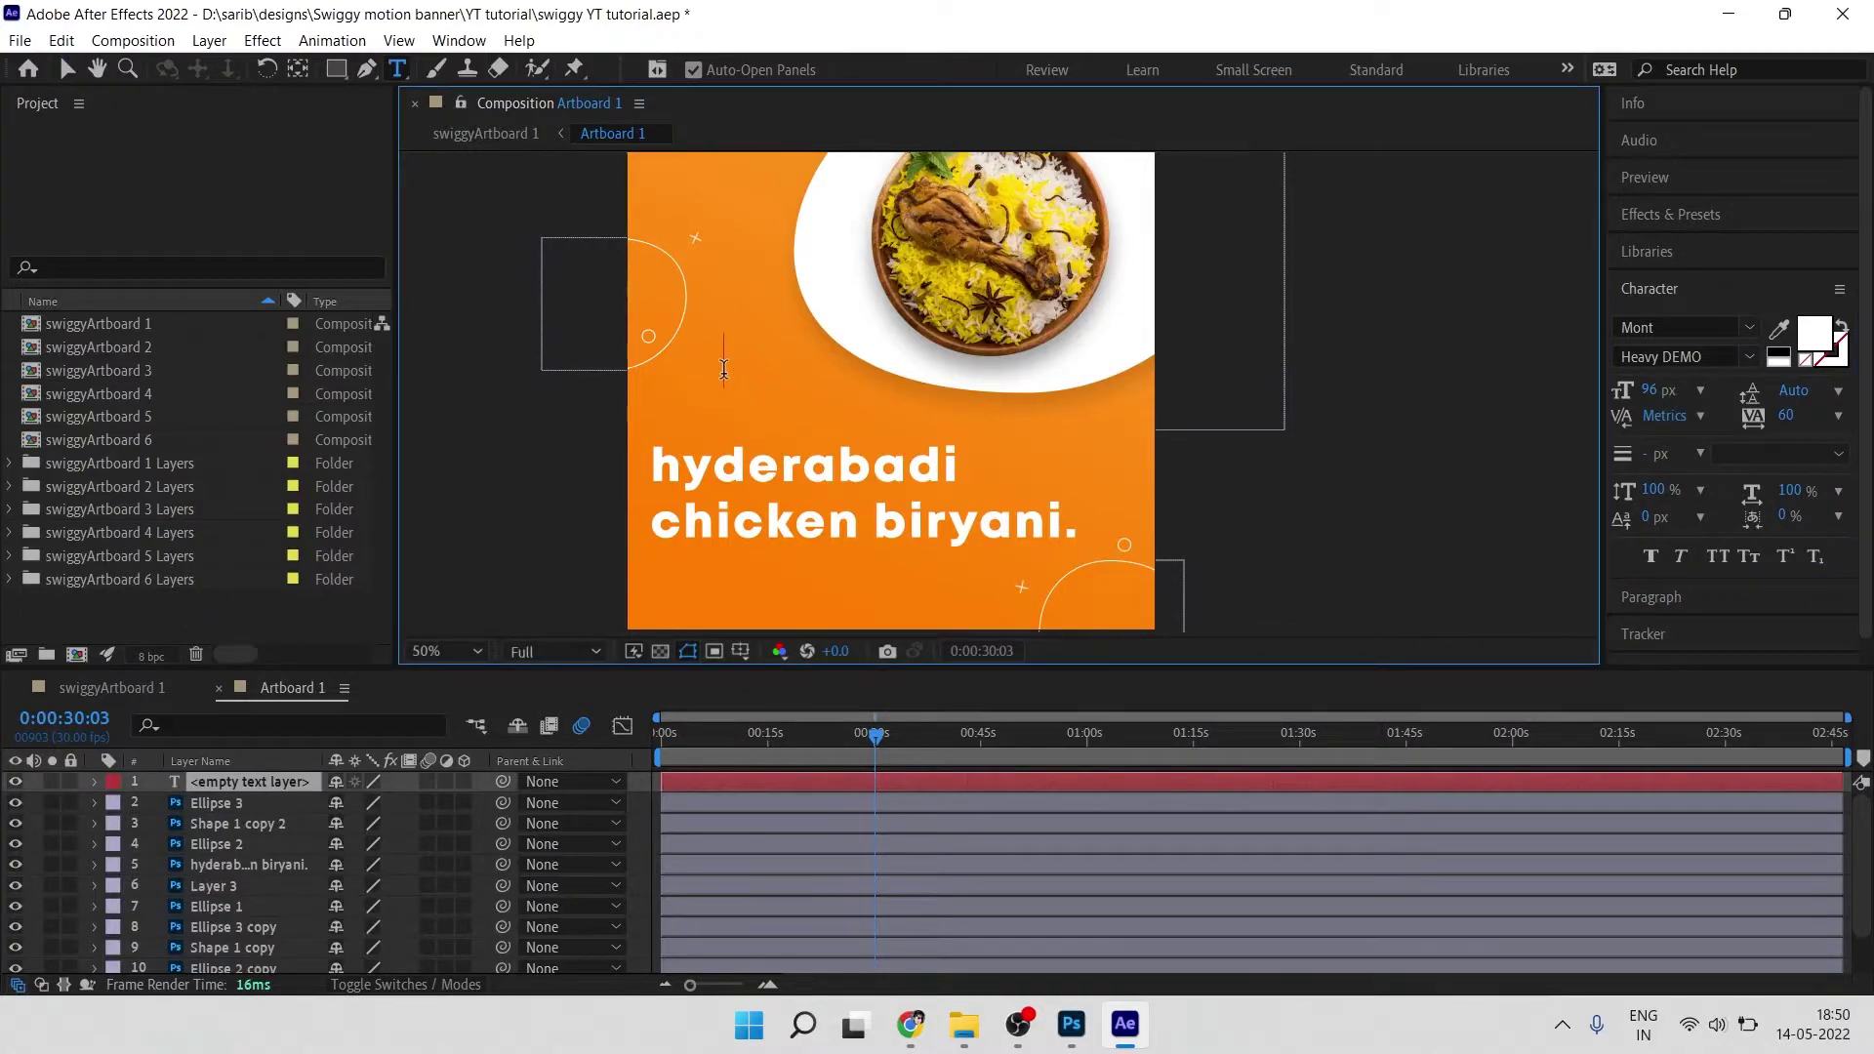
{"action": "type", "text": "hyderabadi chicken biryani."}
{"action": "left_click", "coordinate": [68, 69]}
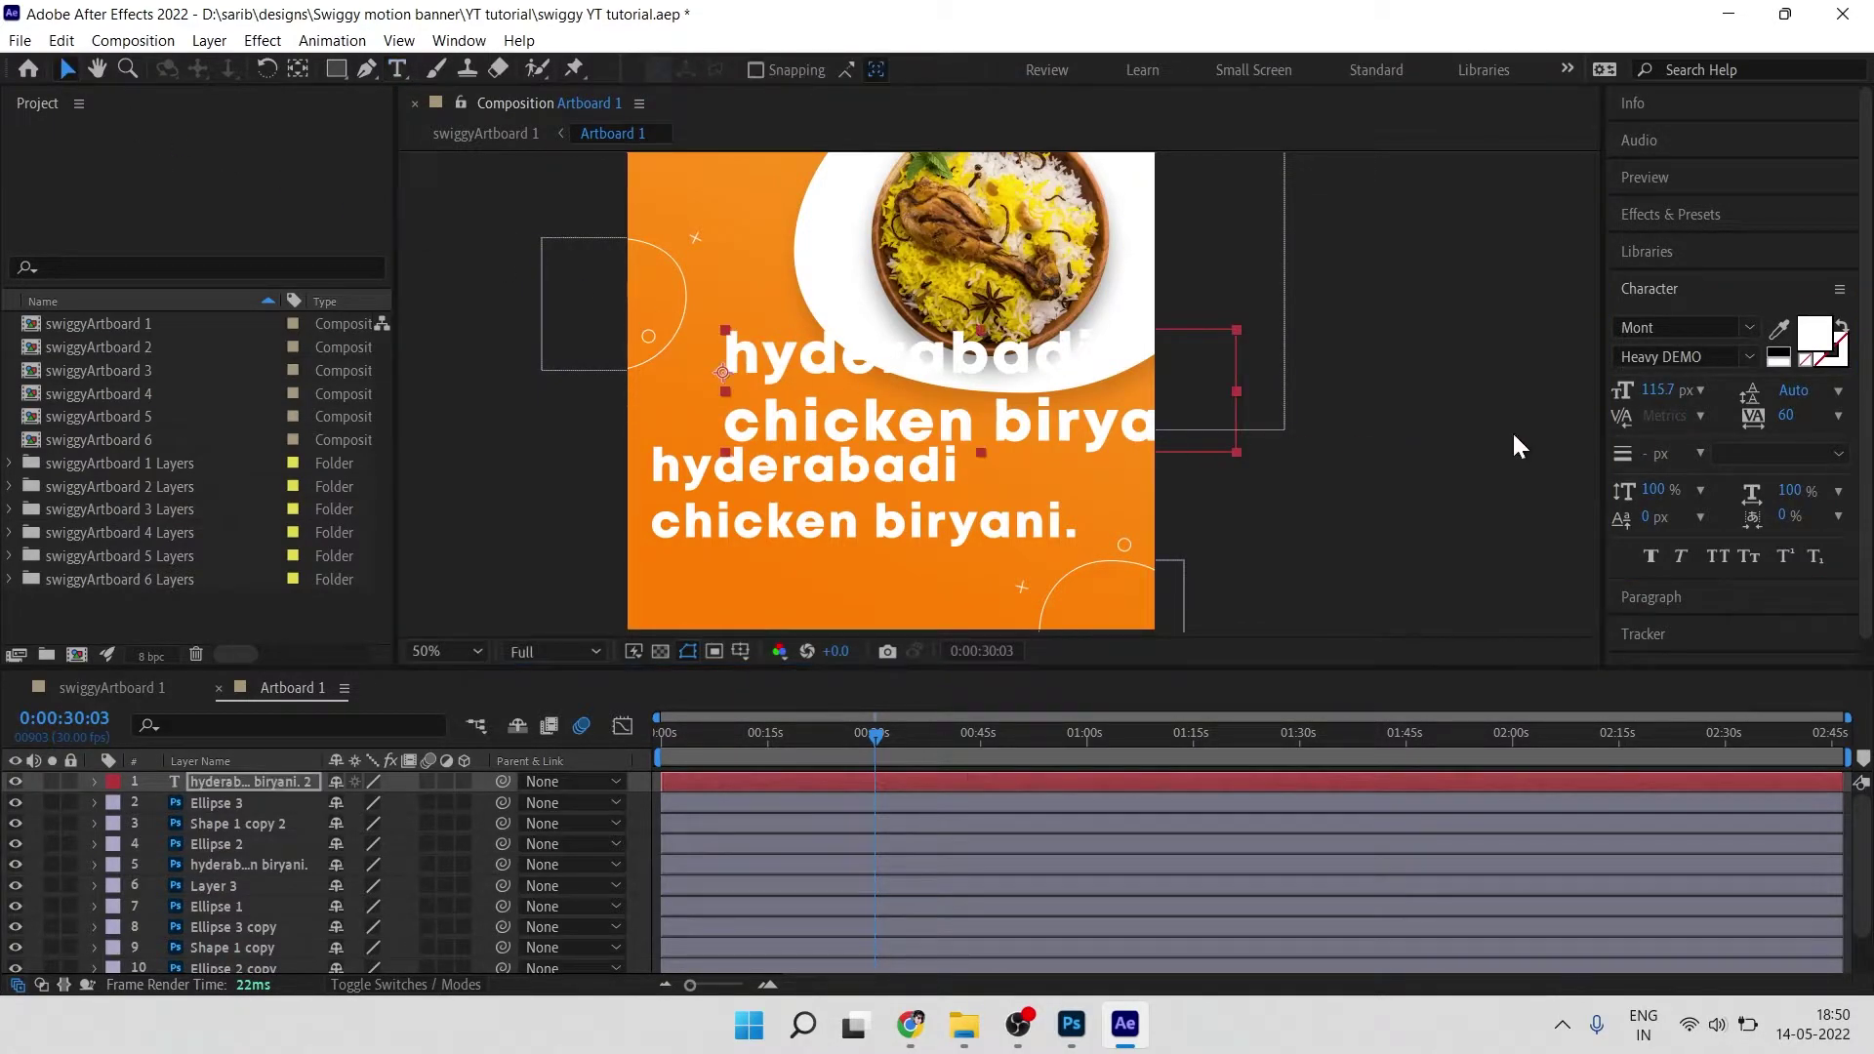
Step: Set the pasted headline's font size to 96 px
{"action": "left_click", "coordinate": [1664, 391]}
{"action": "type", "text": "96"}
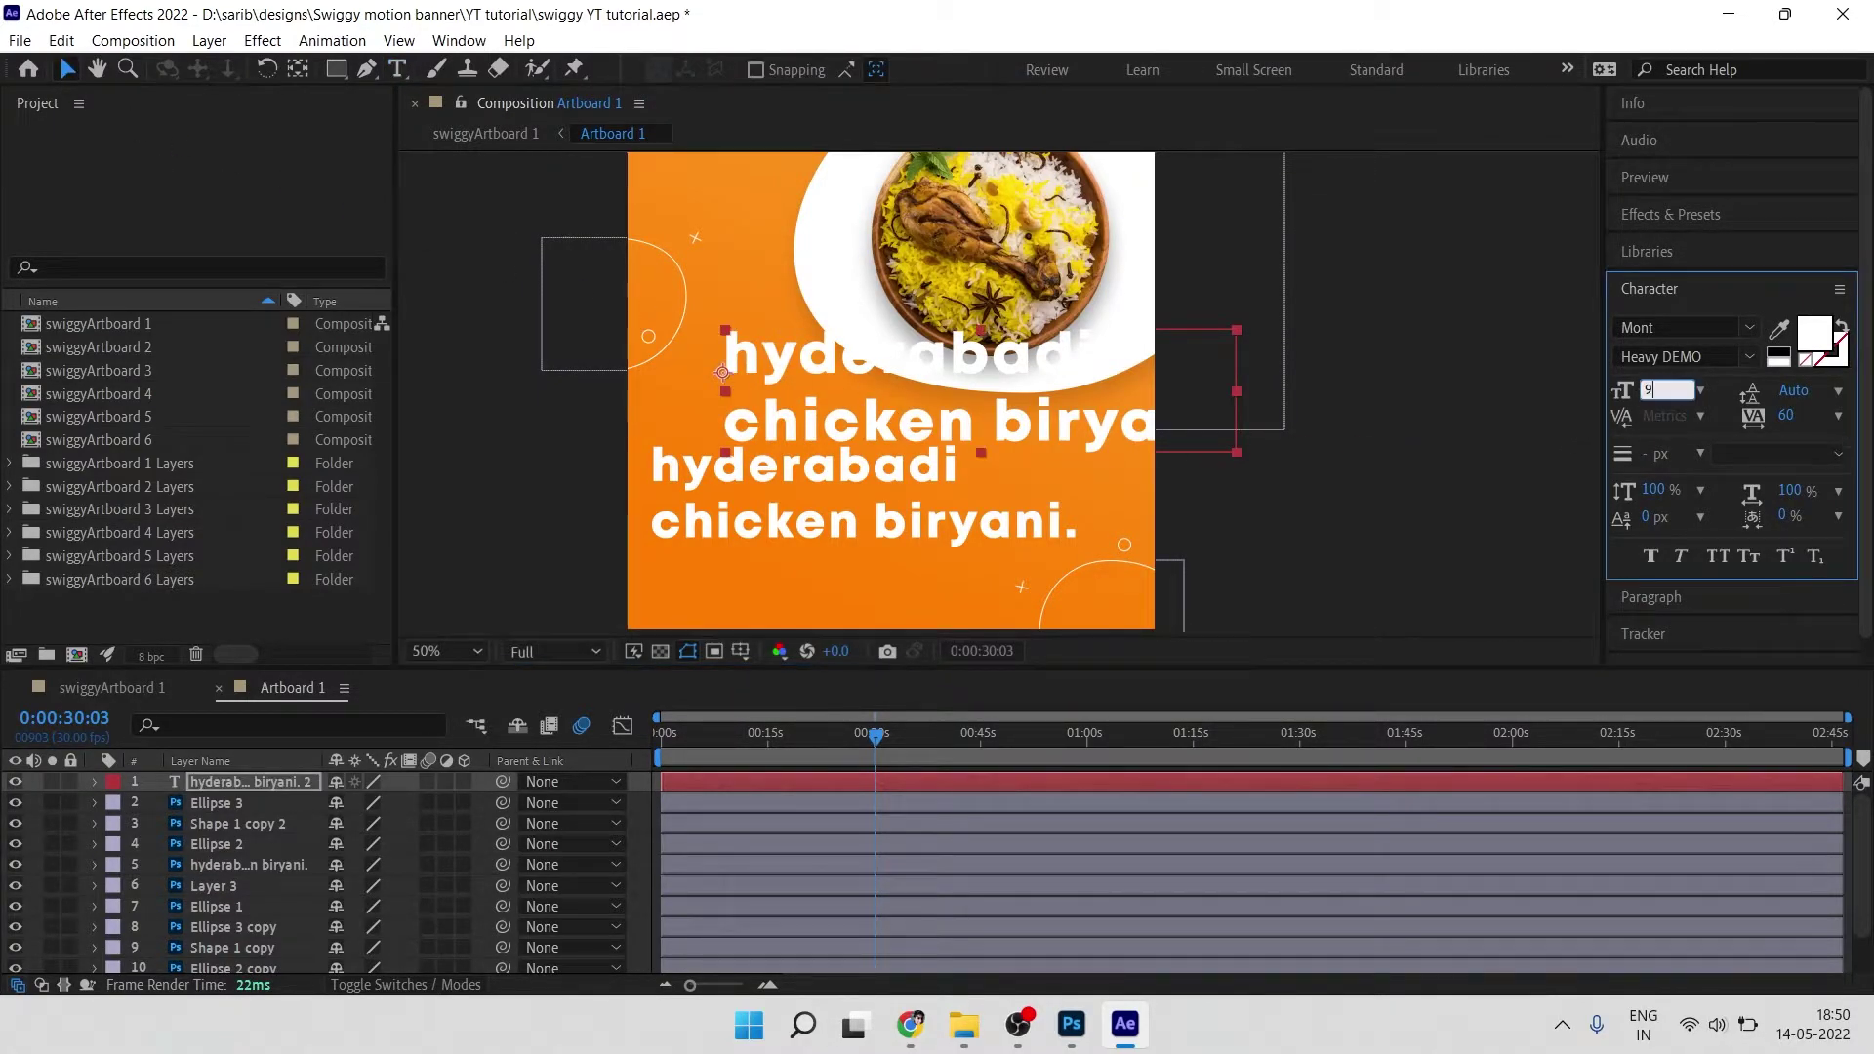
{"action": "key", "text": "Return"}
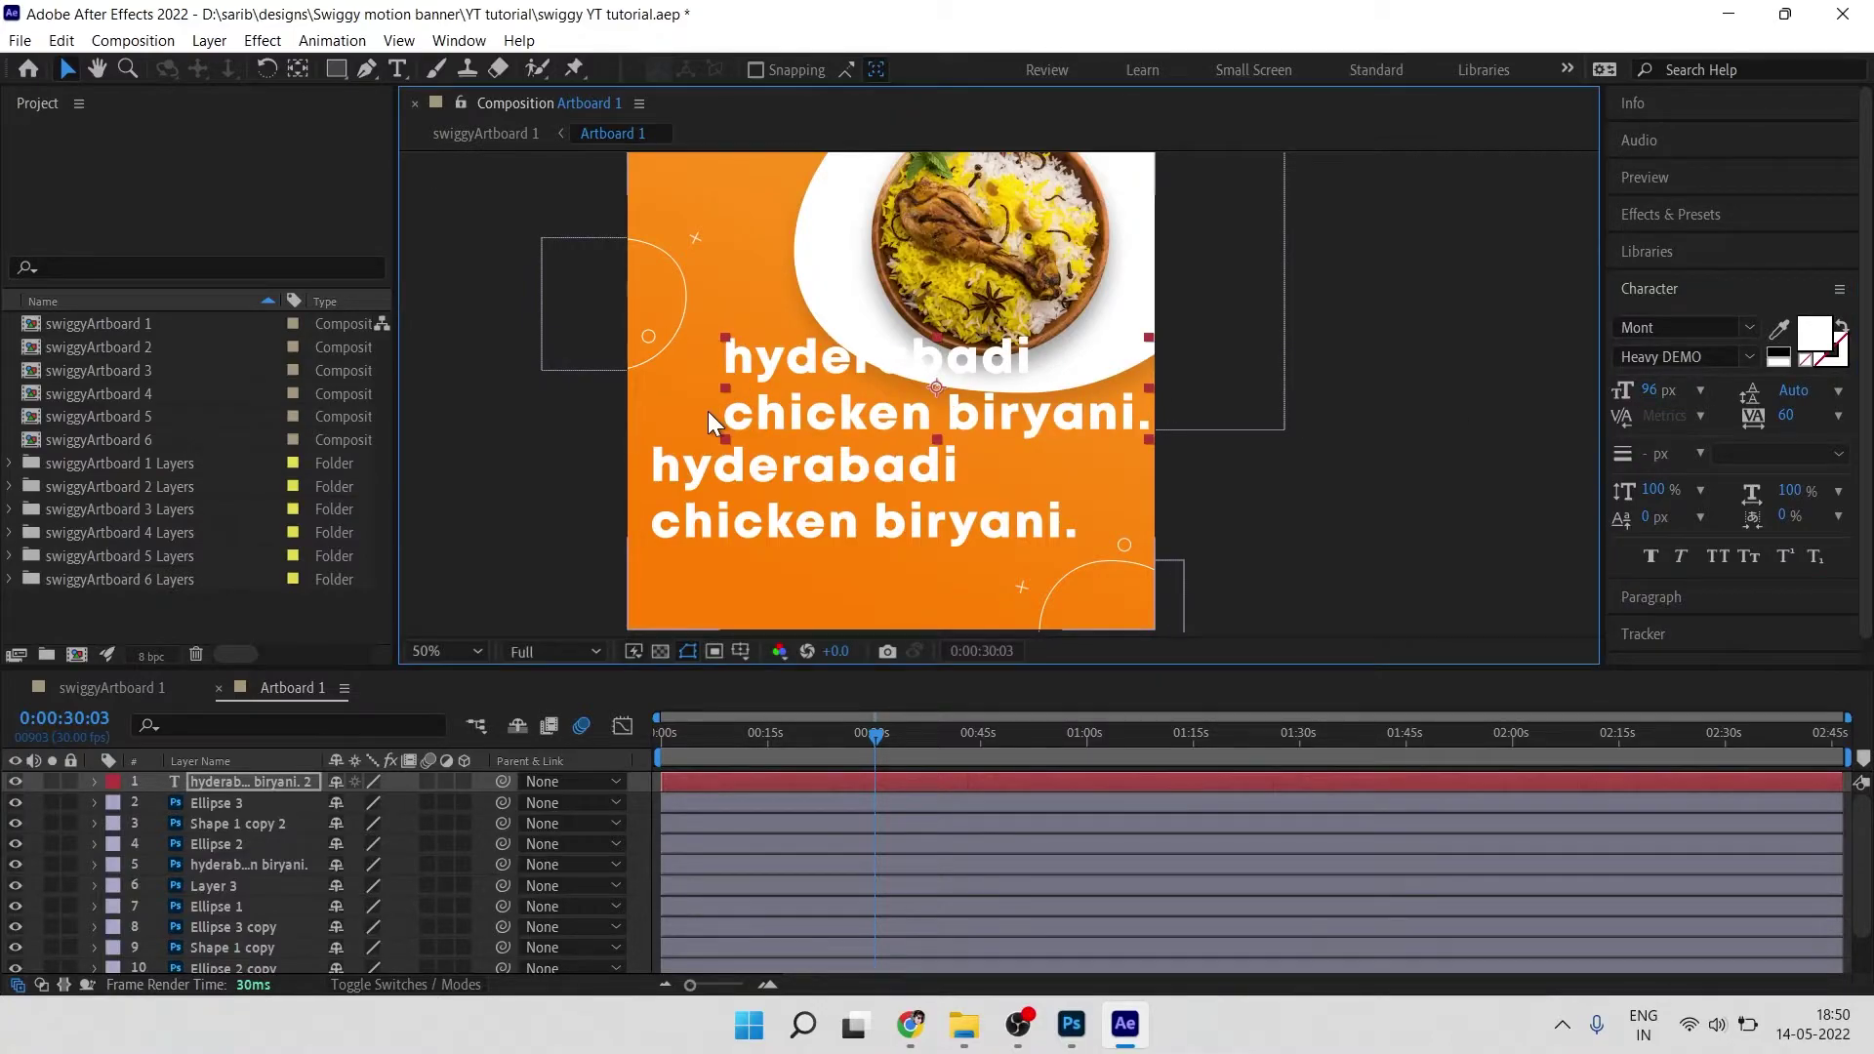
Step: Place the new headline text exactly over the original one and delete the original imported headline layer
{"action": "scroll", "coordinate": [707, 412], "scroll_direction": "up", "scroll_amount": 4}
{"action": "scroll", "coordinate": [818, 348], "scroll_direction": "down", "scroll_amount": 2}
{"action": "scroll", "coordinate": [858, 476], "scroll_direction": "down", "scroll_amount": 2}
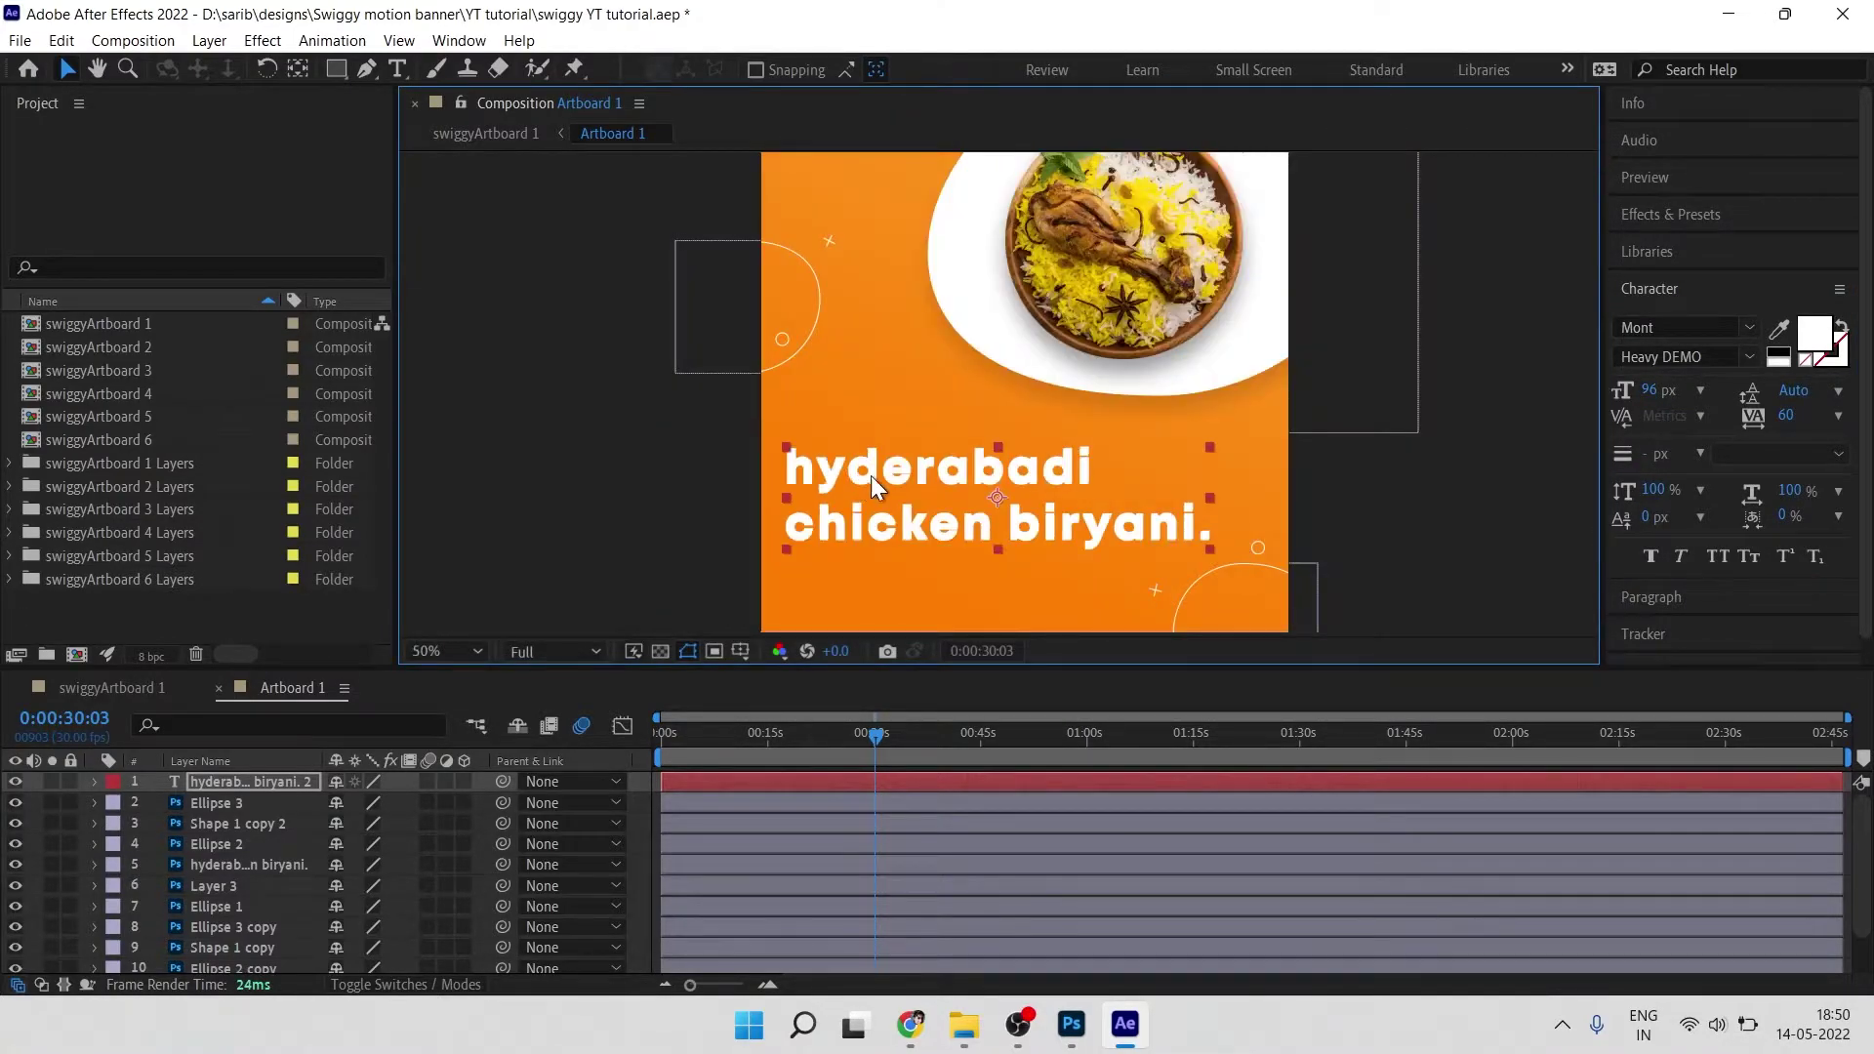
{"action": "left_click", "coordinate": [226, 866]}
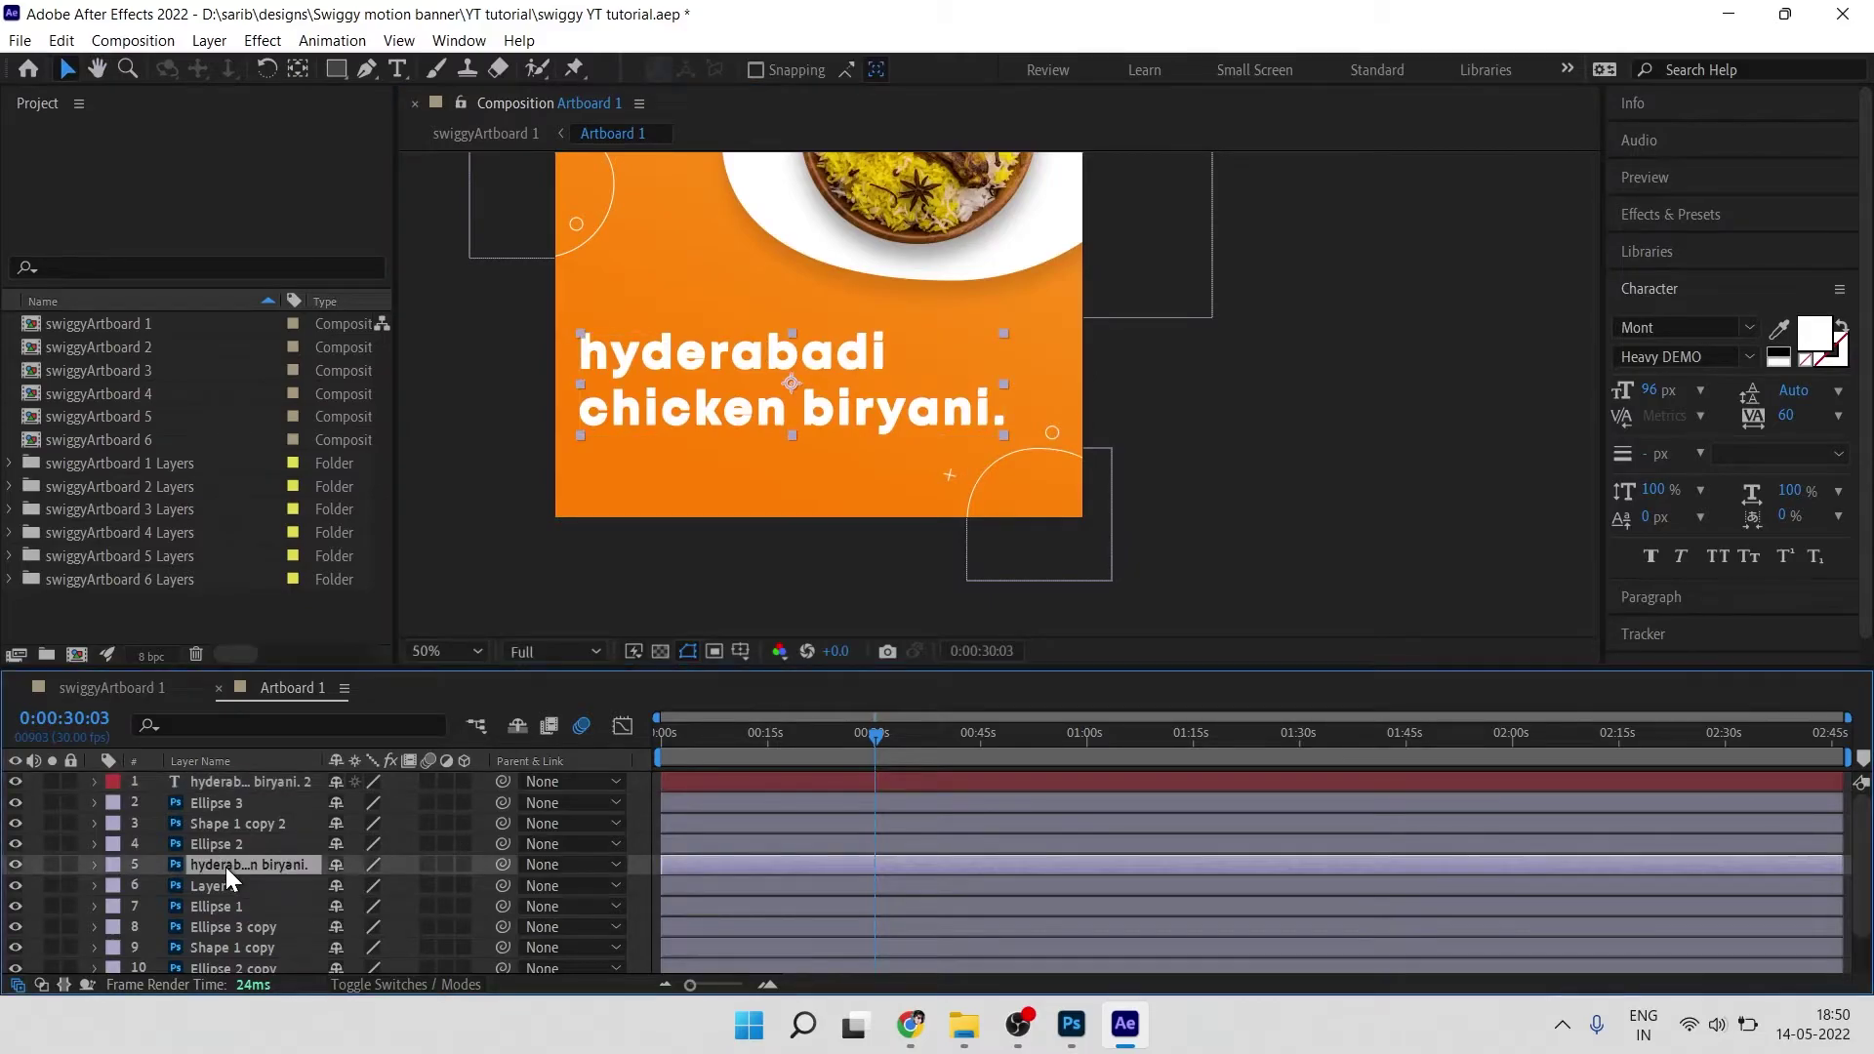
{"action": "key", "text": "Delete"}
Step: Apply the Stretch In Each Word preset to the new headline text layer and reveal its Range Selector Offset keyframes
{"action": "left_click", "coordinate": [777, 406]}
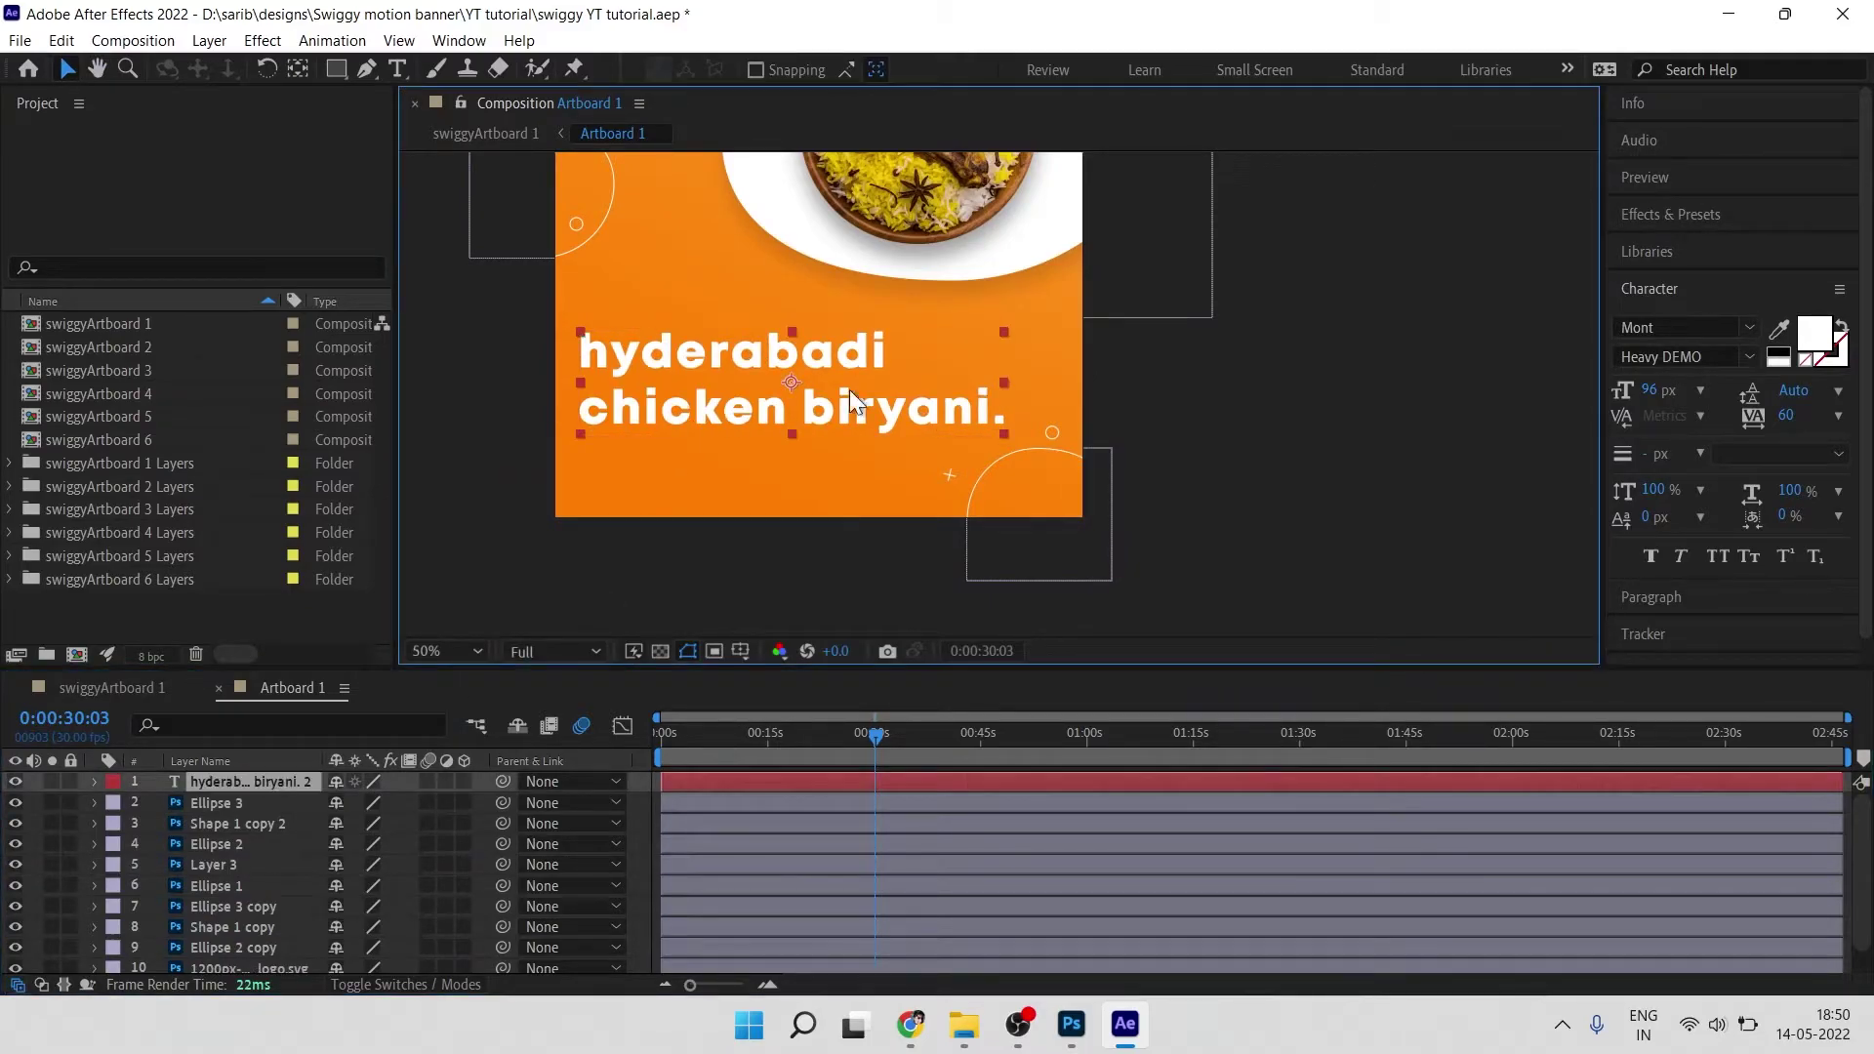
{"action": "left_click", "coordinate": [1669, 214]}
{"action": "scroll", "coordinate": [1723, 547], "scroll_direction": "down", "scroll_amount": 10}
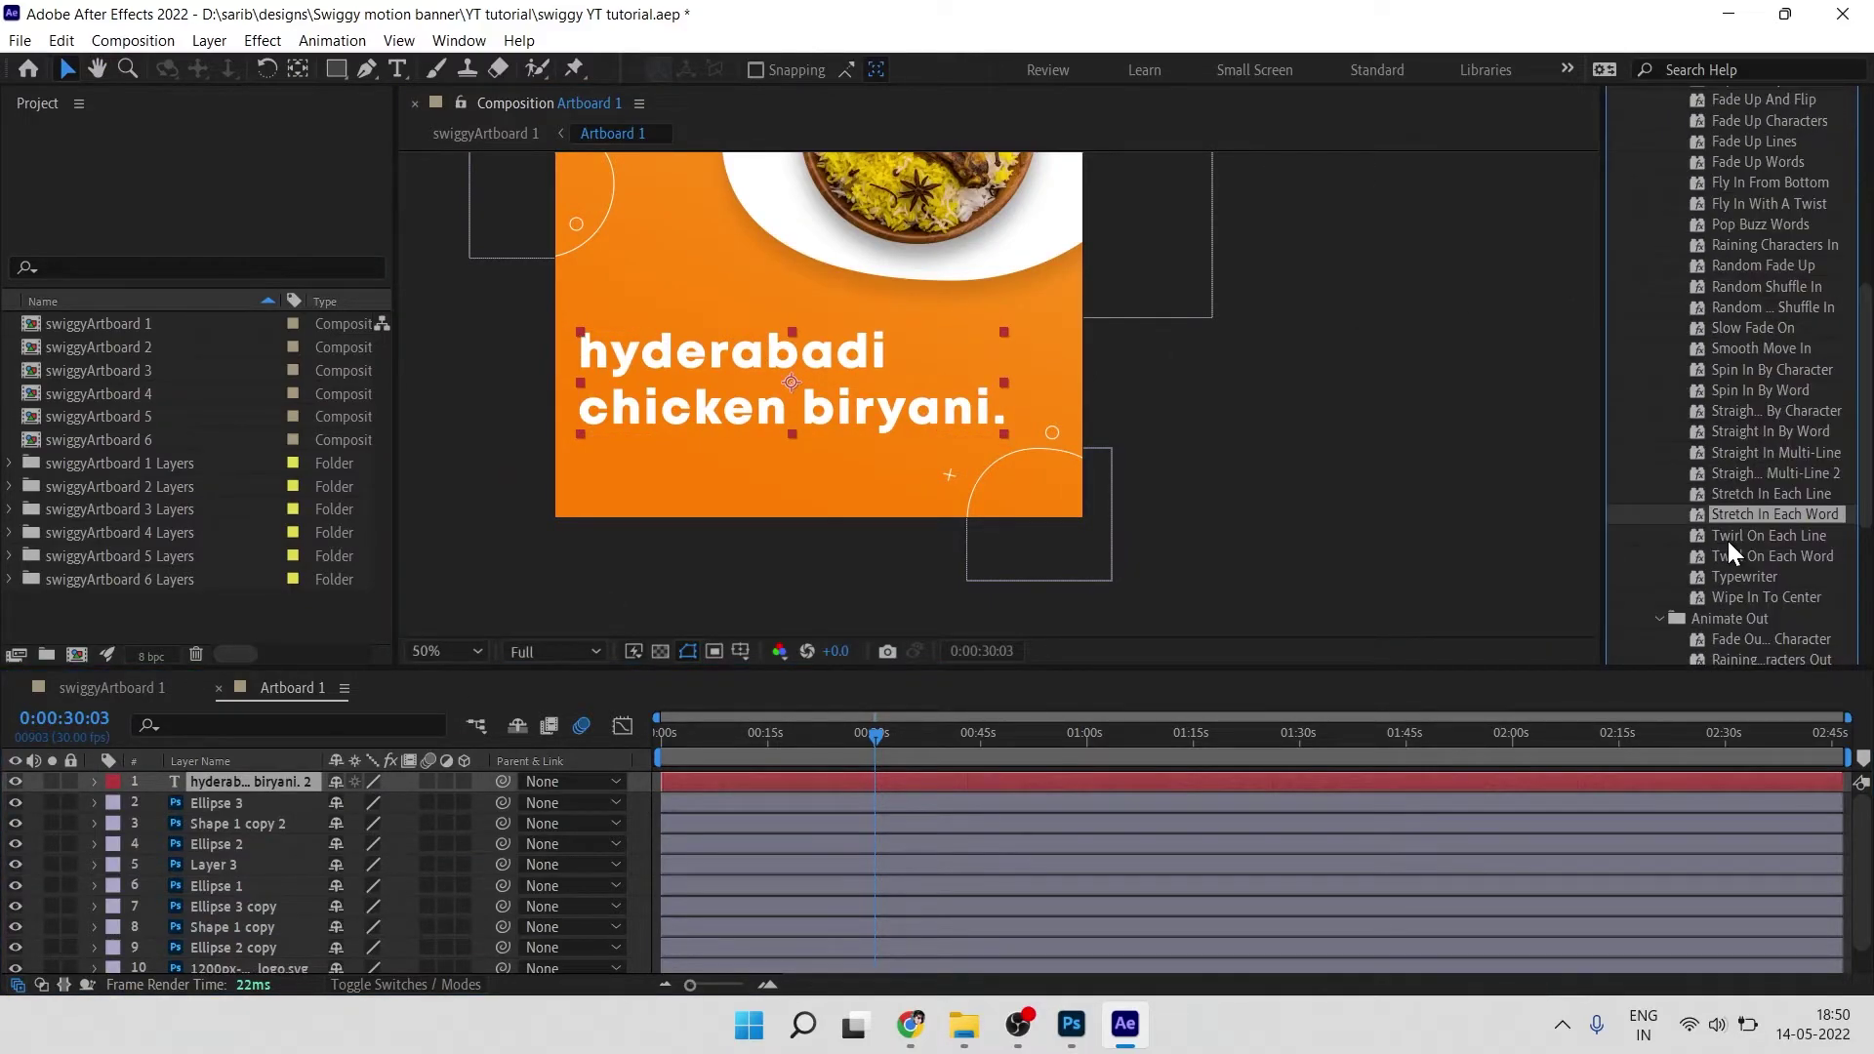
{"action": "left_click_drag", "start_coordinate": [1034, 459], "coordinate": [1030, 461]}
{"action": "left_click", "coordinate": [923, 886]}
{"action": "left_click", "coordinate": [853, 786]}
{"action": "key", "text": "u"}
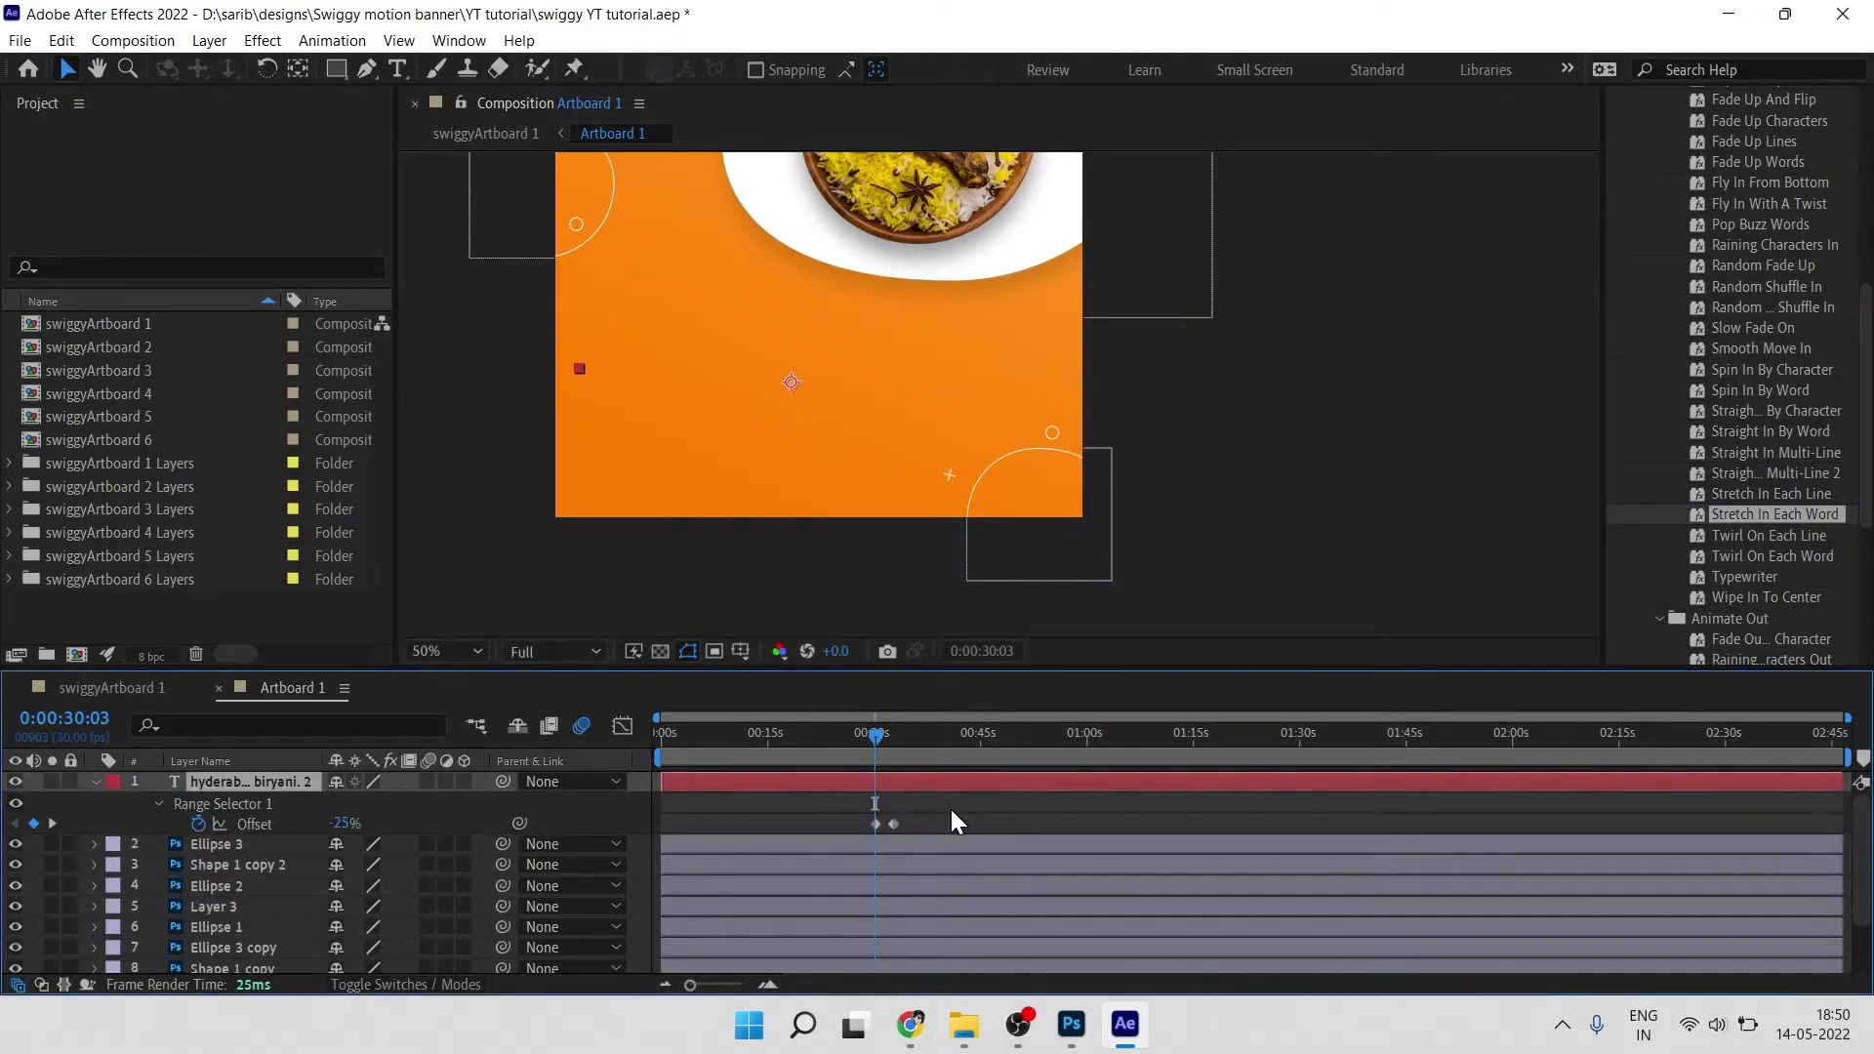
Step: Move the headline's Range Selector Offset keyframes near the start, to about 0.5 s and 1.25 s, and apply Easy Ease
{"action": "left_click", "coordinate": [660, 748]}
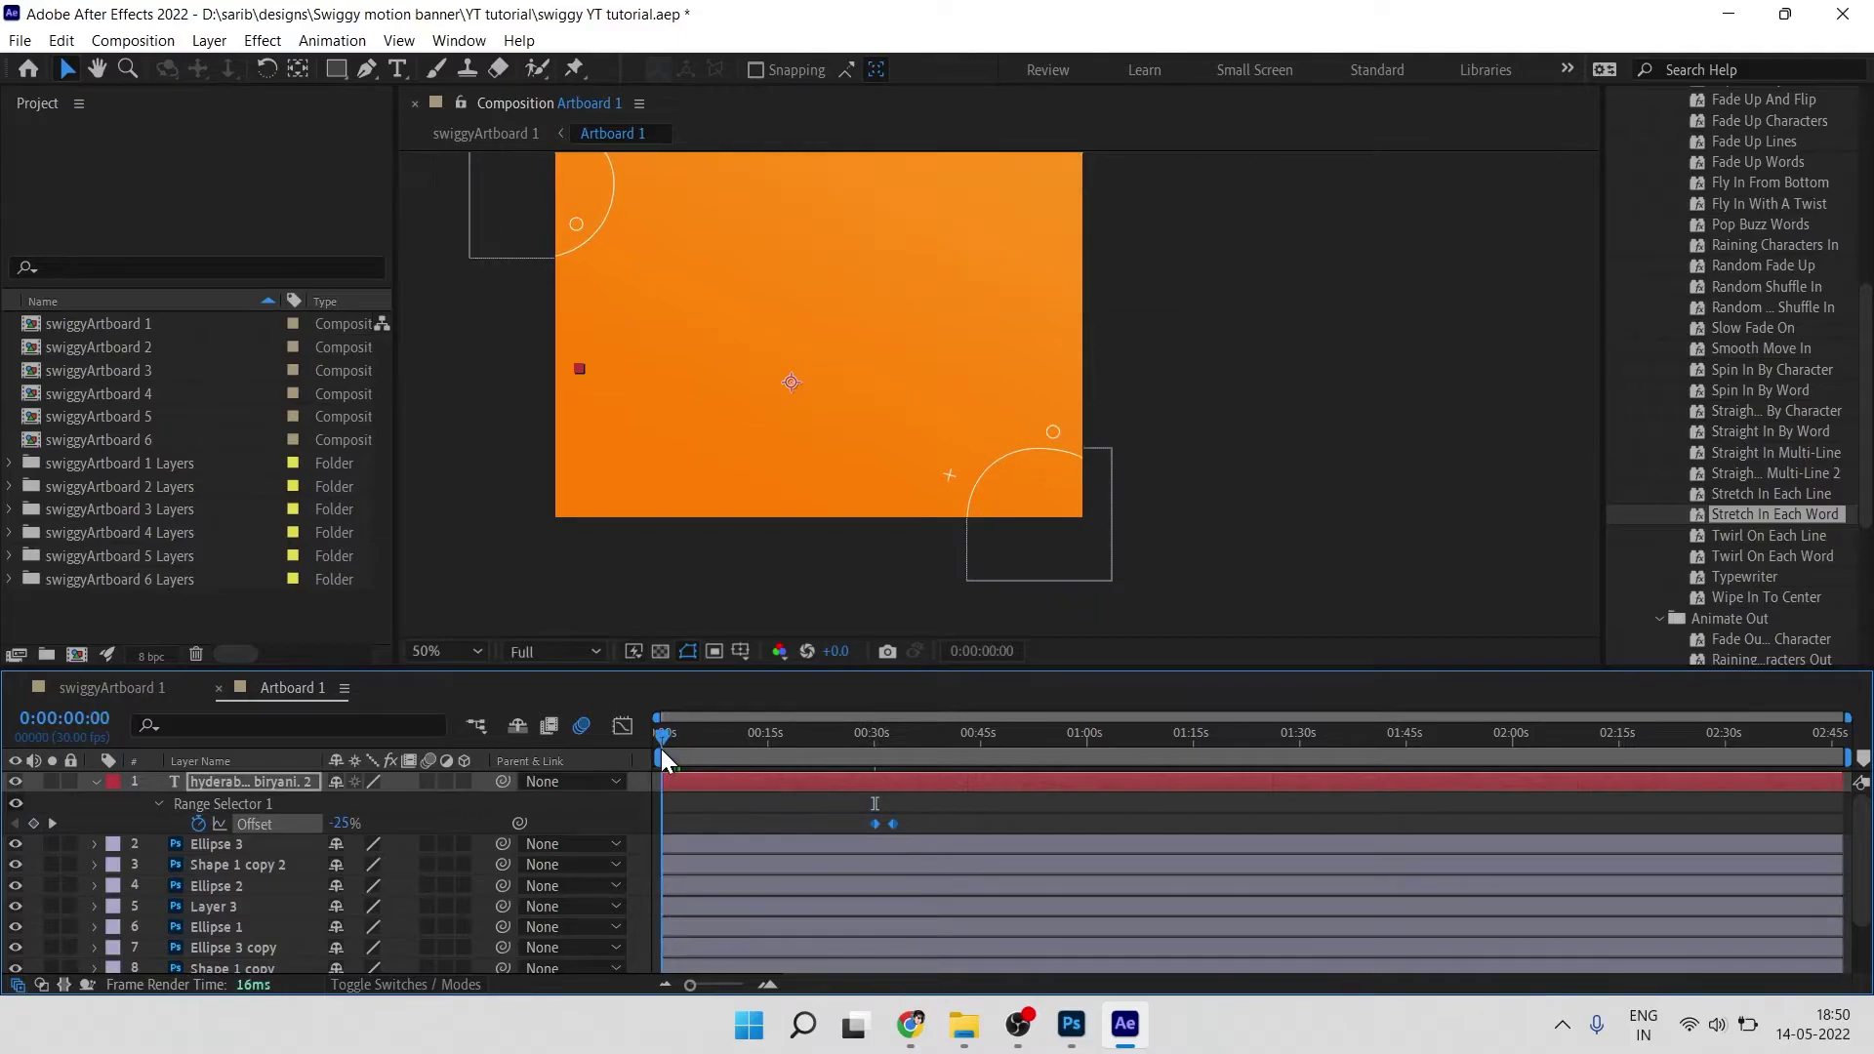
{"action": "key", "text": "equal"}
{"action": "key", "text": "equal"}
{"action": "key", "text": "equal"}
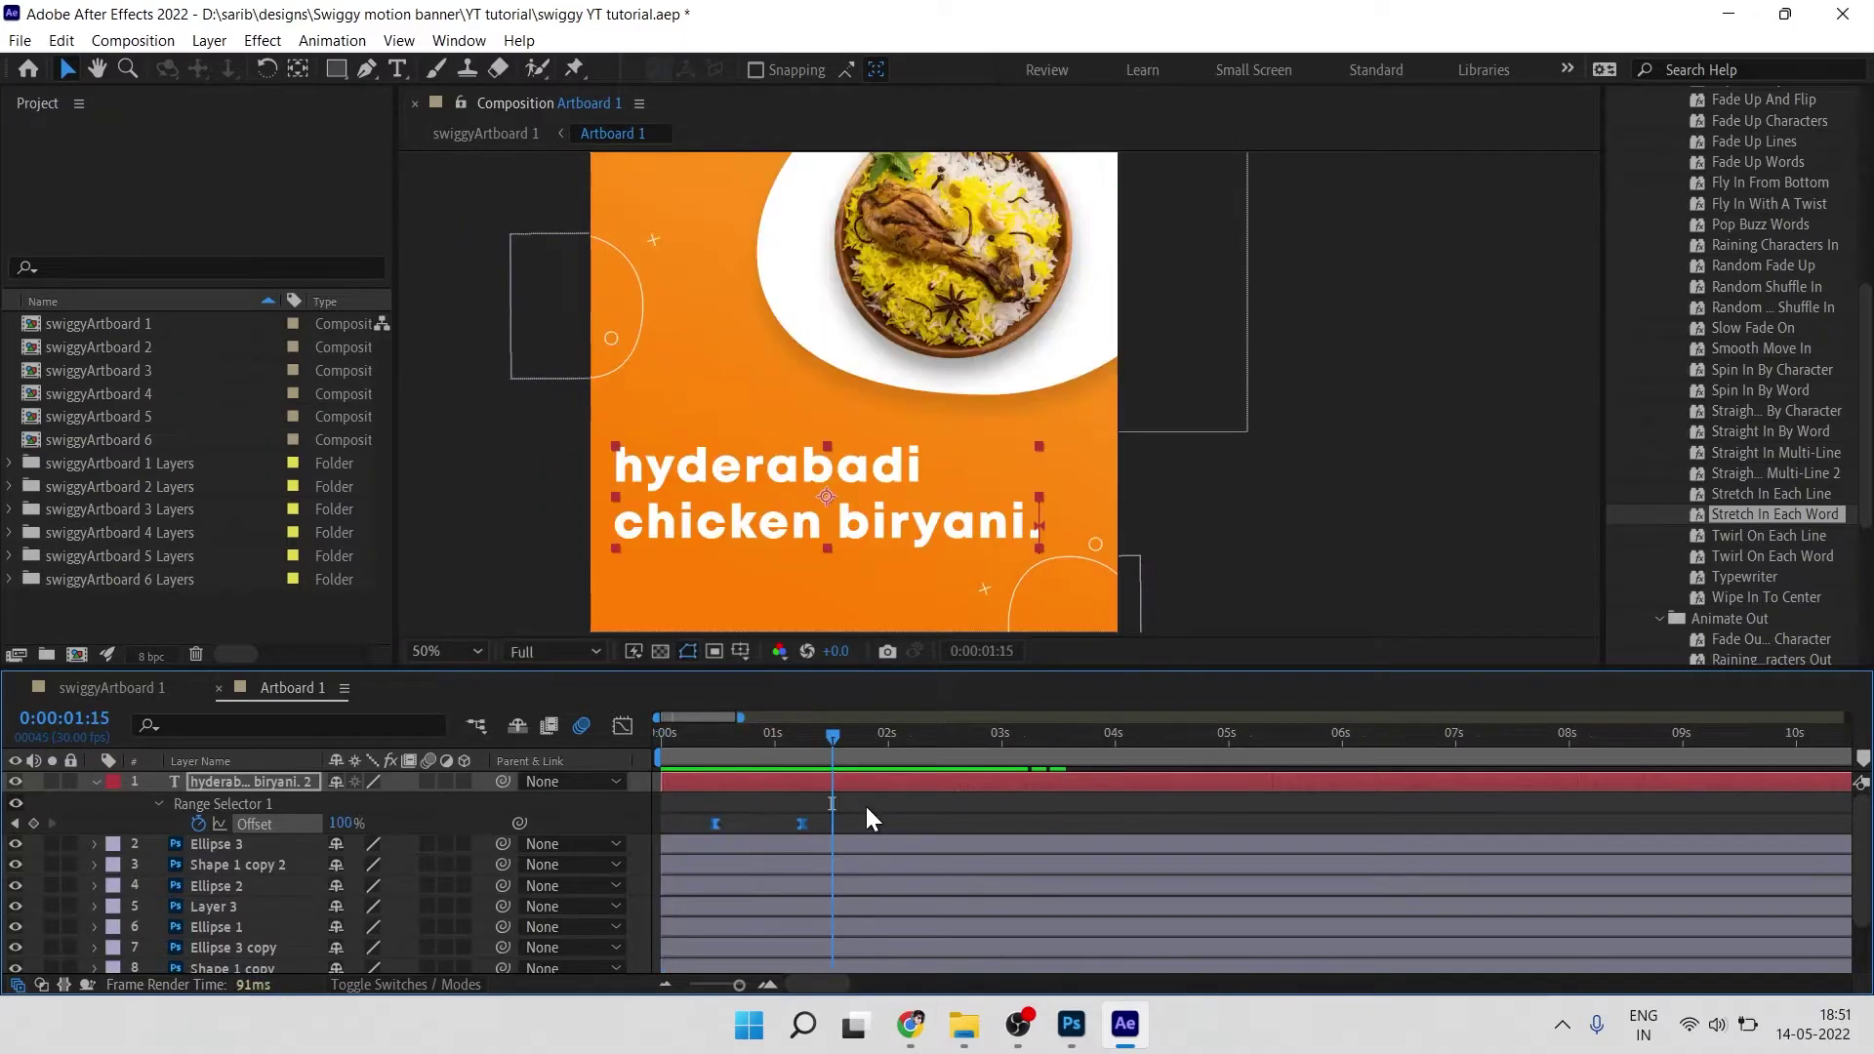
{"action": "left_click_drag", "start_coordinate": [867, 802], "coordinate": [646, 811]}
{"action": "left_click", "coordinate": [858, 783]}
{"action": "key", "text": "Home"}
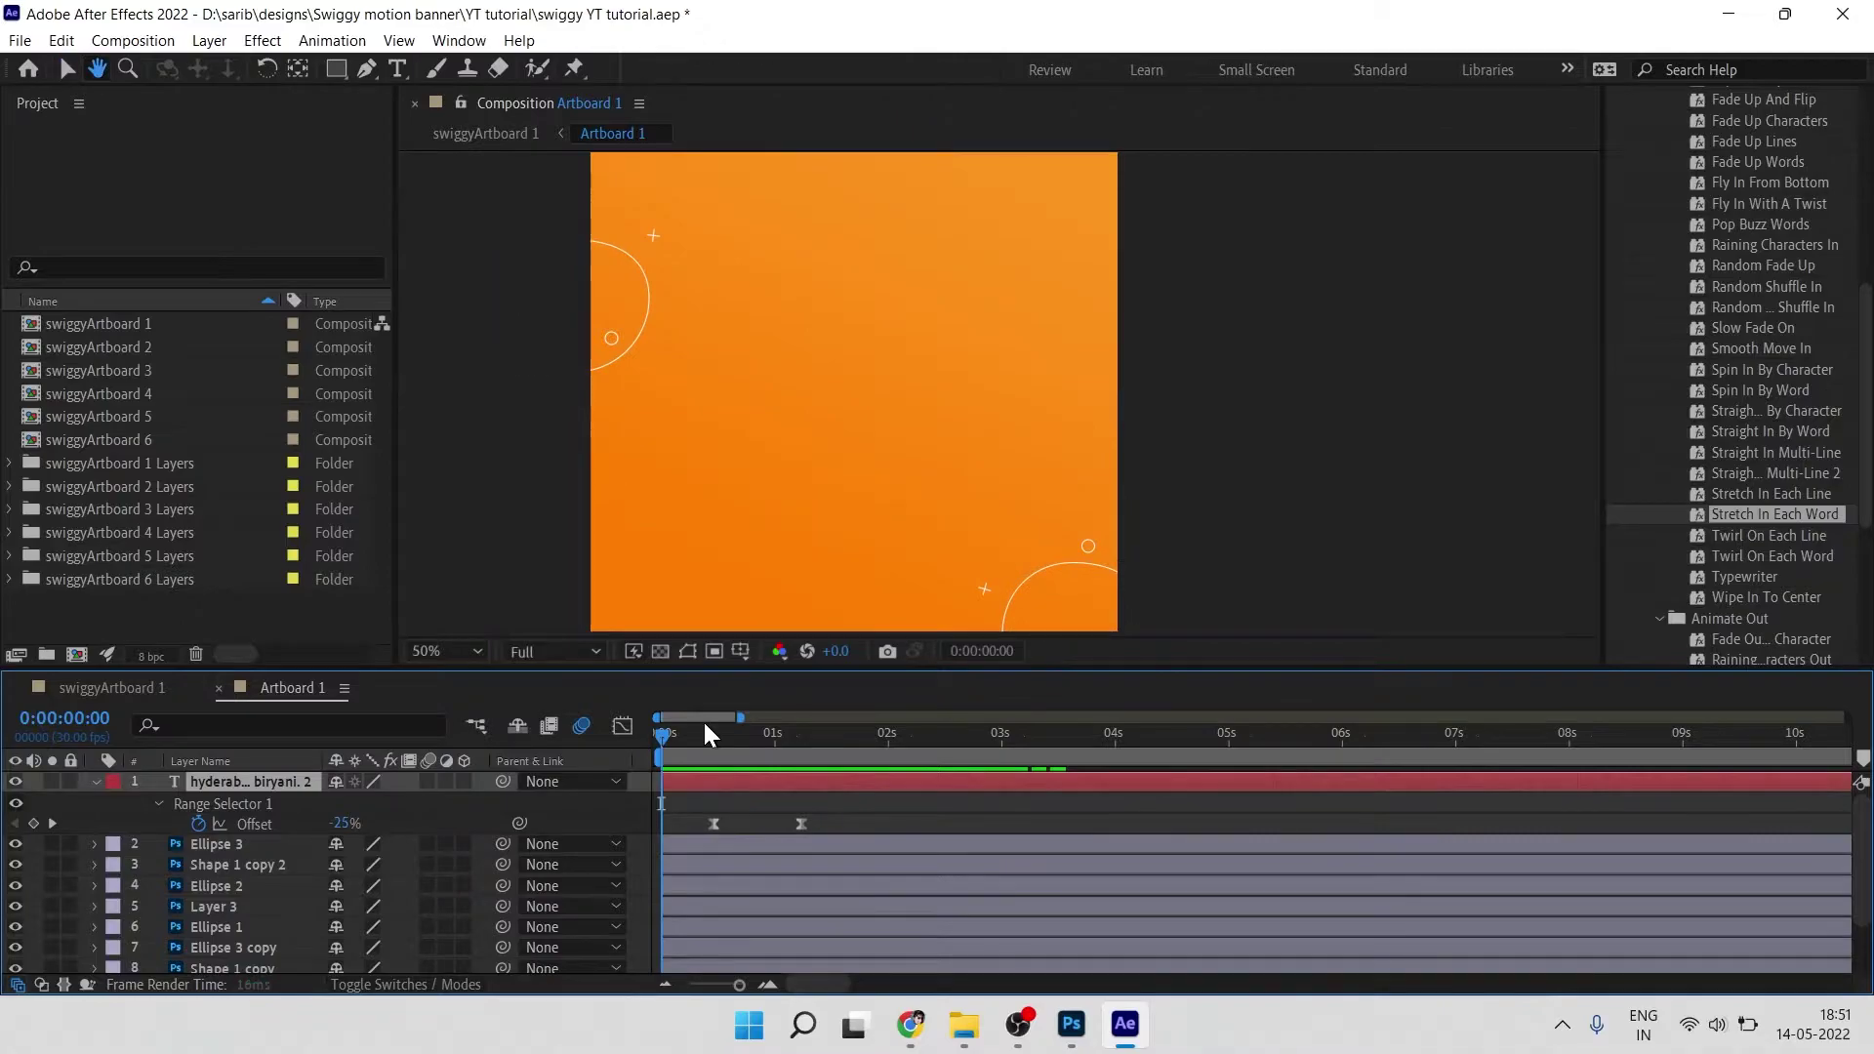
Step: Deselect the headline layer and save the project
{"action": "key", "text": "space"}
{"action": "left_click_drag", "start_coordinate": [1364, 335], "coordinate": [1318, 356]}
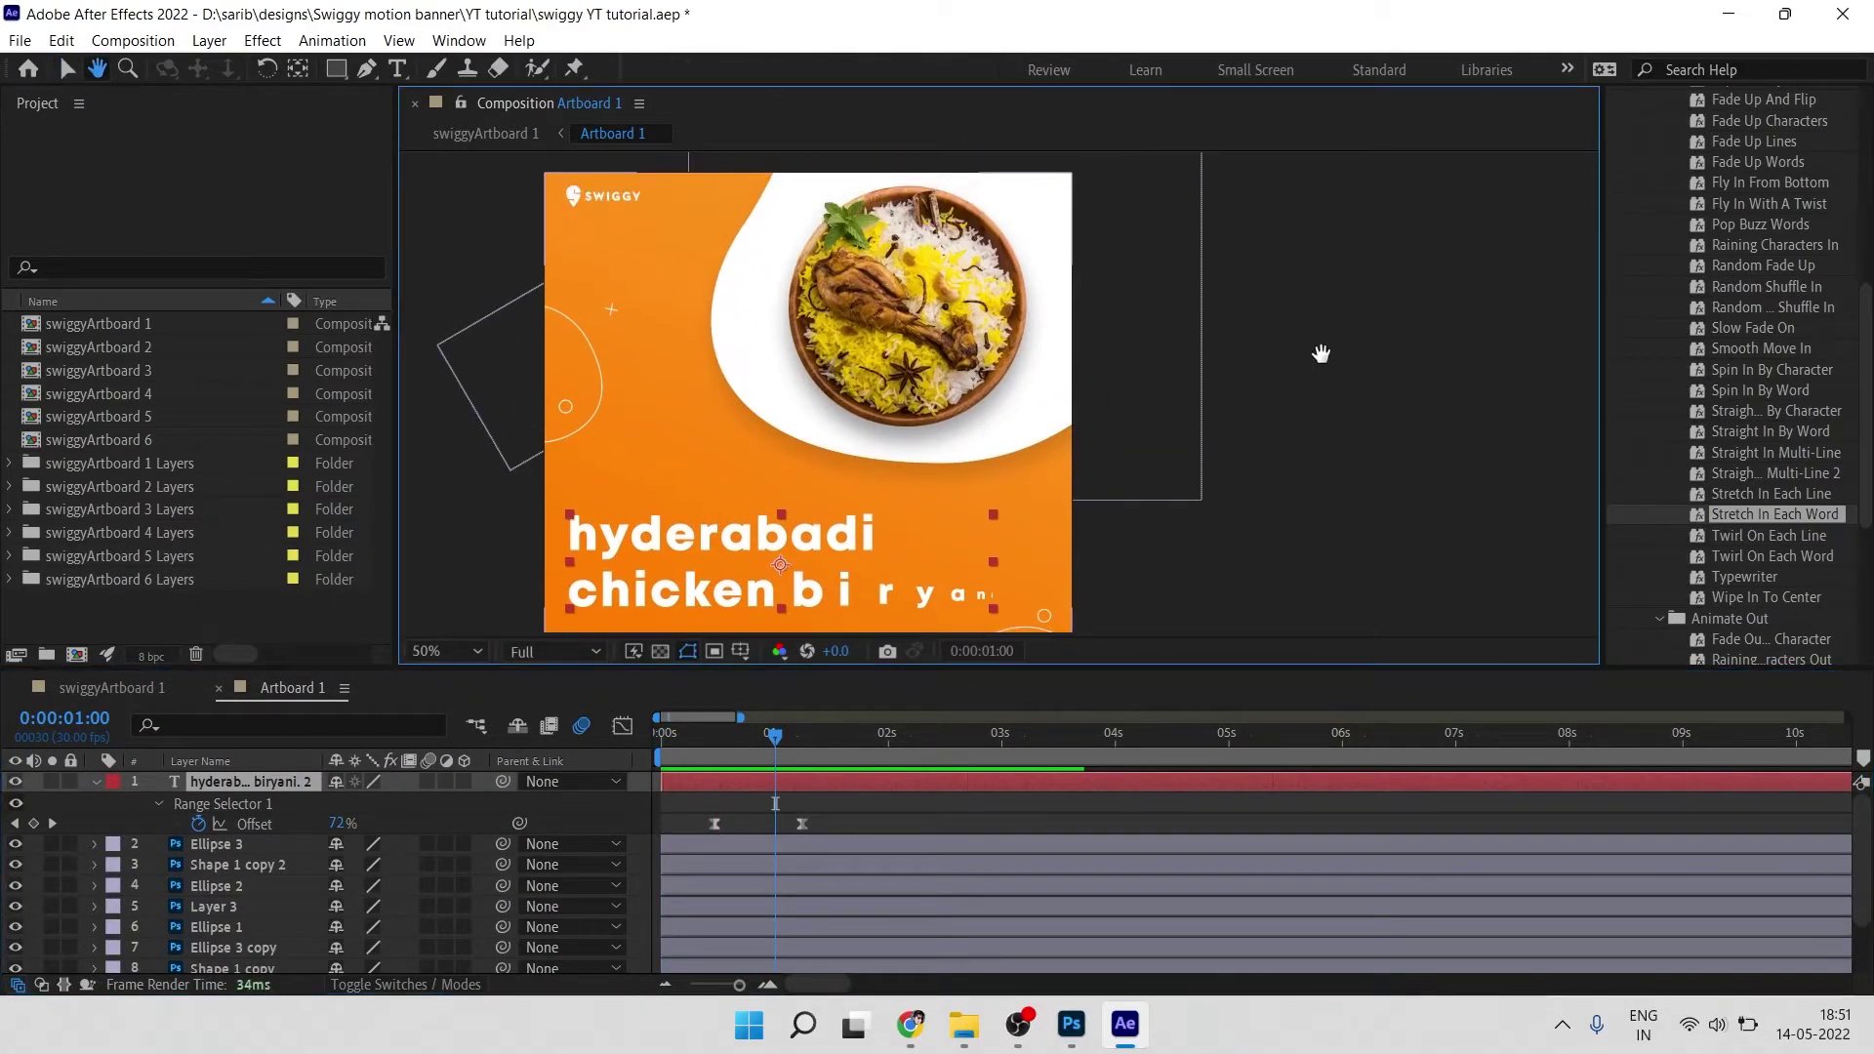
{"action": "left_click", "coordinate": [1319, 314]}
{"action": "key", "text": "ctrl+s"}
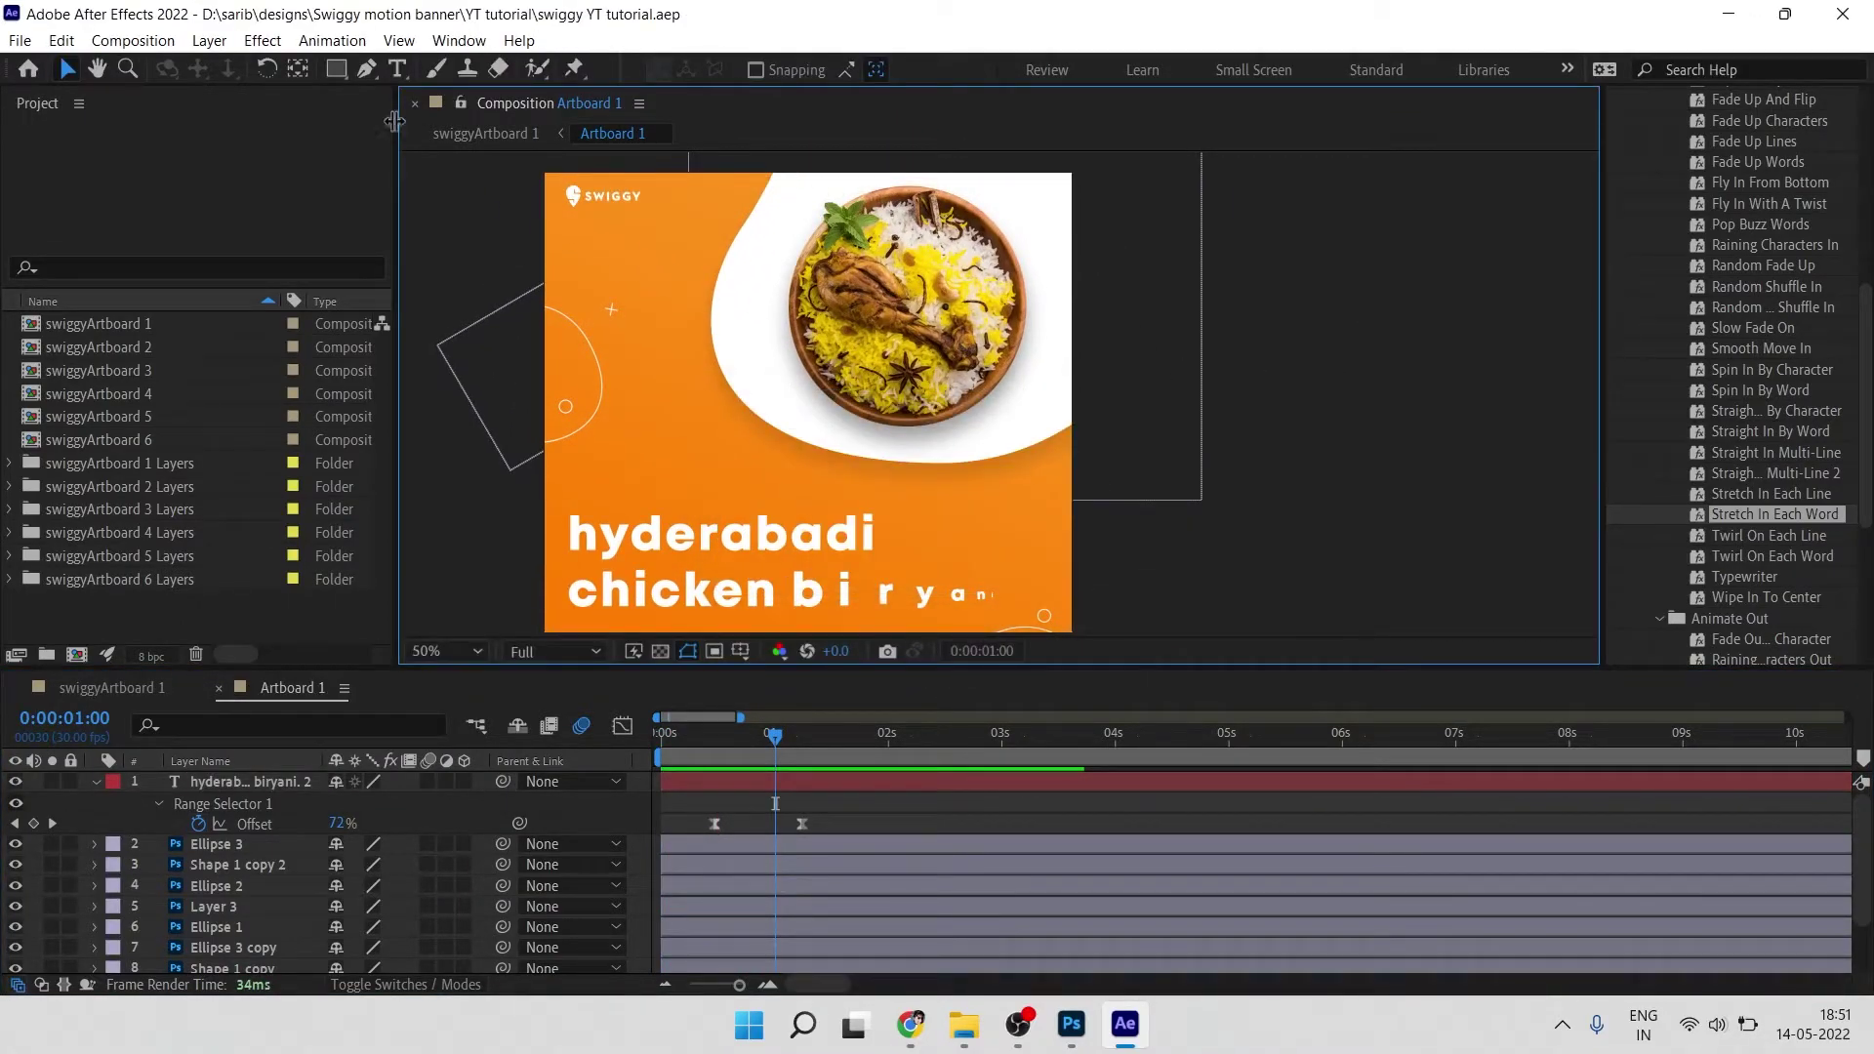
Step: Draw a short vertical line beside the biryani bowl with the Pen tool, using no fill and a 10 px orange stroke
{"action": "left_click", "coordinate": [367, 75]}
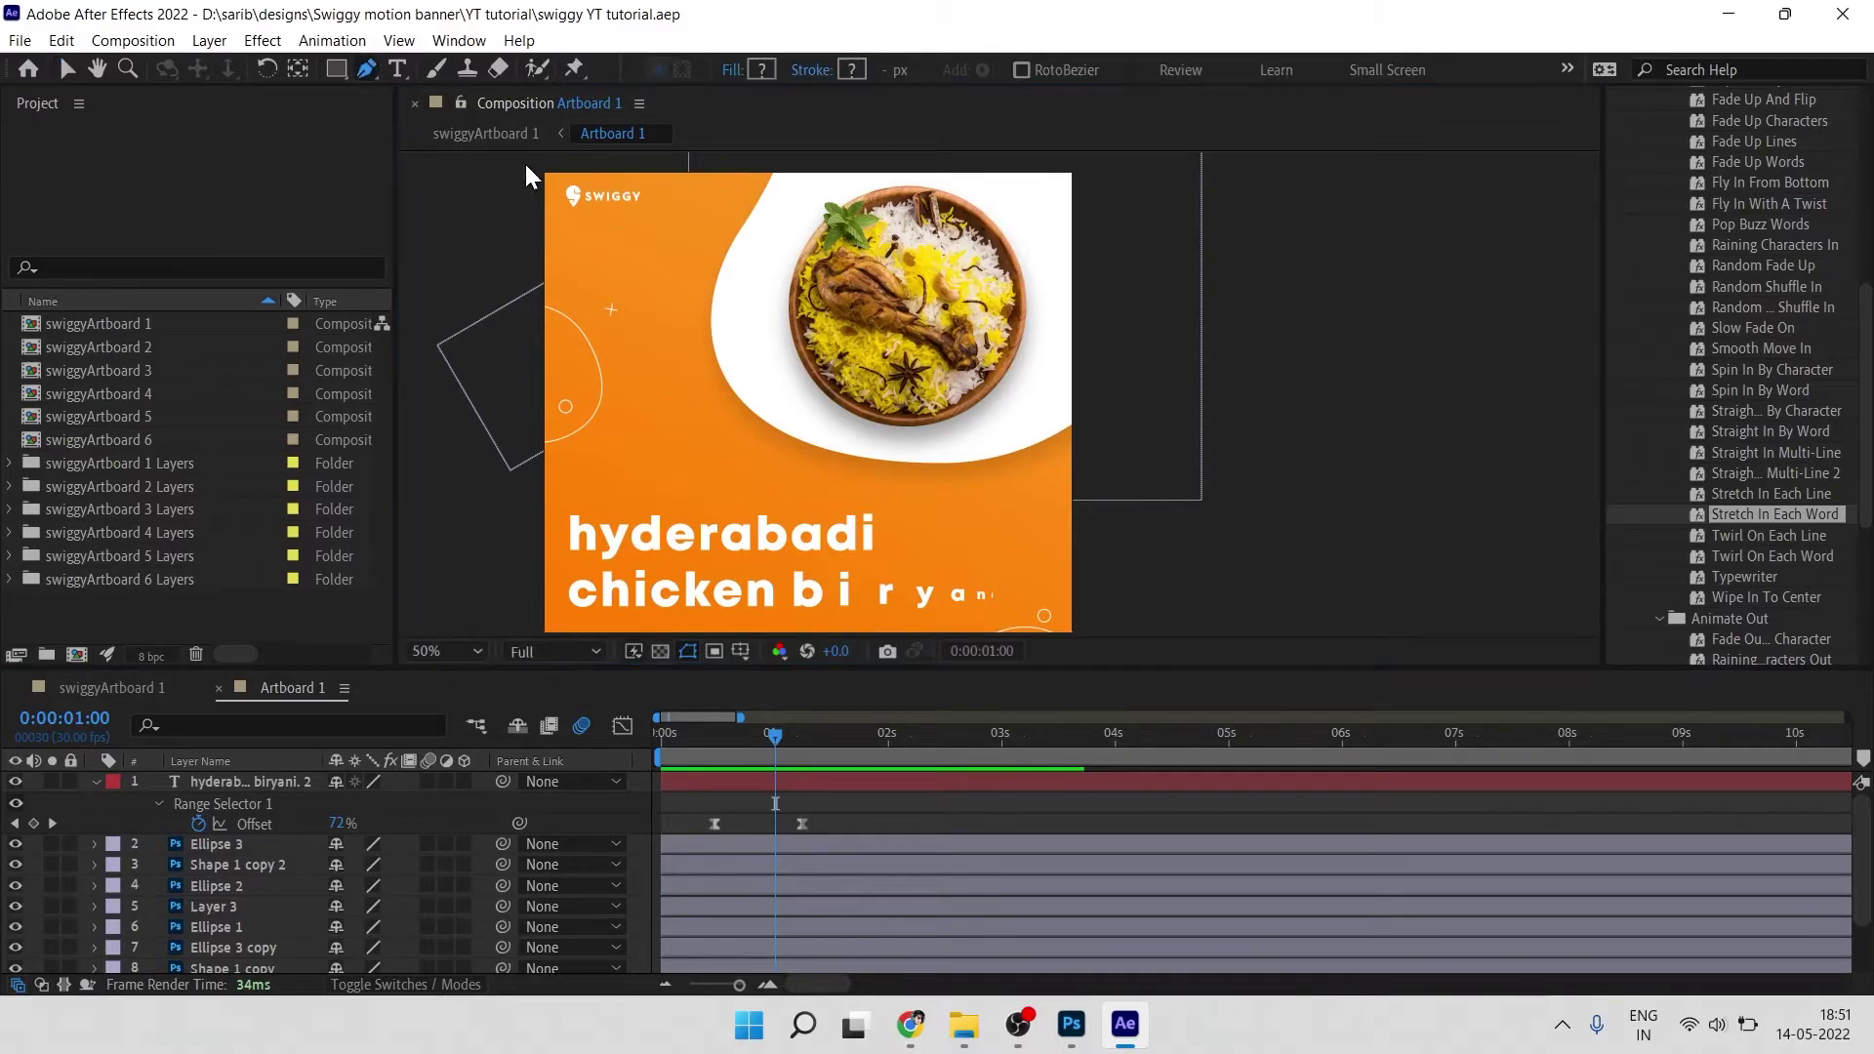
{"action": "left_click", "coordinate": [739, 283]}
{"action": "left_click", "coordinate": [740, 415]}
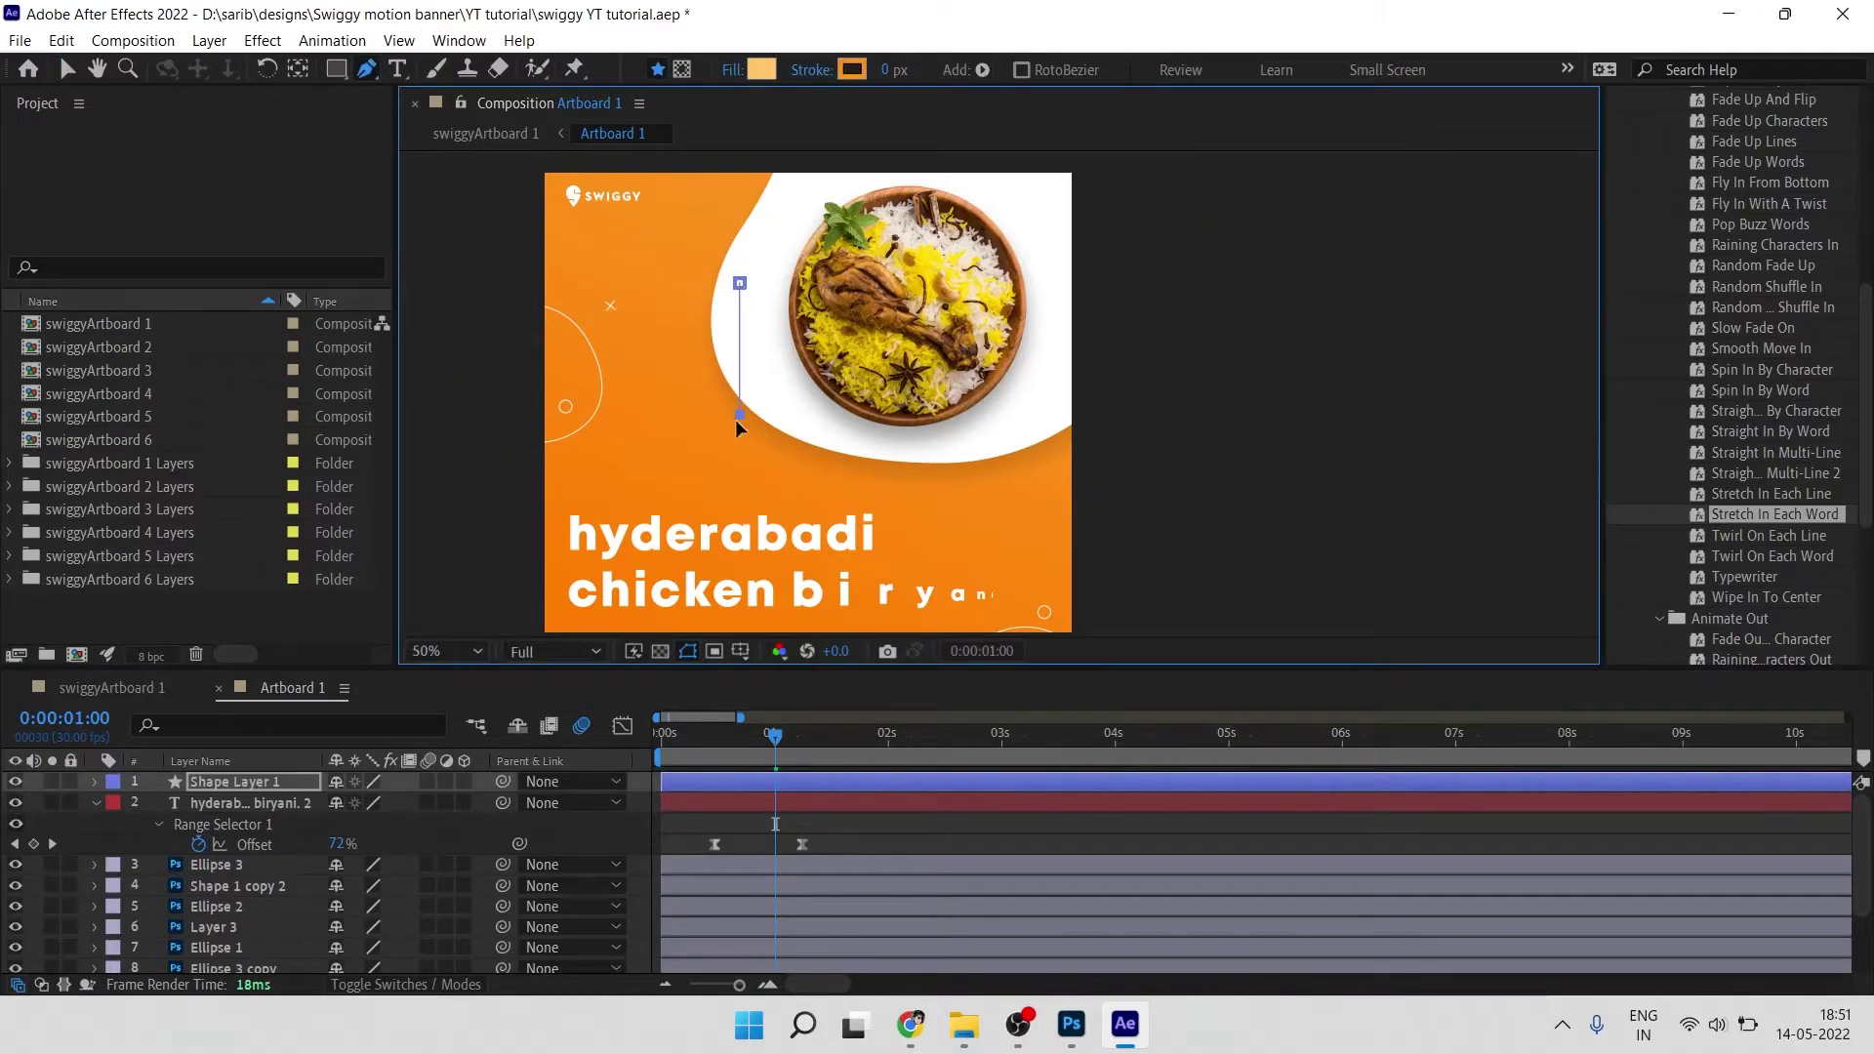
{"action": "left_click", "coordinate": [722, 71]}
{"action": "left_click", "coordinate": [814, 442]}
{"action": "left_click", "coordinate": [869, 580]}
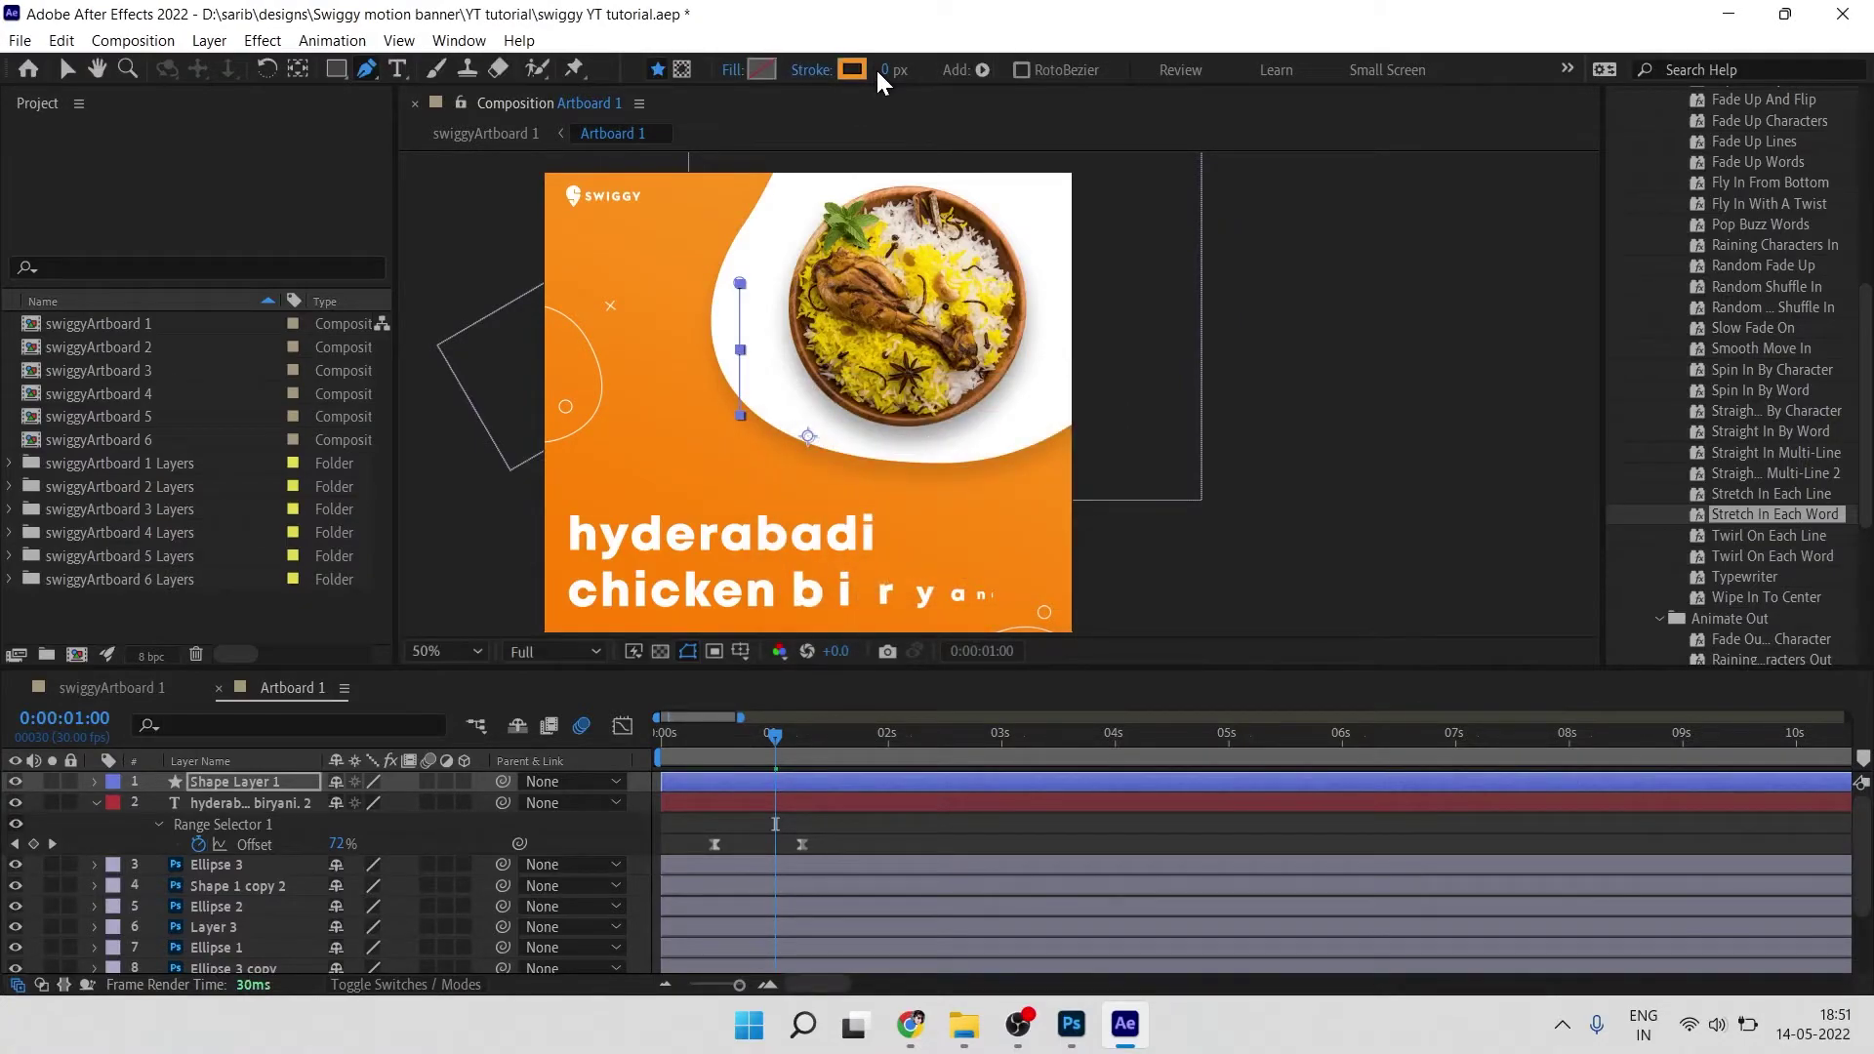
{"action": "left_click_drag", "start_coordinate": [883, 70], "coordinate": [893, 71]}
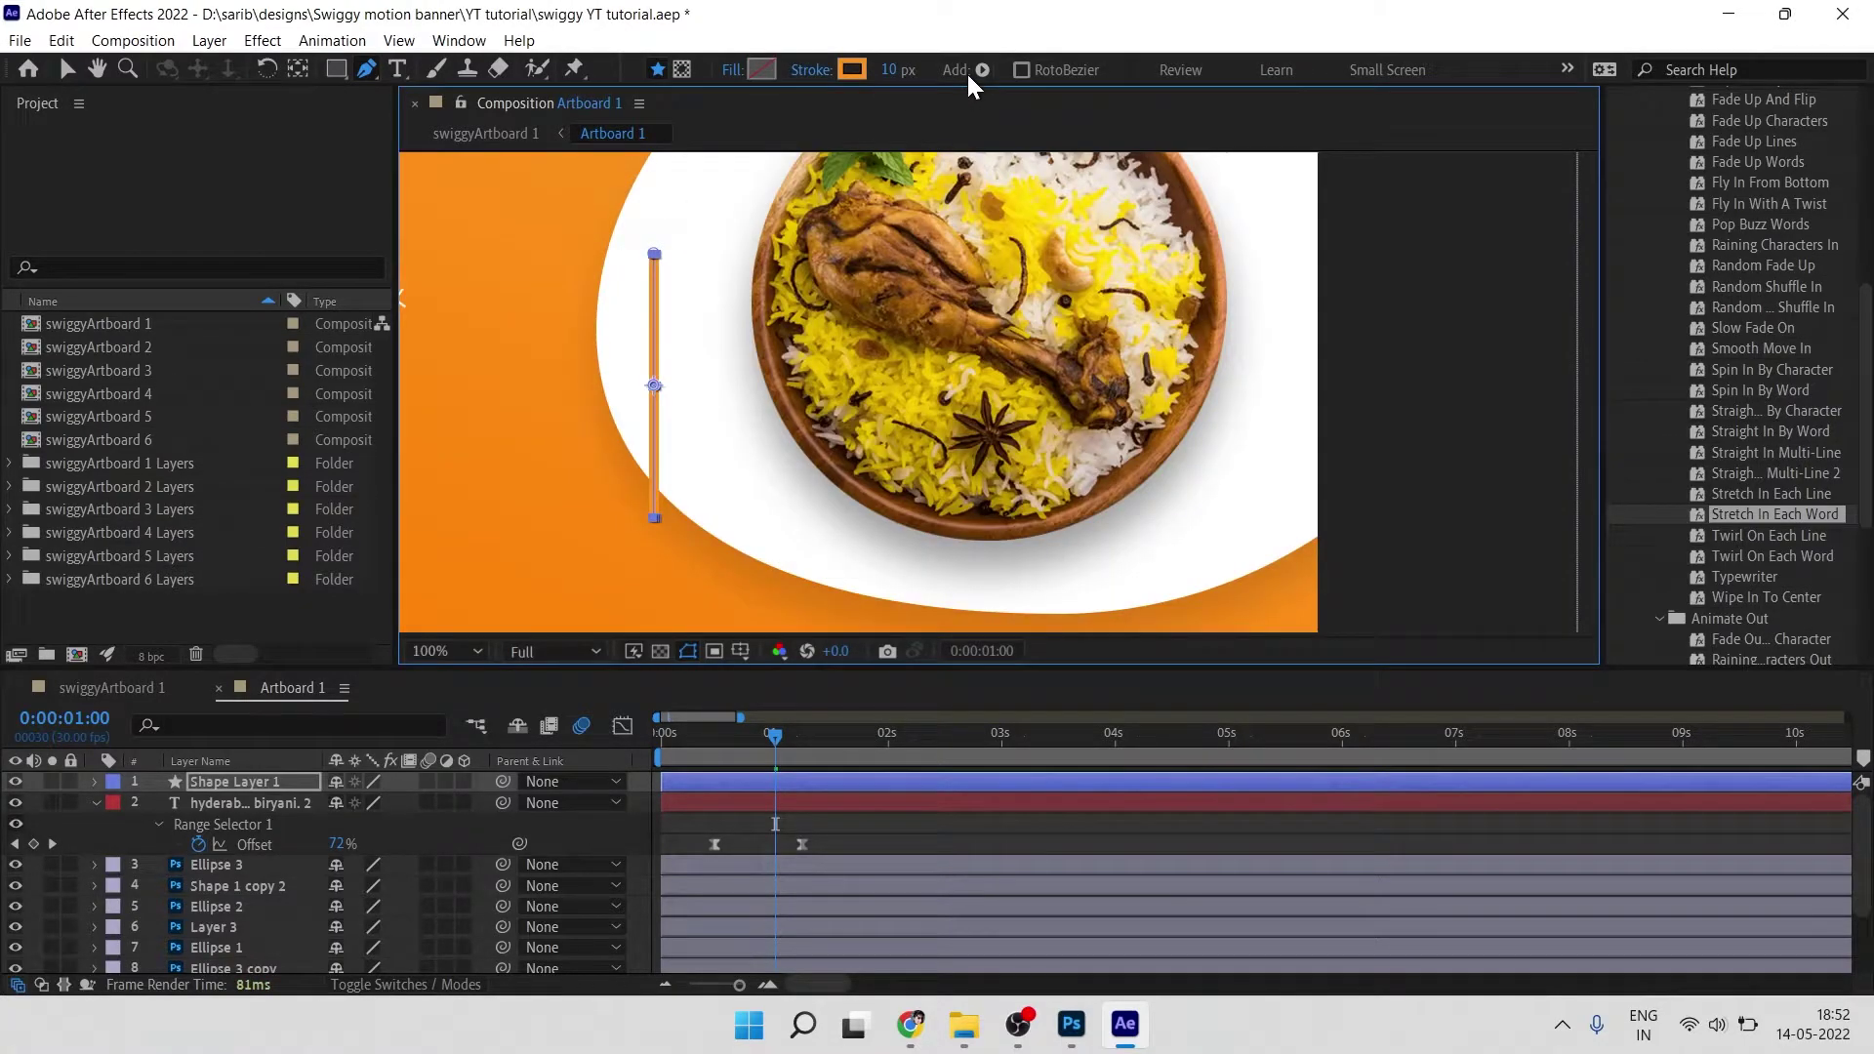
Step: Add a Repeater to the vertical line and set its Copies to 10
{"action": "left_click", "coordinate": [981, 70]}
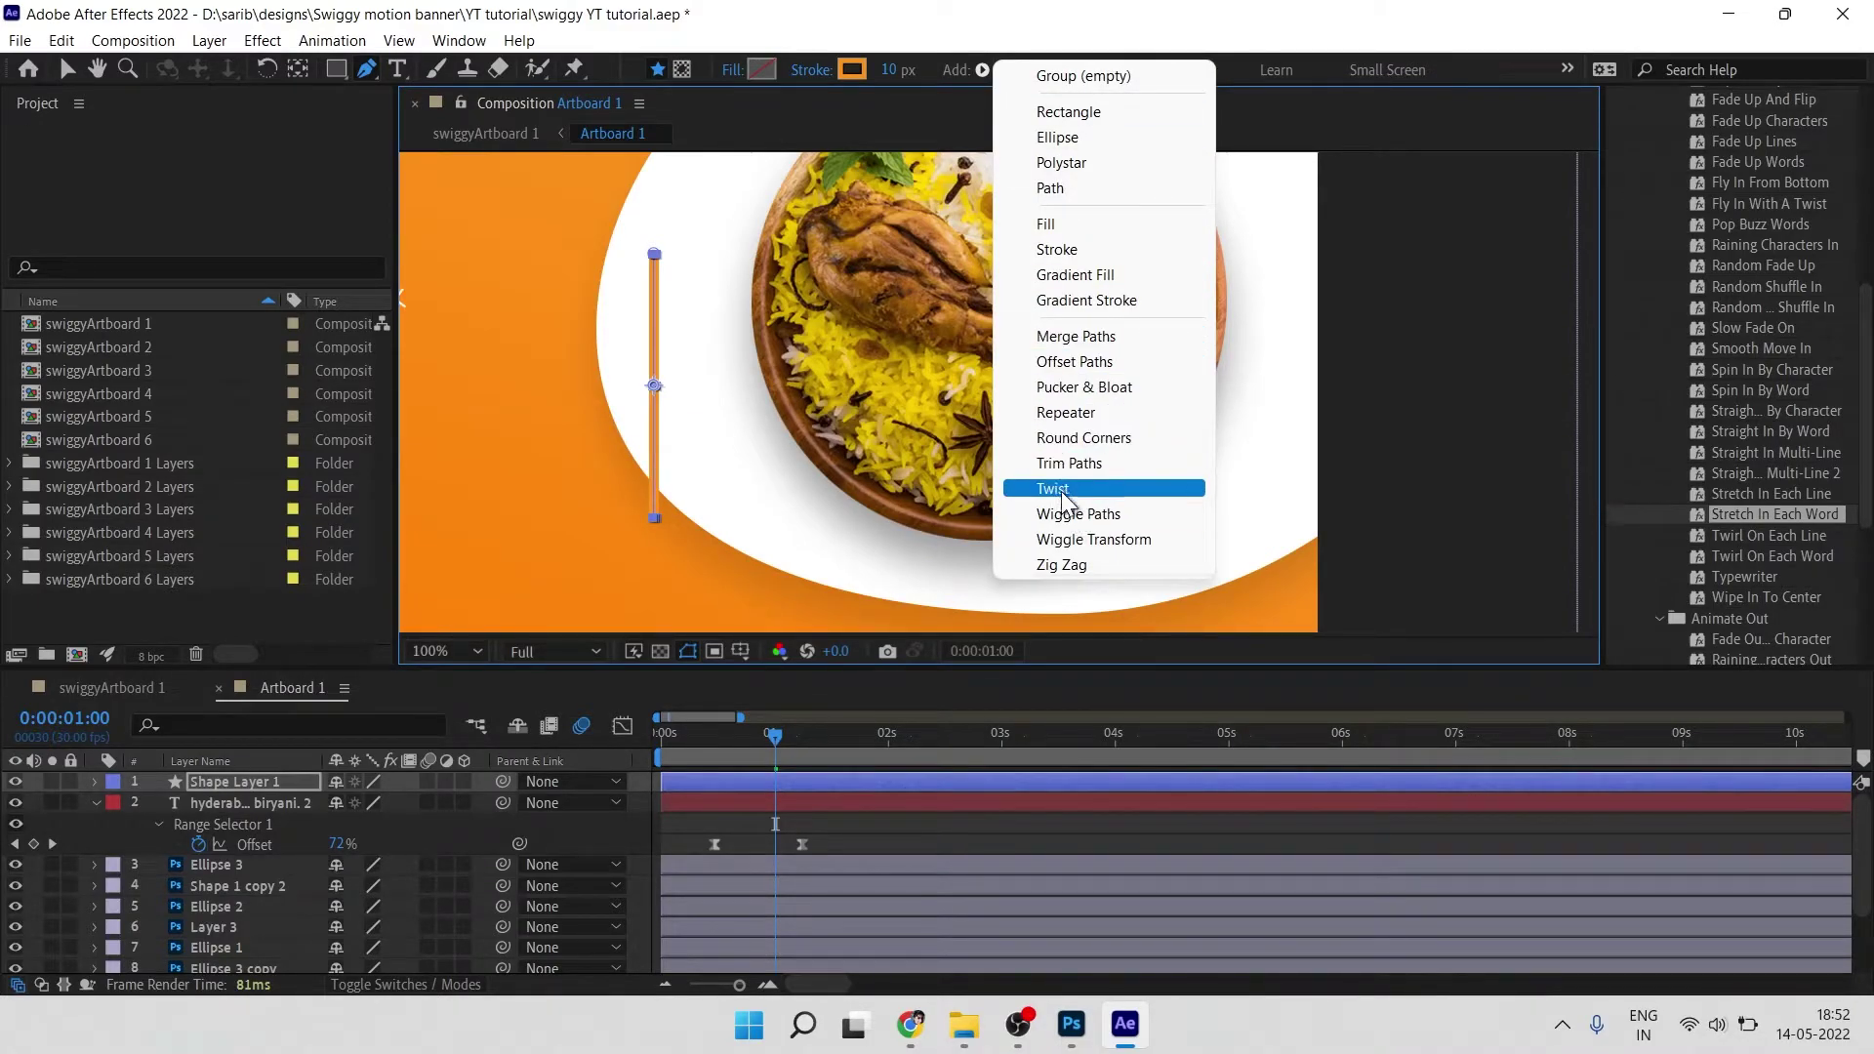
{"action": "left_click", "coordinate": [1066, 412]}
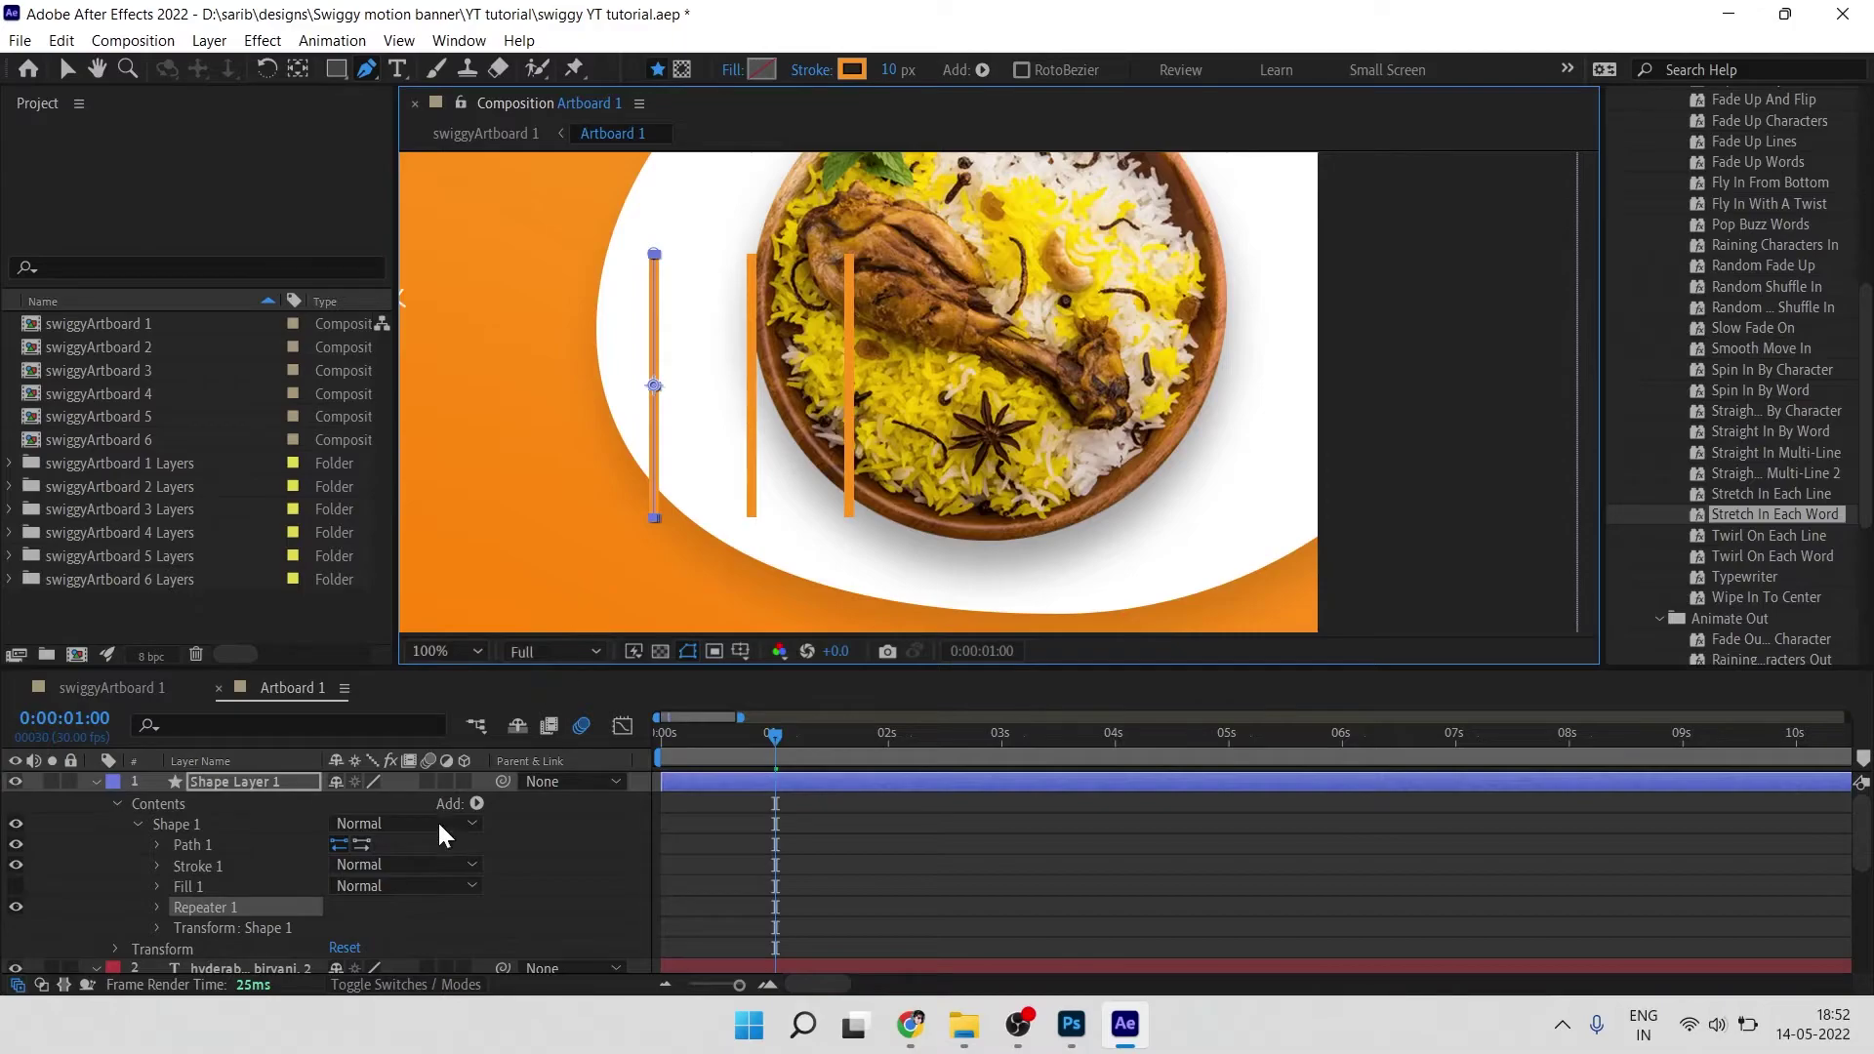
{"action": "left_click", "coordinate": [157, 907]}
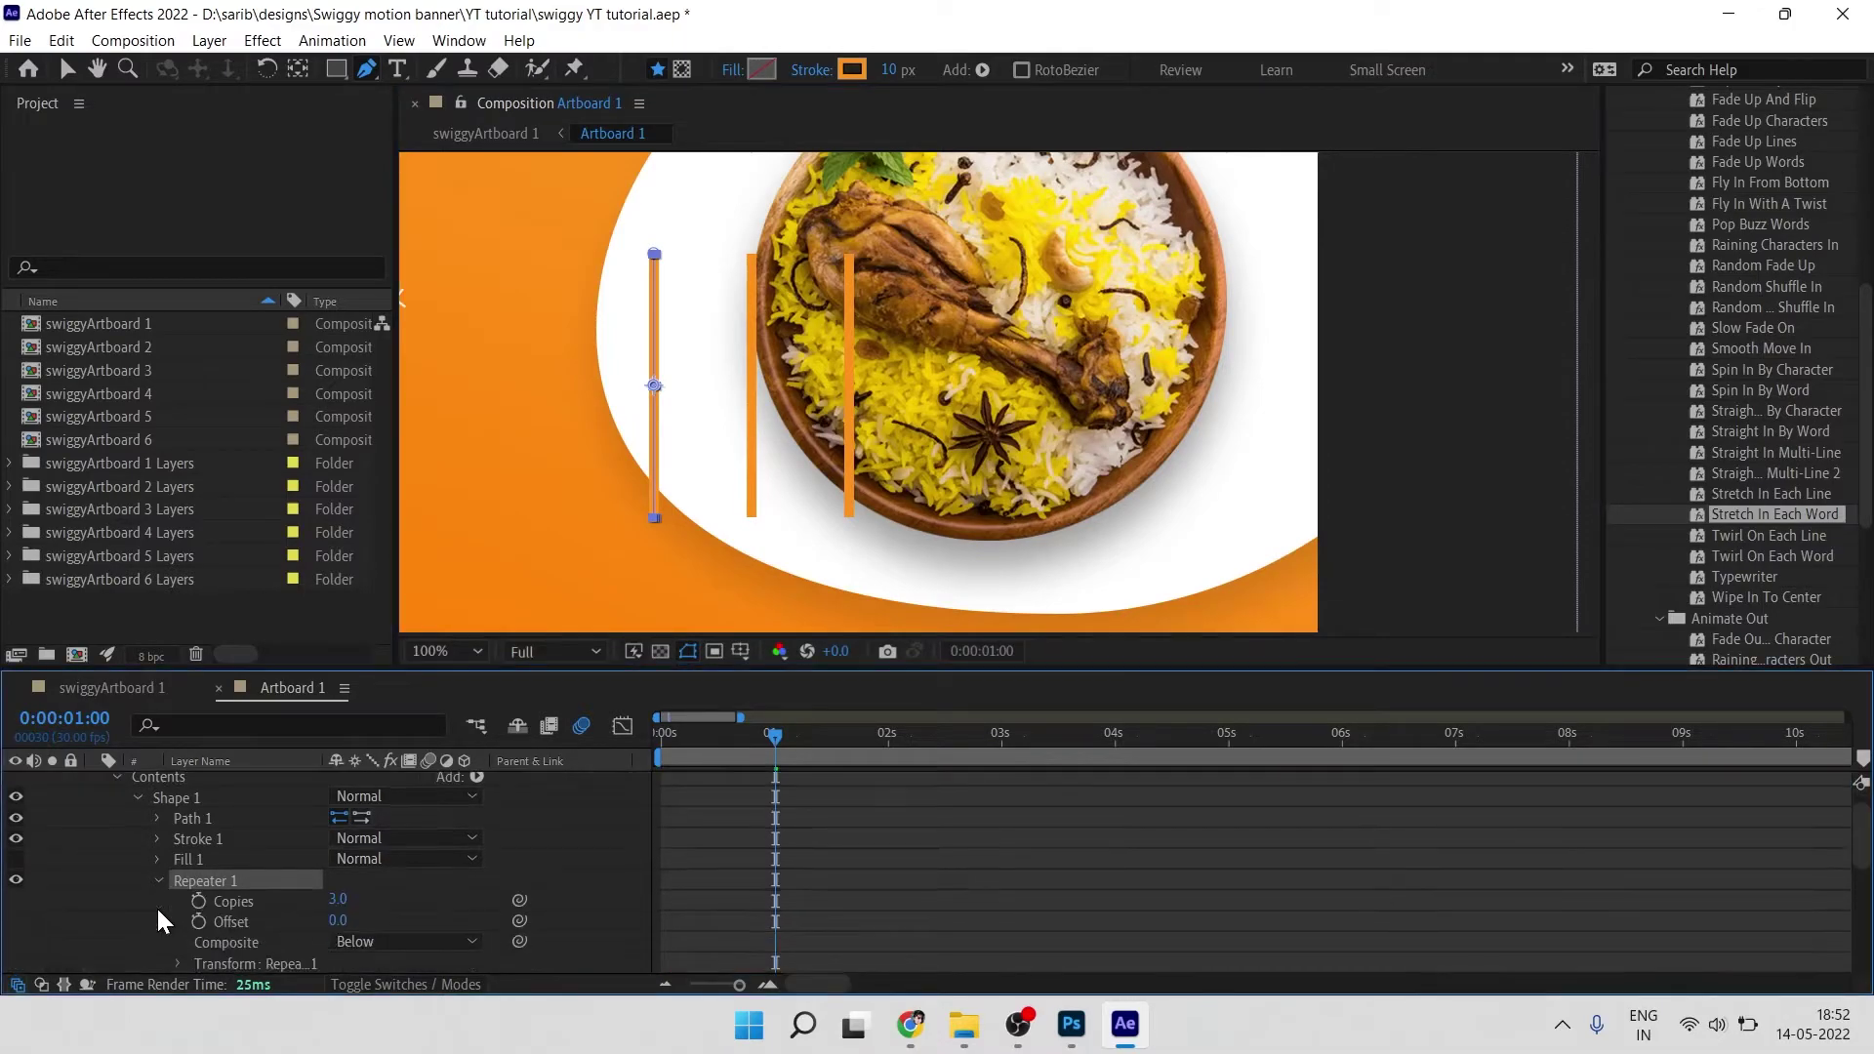
{"action": "left_click", "coordinate": [336, 900]}
{"action": "key", "text": "Return"}
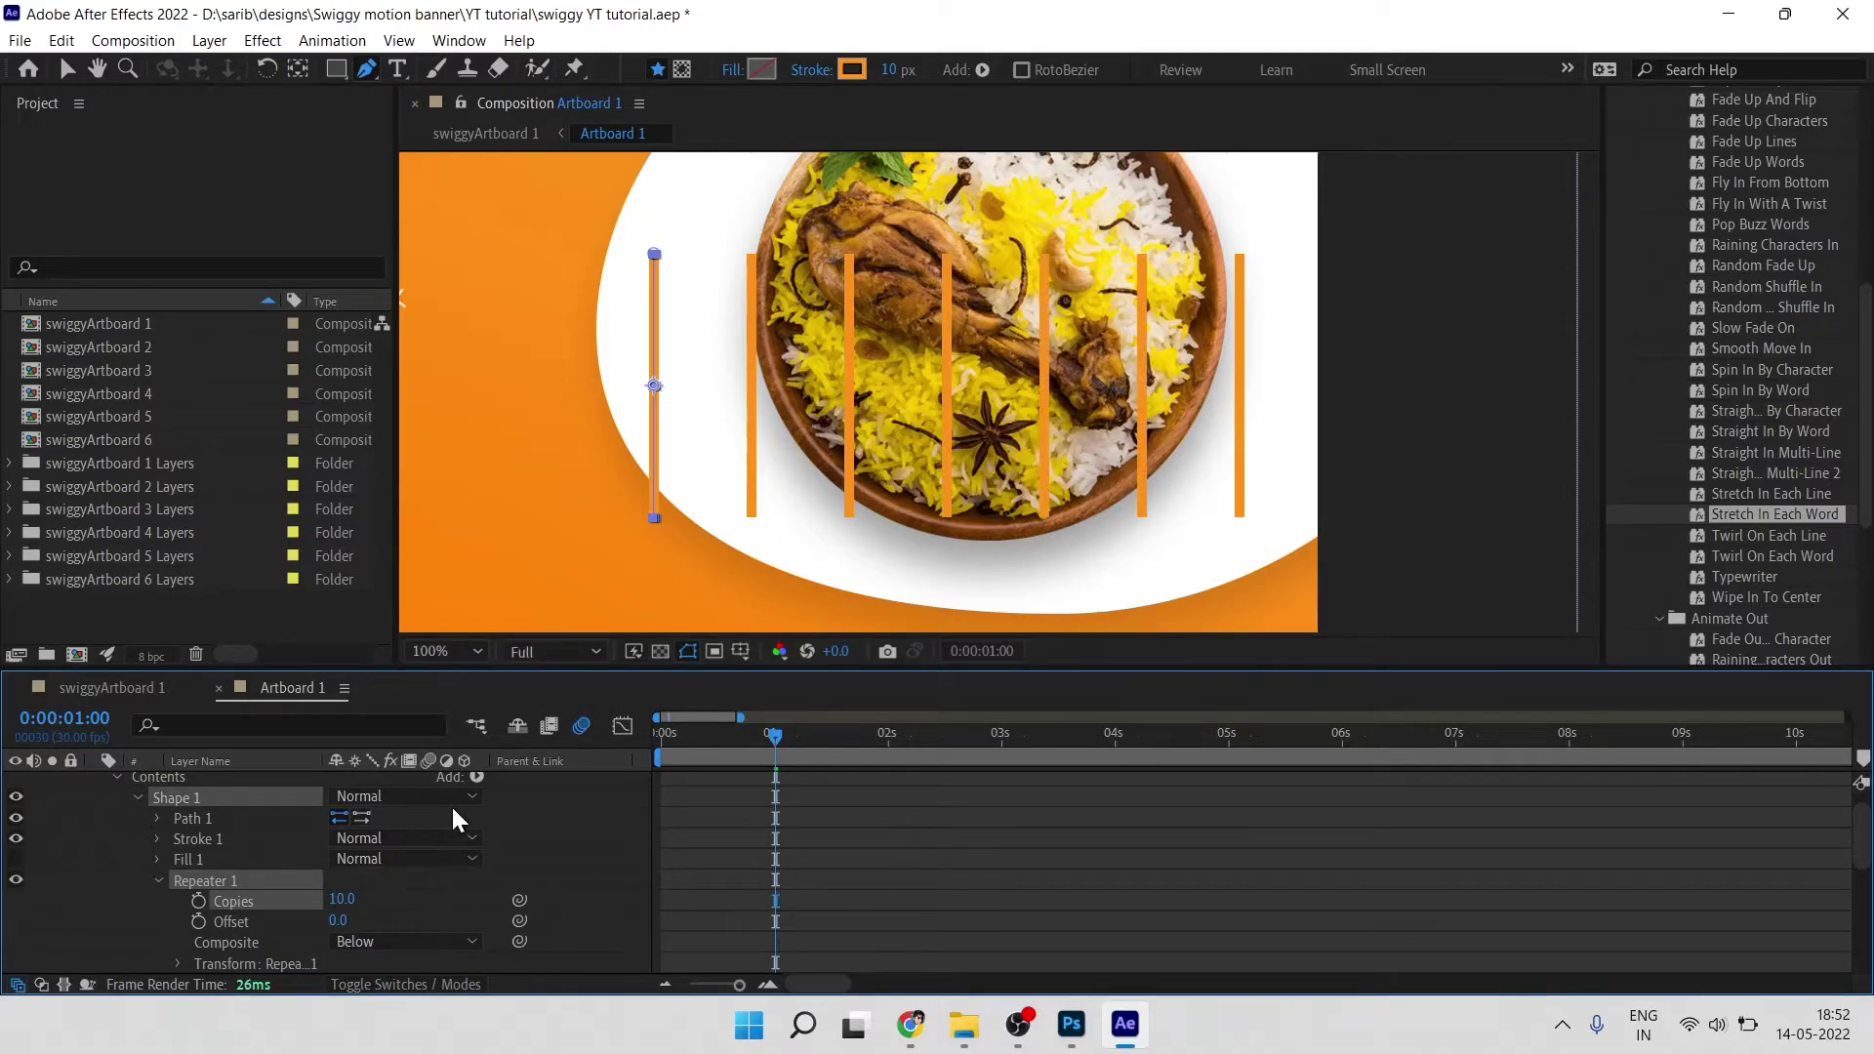
Step: Fan the repeated lines out with Repeater Anchor Point -79, 324, Position -32, -12 and Rotation 10°
{"action": "scroll", "coordinate": [287, 892], "scroll_direction": "down", "scroll_amount": 2}
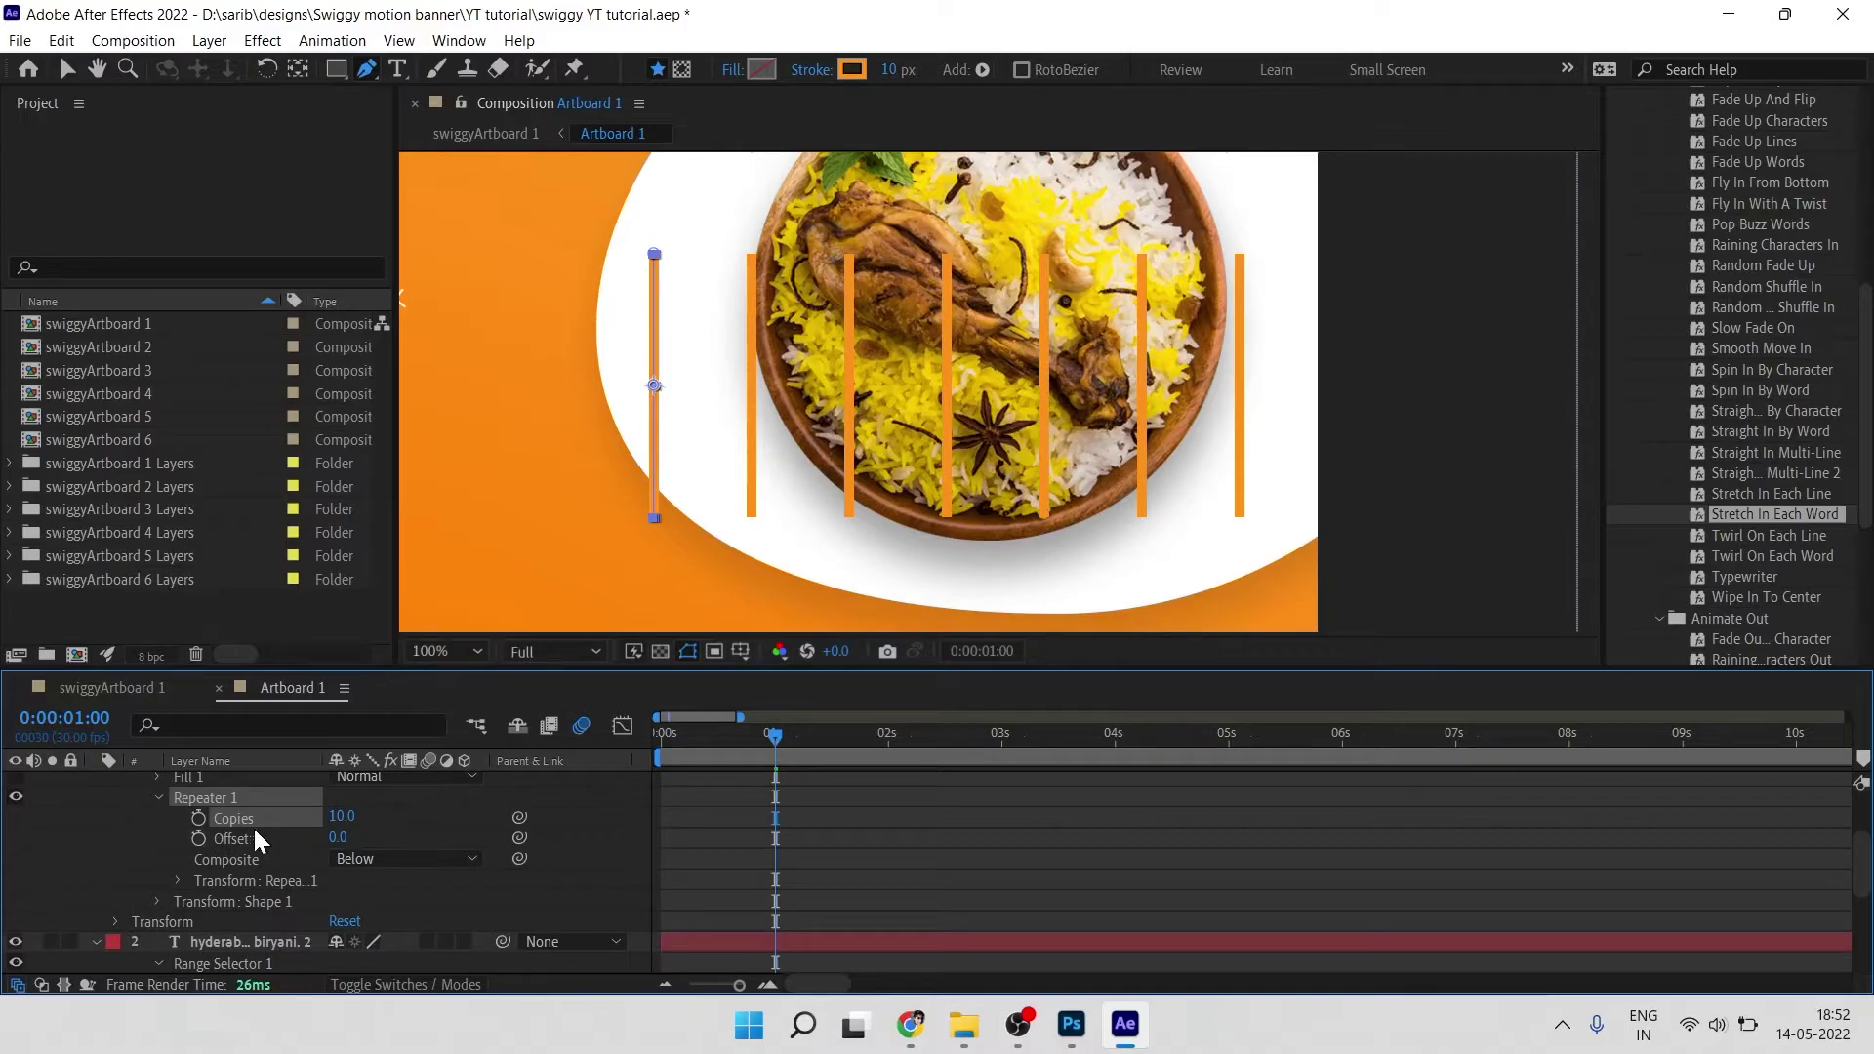
{"action": "left_click", "coordinate": [178, 881]}
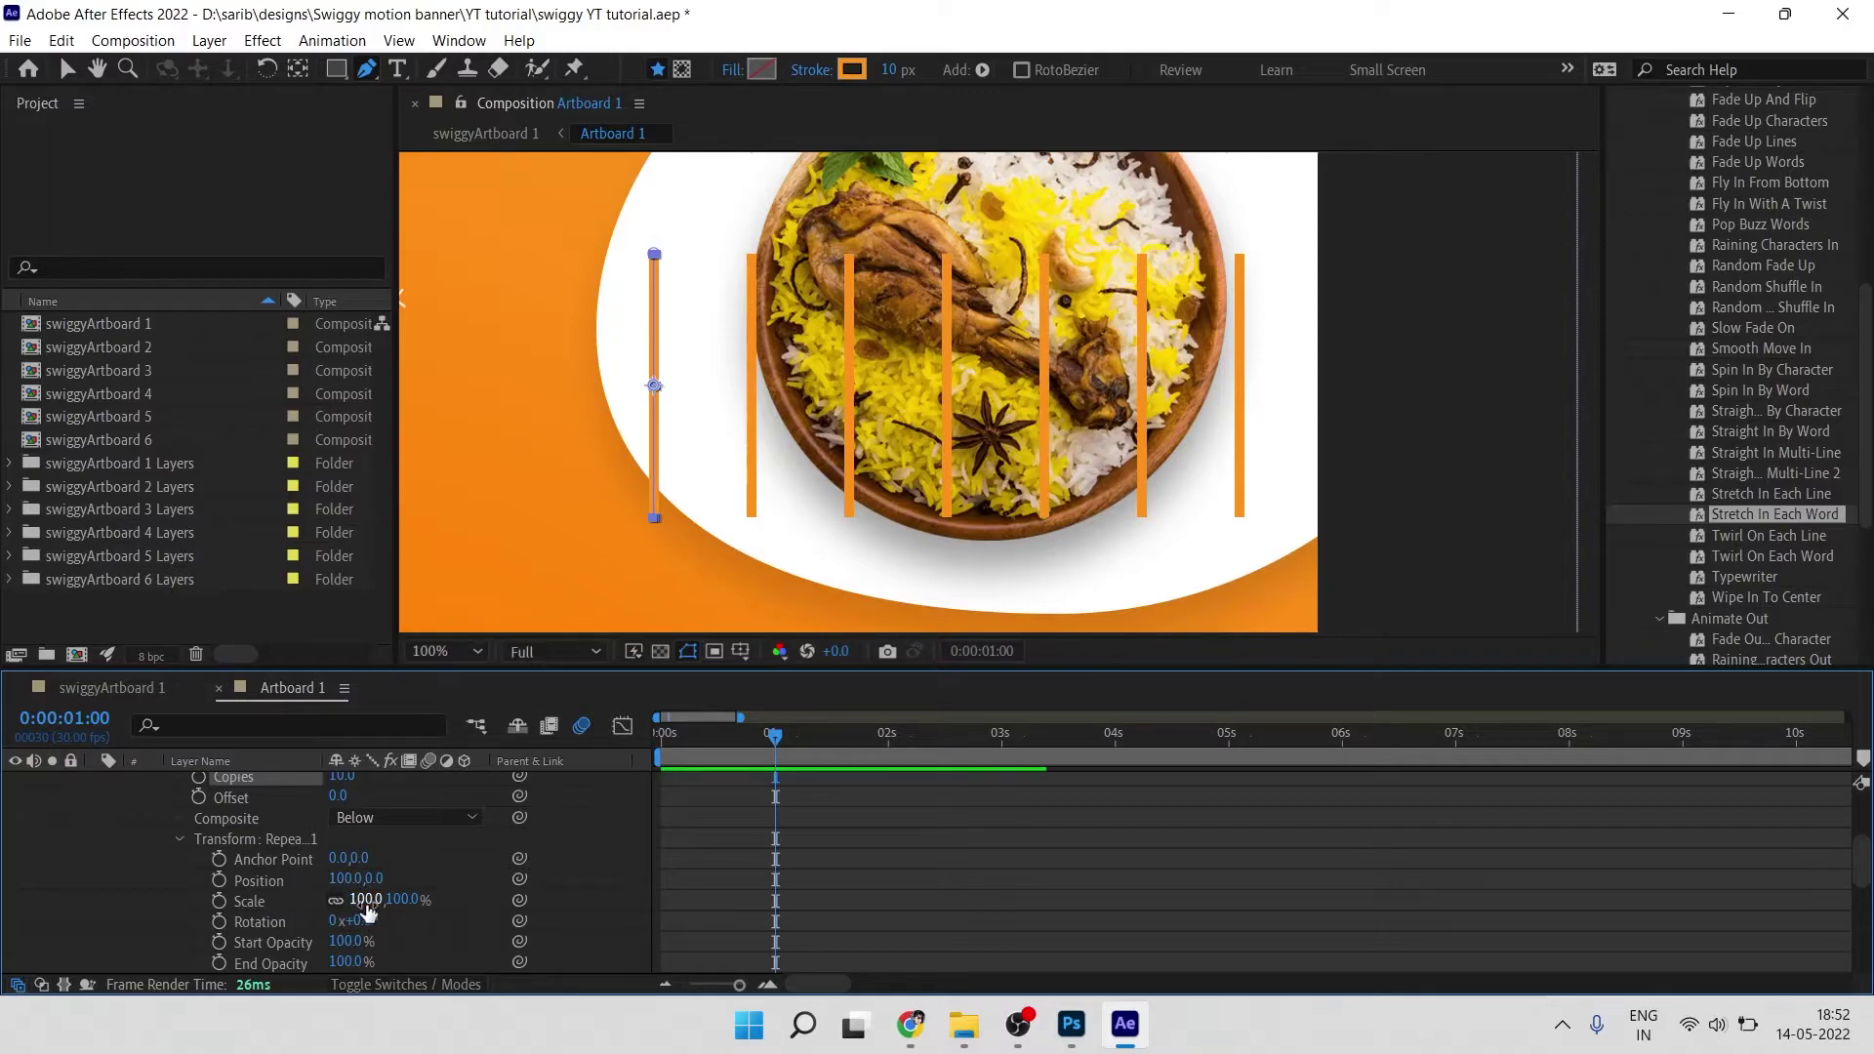
{"action": "left_click_drag", "start_coordinate": [342, 879], "coordinate": [271, 878]}
{"action": "left_click_drag", "start_coordinate": [356, 920], "coordinate": [367, 920]}
{"action": "left_click_drag", "start_coordinate": [366, 878], "coordinate": [362, 878]}
{"action": "left_click_drag", "start_coordinate": [362, 857], "coordinate": [407, 858]}
{"action": "key", "text": "ctrl+z"}
{"action": "left_click_drag", "start_coordinate": [362, 921], "coordinate": [365, 922]}
{"action": "left_click_drag", "start_coordinate": [368, 858], "coordinate": [351, 878]}
{"action": "mouse_move", "coordinate": [370, 878]}
{"action": "left_mouse_down"}
{"action": "mouse_move", "coordinate": [341, 878]}
{"action": "mouse_move", "coordinate": [361, 917]}
{"action": "mouse_move", "coordinate": [399, 852]}
{"action": "mouse_move", "coordinate": [234, 848]}
{"action": "left_mouse_up"}
{"action": "key", "text": "comma"}
Step: Set the fanned lines' stroke width to 8 px and collapse the shape layer's properties
{"action": "left_click", "coordinate": [888, 69]}
{"action": "type", "text": "8"}
{"action": "key", "text": "Return"}
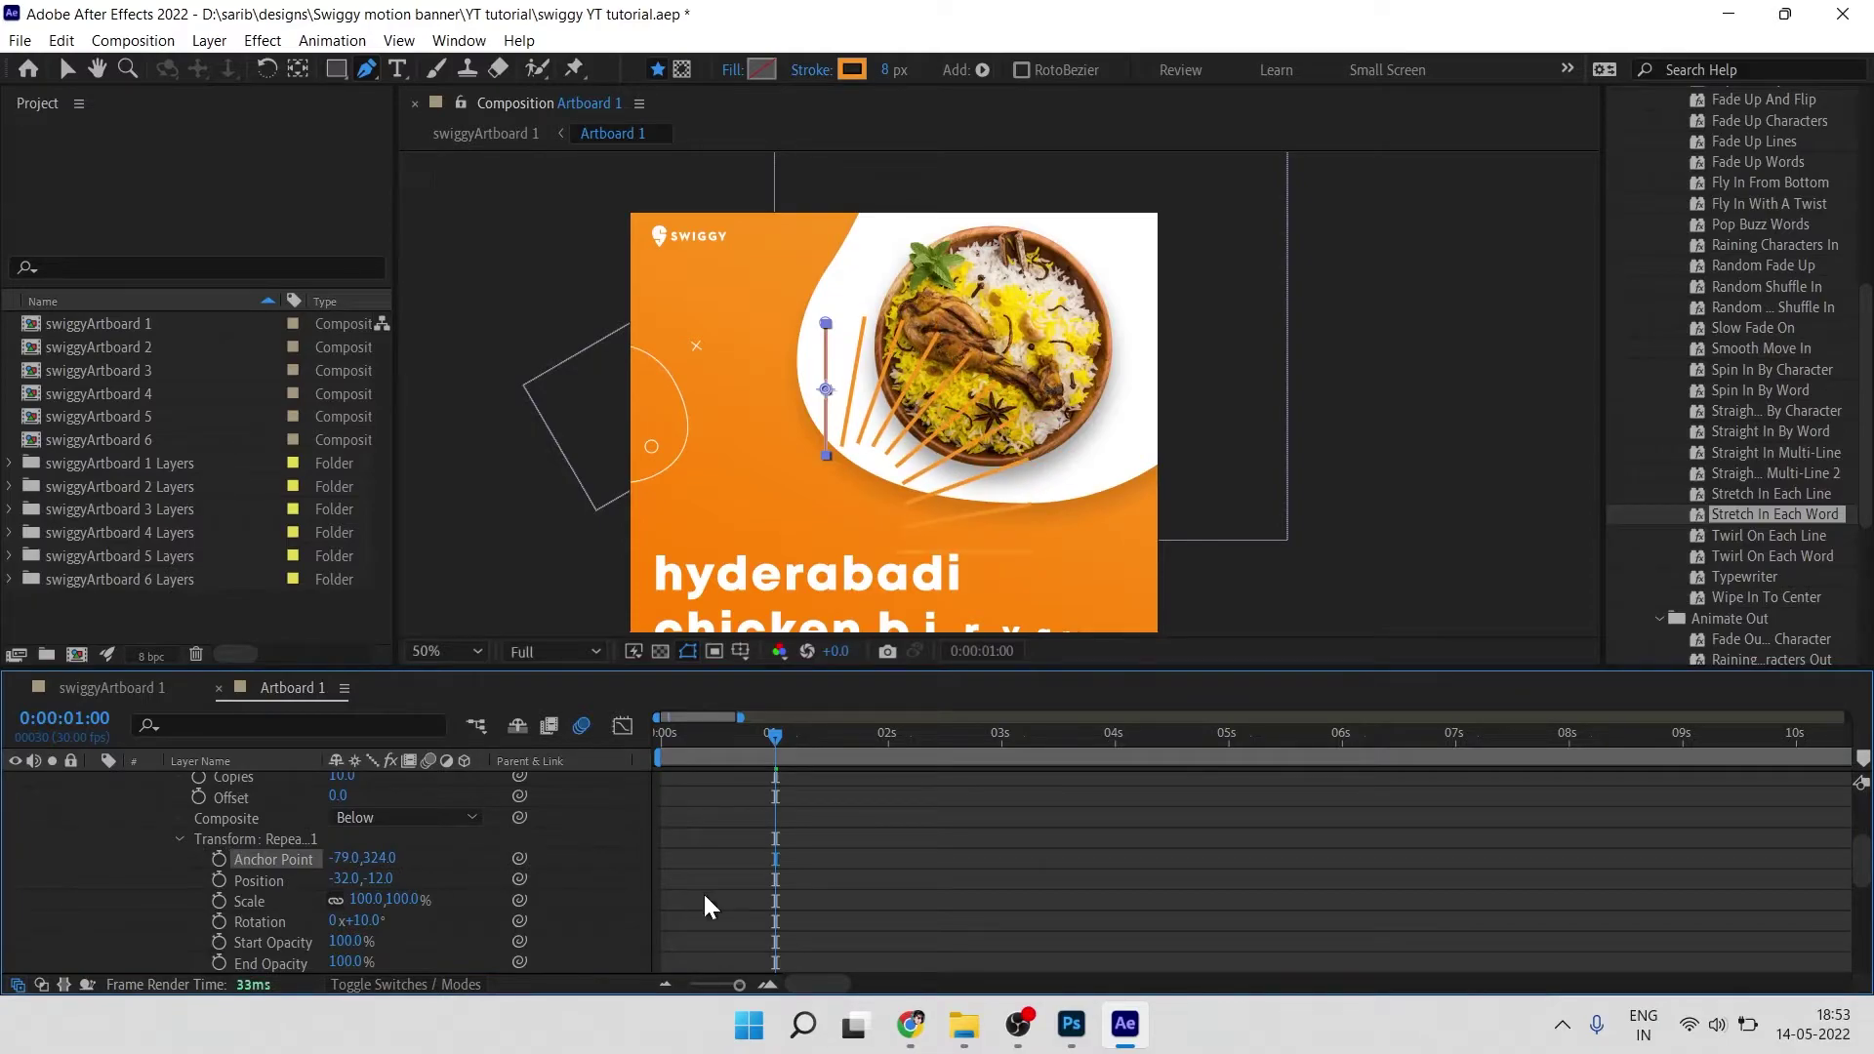
{"action": "key", "text": "v"}
{"action": "scroll", "coordinate": [849, 879], "scroll_direction": "up", "scroll_amount": 3}
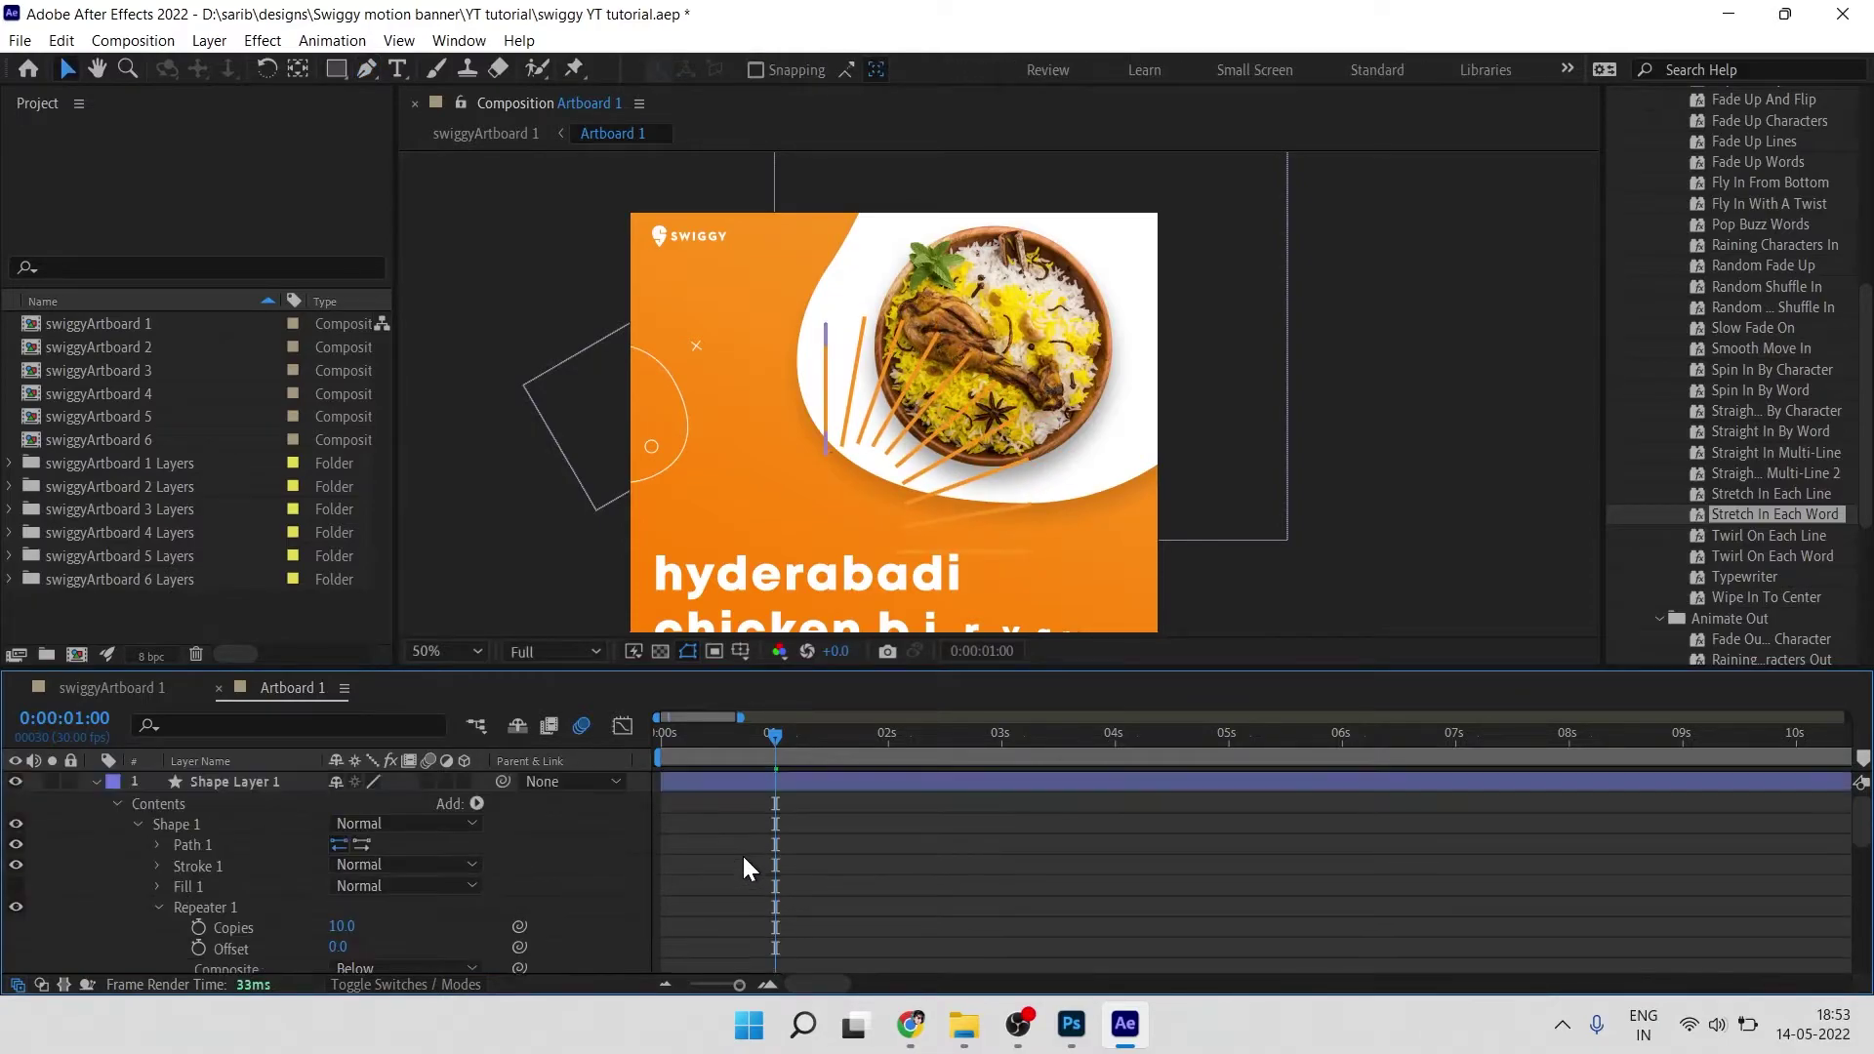
{"action": "left_click", "coordinate": [770, 781]}
{"action": "key", "text": "u"}
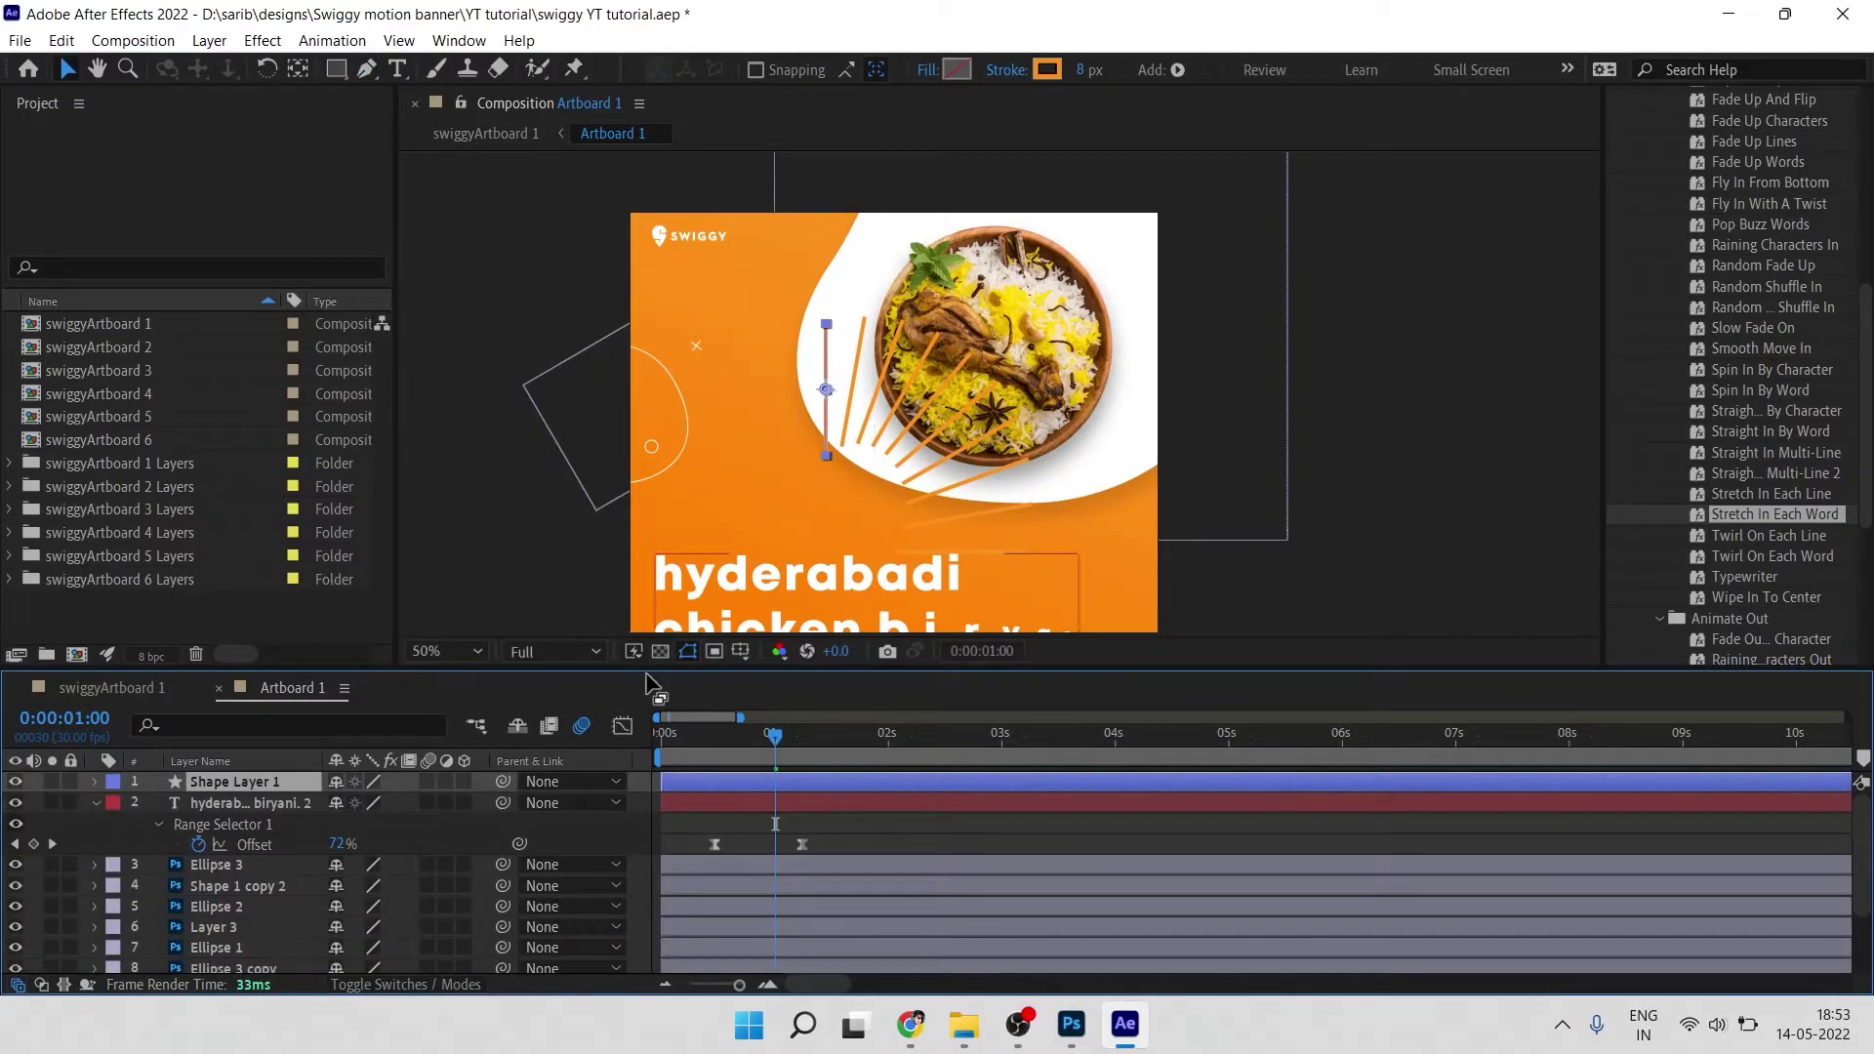
Step: Scale the fanned line layer to 55% and place it over the bowl's upper-right edge
{"action": "key", "text": "s"}
{"action": "left_click_drag", "start_coordinate": [371, 802], "coordinate": [311, 803]}
{"action": "left_click_drag", "start_coordinate": [833, 389], "coordinate": [1032, 276]}
Step: Move Shape Layer 1 down the layer stack, between Layer 3 and Ellipse 1, so the lines sit behind the bowl
{"action": "left_click", "coordinate": [278, 782]}
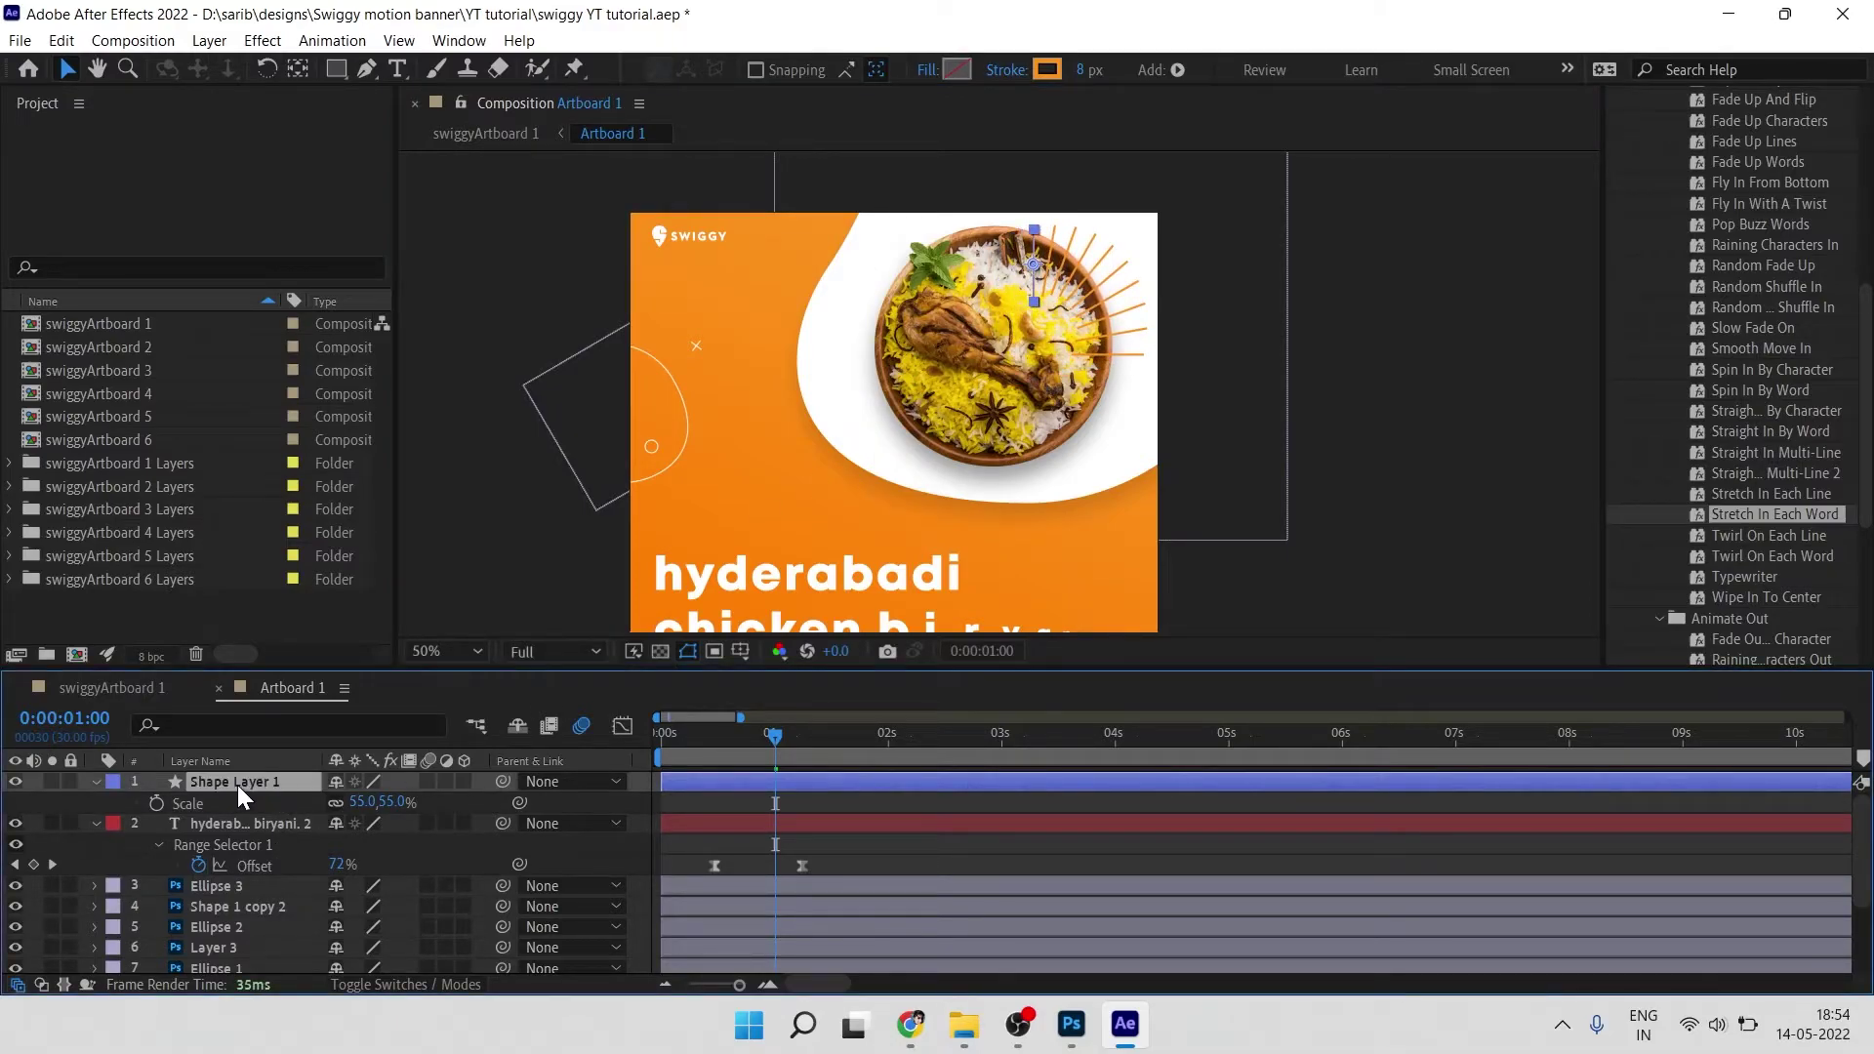
{"action": "mouse_move", "coordinate": [265, 781]}
{"action": "left_mouse_down"}
{"action": "mouse_move", "coordinate": [234, 784]}
{"action": "mouse_move", "coordinate": [224, 815]}
{"action": "mouse_move", "coordinate": [259, 976]}
{"action": "mouse_move", "coordinate": [260, 812]}
{"action": "left_mouse_up"}
{"action": "scroll", "coordinate": [1162, 244], "scroll_direction": "up", "scroll_amount": 2}
{"action": "scroll", "coordinate": [1161, 244], "scroll_direction": "down", "scroll_amount": 1}
{"action": "key", "text": "space"}
{"action": "left_click_drag", "start_coordinate": [1198, 260], "coordinate": [1033, 426]}
{"action": "key", "text": "v"}
{"action": "scroll", "coordinate": [1009, 348], "scroll_direction": "down", "scroll_amount": 2}
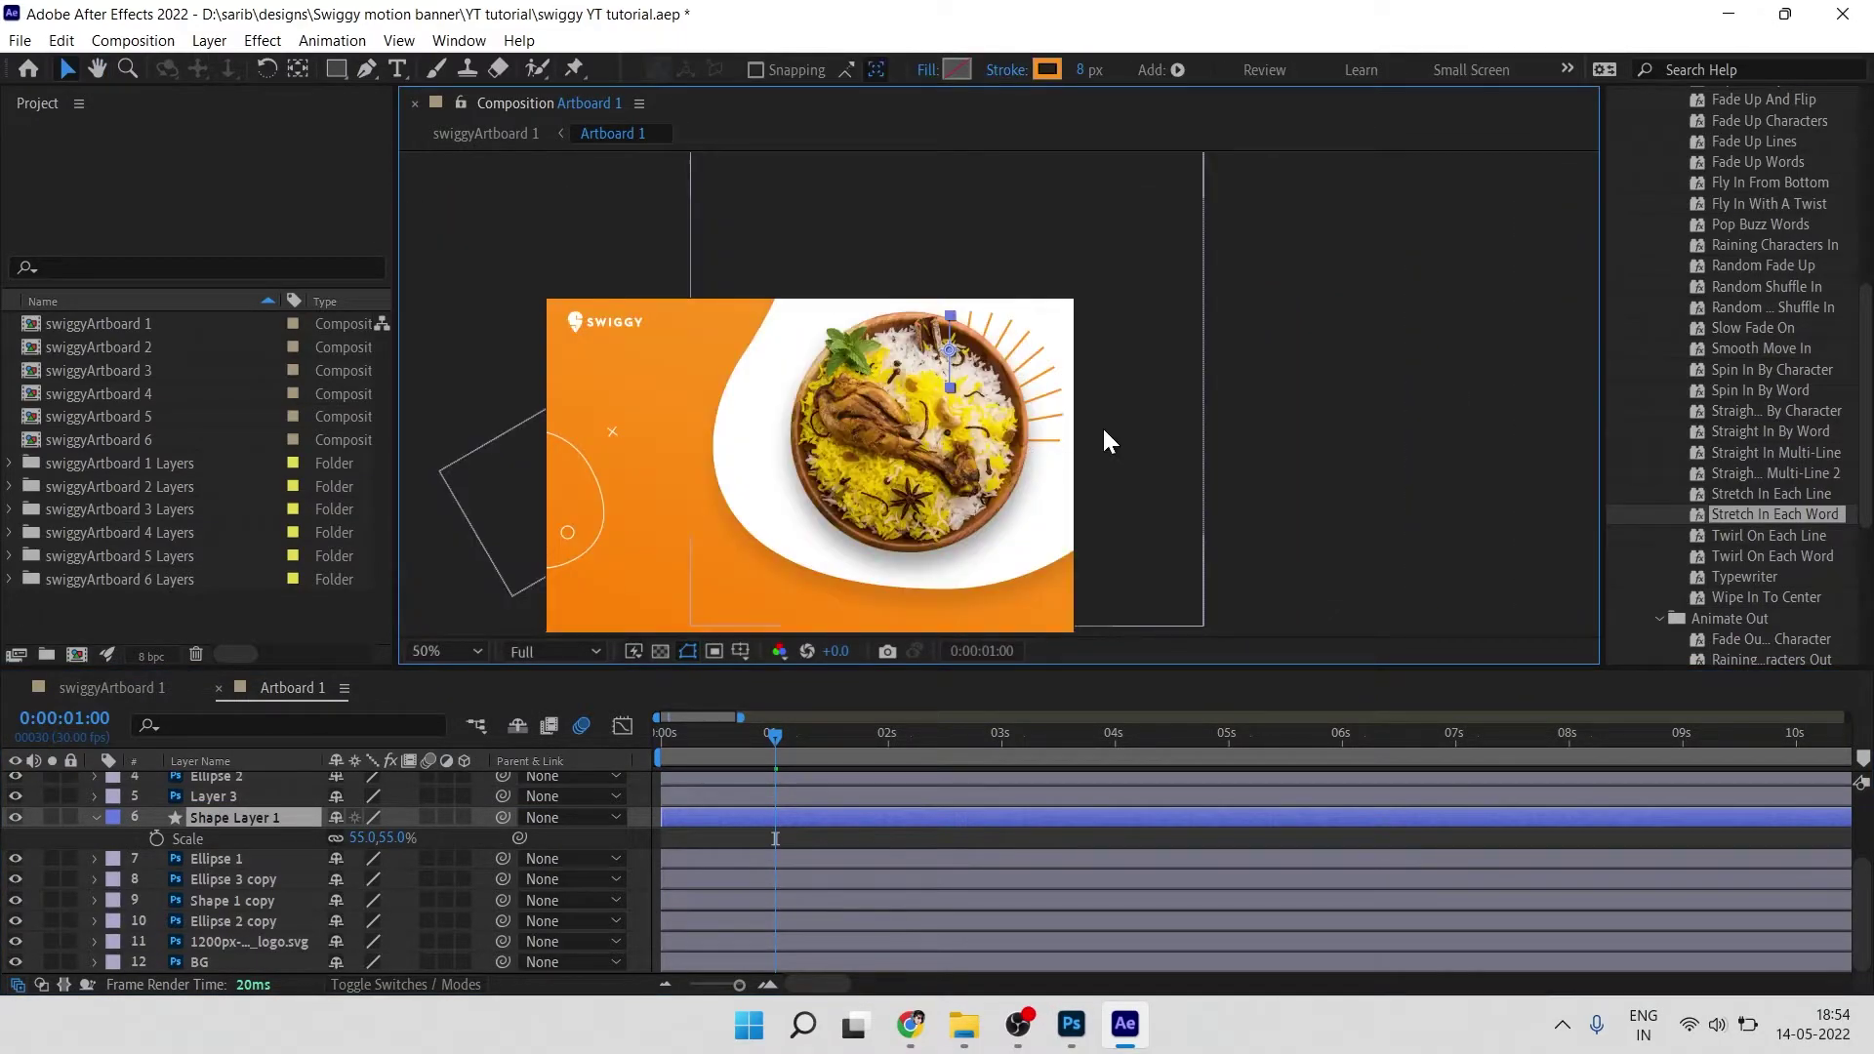
Step: Set Shape Layer 1's Rotation to 13° so its rays follow the bowl's edge
{"action": "key", "text": "r"}
{"action": "left_click_drag", "start_coordinate": [349, 838], "coordinate": [371, 835]}
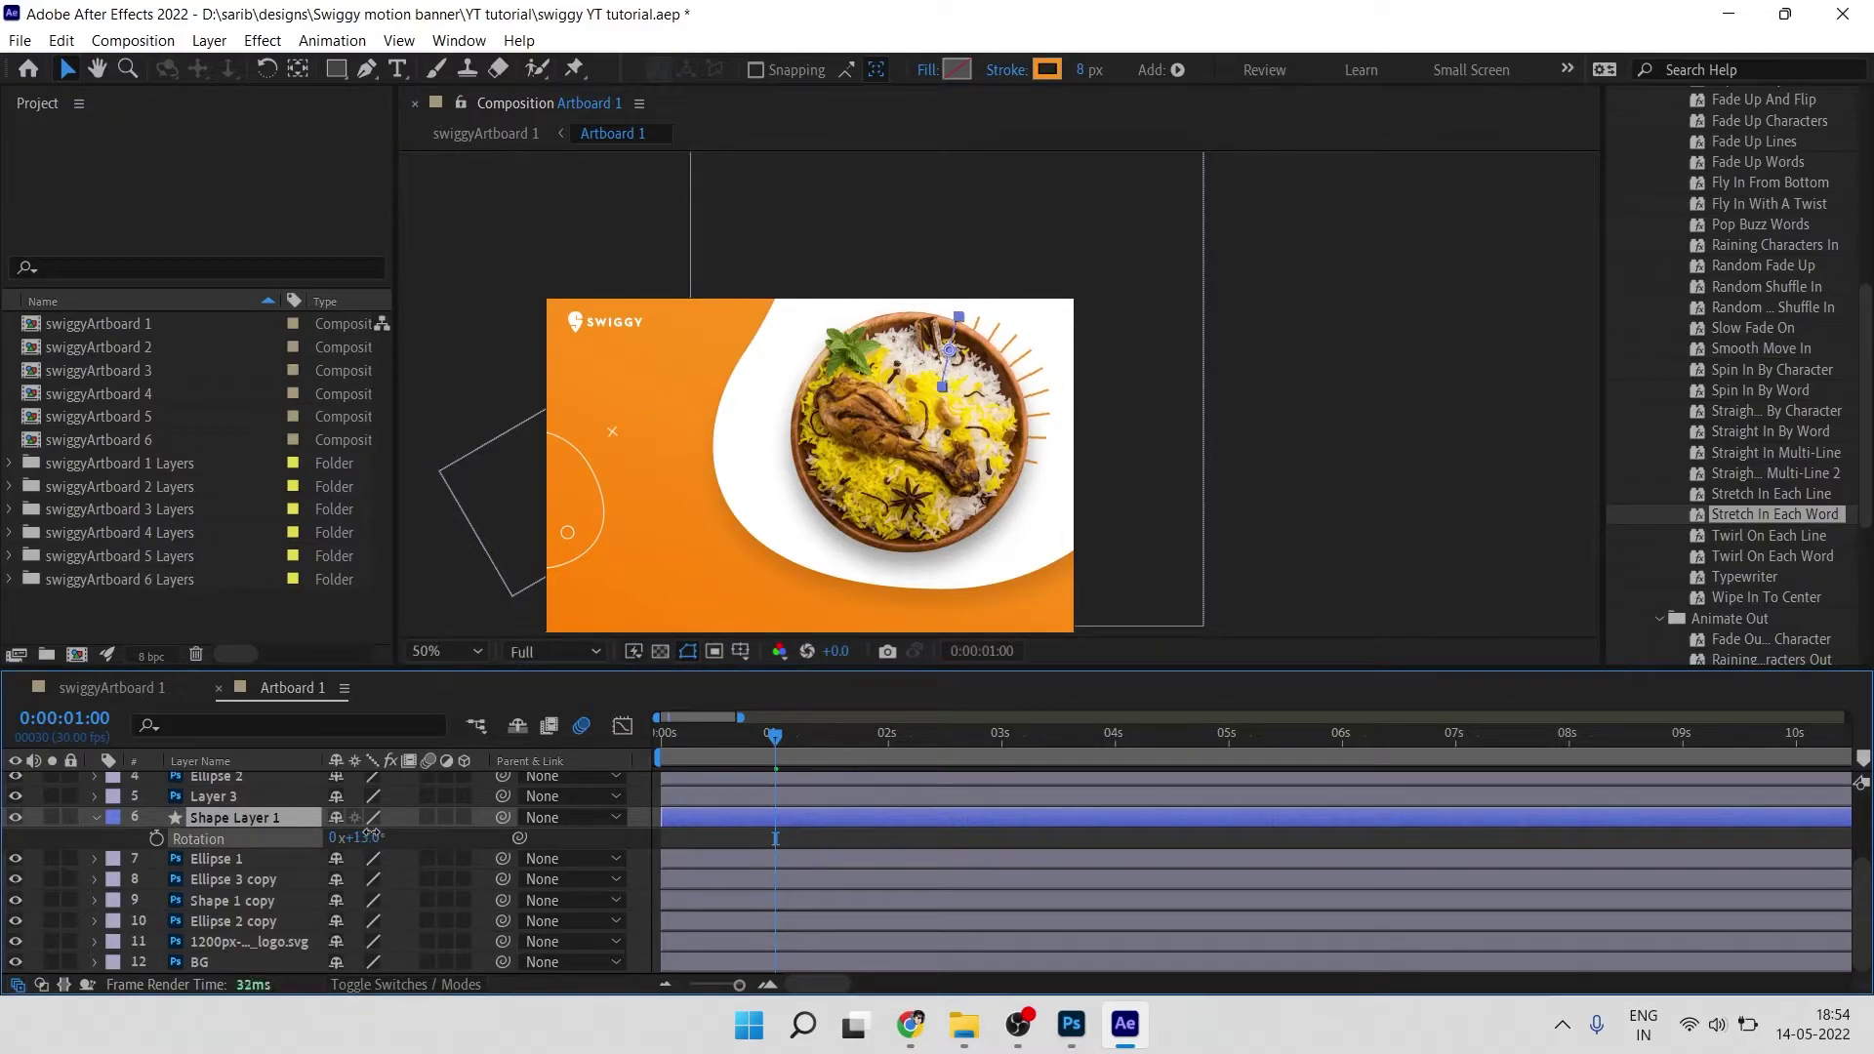
{"action": "left_click", "coordinate": [1175, 370]}
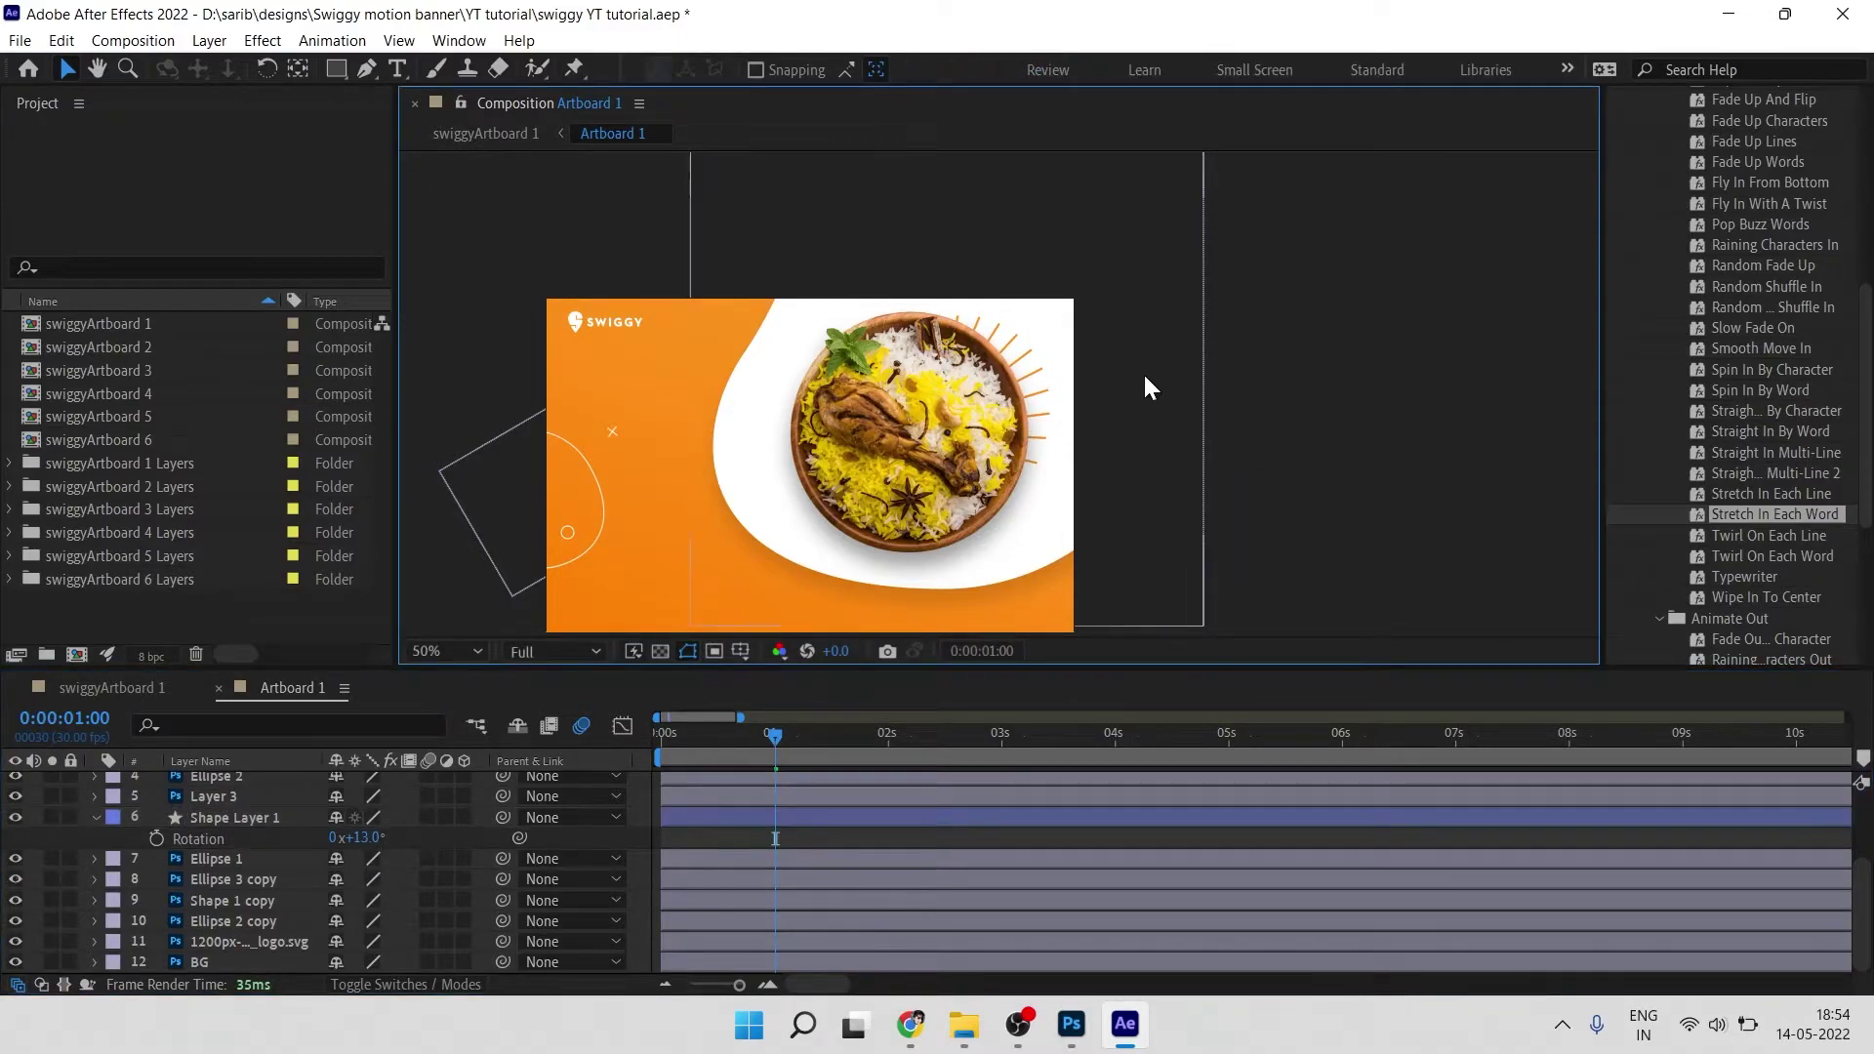
{"action": "scroll", "coordinate": [993, 409], "scroll_direction": "up", "scroll_amount": 2}
{"action": "scroll", "coordinate": [945, 432], "scroll_direction": "down", "scroll_amount": 2}
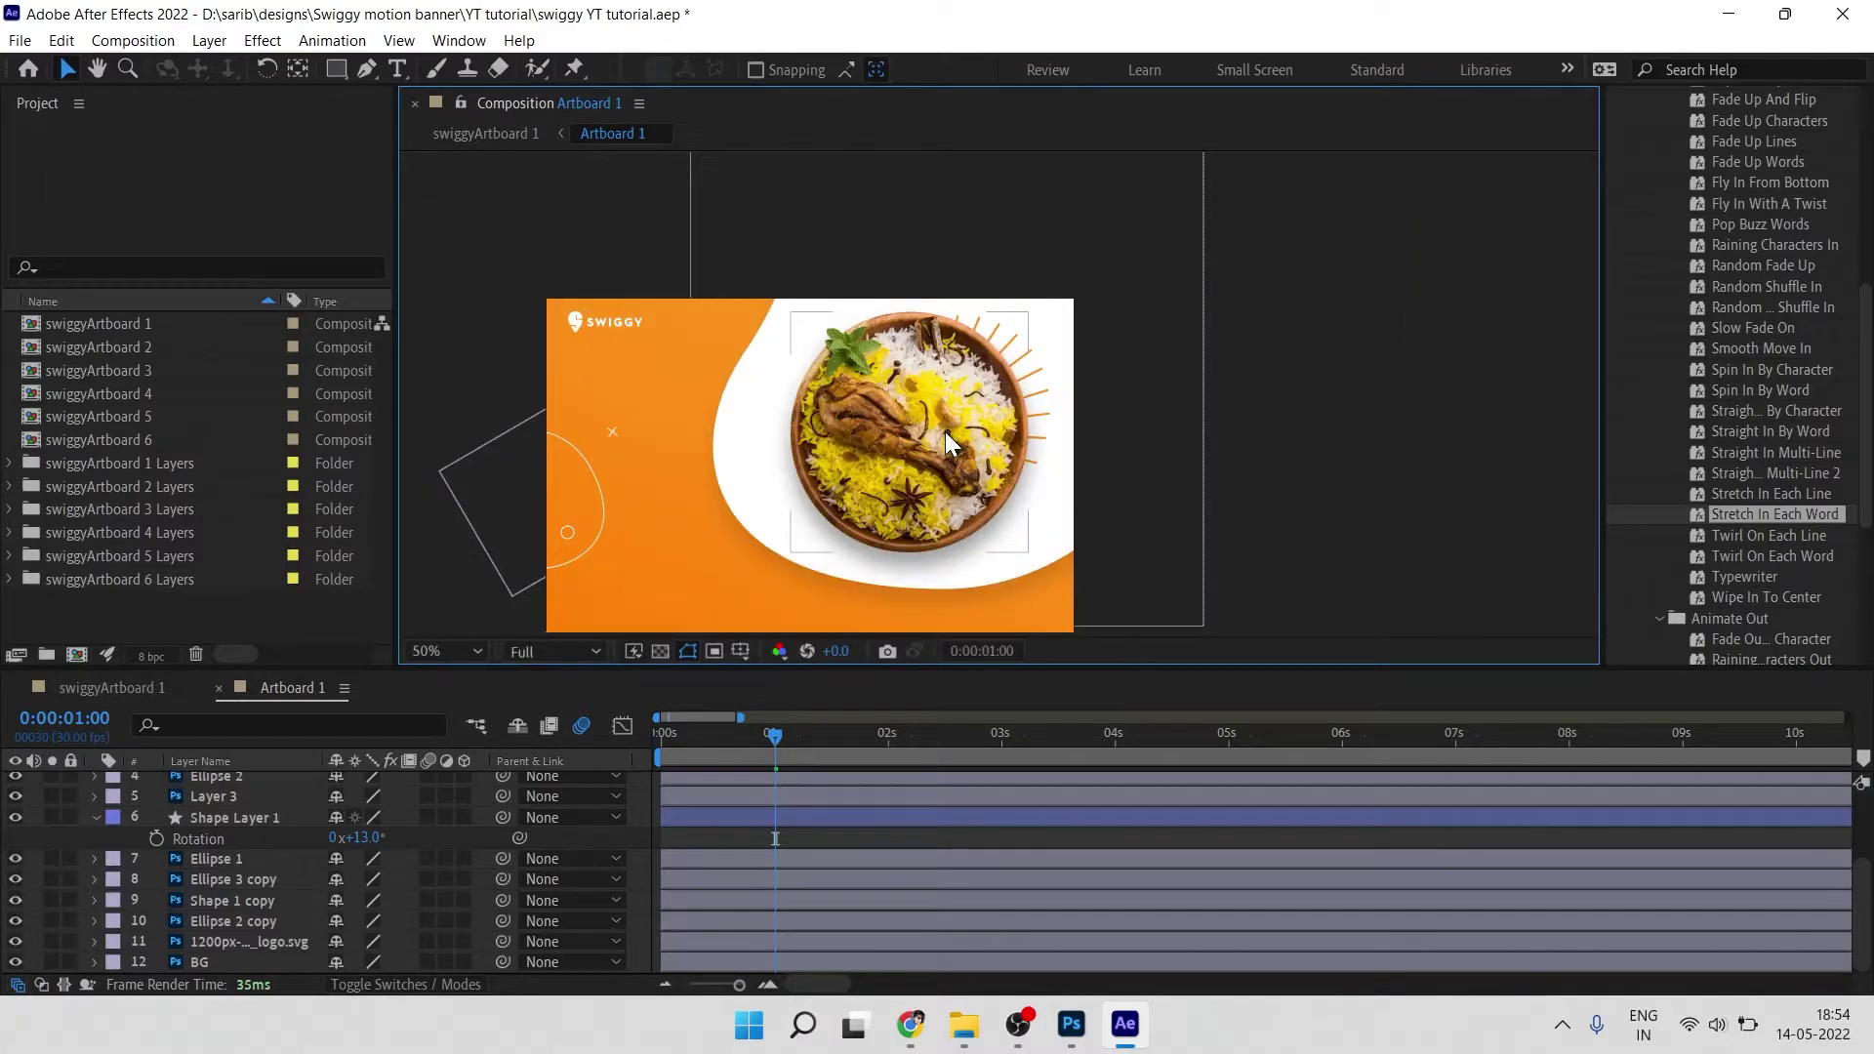
Step: Duplicate Shape Layer 1 and move the copy to the lower-left side of the bowl
{"action": "left_click", "coordinate": [240, 817]}
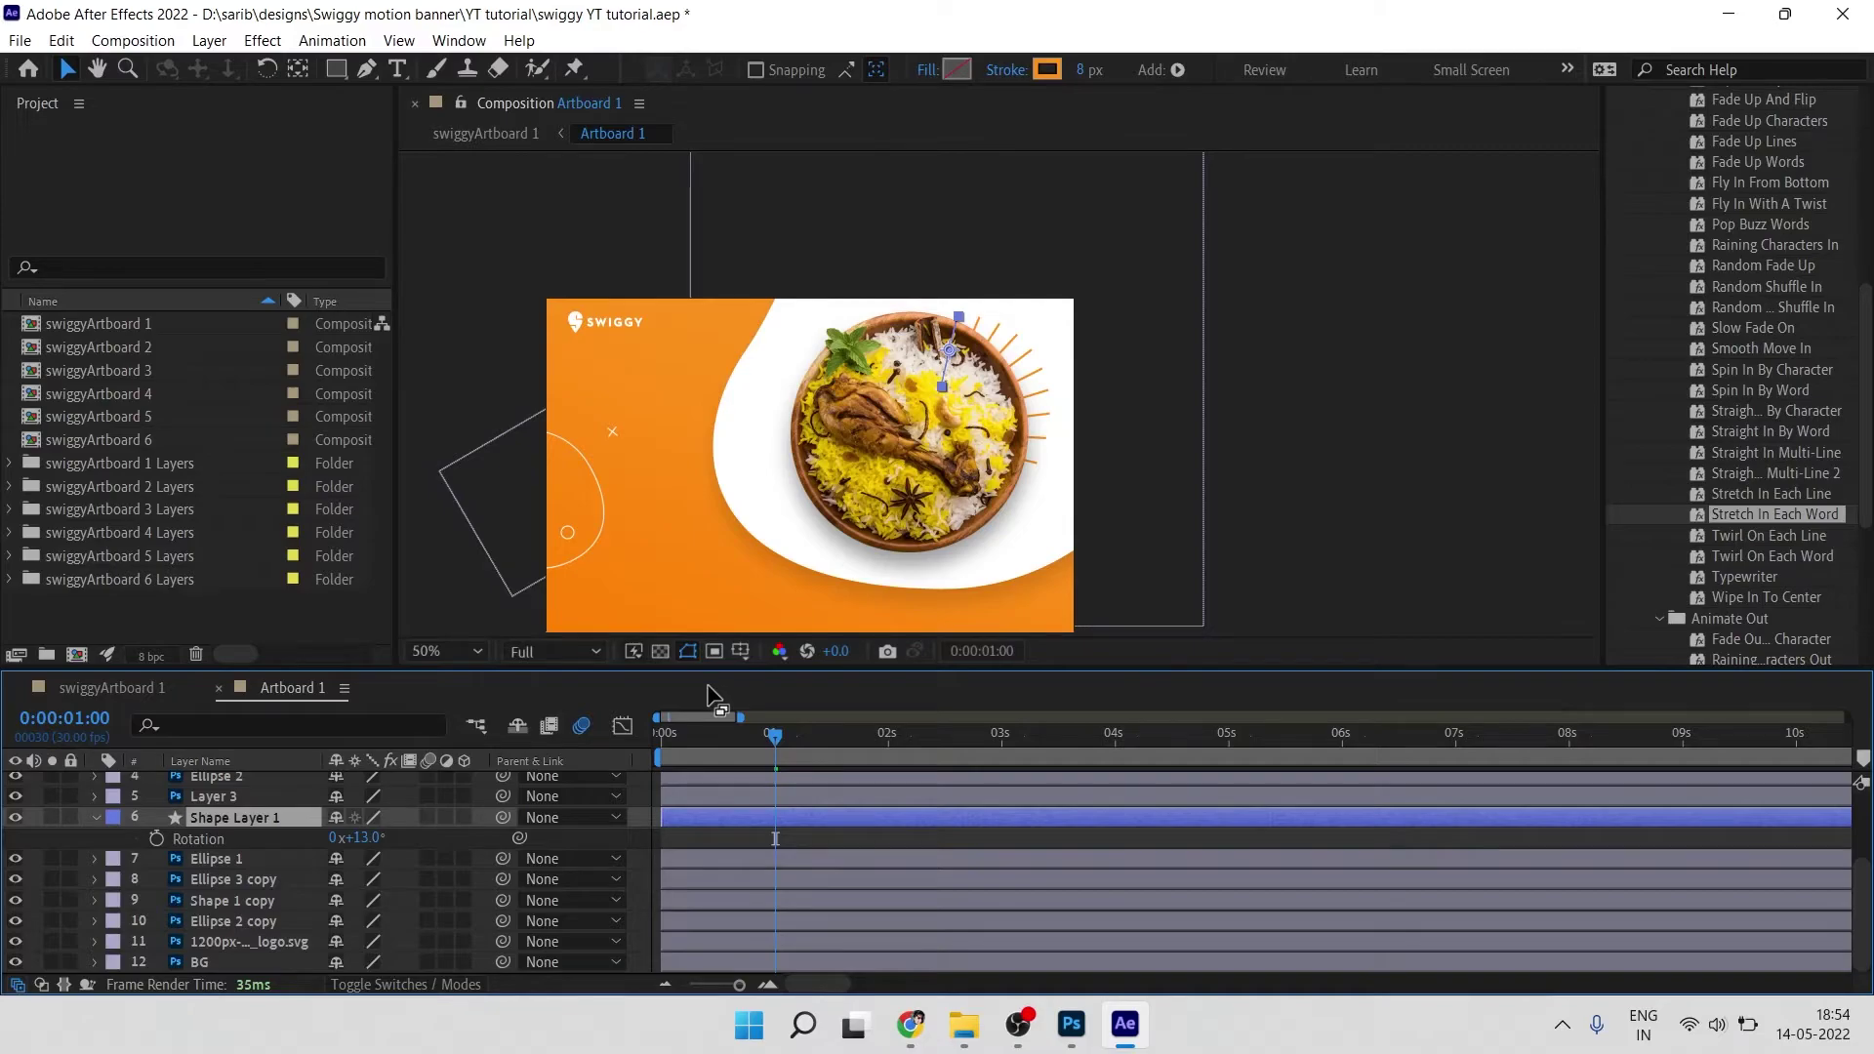
{"action": "key", "text": "ctrl+d"}
{"action": "scroll", "coordinate": [1012, 348], "scroll_direction": "up", "scroll_amount": 2}
{"action": "left_click_drag", "start_coordinate": [905, 366], "coordinate": [496, 537]}
{"action": "key", "text": "space"}
{"action": "left_click_drag", "start_coordinate": [773, 526], "coordinate": [959, 405]}
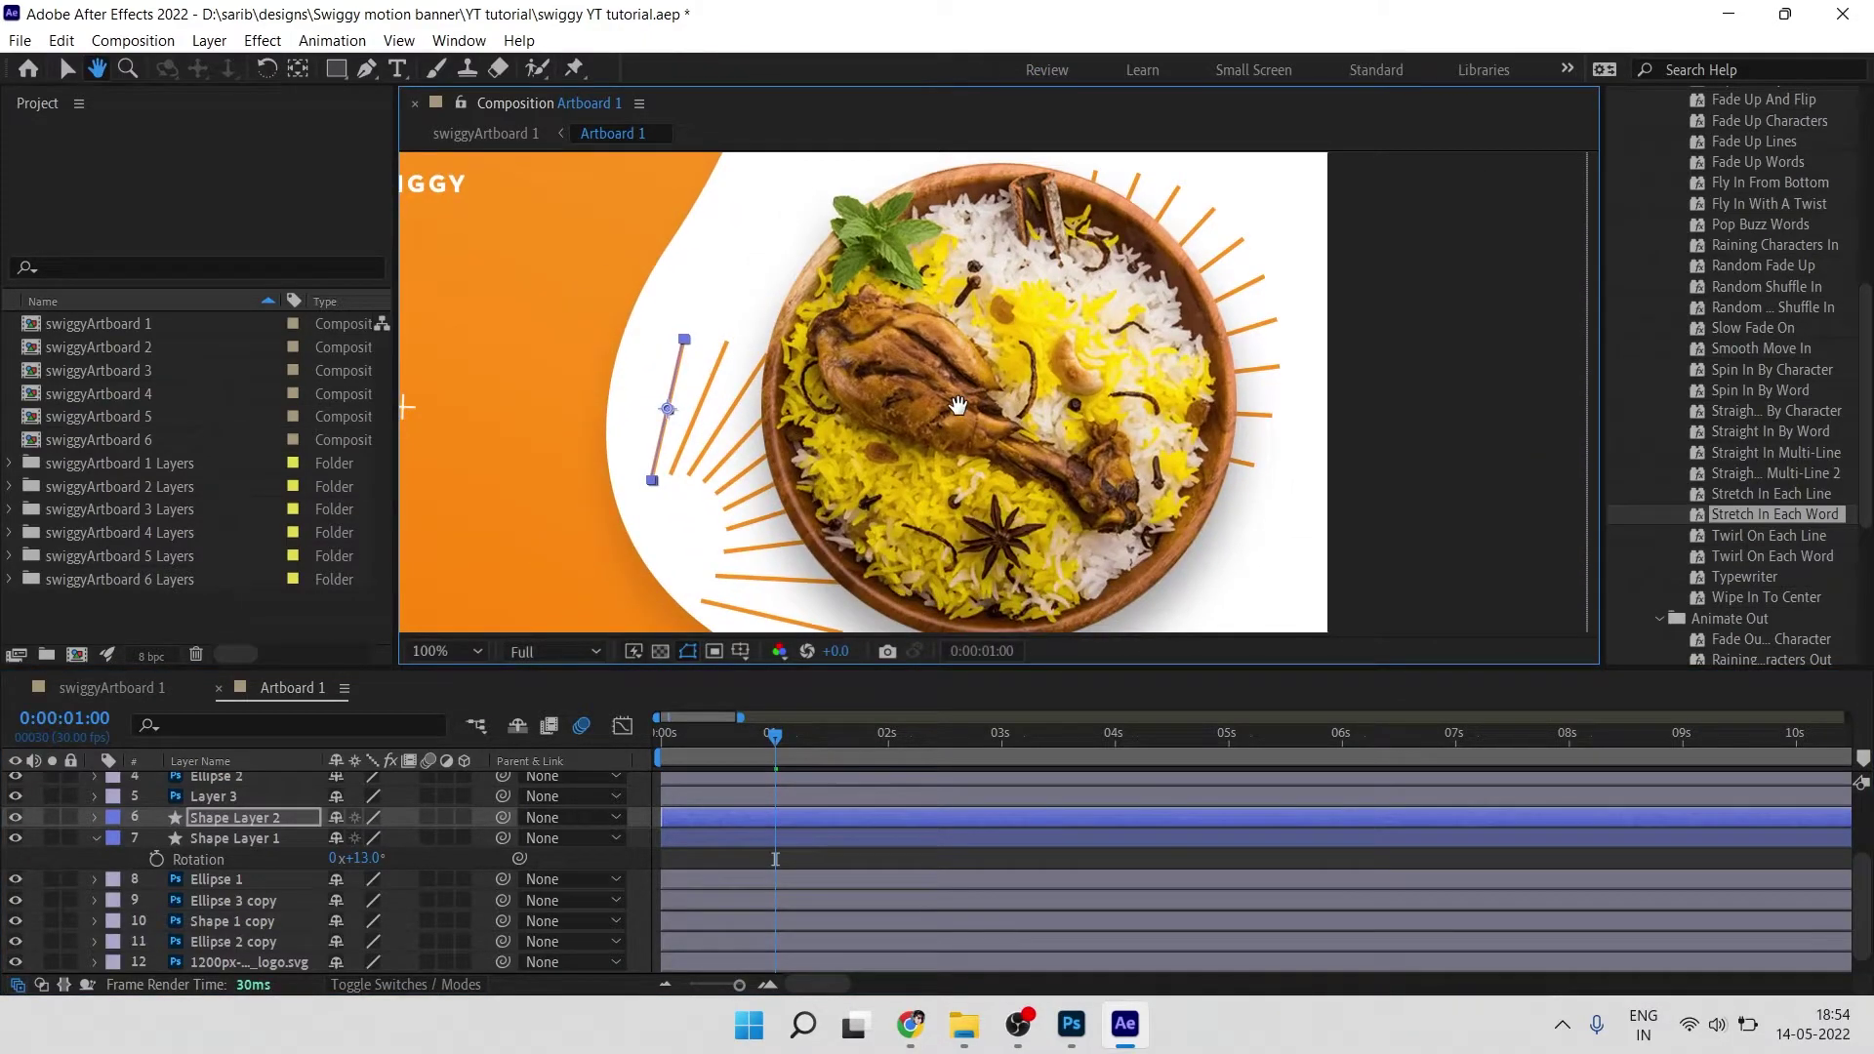
Step: Rotate and reposition the duplicated rays so they fan outward around the bowl's lower-left edge
{"action": "left_click", "coordinate": [266, 68]}
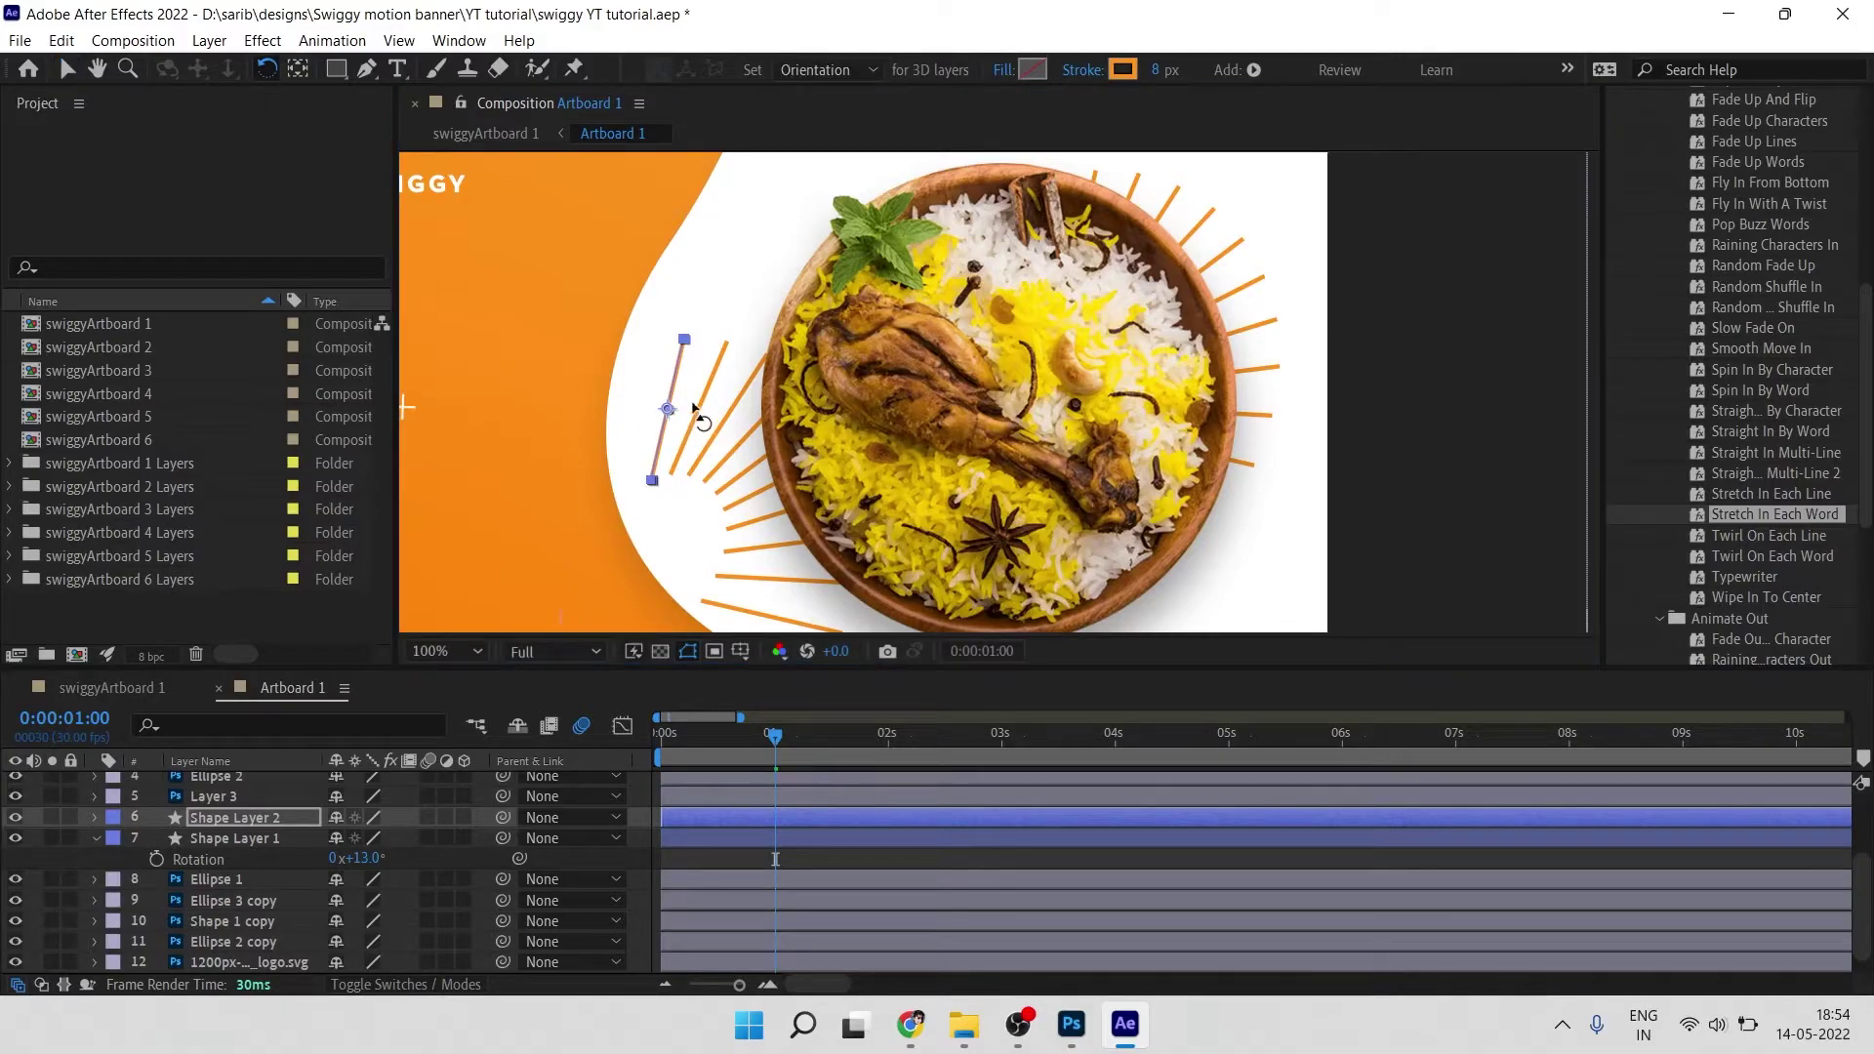
{"action": "left_click_drag", "start_coordinate": [682, 343], "coordinate": [879, 586]}
{"action": "key", "text": "v"}
{"action": "scroll", "coordinate": [915, 490], "scroll_direction": "down", "scroll_amount": 1}
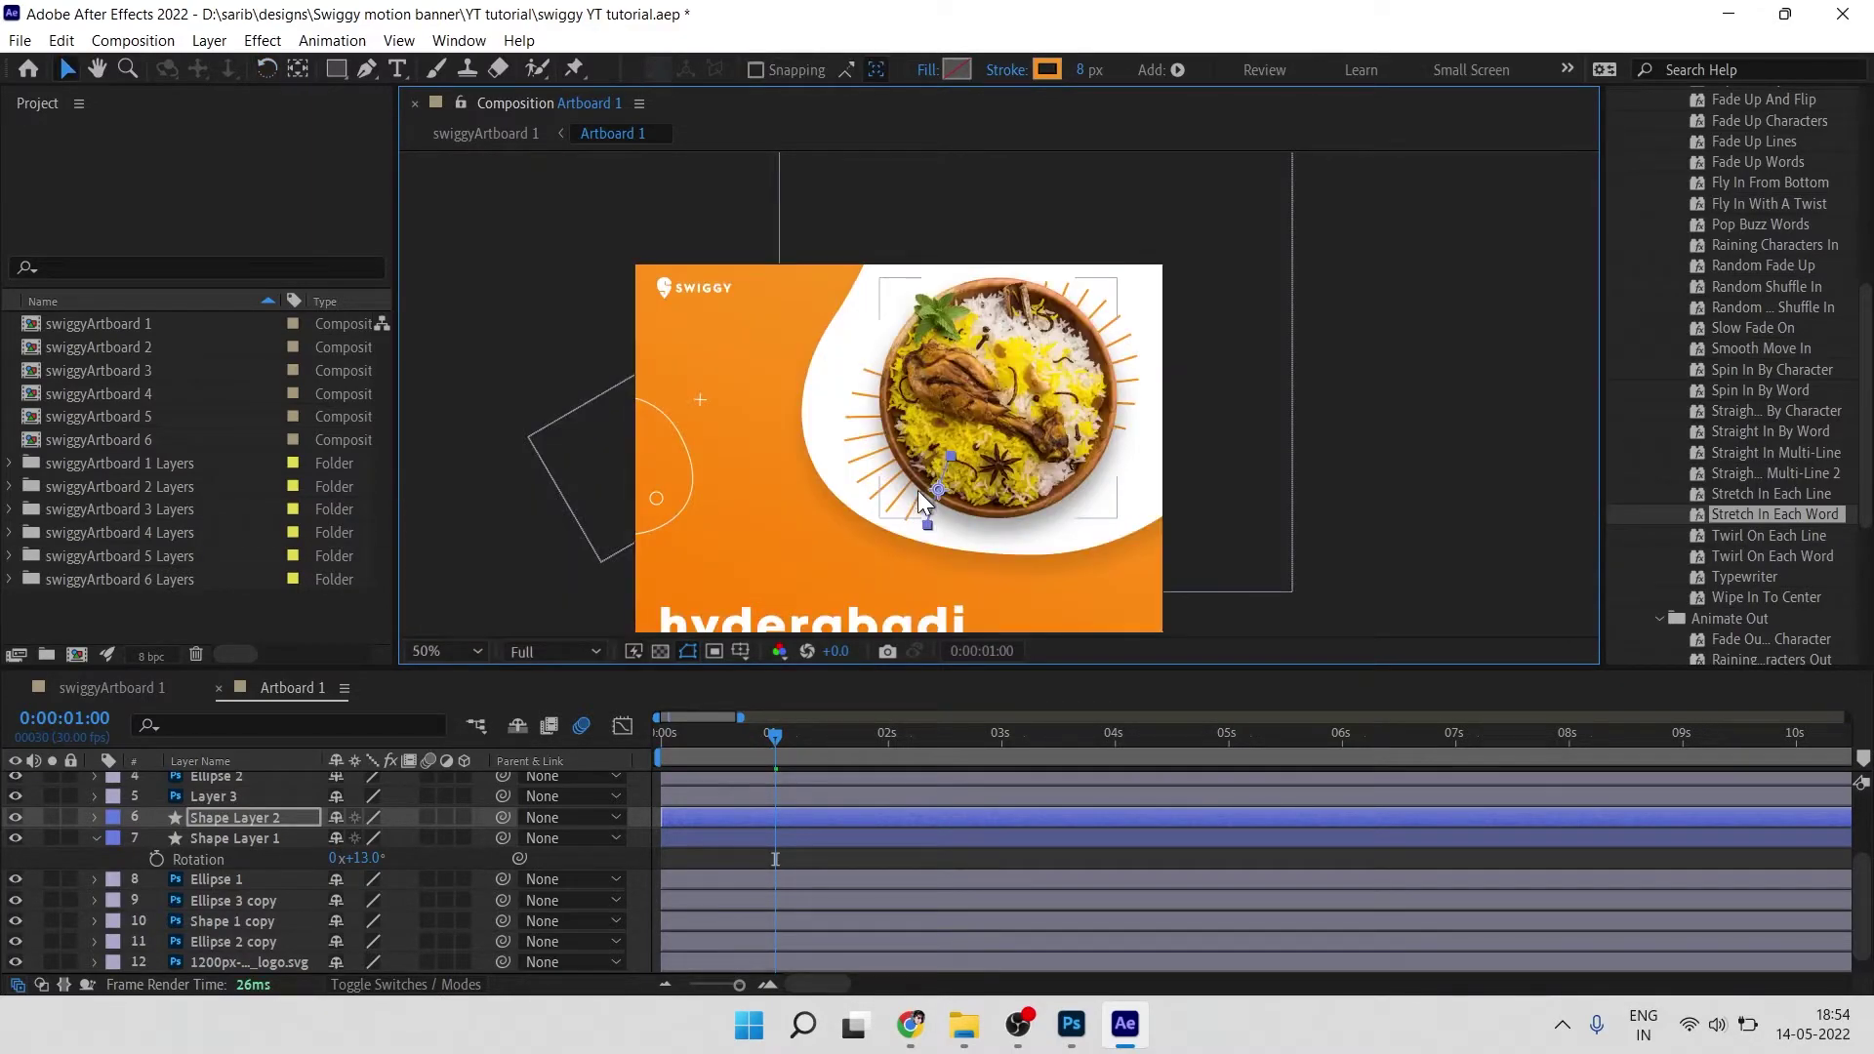
{"action": "key", "text": "w"}
{"action": "left_click_drag", "start_coordinate": [922, 513], "coordinate": [964, 532]}
{"action": "key", "text": "v"}
Step: Set the current time to 0:00:00:22 and add Trim Paths to Shape Layer 1
{"action": "left_click", "coordinate": [792, 840]}
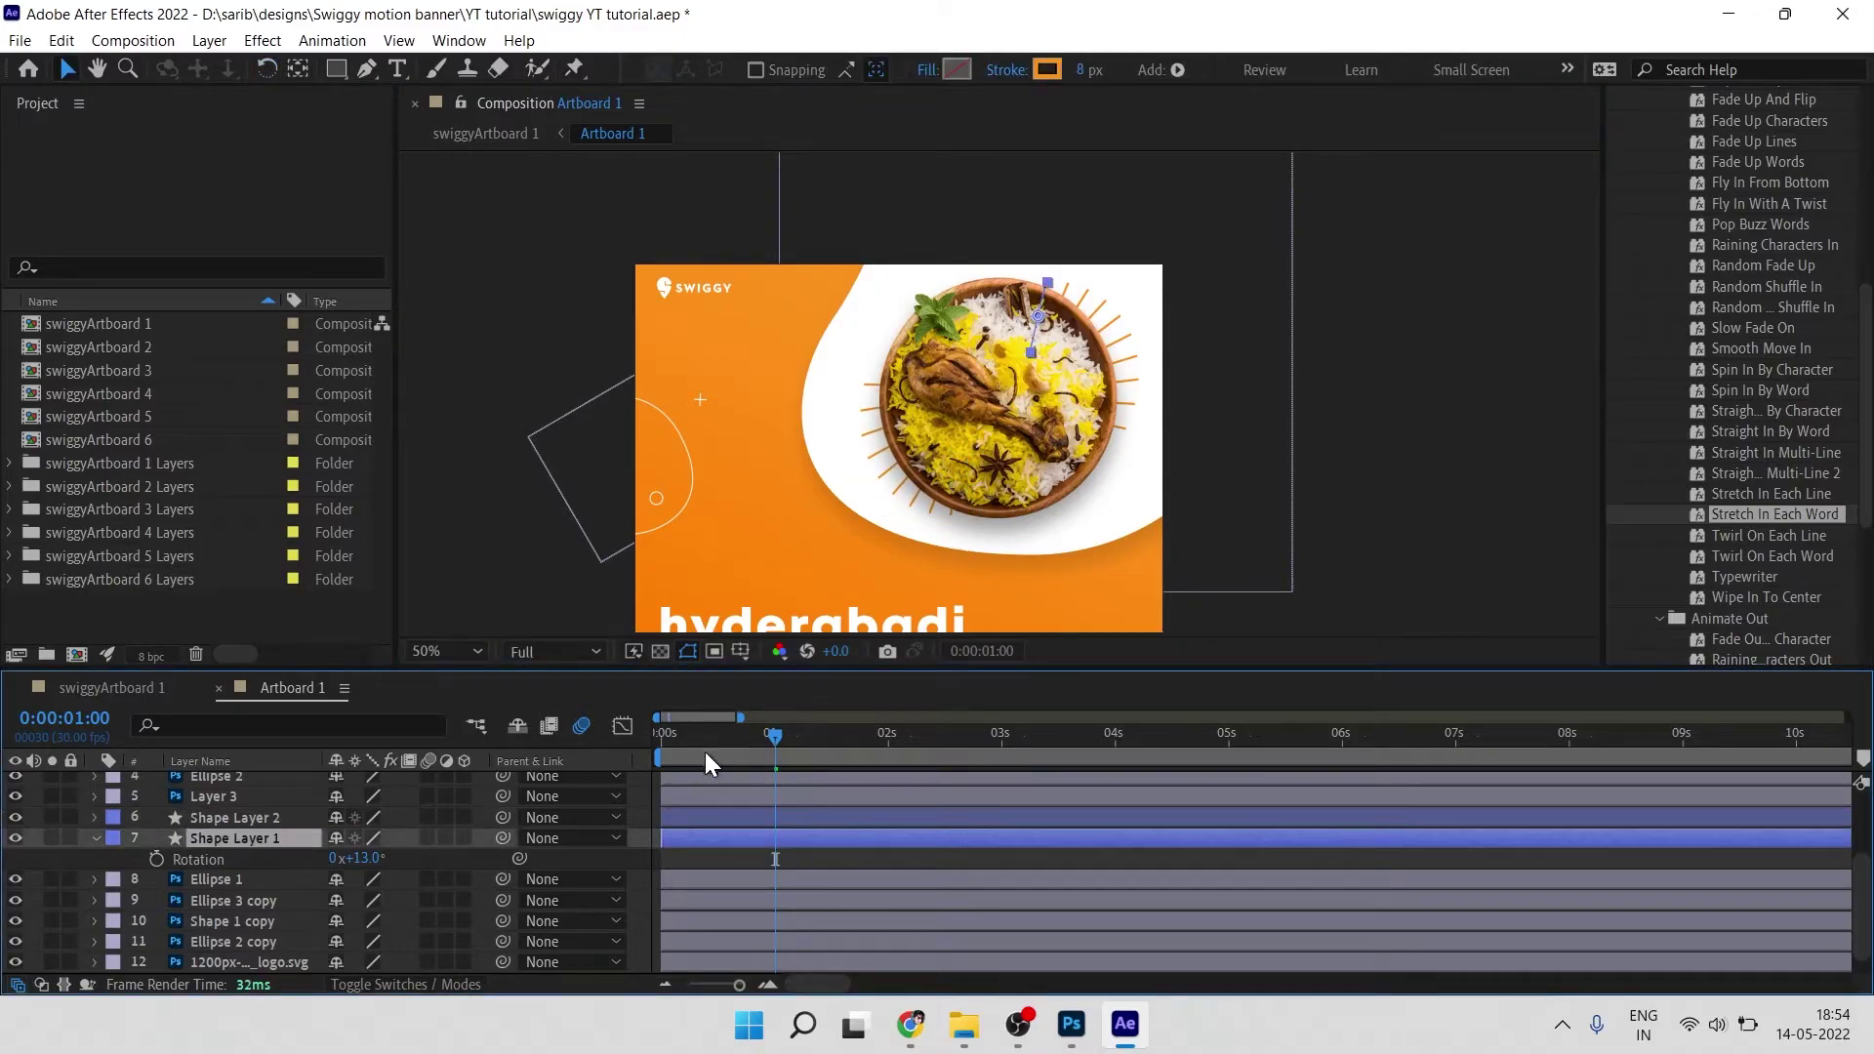
{"action": "key", "text": "ctrl+shift+a"}
{"action": "mouse_move", "coordinate": [695, 740]}
{"action": "left_mouse_down"}
{"action": "mouse_move", "coordinate": [671, 748]}
{"action": "mouse_move", "coordinate": [781, 745]}
{"action": "mouse_move", "coordinate": [745, 761]}
{"action": "left_mouse_up"}
{"action": "left_click", "coordinate": [741, 841]}
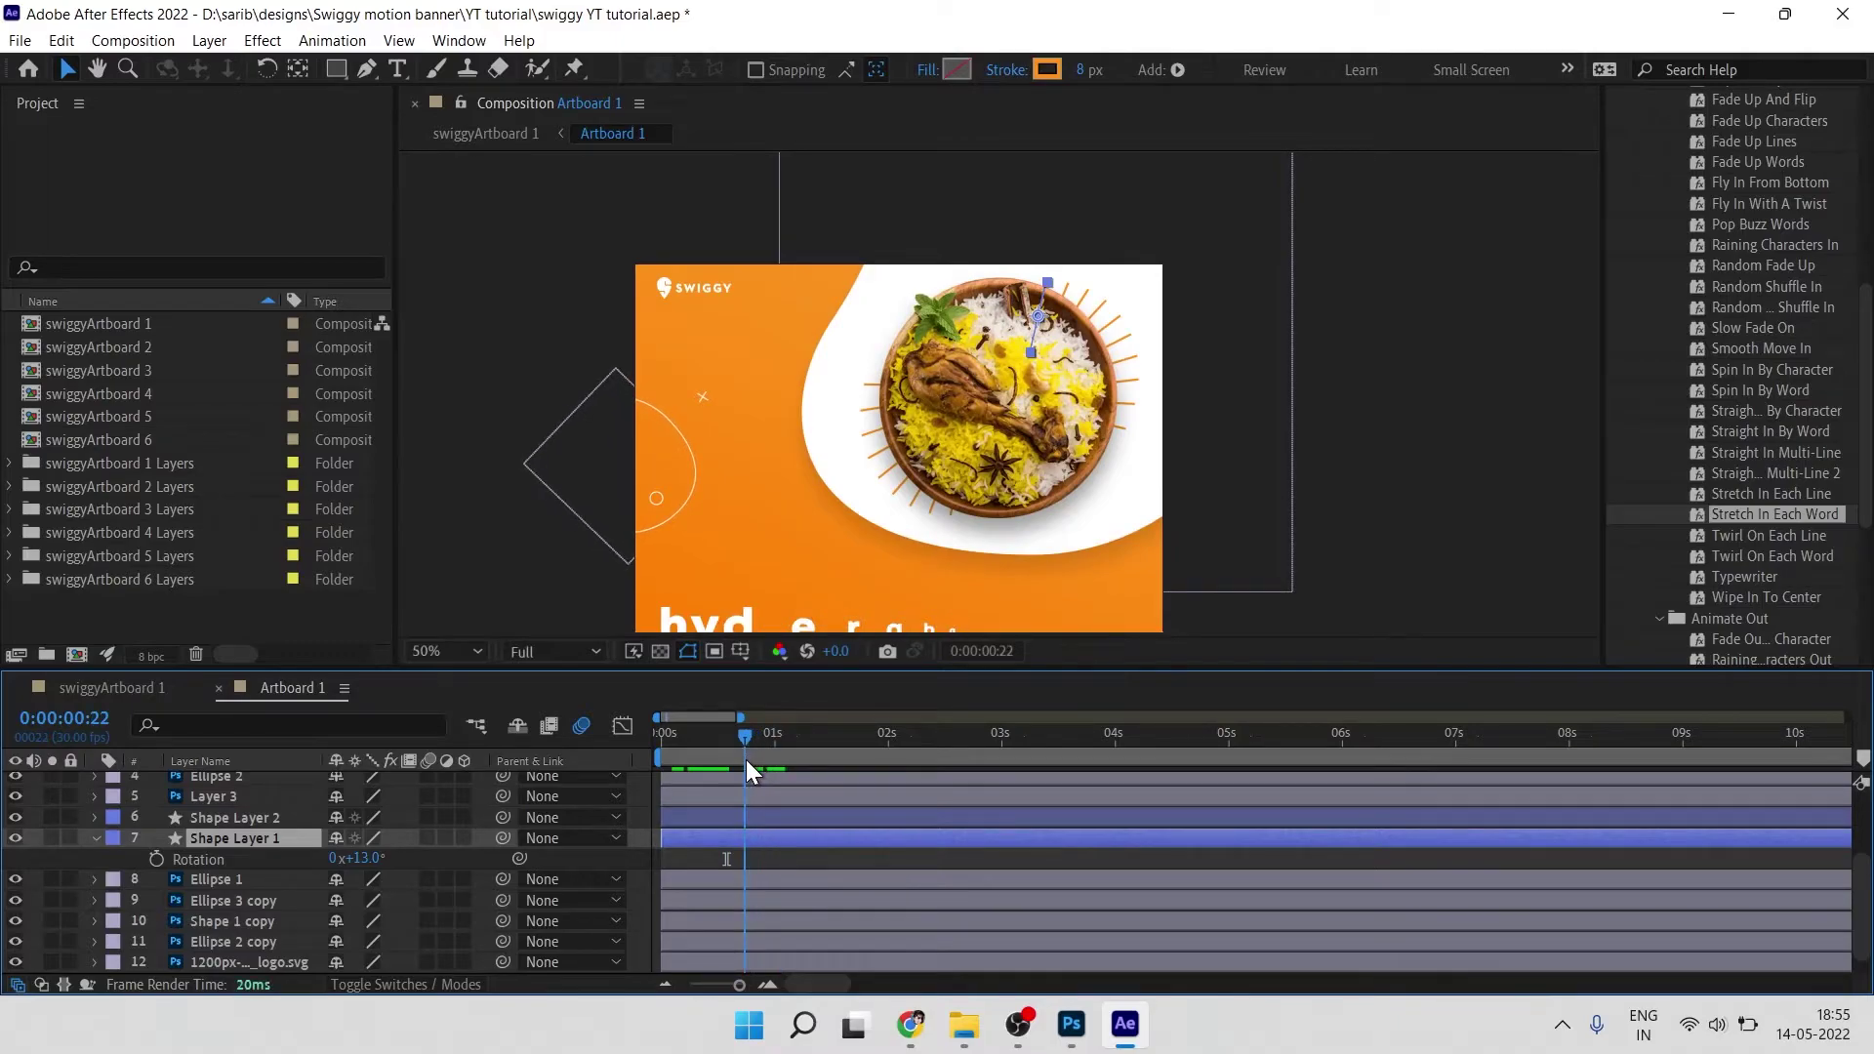
{"action": "left_click", "coordinate": [1178, 69]}
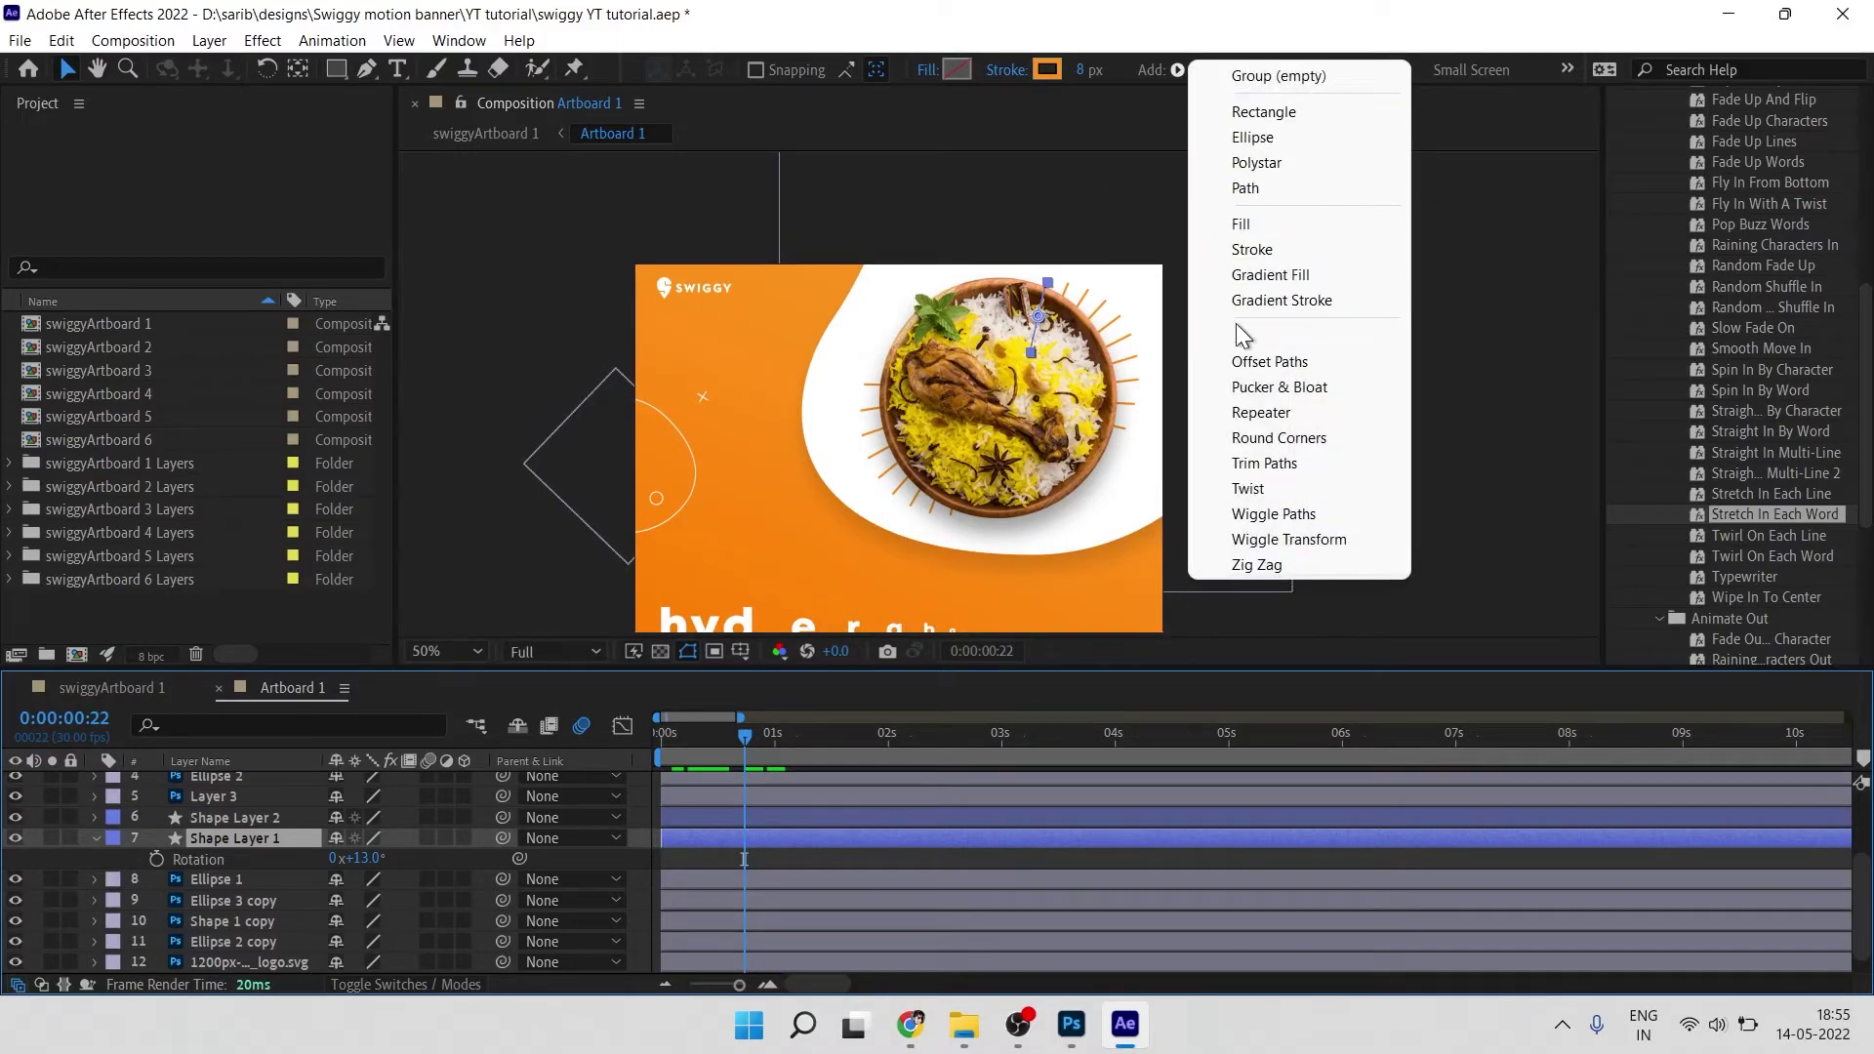
{"action": "left_click", "coordinate": [1282, 463]}
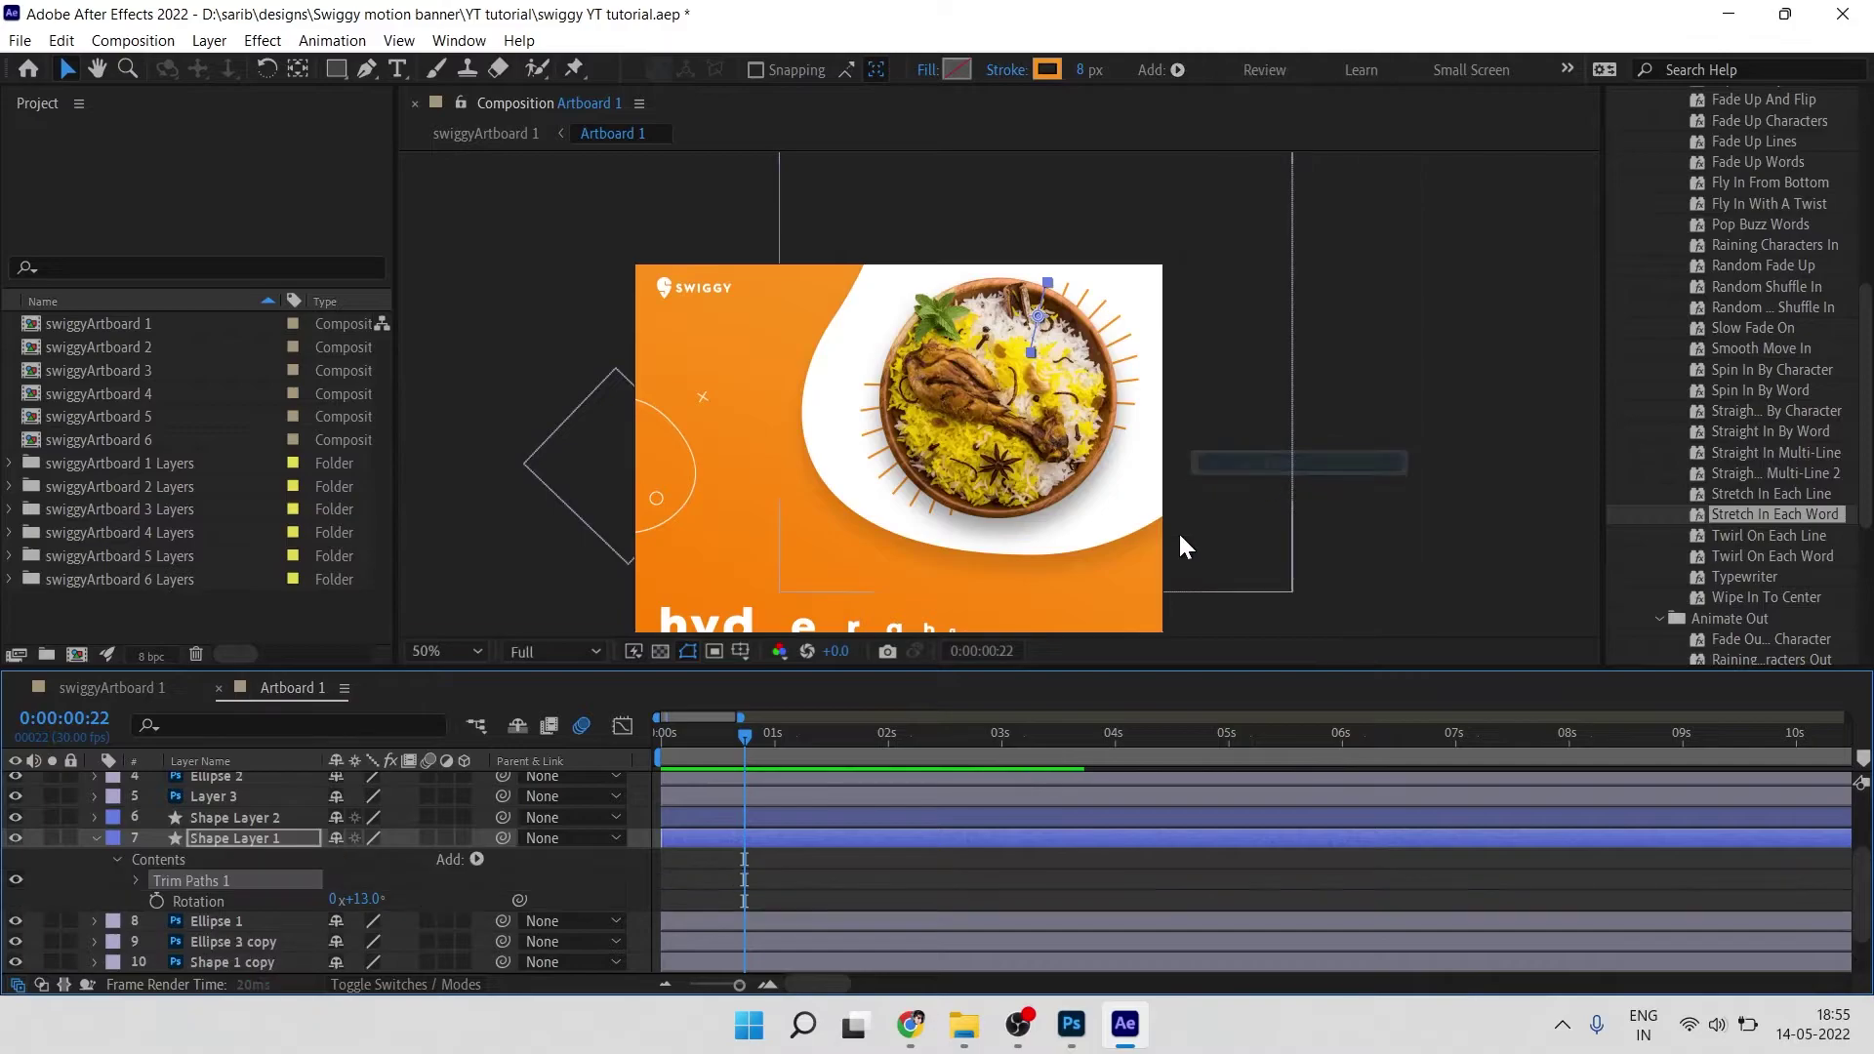
Step: Keyframe Shape Layer 1's Trim Paths with Start 0% and End 100% at 0:00:00:22, and End 0% at 0:00:01:00
{"action": "left_click", "coordinate": [135, 881]}
{"action": "left_click", "coordinate": [176, 900]}
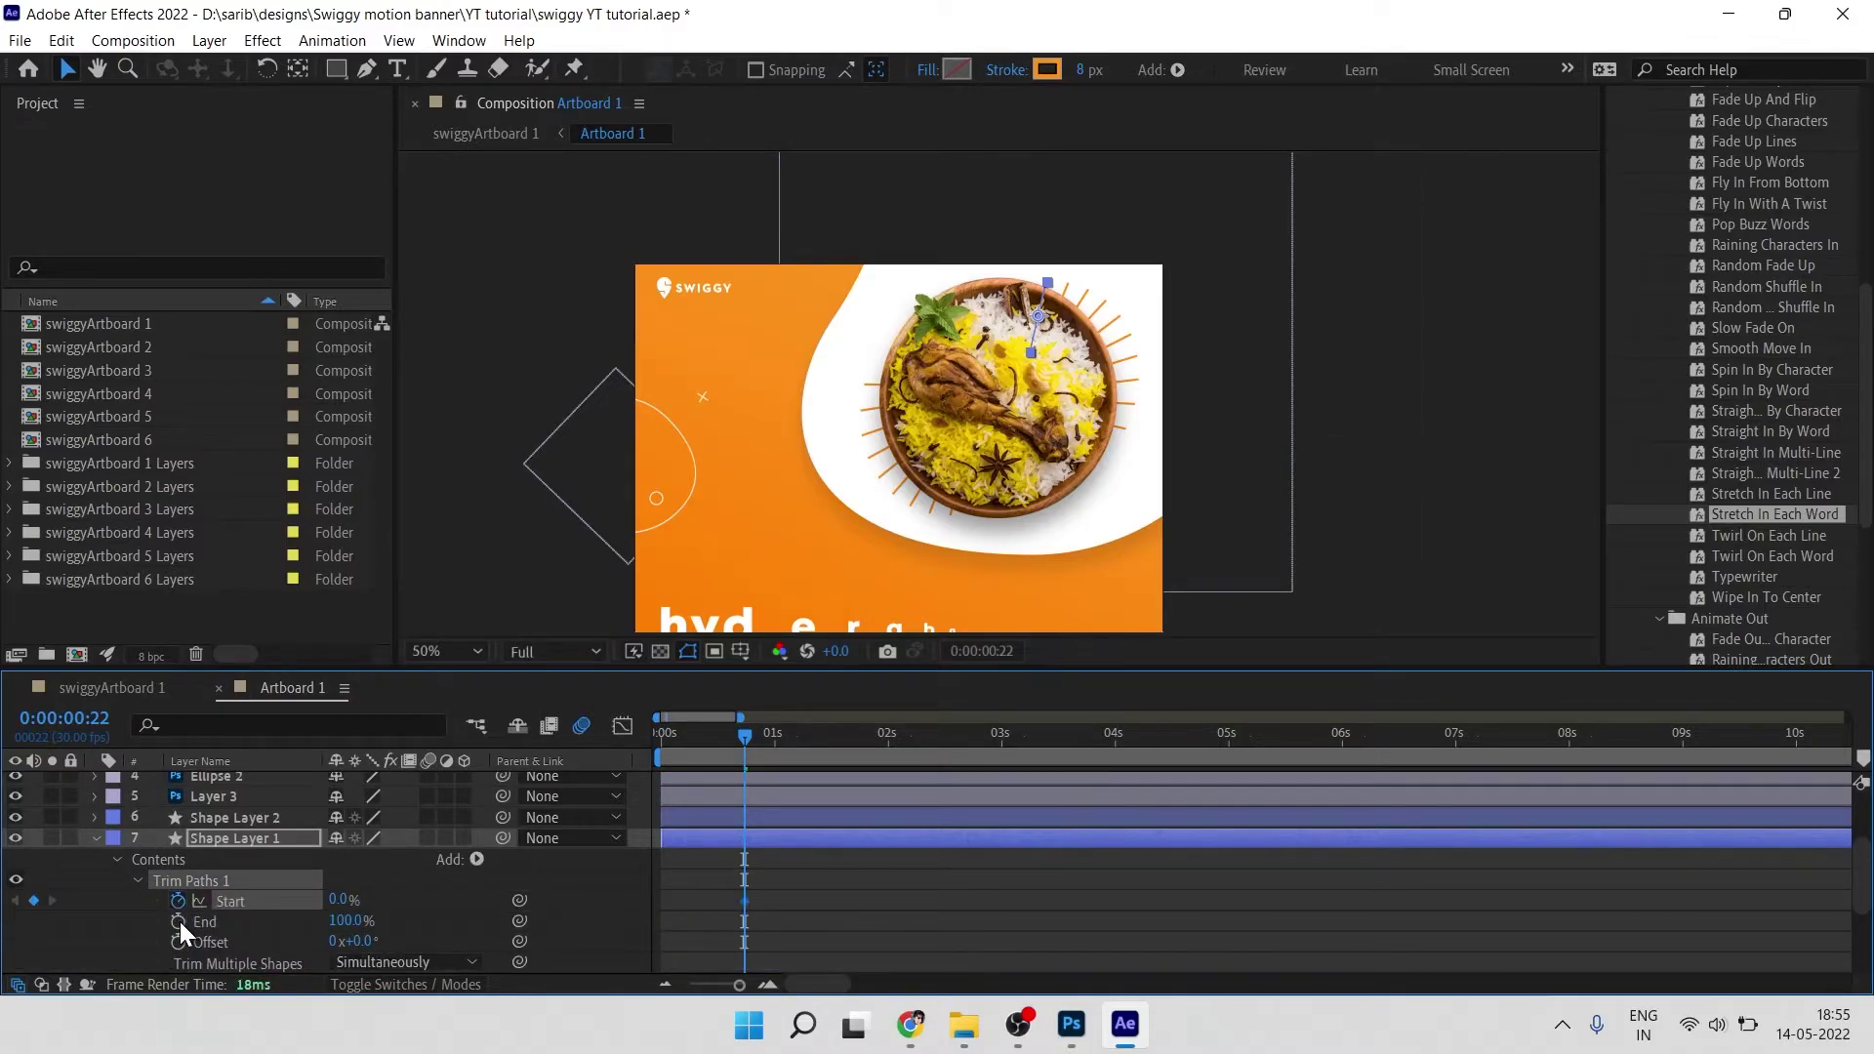
{"action": "left_click", "coordinate": [178, 921]}
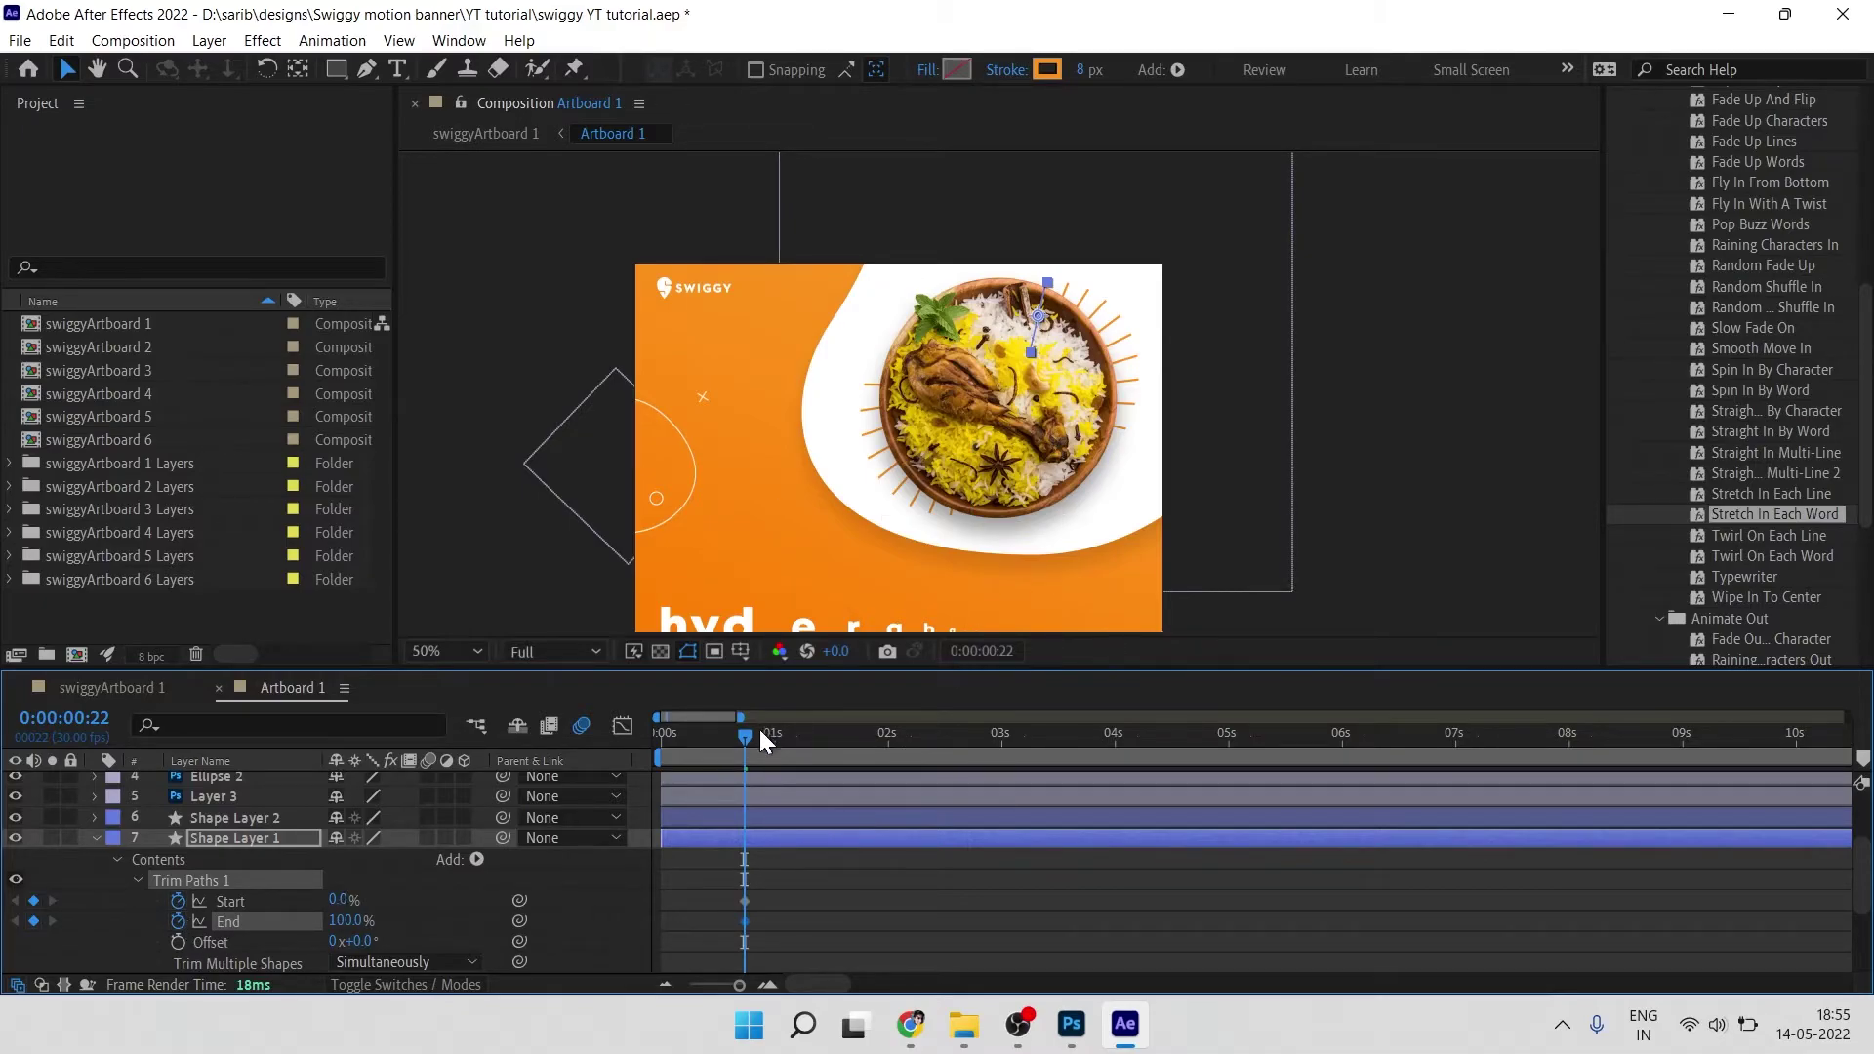
{"action": "left_click_drag", "start_coordinate": [752, 742], "coordinate": [781, 752]}
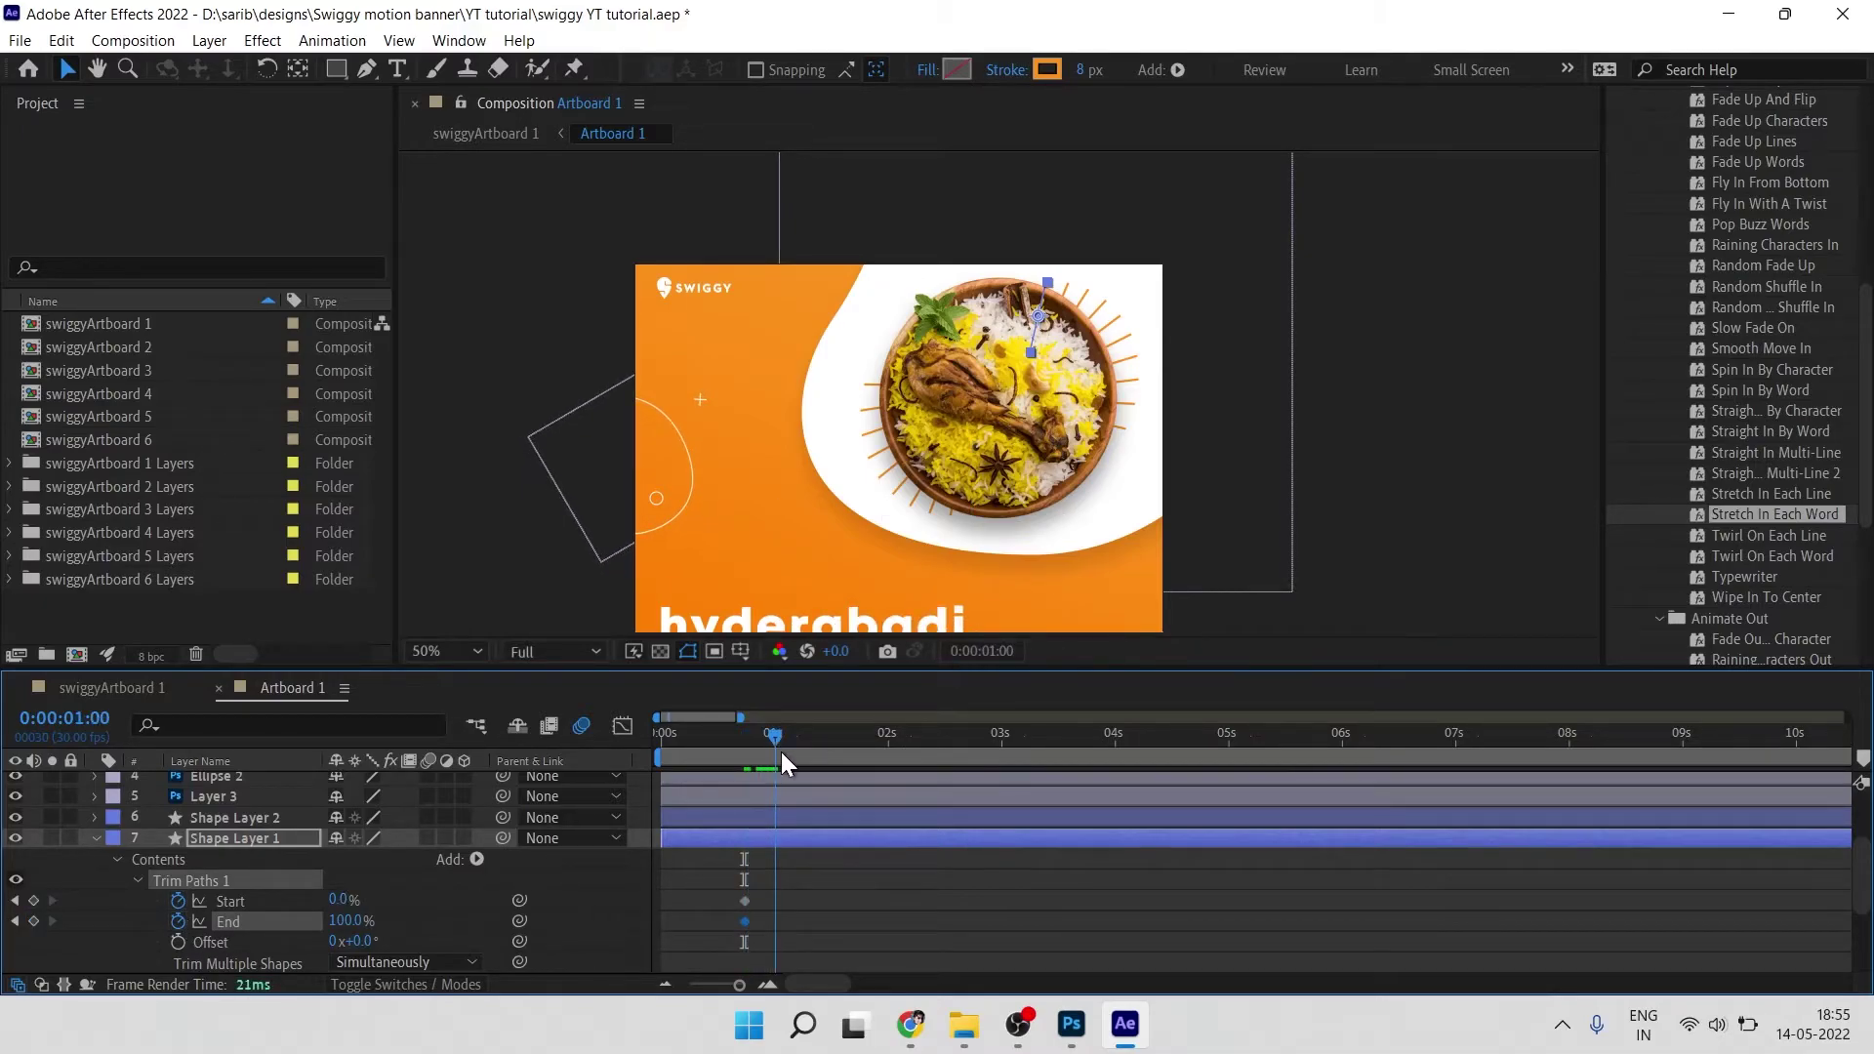
{"action": "left_click_drag", "start_coordinate": [348, 921], "coordinate": [435, 911]}
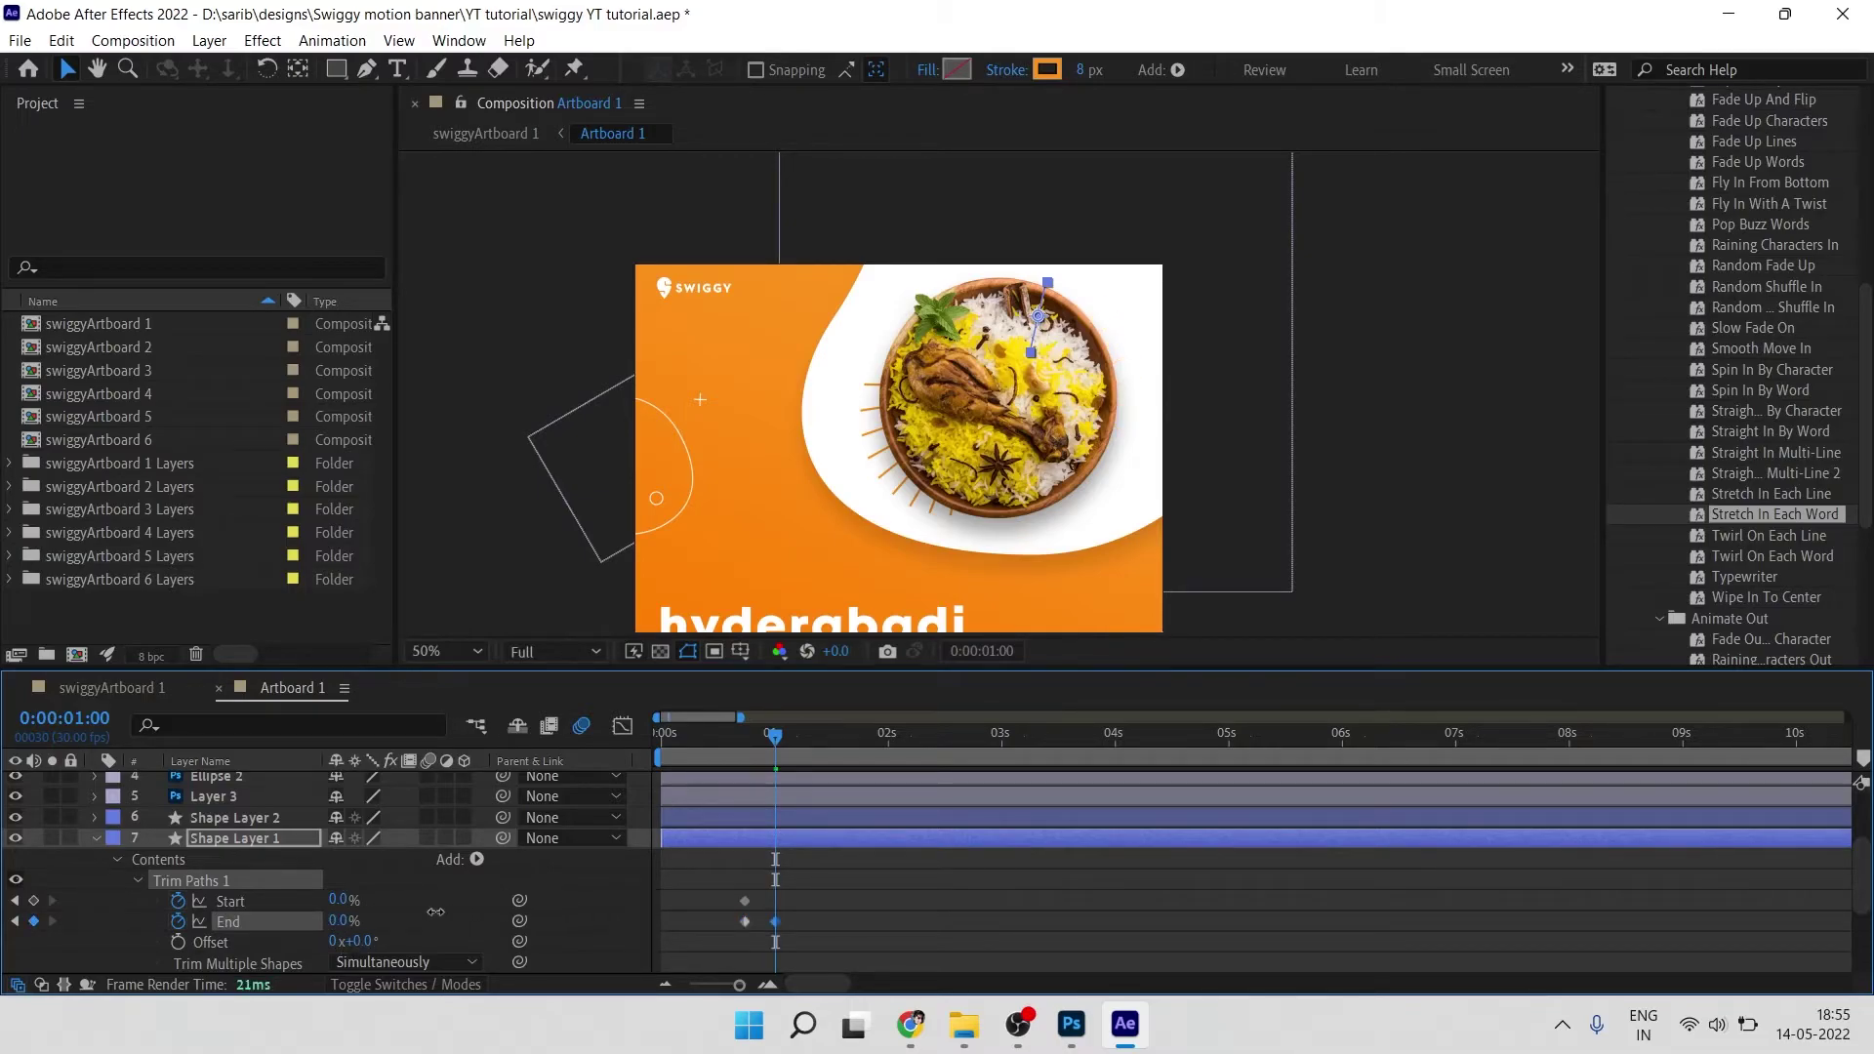
{"action": "left_click", "coordinate": [753, 748]}
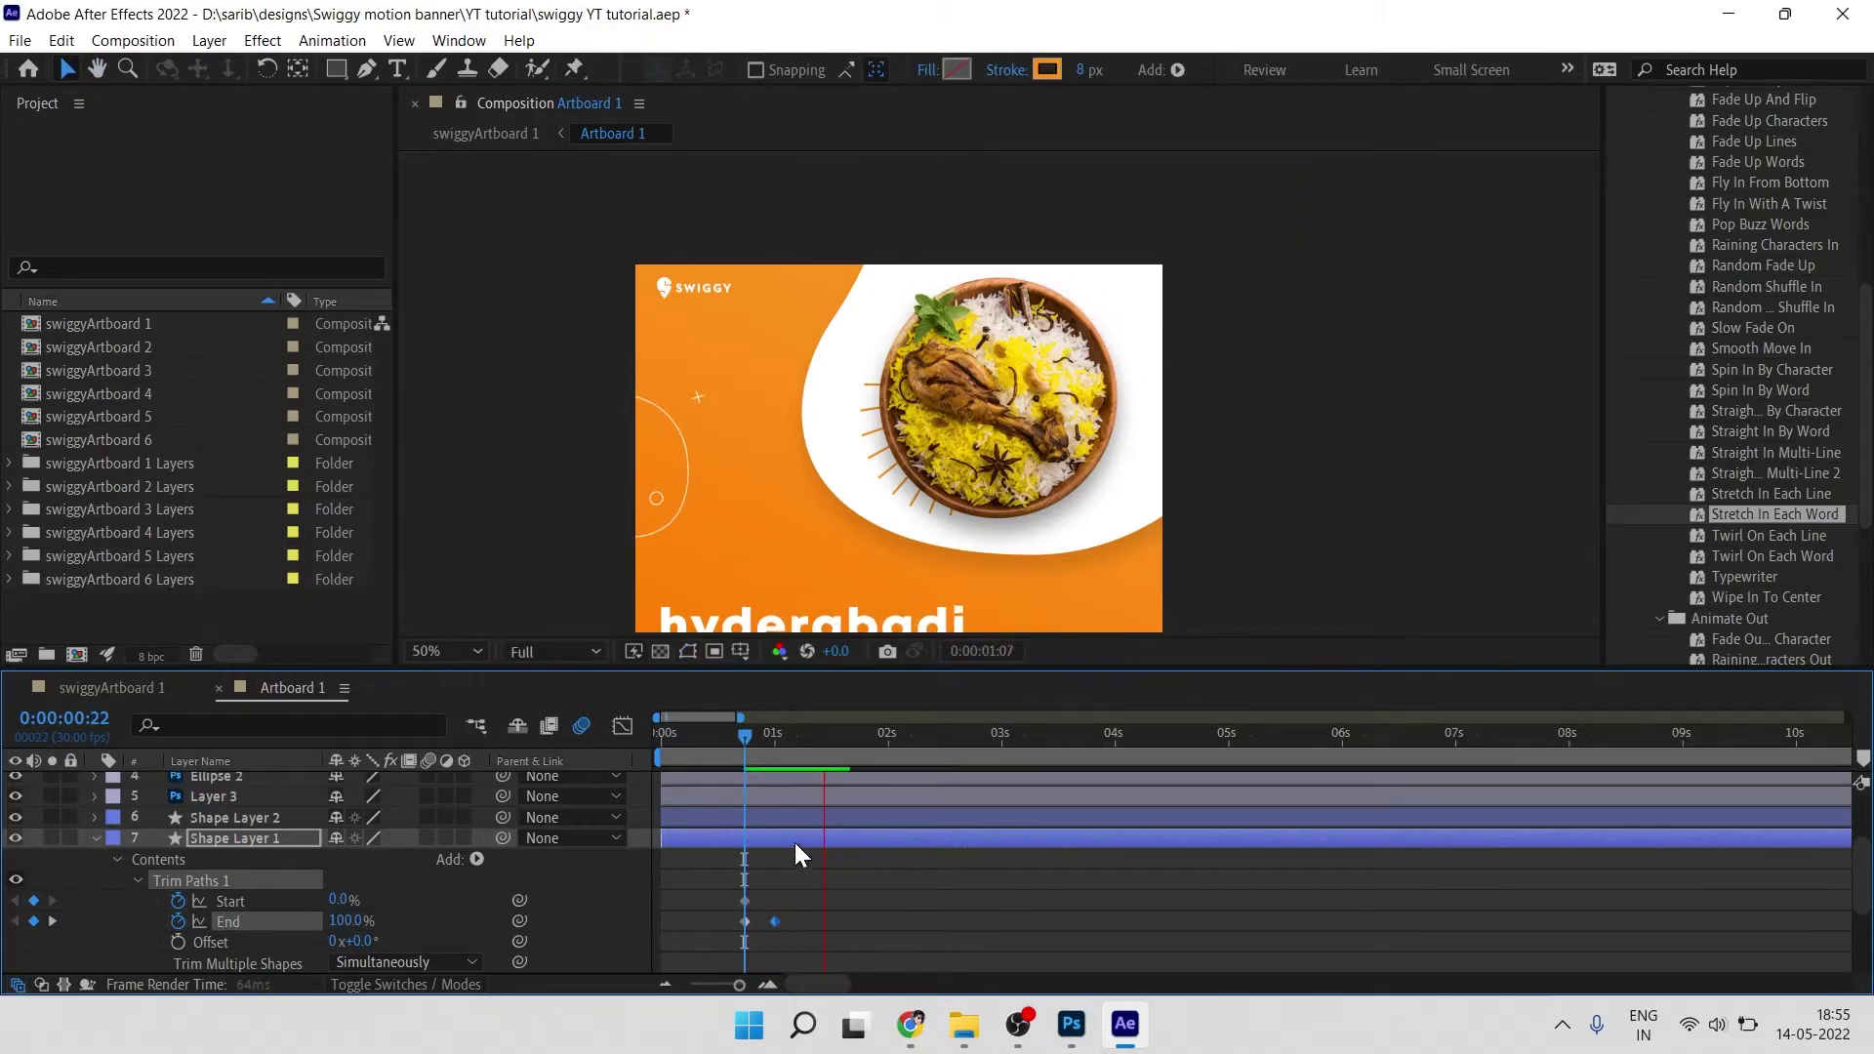
Step: Move Shape Layer 1's trim keyframes so the first ones sit at 0:00:01:02, and keyframe Start at 100% at 0:00:00:22
{"action": "mouse_move", "coordinate": [805, 944]}
{"action": "left_mouse_down"}
{"action": "mouse_move", "coordinate": [713, 923]}
{"action": "mouse_move", "coordinate": [777, 914]}
{"action": "left_mouse_up"}
{"action": "left_click", "coordinate": [777, 905]}
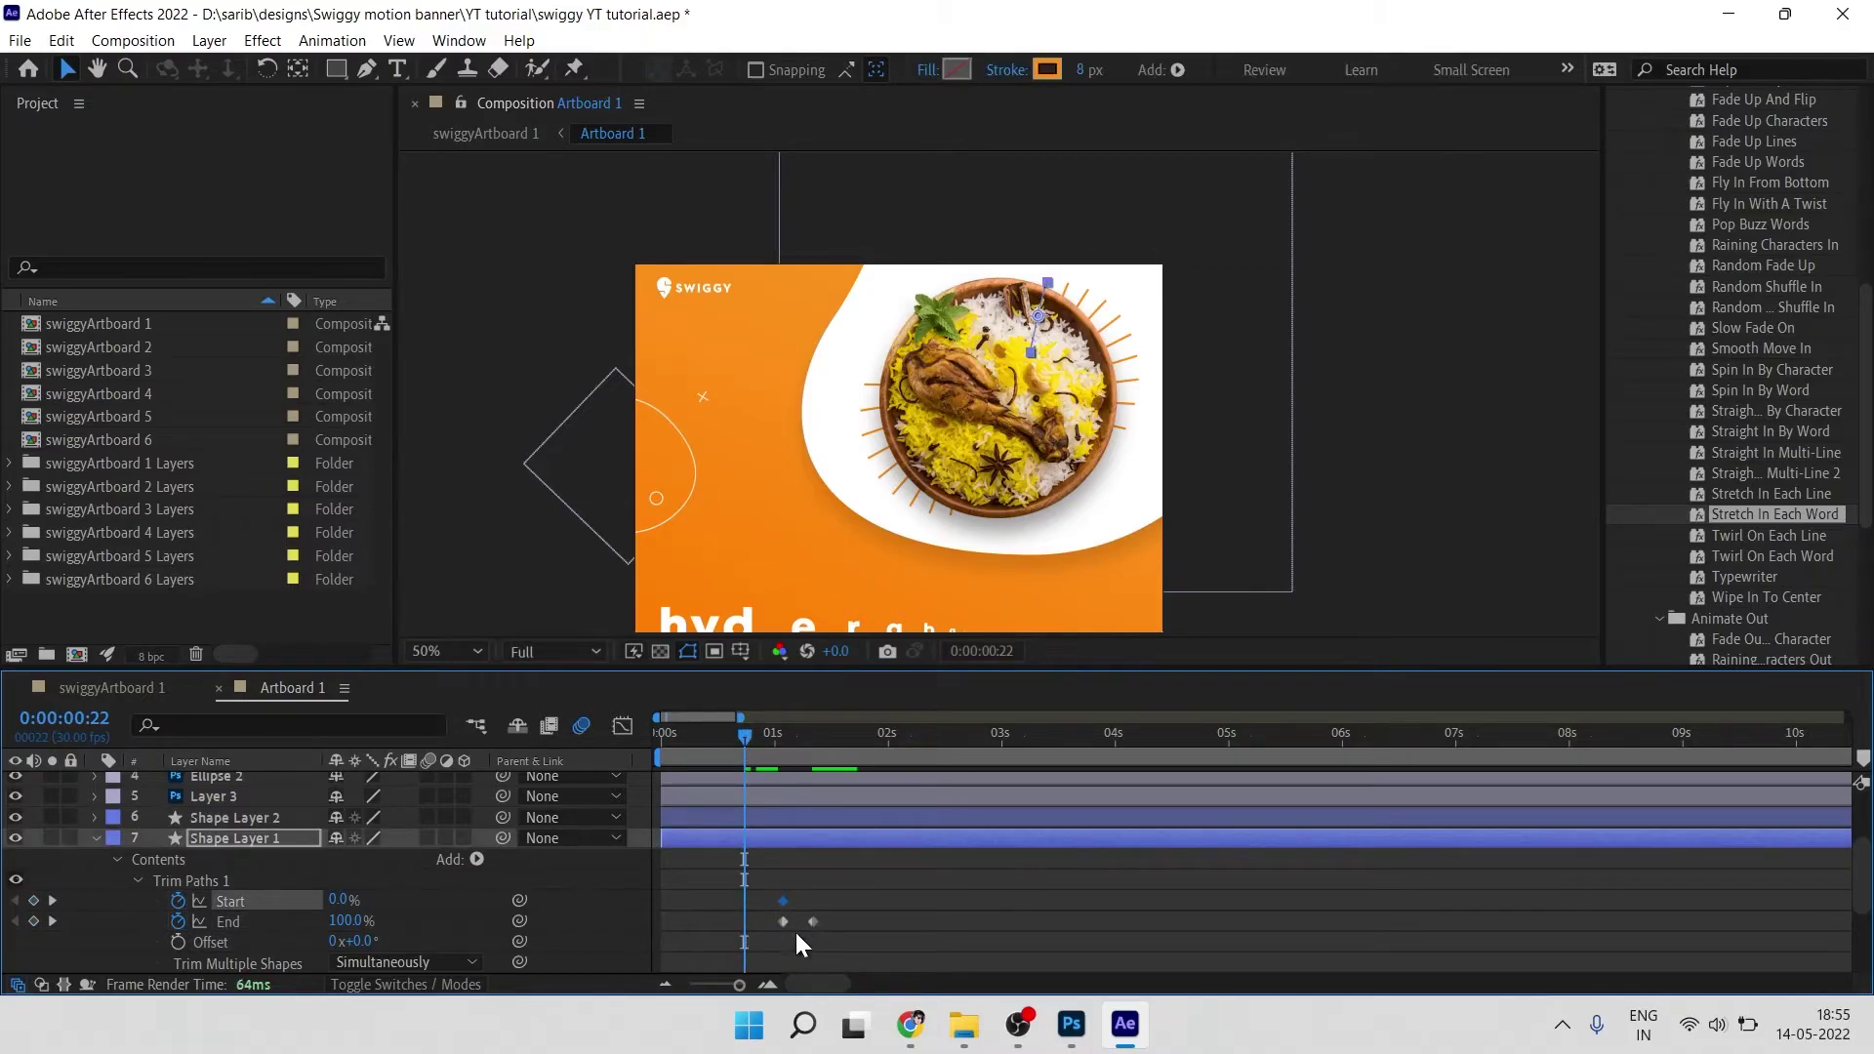
{"action": "left_click_drag", "start_coordinate": [342, 900], "coordinate": [375, 900]}
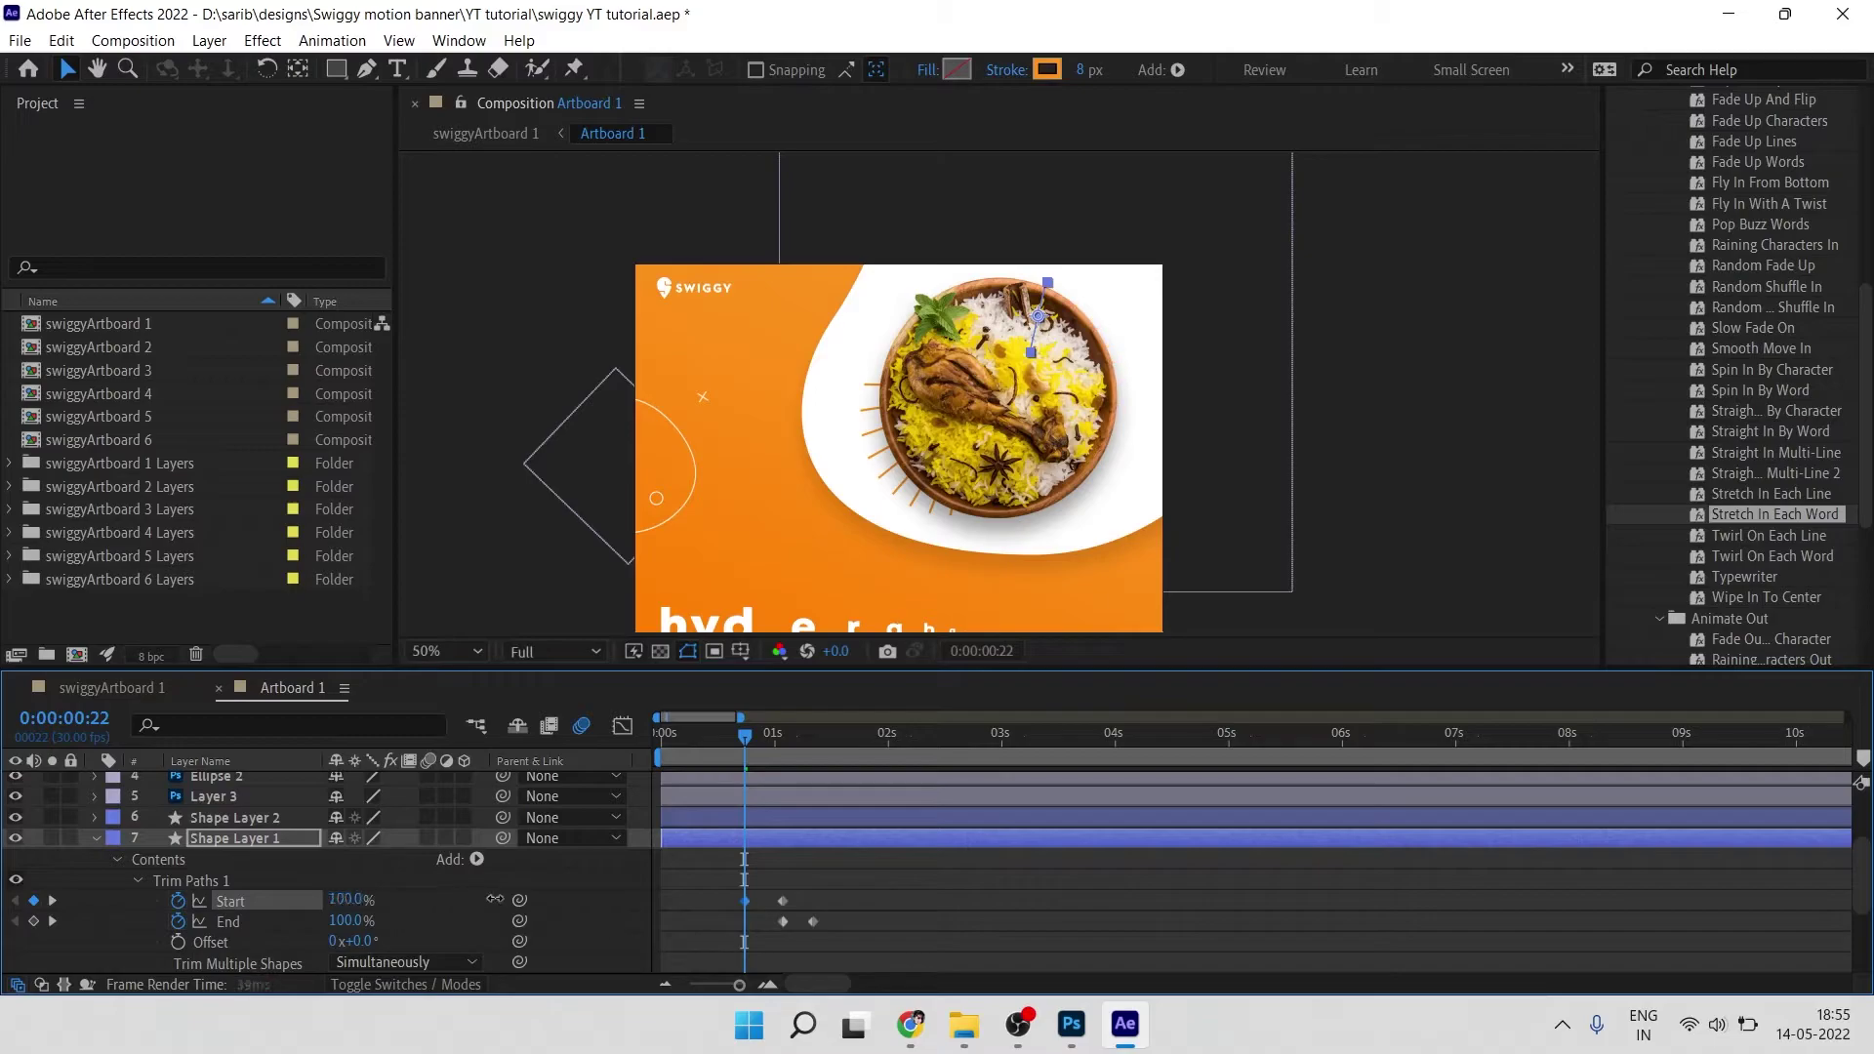
Step: Scrub through Shape Layer 1's Start and End keyframes to examine how the rays draw on and off
{"action": "left_click", "coordinate": [861, 929]}
{"action": "key", "text": "="}
{"action": "key", "text": "="}
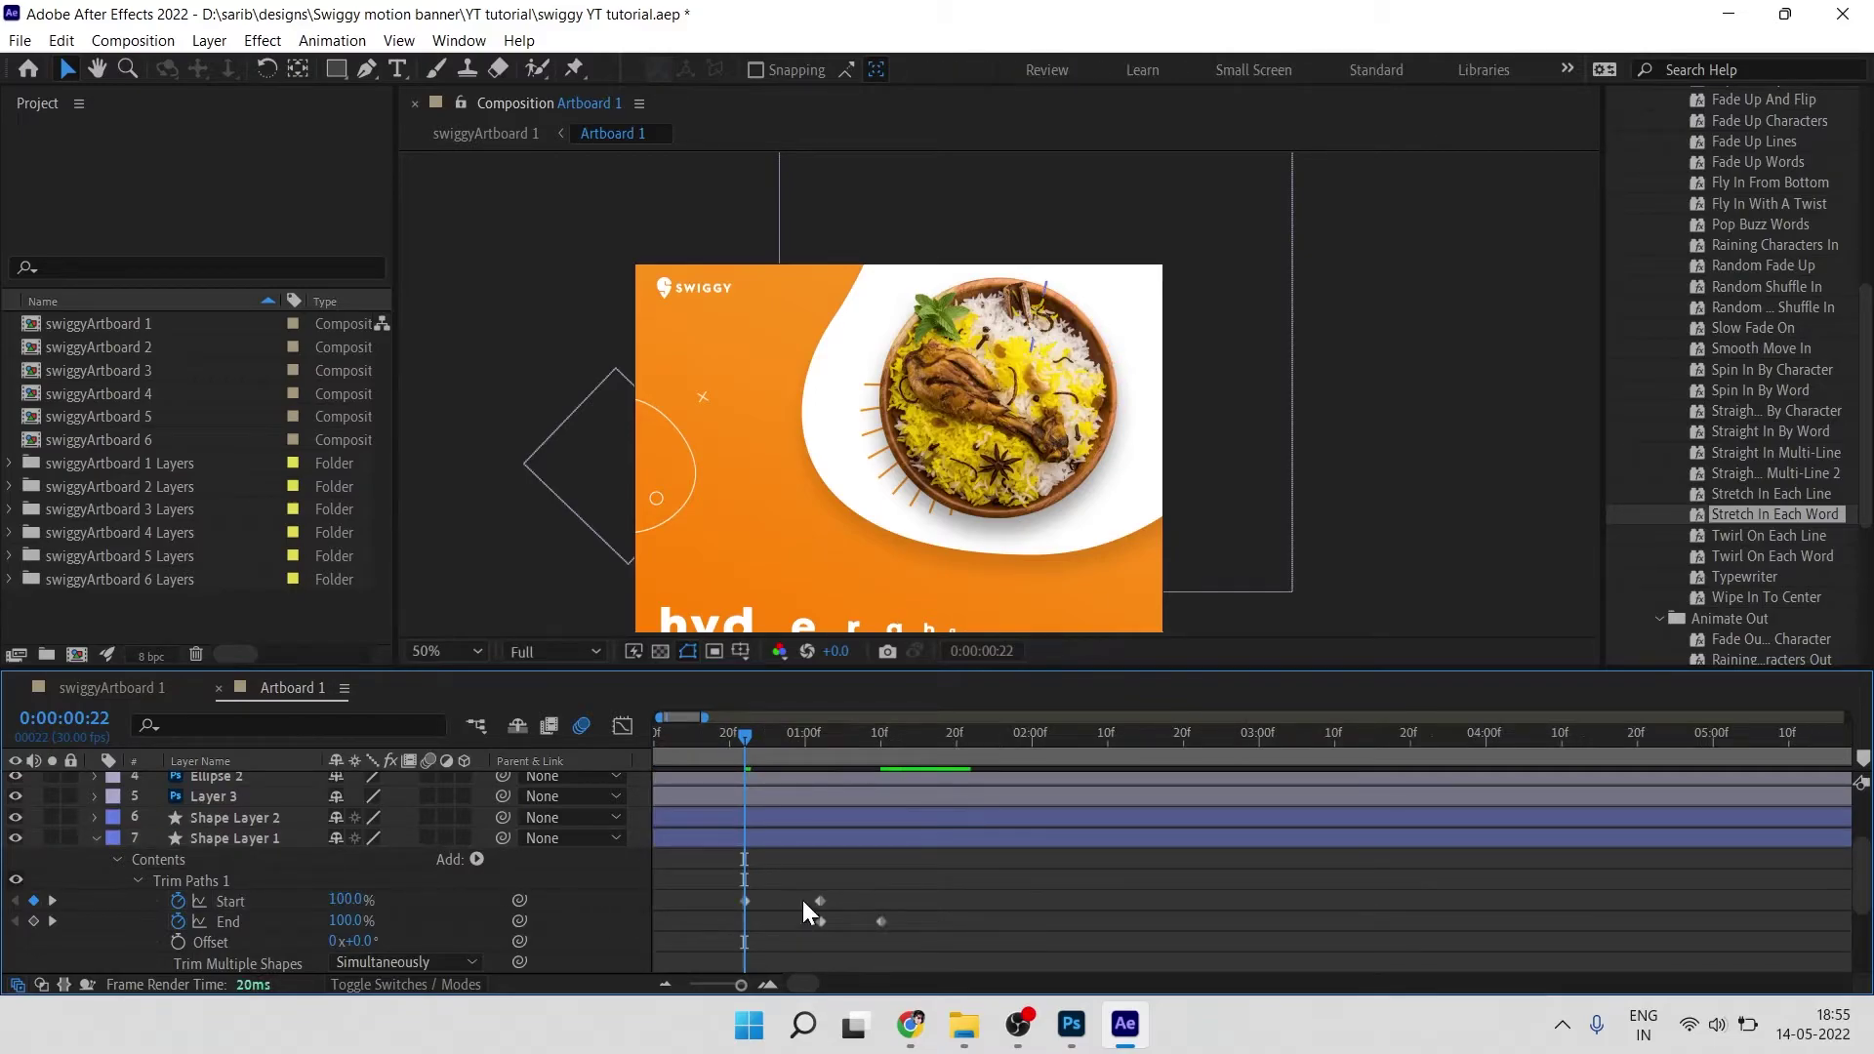
{"action": "left_click_drag", "start_coordinate": [884, 857], "coordinate": [1050, 821]}
{"action": "left_click", "coordinate": [253, 867]}
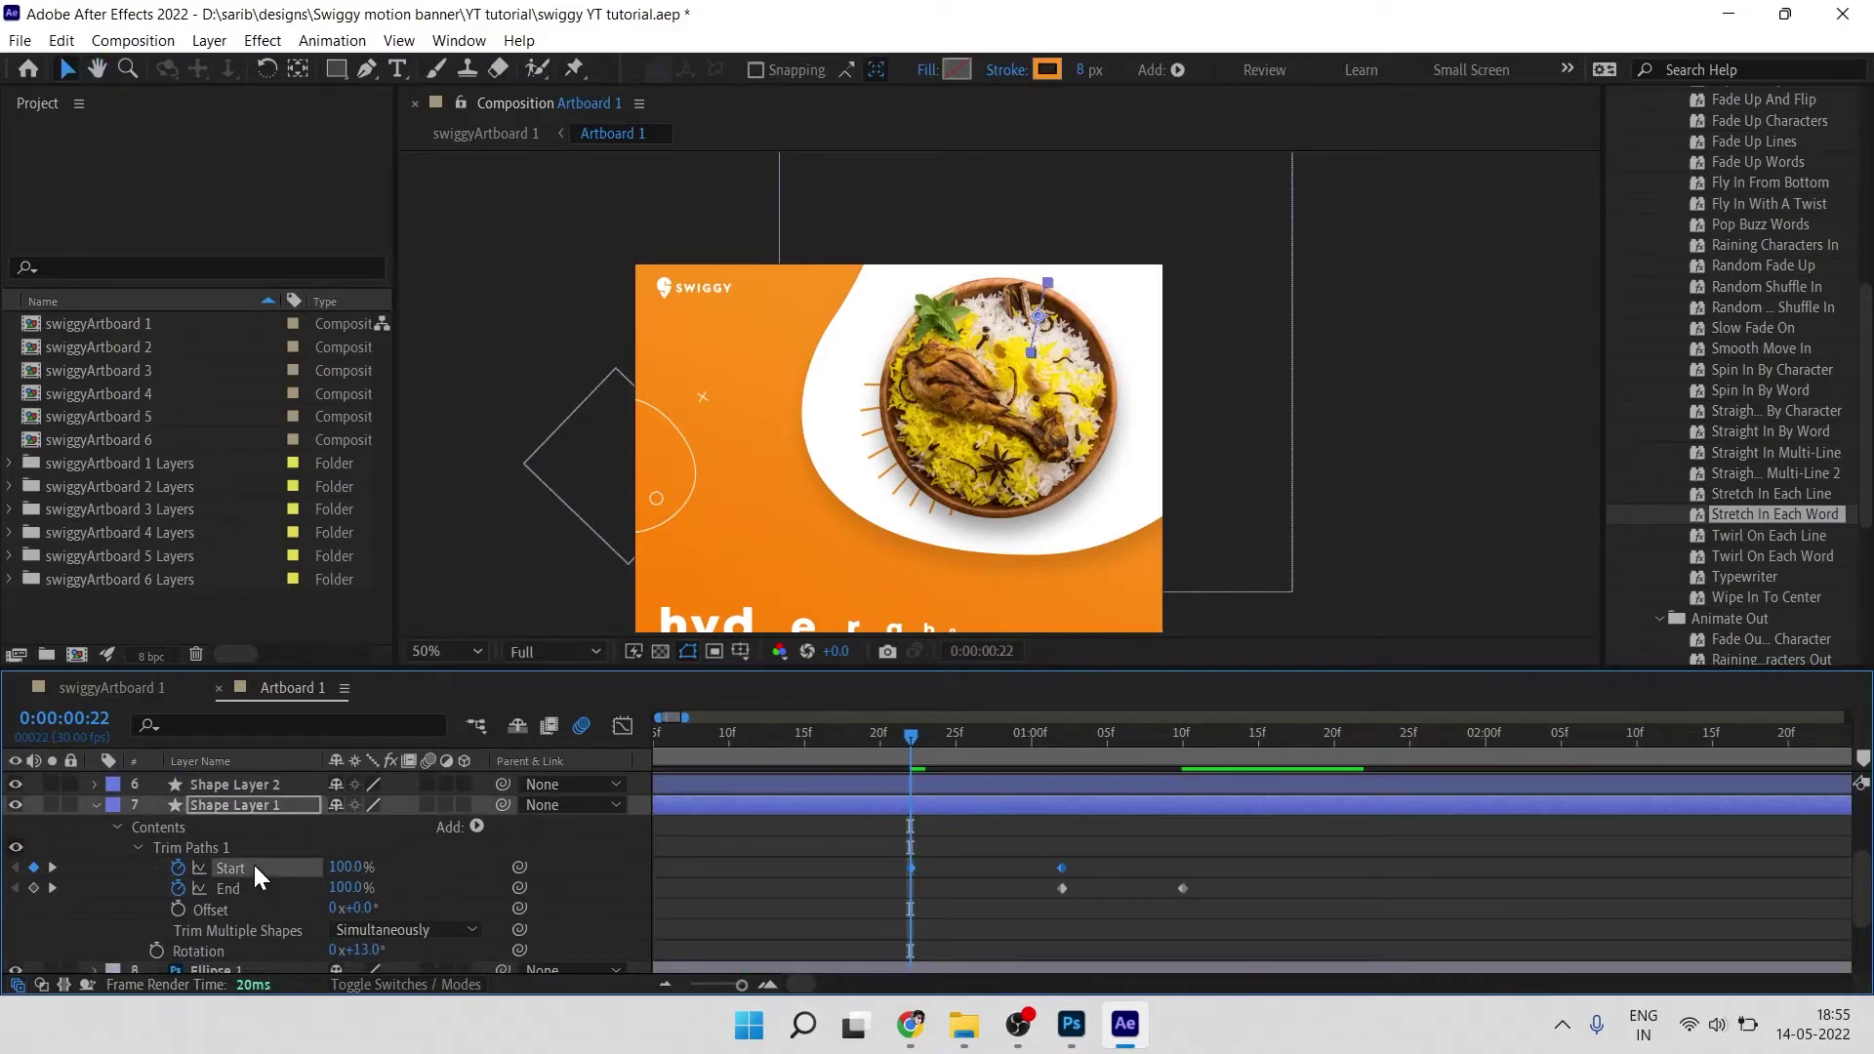
{"action": "left_click_drag", "start_coordinate": [816, 839], "coordinate": [1082, 867]}
{"action": "left_click_drag", "start_coordinate": [911, 737], "coordinate": [1061, 780]}
{"action": "left_click_drag", "start_coordinate": [1052, 881], "coordinate": [1192, 896]}
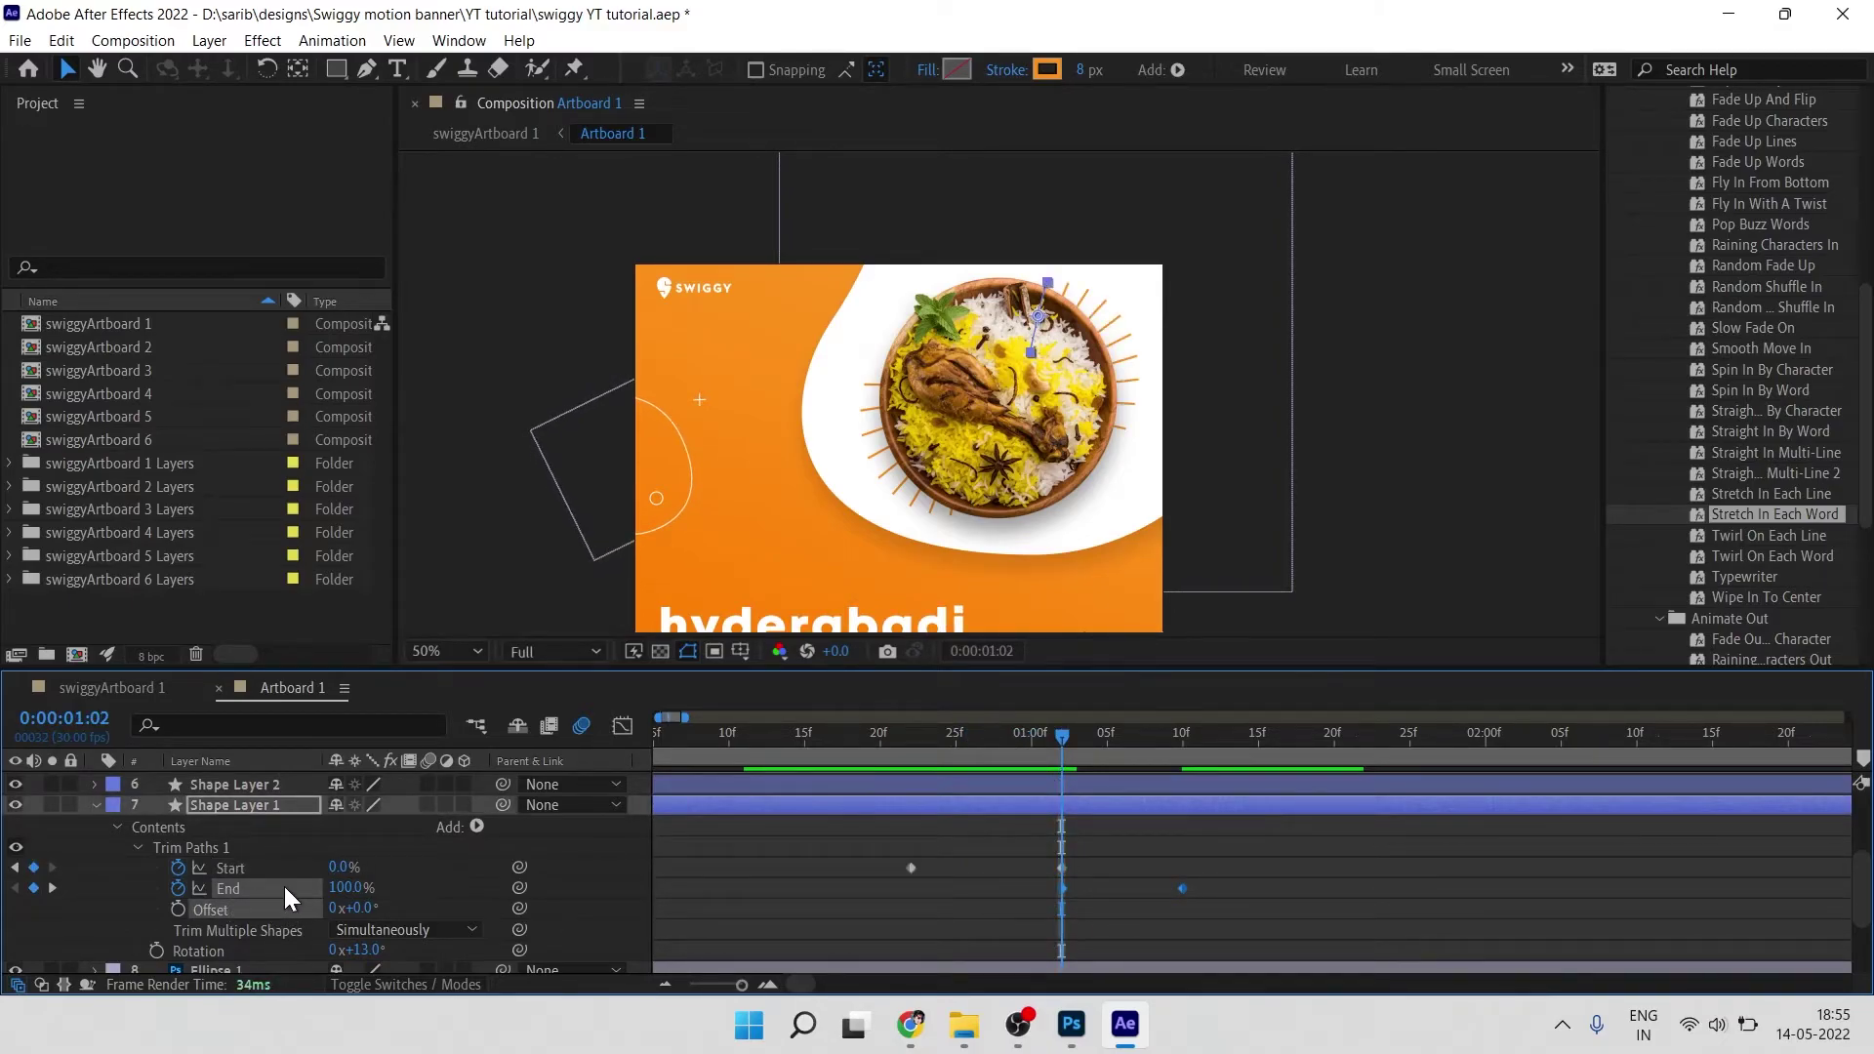
{"action": "left_click", "coordinate": [1208, 923]}
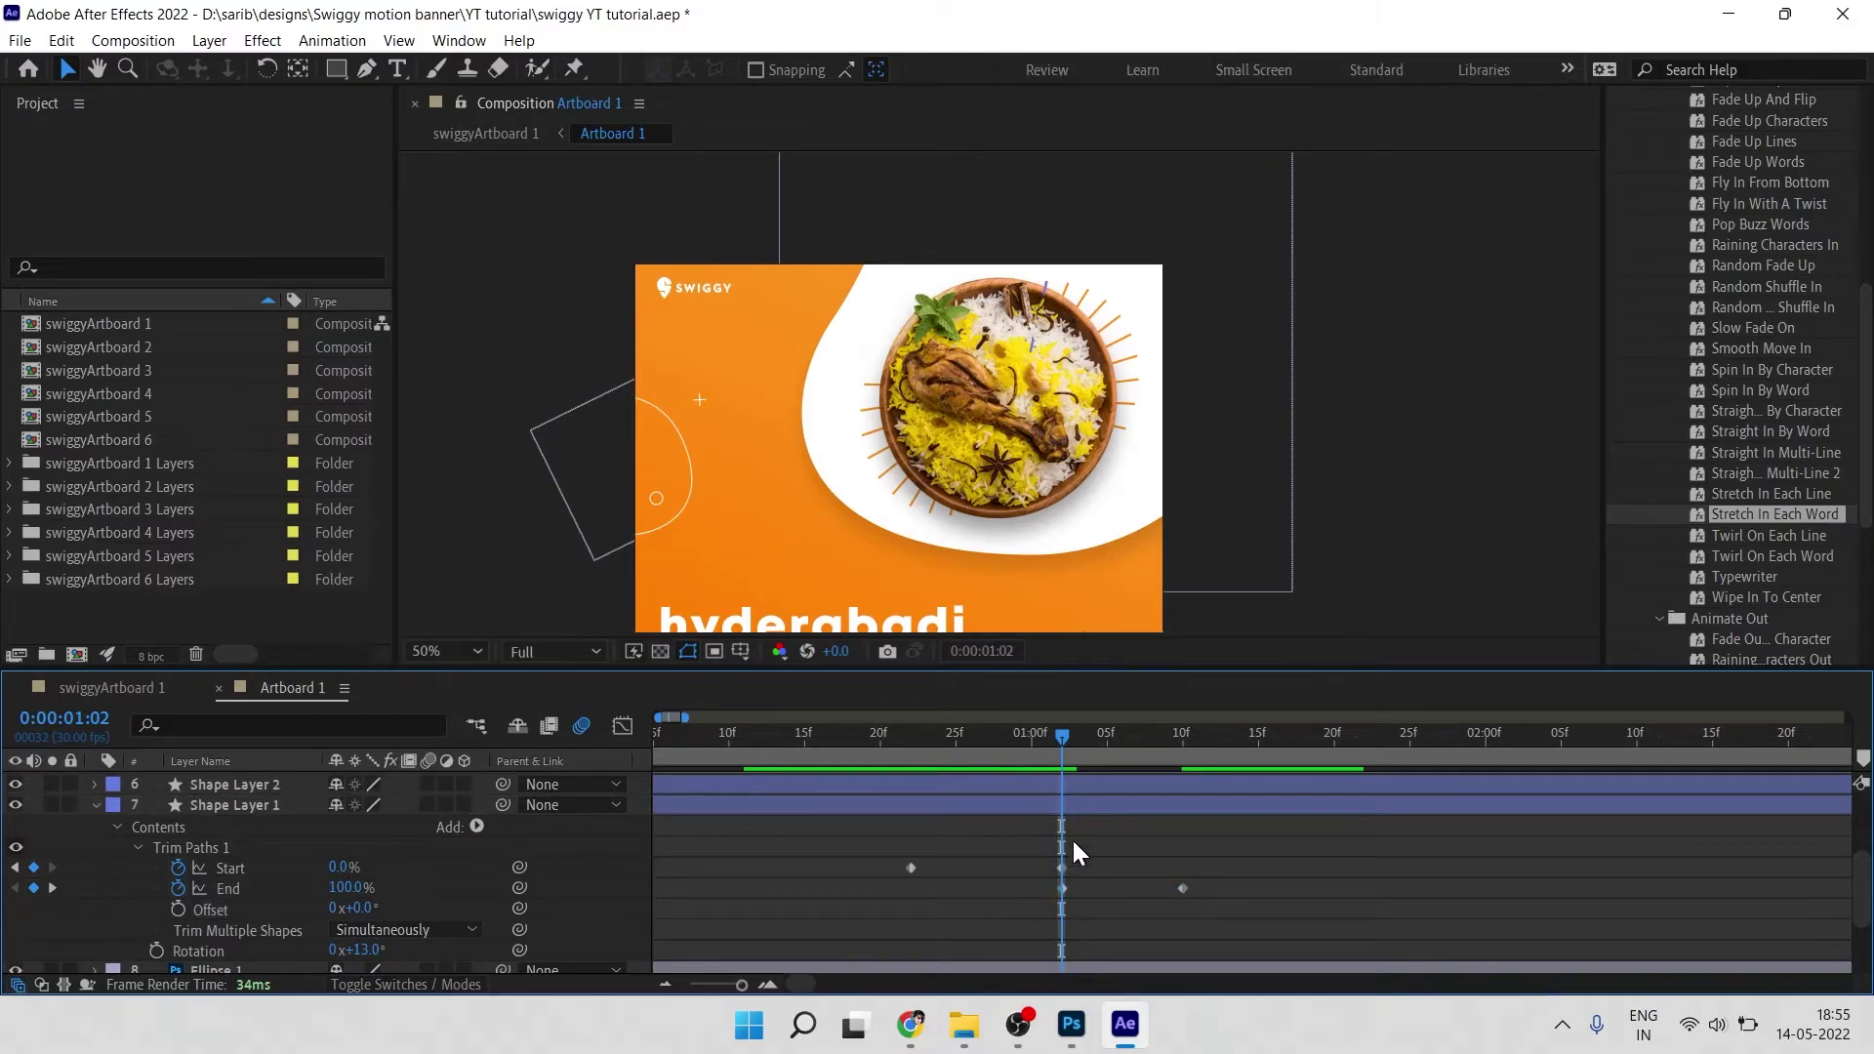
{"action": "left_click_drag", "start_coordinate": [1061, 741], "coordinate": [1222, 776]}
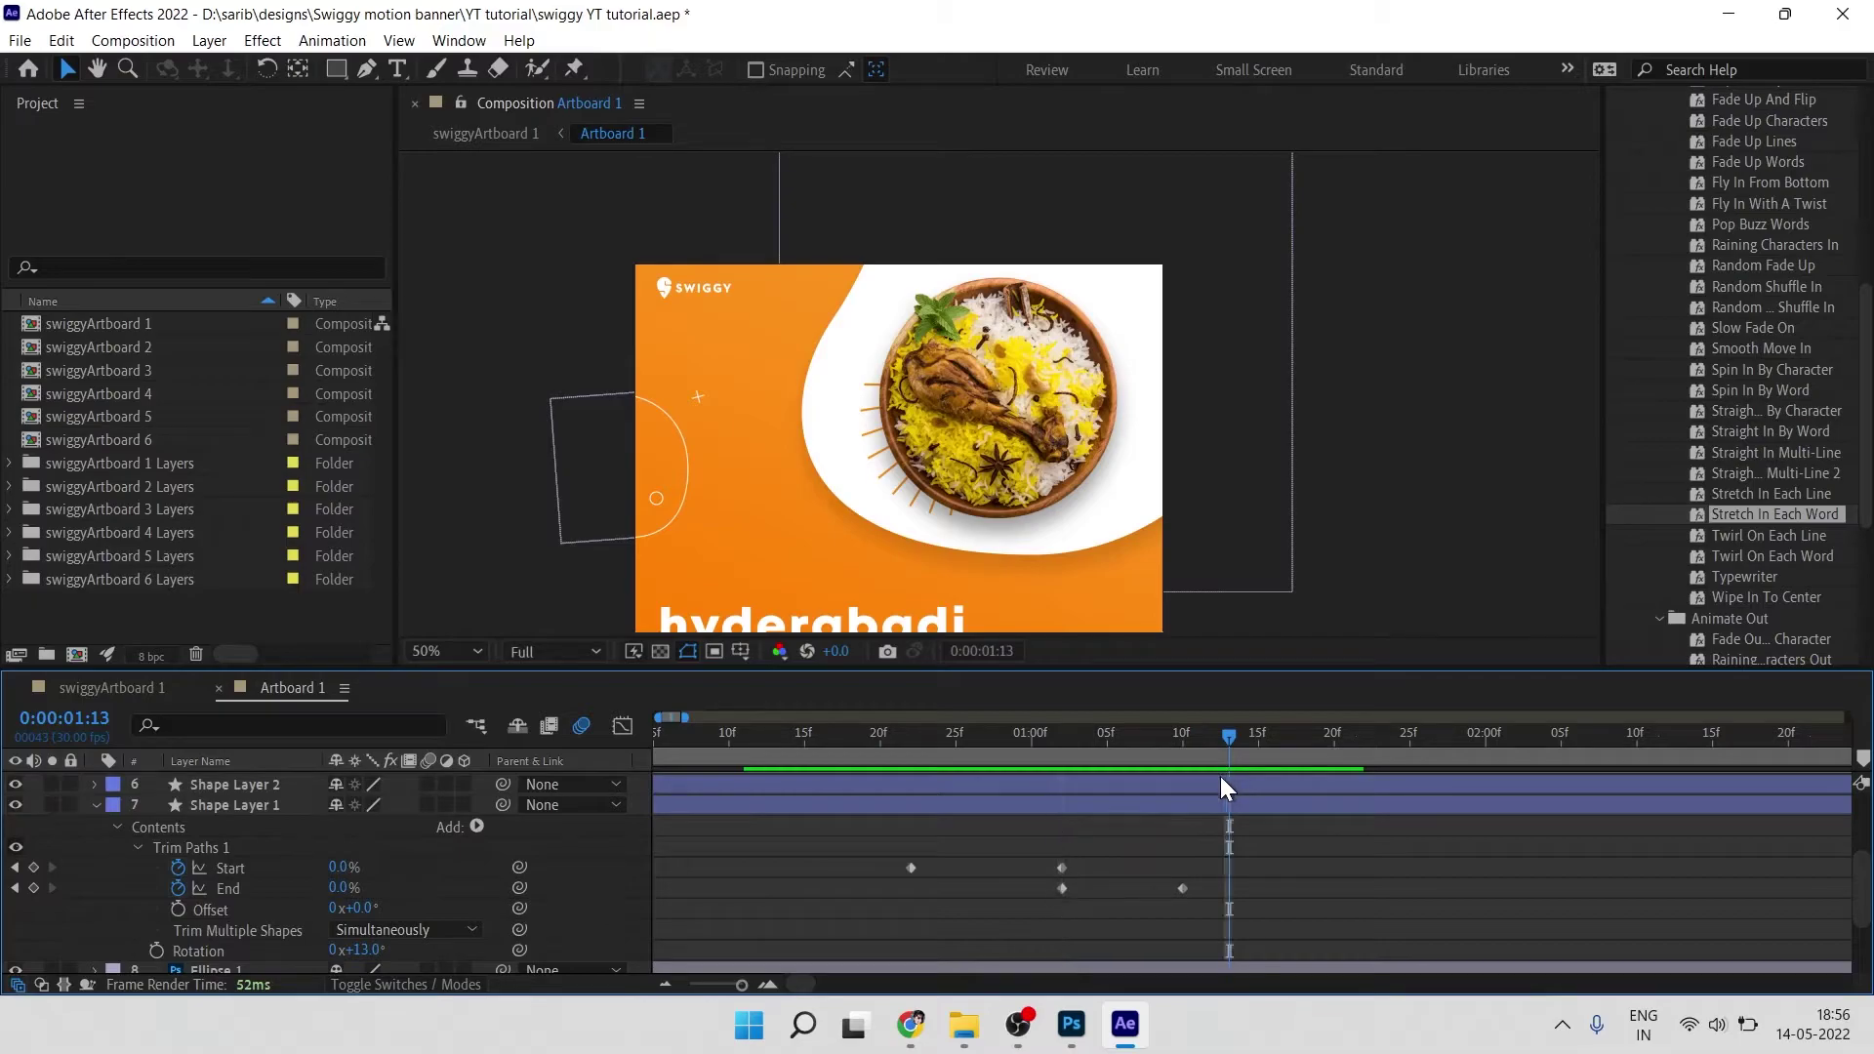
Step: Easy-ease Shape Layer 1's four trim keyframes, move the End pair to 0:00:01:23 and 0:00:02:01, and preview the rays
{"action": "left_click_drag", "start_coordinate": [1302, 850], "coordinate": [794, 915]}
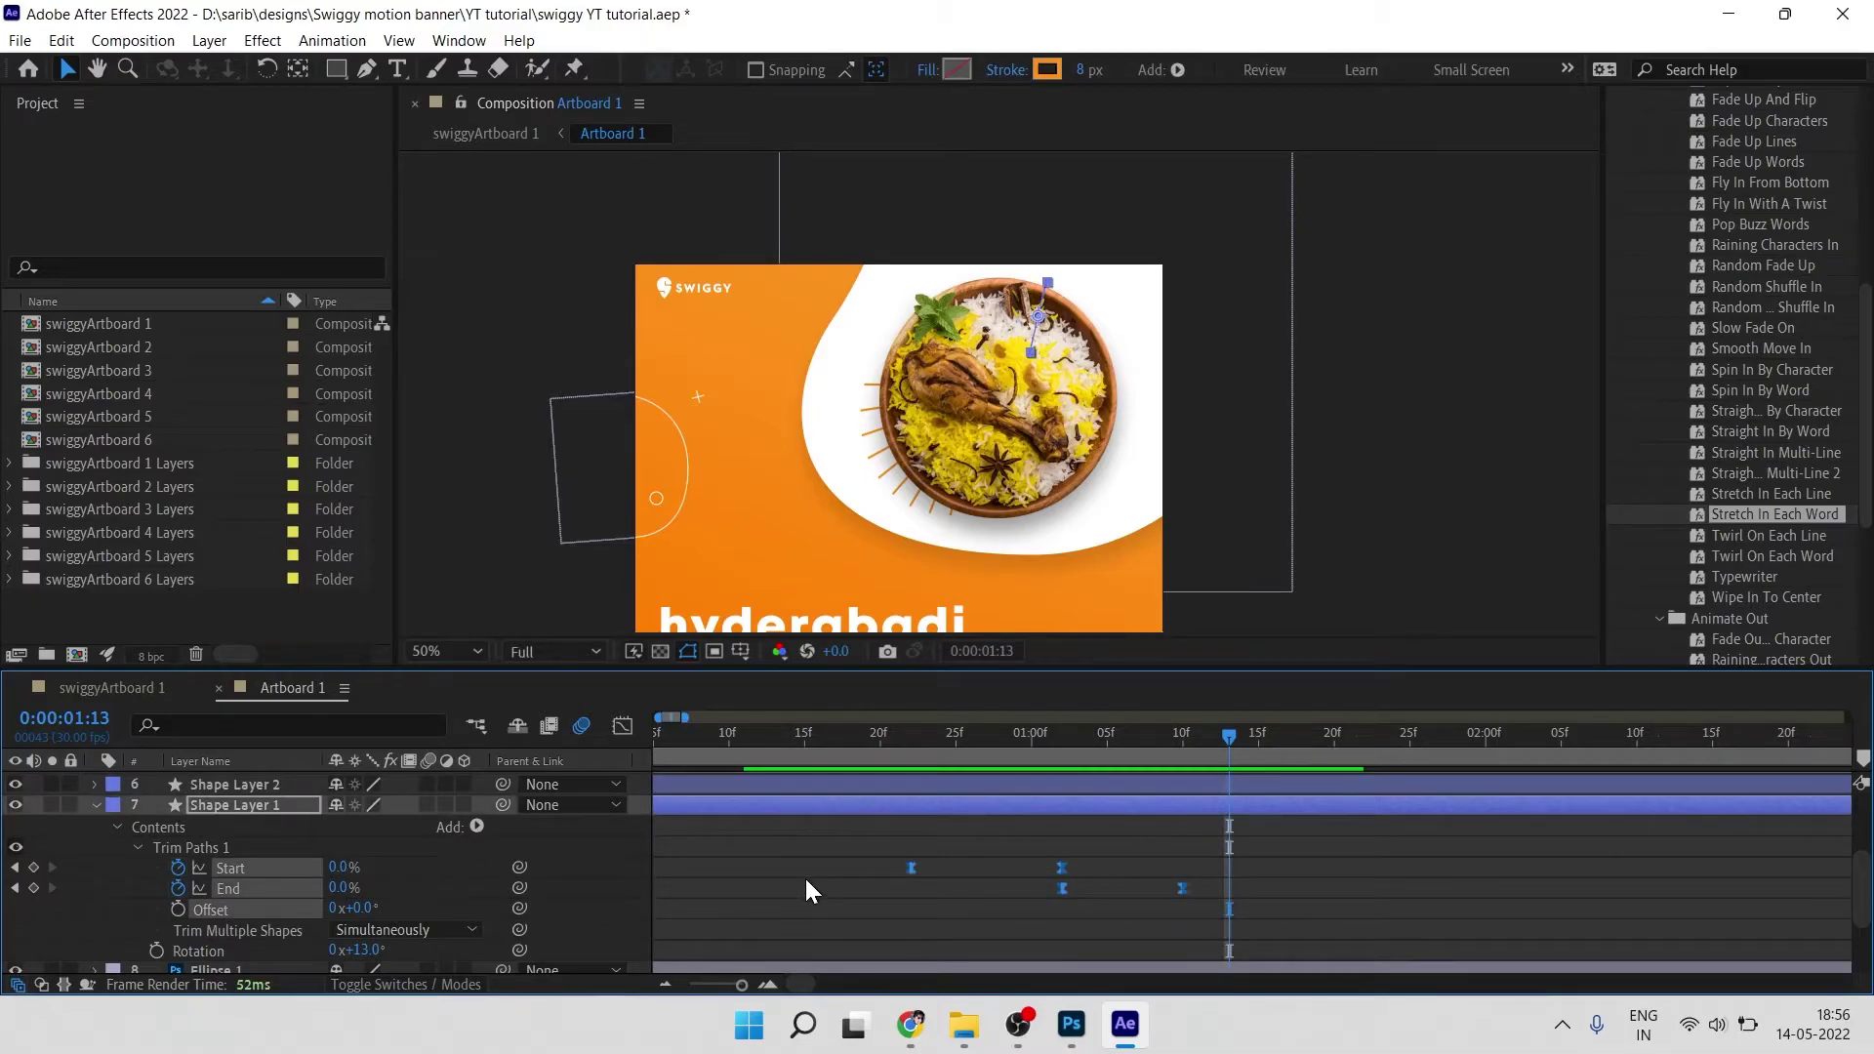
{"action": "left_click_drag", "start_coordinate": [1244, 925], "coordinate": [1387, 892]}
{"action": "left_click", "coordinate": [1150, 902]}
{"action": "left_click", "coordinate": [910, 752]}
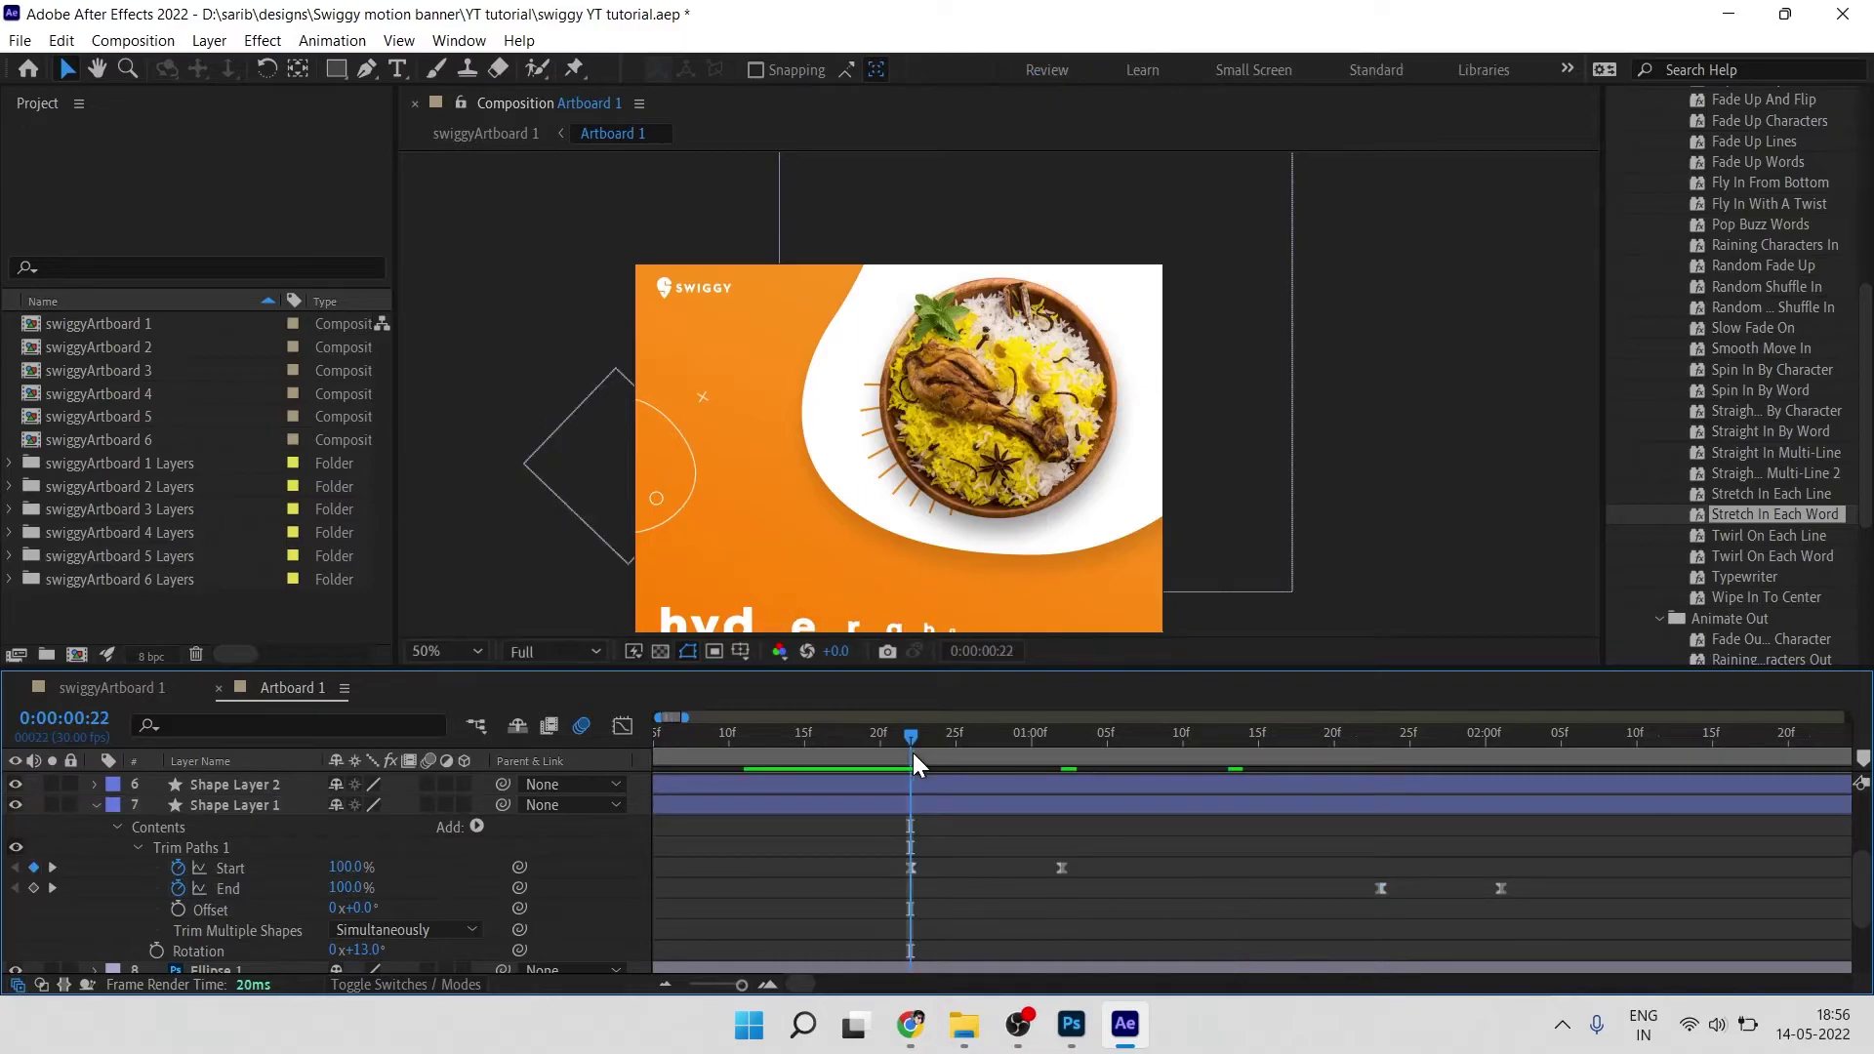
{"action": "key", "text": "space"}
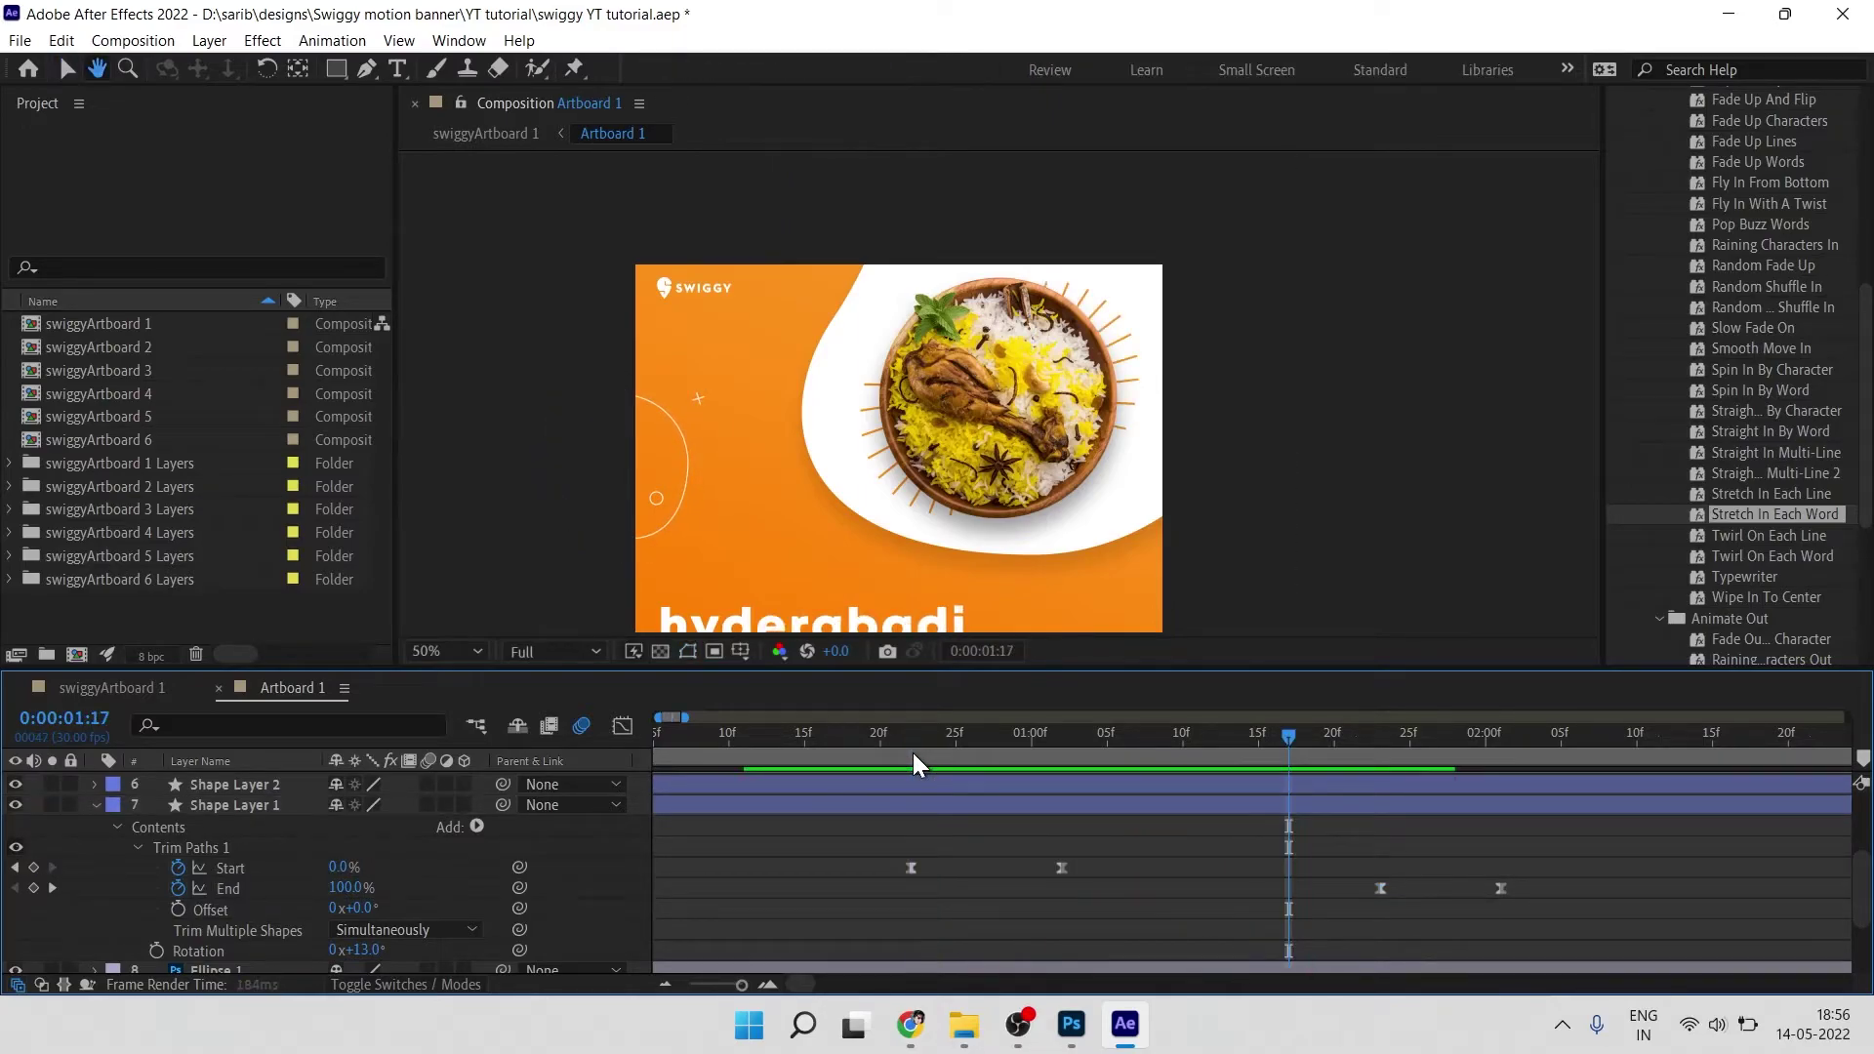
{"action": "key", "text": "space"}
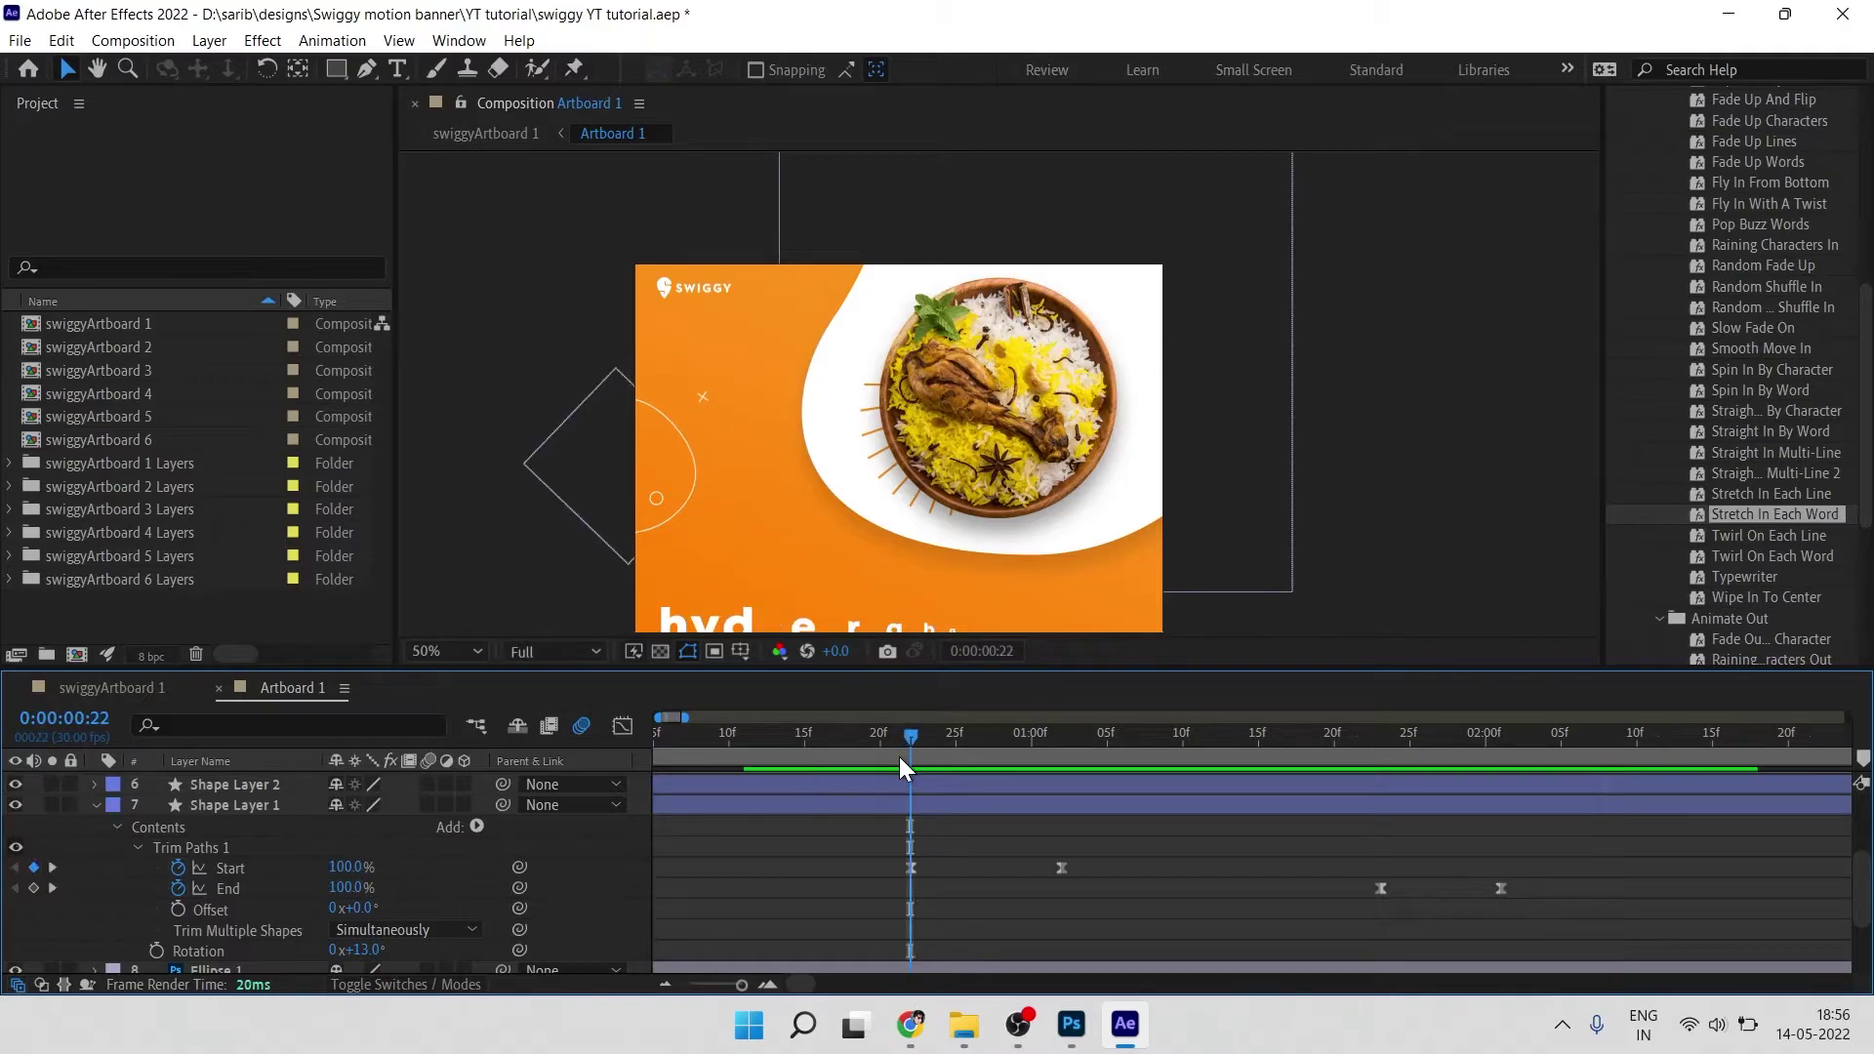
Step: Copy Shape Layer 1's Start and End trim keyframes, paste them onto Shape Layer 2 at 0:00:00:22, and preview both ray groups
{"action": "left_click", "coordinate": [1620, 750]}
{"action": "left_click_drag", "start_coordinate": [1613, 851], "coordinate": [764, 937]}
{"action": "left_click", "coordinate": [310, 802]}
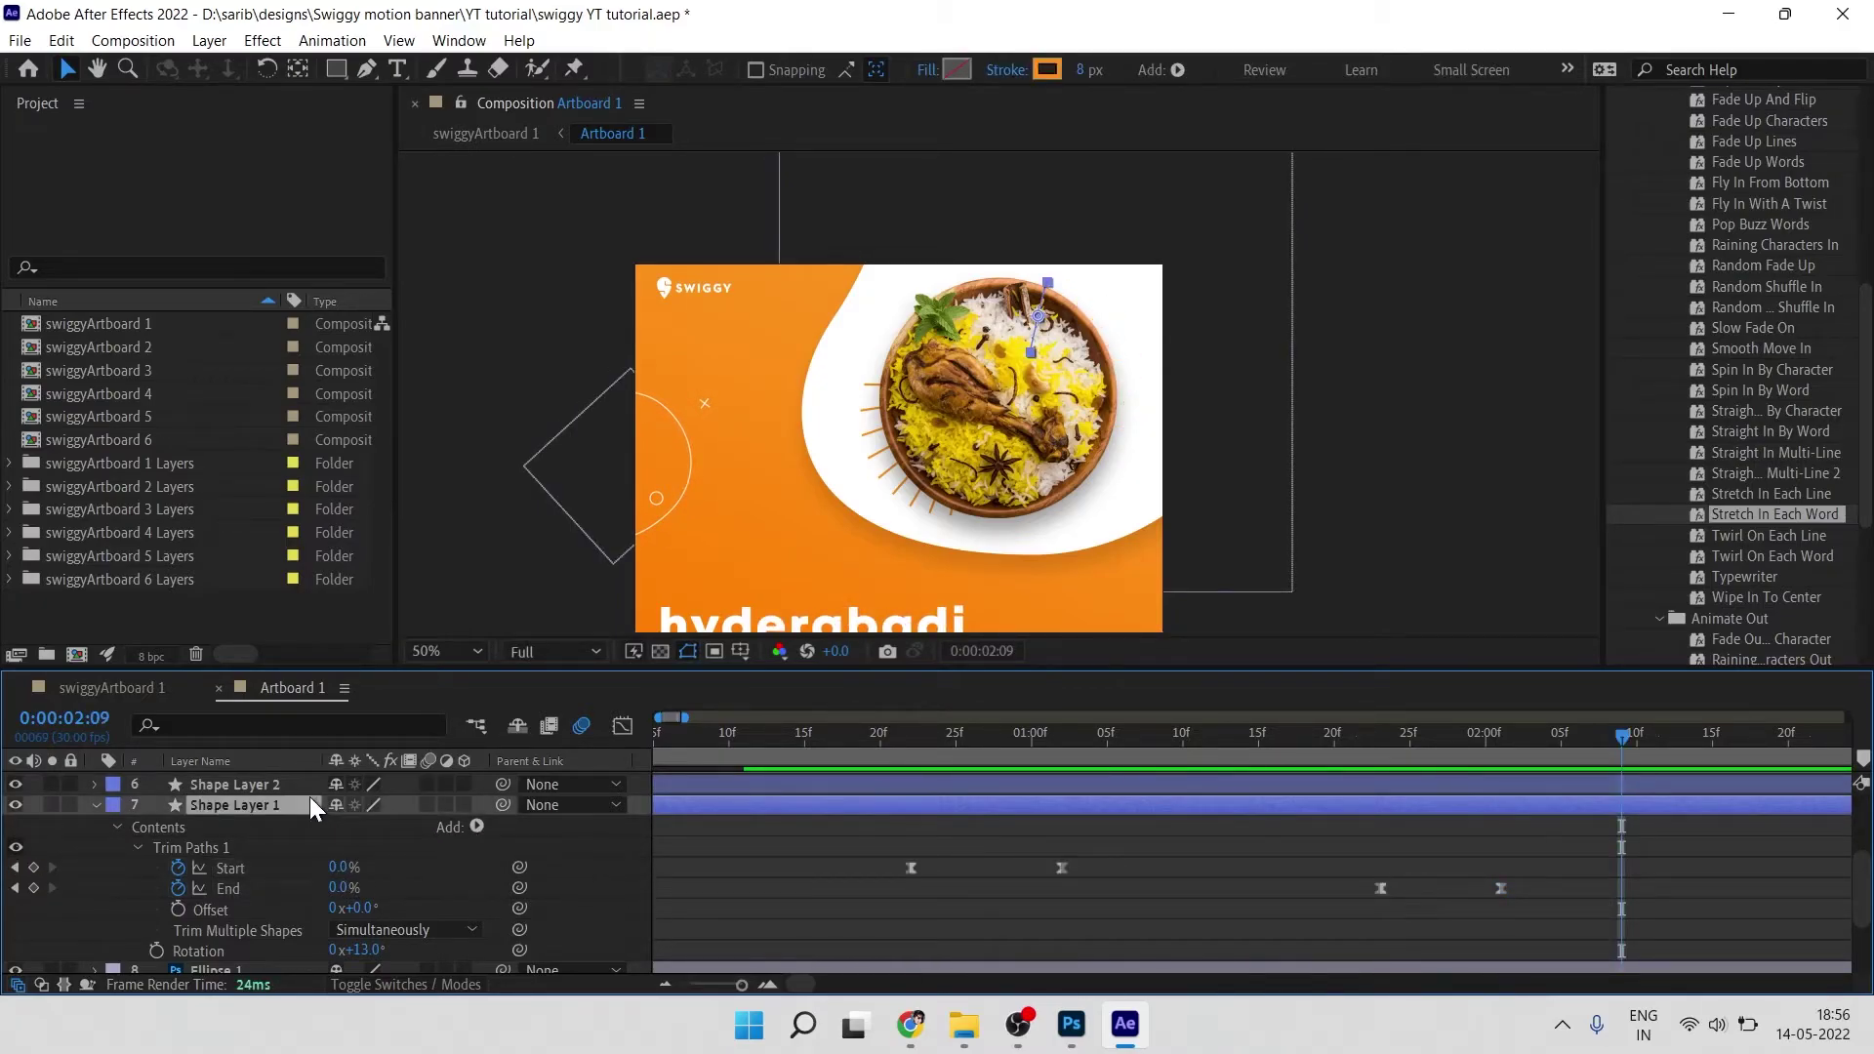
{"action": "left_click_drag", "start_coordinate": [840, 841], "coordinate": [1571, 946]}
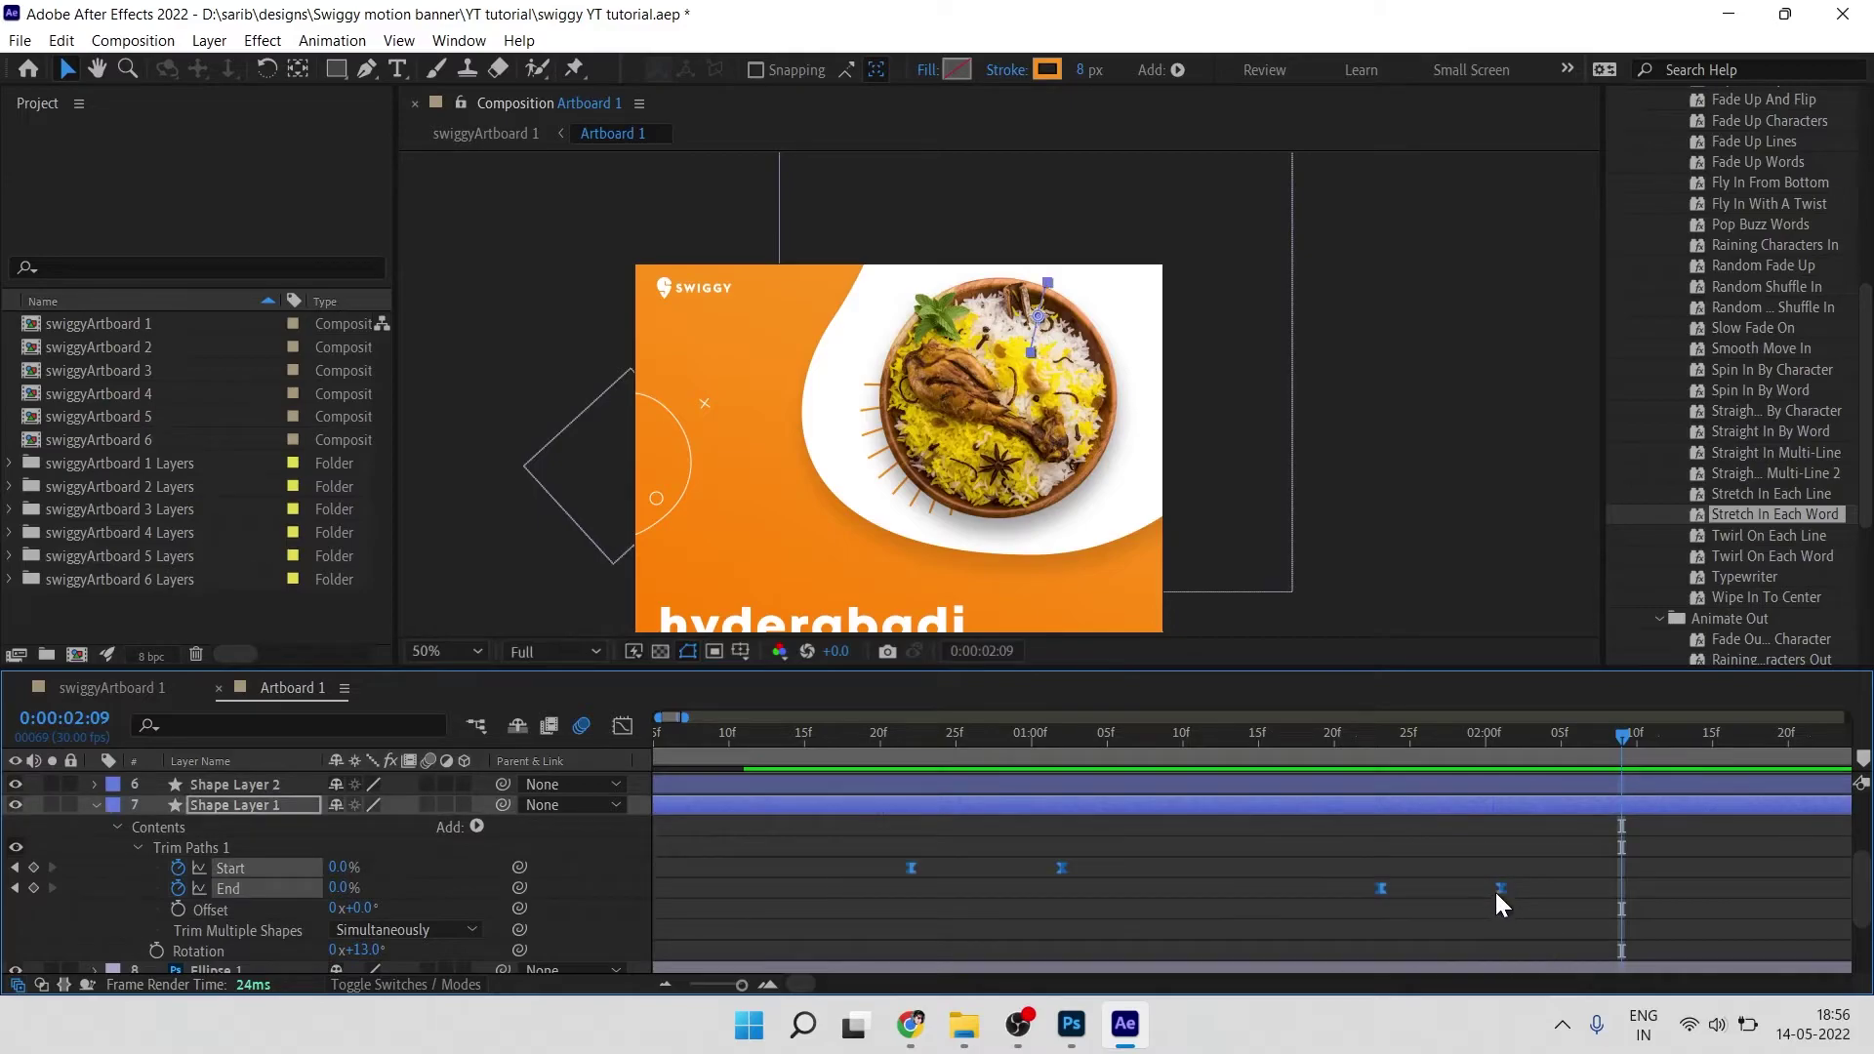
{"action": "scroll", "coordinate": [925, 853], "scroll_direction": "down", "scroll_amount": 2}
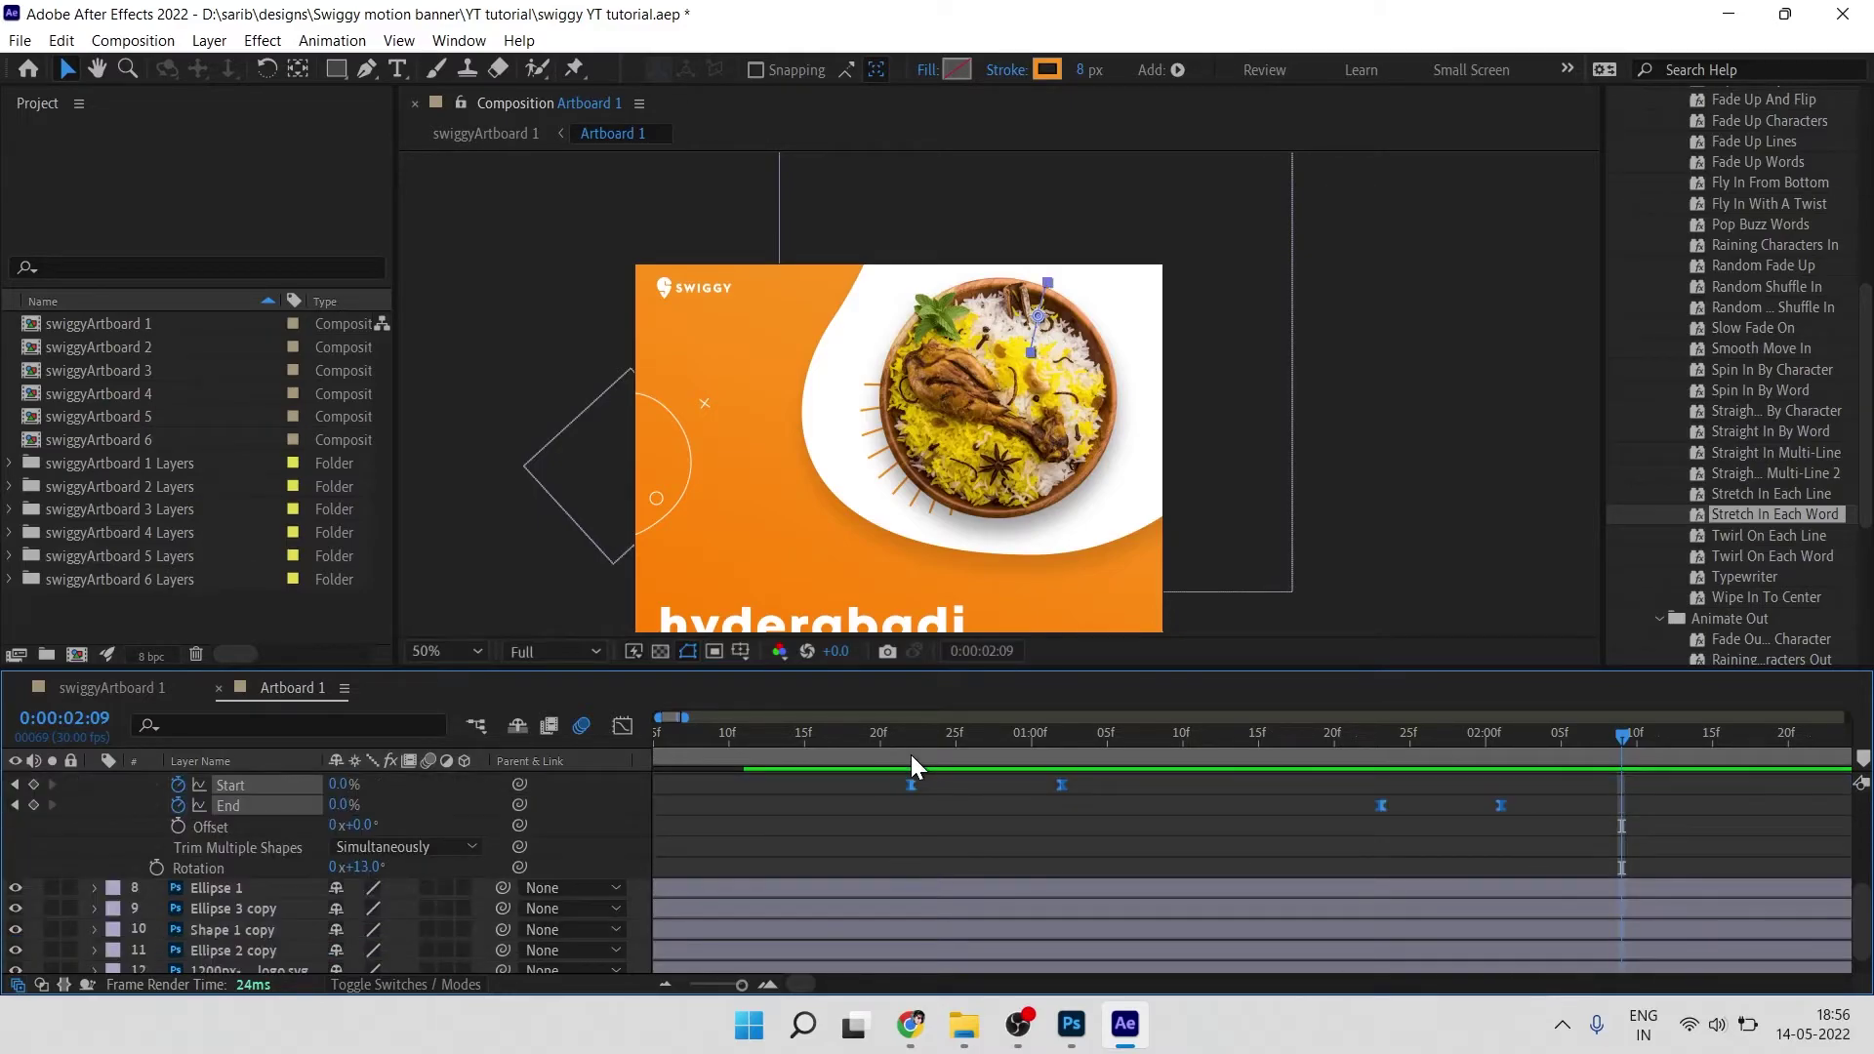
{"action": "left_click", "coordinate": [910, 751]}
{"action": "left_click", "coordinate": [917, 886]}
{"action": "scroll", "coordinate": [917, 823], "scroll_direction": "up", "scroll_amount": 2}
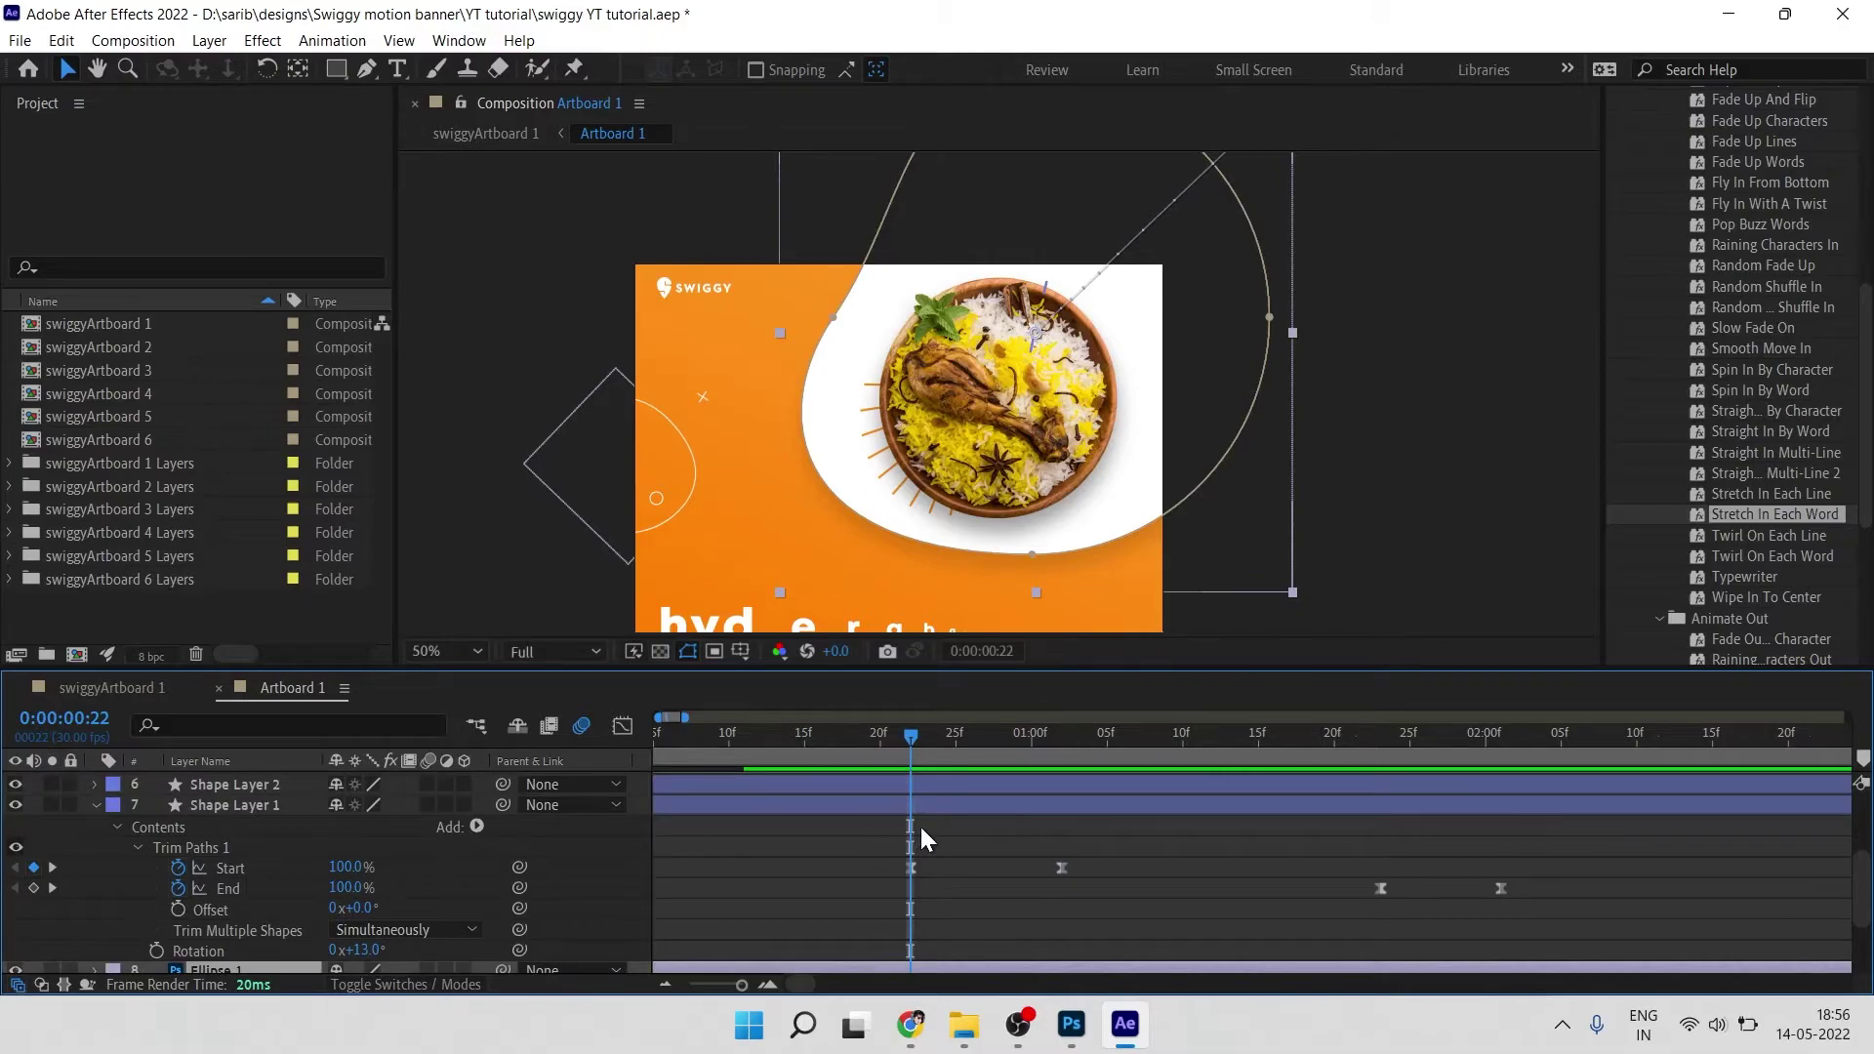
{"action": "left_click", "coordinate": [934, 785]}
{"action": "scroll", "coordinate": [934, 787], "scroll_direction": "up", "scroll_amount": 2}
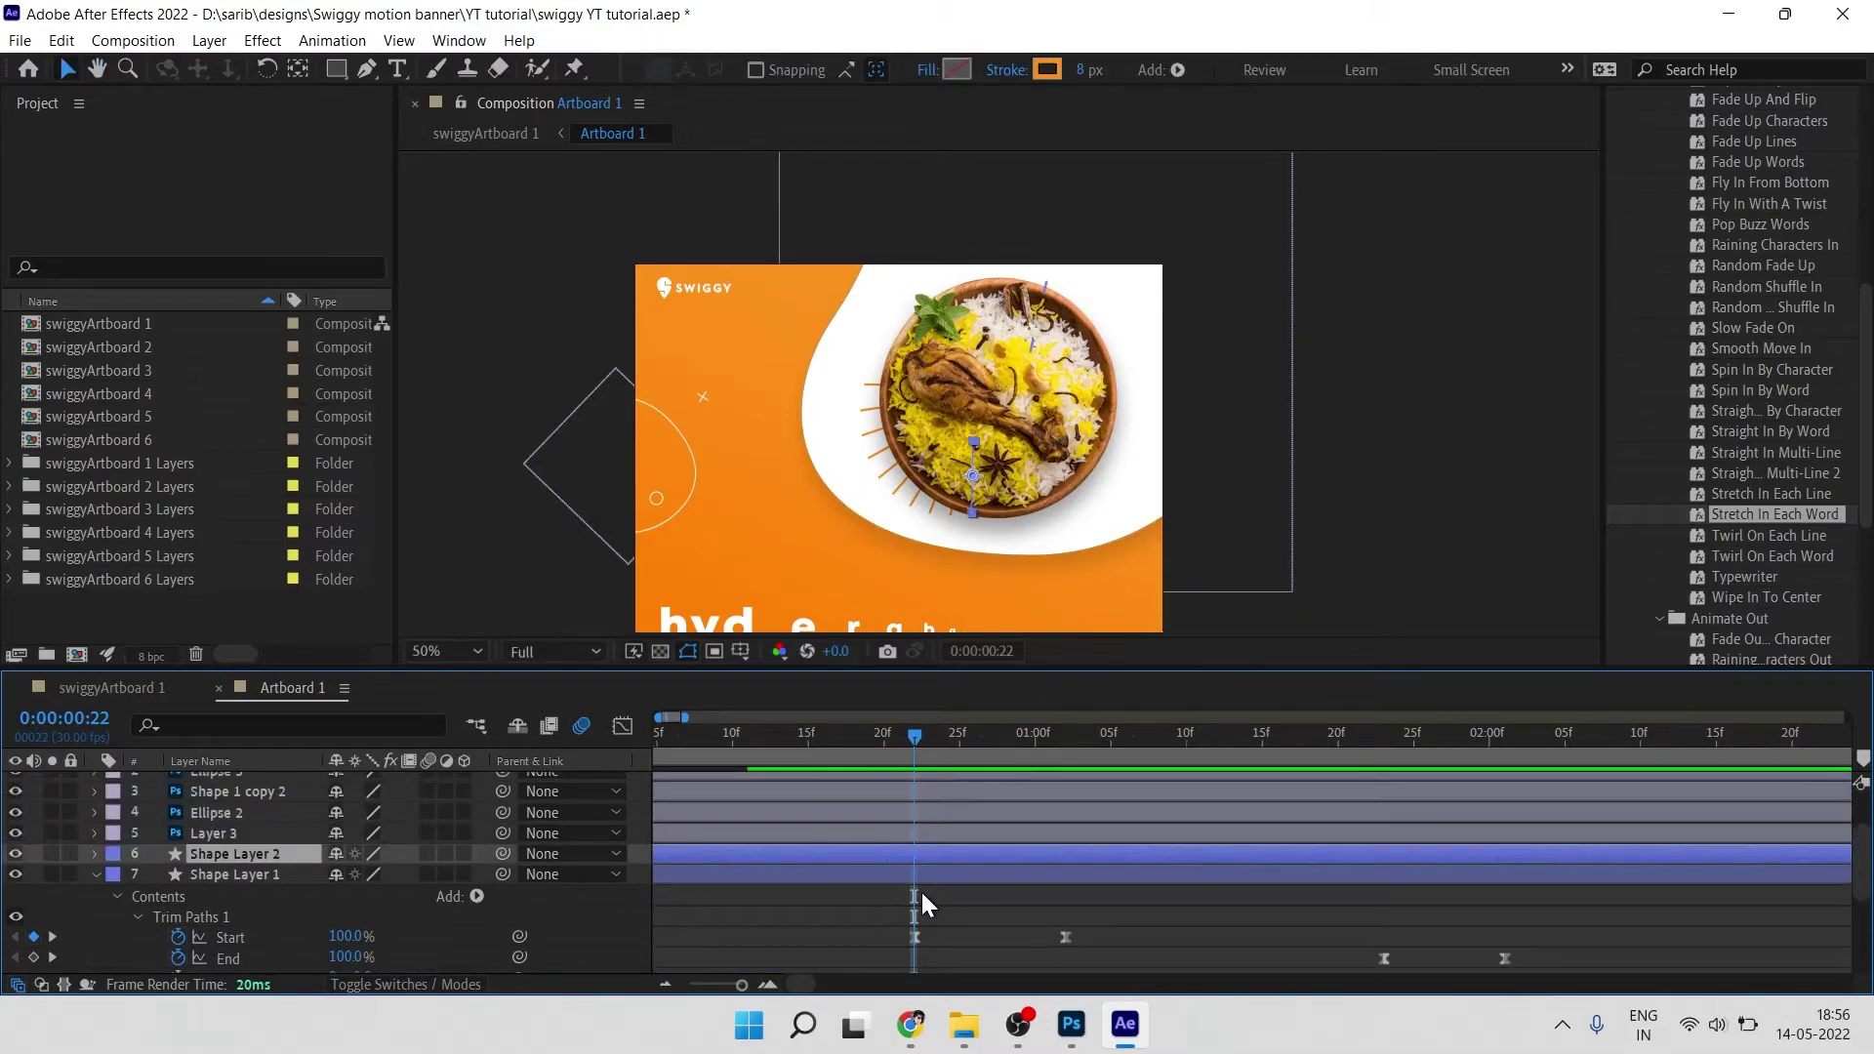
{"action": "key", "text": "space"}
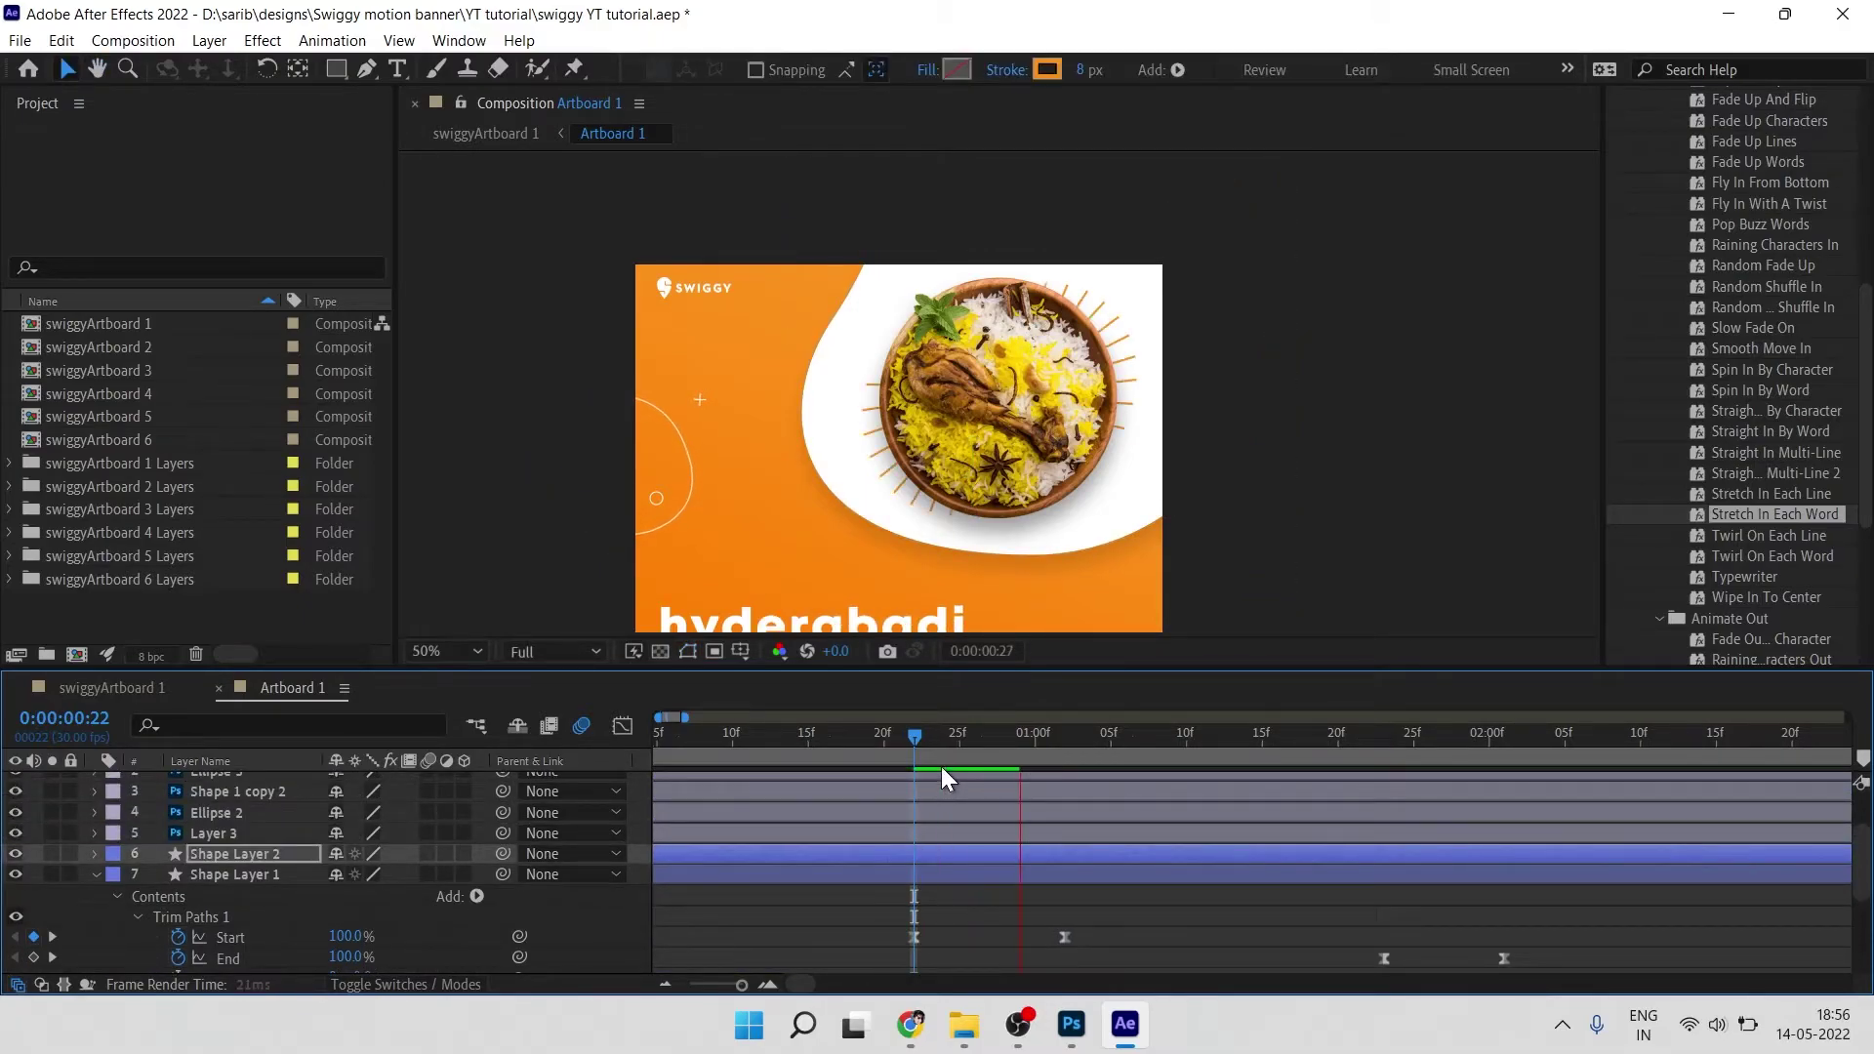
{"action": "key", "text": "space"}
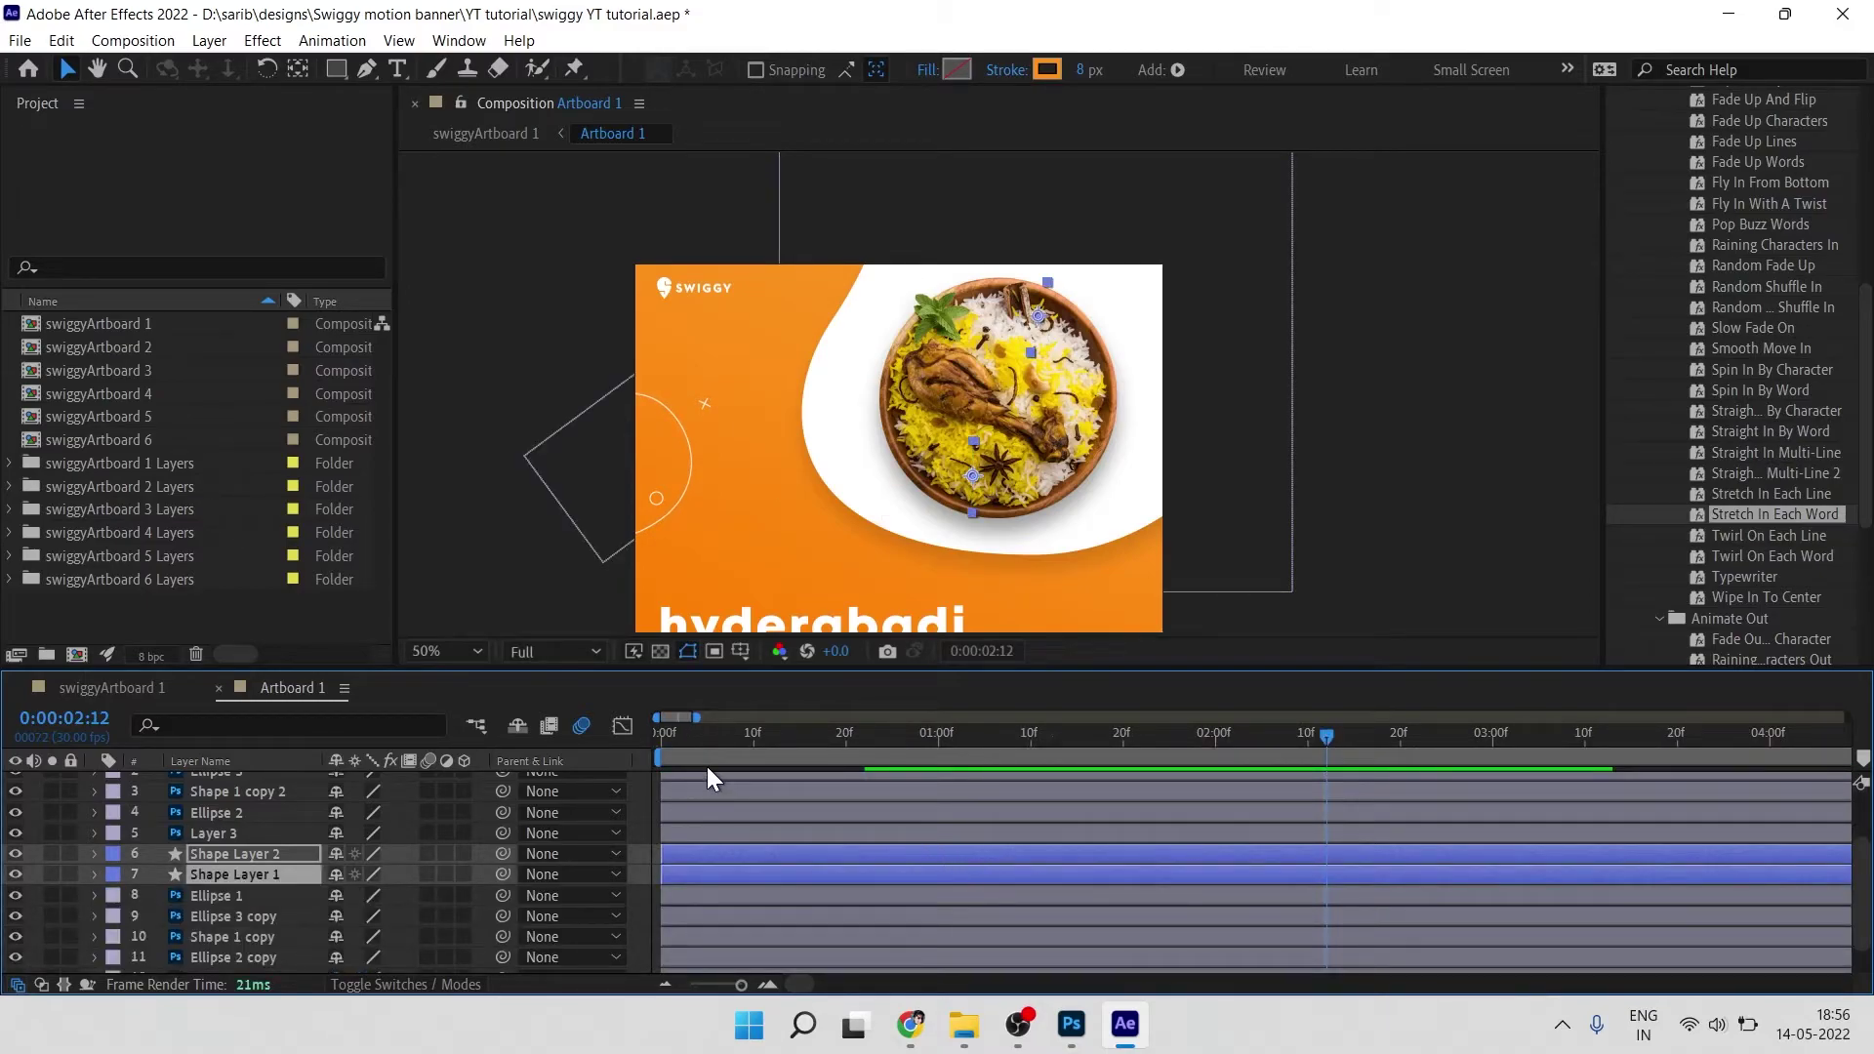
Step: Play the whole artboard animation from 0:00:00:00 and scrub to 0:00:00:19 to check the timing of the rays
{"action": "left_click_drag", "start_coordinate": [701, 741], "coordinate": [629, 765]}
{"action": "scroll", "coordinate": [989, 343], "scroll_direction": "down", "scroll_amount": 1}
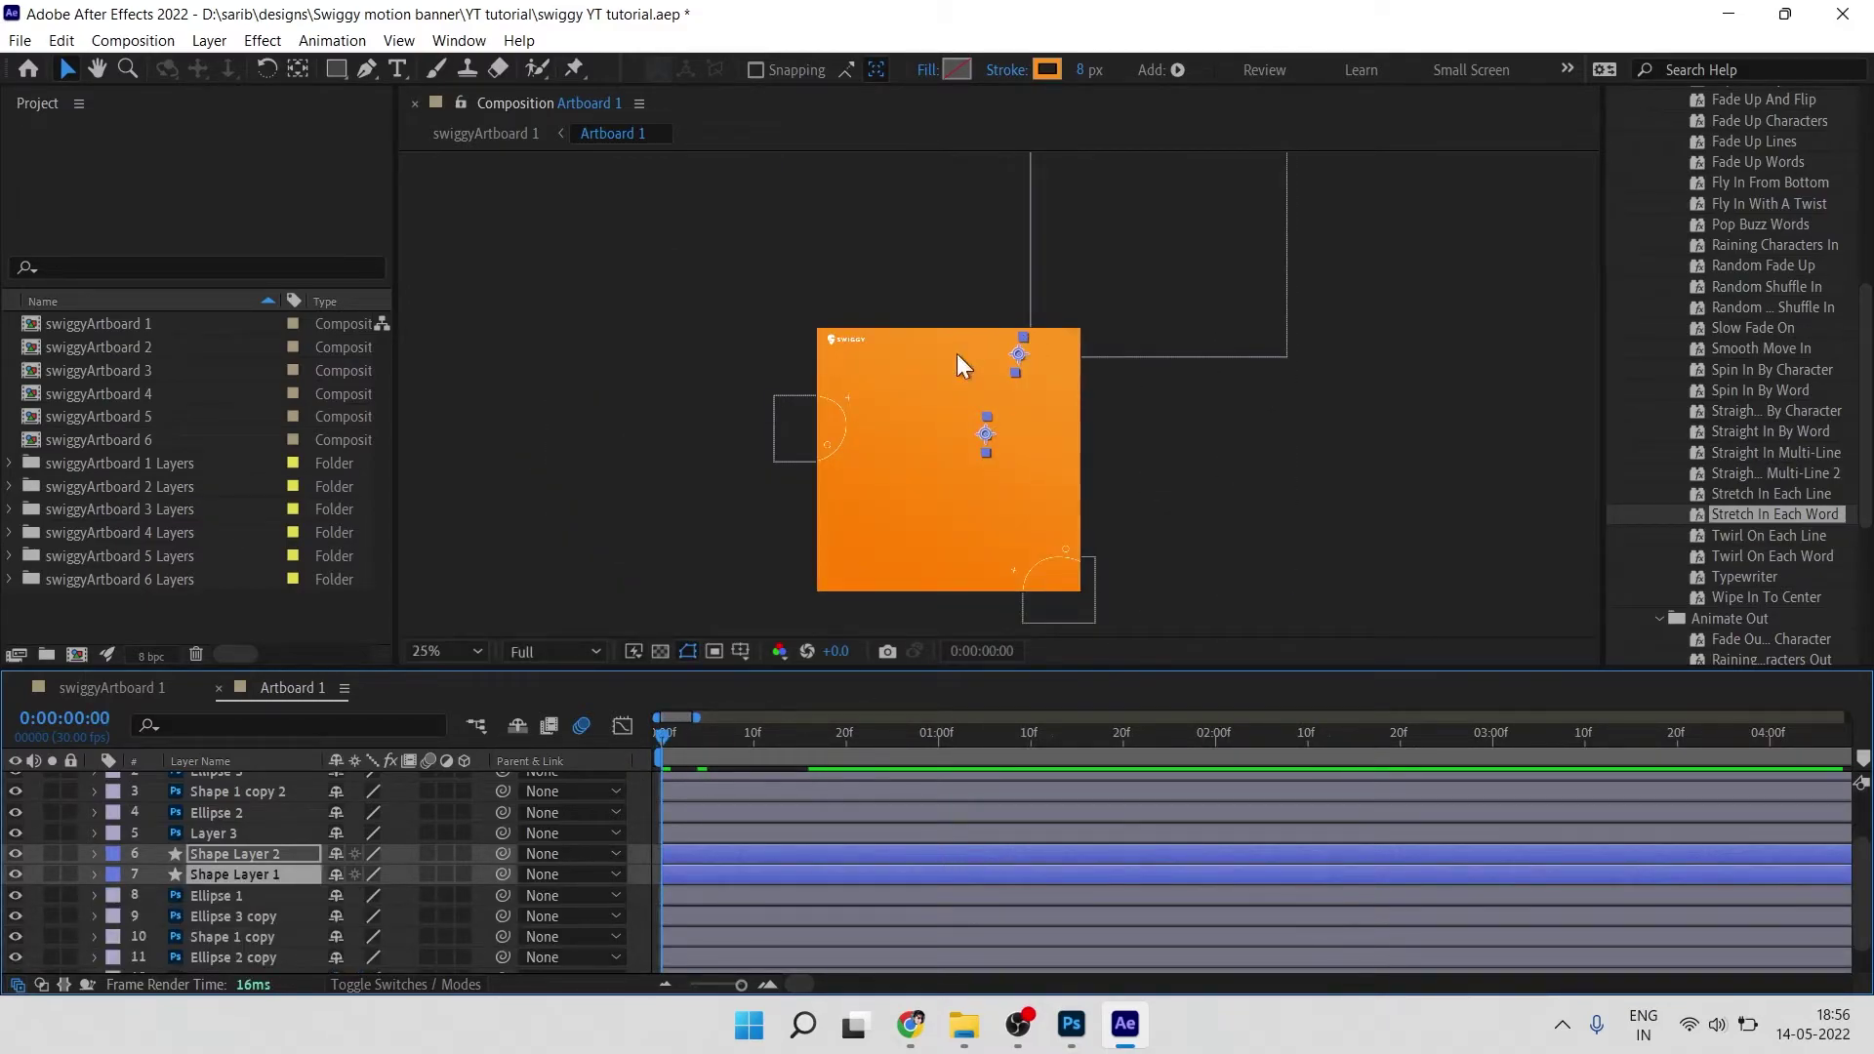
{"action": "left_click", "coordinate": [667, 326]}
{"action": "key", "text": "space"}
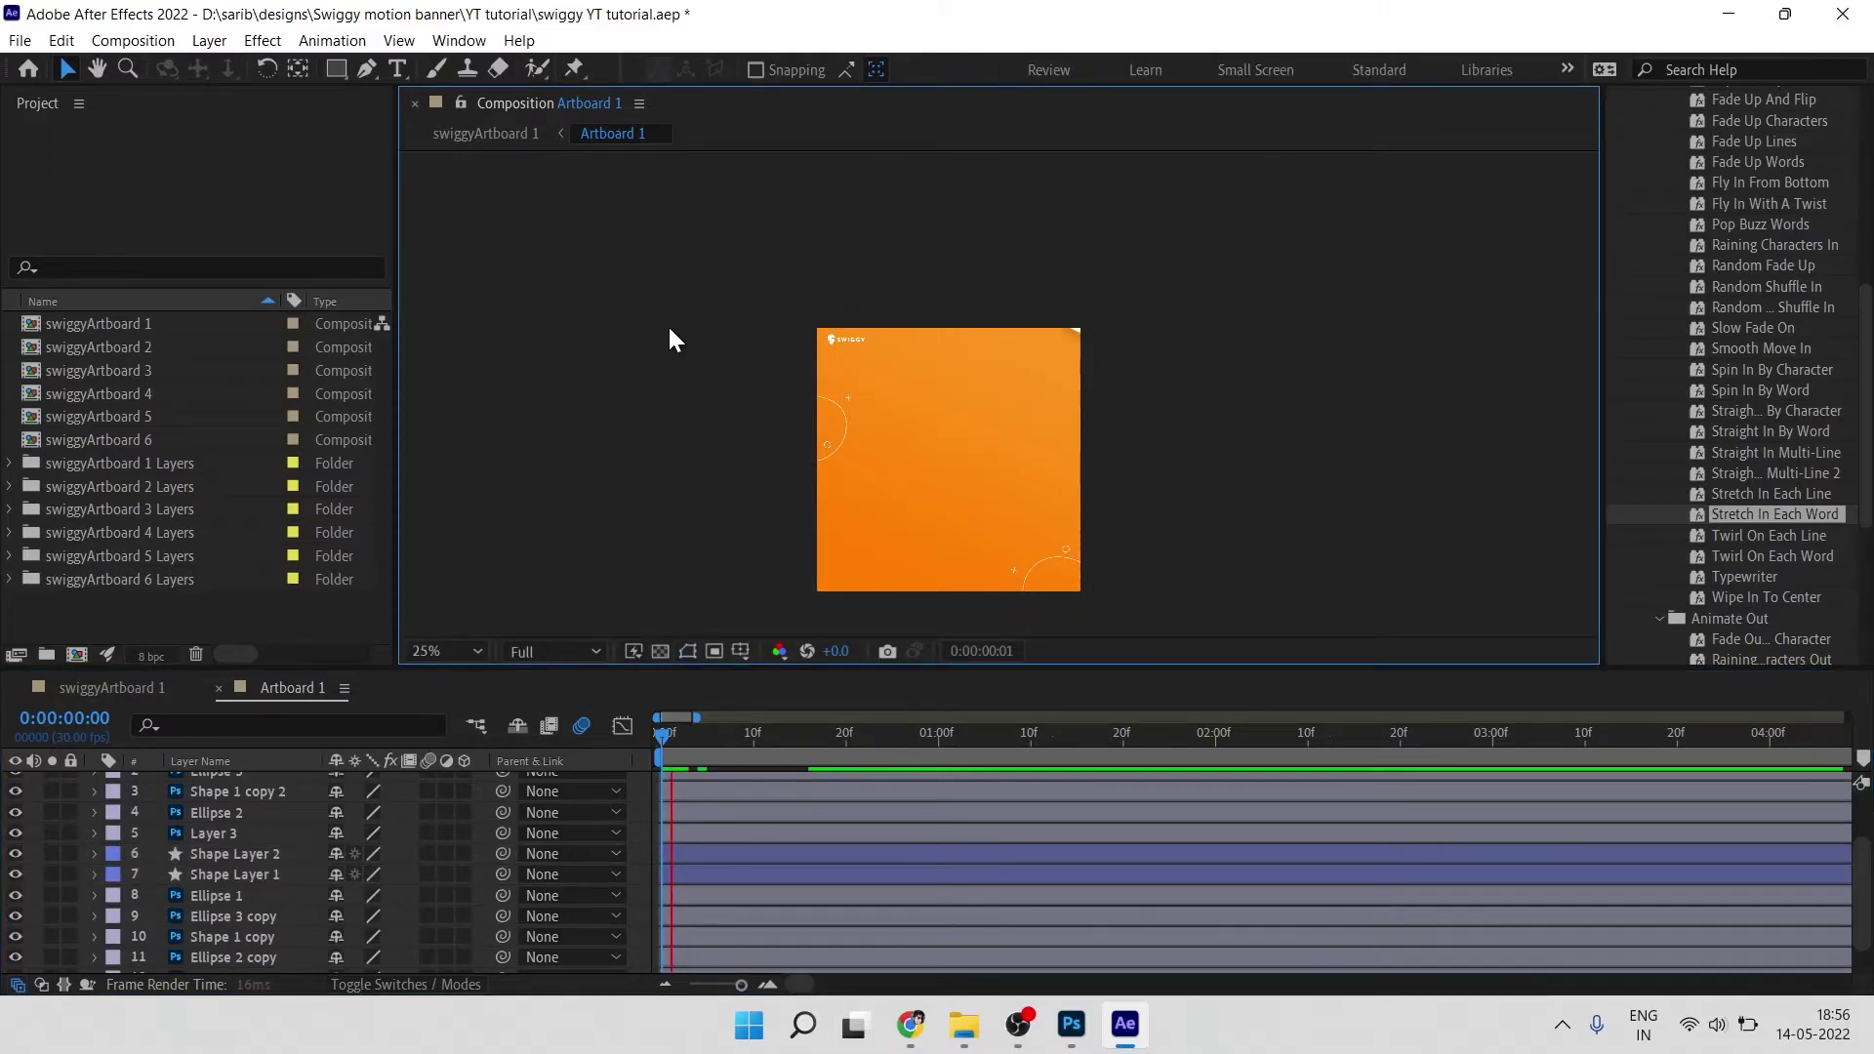
{"action": "left_click", "coordinate": [595, 763]}
{"action": "key", "text": "space"}
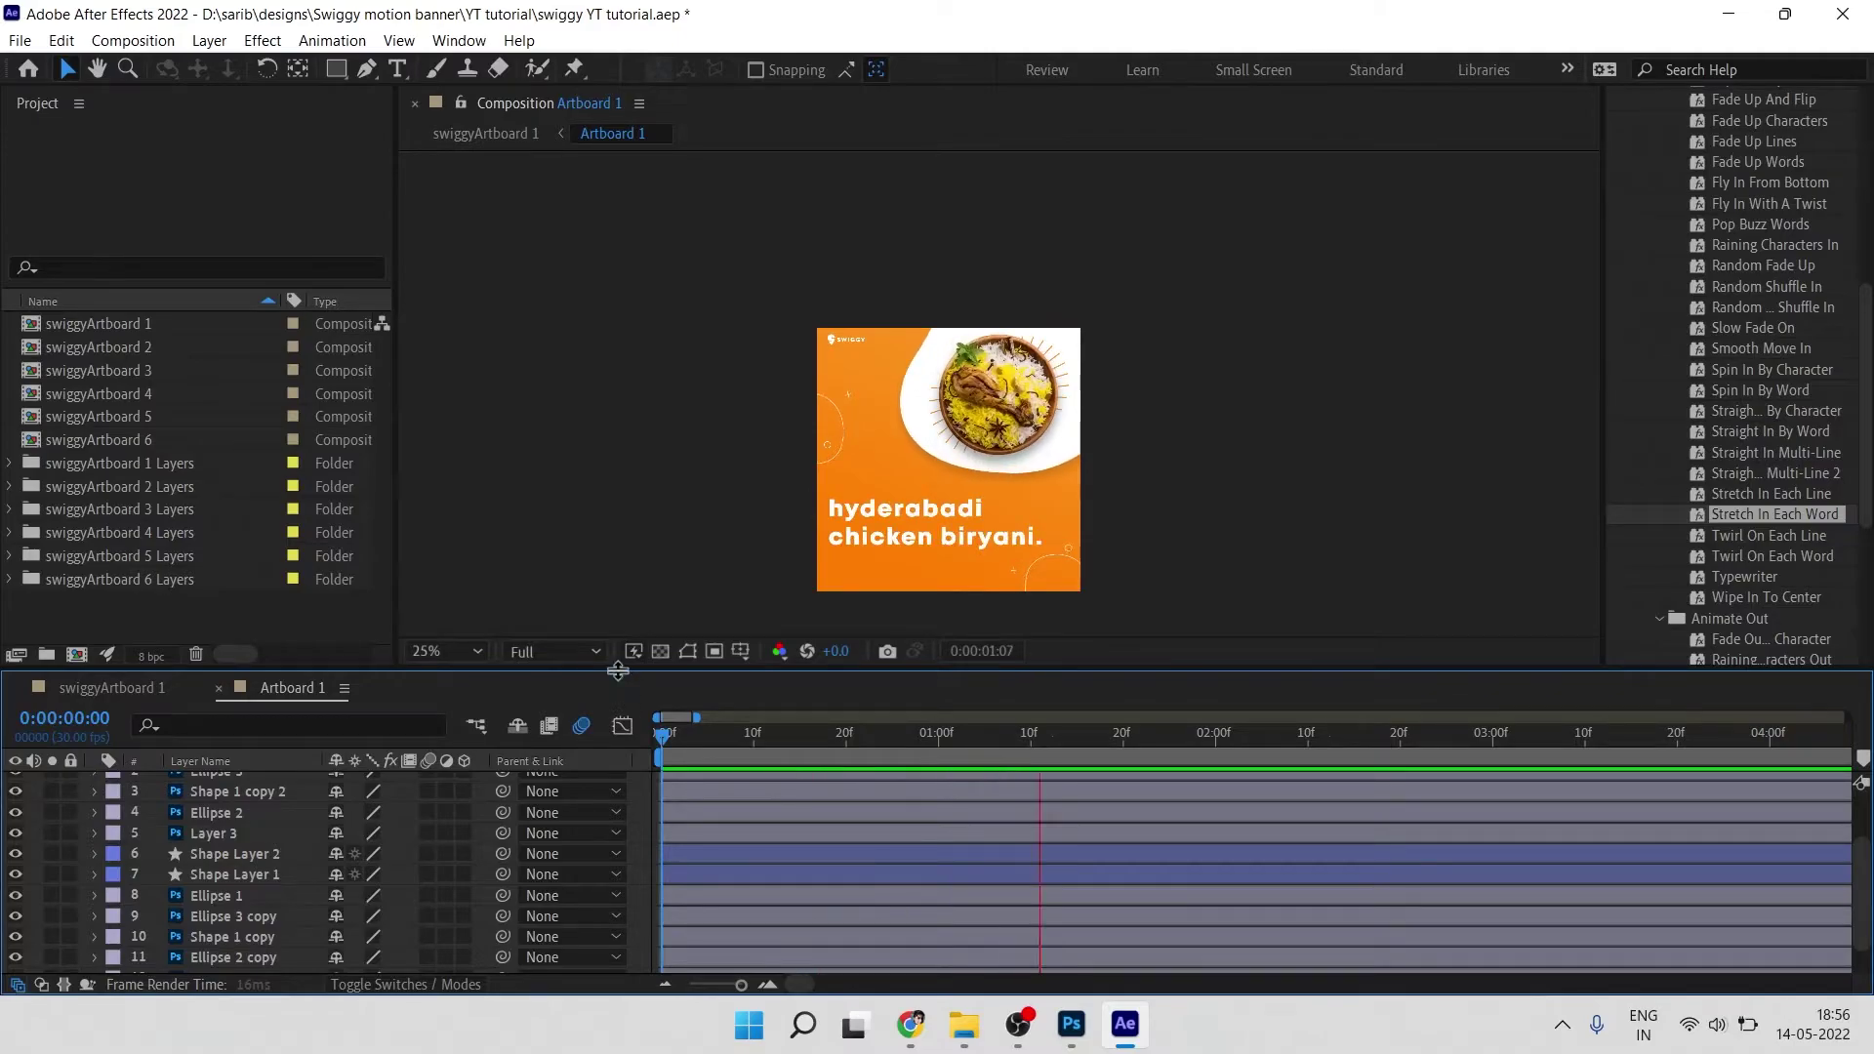
{"action": "left_click", "coordinate": [800, 758]}
{"action": "left_click_drag", "start_coordinate": [791, 758], "coordinate": [837, 753]}
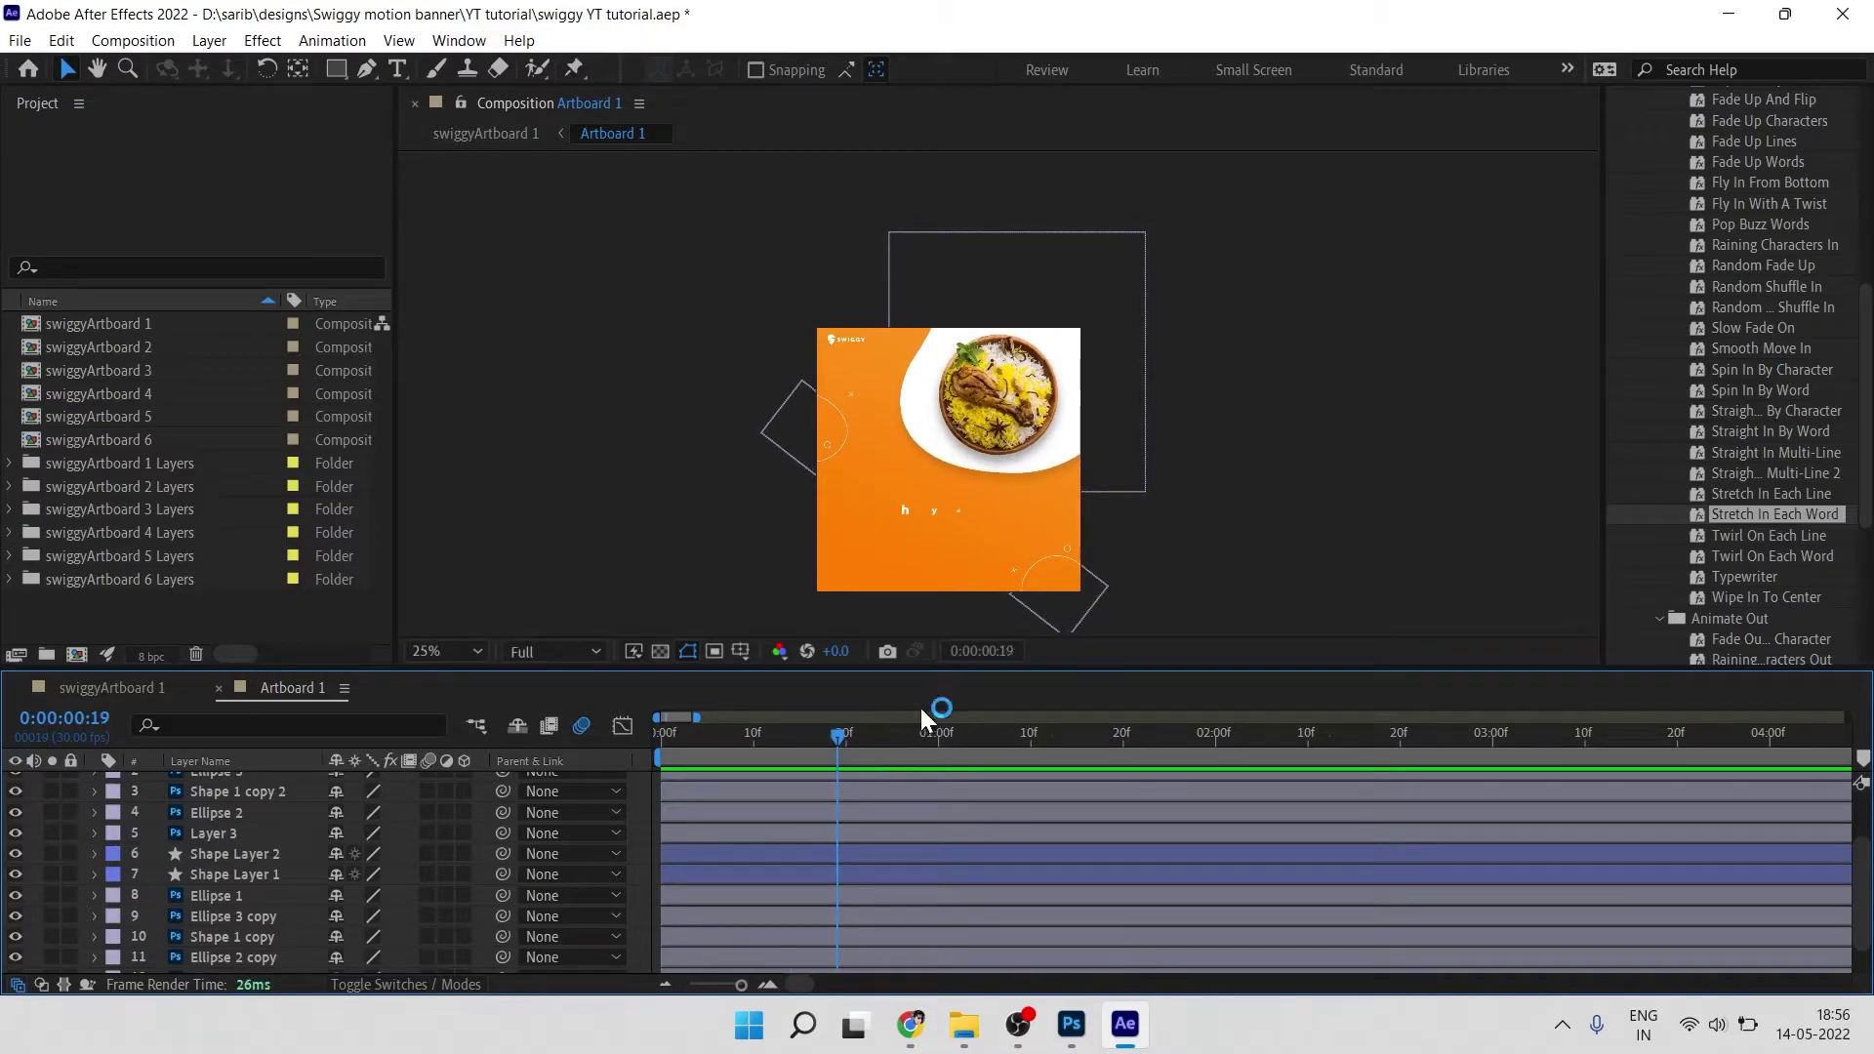
Step: Shift all trim keyframes of Shape Layers 1 and 2 nine frames earlier, starting at 0:00:00:13, and preview the result
{"action": "left_click", "coordinate": [819, 855]}
{"action": "left_click", "coordinate": [827, 876], "text": "shift"}
{"action": "key", "text": "u"}
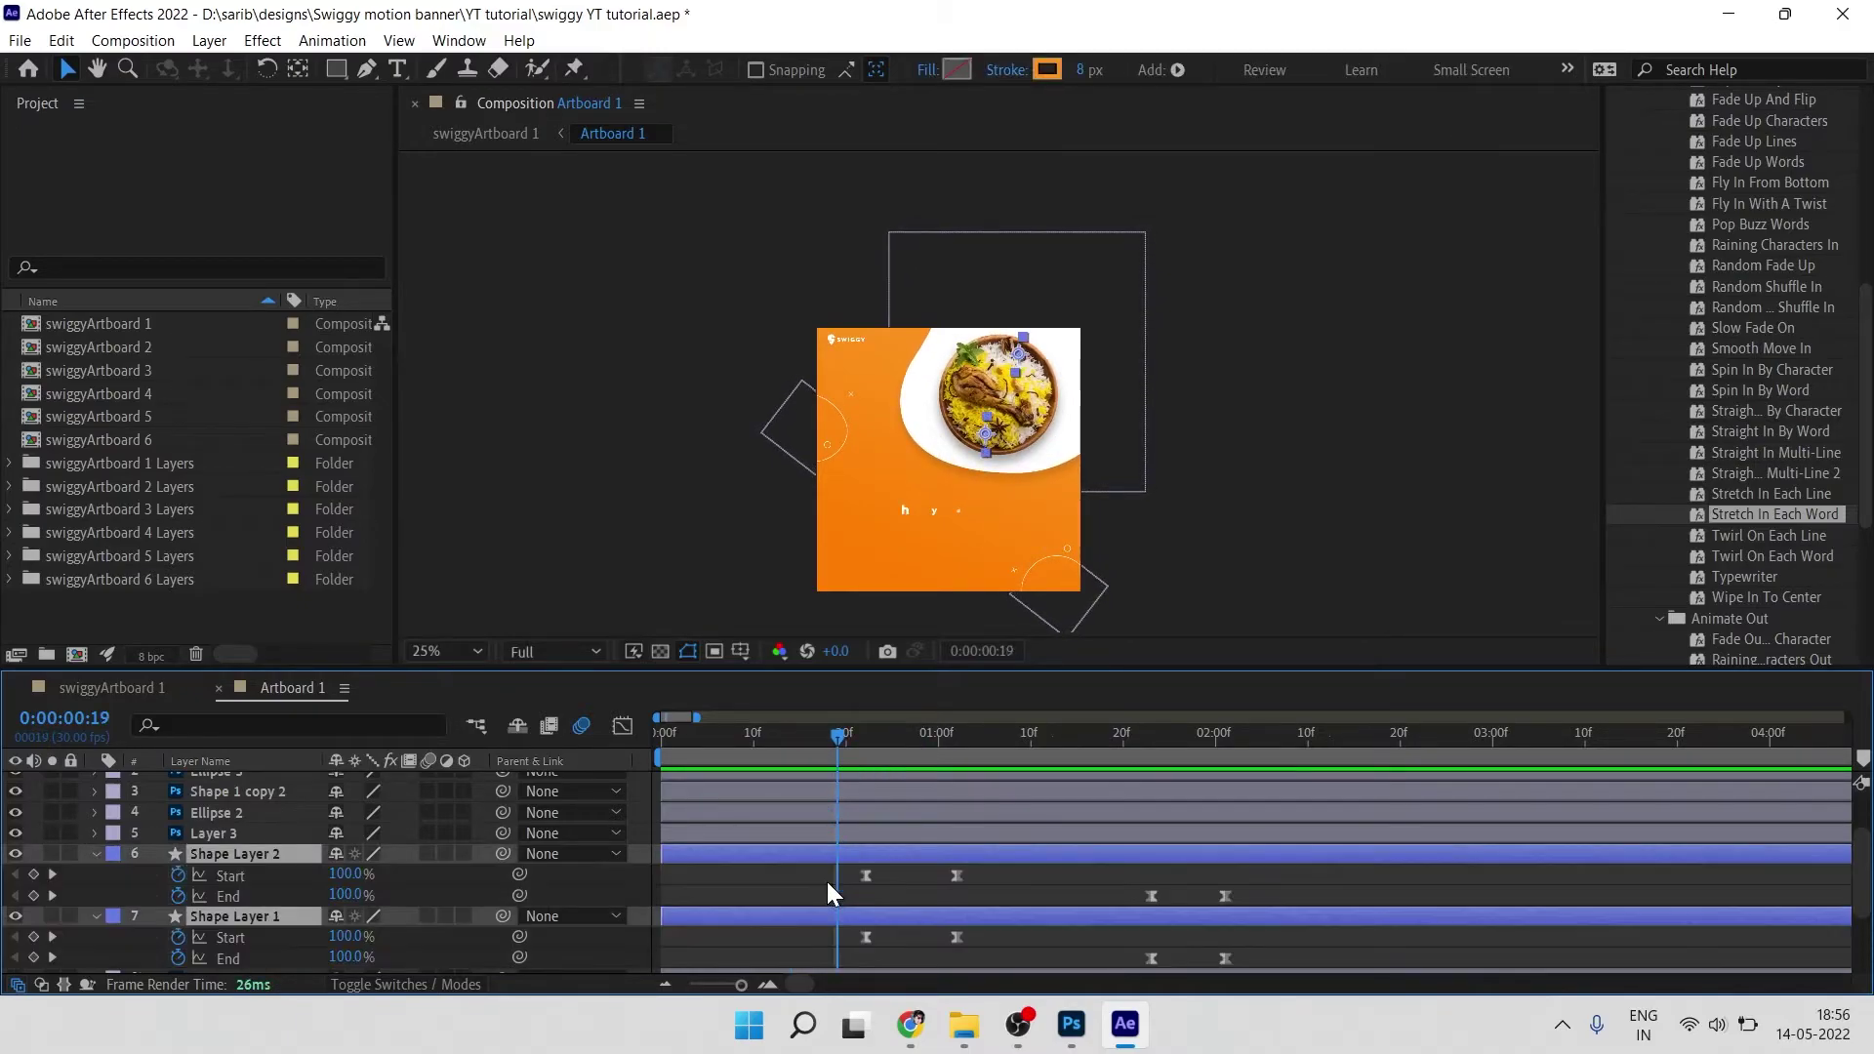
{"action": "left_click_drag", "start_coordinate": [802, 864], "coordinate": [1251, 968]}
{"action": "left_click_drag", "start_coordinate": [1226, 900], "coordinate": [1143, 893]}
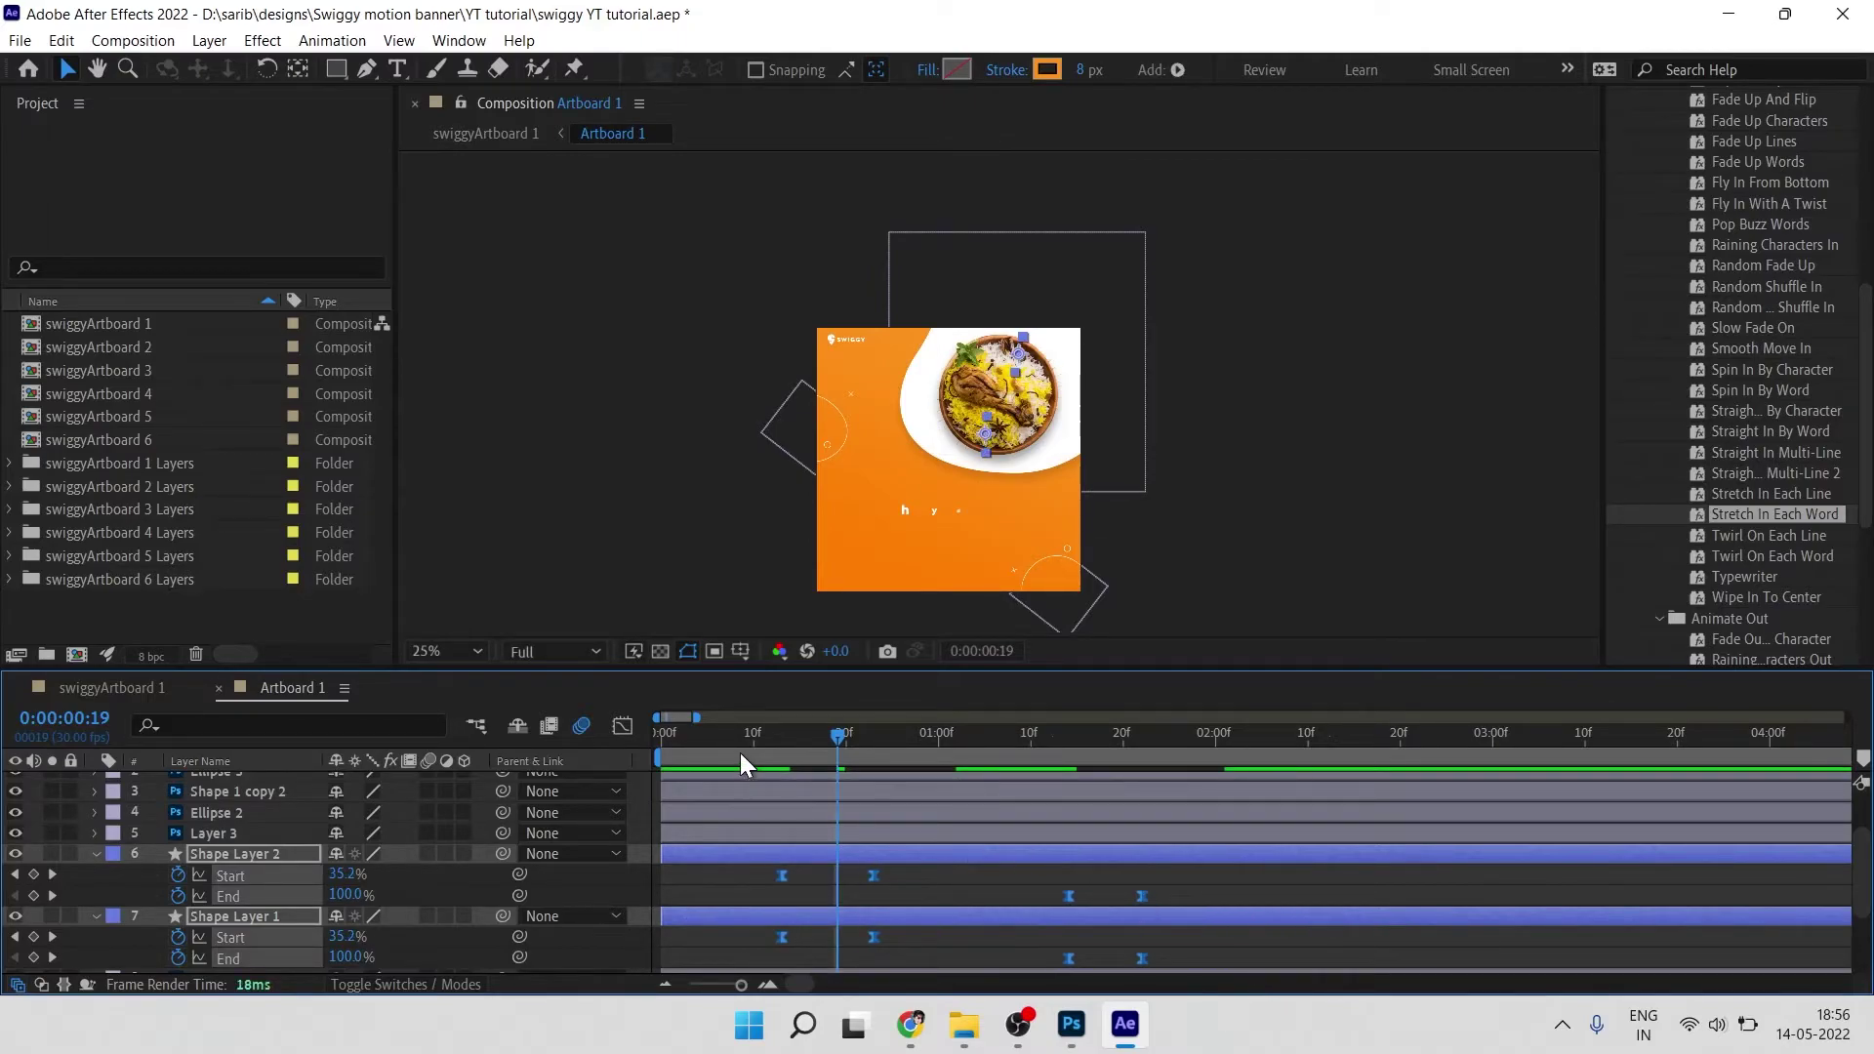
{"action": "left_click", "coordinate": [740, 752]}
{"action": "key", "text": "space"}
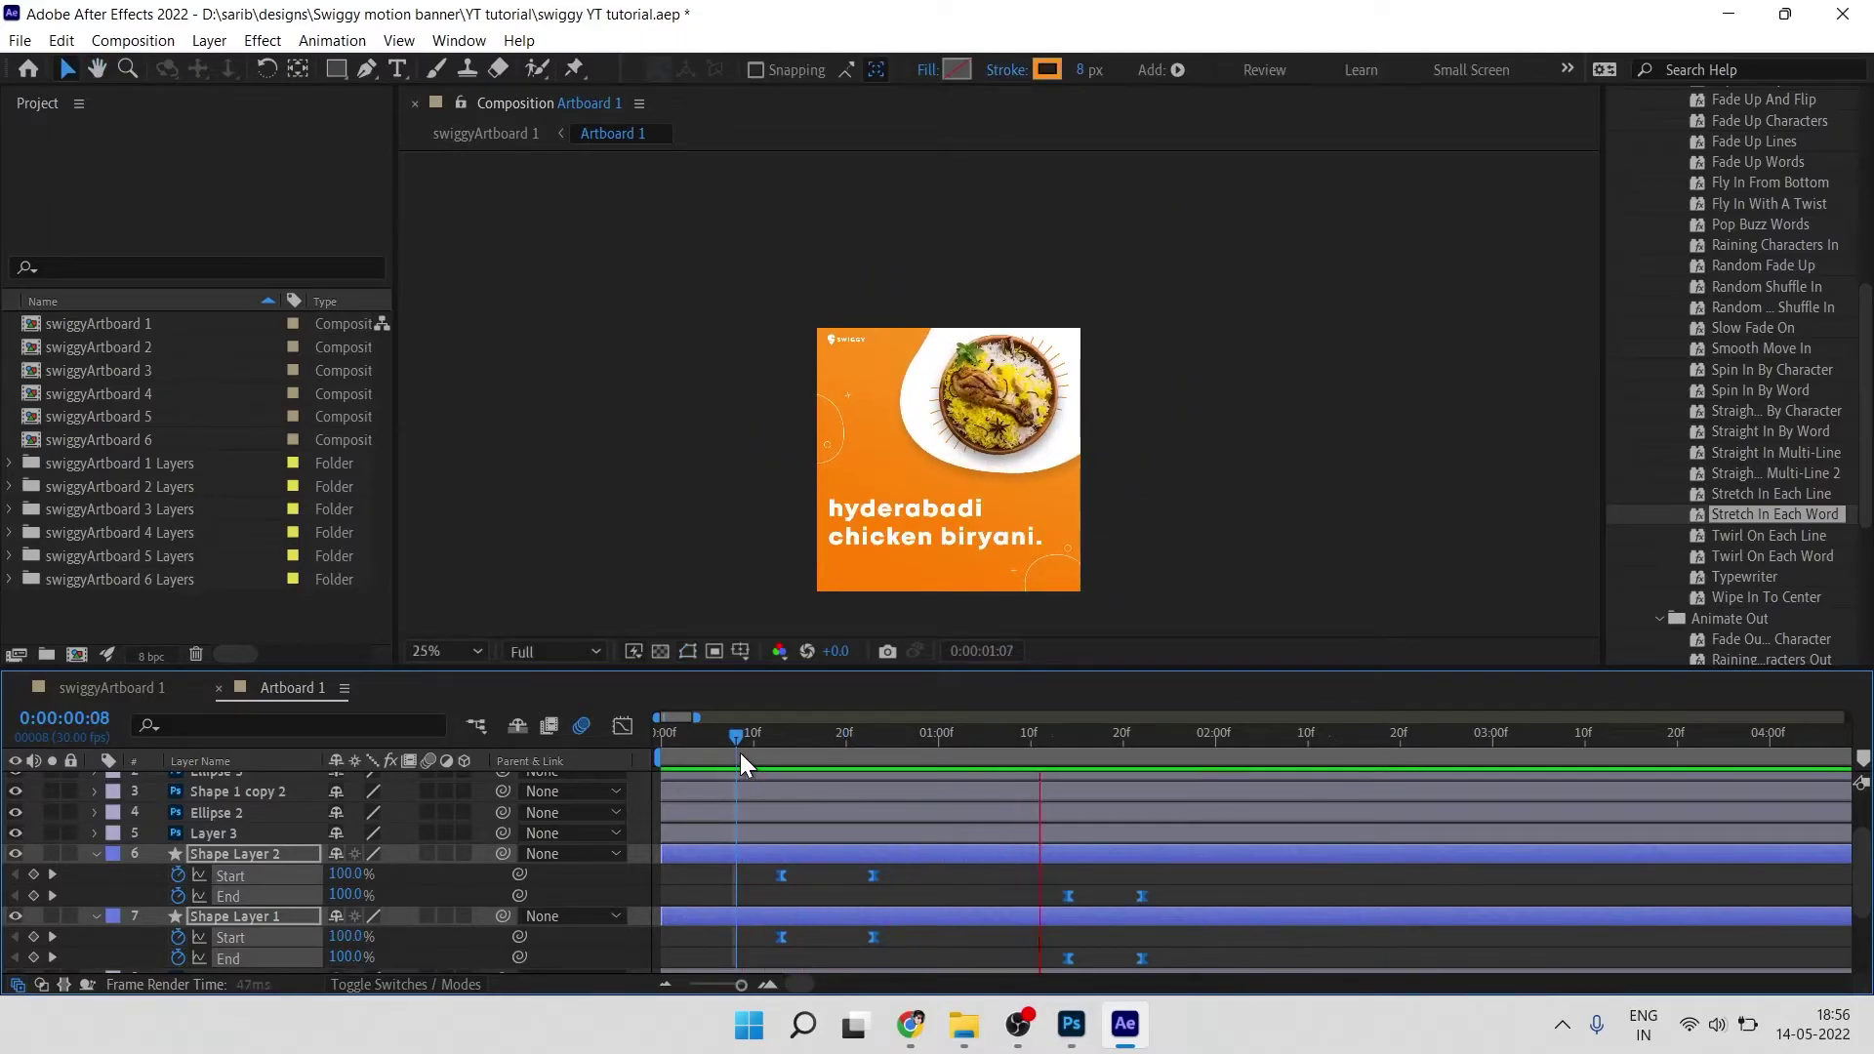
{"action": "key", "text": "space"}
{"action": "key", "text": "Home"}
{"action": "key", "text": "space"}
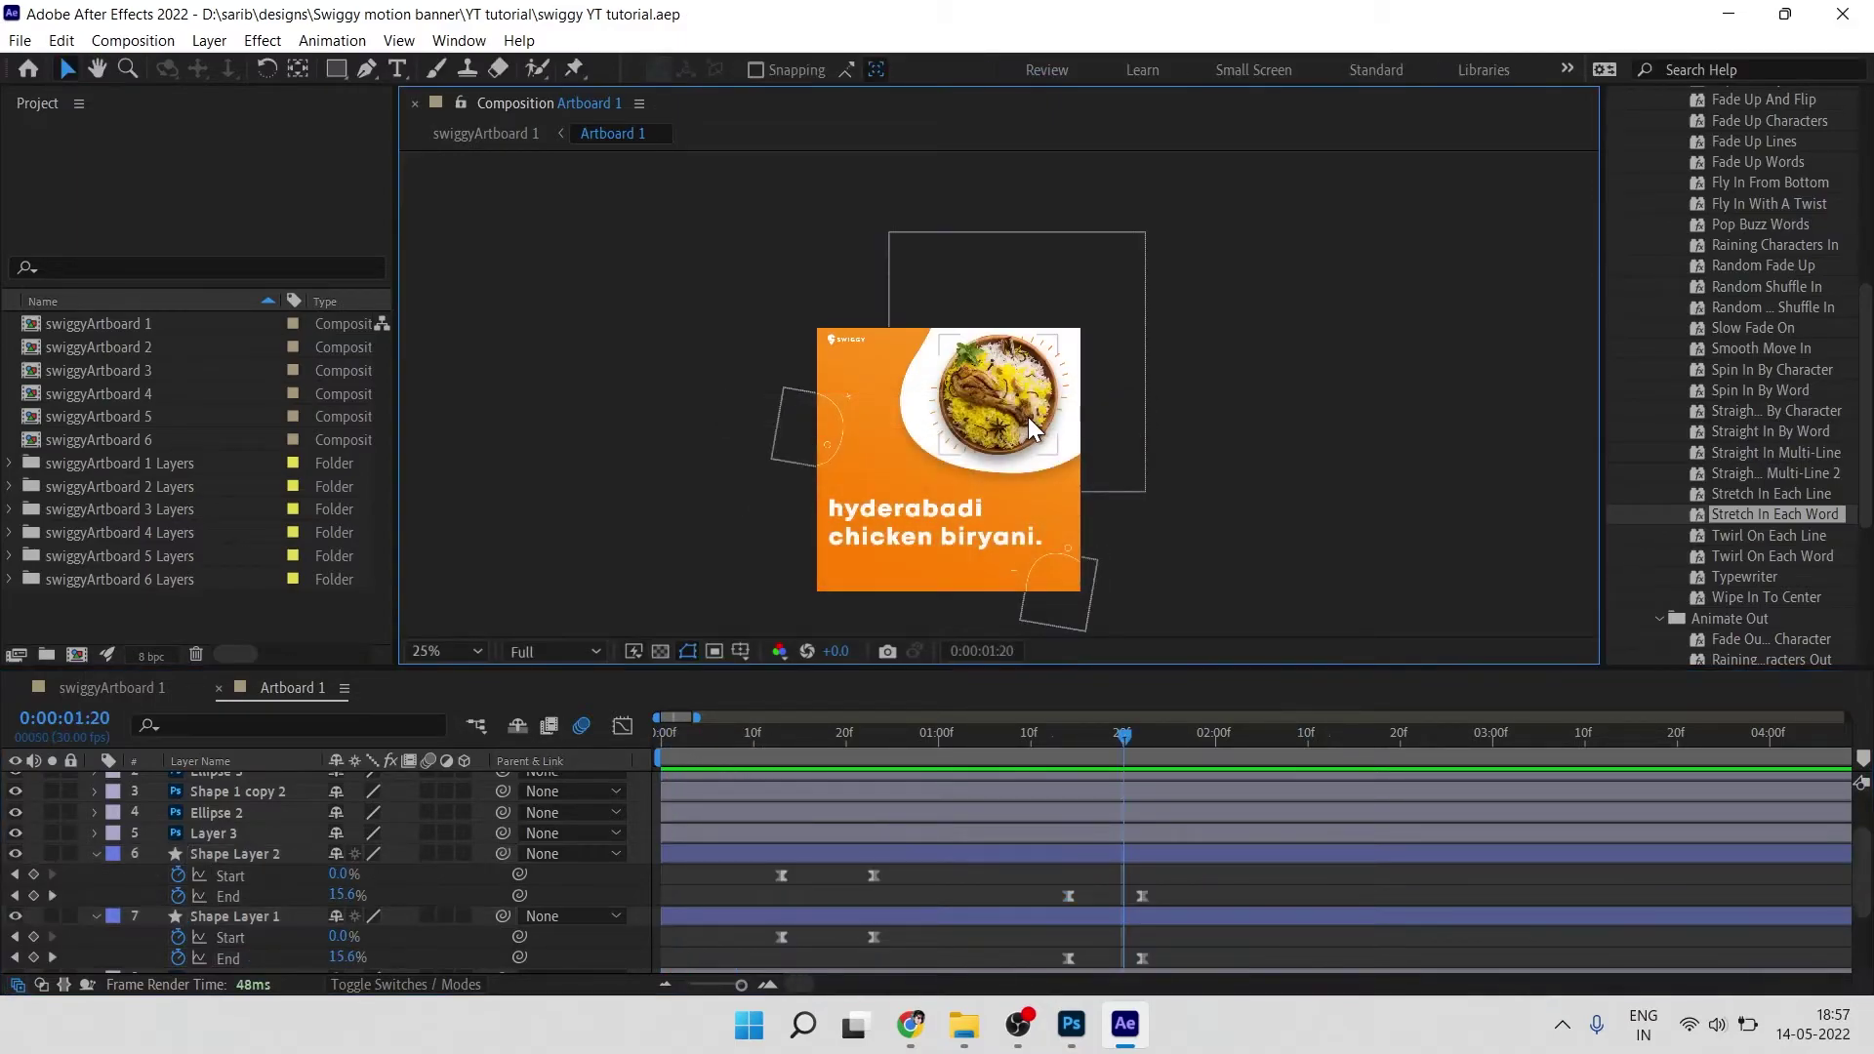
Step: Add the expression wiggle(2,10) to the Position of Layer 3, the biryani bowl, and preview its movement
{"action": "scroll", "coordinate": [1028, 418], "scroll_direction": "up", "scroll_amount": 1}
{"action": "left_click", "coordinate": [1004, 396]}
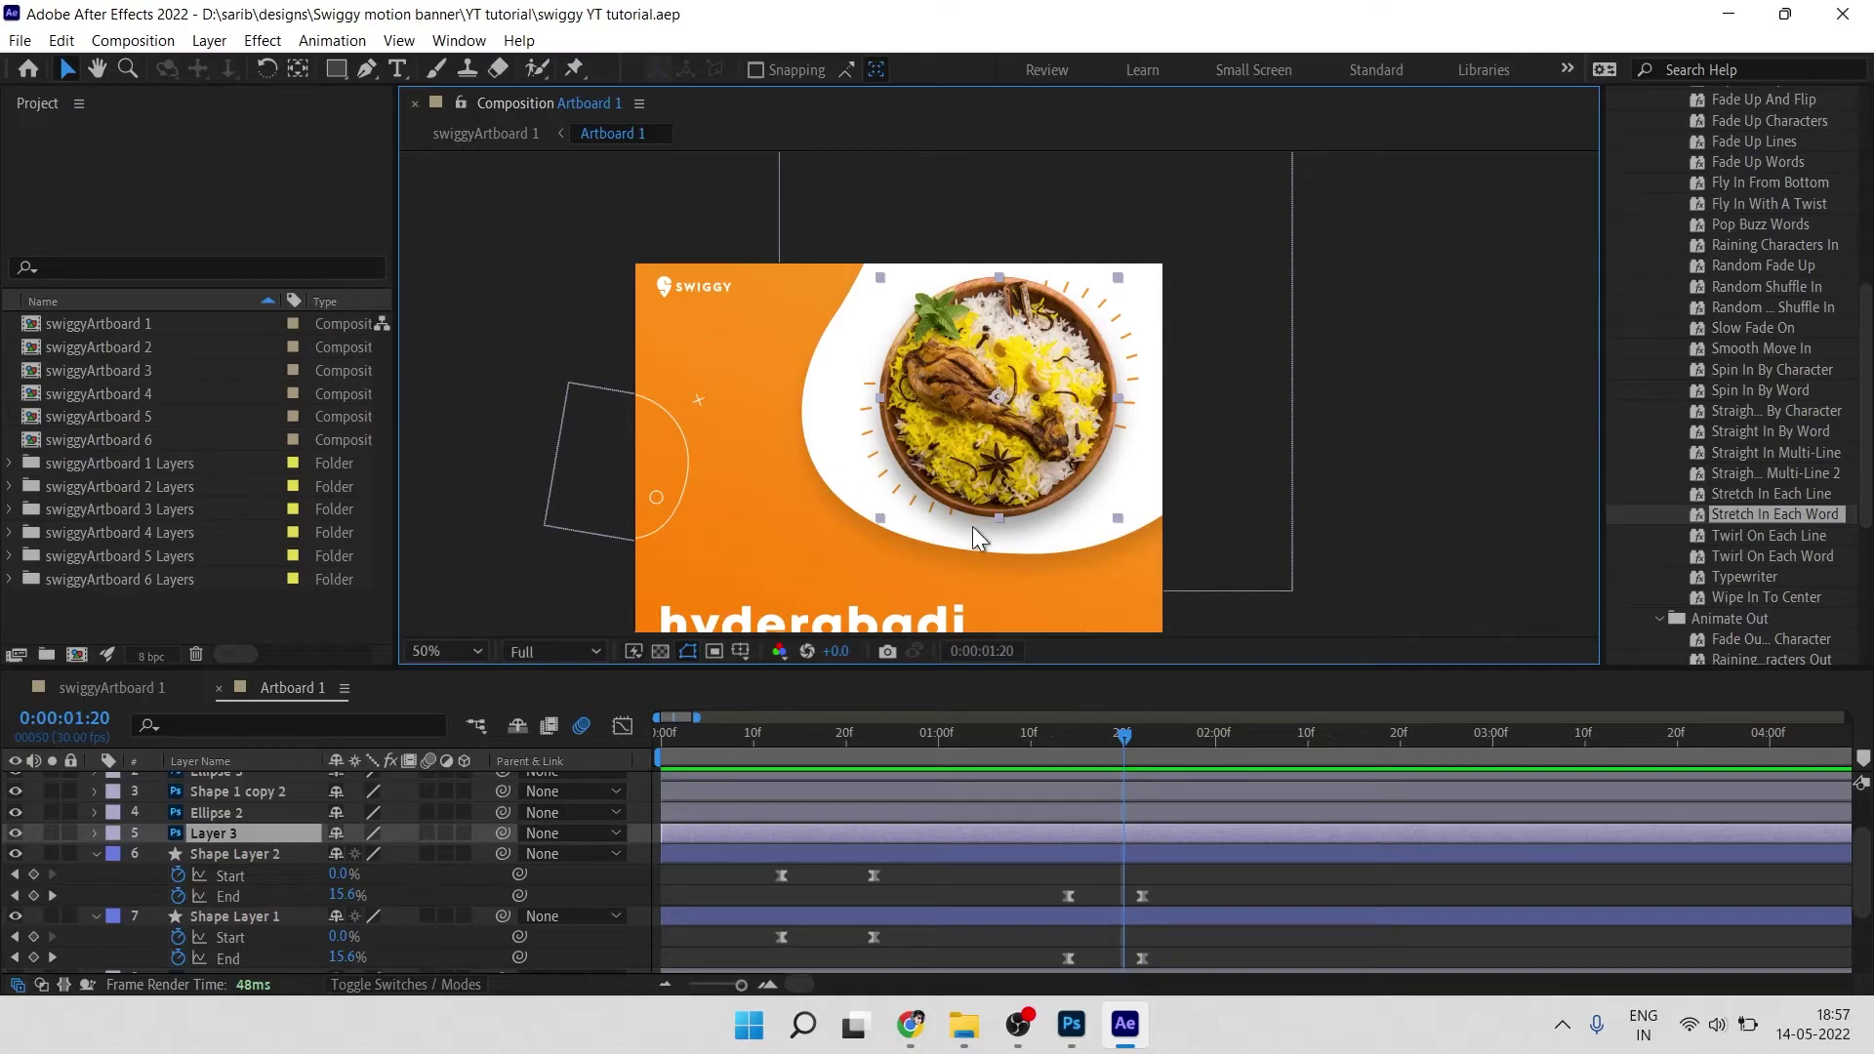
{"action": "key", "text": "alt+shift+p"}
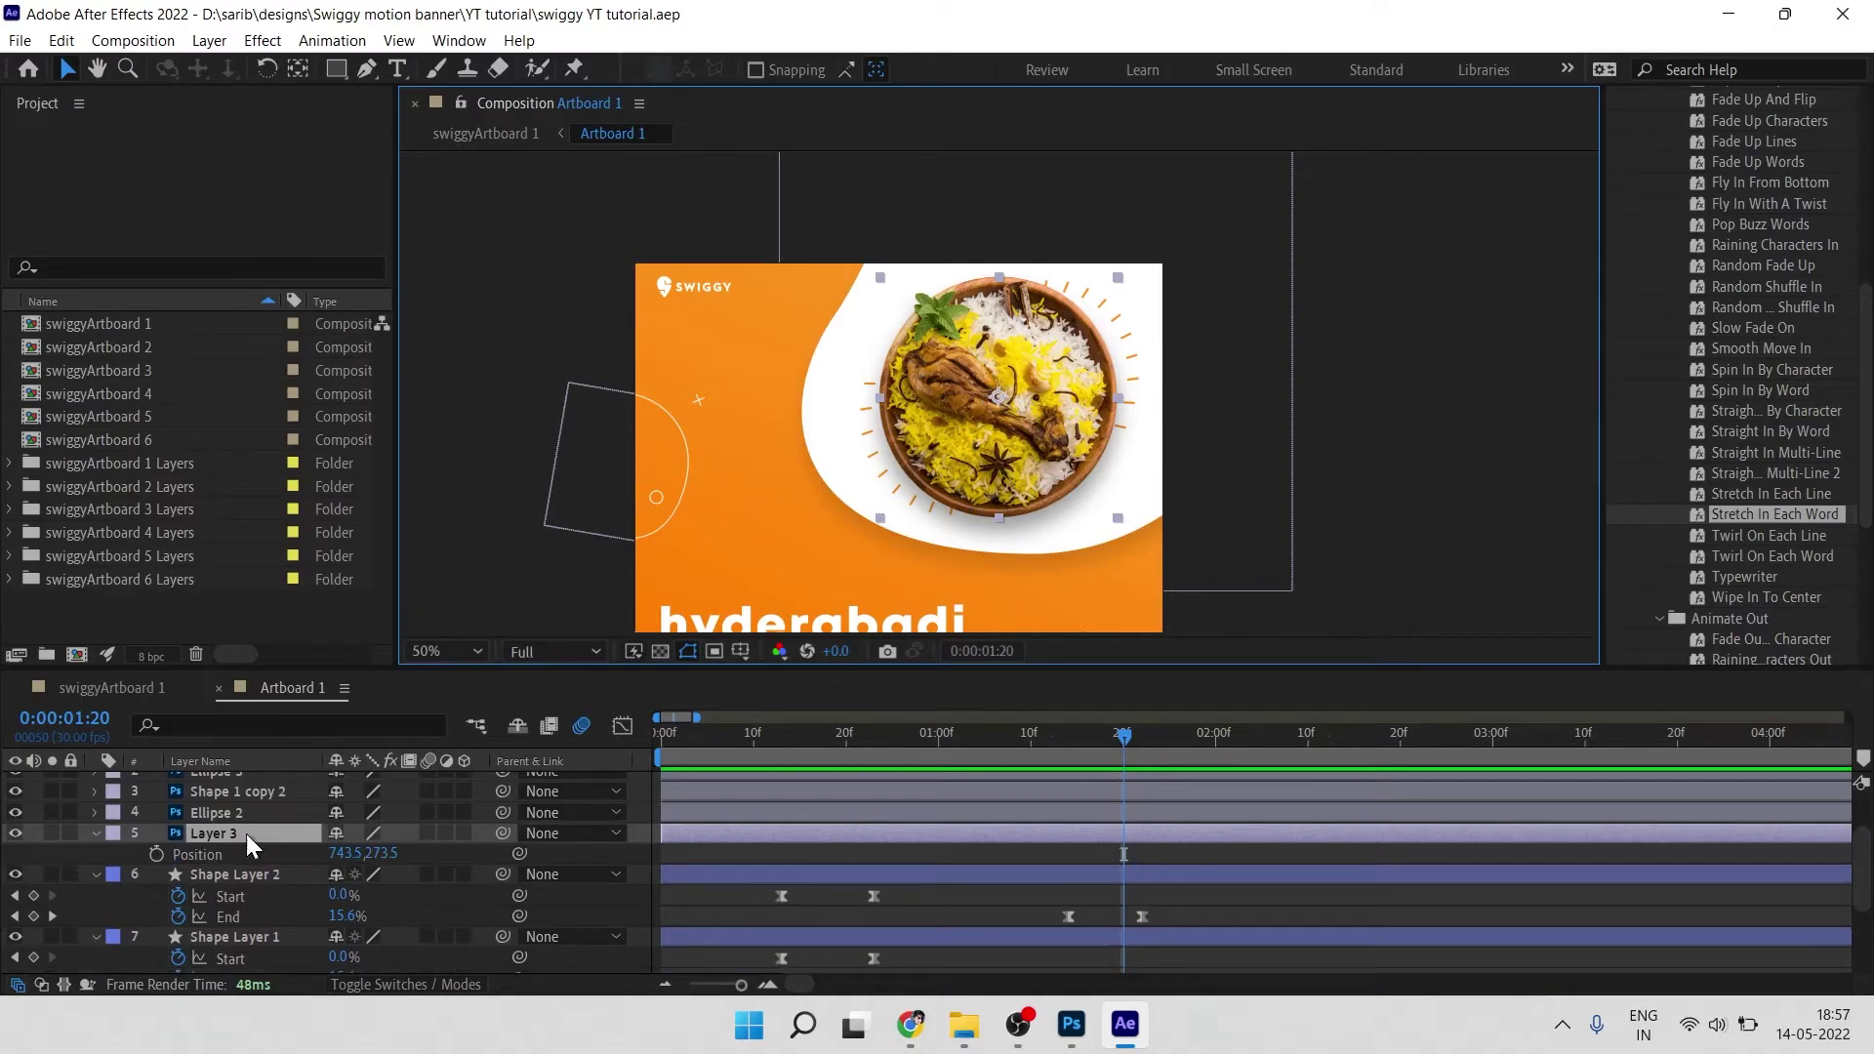
{"action": "left_click", "coordinate": [157, 853], "text": "alt"}
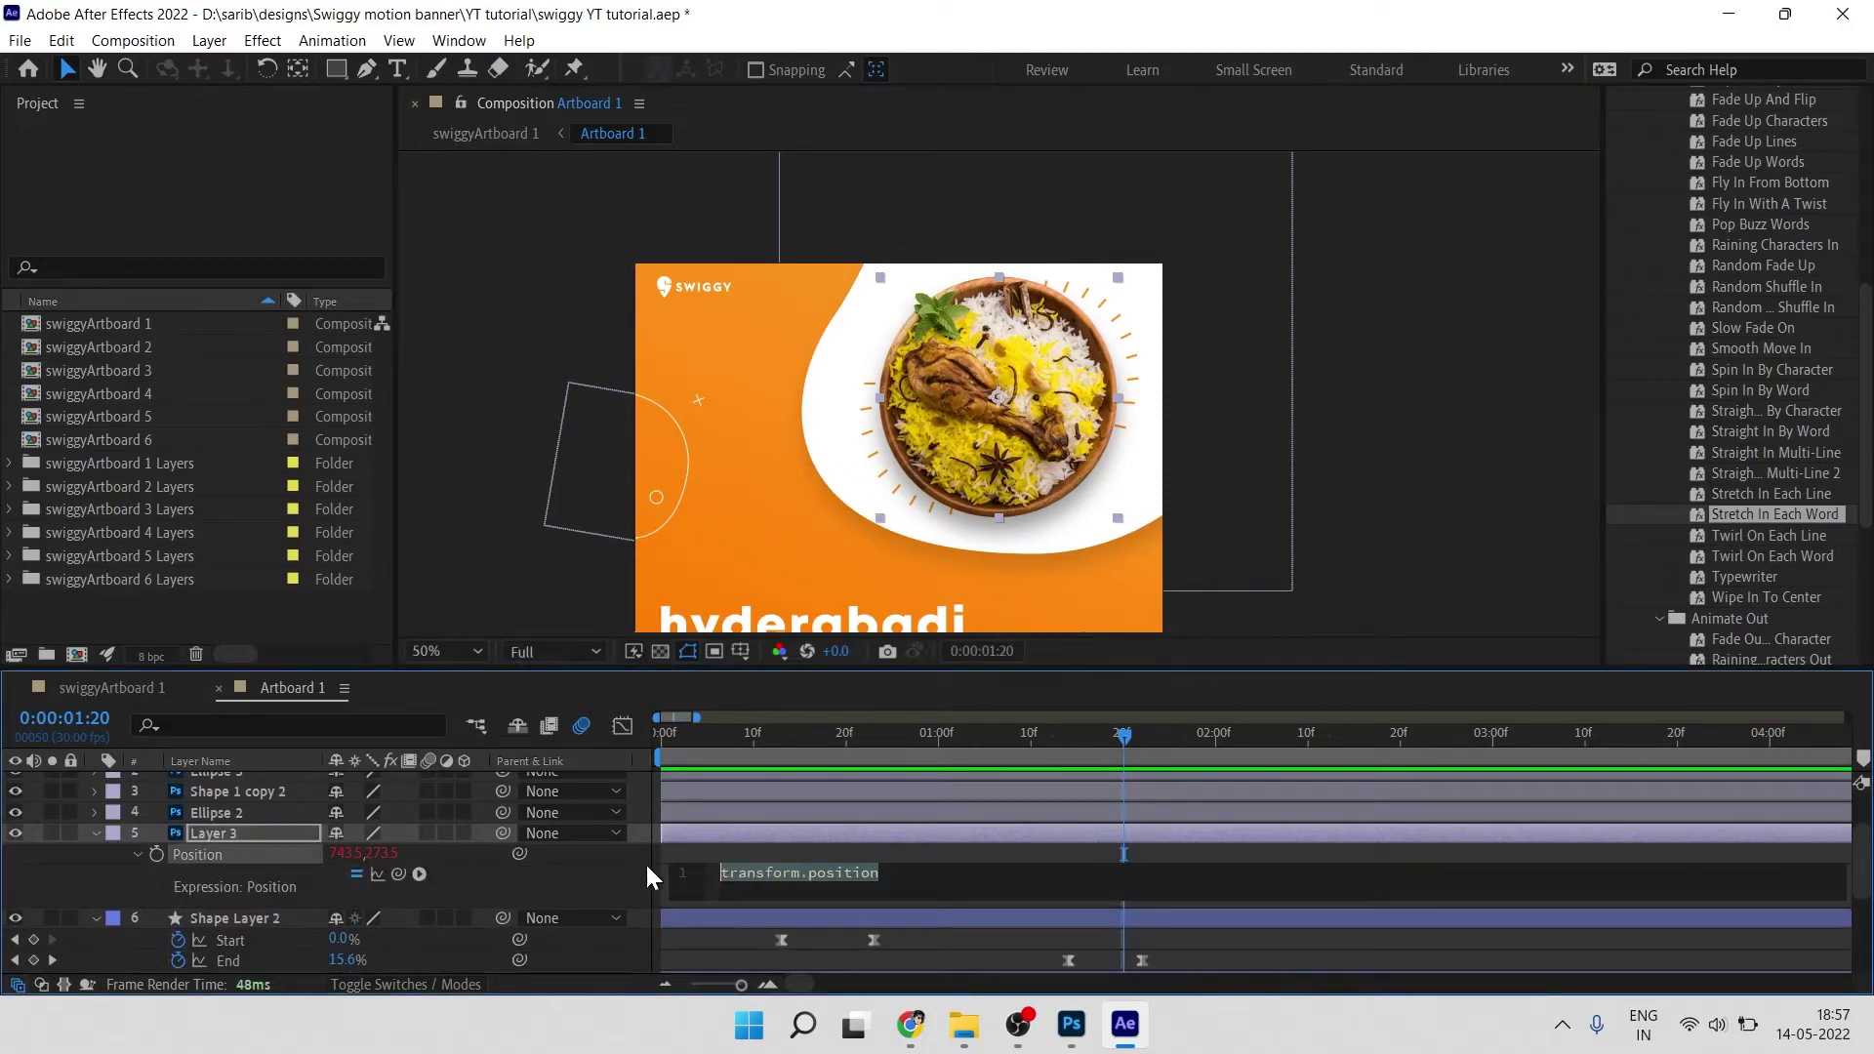
{"action": "type", "text": "wig"}
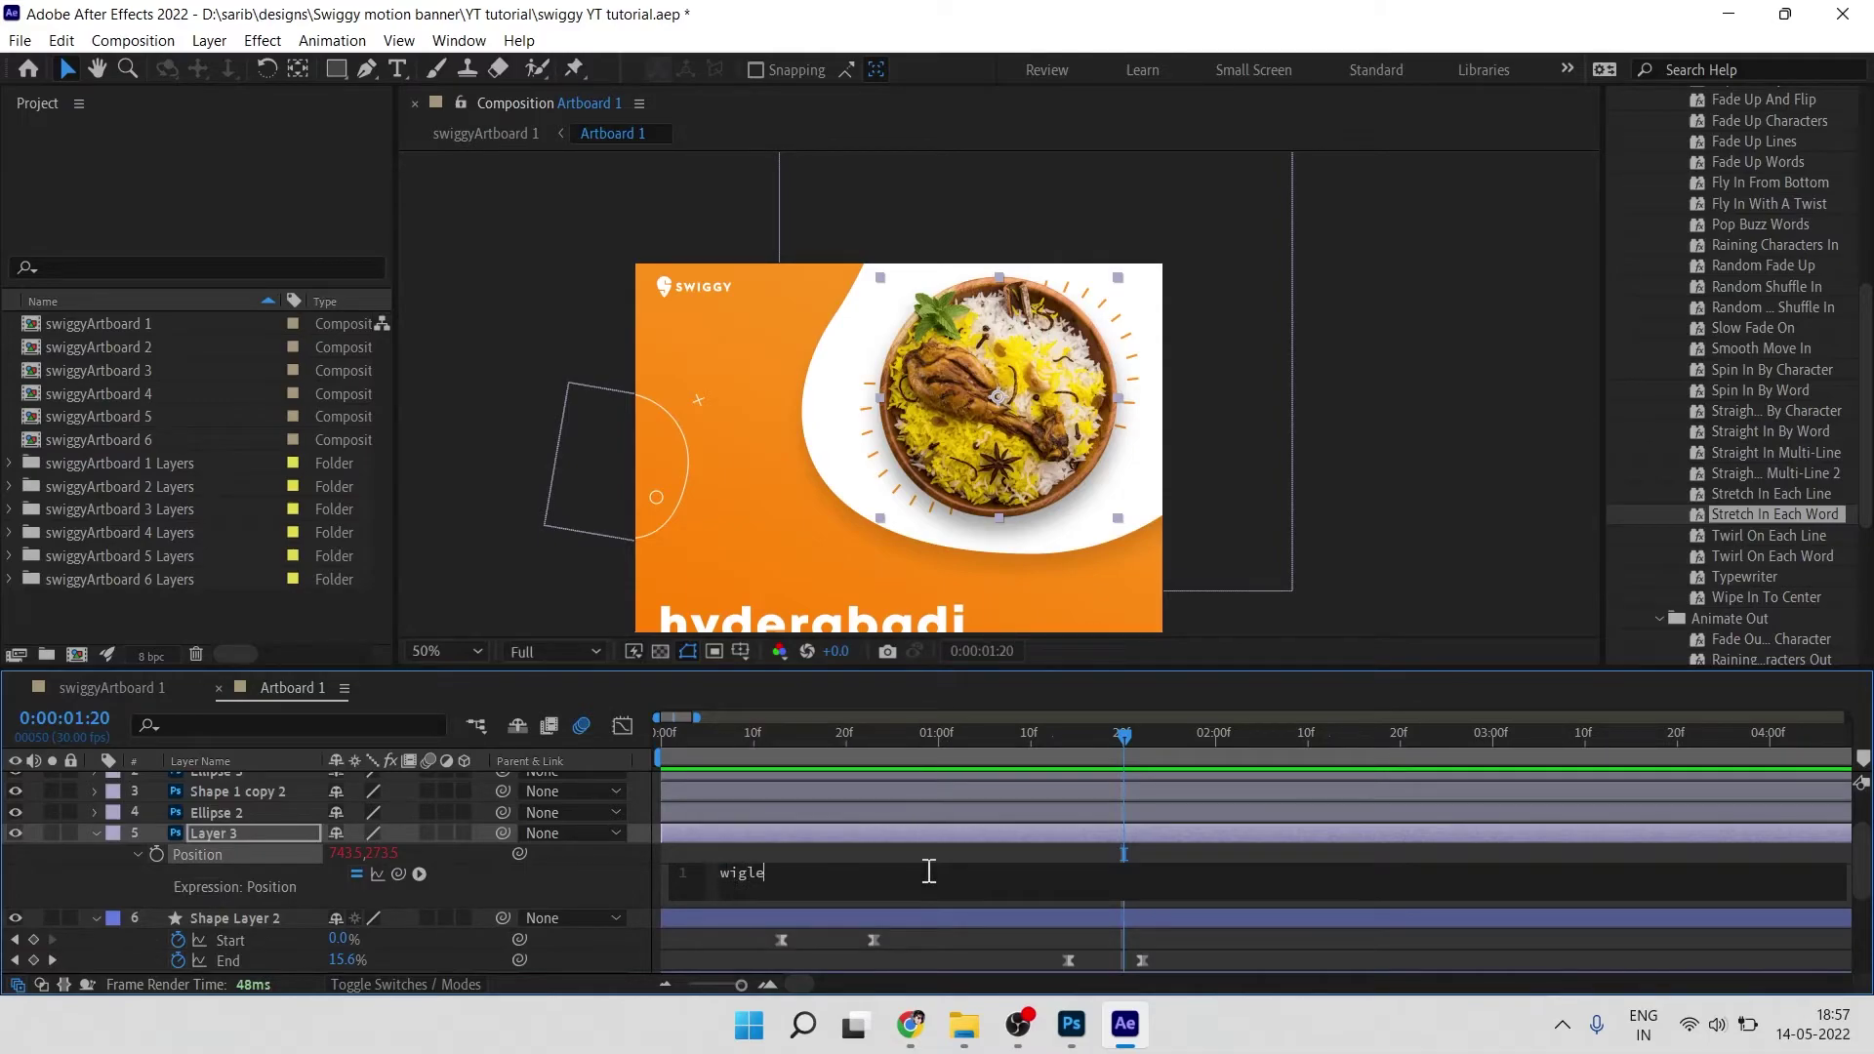
{"action": "type", "text": "gle()"}
{"action": "type", "text": "2,10"}
{"action": "key", "text": "KP_Enter"}
{"action": "key", "text": "space"}
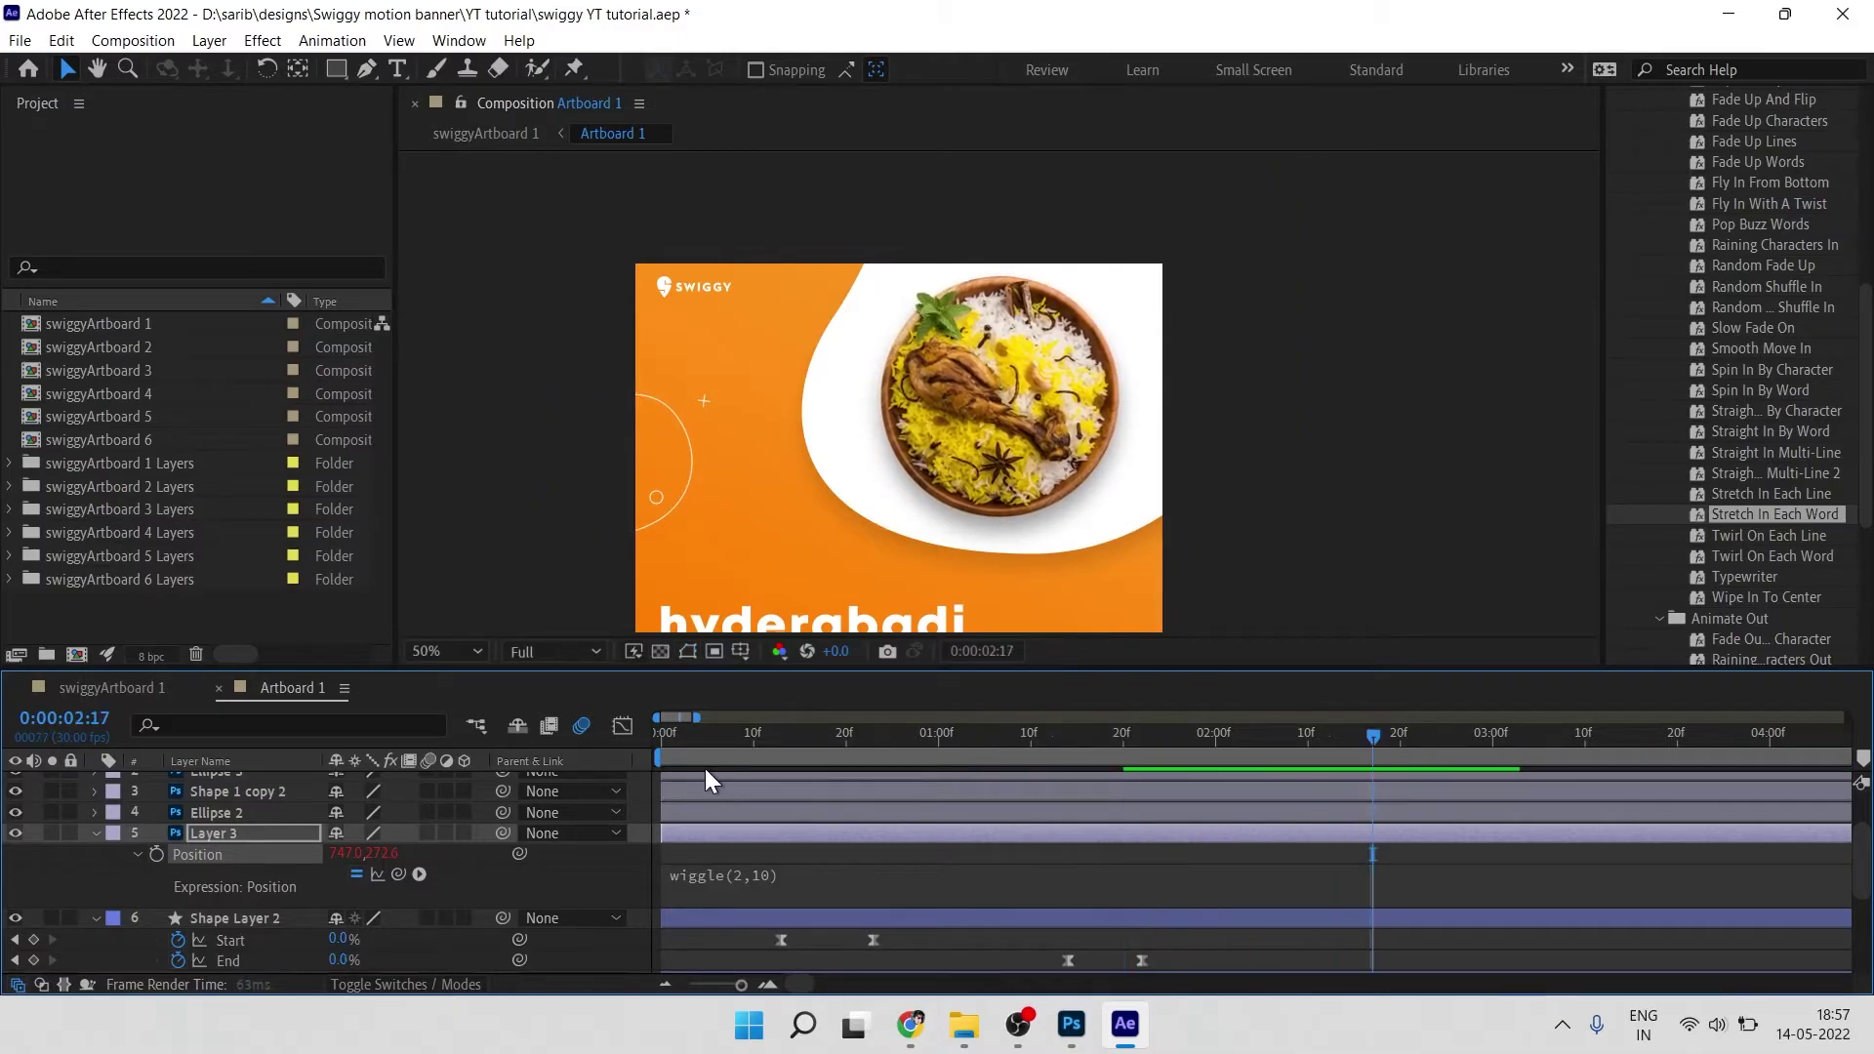
Step: Play the Artboard 1 animation from its start to check the bowl's wiggle, and save the project
{"action": "key", "text": "Home"}
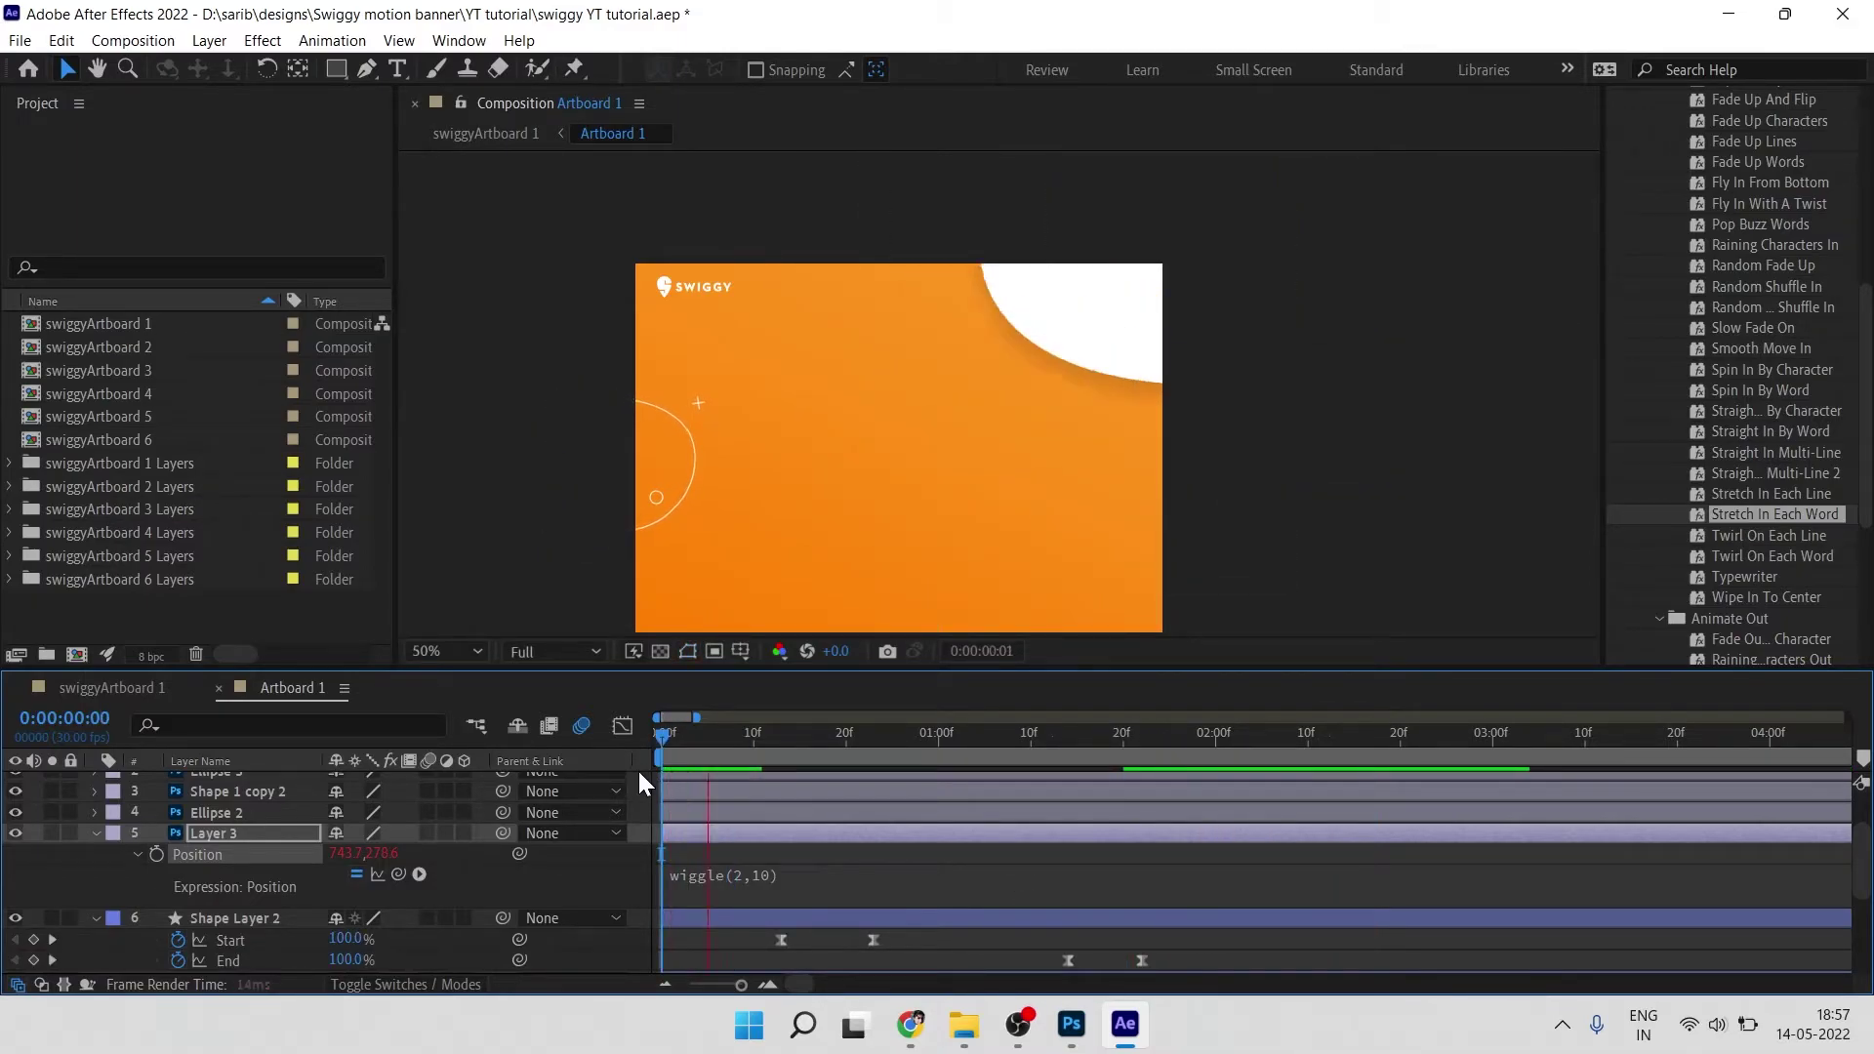
{"action": "scroll", "coordinate": [1010, 384], "scroll_direction": "down", "scroll_amount": 1}
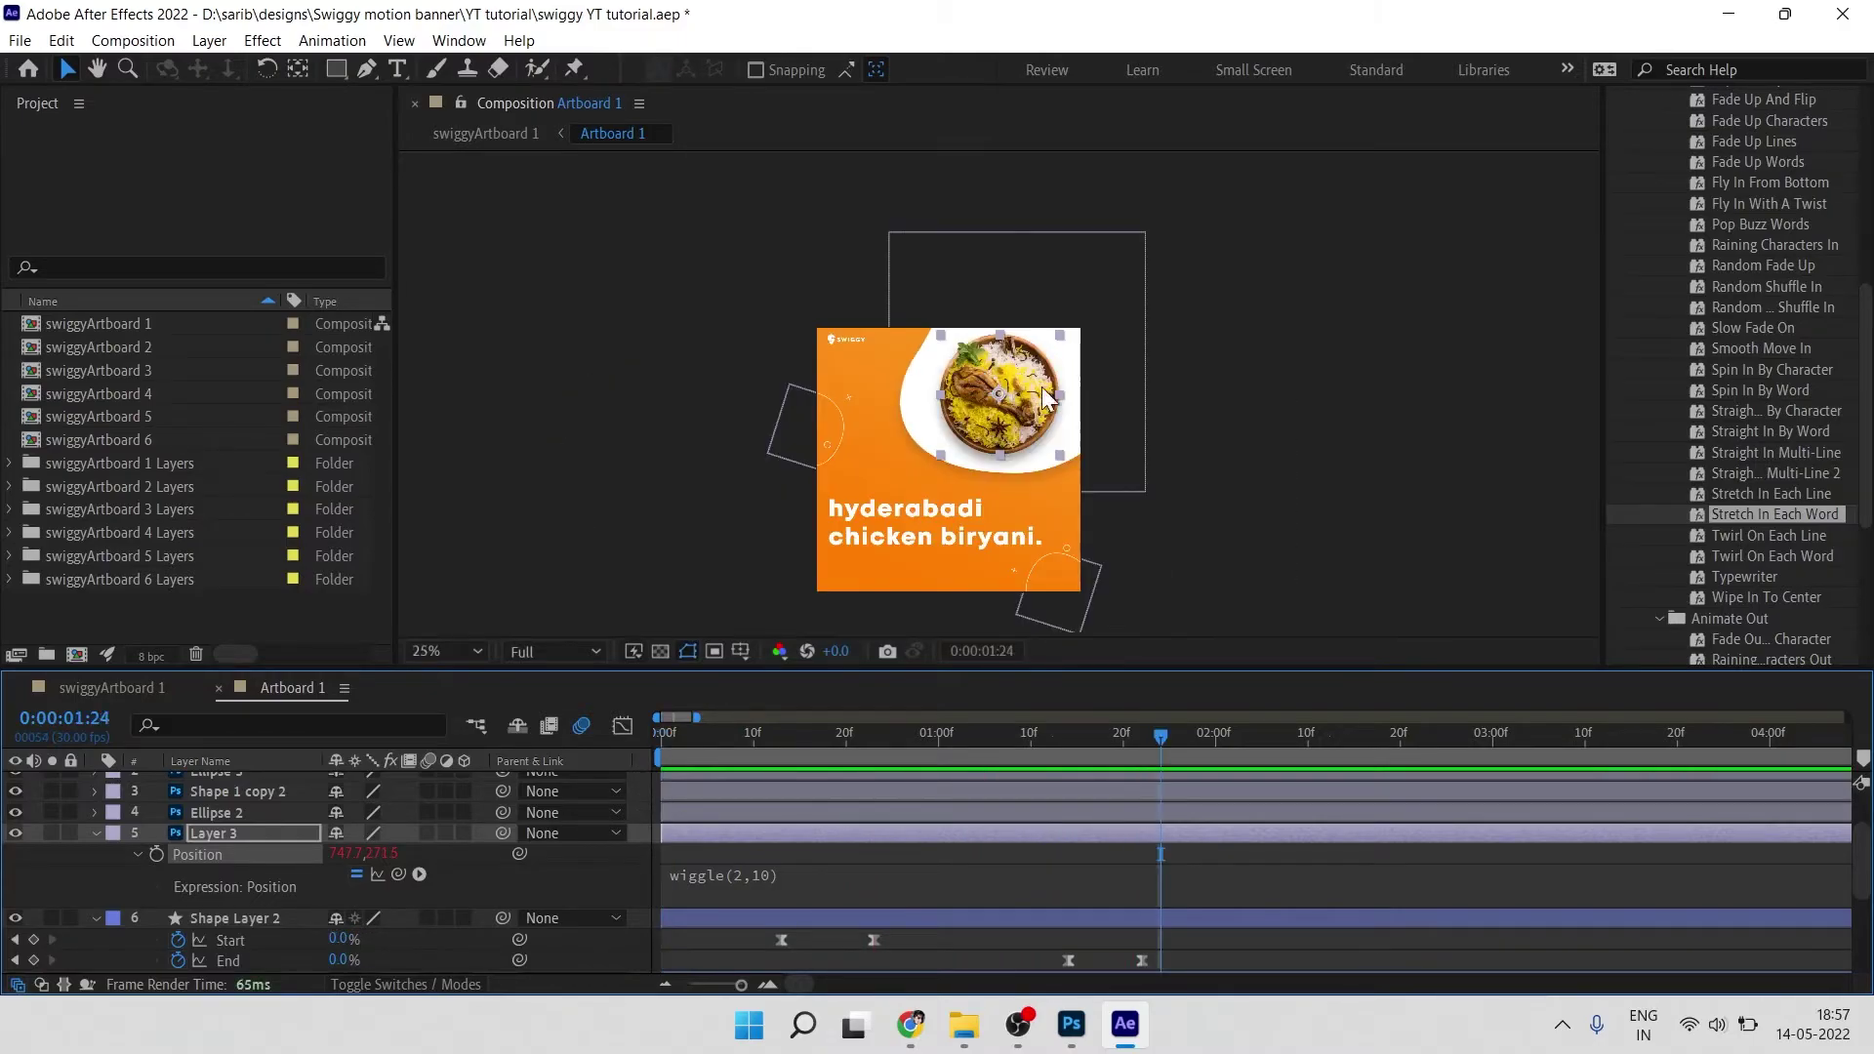
{"action": "left_click", "coordinate": [1312, 401]}
{"action": "key", "text": "ctrl+s"}
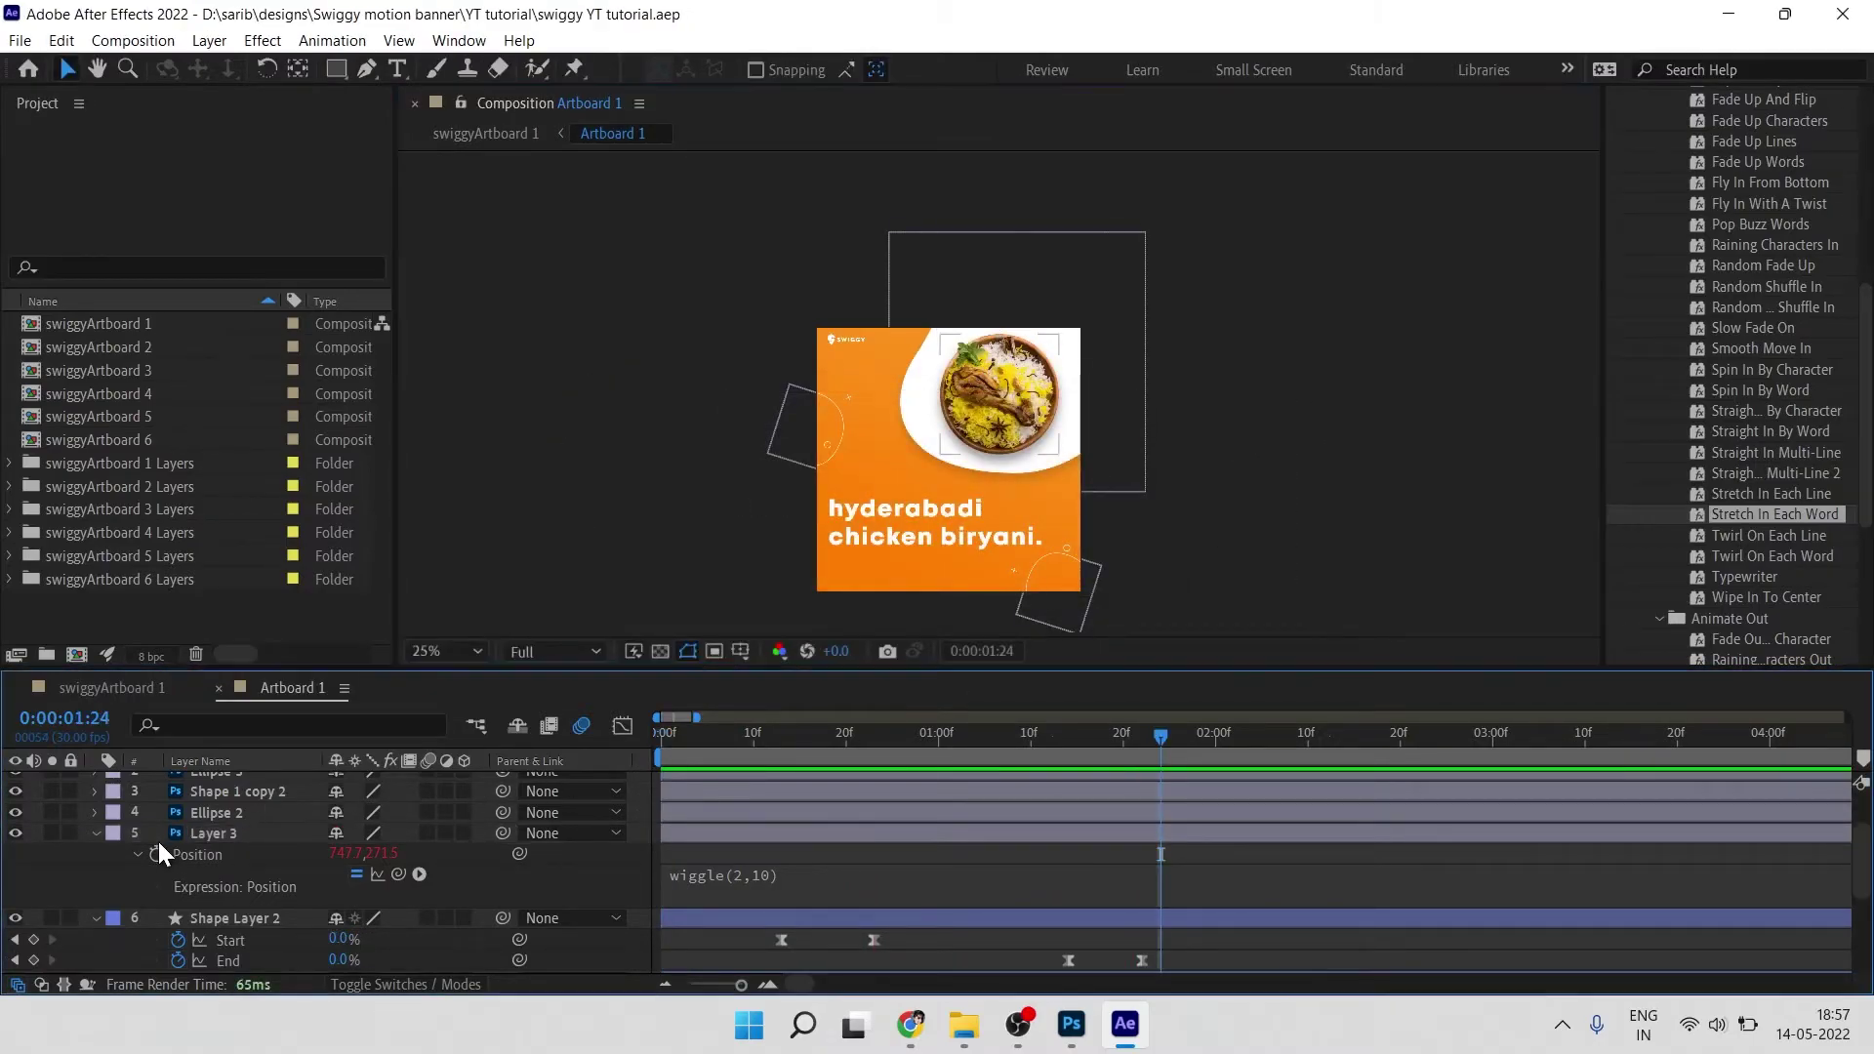
Step: Collapse the revealed properties of all layers in the Artboard 1 timeline
{"action": "left_click", "coordinate": [228, 837]}
{"action": "key", "text": "ctrl+a"}
{"action": "key", "text": "u"}
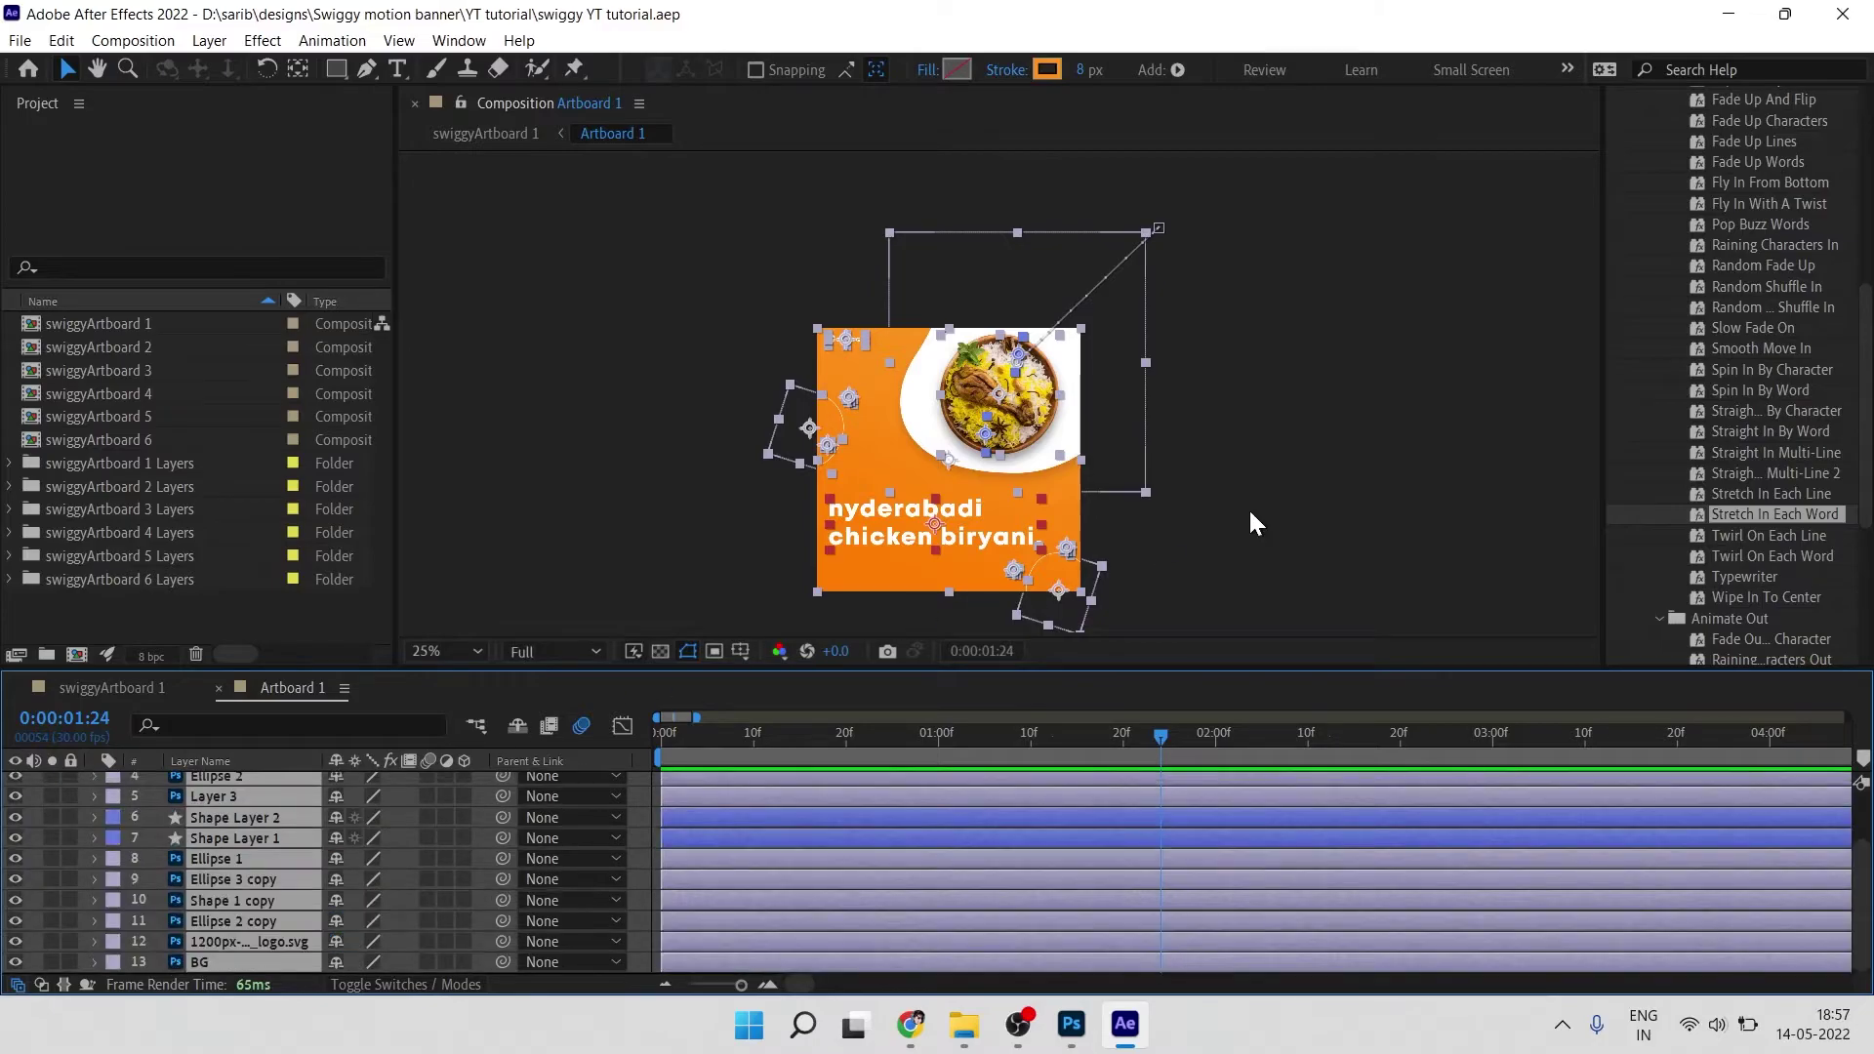
Step: Preview the finished Artboard 1 animation from 0:00:00:00 and return the playhead to the start
{"action": "left_click", "coordinate": [1214, 537]}
{"action": "left_click_drag", "start_coordinate": [691, 732], "coordinate": [577, 747]}
{"action": "key", "text": "space"}
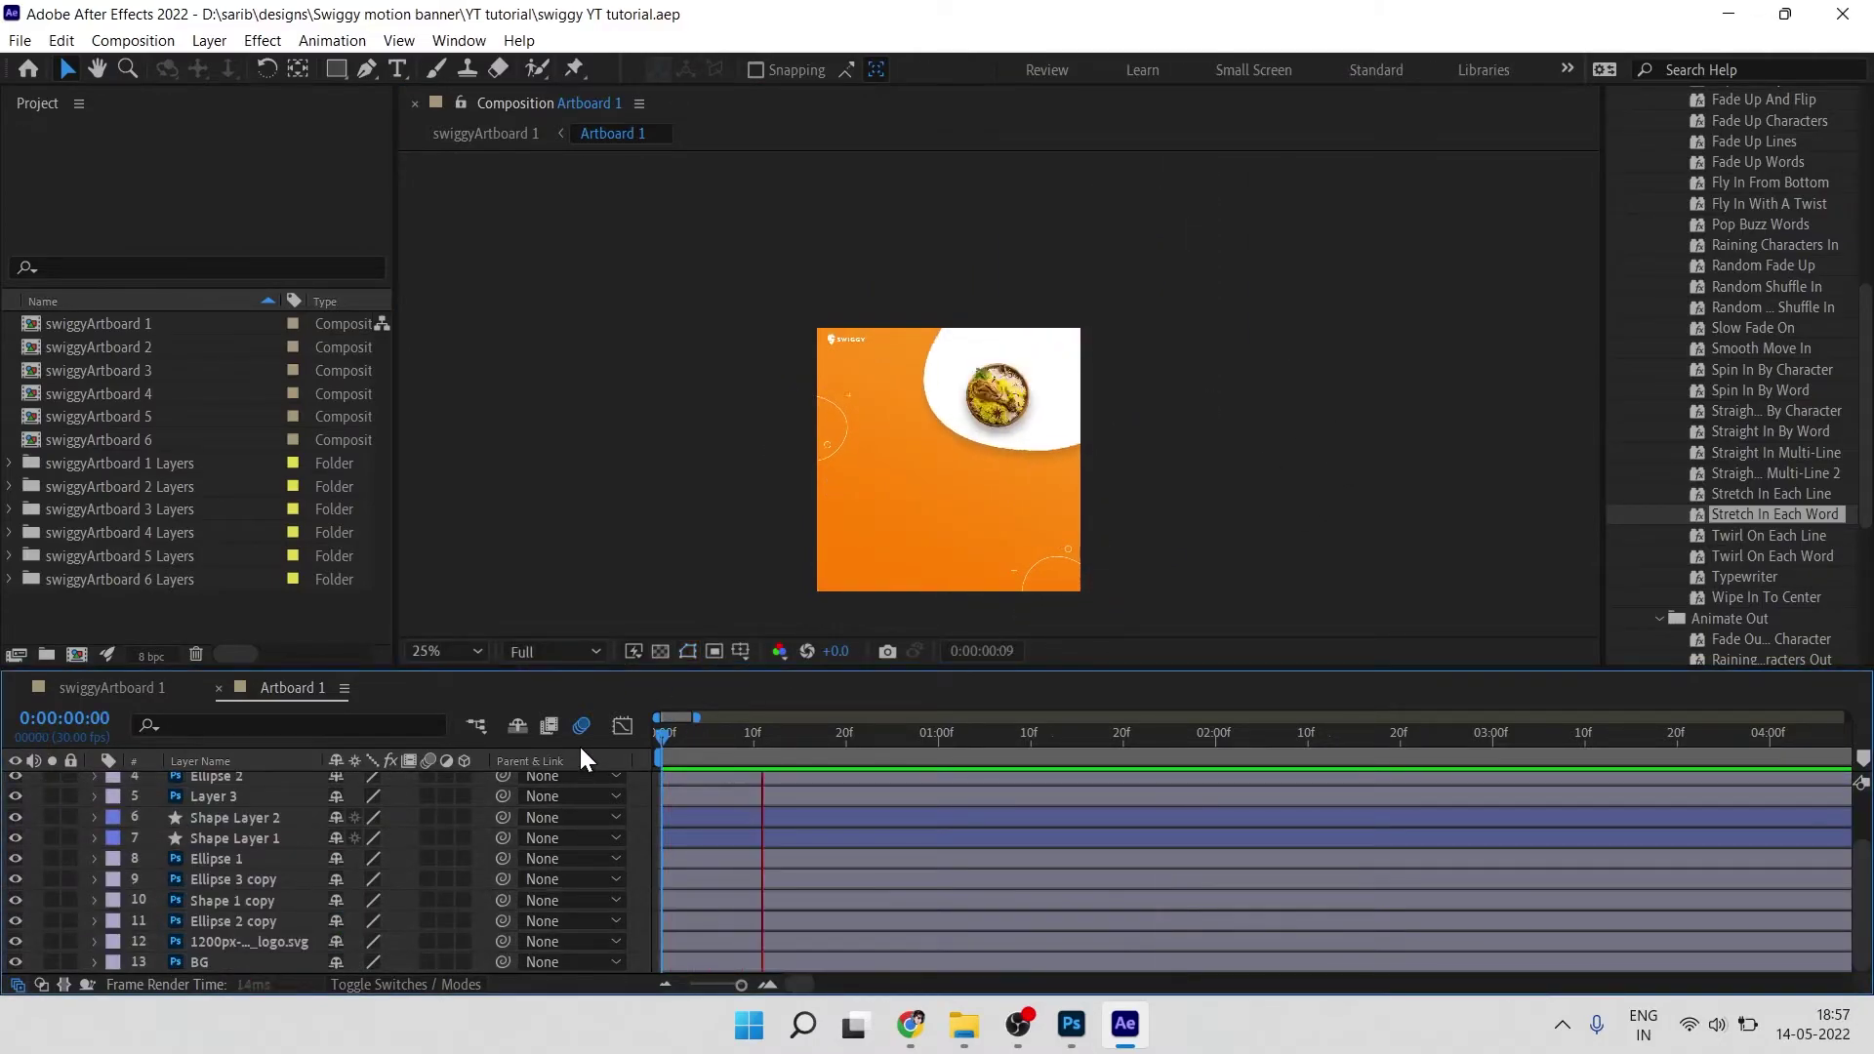
{"action": "key", "text": "space"}
{"action": "left_click", "coordinate": [1277, 527]}
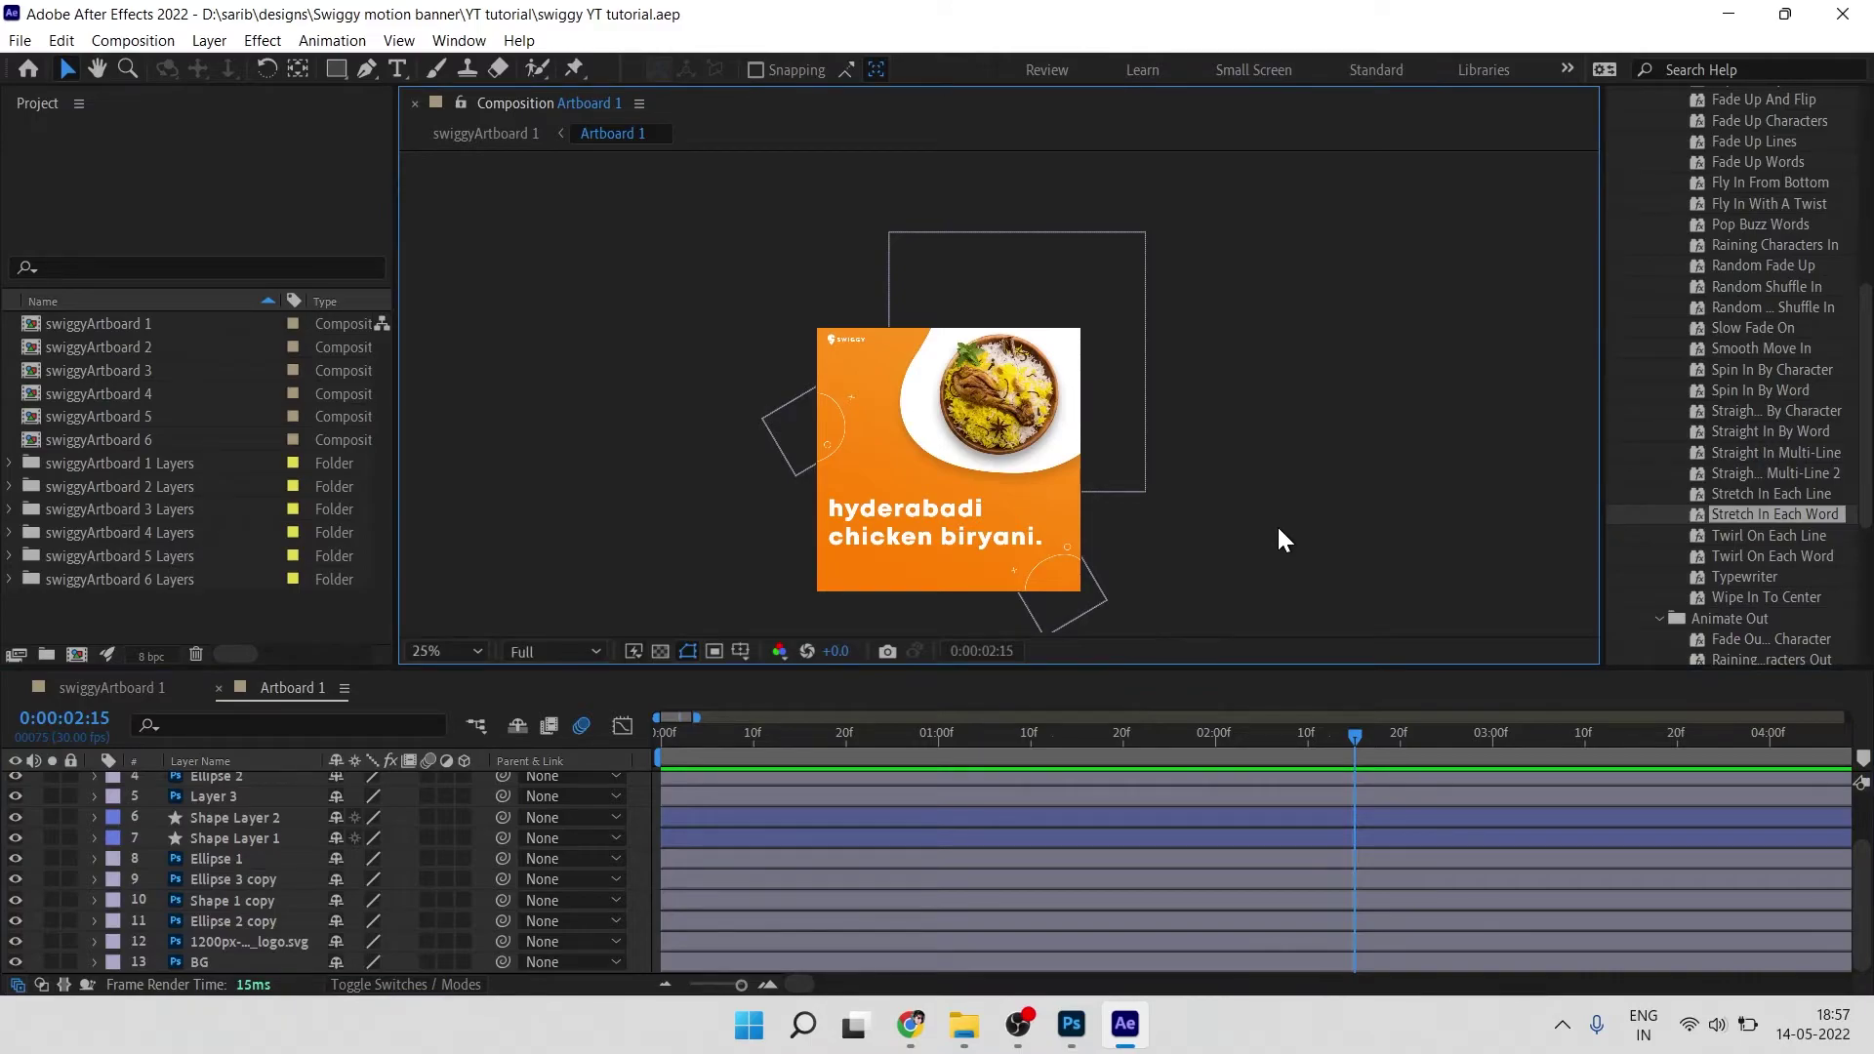
{"action": "left_click_drag", "start_coordinate": [710, 737], "coordinate": [591, 799]}
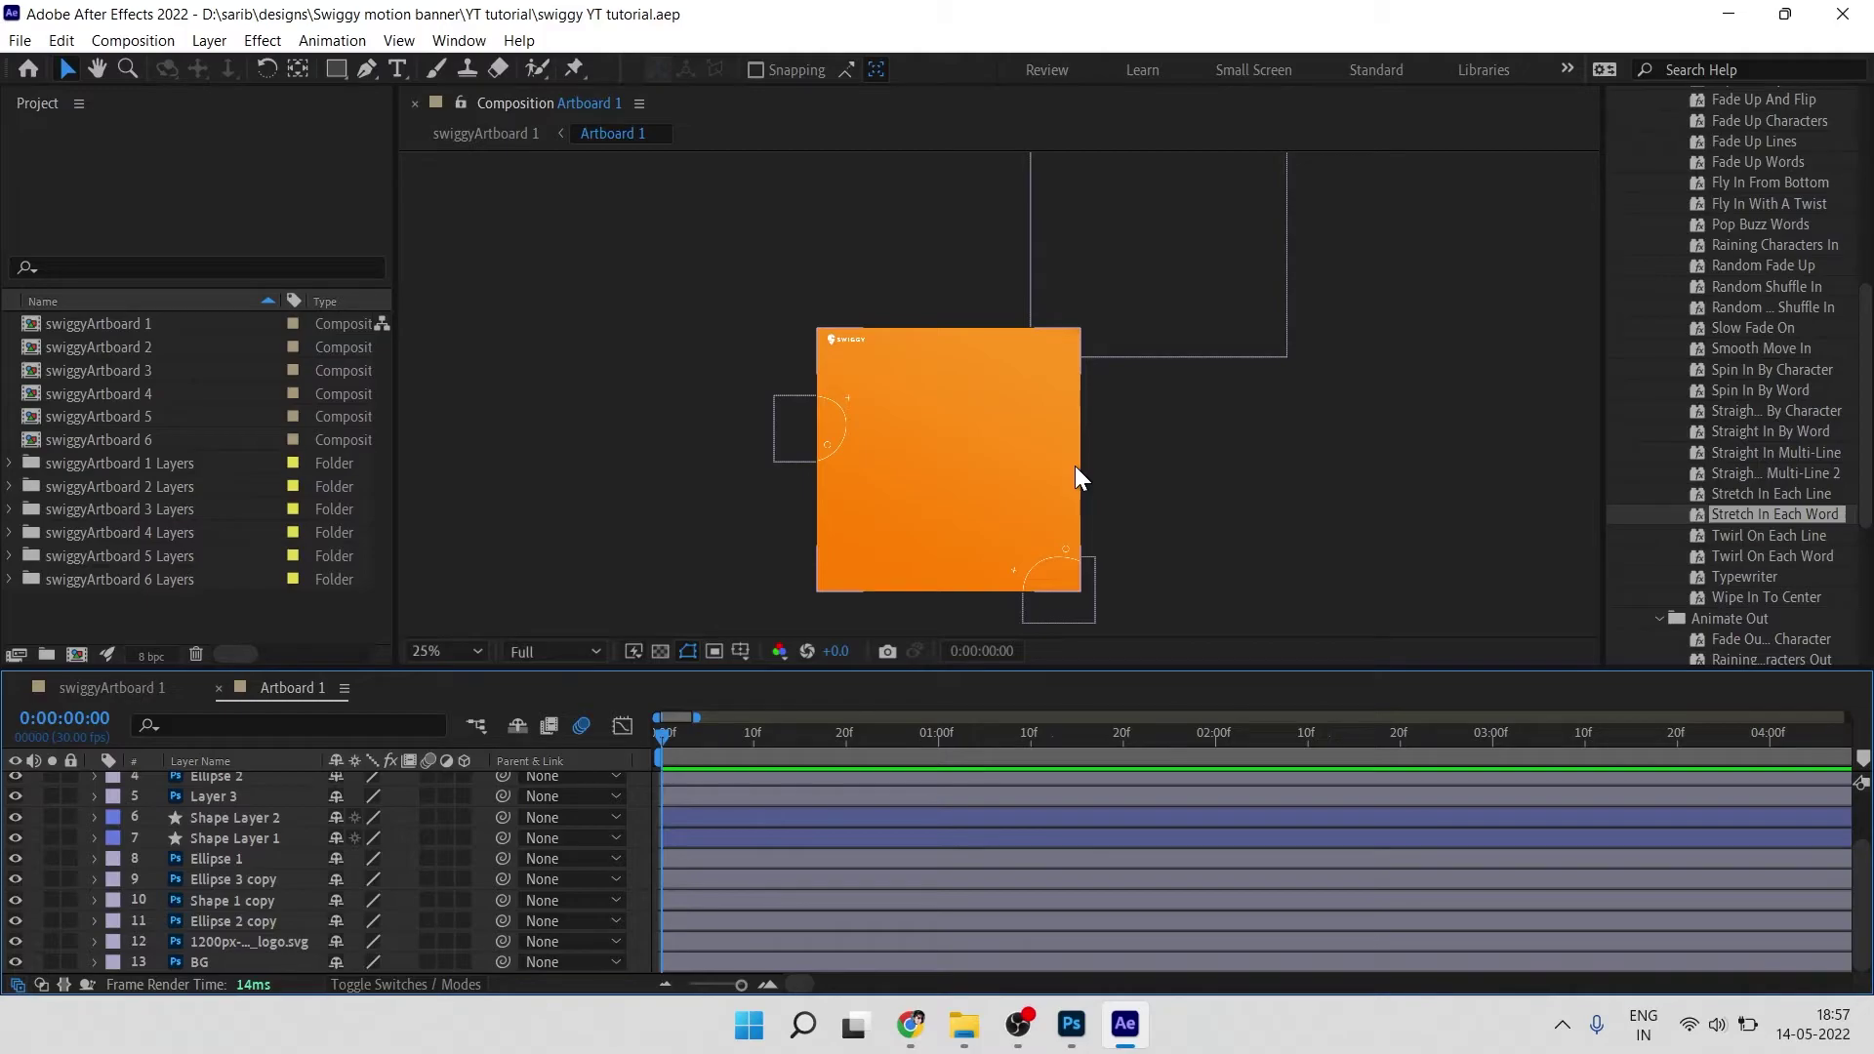
Step: Open the swiggyArtboard 2 composition and its nested Artboard 2 composition for editing
{"action": "left_click", "coordinate": [137, 348]}
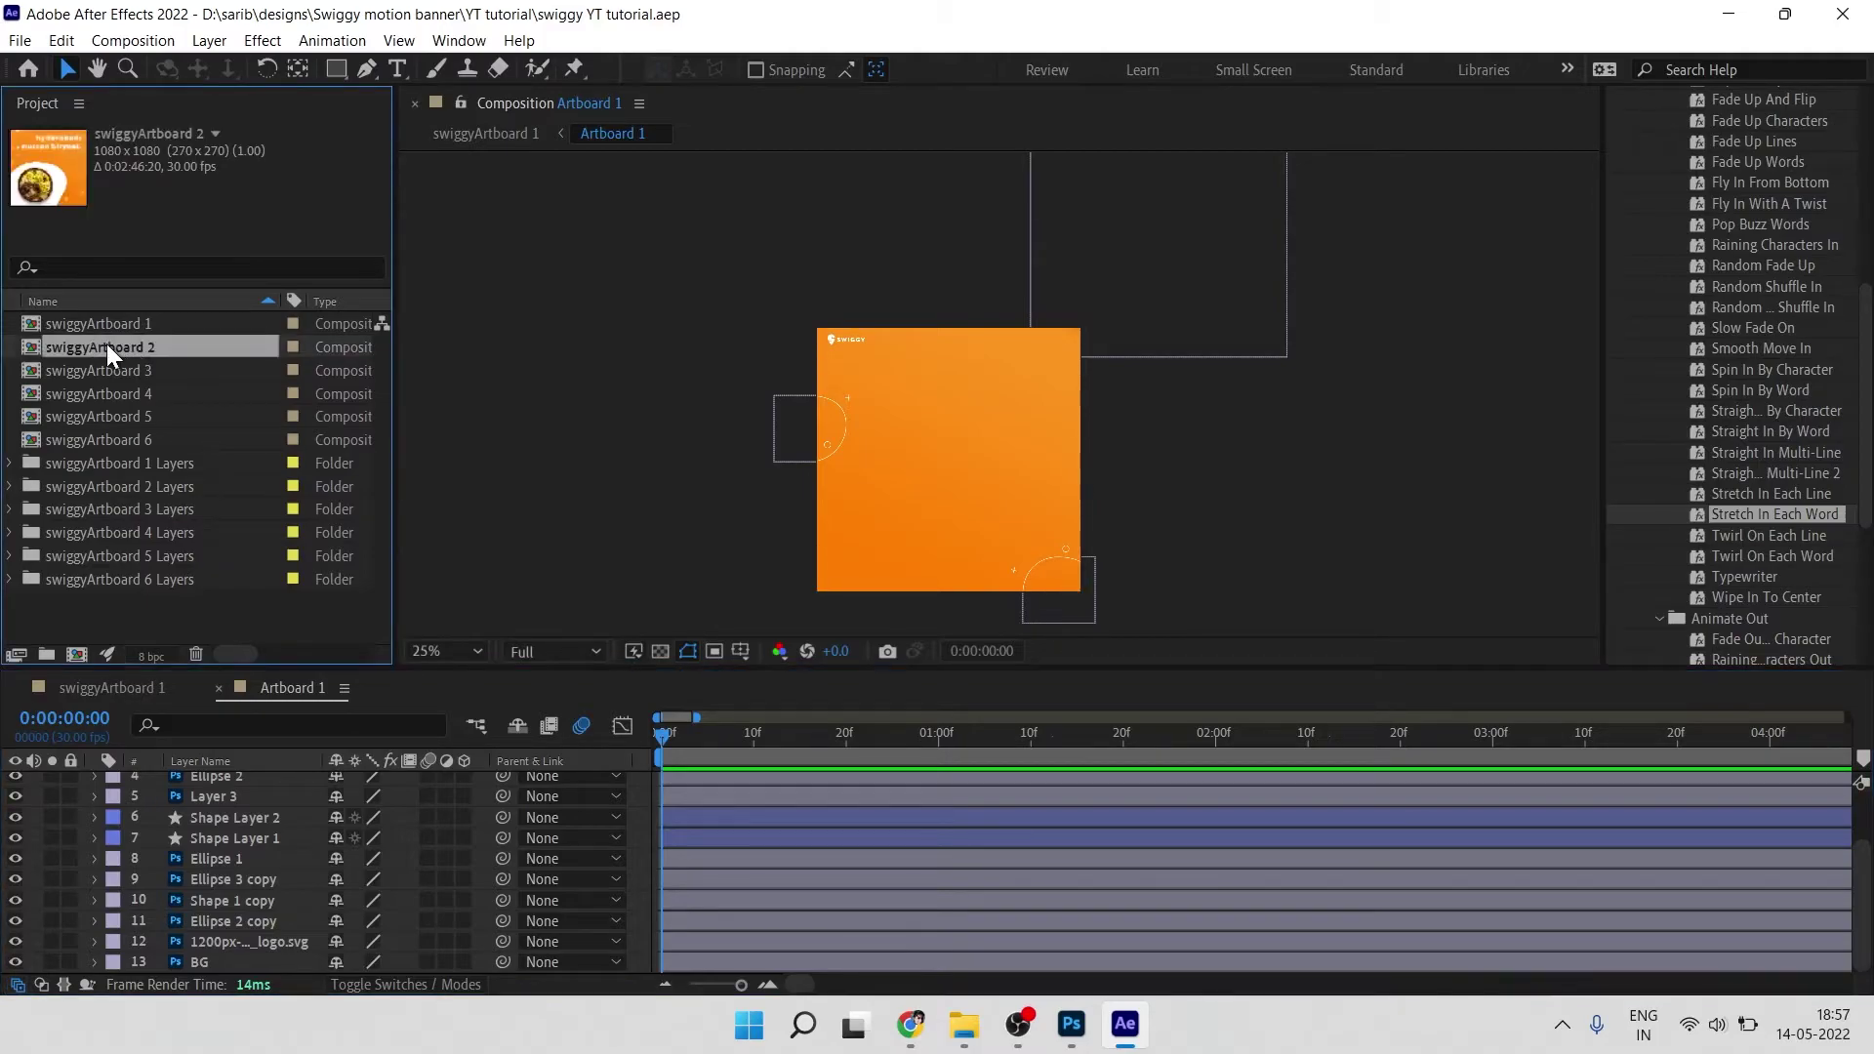
{"action": "double_click", "coordinate": [137, 348]}
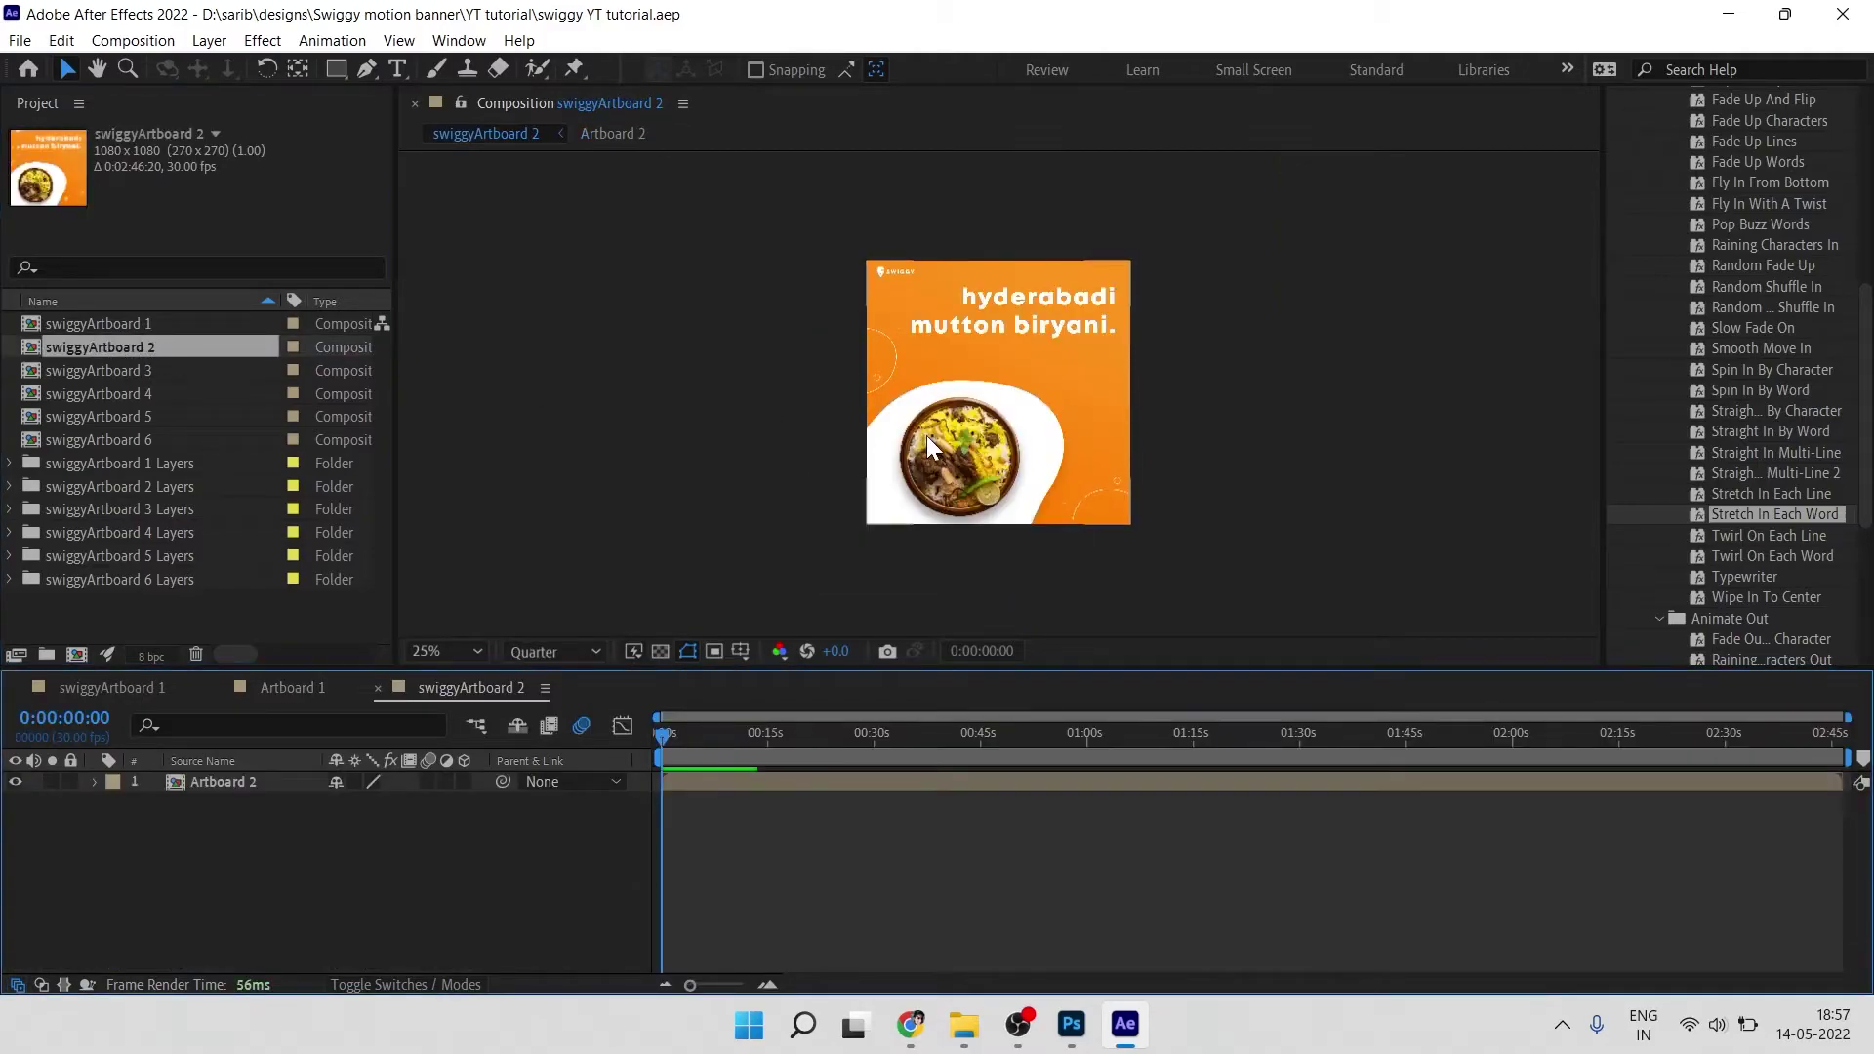
{"action": "scroll", "coordinate": [923, 436], "scroll_direction": "up", "scroll_amount": 2}
{"action": "left_click", "coordinate": [869, 312]}
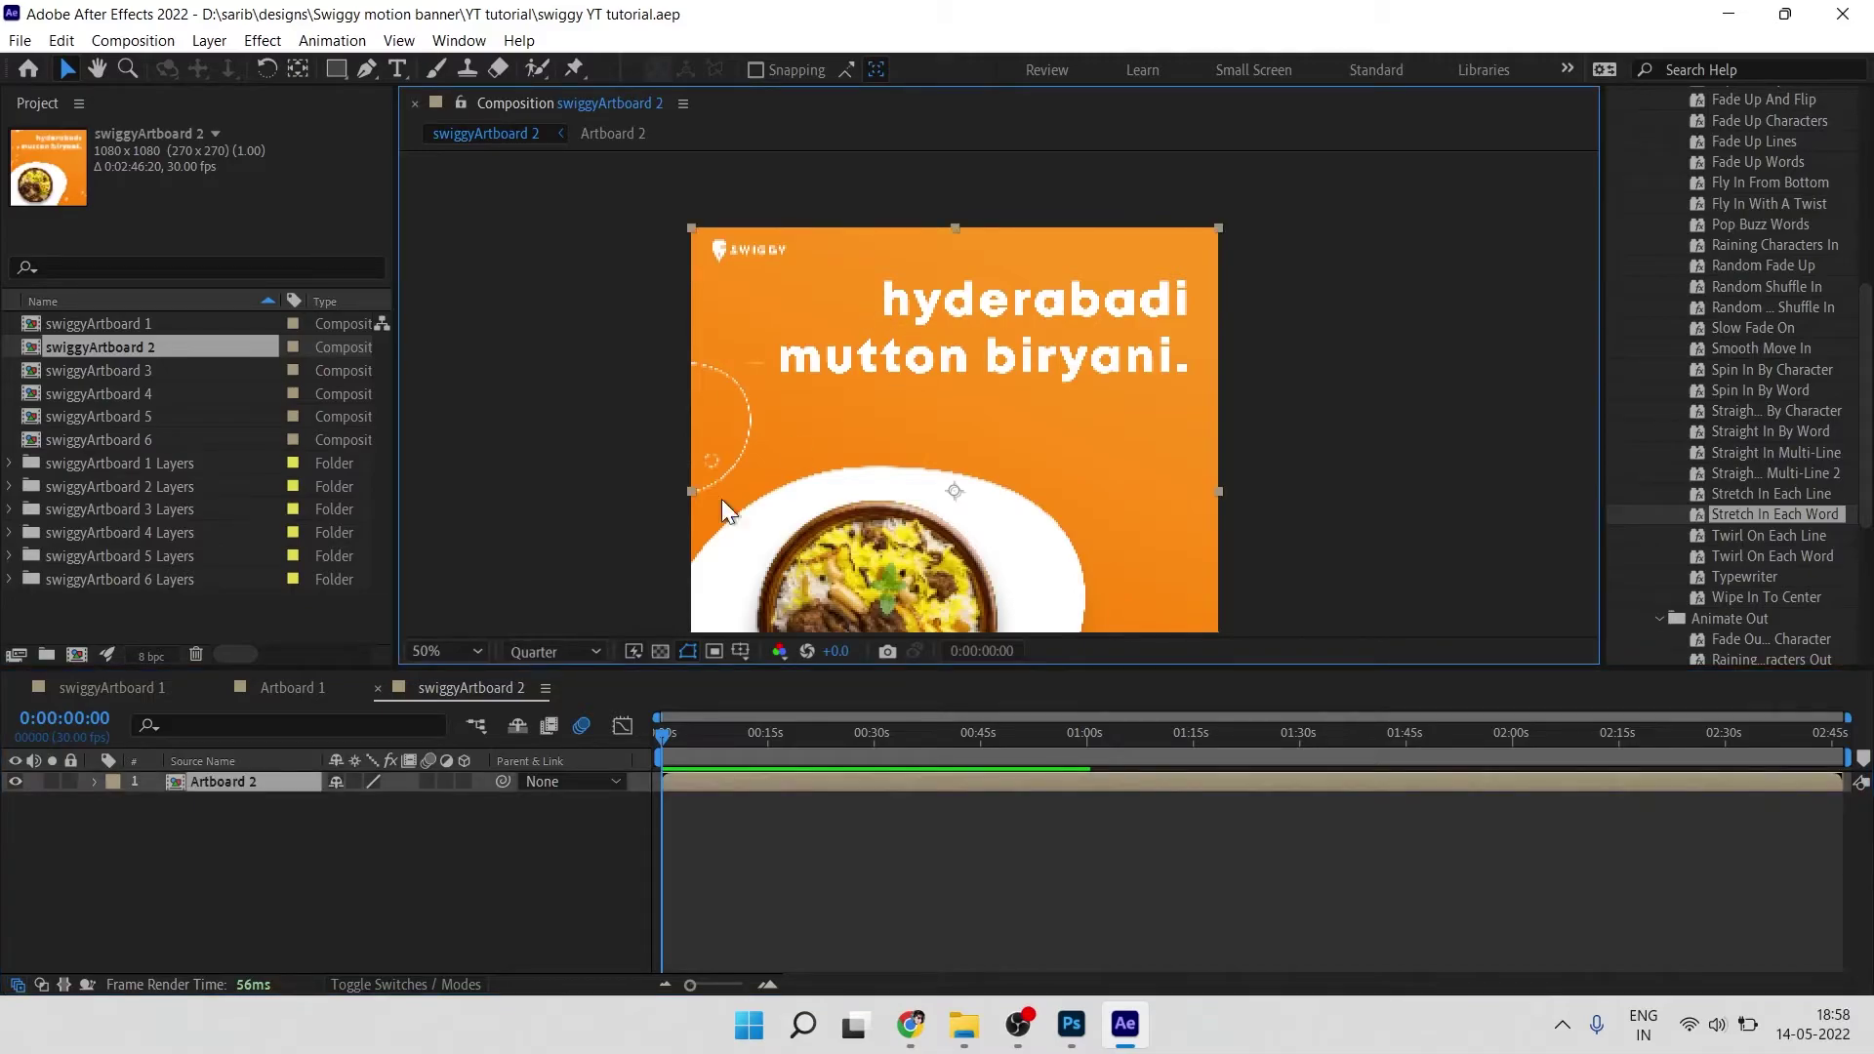
{"action": "left_click", "coordinate": [414, 841]}
{"action": "double_click", "coordinate": [244, 779]}
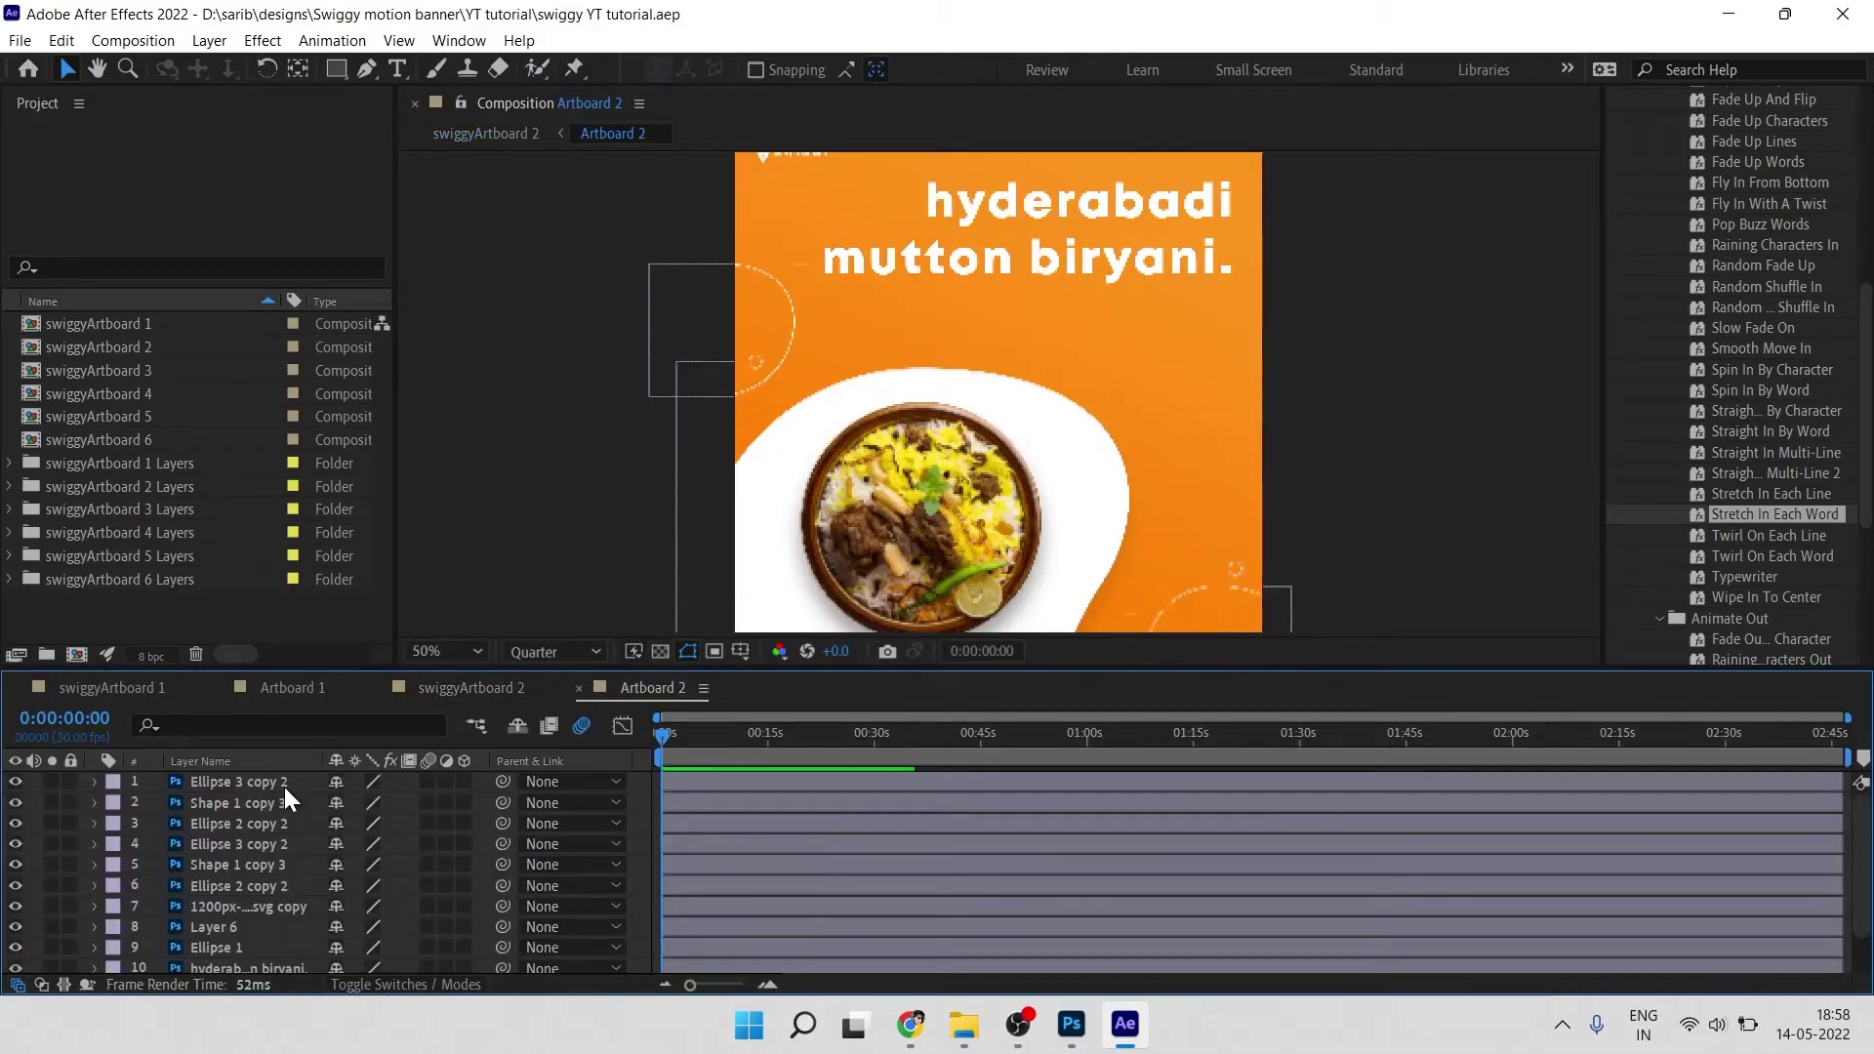
Step: Copy the "hyderabadi mutton biryani." headline text from Artboard 2 of swiggy.psd in Photoshop and return to After Effects
{"action": "left_click", "coordinate": [1056, 209]}
{"action": "left_click_drag", "start_coordinate": [1019, 263], "coordinate": [949, 337]}
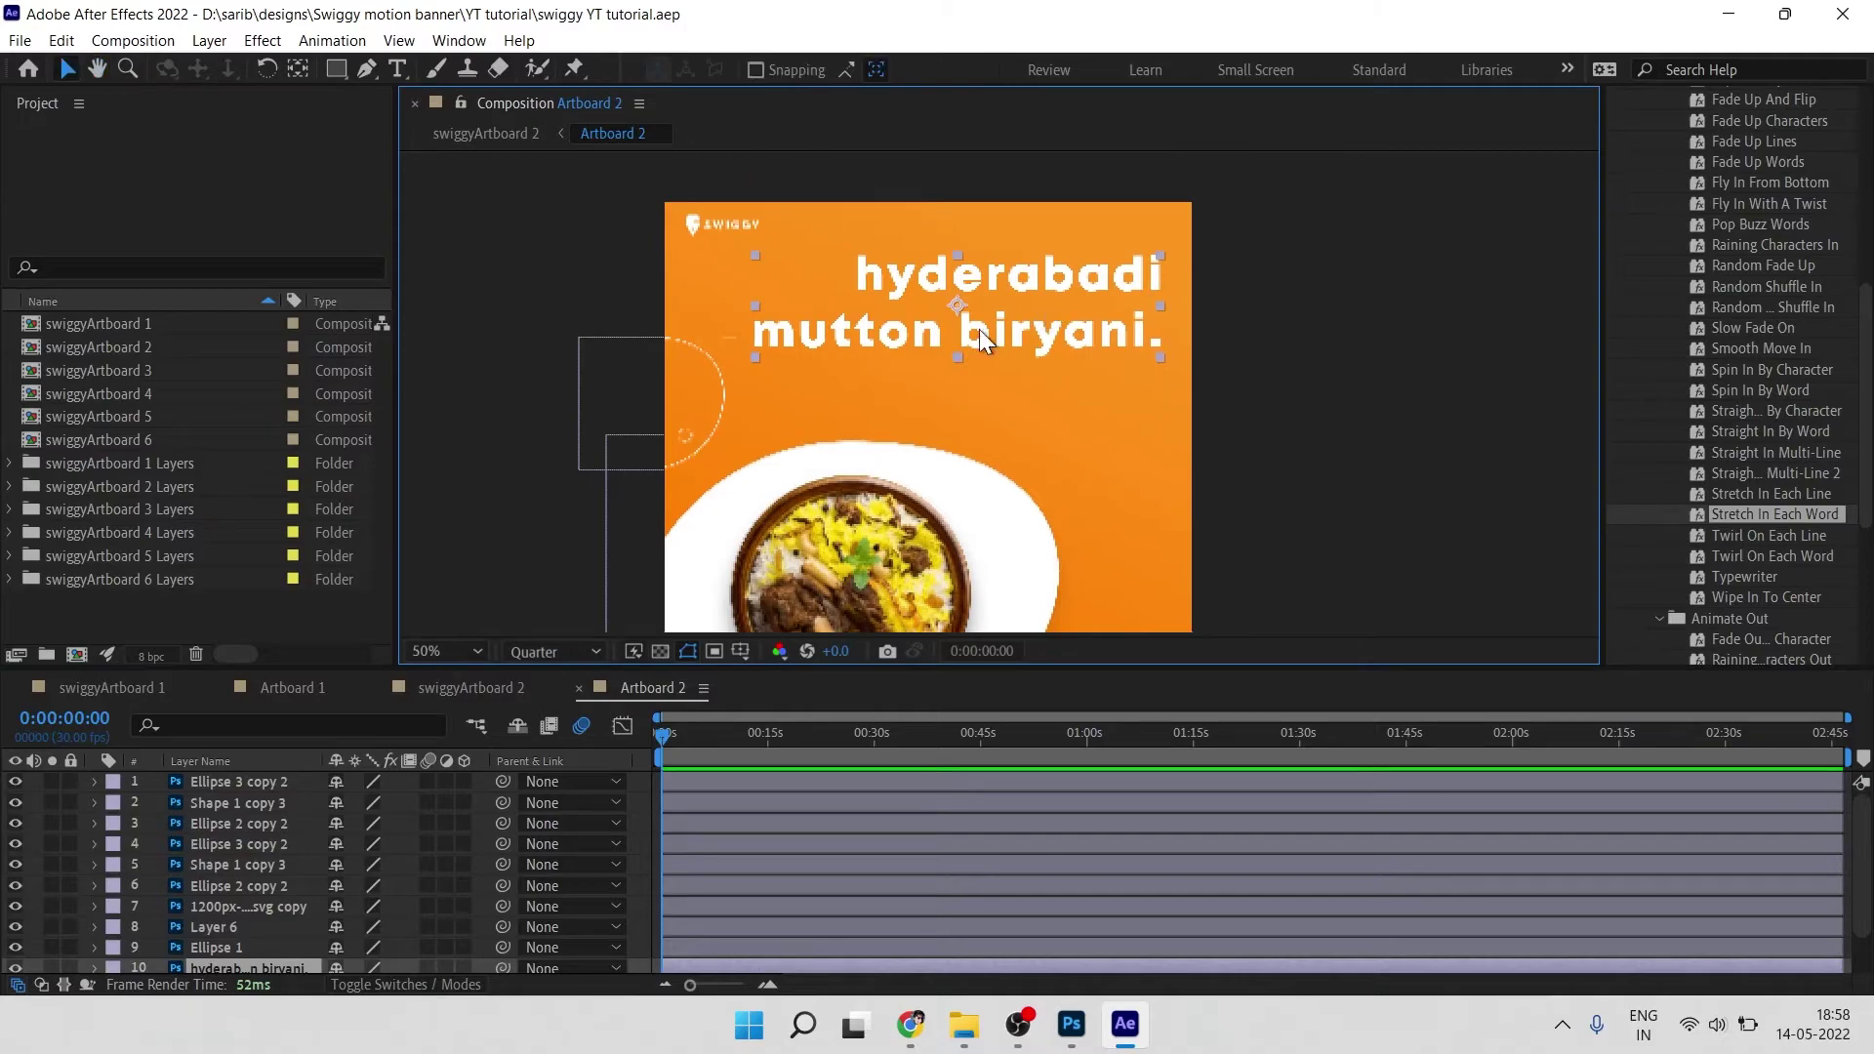
{"action": "scroll", "coordinate": [292, 869], "scroll_direction": "down", "scroll_amount": 2}
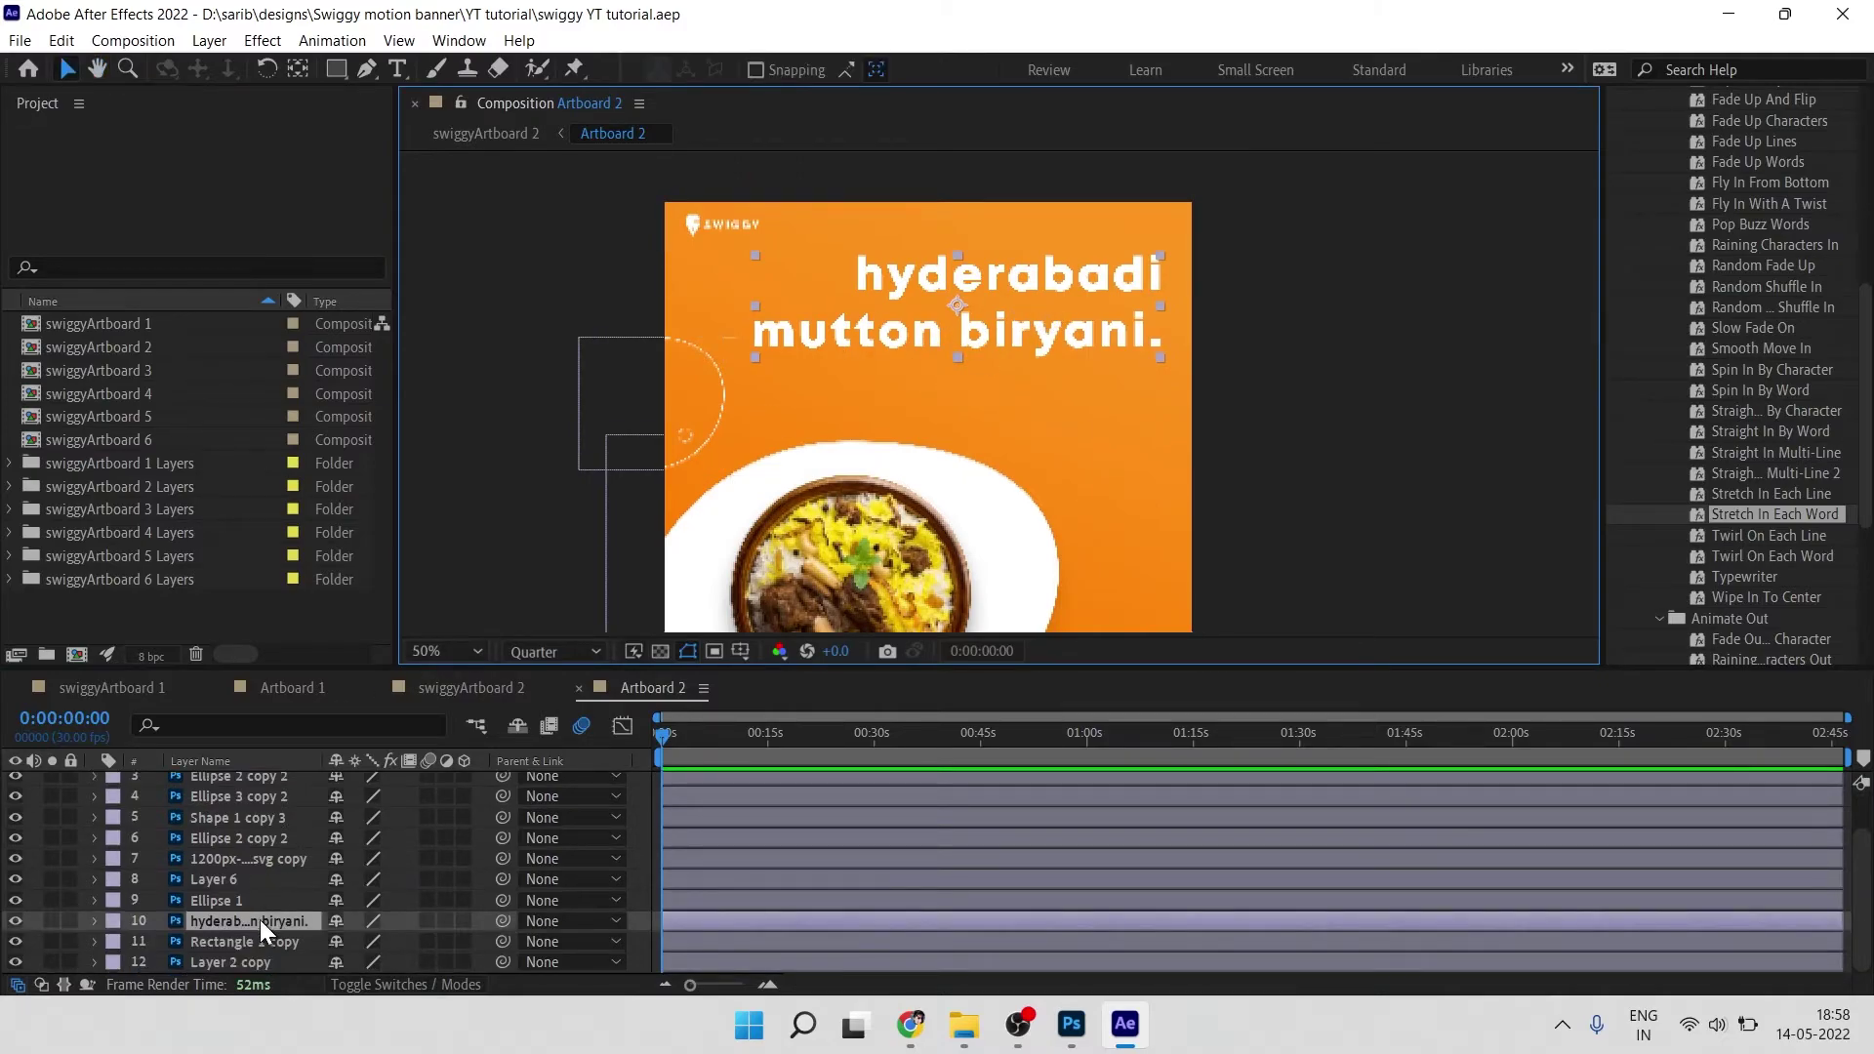
{"action": "left_click", "coordinate": [1072, 1023]}
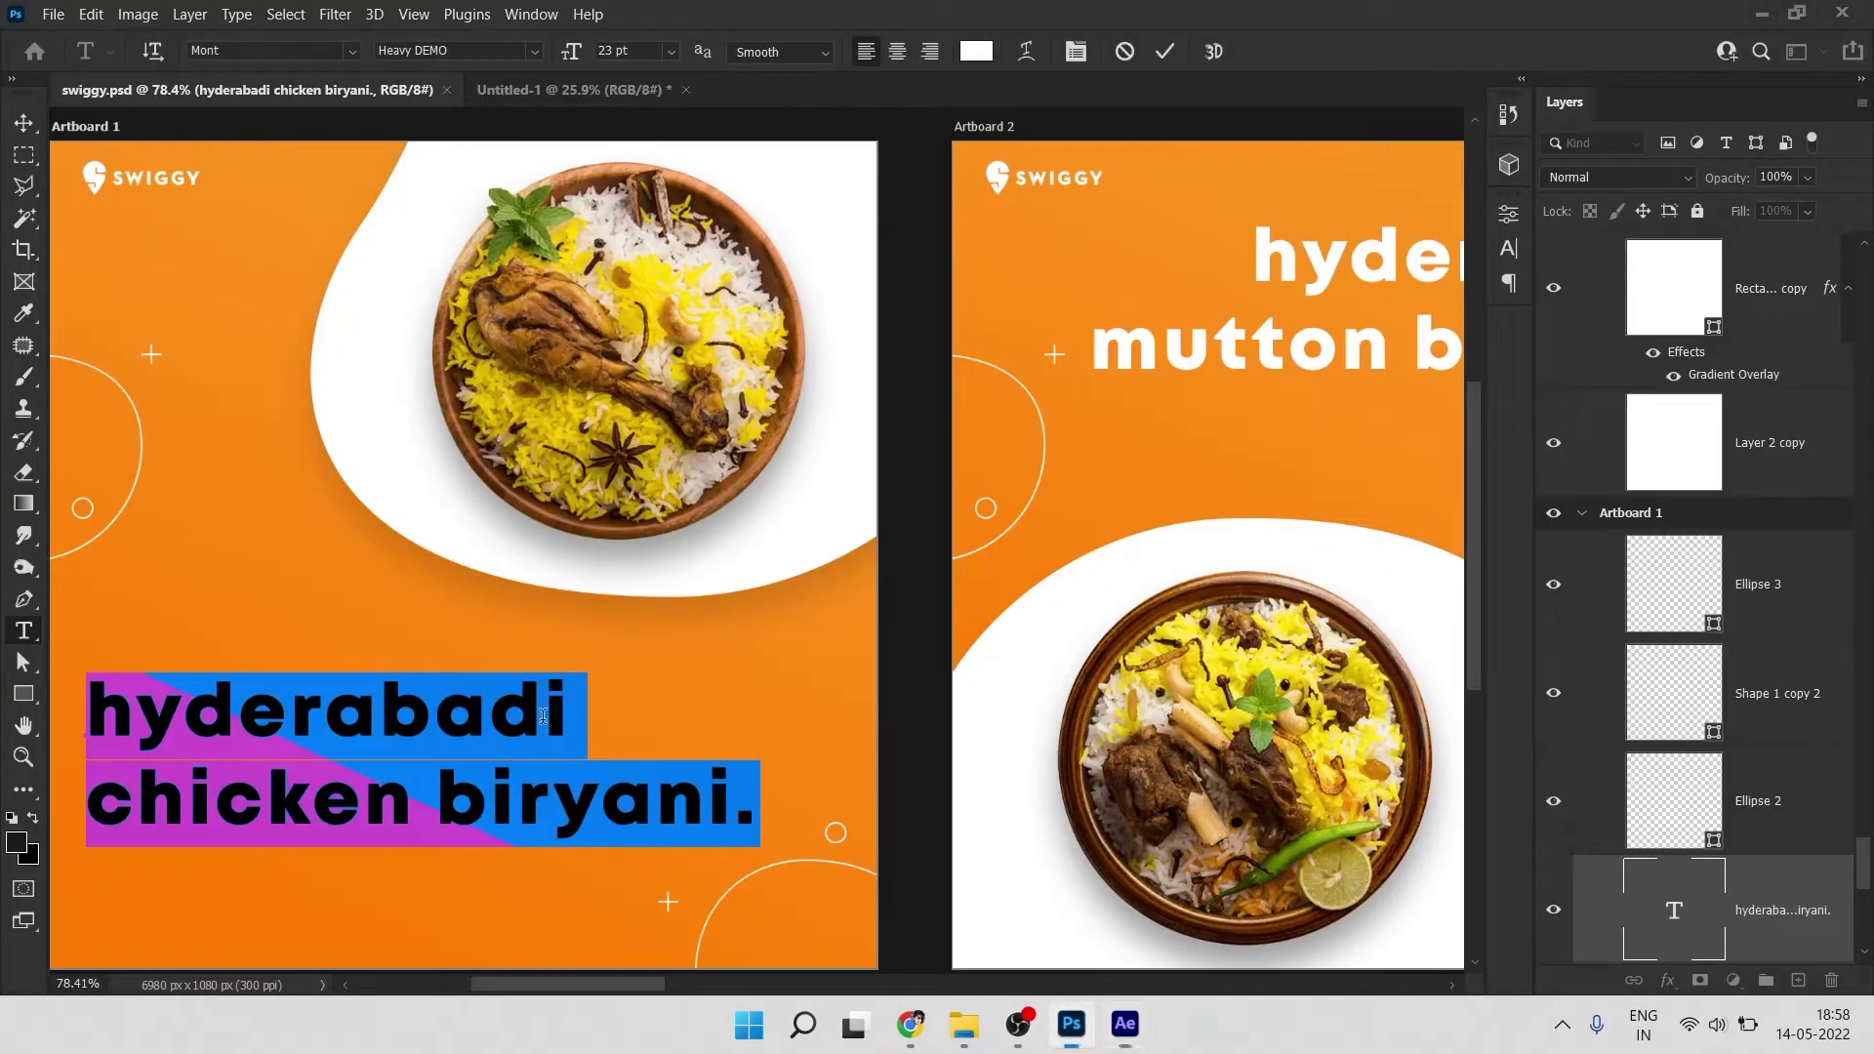
{"action": "left_click", "coordinate": [1305, 312]}
{"action": "key", "text": "v"}
{"action": "double_click", "coordinate": [1285, 270]}
{"action": "key", "text": "ctrl+c"}
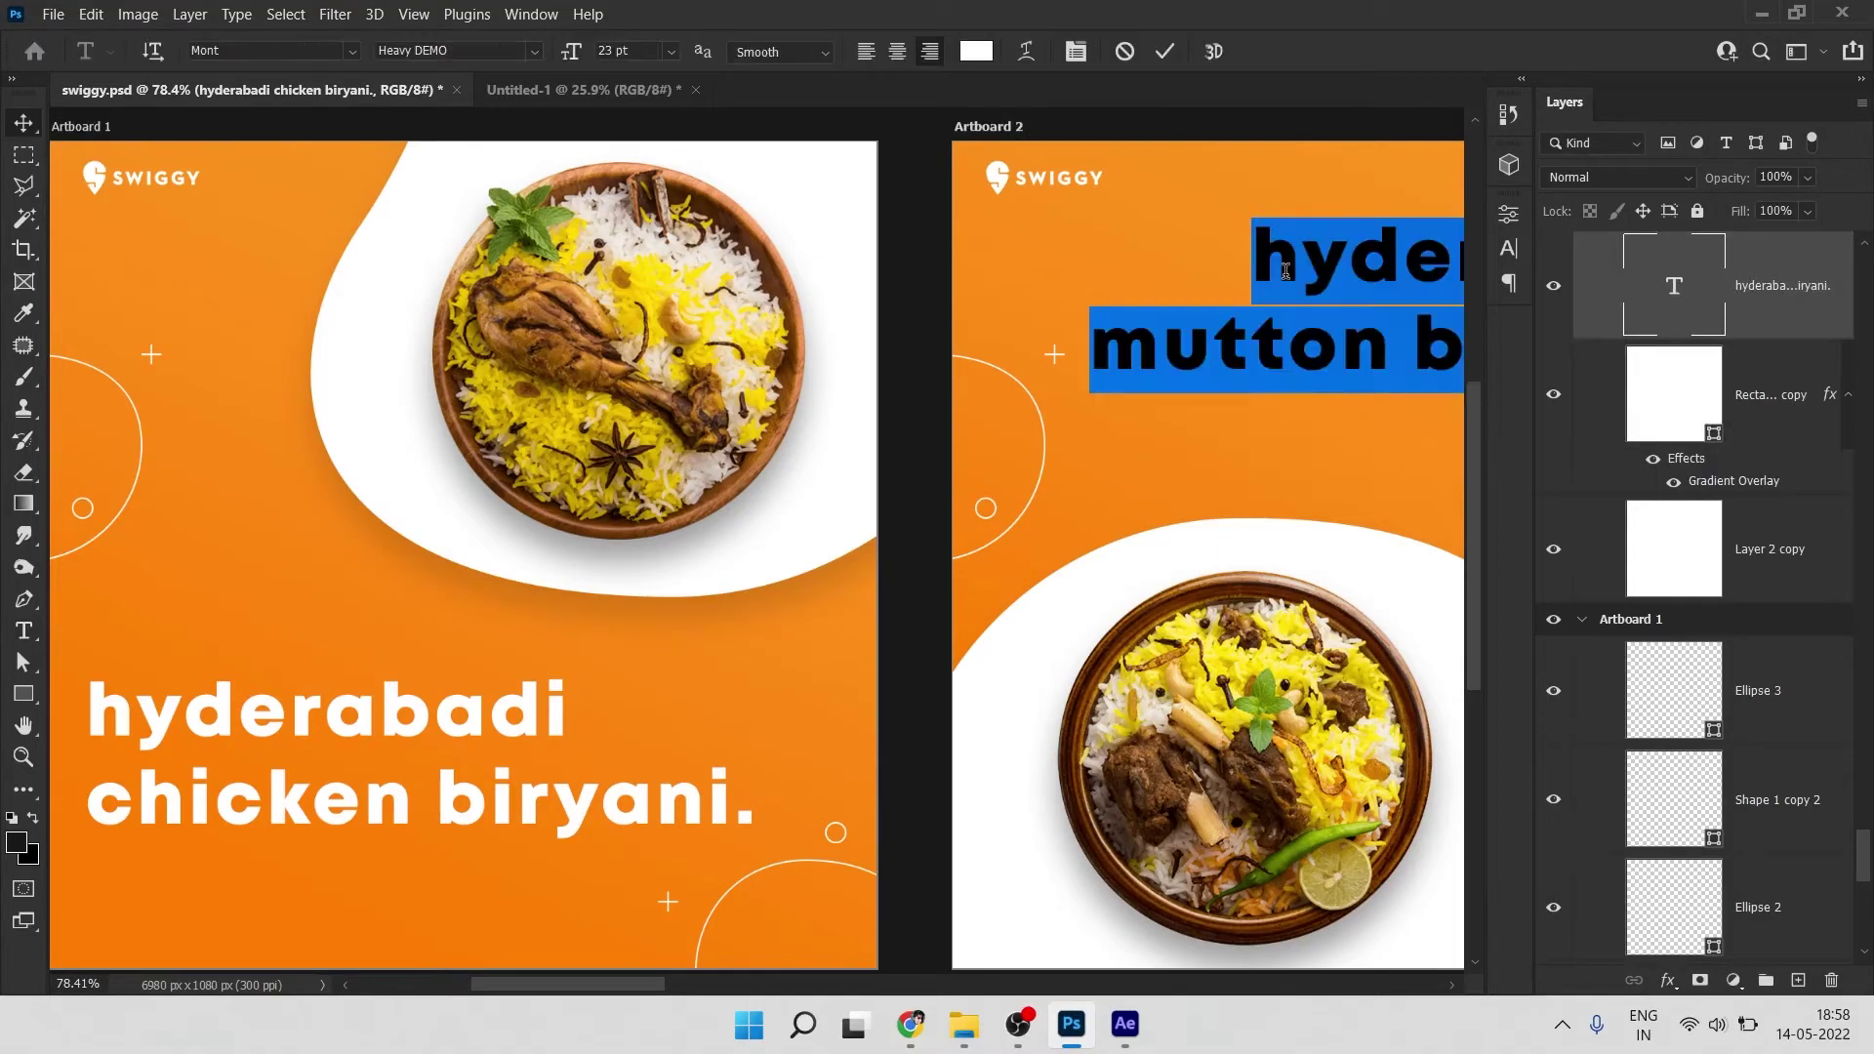
{"action": "key", "text": "alt+Tab"}
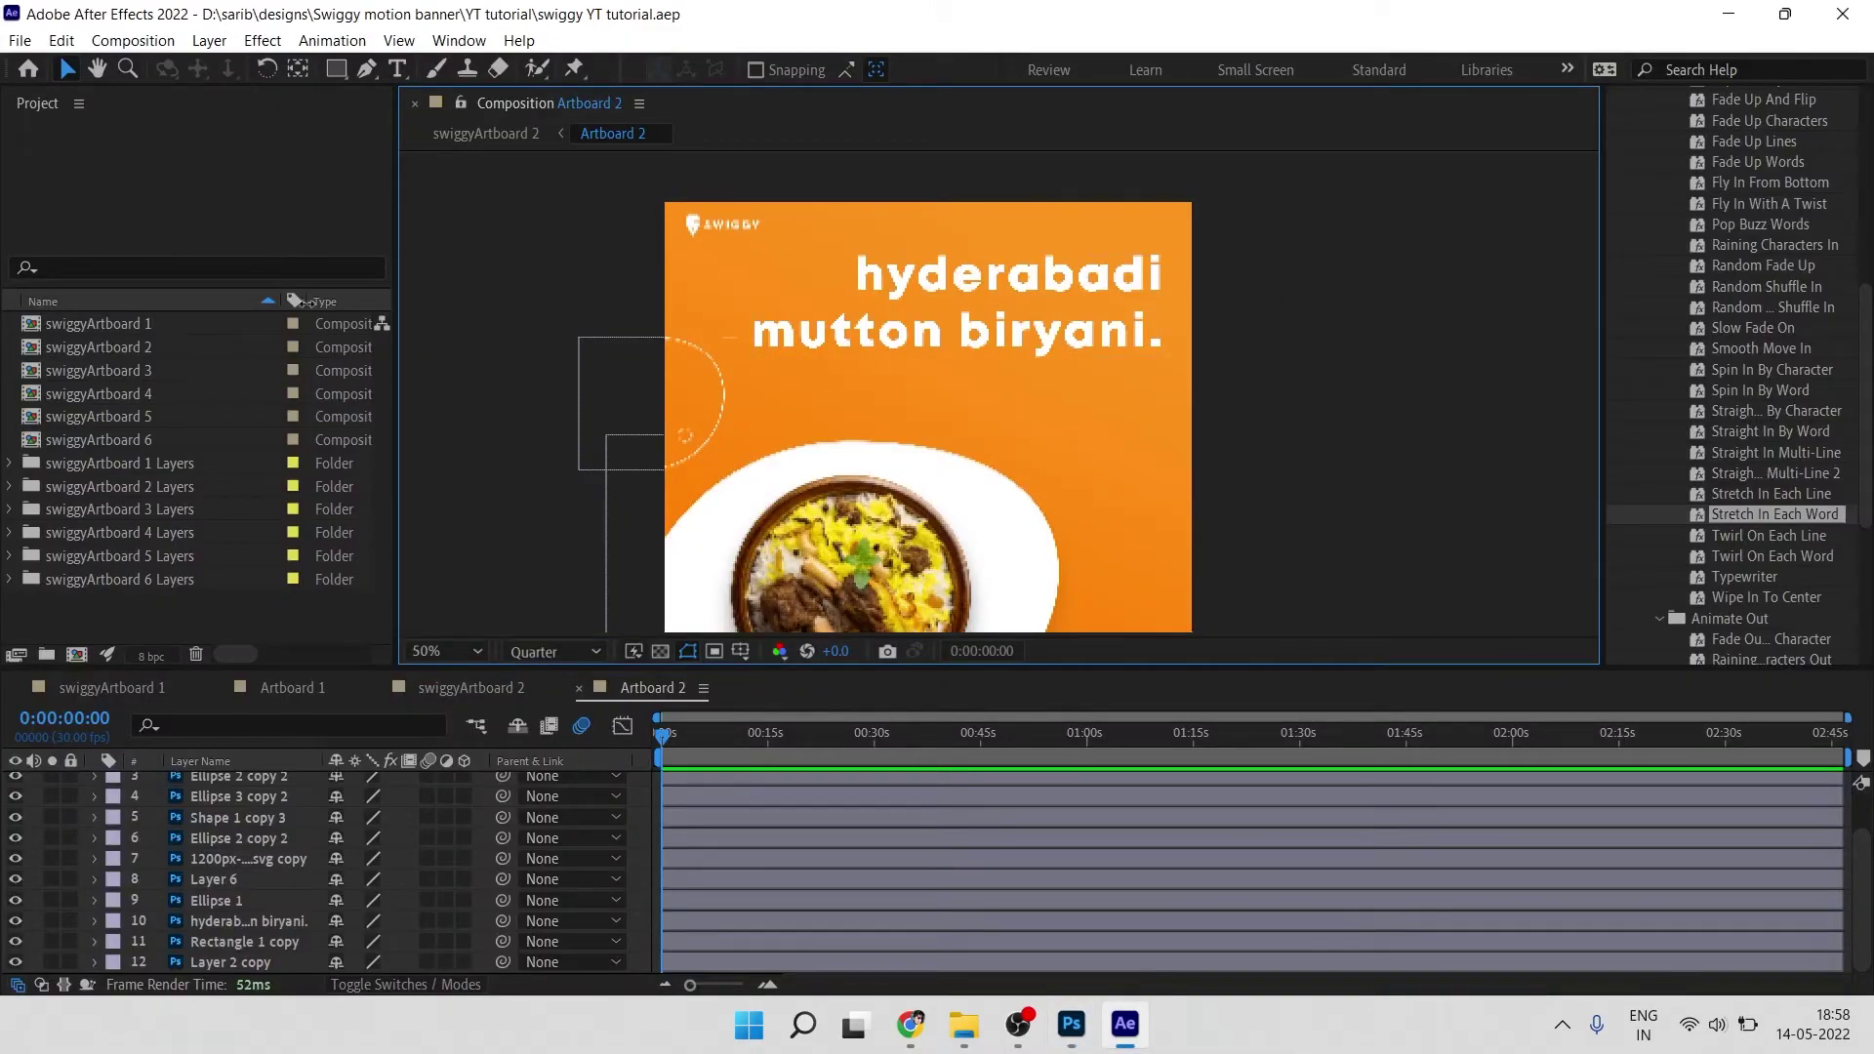
Step: Paste the "hyderabadi mutton biryani." headline as a new text layer in Artboard 2 and move it towards the original headline
{"action": "left_click", "coordinate": [402, 69]}
{"action": "left_click", "coordinate": [877, 451]}
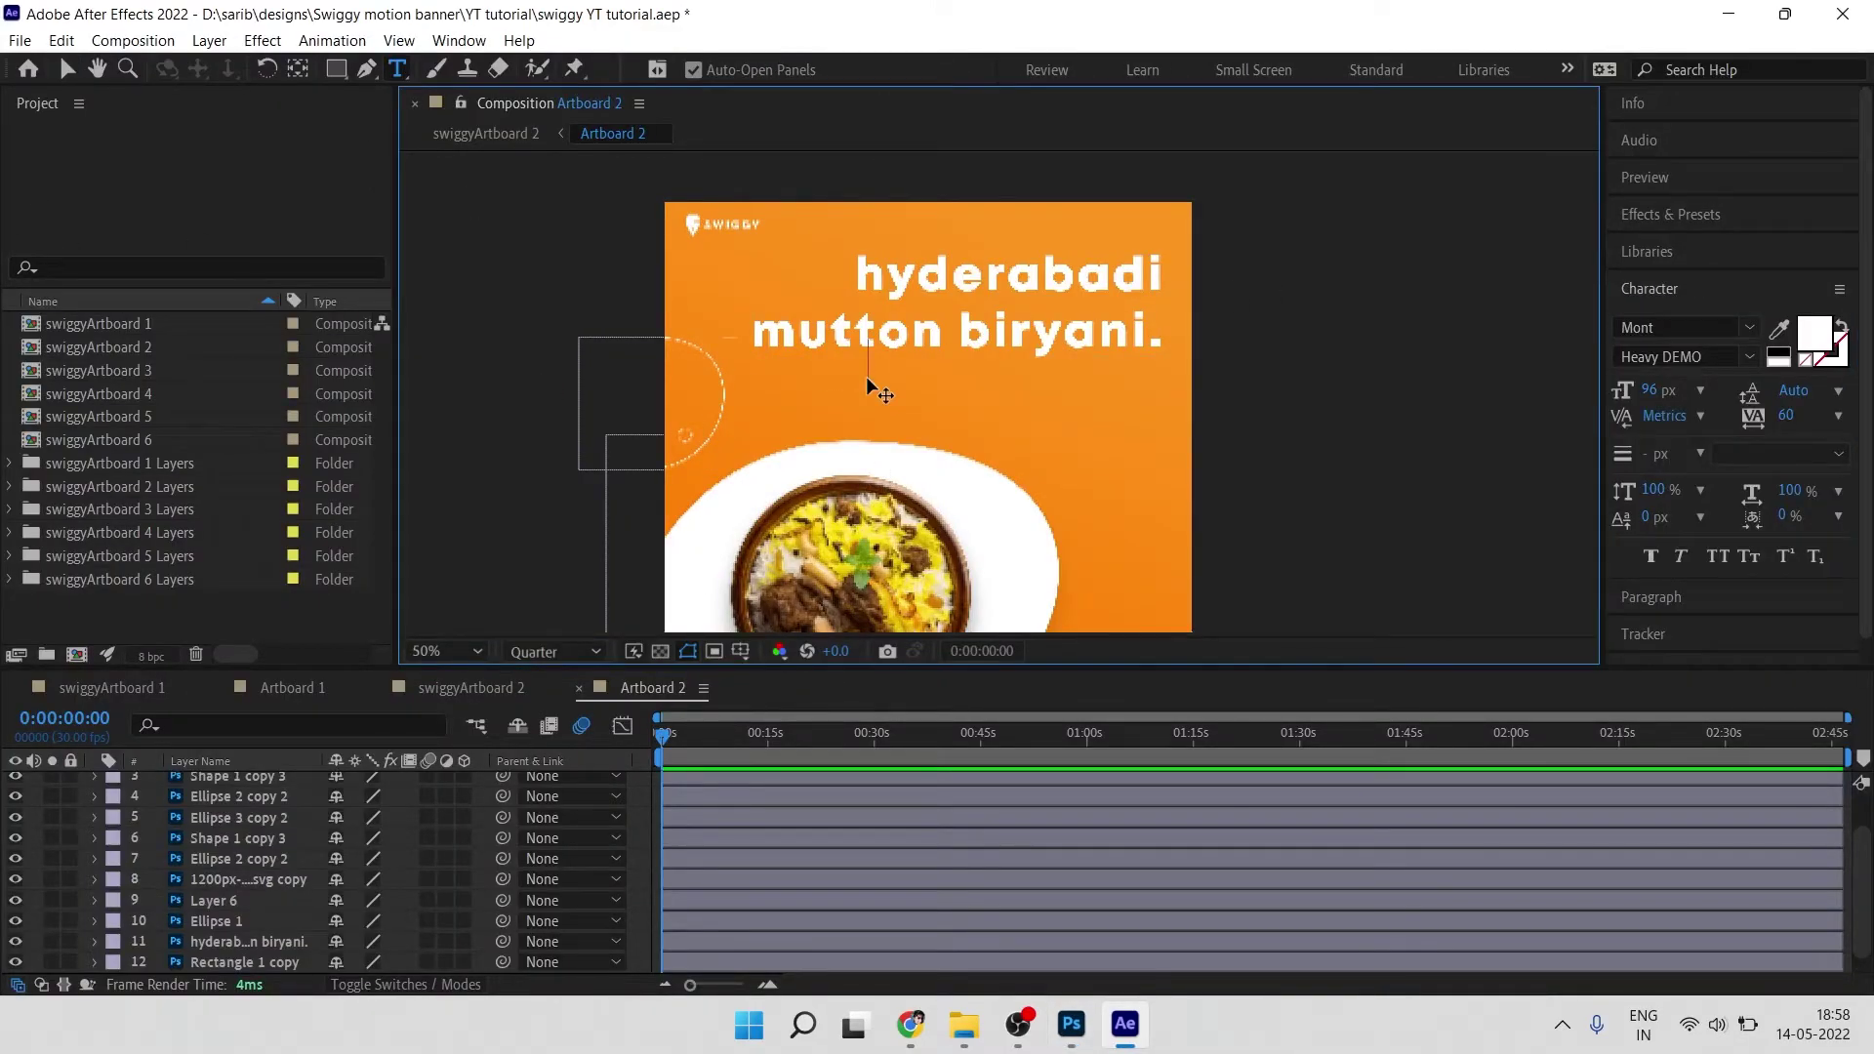
{"action": "key", "text": "ctrl+v"}
{"action": "left_click", "coordinate": [67, 68]}
{"action": "left_click_drag", "start_coordinate": [812, 389], "coordinate": [1112, 381]}
Step: Set the new headline's font size to 96 px and align it exactly over the original headline
{"action": "left_click", "coordinate": [1671, 389]}
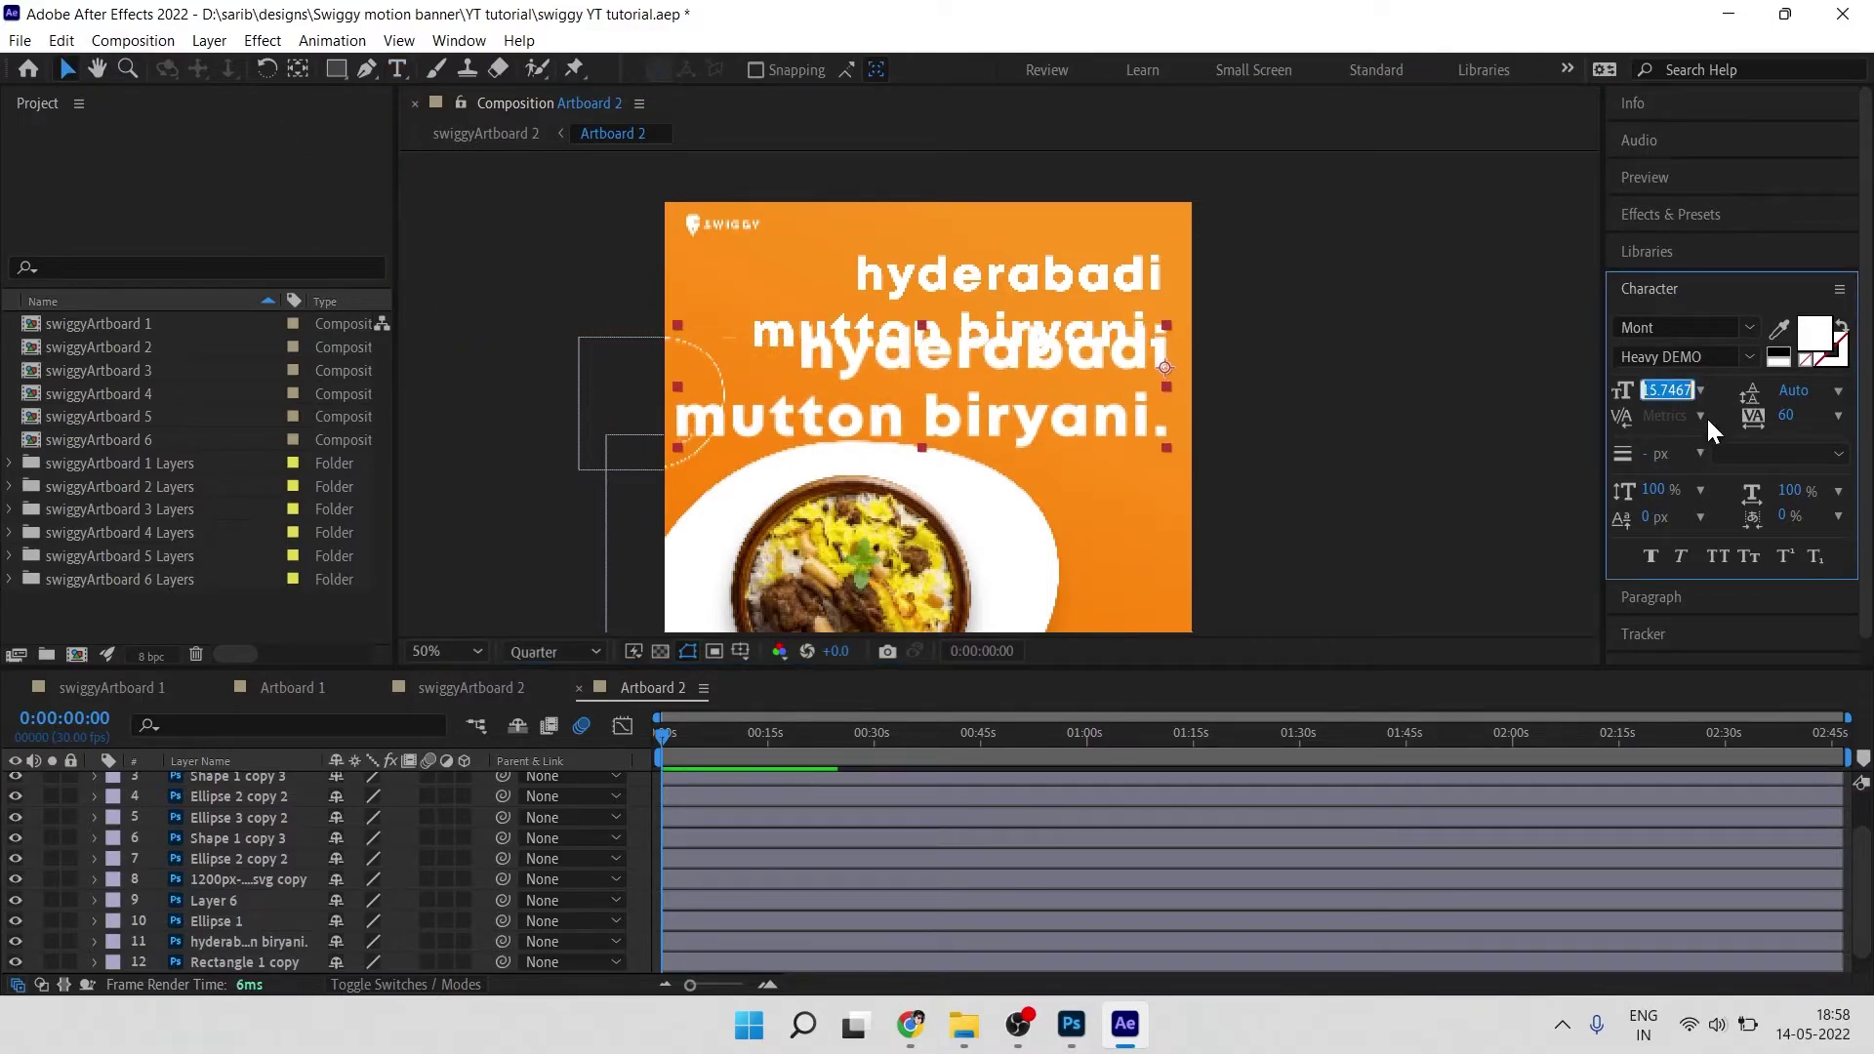
{"action": "type", "text": "96"}
{"action": "key", "text": "Return"}
{"action": "scroll", "coordinate": [1084, 331], "scroll_direction": "up", "scroll_amount": 2}
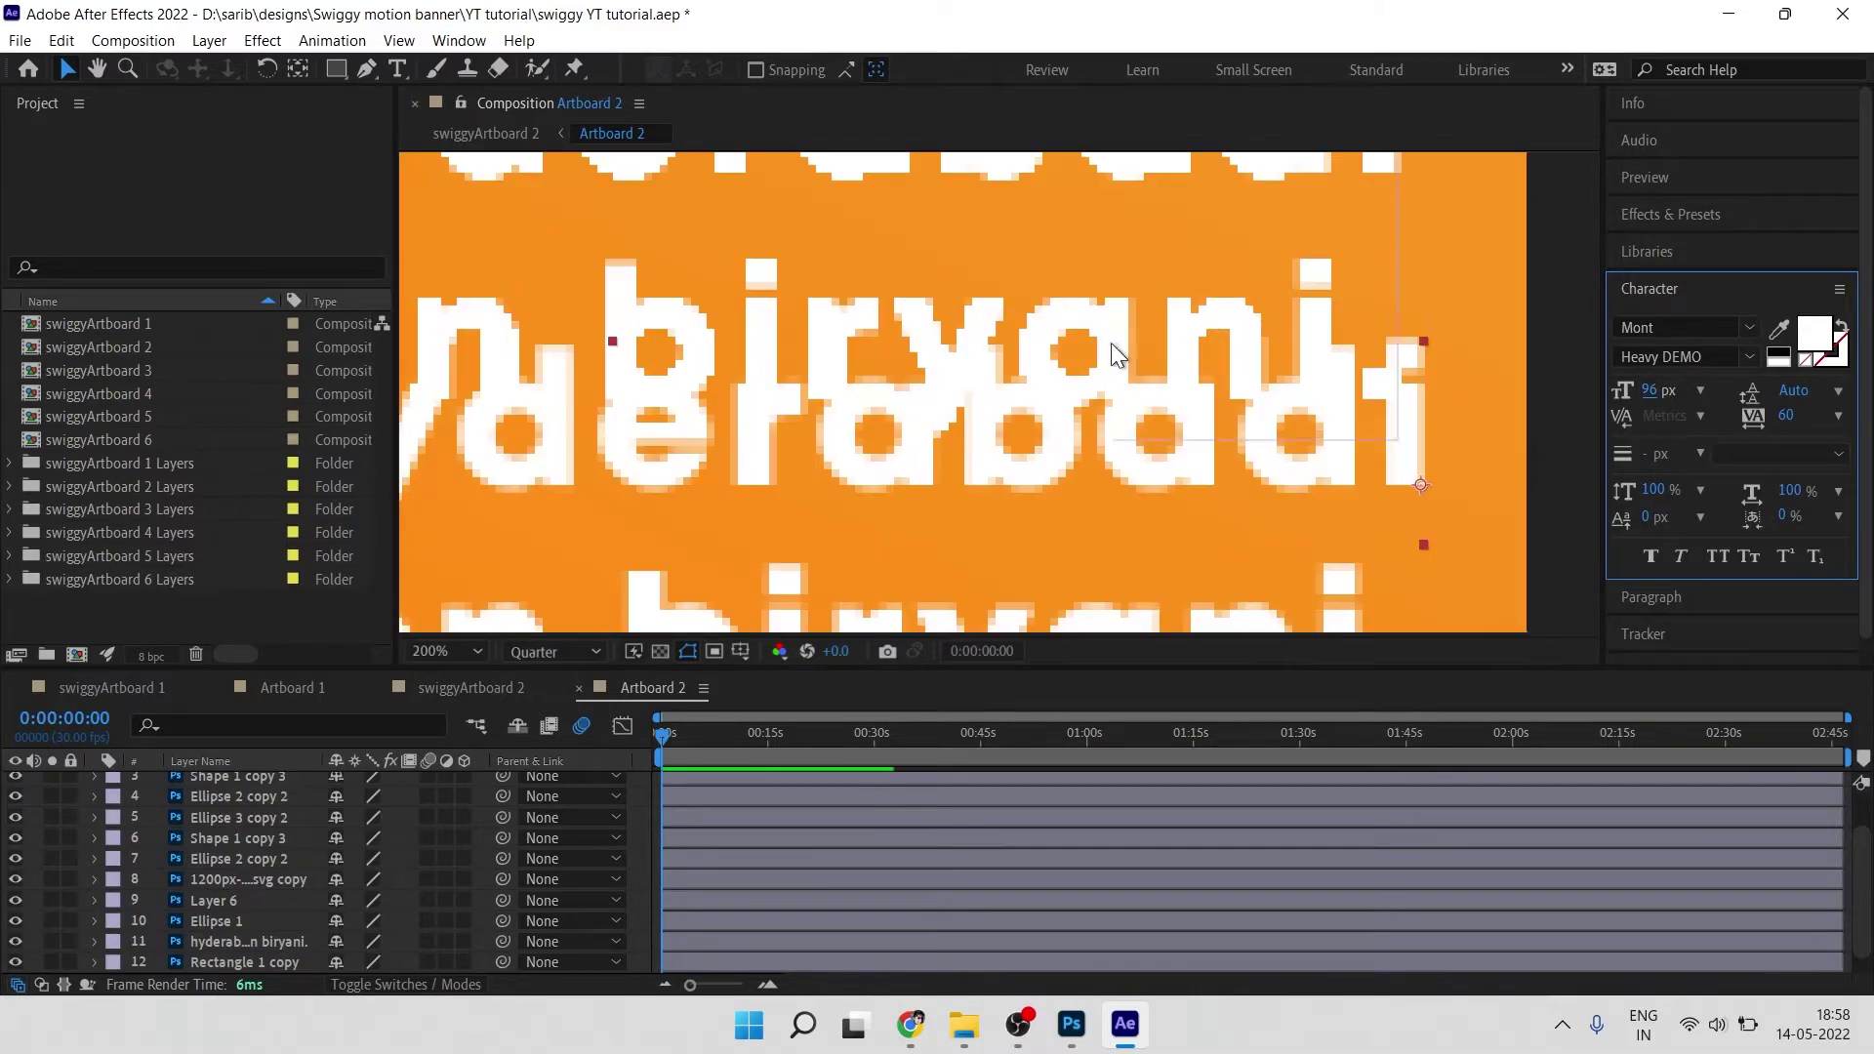
{"action": "scroll", "coordinate": [1006, 382], "scroll_direction": "down", "scroll_amount": 1}
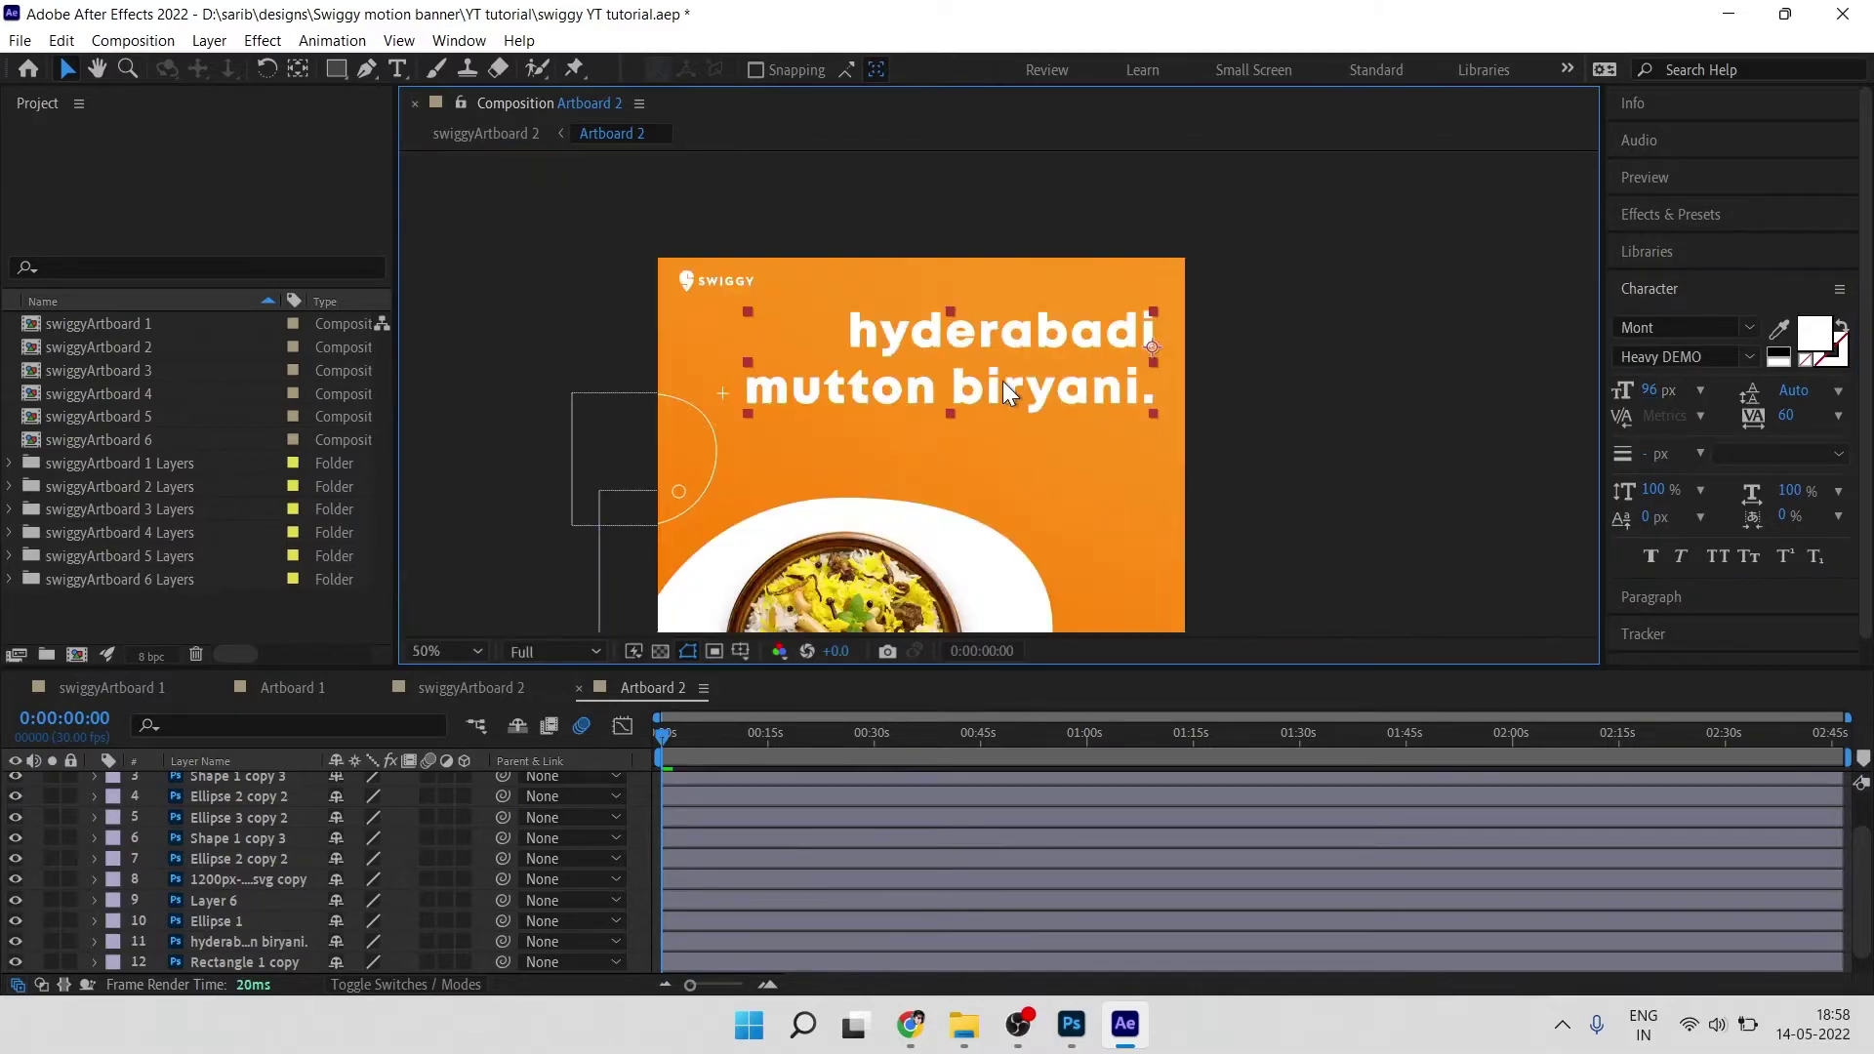
{"action": "scroll", "coordinate": [231, 859], "scroll_direction": "up", "scroll_amount": 2}
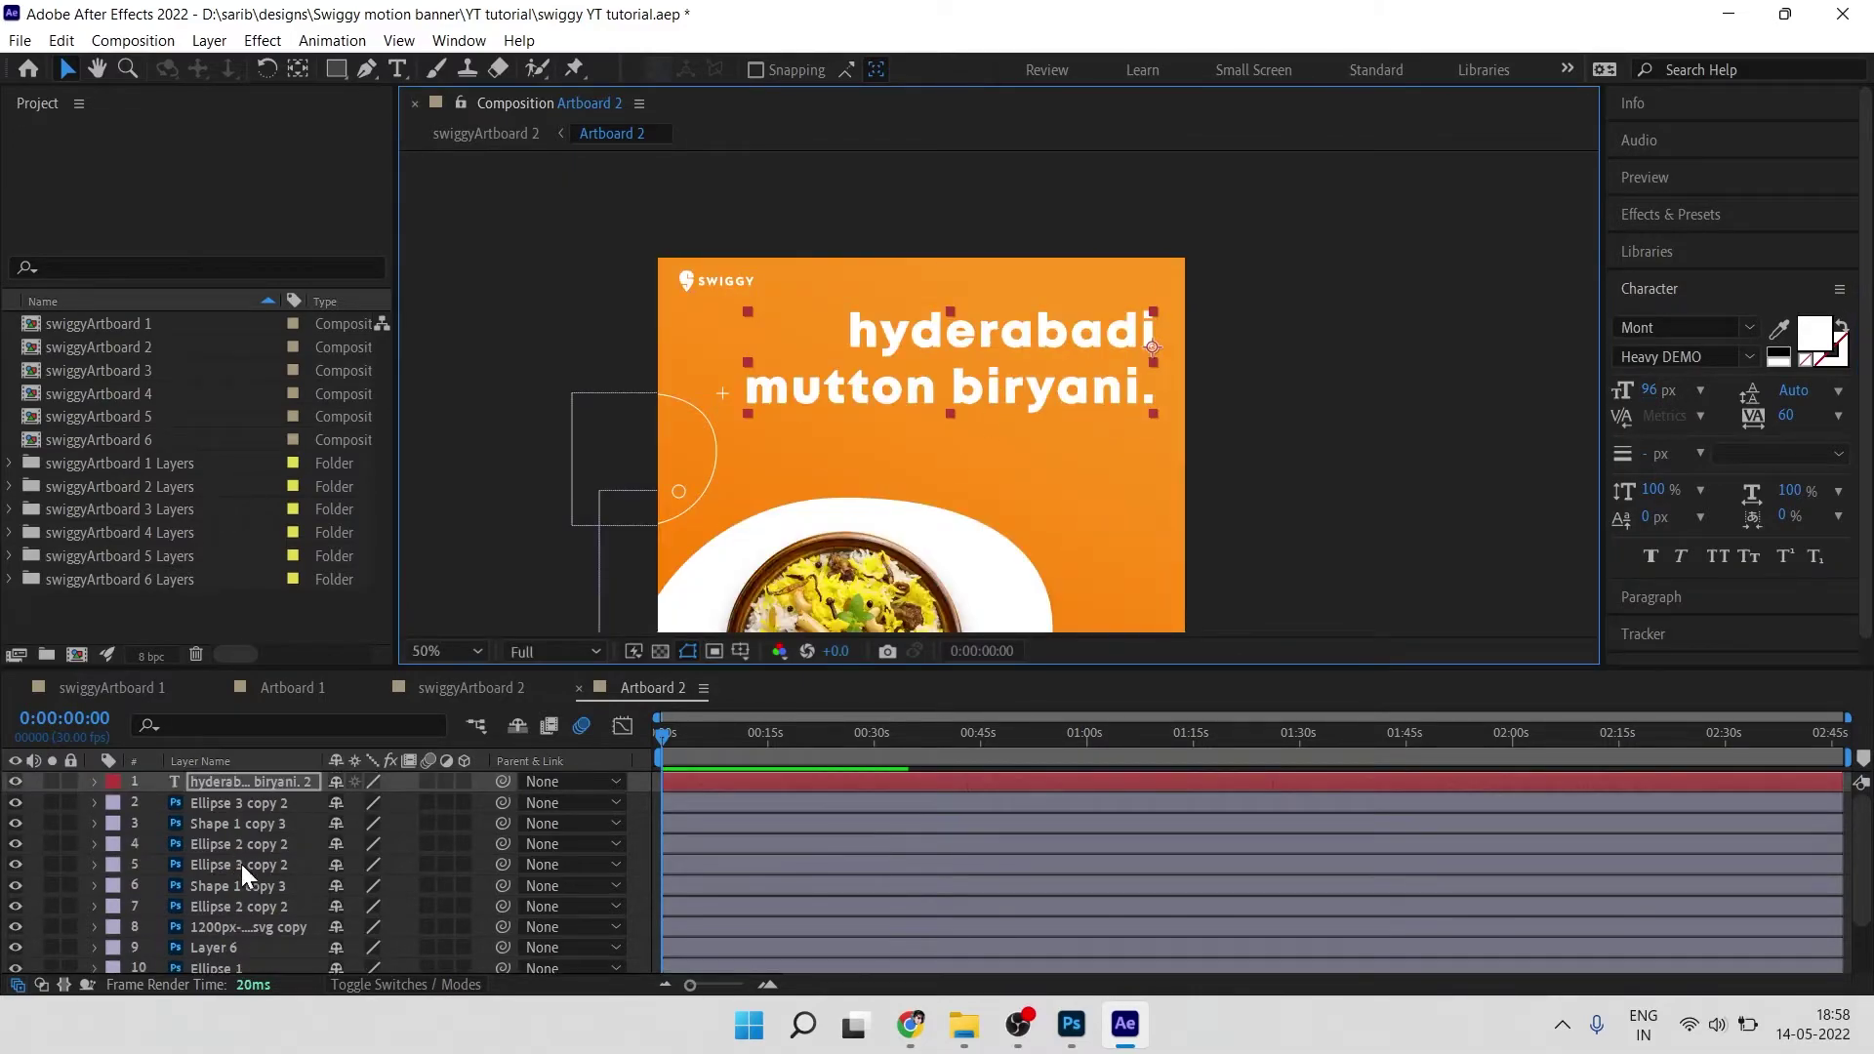
Step: Delete the original Photoshop headline layer of Artboard 2, keeping the new editable text layer
{"action": "left_click", "coordinate": [267, 929]}
{"action": "scroll", "coordinate": [216, 840], "scroll_direction": "down", "scroll_amount": 2}
{"action": "left_click", "coordinate": [257, 916]}
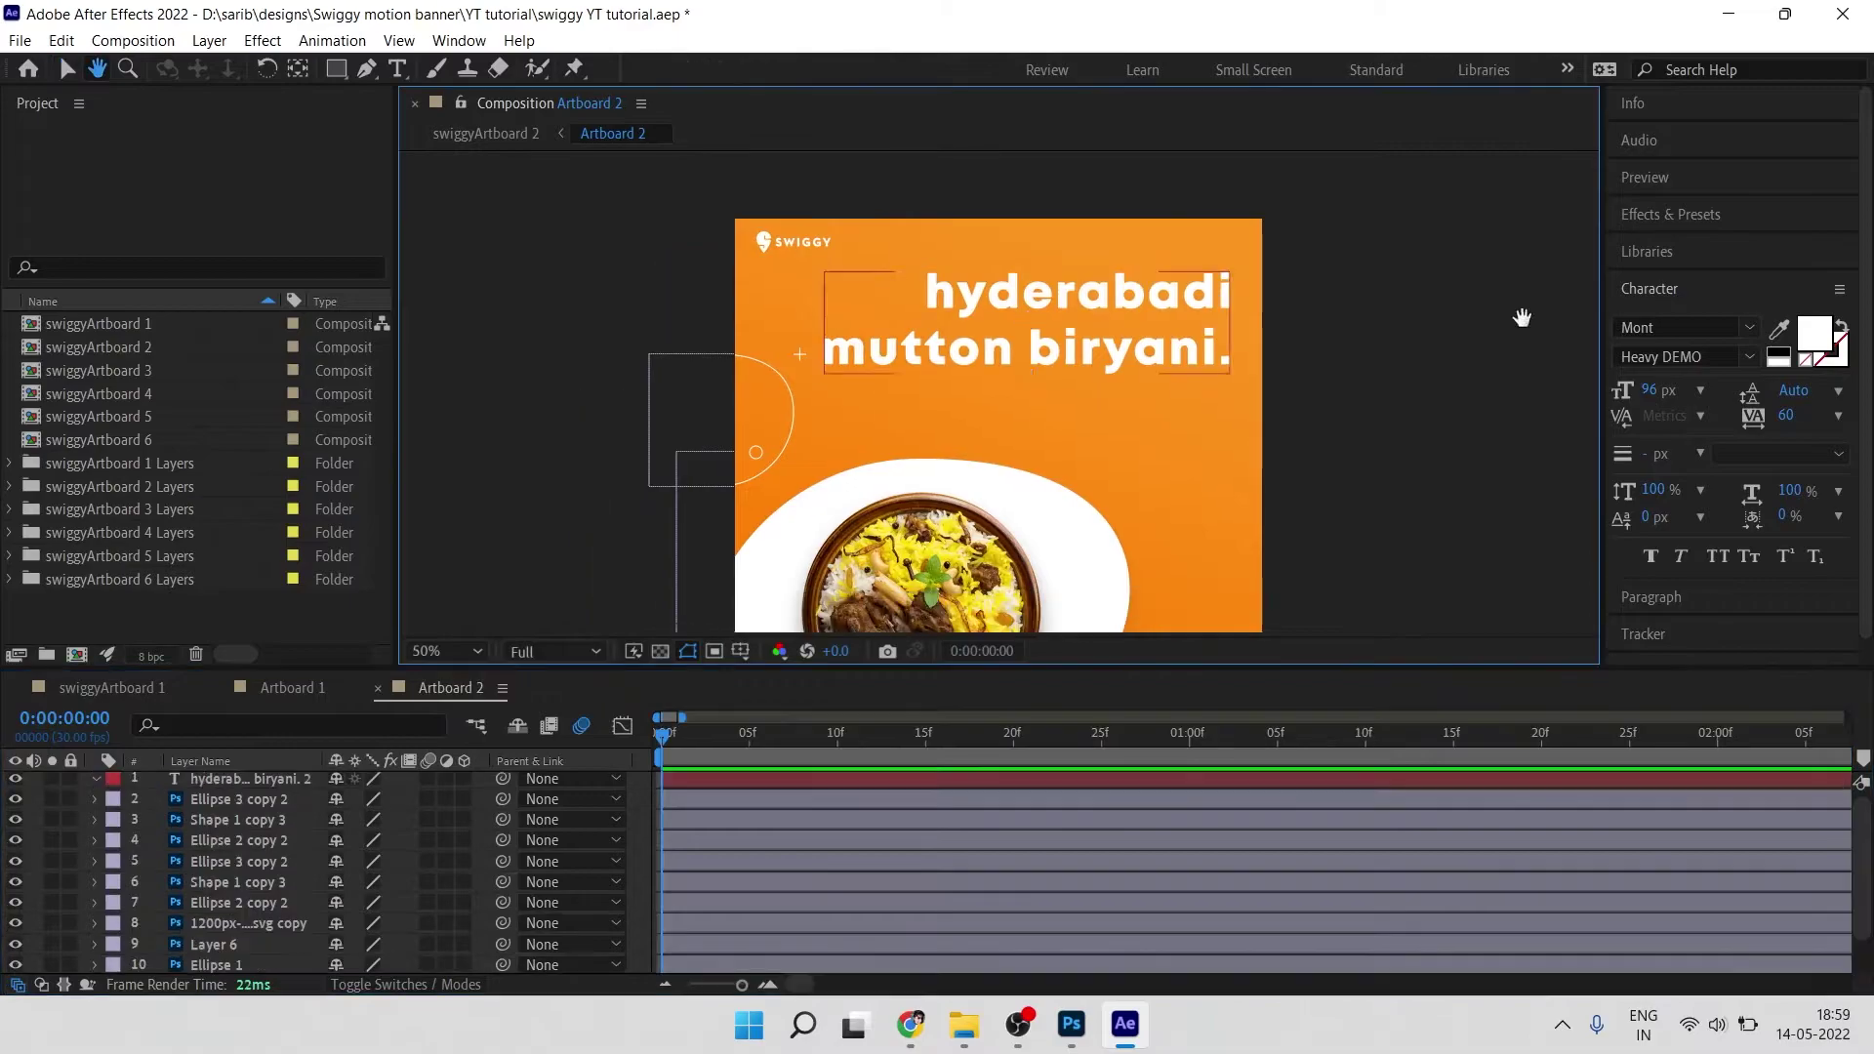
{"action": "key", "text": "v"}
Step: Apply the Stretch In Each Word animation preset to the new headline text layer at 0:00:00:00
{"action": "left_click", "coordinate": [1694, 209]}
{"action": "scroll", "coordinate": [1731, 437], "scroll_direction": "down", "scroll_amount": 6}
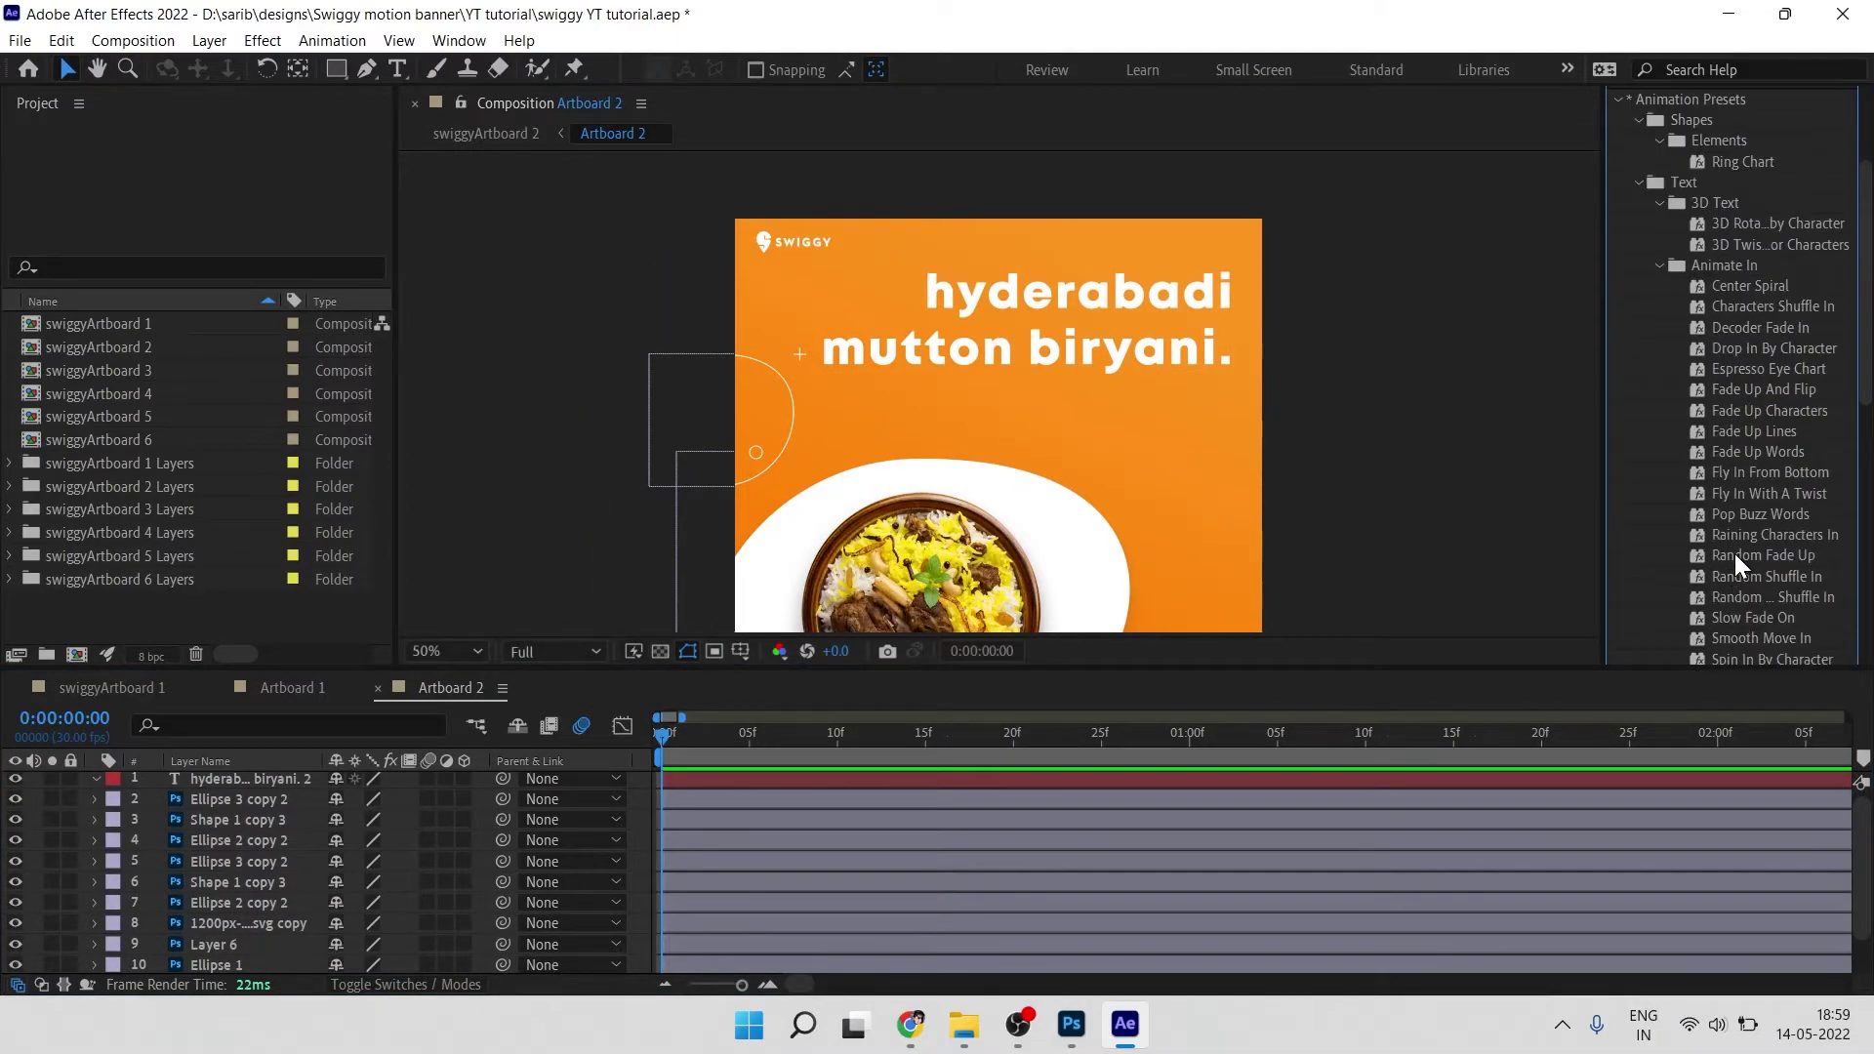
{"action": "scroll", "coordinate": [1733, 549], "scroll_direction": "down", "scroll_amount": 2}
{"action": "left_click", "coordinate": [1737, 571]}
{"action": "left_click_drag", "start_coordinate": [1745, 578], "coordinate": [1073, 343]}
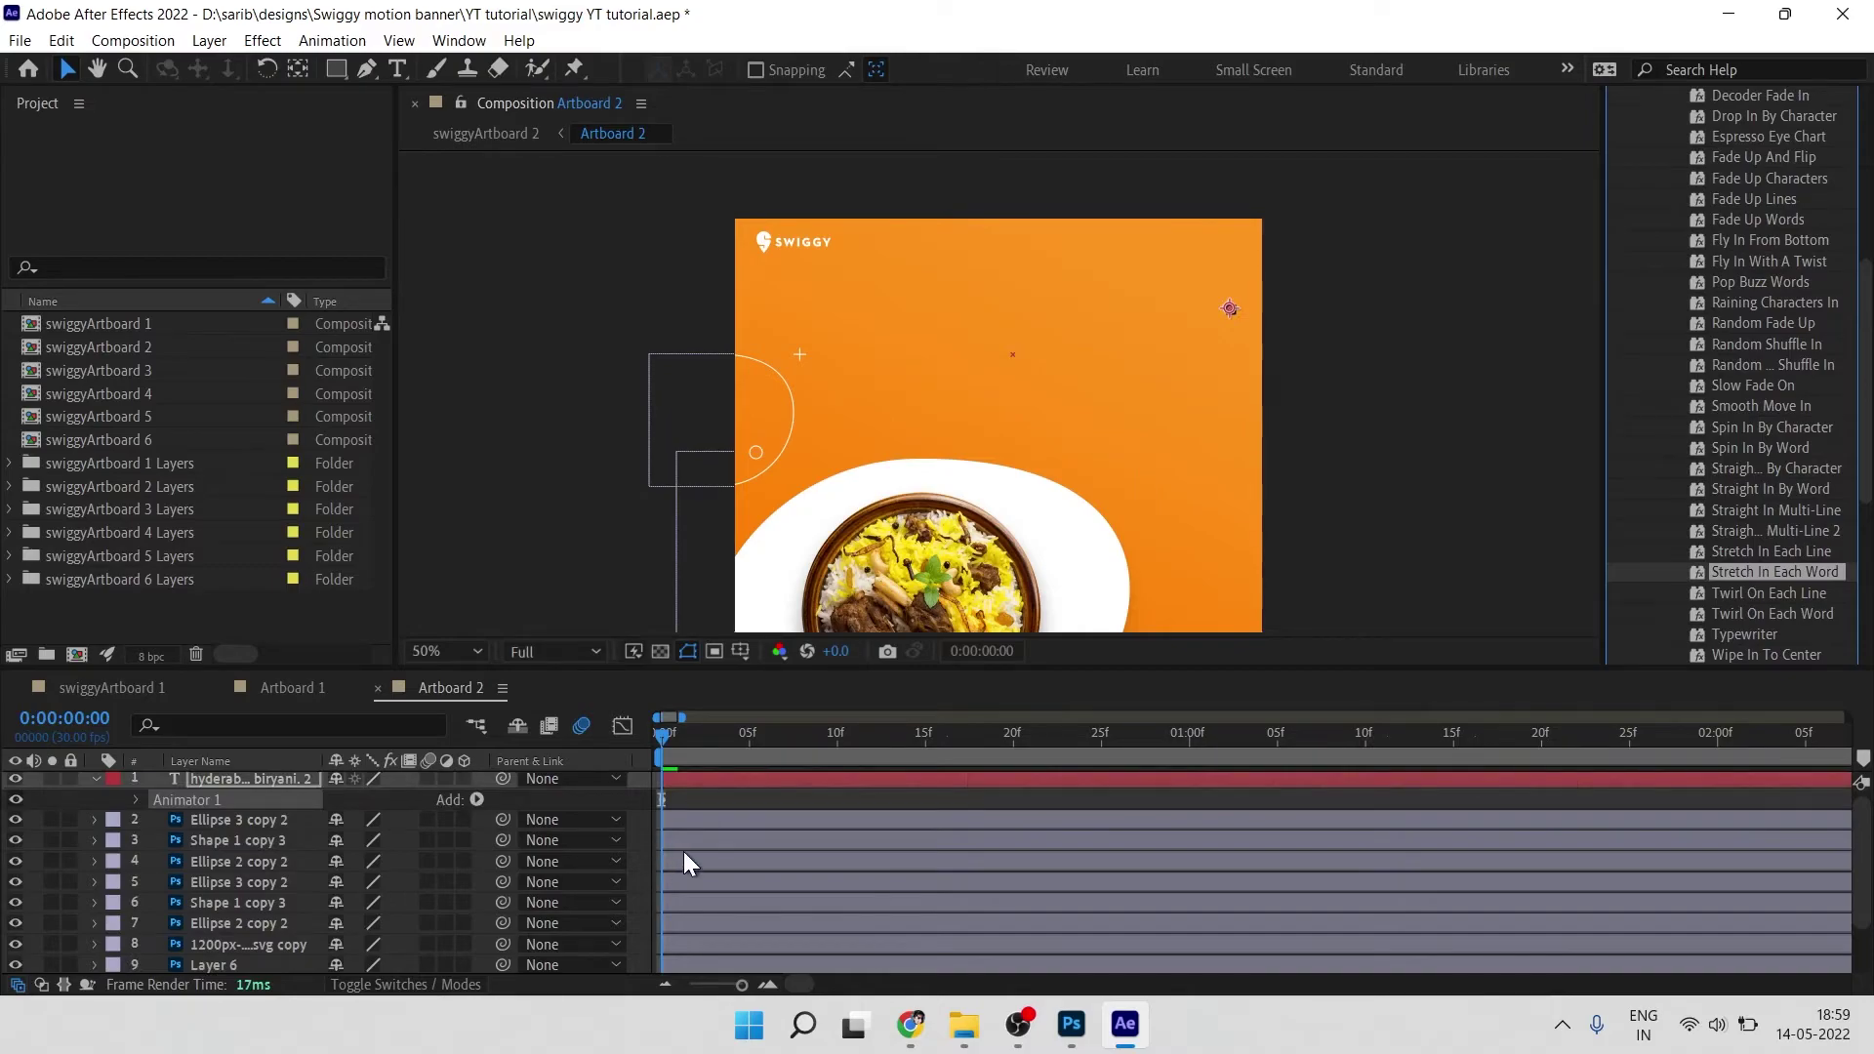
Step: Move the headline's last Range Selector Offset keyframe to just before one second, apply Easy Ease, and preview the headline
{"action": "left_click", "coordinate": [730, 798]}
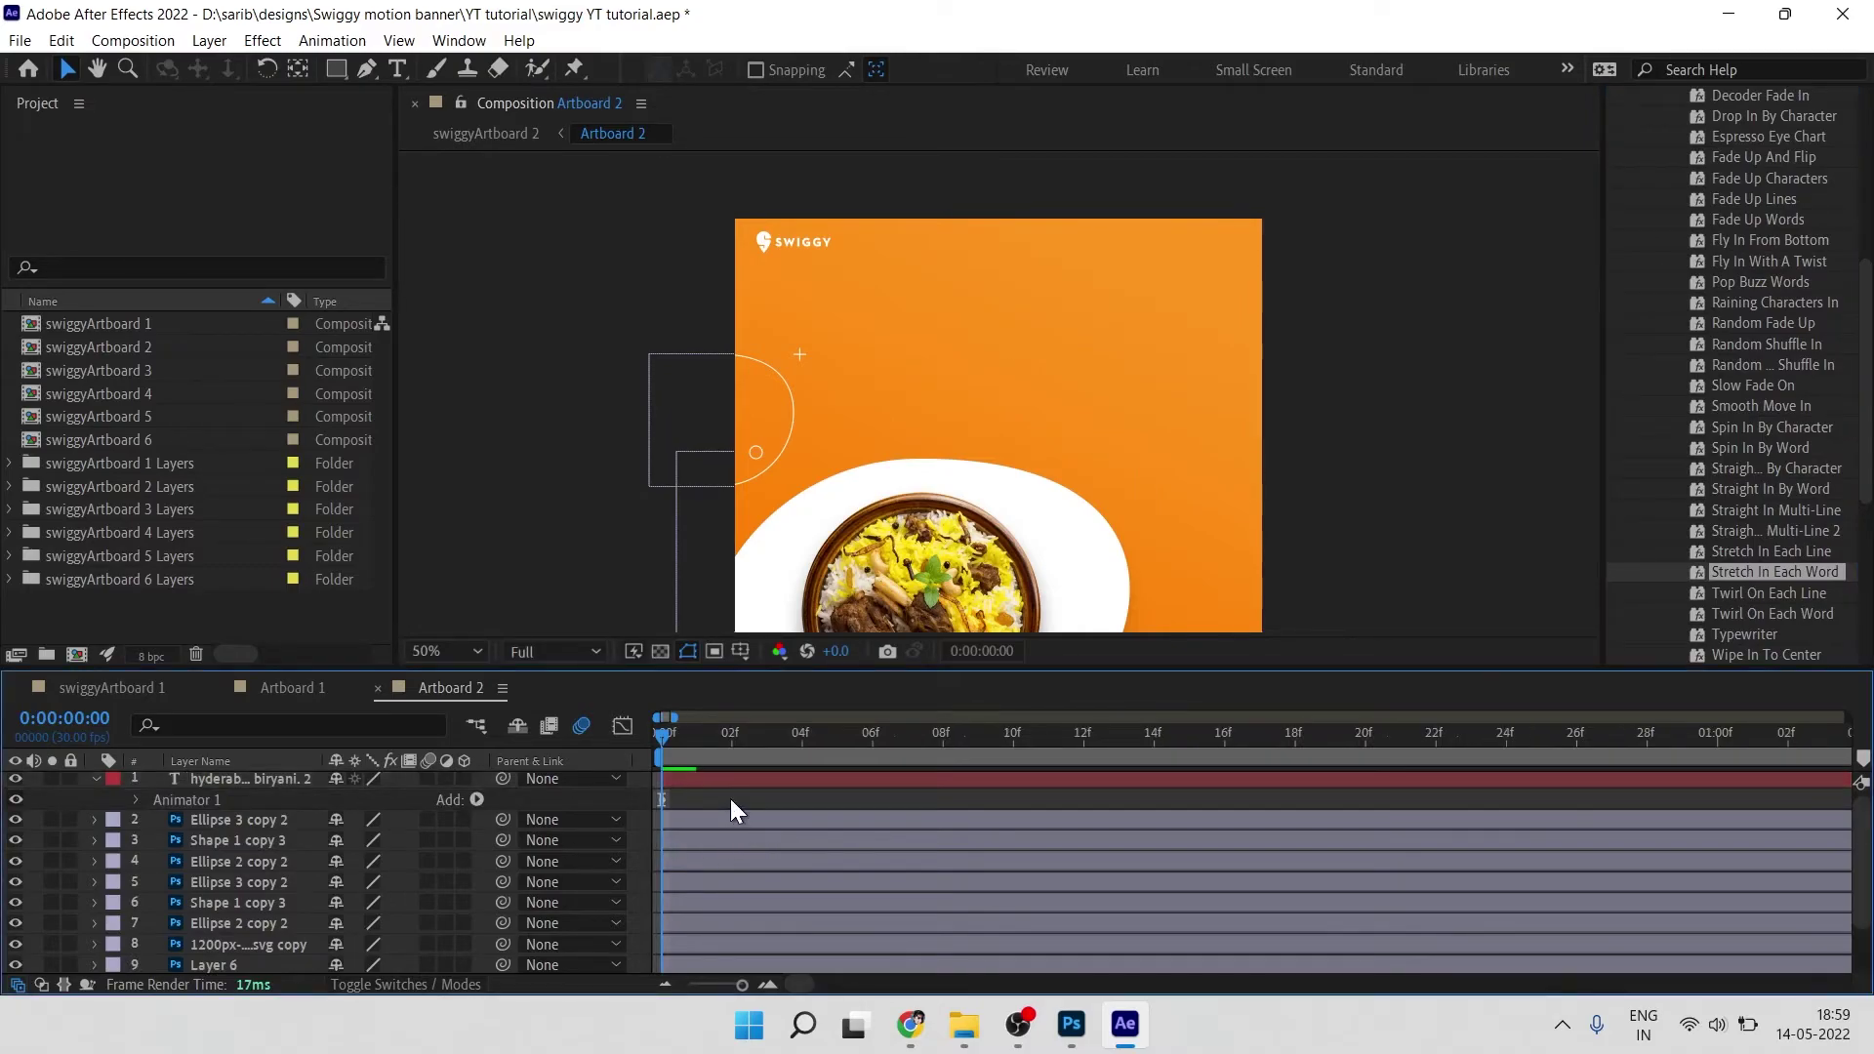
{"action": "key", "text": "u"}
{"action": "key", "text": "minus"}
{"action": "key", "text": "minus"}
{"action": "key", "text": "minus"}
{"action": "left_click", "coordinate": [914, 784]}
{"action": "key", "text": "u"}
{"action": "left_click_drag", "start_coordinate": [946, 821], "coordinate": [760, 824]}
{"action": "key", "text": "F9"}
{"action": "key", "text": "space"}
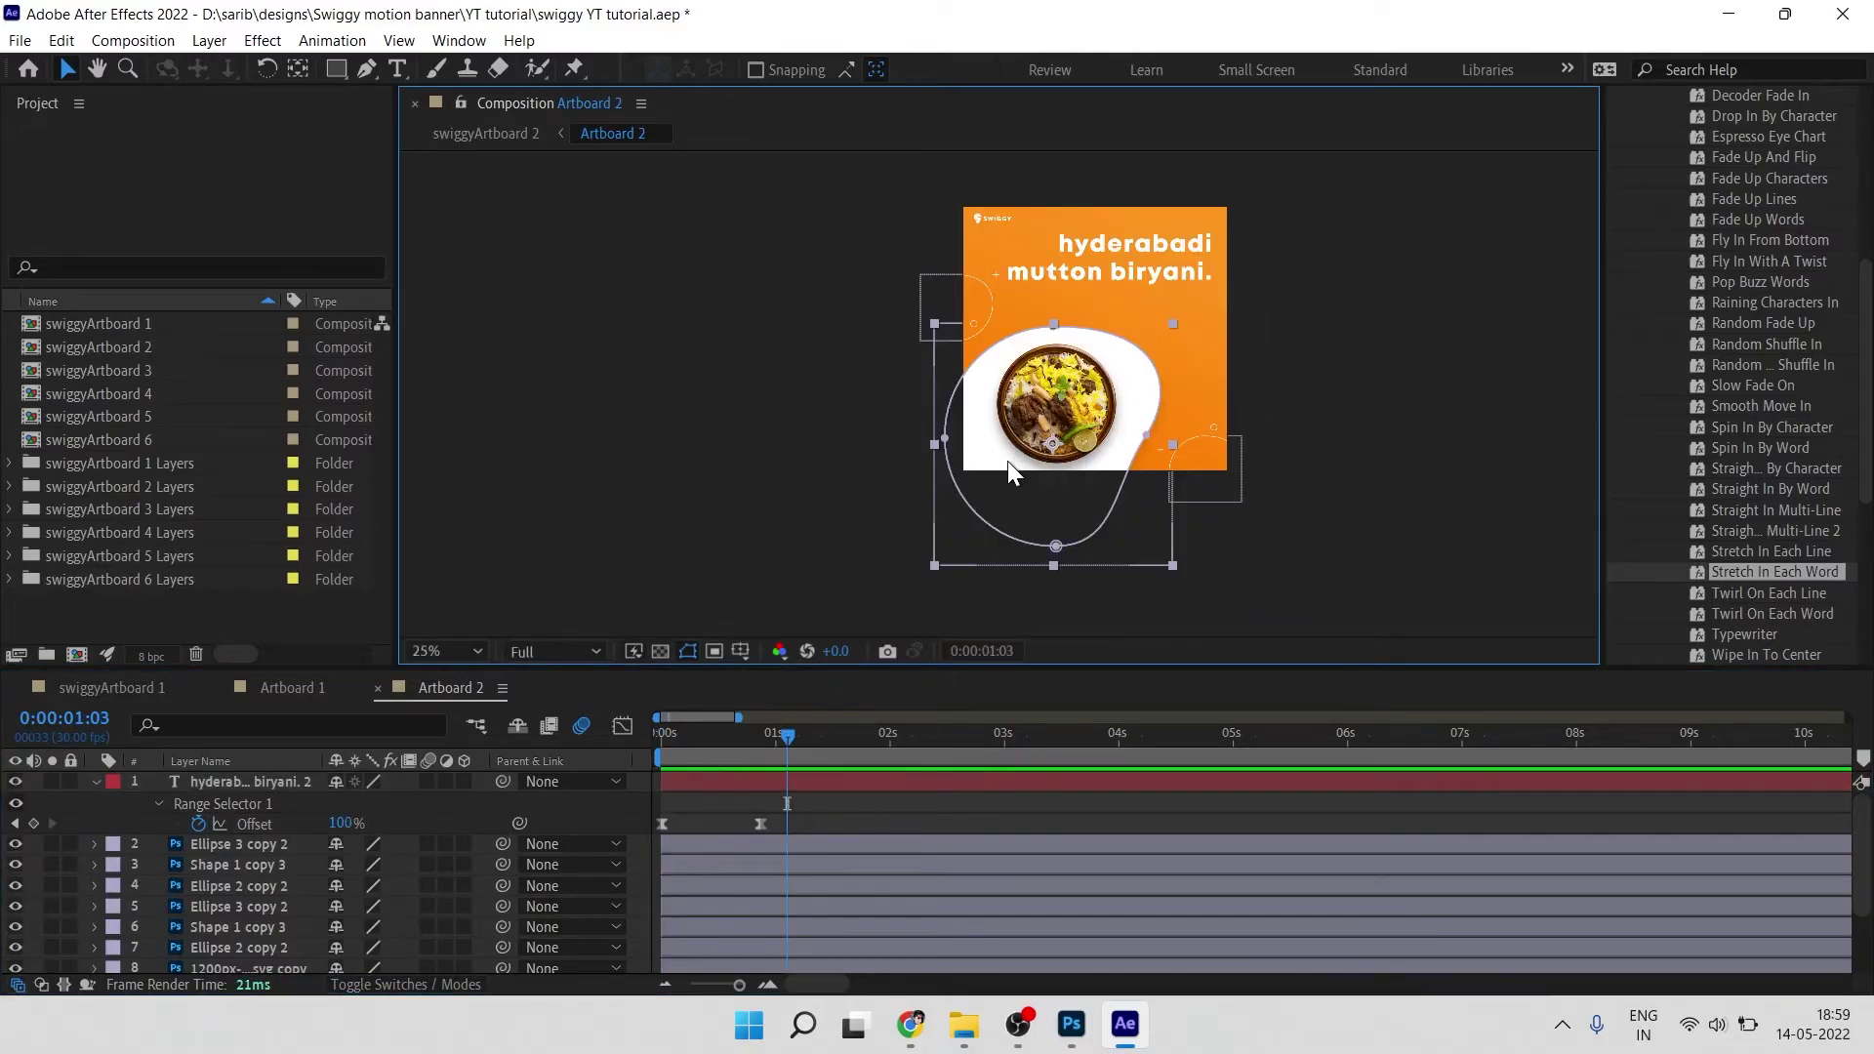
Step: Keyframe the Position of Ellipse 1 so the white blob starts off the artboard's lower-left corner at -248.0, 1545.0 at 0:00:01:03
{"action": "scroll", "coordinate": [807, 853], "scroll_direction": "down", "scroll_amount": 2}
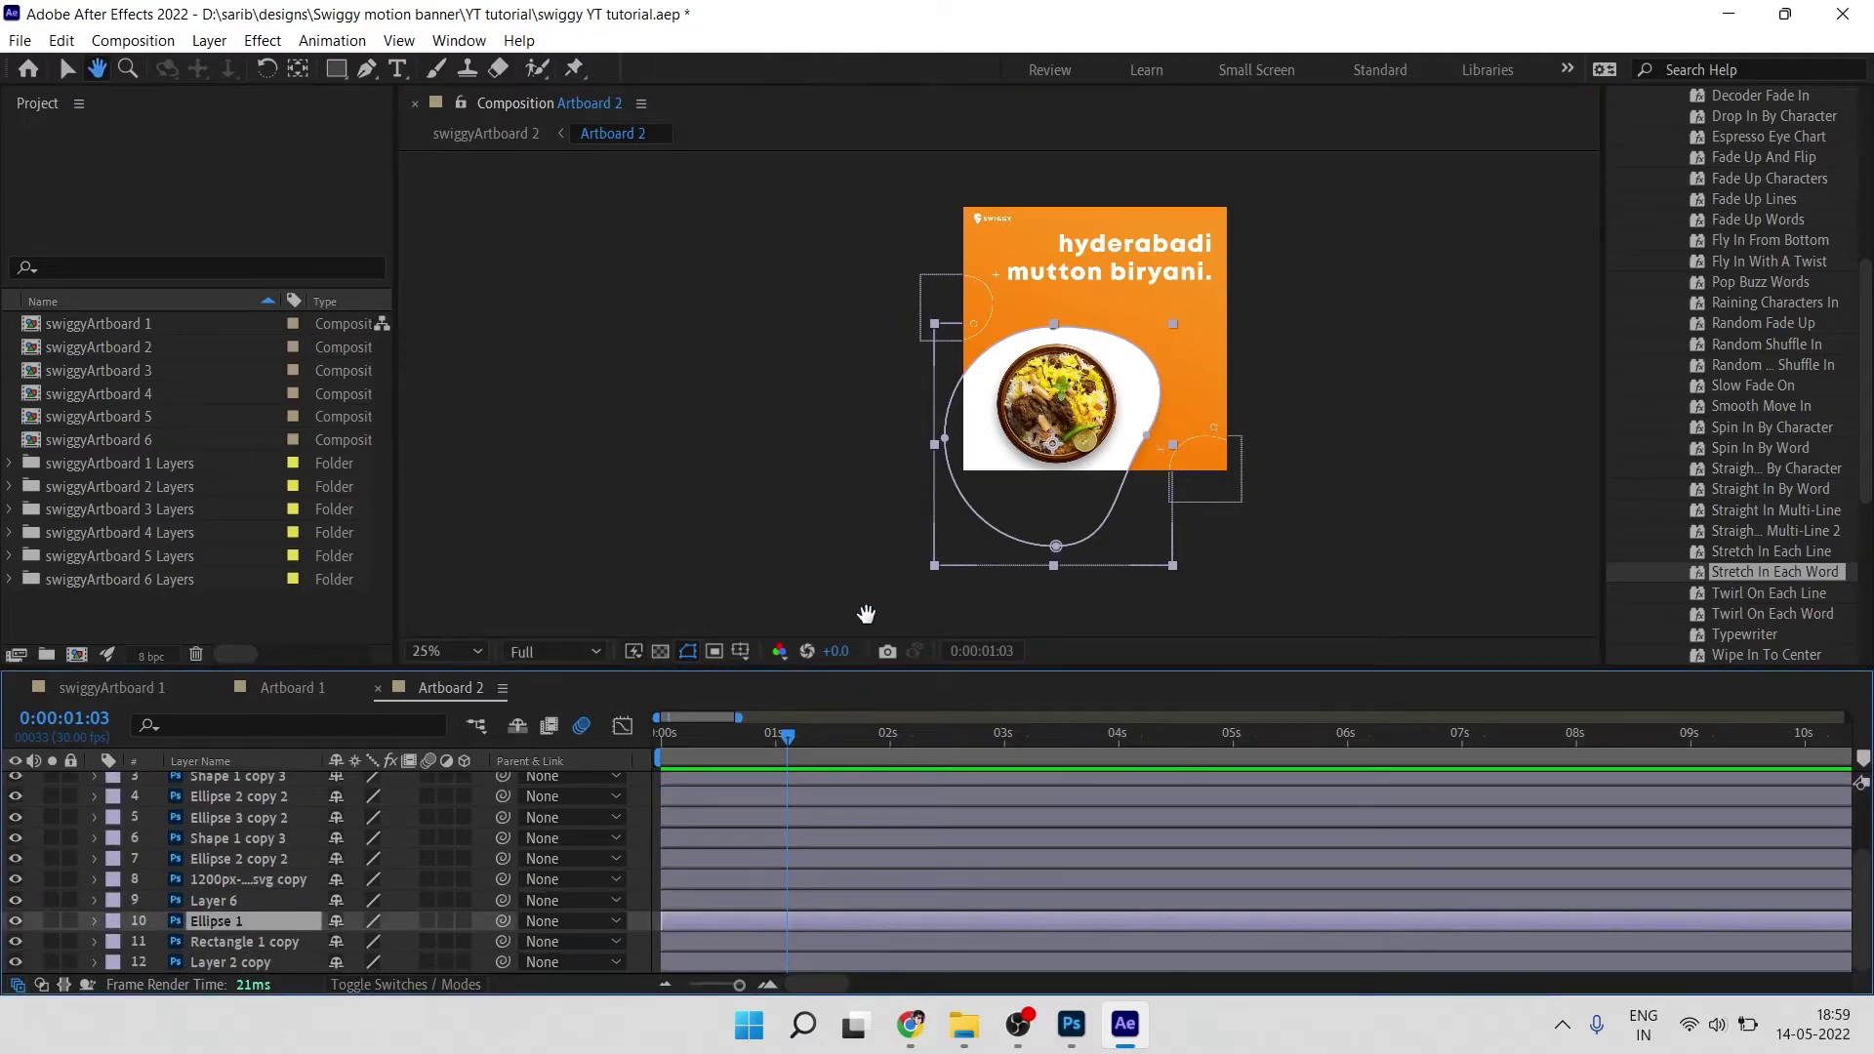
{"action": "key", "text": "p"}
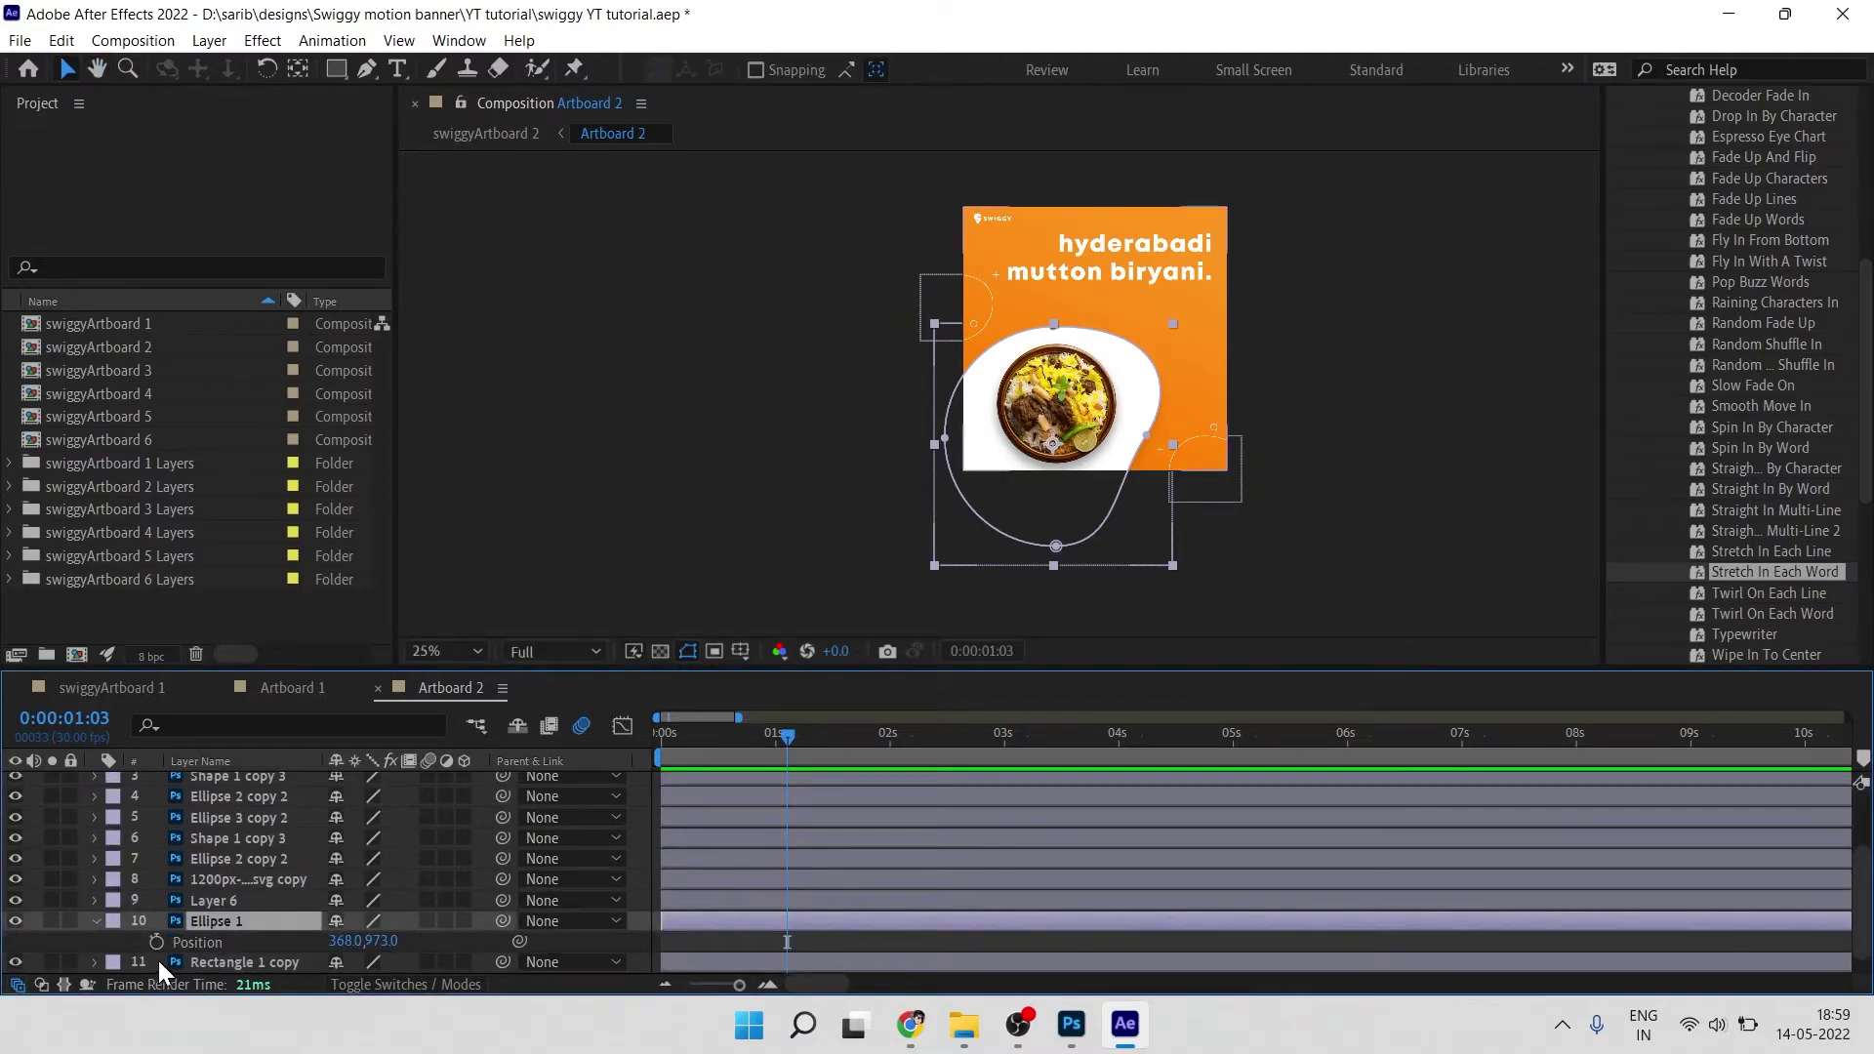
{"action": "left_click", "coordinate": [156, 940]}
{"action": "scroll", "coordinate": [765, 935], "scroll_direction": "down", "scroll_amount": 1}
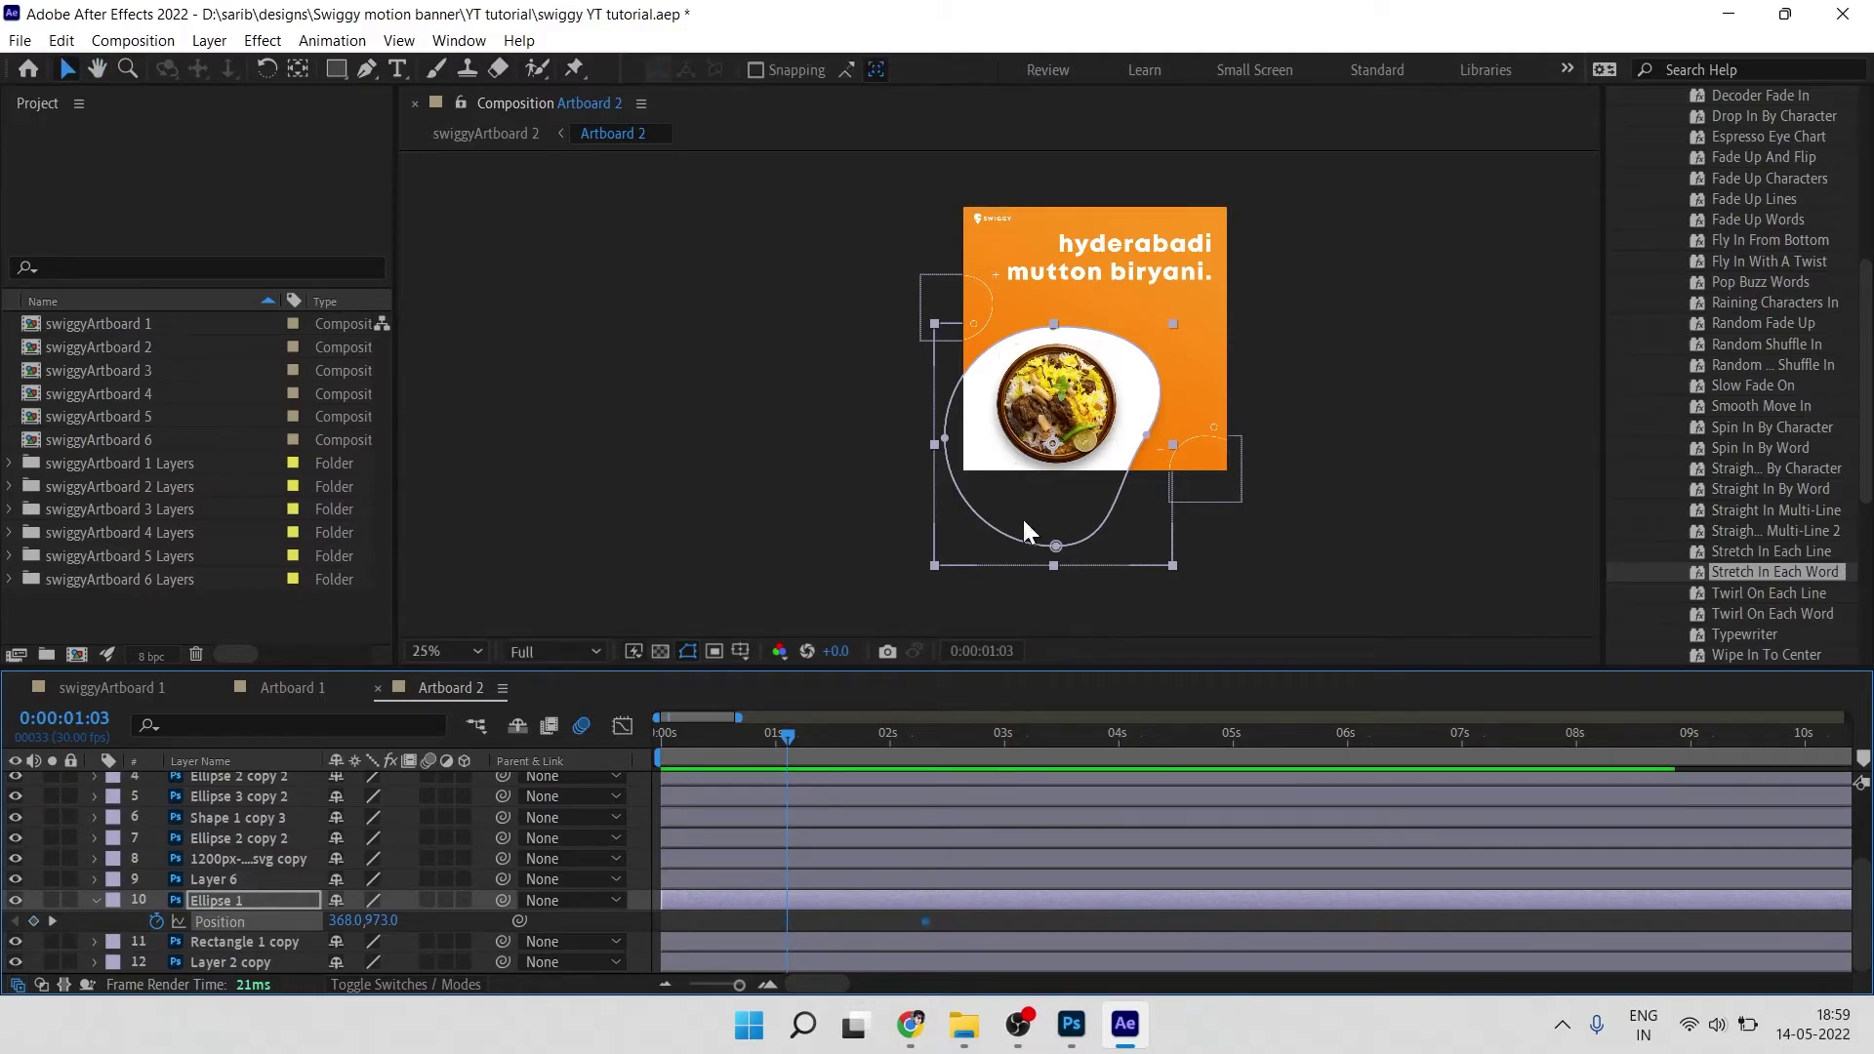
{"action": "mouse_move", "coordinate": [1127, 377]}
{"action": "left_mouse_down"}
{"action": "mouse_move", "coordinate": [1062, 466]}
{"action": "mouse_move", "coordinate": [960, 537]}
{"action": "left_mouse_up"}
Step: Apply Easy Ease to both Position keyframes of Ellipse 1 and reshape its speed graph to an early peak with a long slow-down
{"action": "left_click_drag", "start_coordinate": [949, 915], "coordinate": [749, 938]}
{"action": "key", "text": "F9"}
{"action": "left_click", "coordinate": [628, 724]}
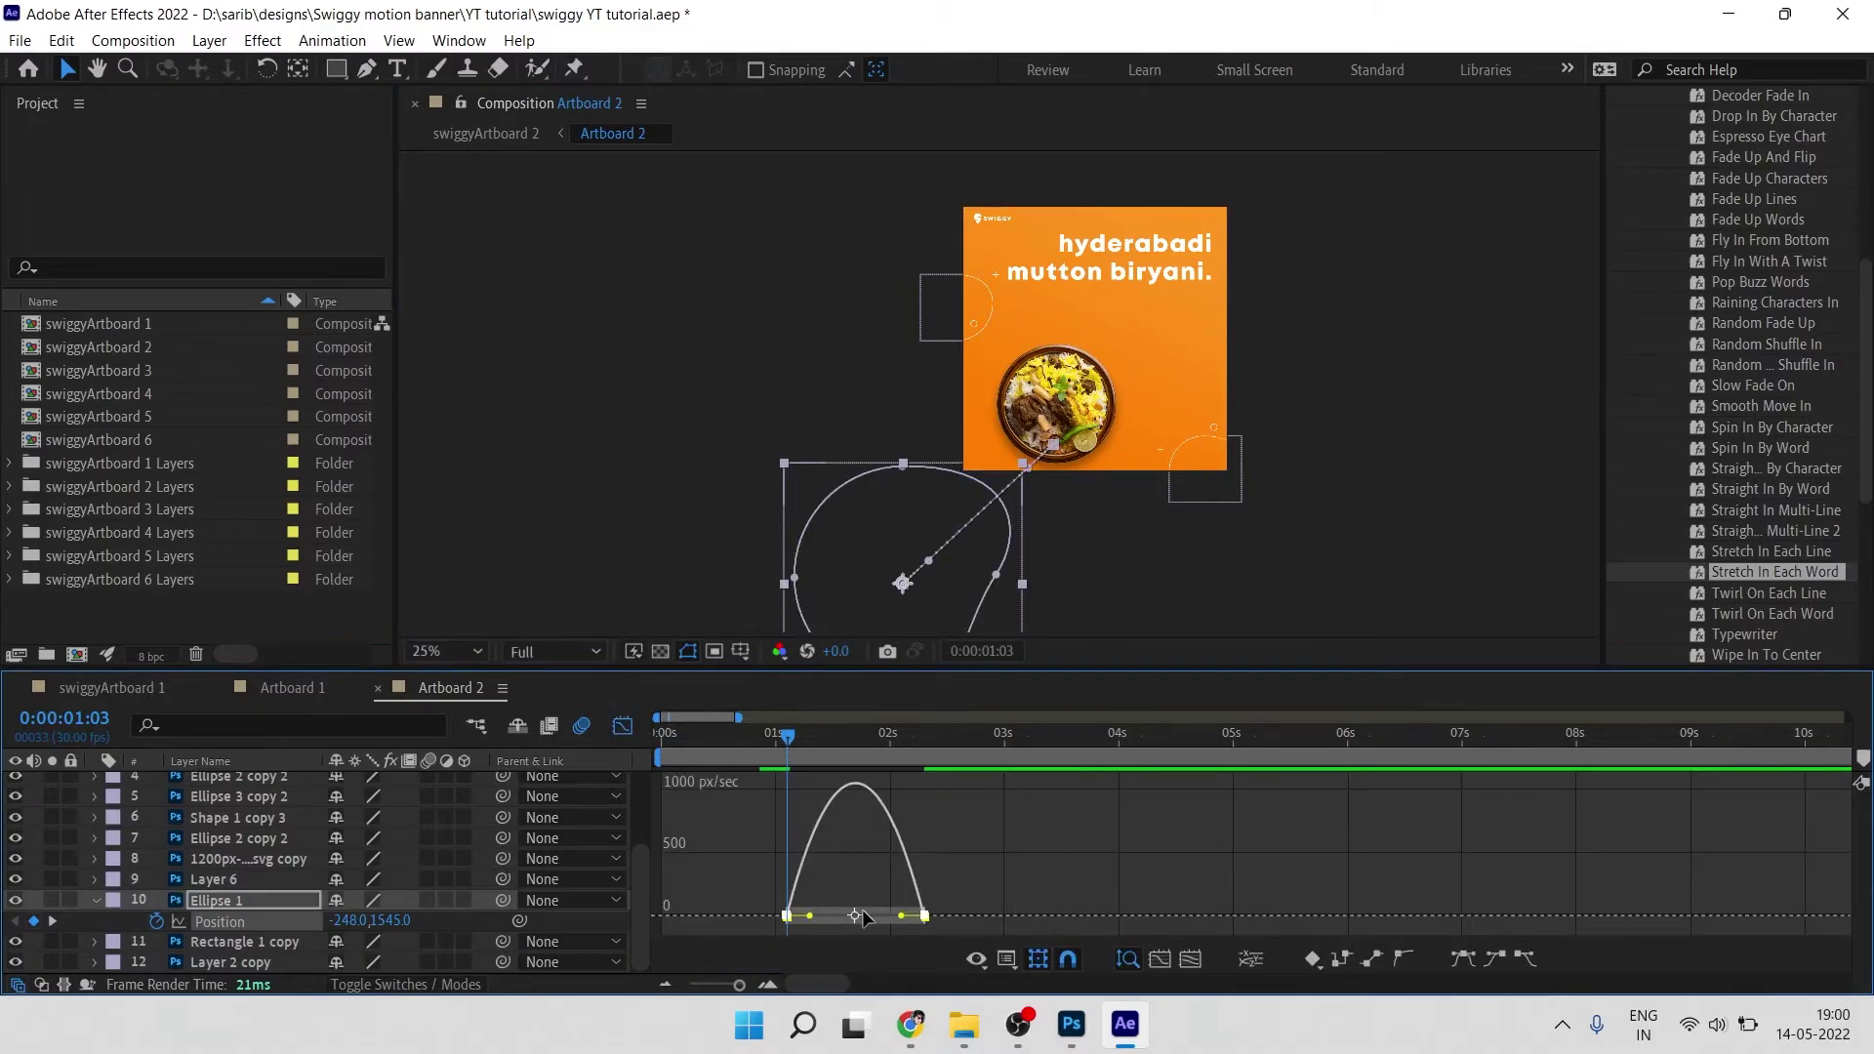
{"action": "left_click_drag", "start_coordinate": [898, 915], "coordinate": [865, 915]}
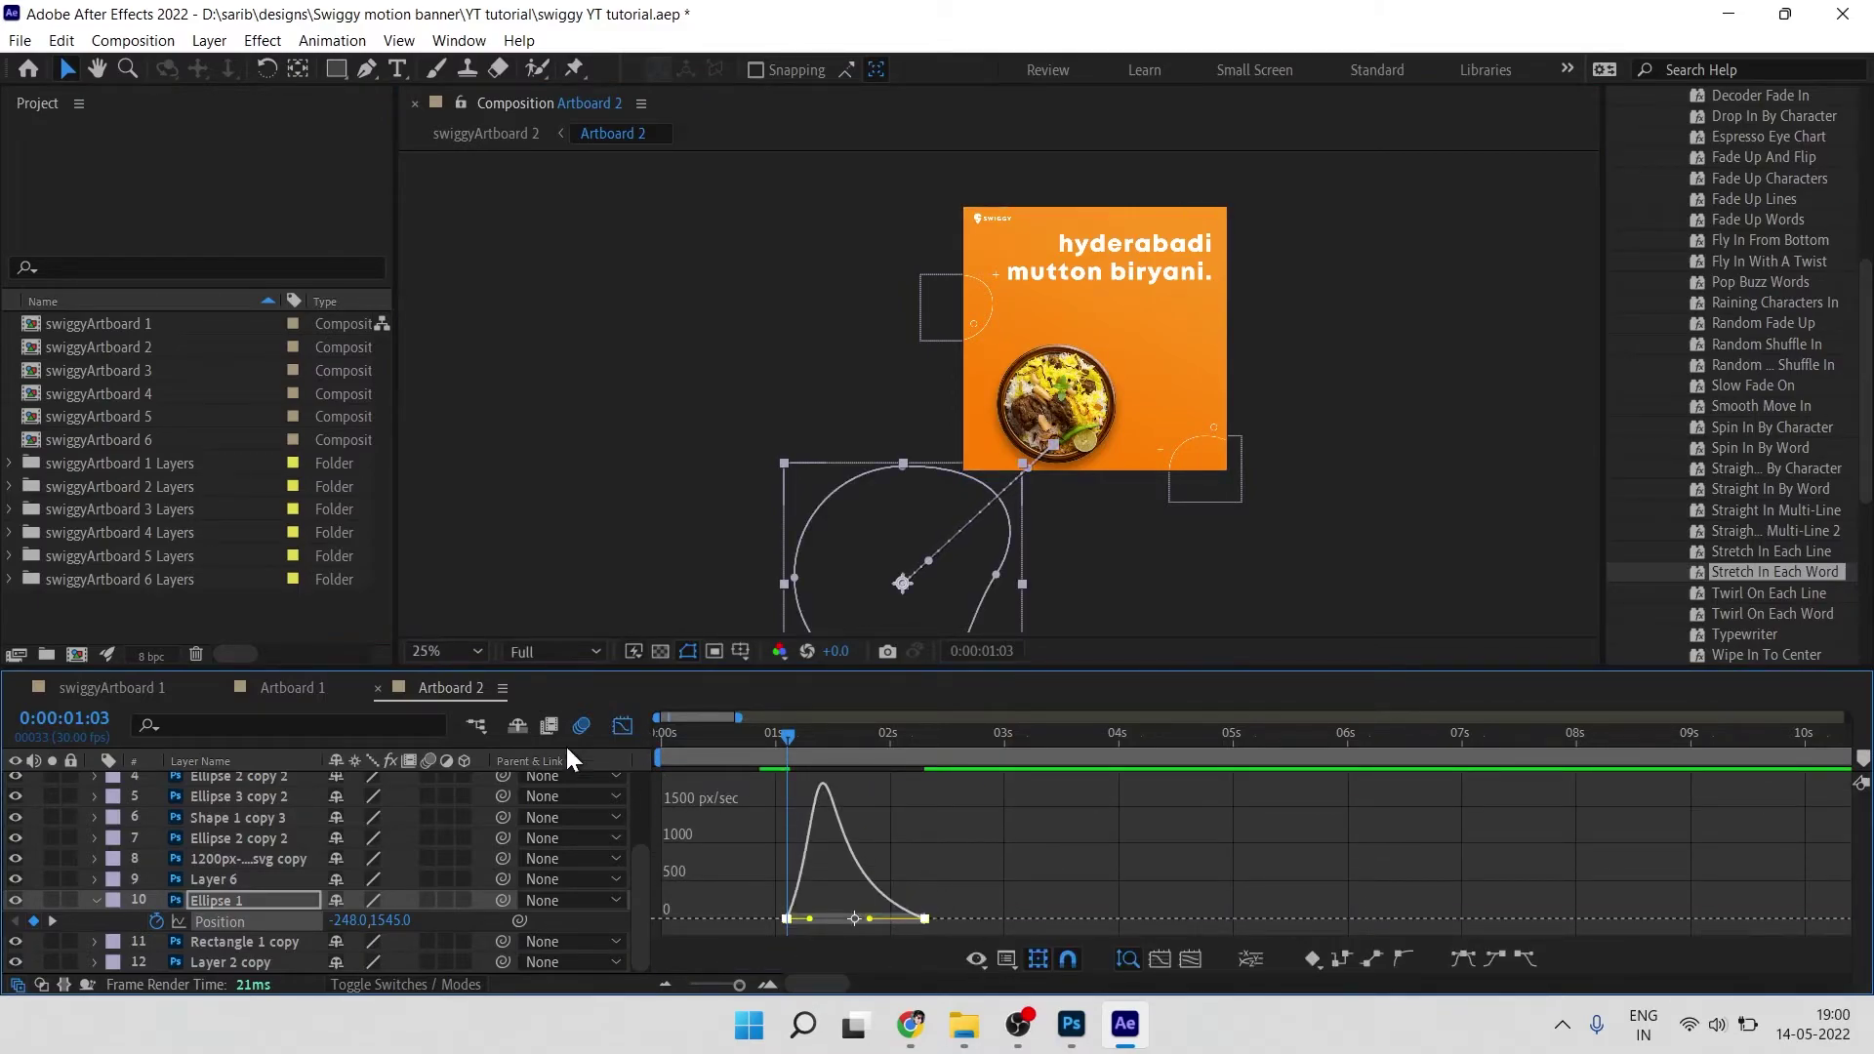
{"action": "left_click", "coordinate": [629, 724]}
Step: Shorten Ellipse 1's entrance by moving its end Position keyframe to about 0:00:01:26, previewing the motion after each change
{"action": "left_click", "coordinate": [962, 914]}
{"action": "key", "text": "space"}
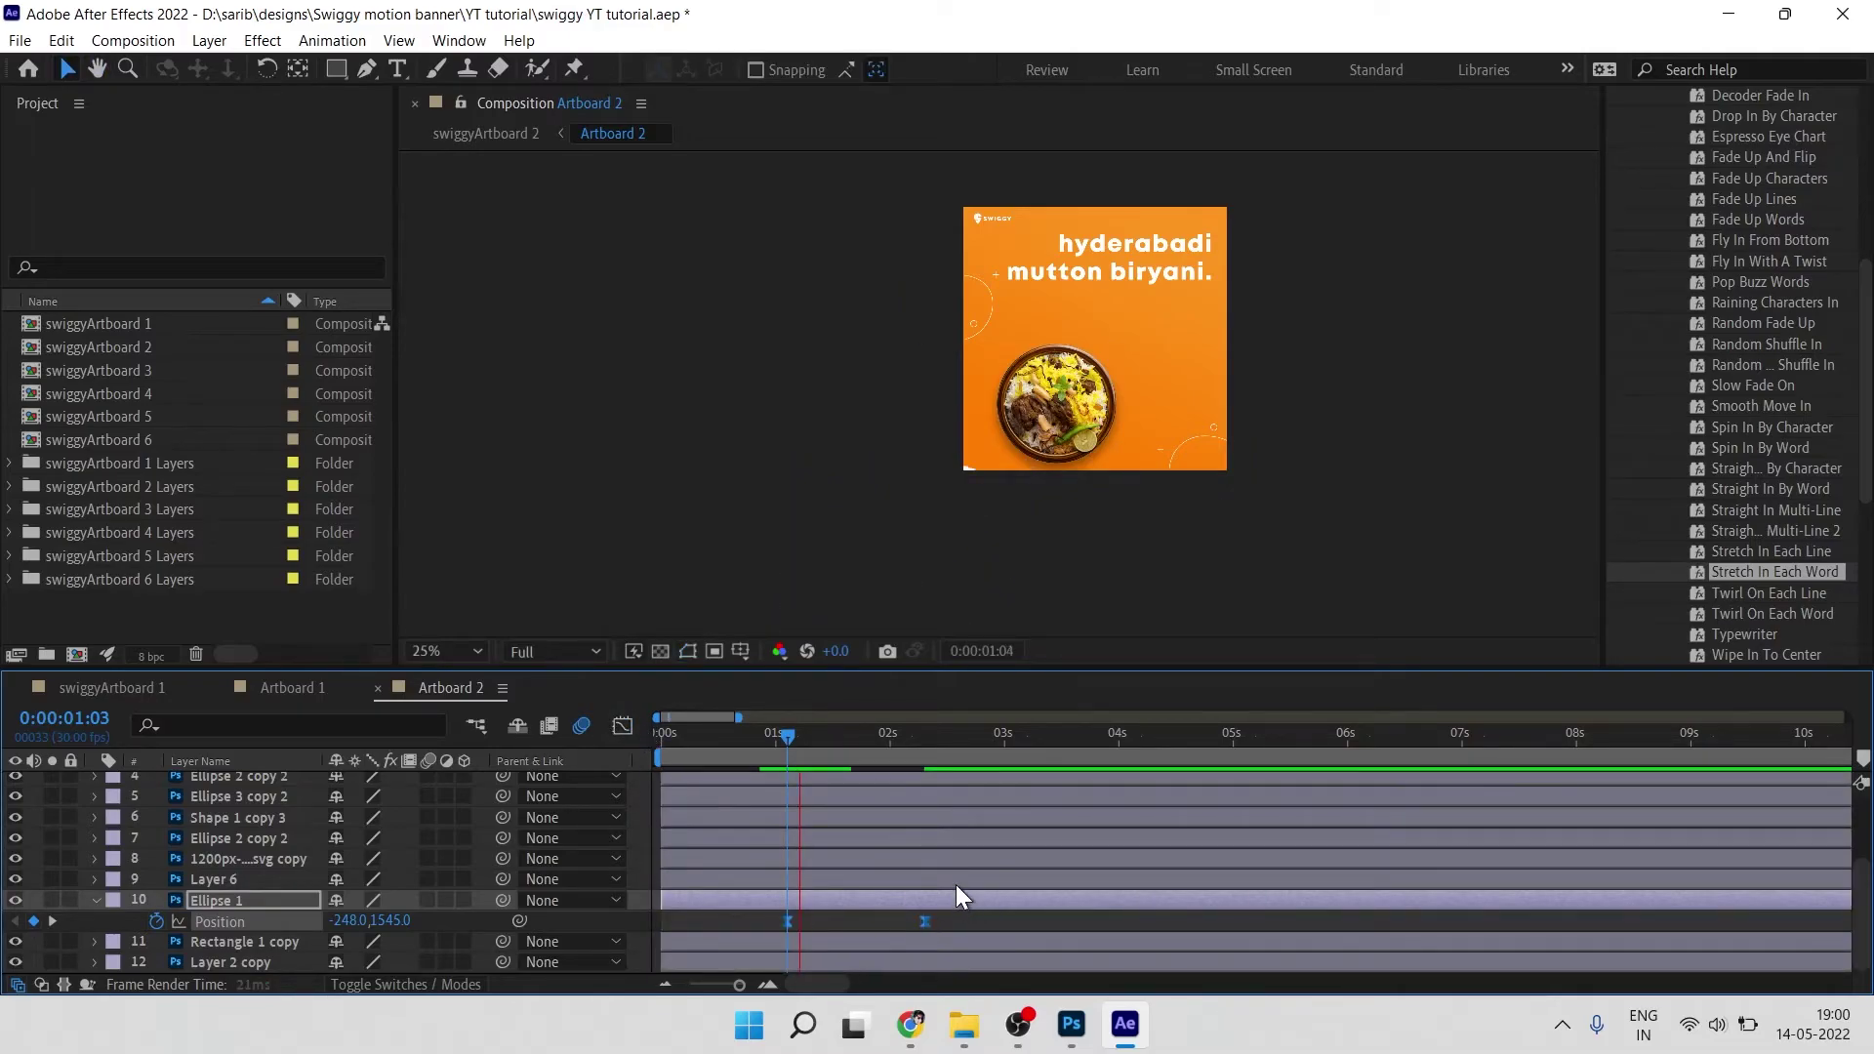
{"action": "left_click_drag", "start_coordinate": [924, 921], "coordinate": [901, 922]}
{"action": "left_click", "coordinate": [780, 749]}
{"action": "key", "text": "space"}
{"action": "left_click_drag", "start_coordinate": [895, 921], "coordinate": [874, 923]}
{"action": "left_click", "coordinate": [775, 744]}
{"action": "key", "text": "space"}
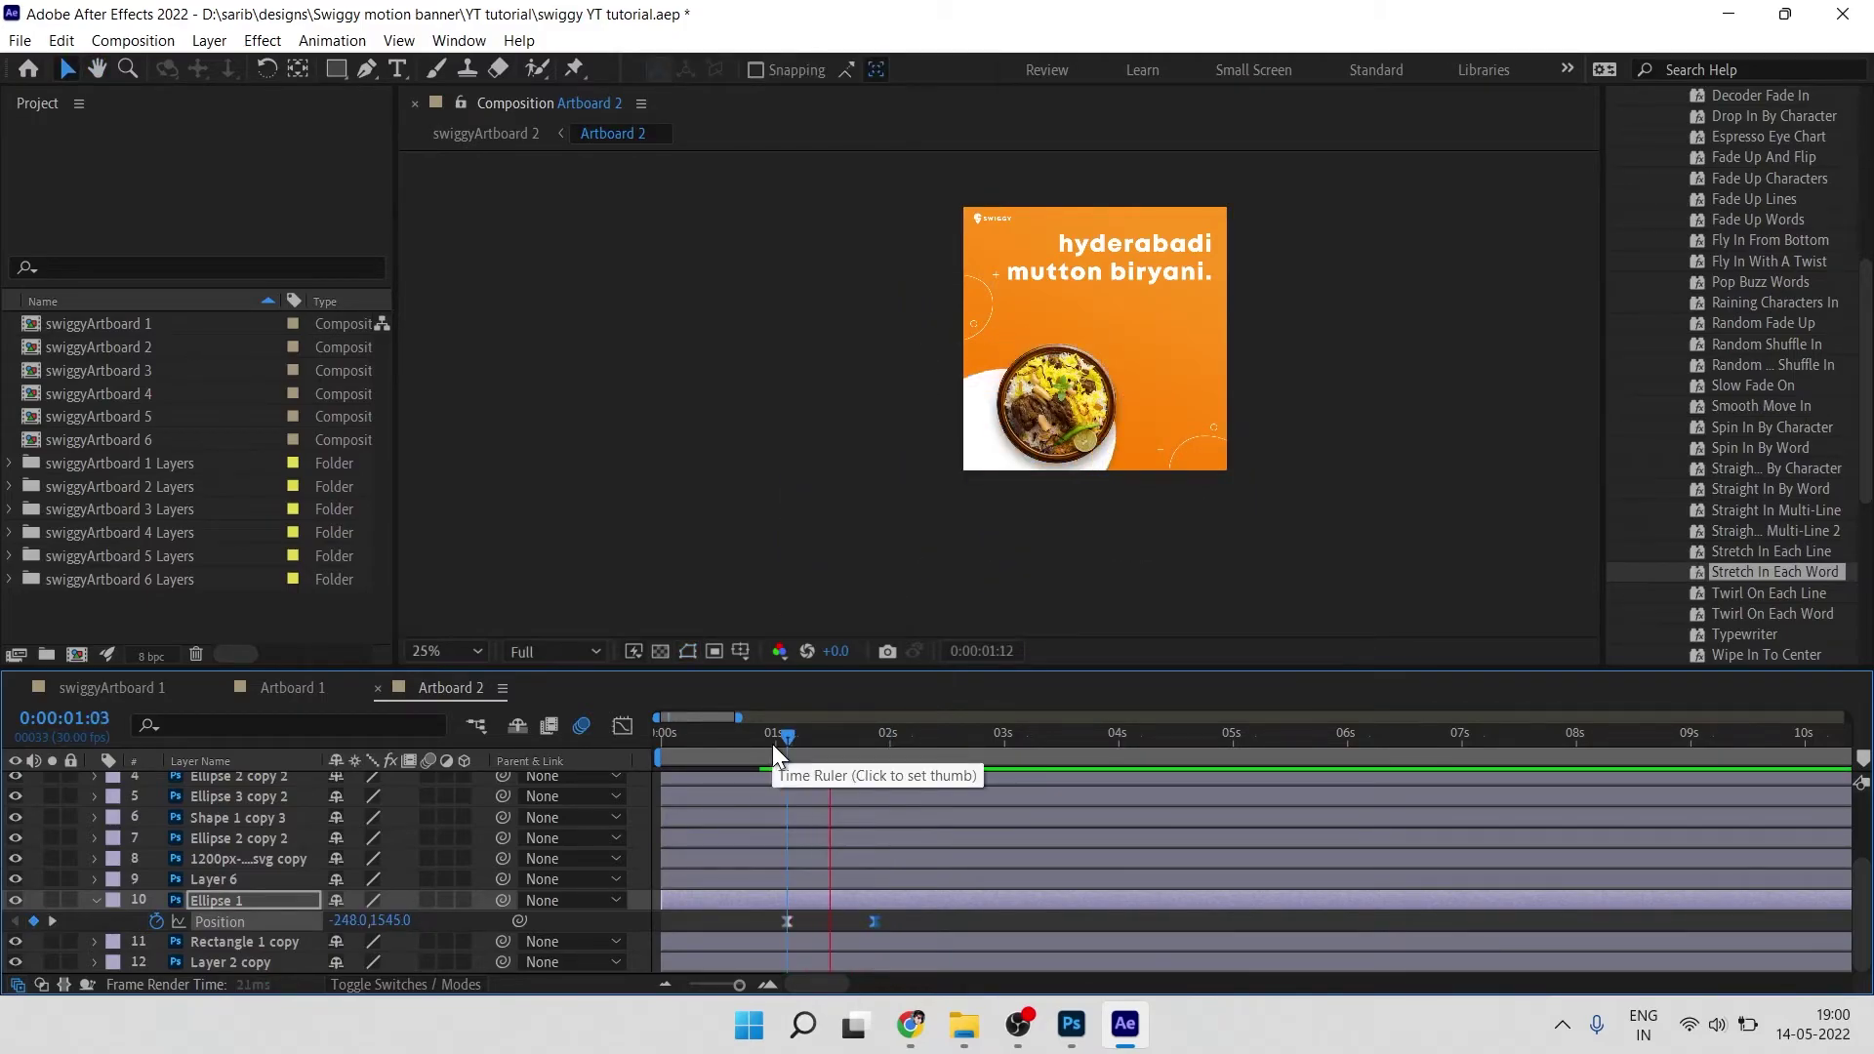
{"action": "key", "text": "space"}
Step: Shift both Position keyframes of Ellipse 1 earlier so they start at 0:00:00:00, and preview Artboard 2
{"action": "key", "text": "space"}
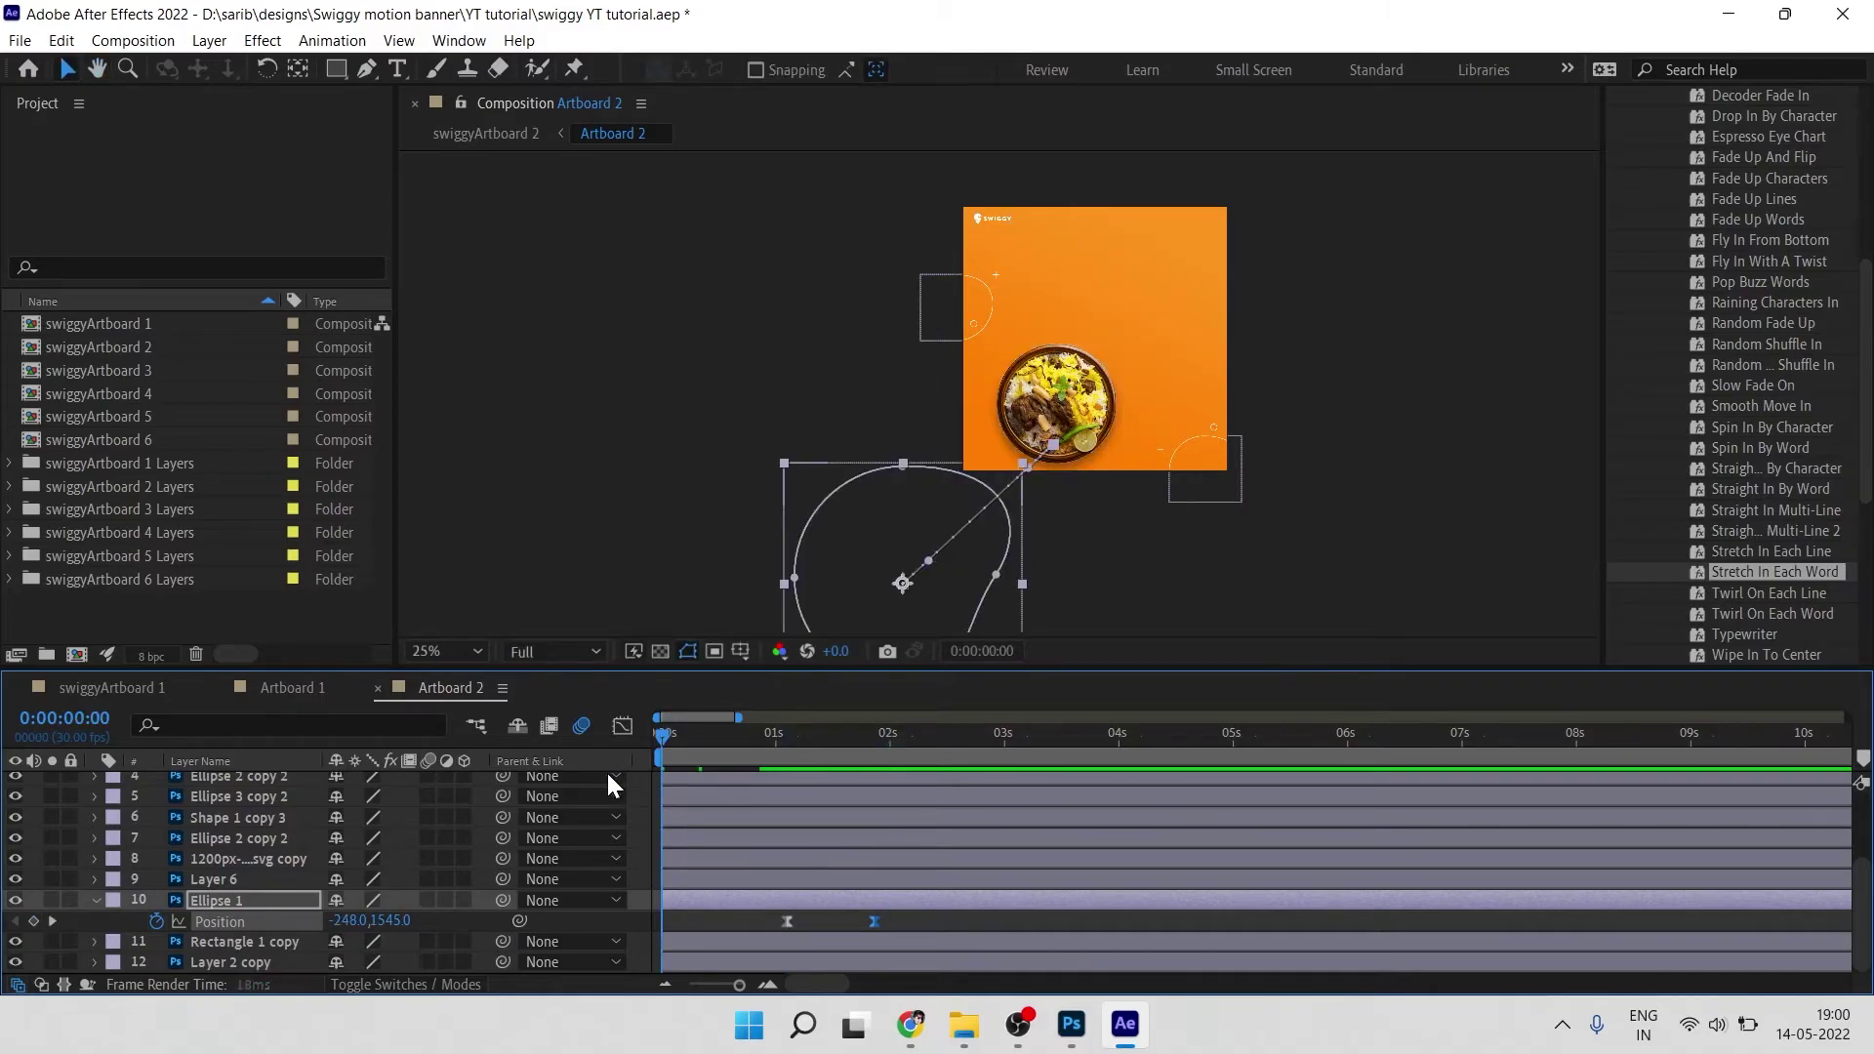
{"action": "left_click_drag", "start_coordinate": [912, 912], "coordinate": [757, 943]}
{"action": "left_click", "coordinate": [776, 922]}
{"action": "left_click_drag", "start_coordinate": [939, 930], "coordinate": [661, 927]}
{"action": "left_click_drag", "start_coordinate": [688, 741], "coordinate": [661, 749]}
{"action": "key", "text": "space"}
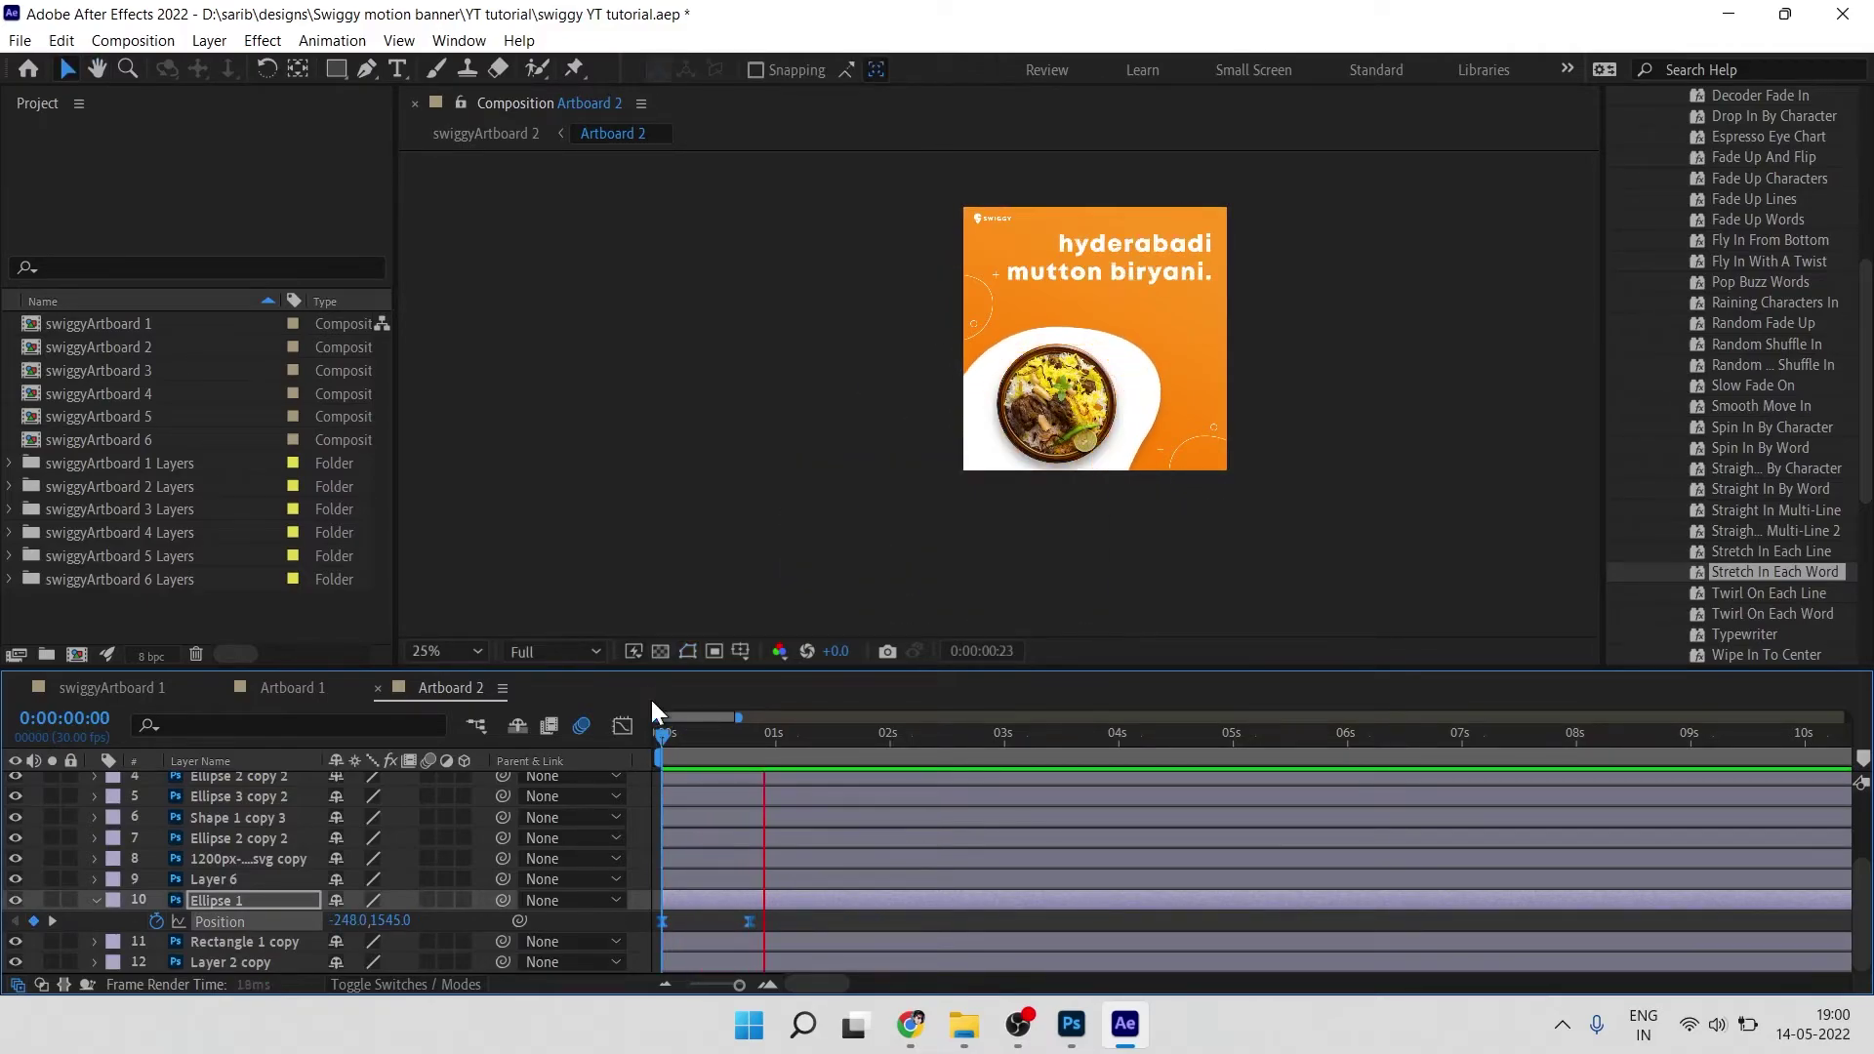
{"action": "left_click", "coordinate": [1349, 493]}
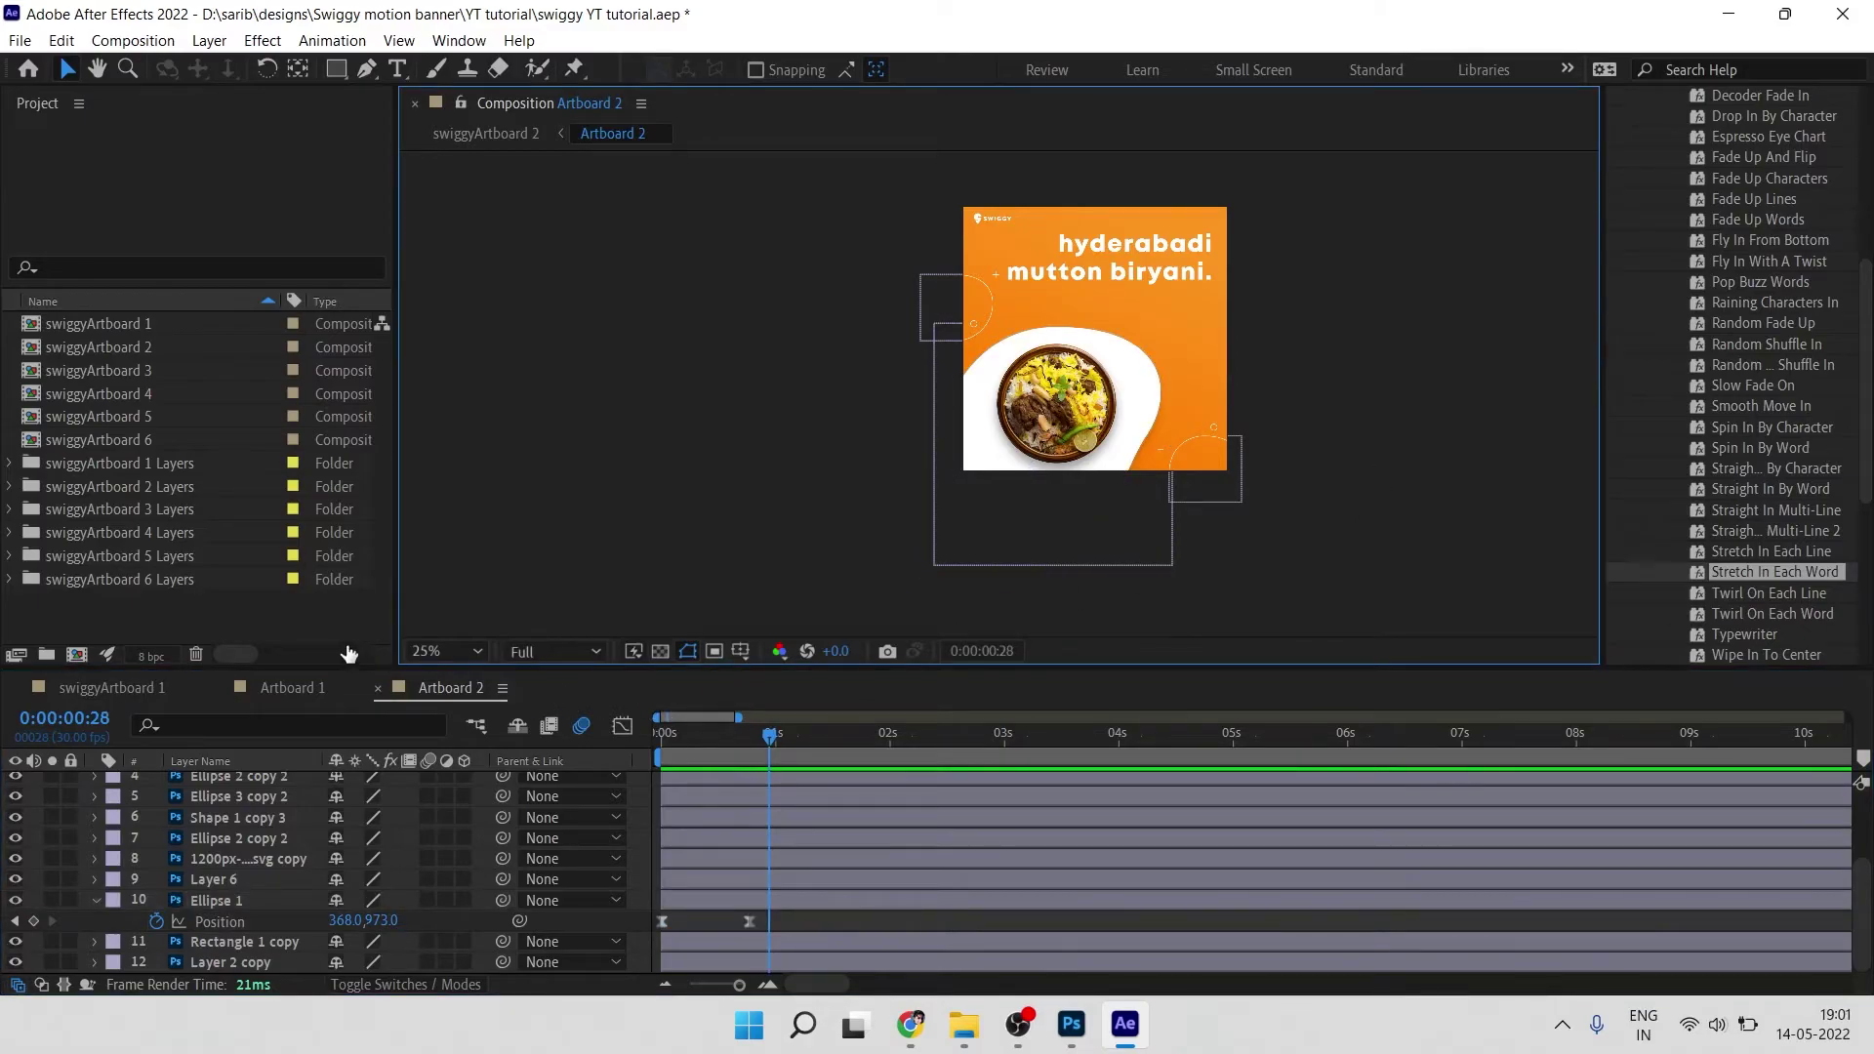
Step: Open the Artboard 1 composition and preview its animation from the start
{"action": "left_click", "coordinate": [287, 693]}
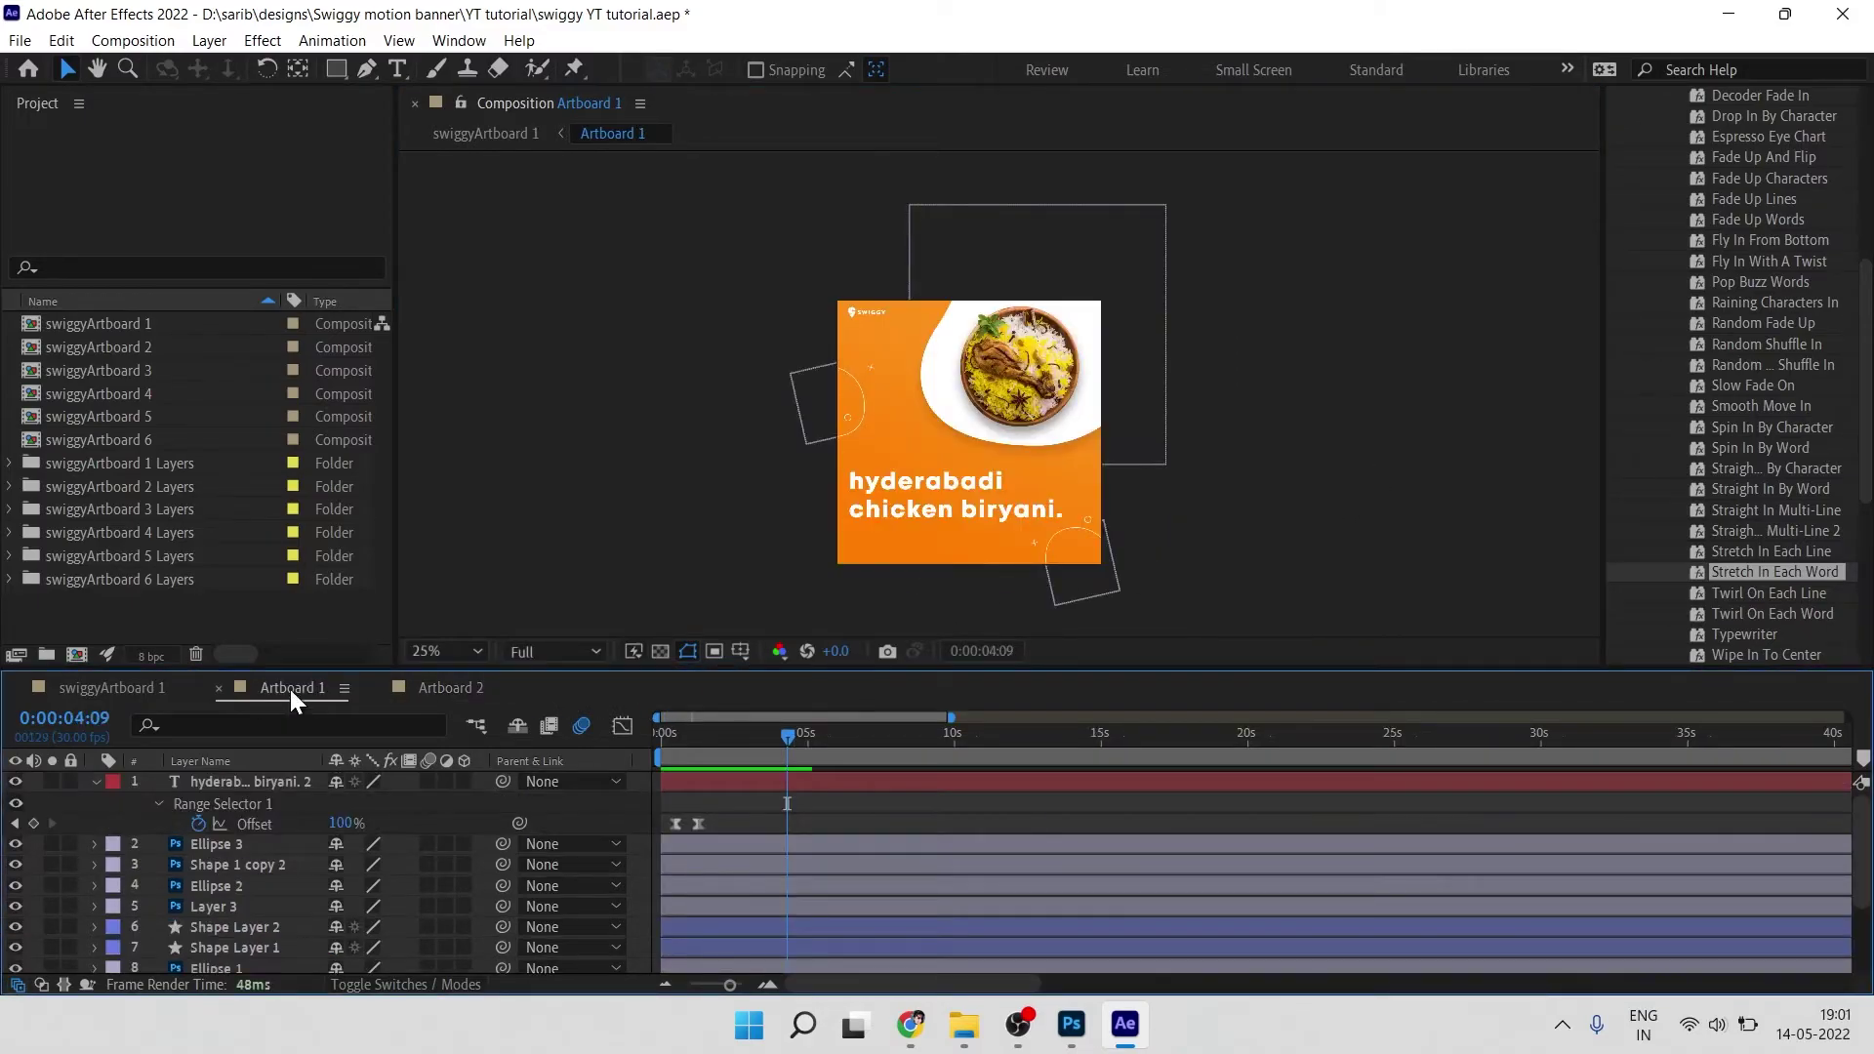
{"action": "left_click_drag", "start_coordinate": [736, 745], "coordinate": [594, 745]}
{"action": "key", "text": "space"}
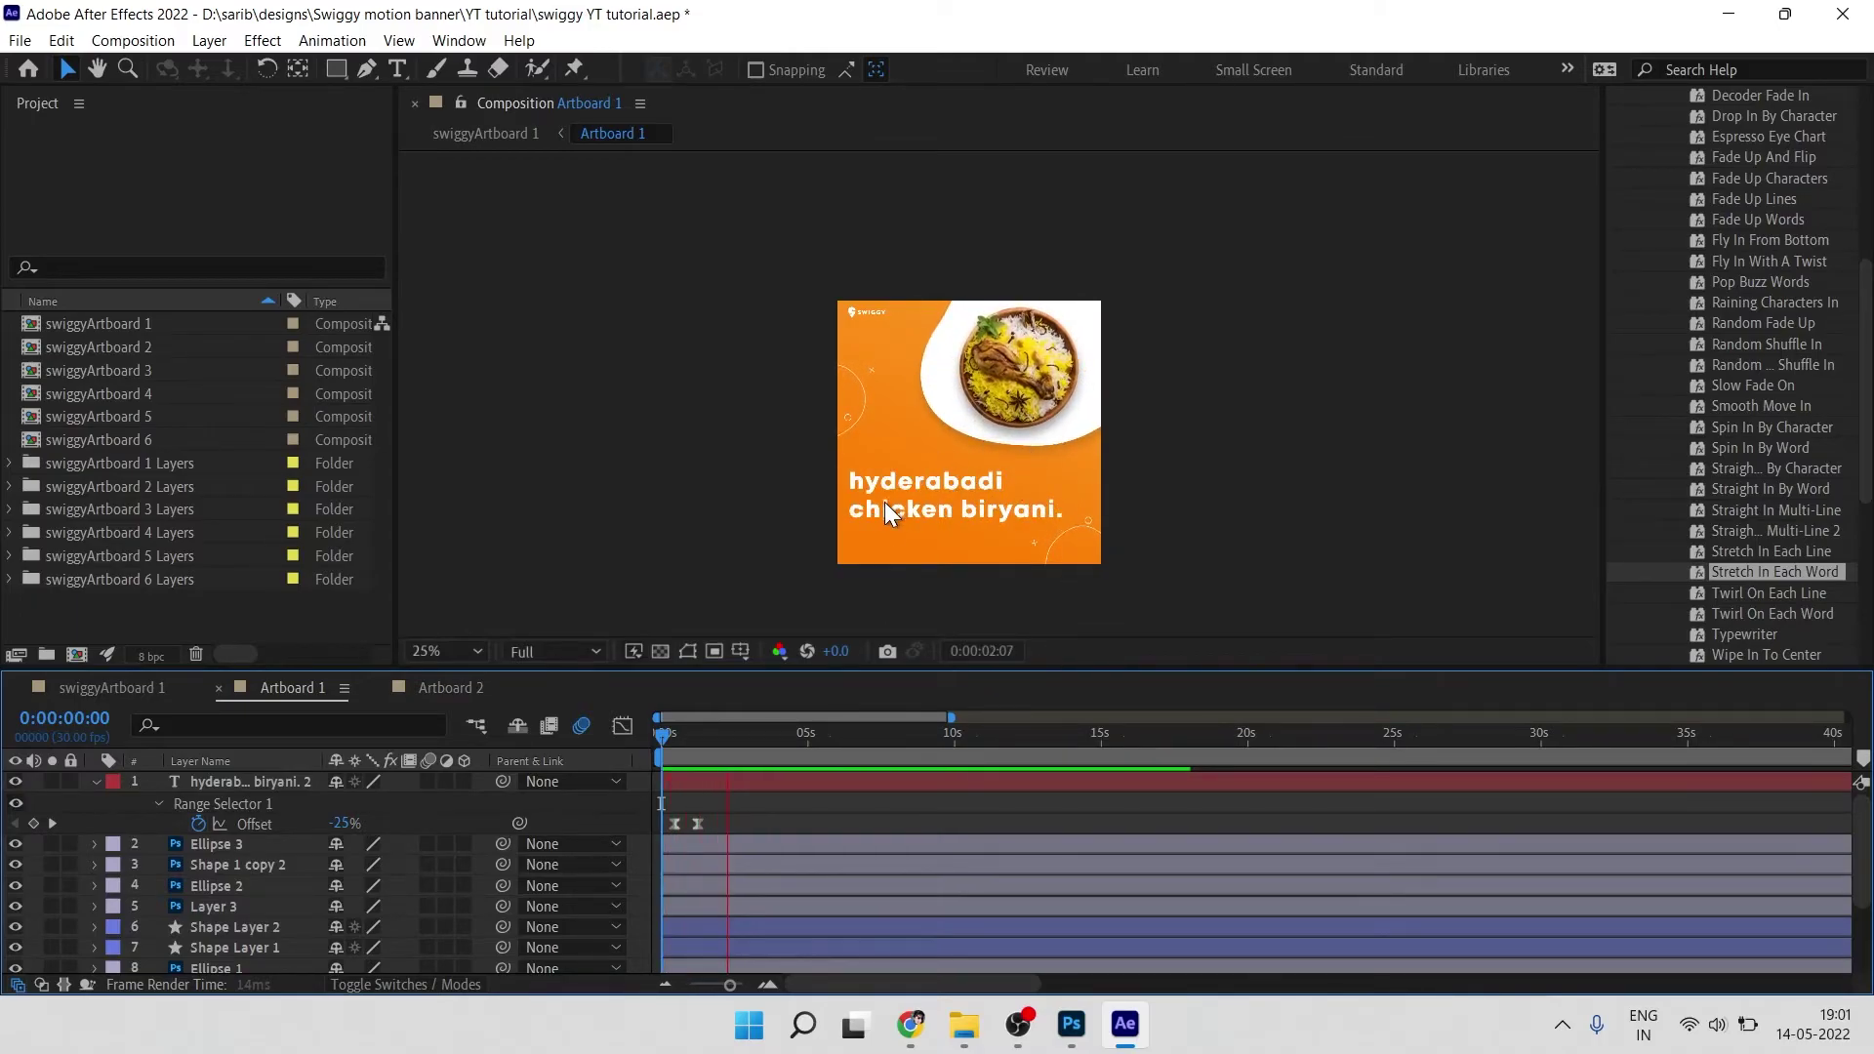
{"action": "key", "text": "space"}
{"action": "key", "text": "space"}
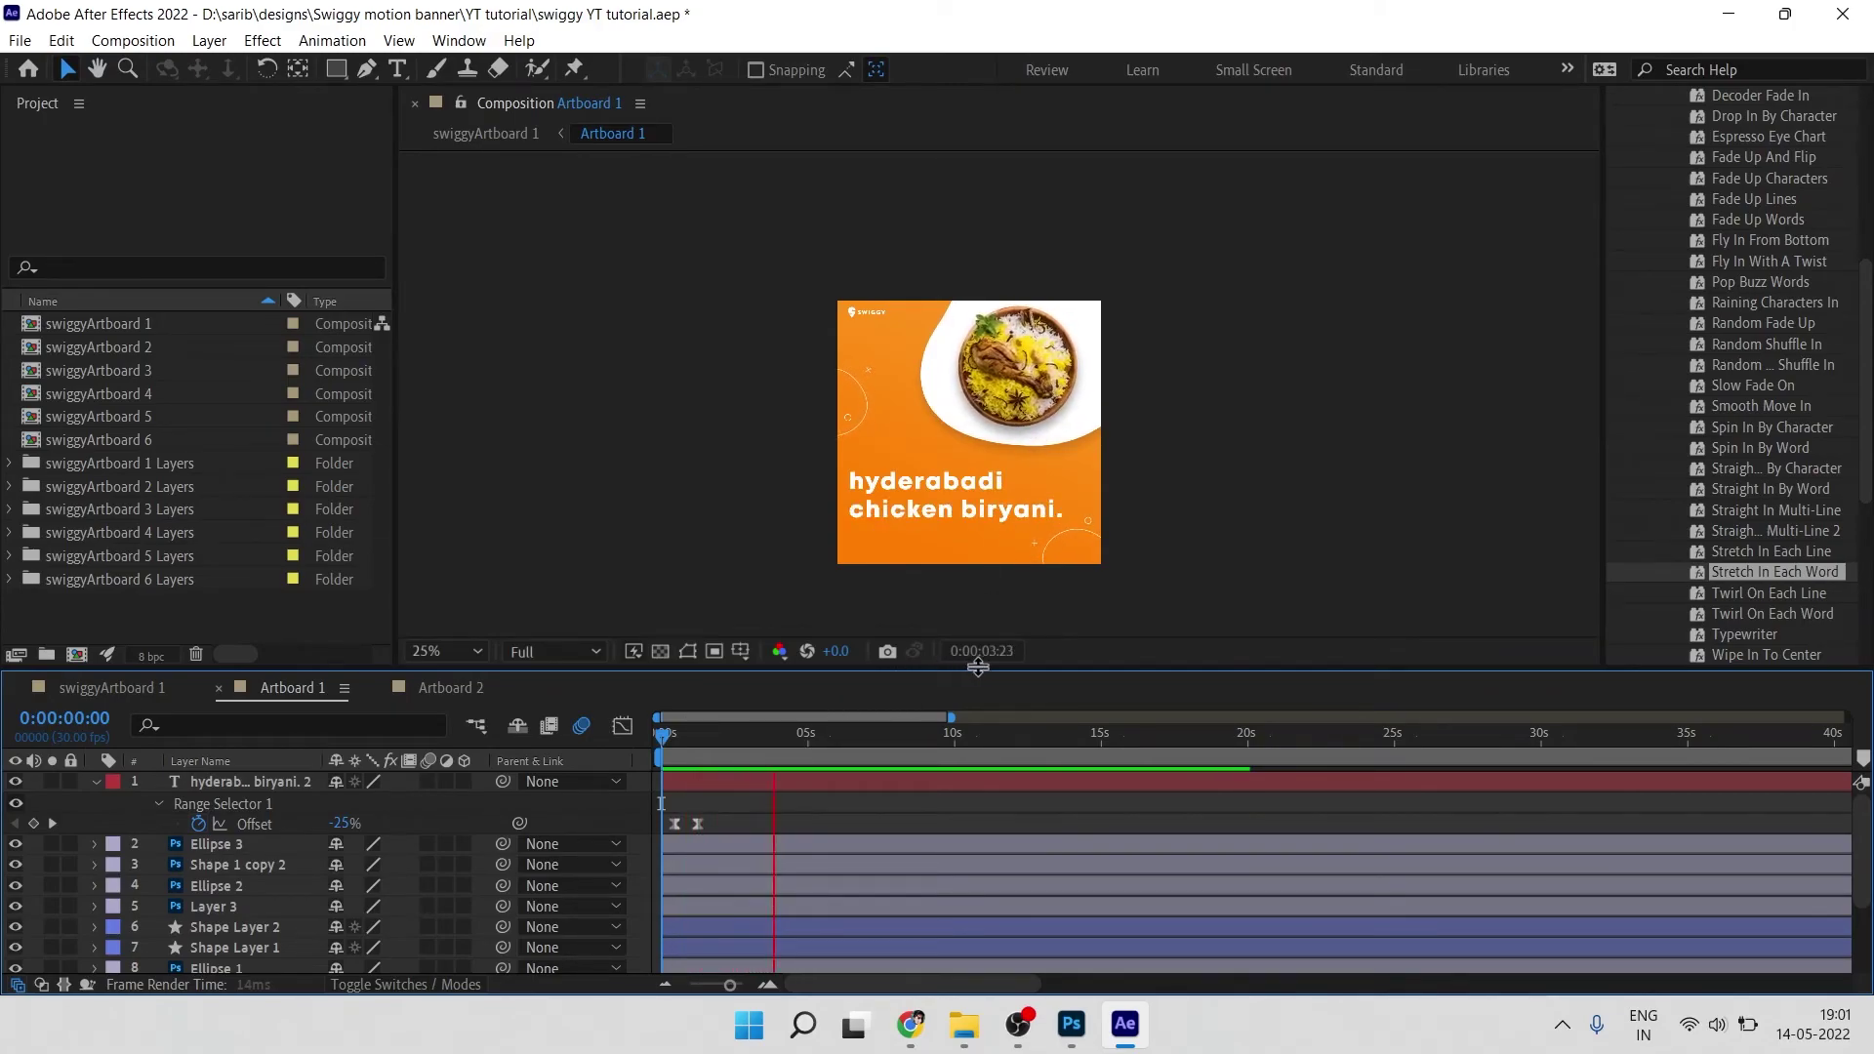
Step: Keyframe the Position of Layer 3 at 0:00:04:12, and move the biryani bowl beyond the artboard's upper-right corner at 0:00:05:08
{"action": "scroll", "coordinate": [1017, 348], "scroll_direction": "up", "scroll_amount": 2}
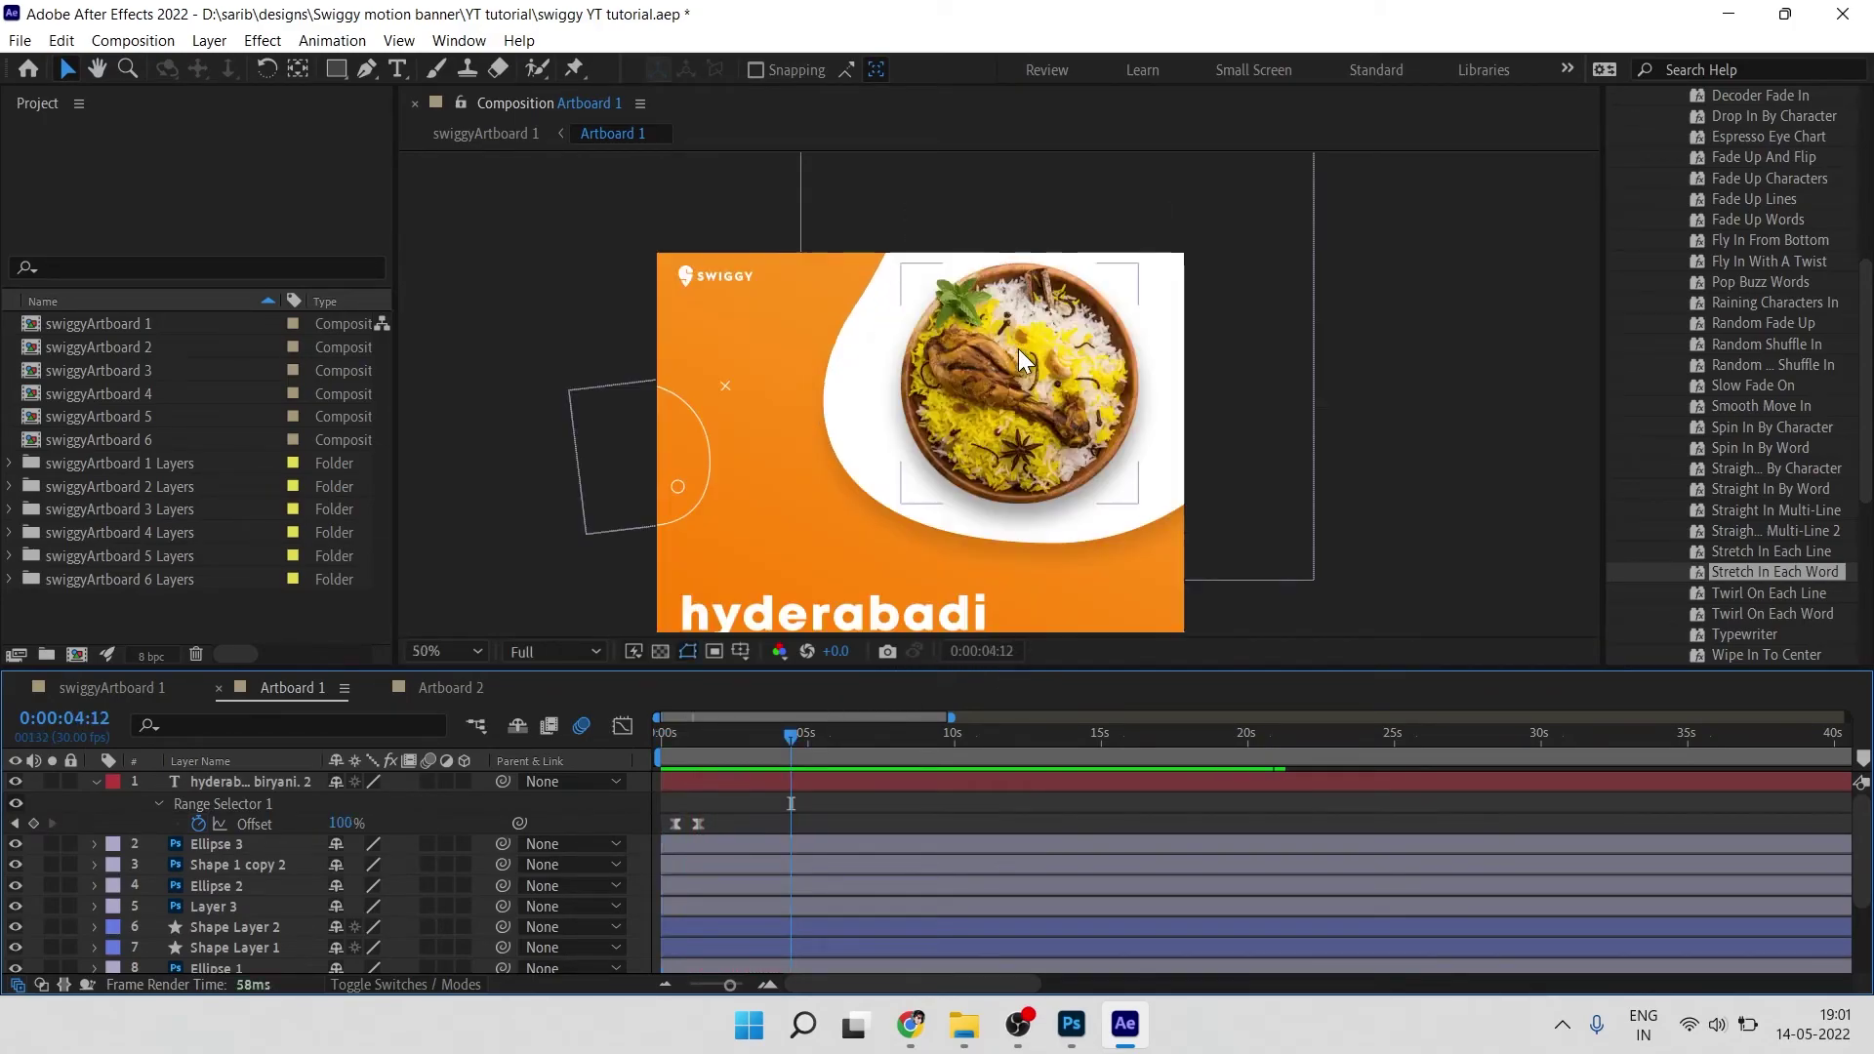
{"action": "left_click_drag", "start_coordinate": [1062, 428], "coordinate": [1096, 336]}
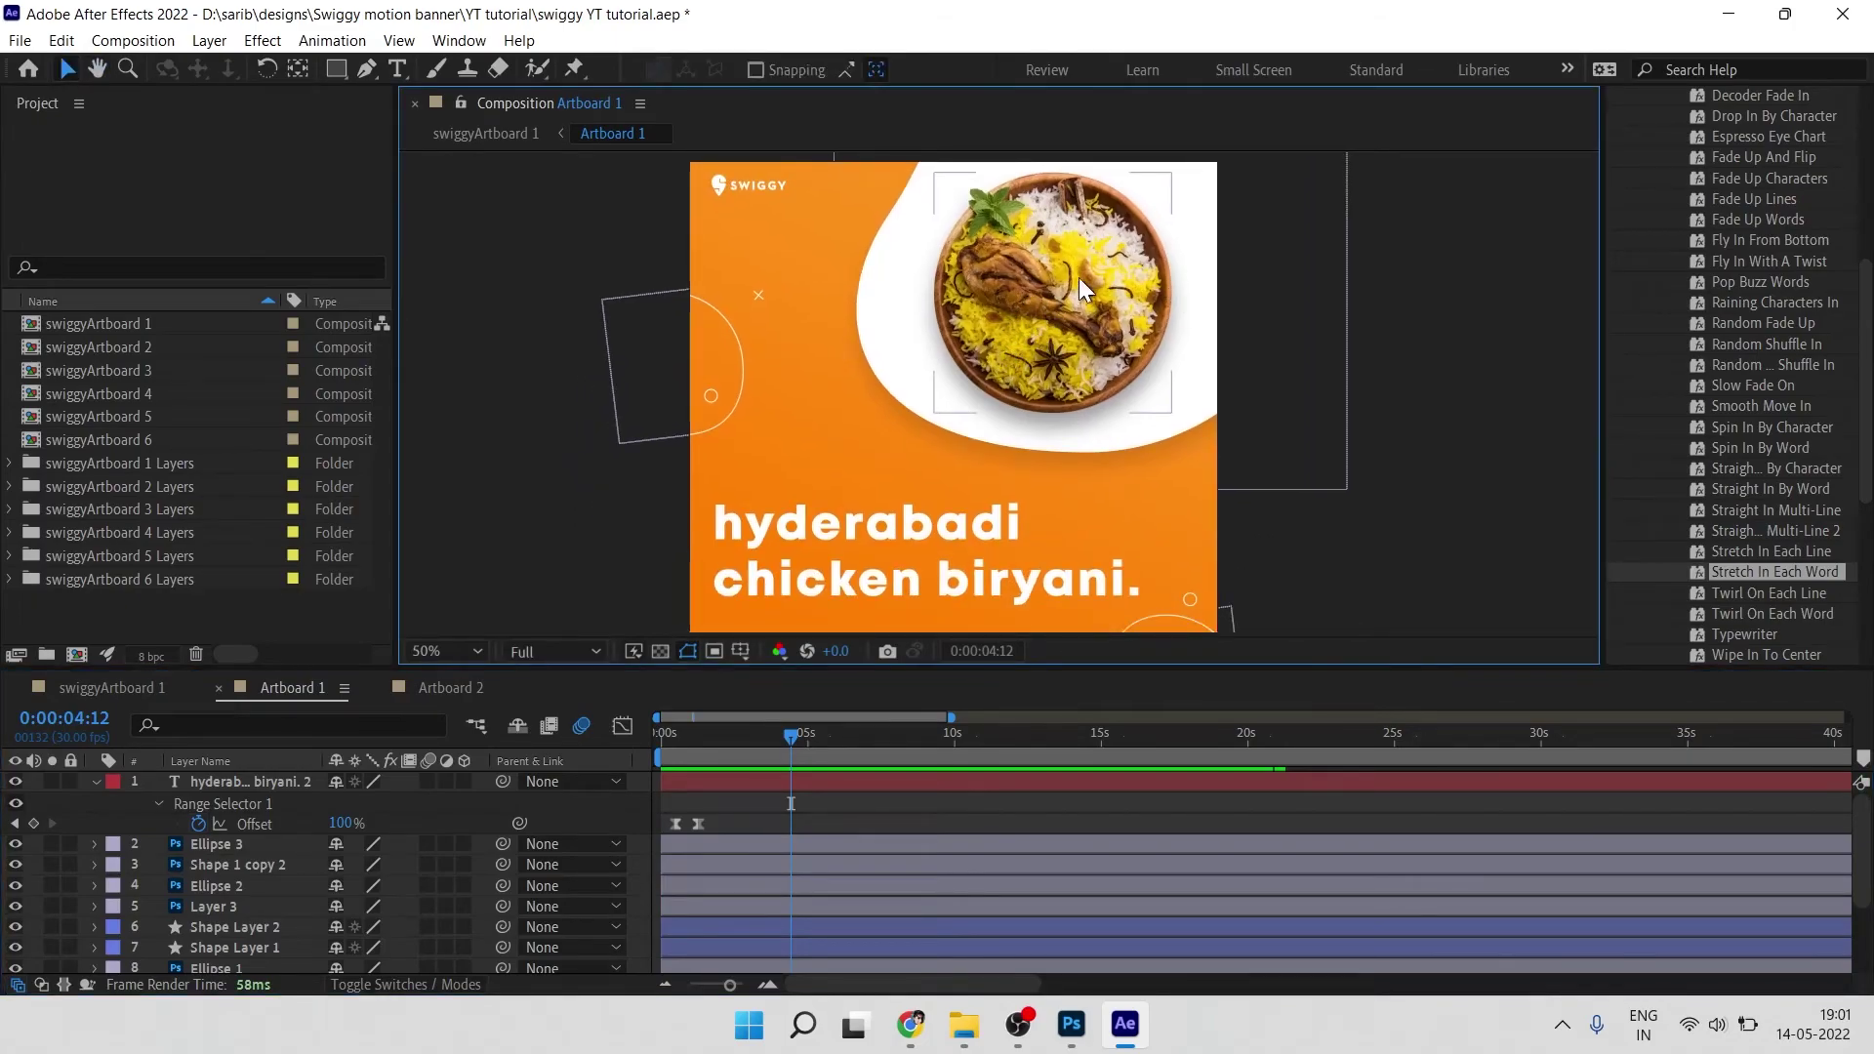
{"action": "scroll", "coordinate": [1006, 329], "scroll_direction": "down", "scroll_amount": 2}
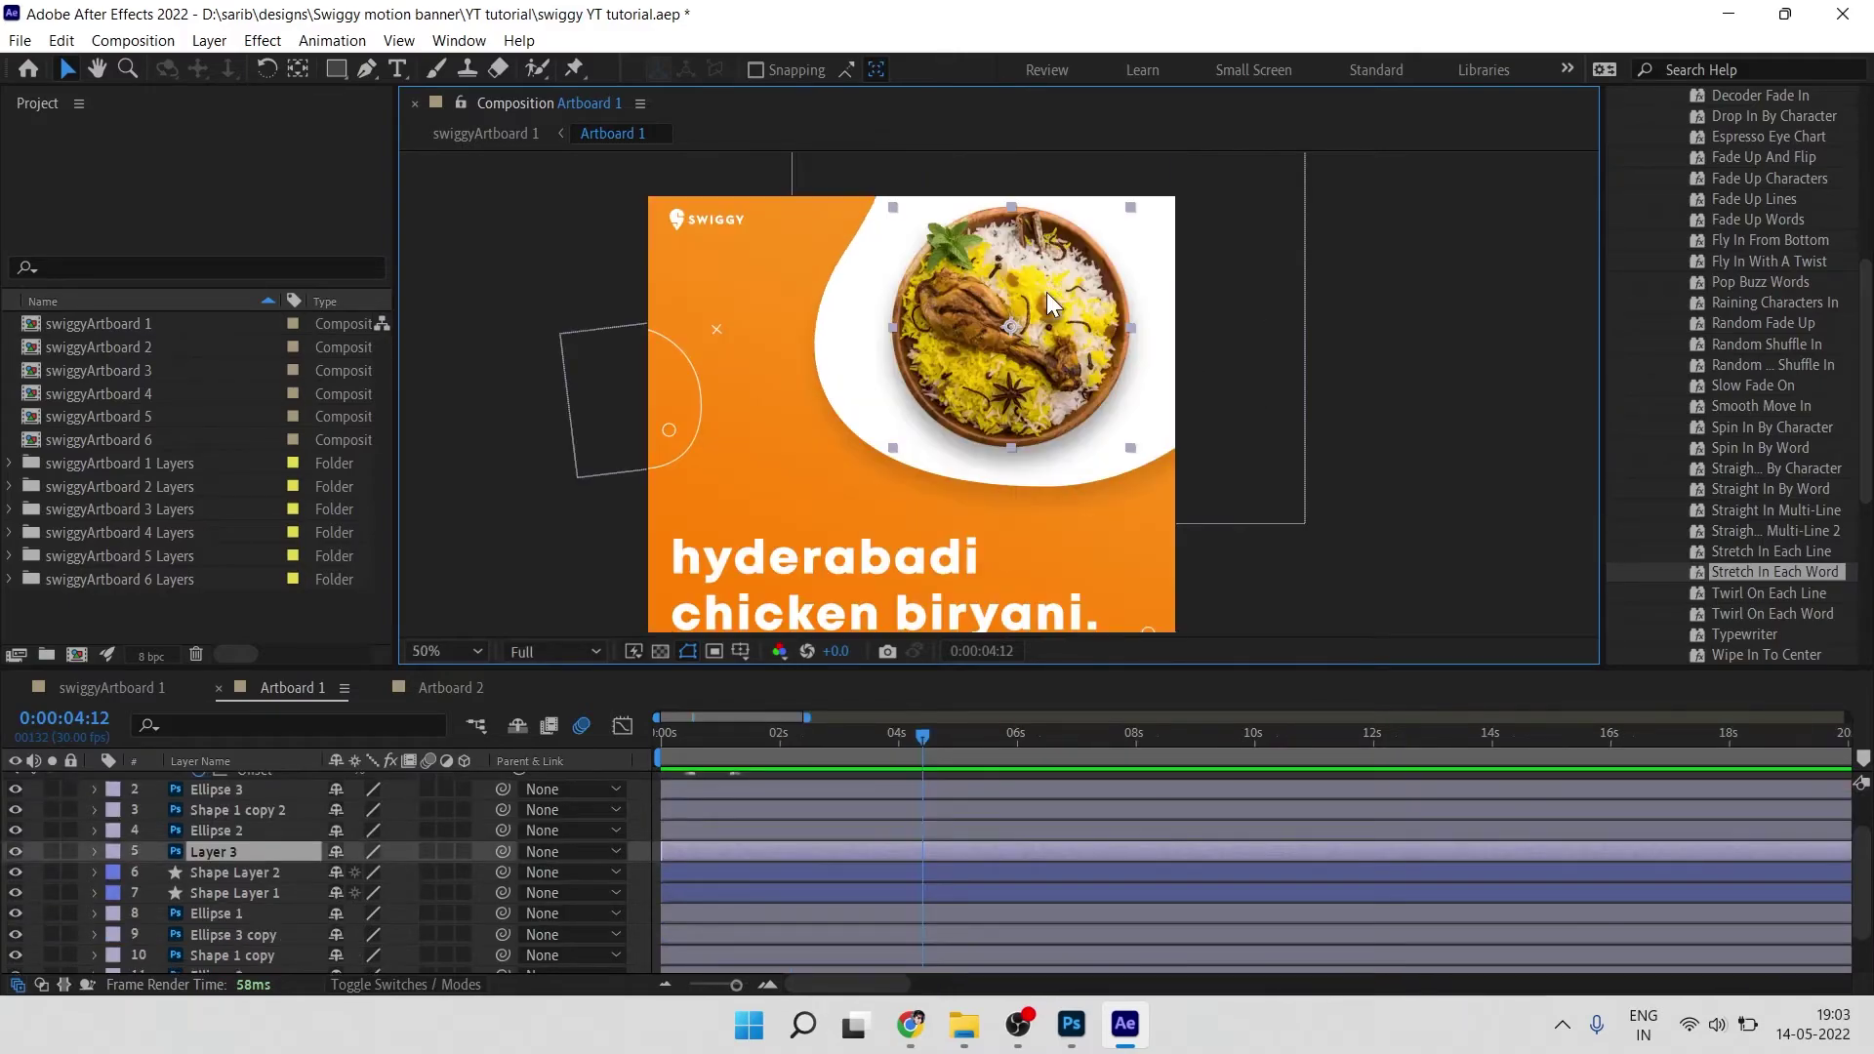
{"action": "left_click_drag", "start_coordinate": [923, 641], "coordinate": [1022, 603]}
{"action": "key", "text": "p"}
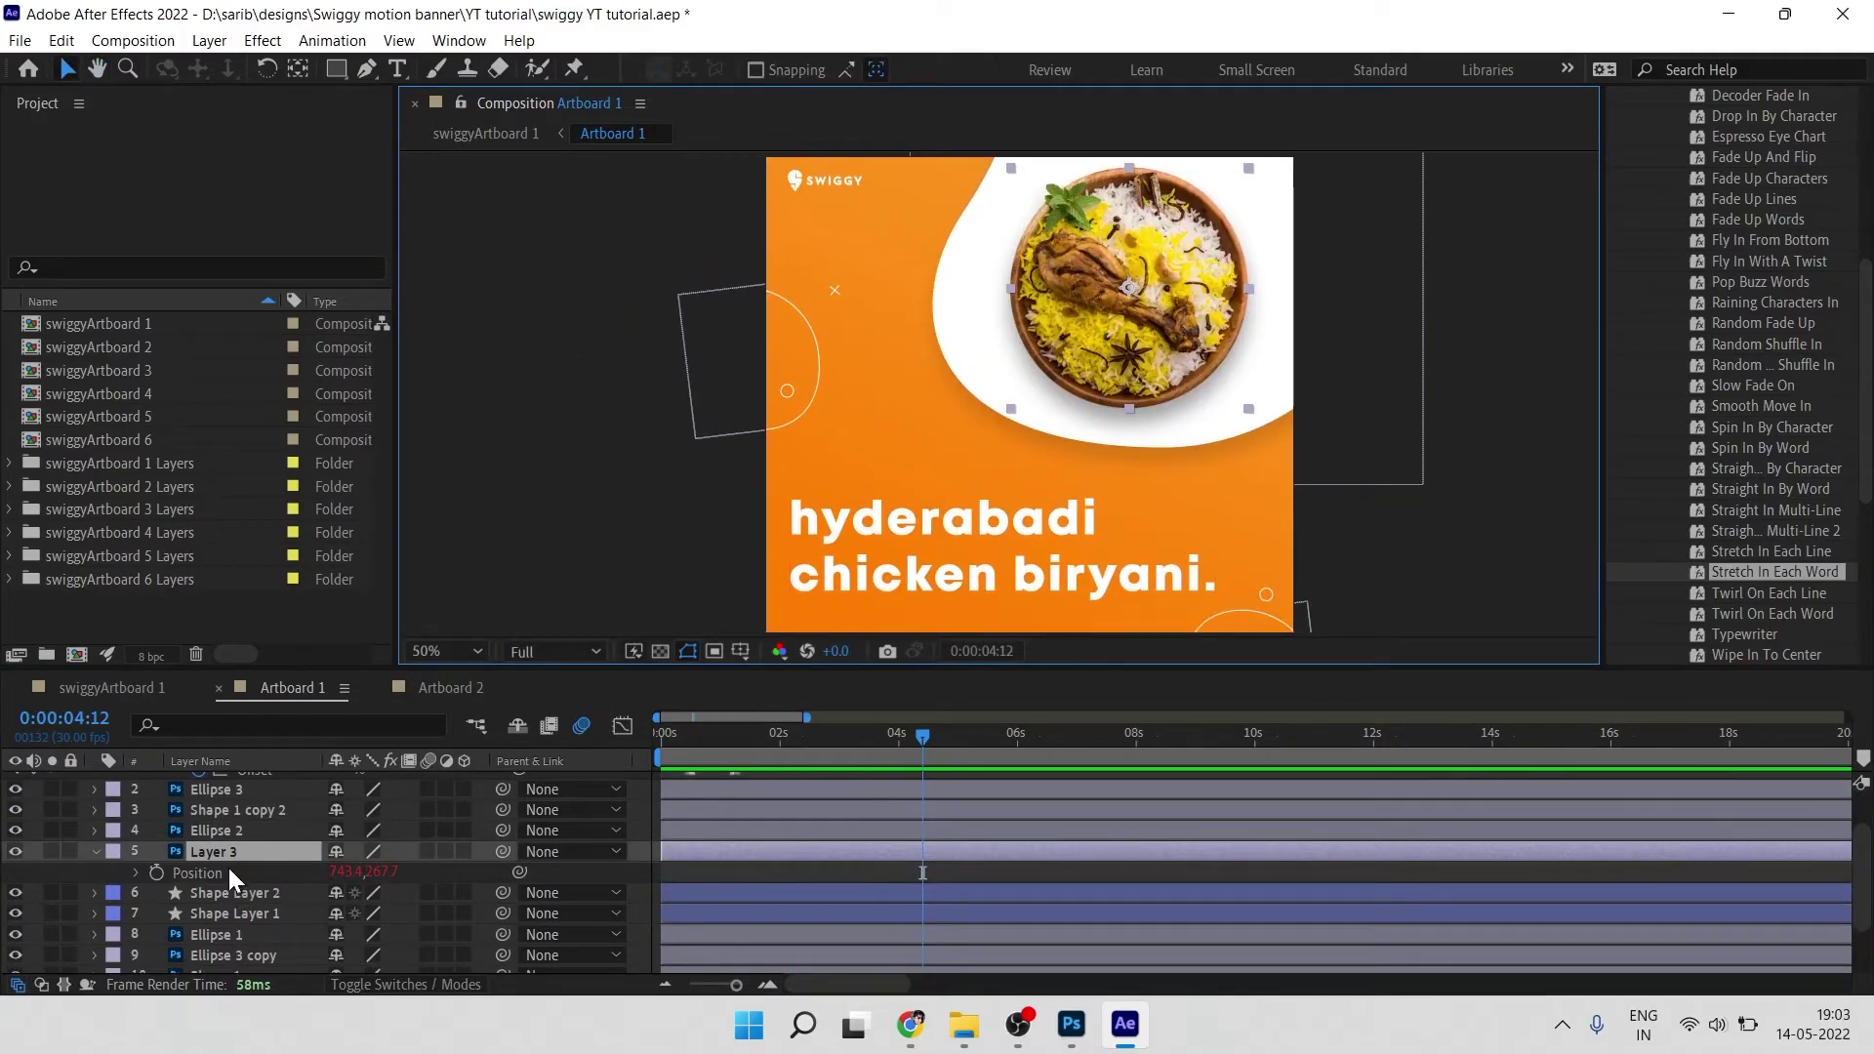
{"action": "left_click", "coordinate": [156, 872]}
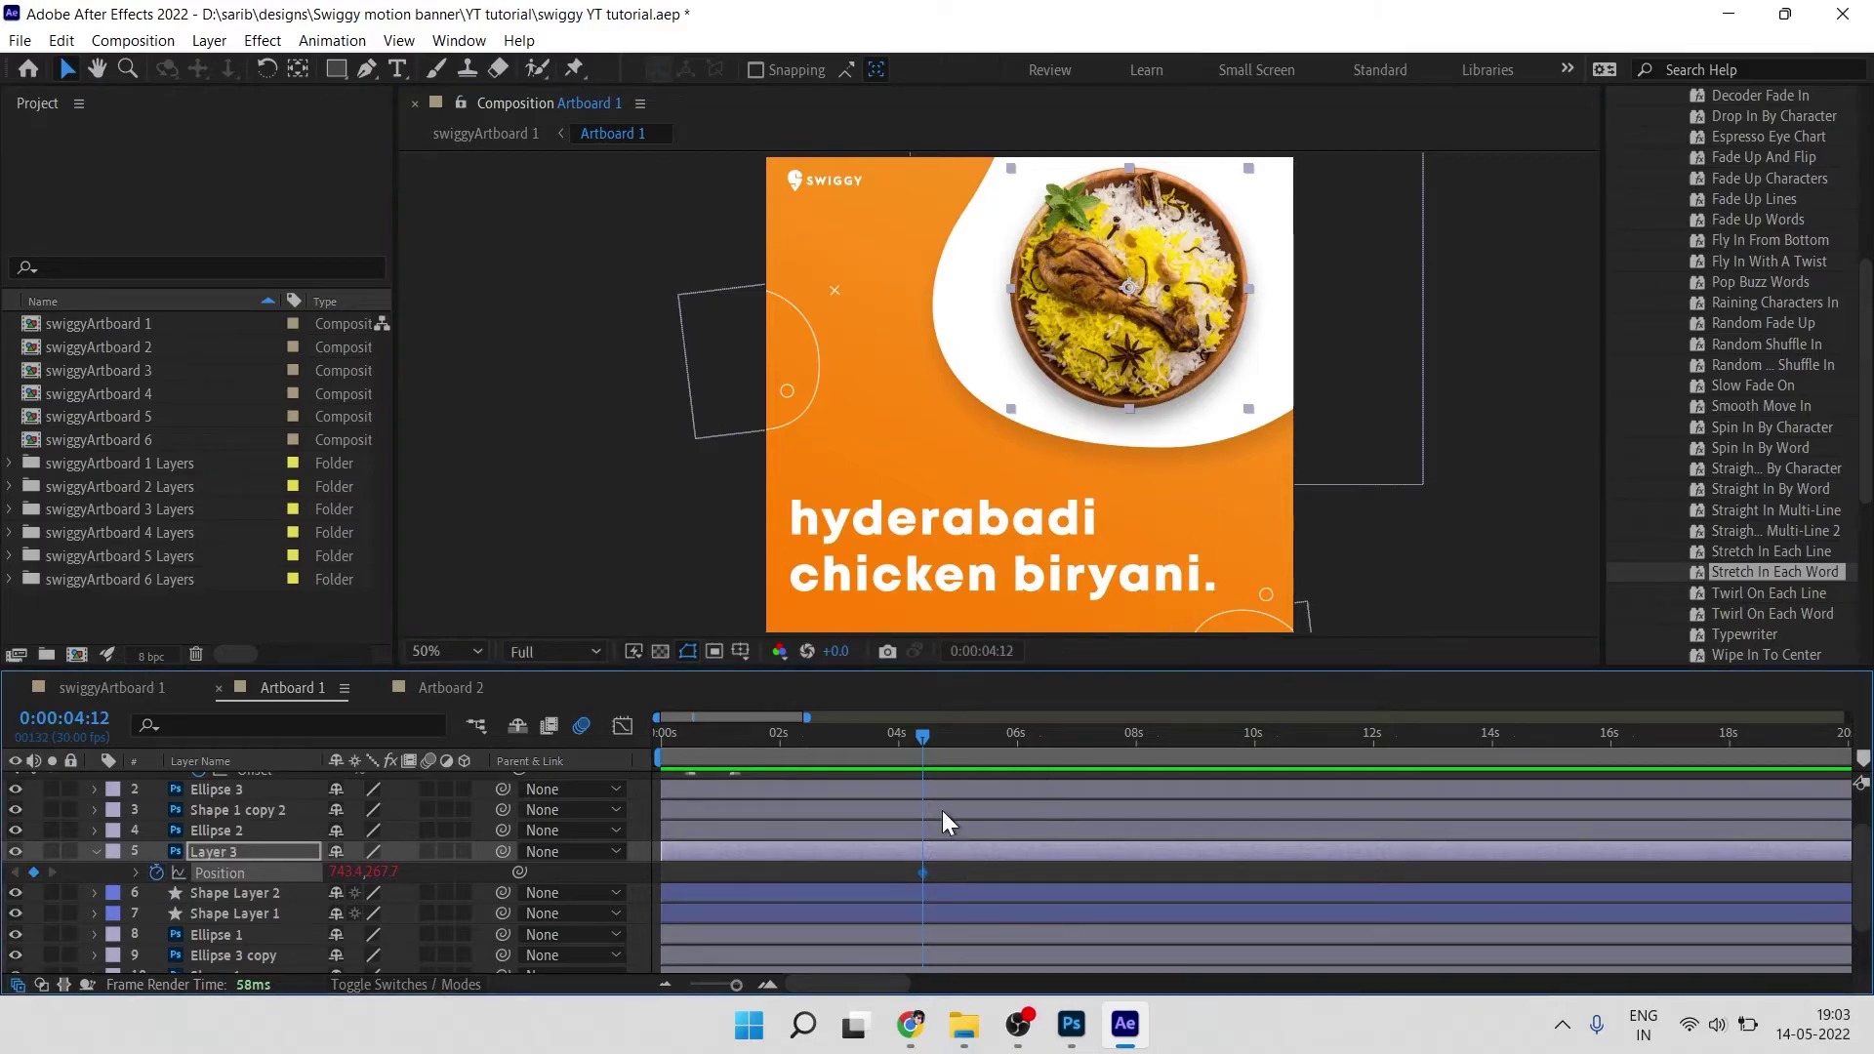
{"action": "left_click", "coordinate": [974, 734]}
{"action": "left_click_drag", "start_coordinate": [1118, 445], "coordinate": [1384, 200]}
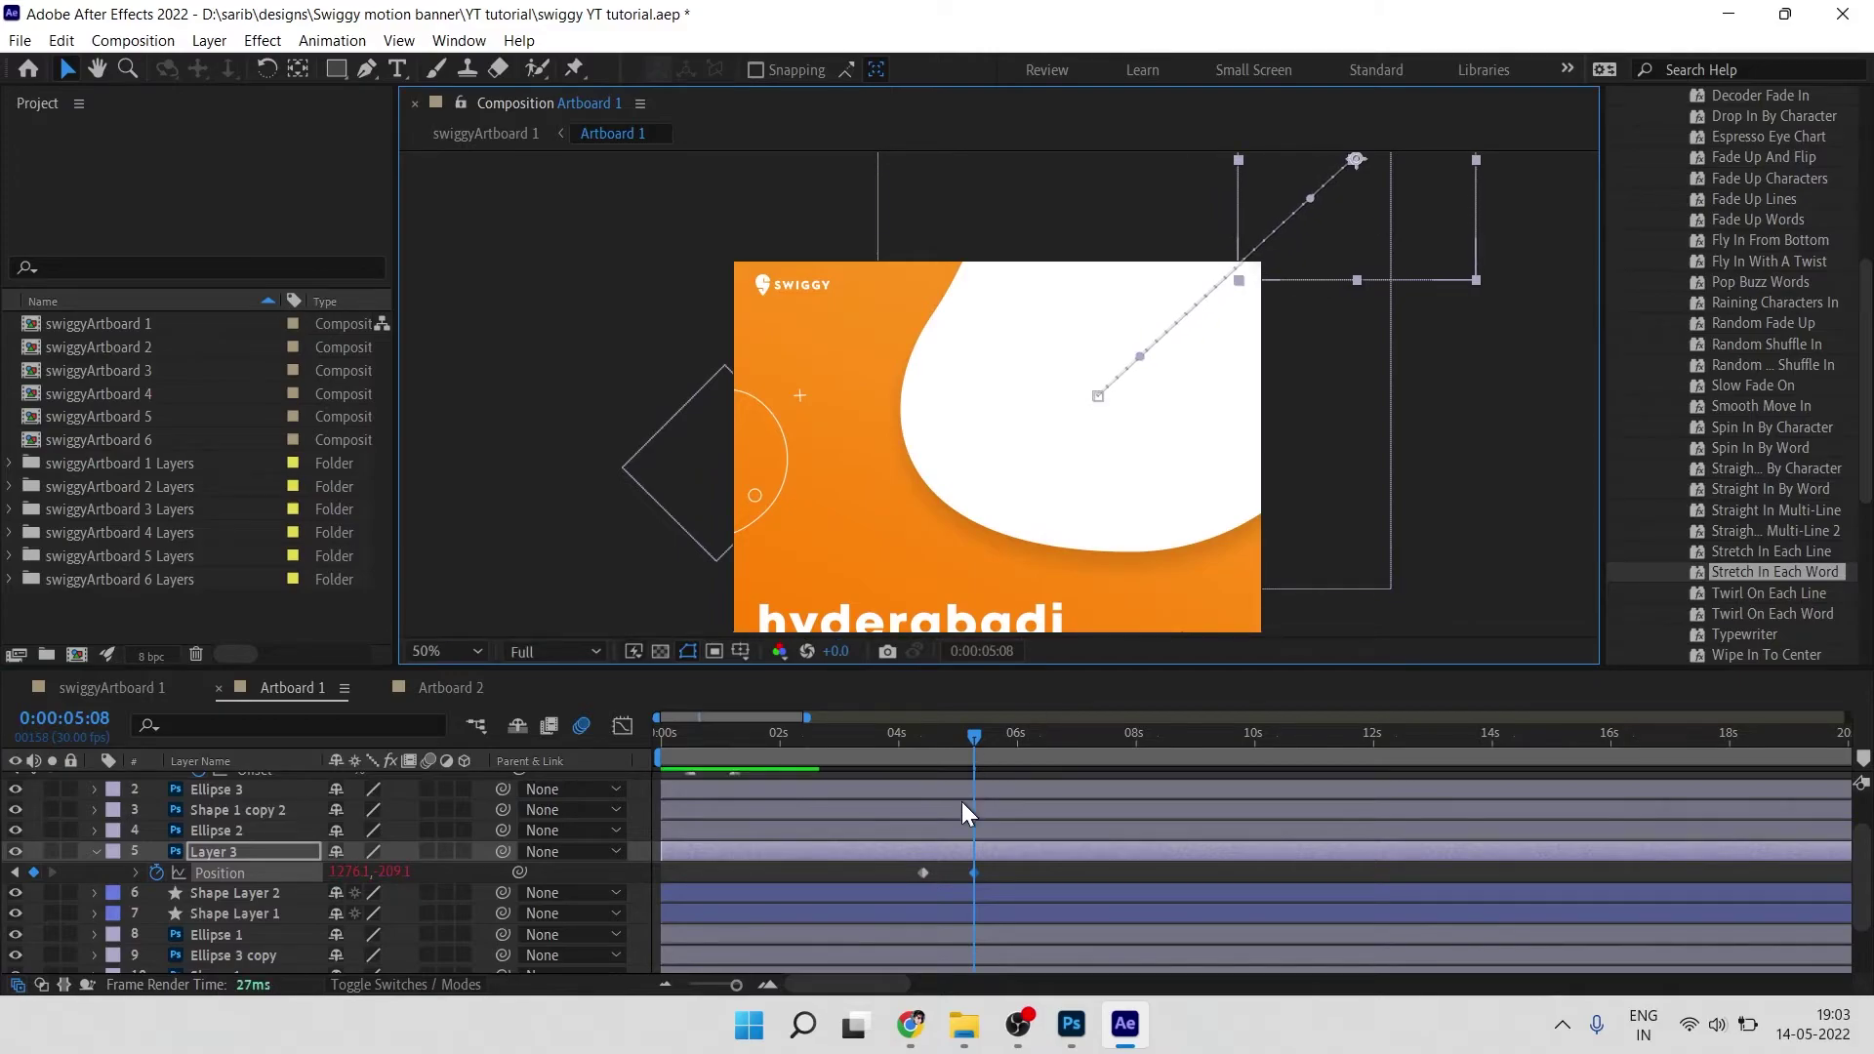
Step: Apply Easy Ease to both Position keyframes of Layer 3 and preview the bowl's exit
{"action": "left_click_drag", "start_coordinate": [896, 867], "coordinate": [1027, 883]}
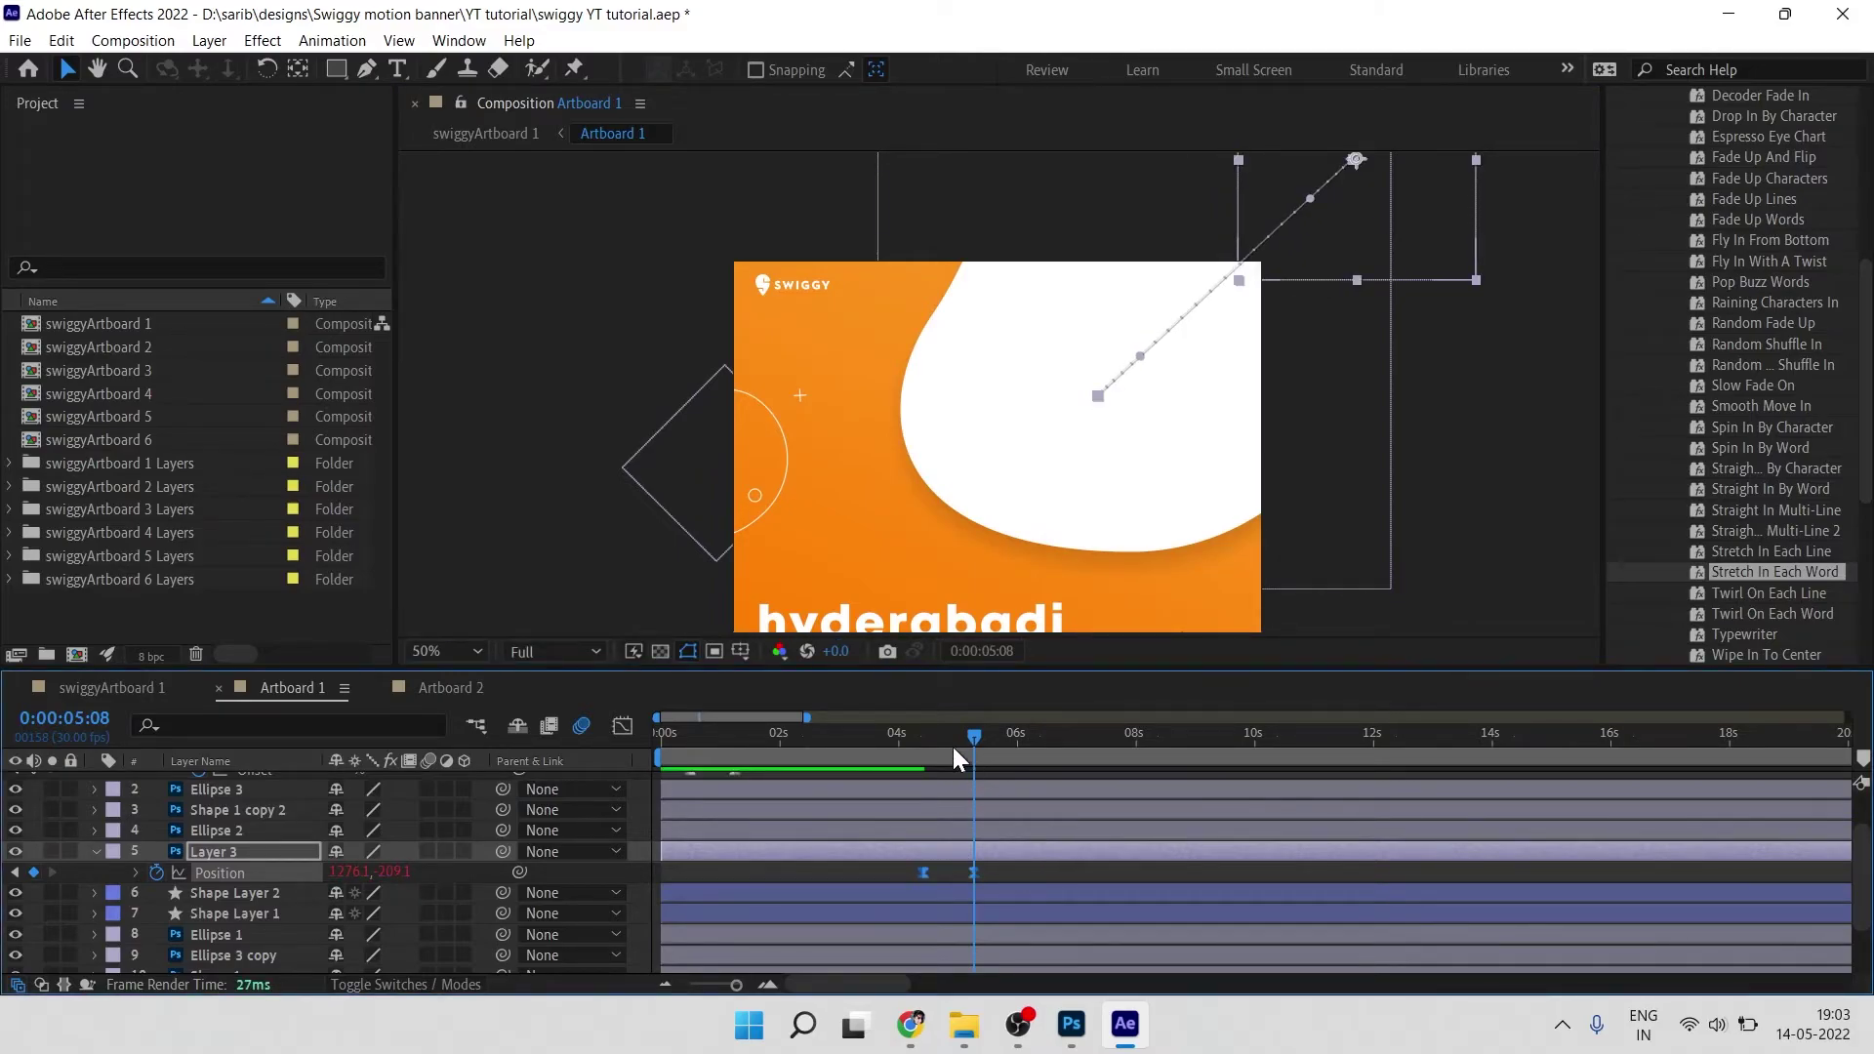
{"action": "left_click_drag", "start_coordinate": [957, 747], "coordinate": [922, 751]}
{"action": "key", "text": "space"}
{"action": "key", "text": "space"}
{"action": "key", "text": "space"}
{"action": "left_click_drag", "start_coordinate": [938, 751], "coordinate": [916, 757]}
{"action": "key", "text": "space"}
{"action": "key", "text": "space"}
Step: Shorten the bowl's exit by moving Layer 3's end Position keyframe to about 0:00:04:22
{"action": "left_click", "coordinate": [1016, 869]}
{"action": "left_click_drag", "start_coordinate": [974, 873], "coordinate": [944, 846]}
{"action": "left_click", "coordinate": [922, 753]}
{"action": "key", "text": "="}
{"action": "key", "text": "="}
{"action": "left_click_drag", "start_coordinate": [949, 756], "coordinate": [922, 751]}
Step: Reshape Layer 3's speed graph to an early peak with a long slow-down, and move its end Position keyframe to 0:00:05:00
{"action": "left_click_drag", "start_coordinate": [1039, 871], "coordinate": [963, 915]}
{"action": "left_click", "coordinate": [622, 725]}
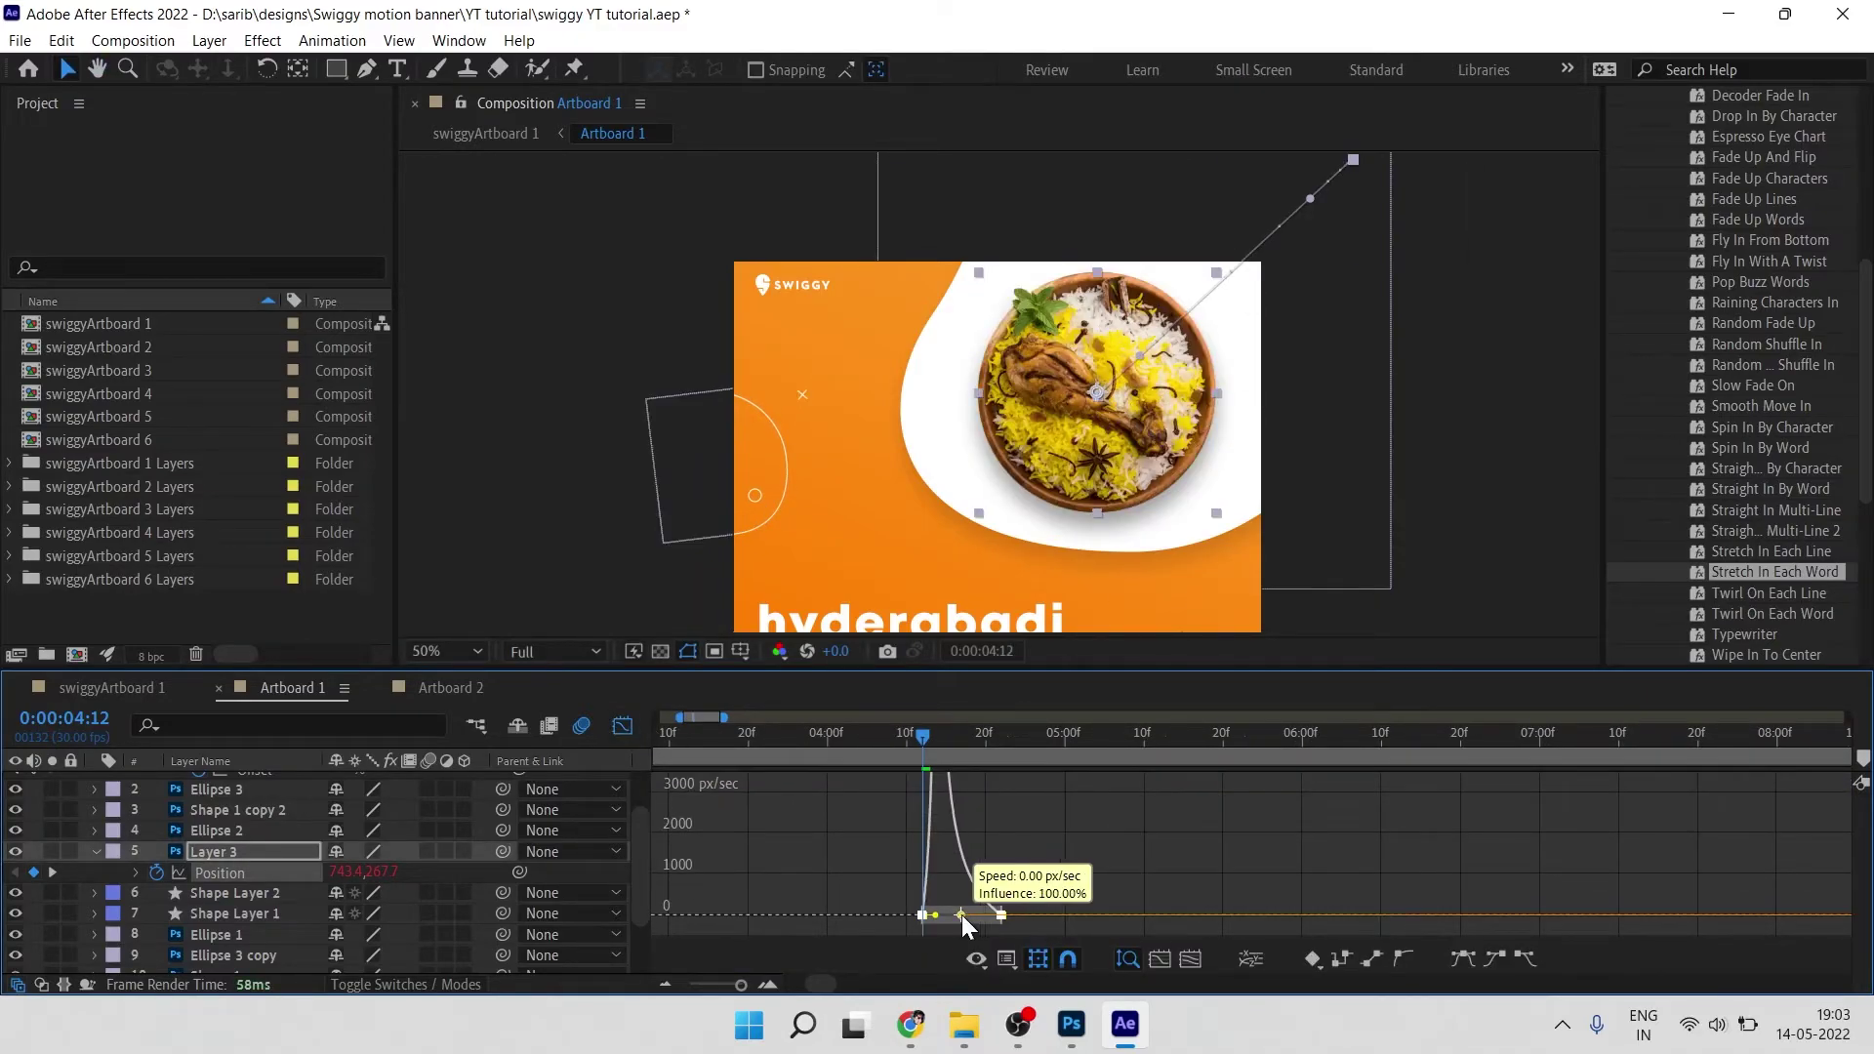
{"action": "key", "text": "space"}
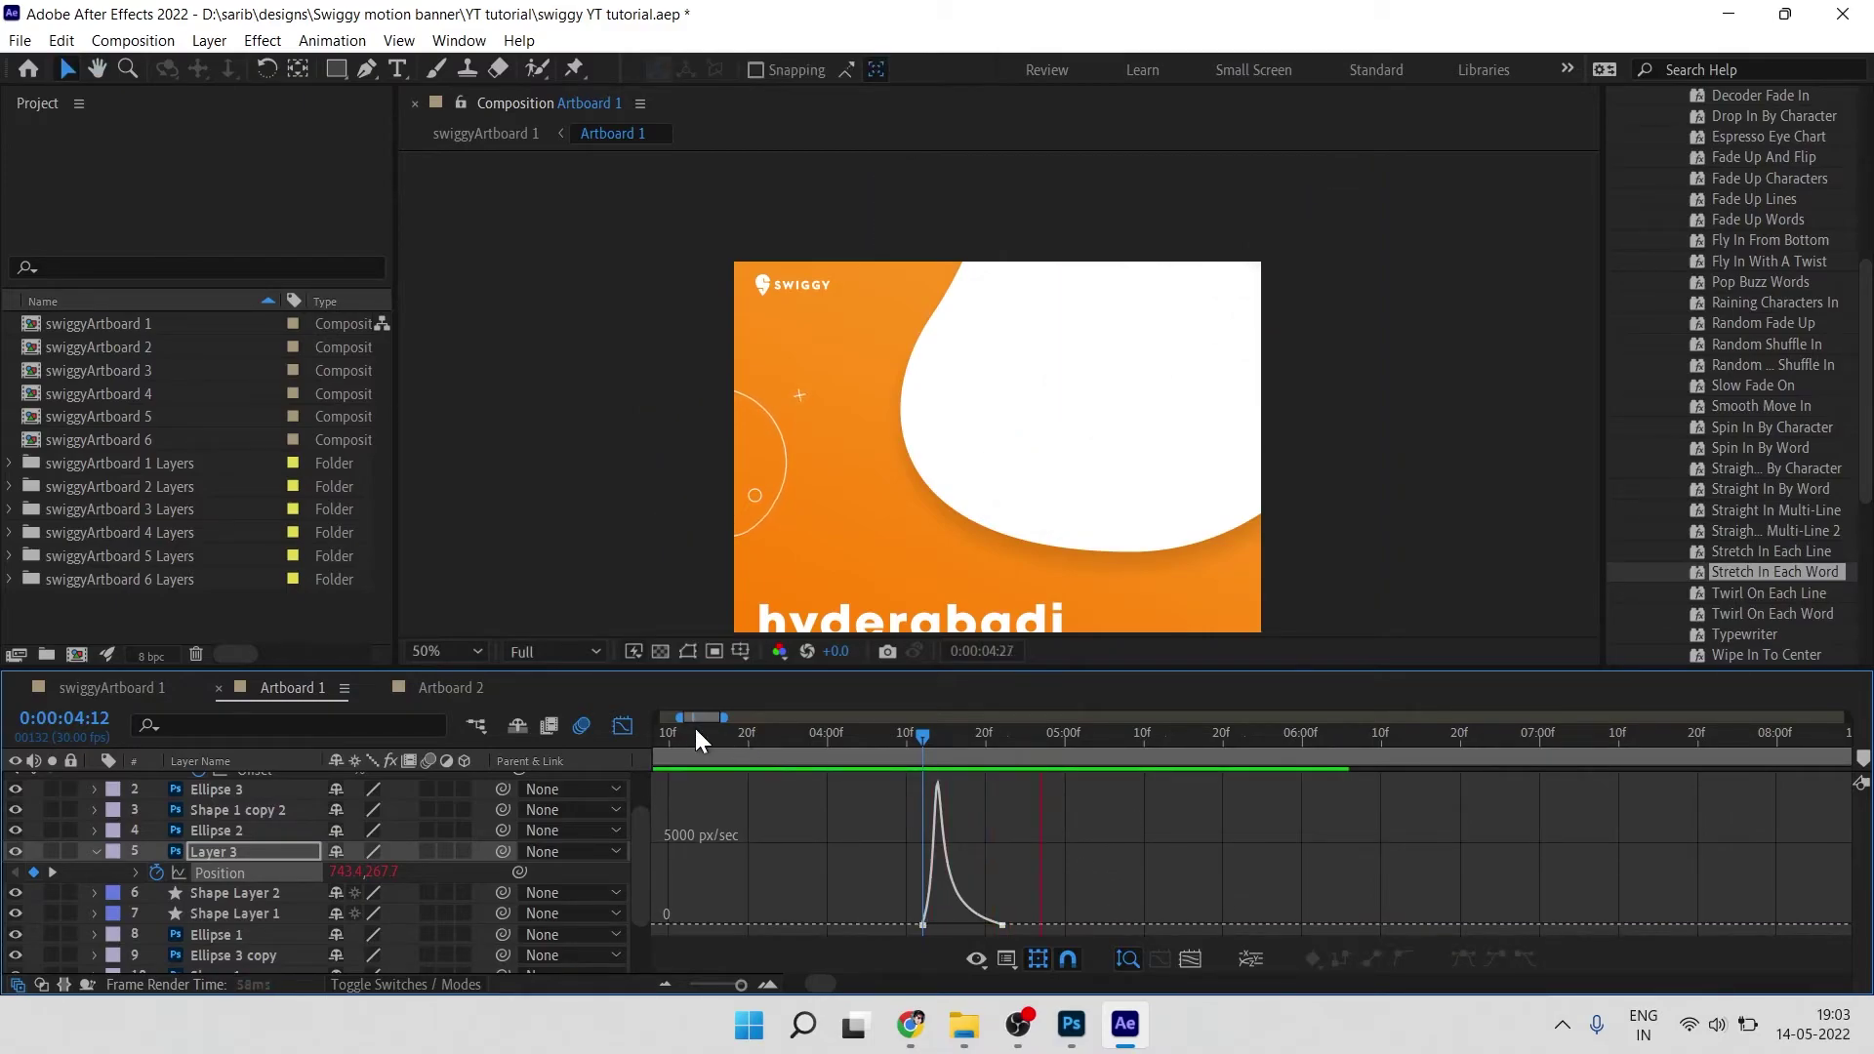
{"action": "left_click", "coordinate": [622, 725]}
{"action": "left_click_drag", "start_coordinate": [1062, 879], "coordinate": [1067, 875]}
{"action": "key", "text": "space"}
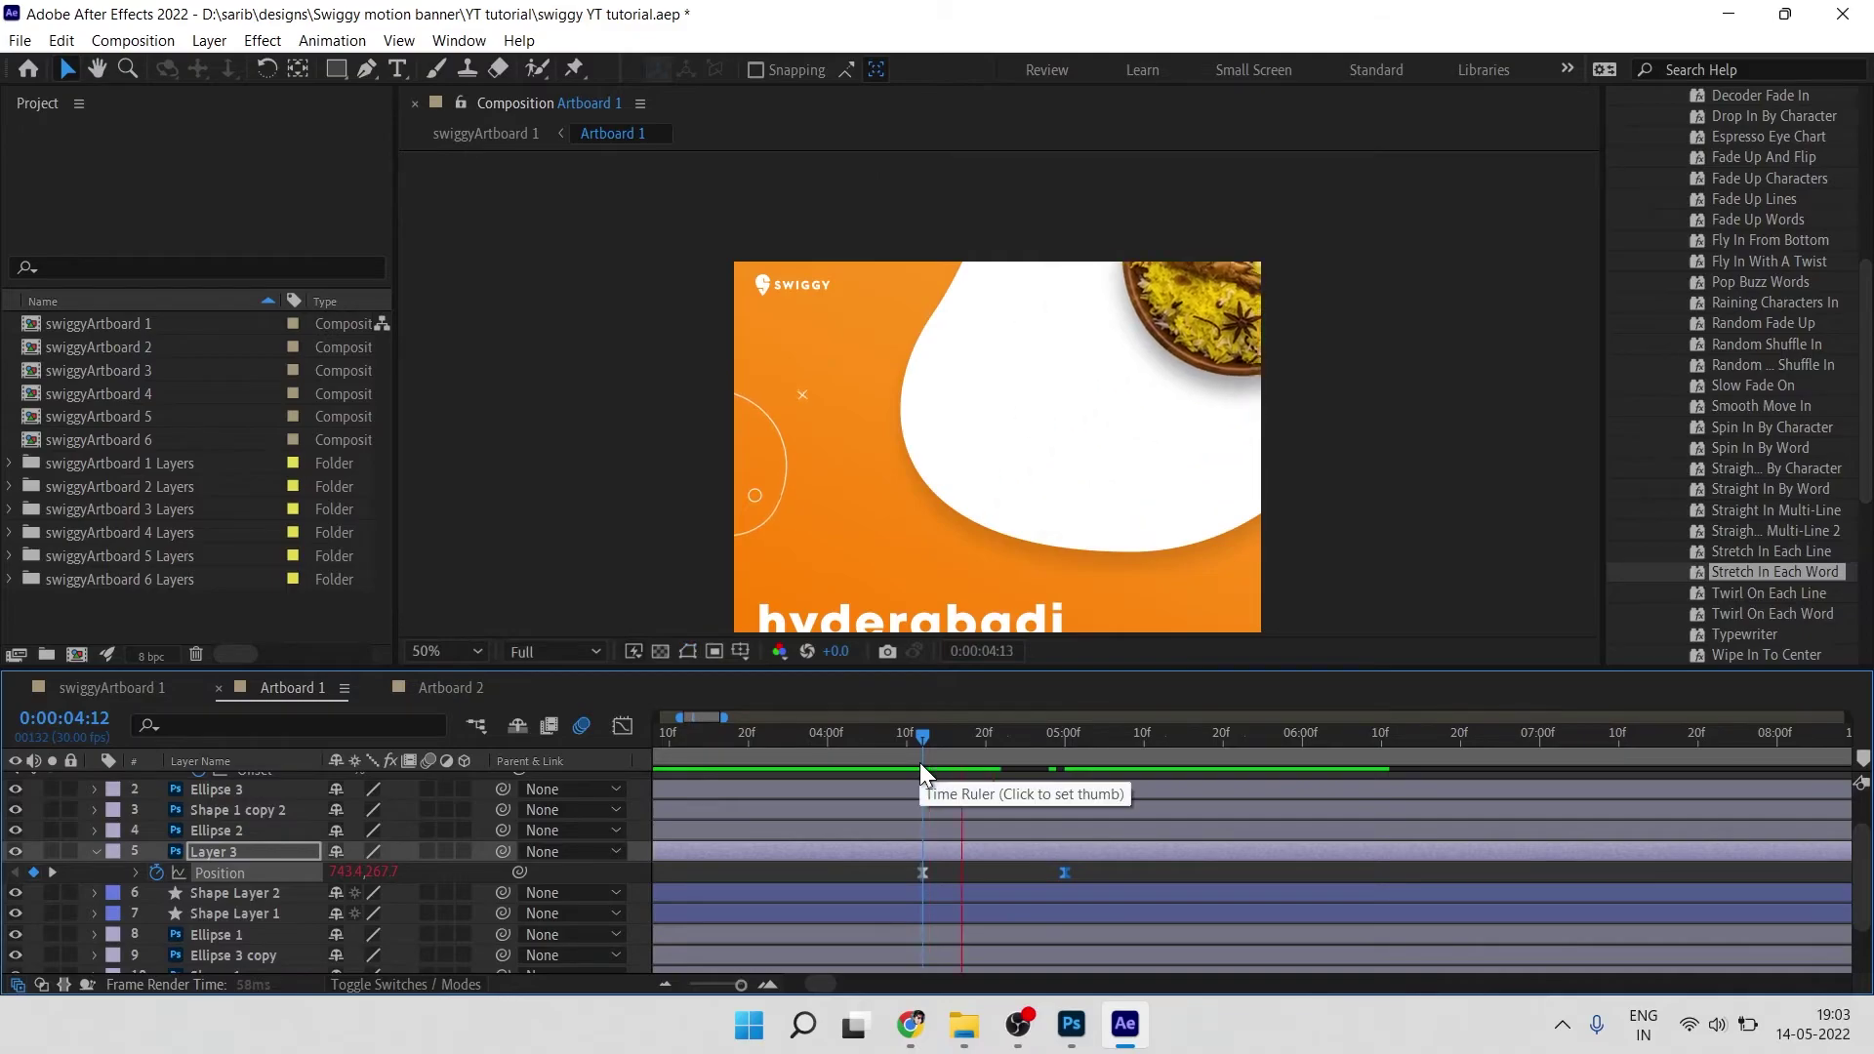
{"action": "key", "text": "space"}
Step: Add a Position keyframe holding Ellipse 1 at 820.5, 139.0 at 0:00:05:00
{"action": "scroll", "coordinate": [1332, 508], "scroll_direction": "down", "scroll_amount": 2}
{"action": "left_click", "coordinate": [1310, 460]}
{"action": "left_click", "coordinate": [1161, 482]}
{"action": "left_click_drag", "start_coordinate": [828, 920], "coordinate": [1330, 864]}
{"action": "scroll", "coordinate": [1118, 890], "scroll_direction": "down", "scroll_amount": 3}
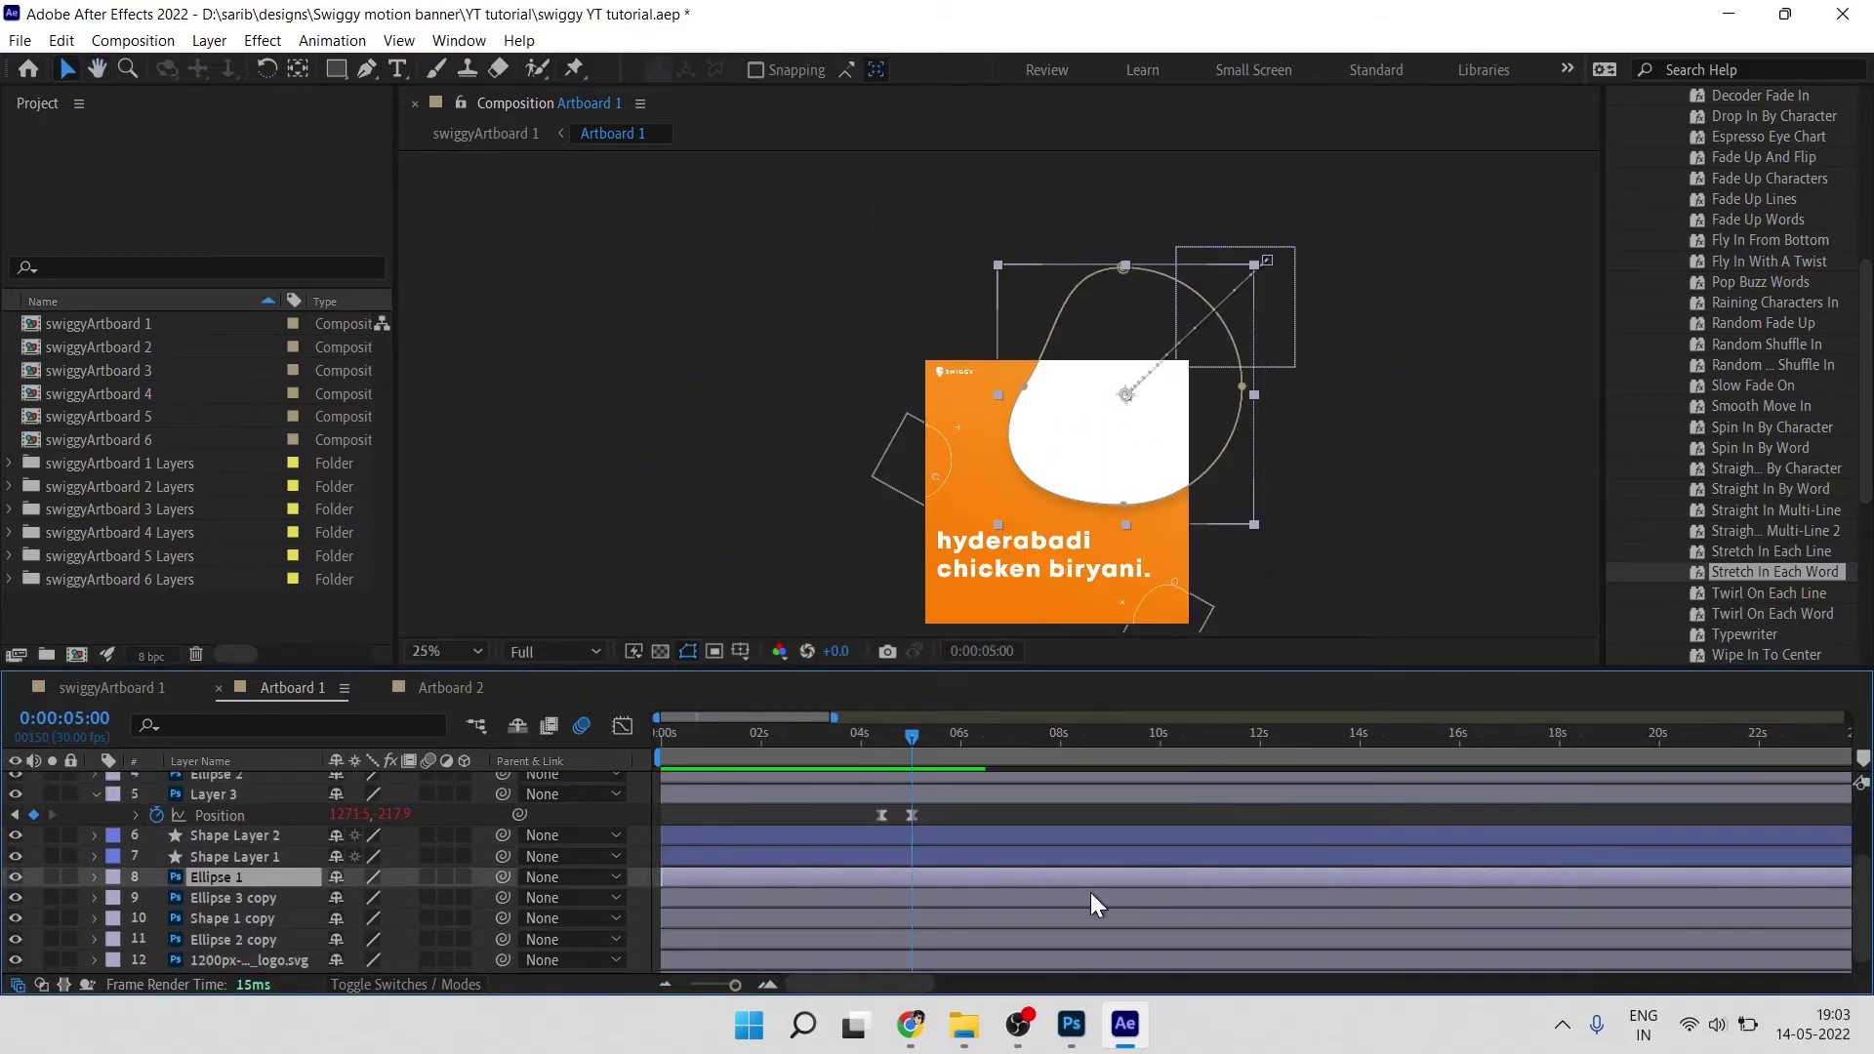
{"action": "key", "text": "p"}
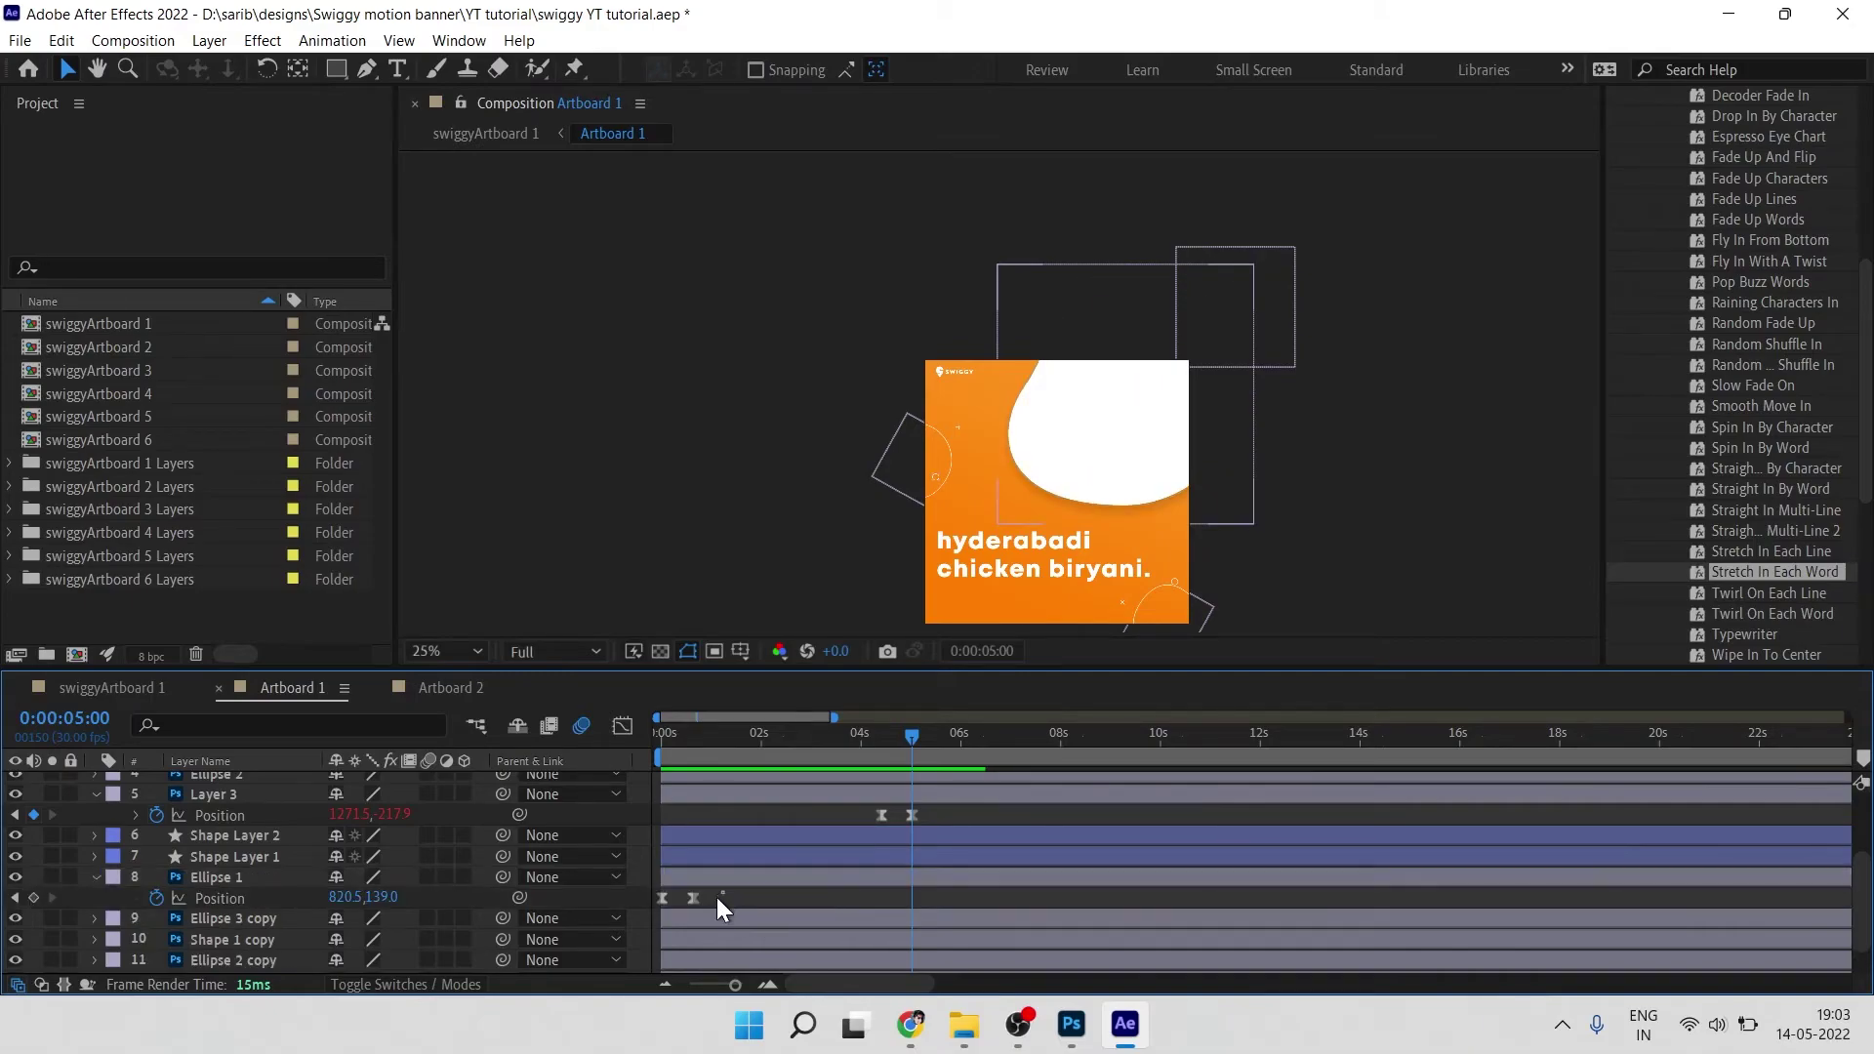
{"action": "left_click", "coordinate": [722, 893]}
{"action": "key", "text": "alt+shift+p"}
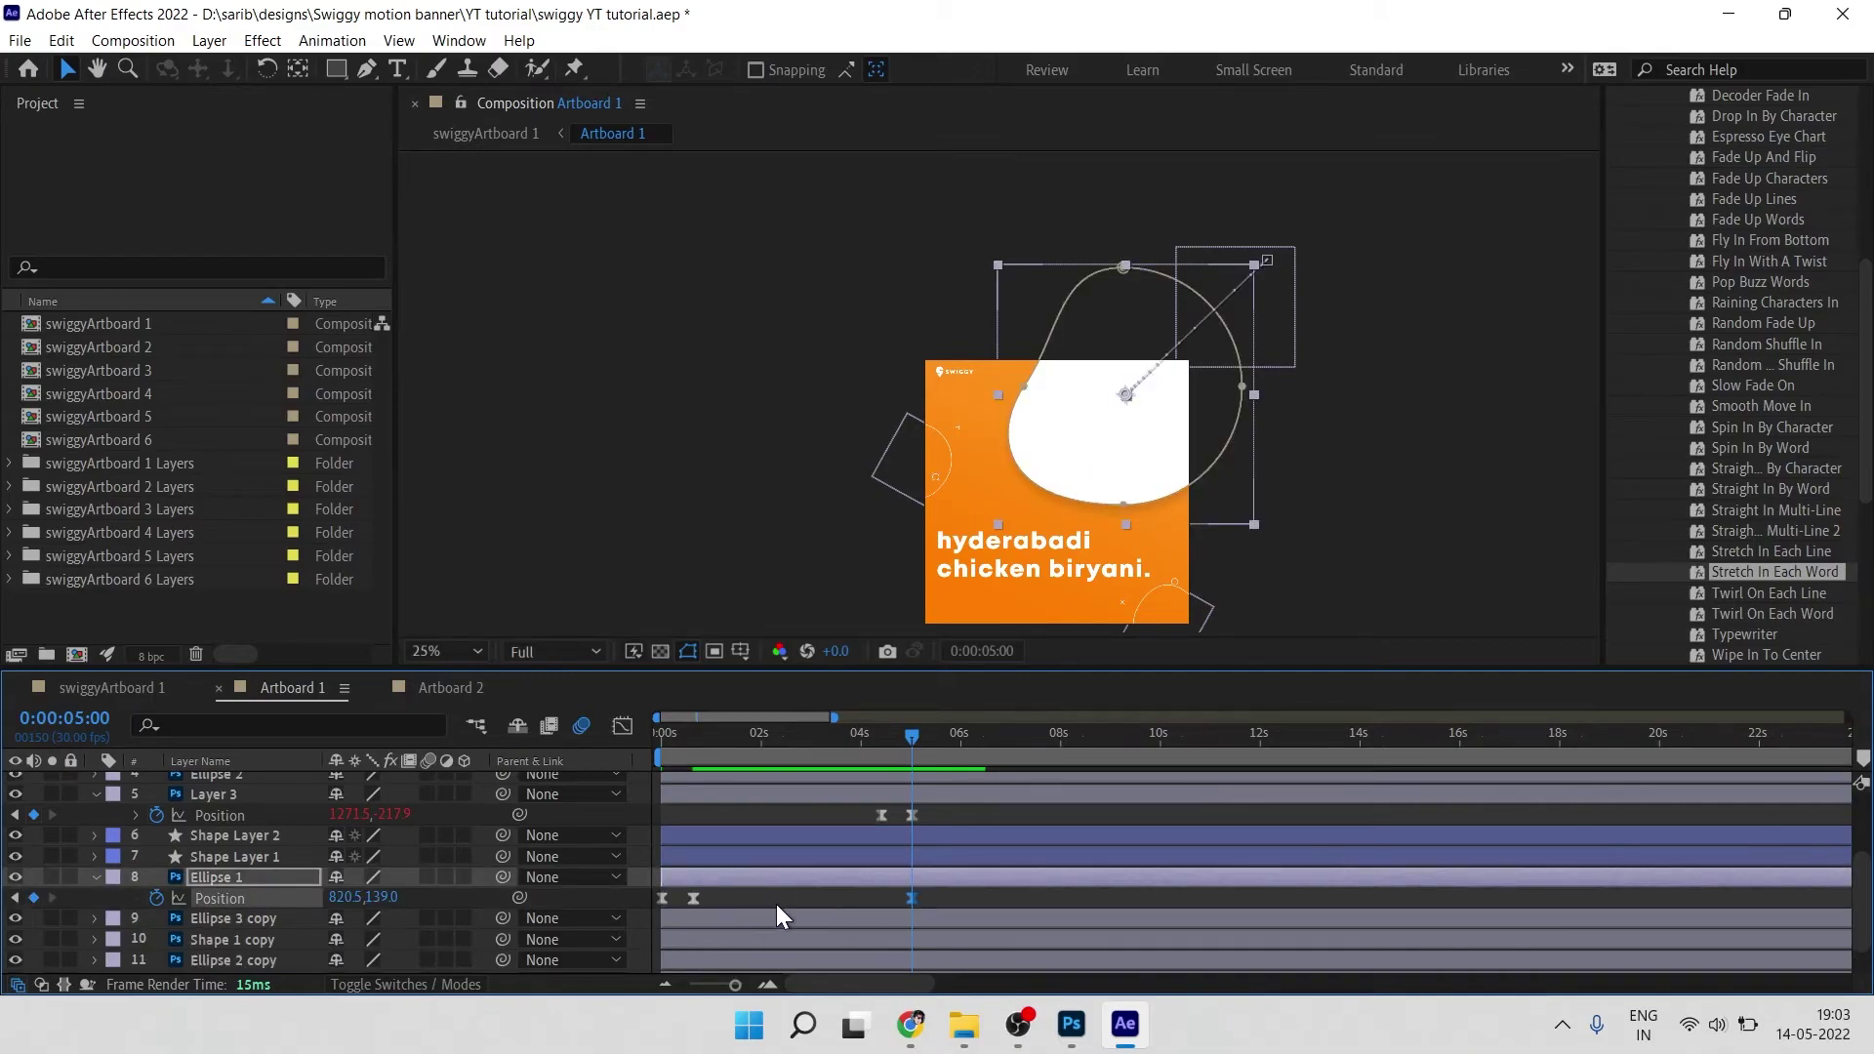
Step: Copy Ellipse 1's first Position keyframe to 0:00:06:03 so the white blob exits to 1400.5, -413.0
{"action": "left_click", "coordinate": [663, 898]}
{"action": "left_click_drag", "start_coordinate": [927, 763], "coordinate": [964, 757]}
{"action": "key", "text": "ctrl+c"}
{"action": "key", "text": "ctrl+v"}
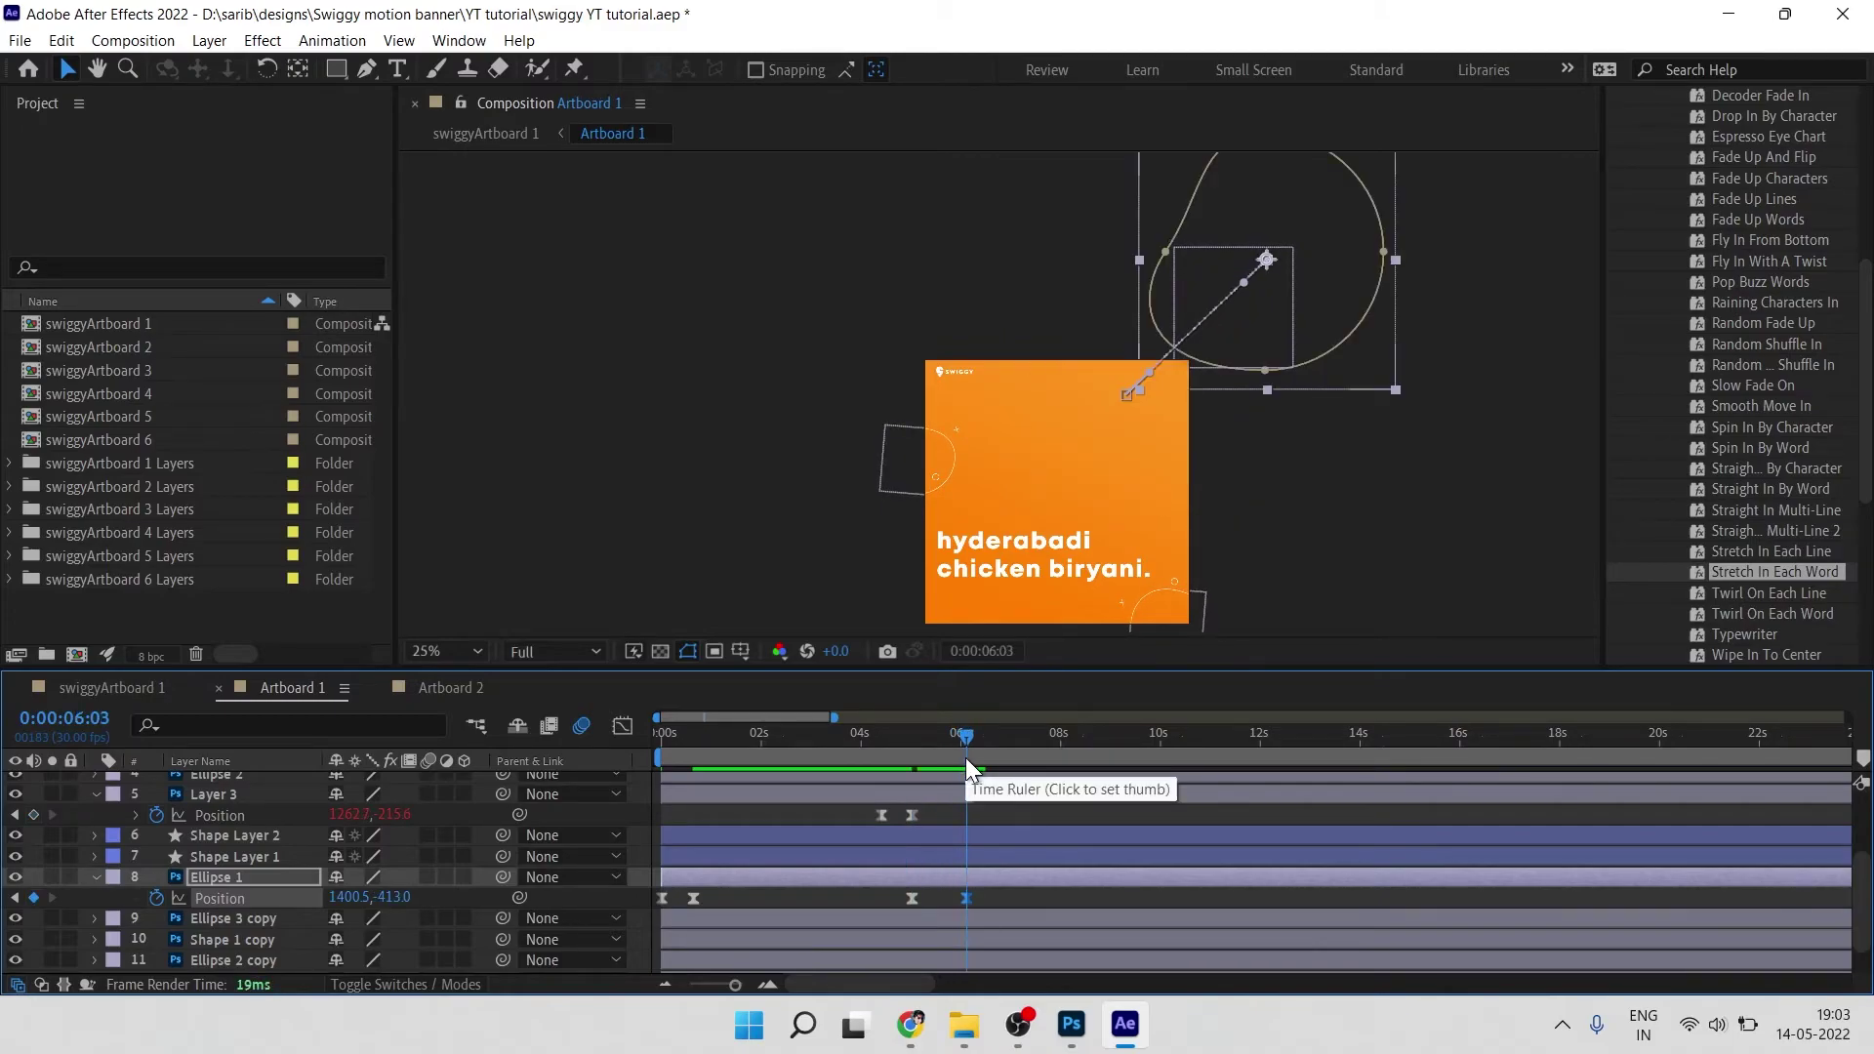
Step: Retime Ellipse 1's exit keyframes to start at 0:00:04:12 and end at about 0:00:05:08, and preview the motion
{"action": "key", "text": "equal"}
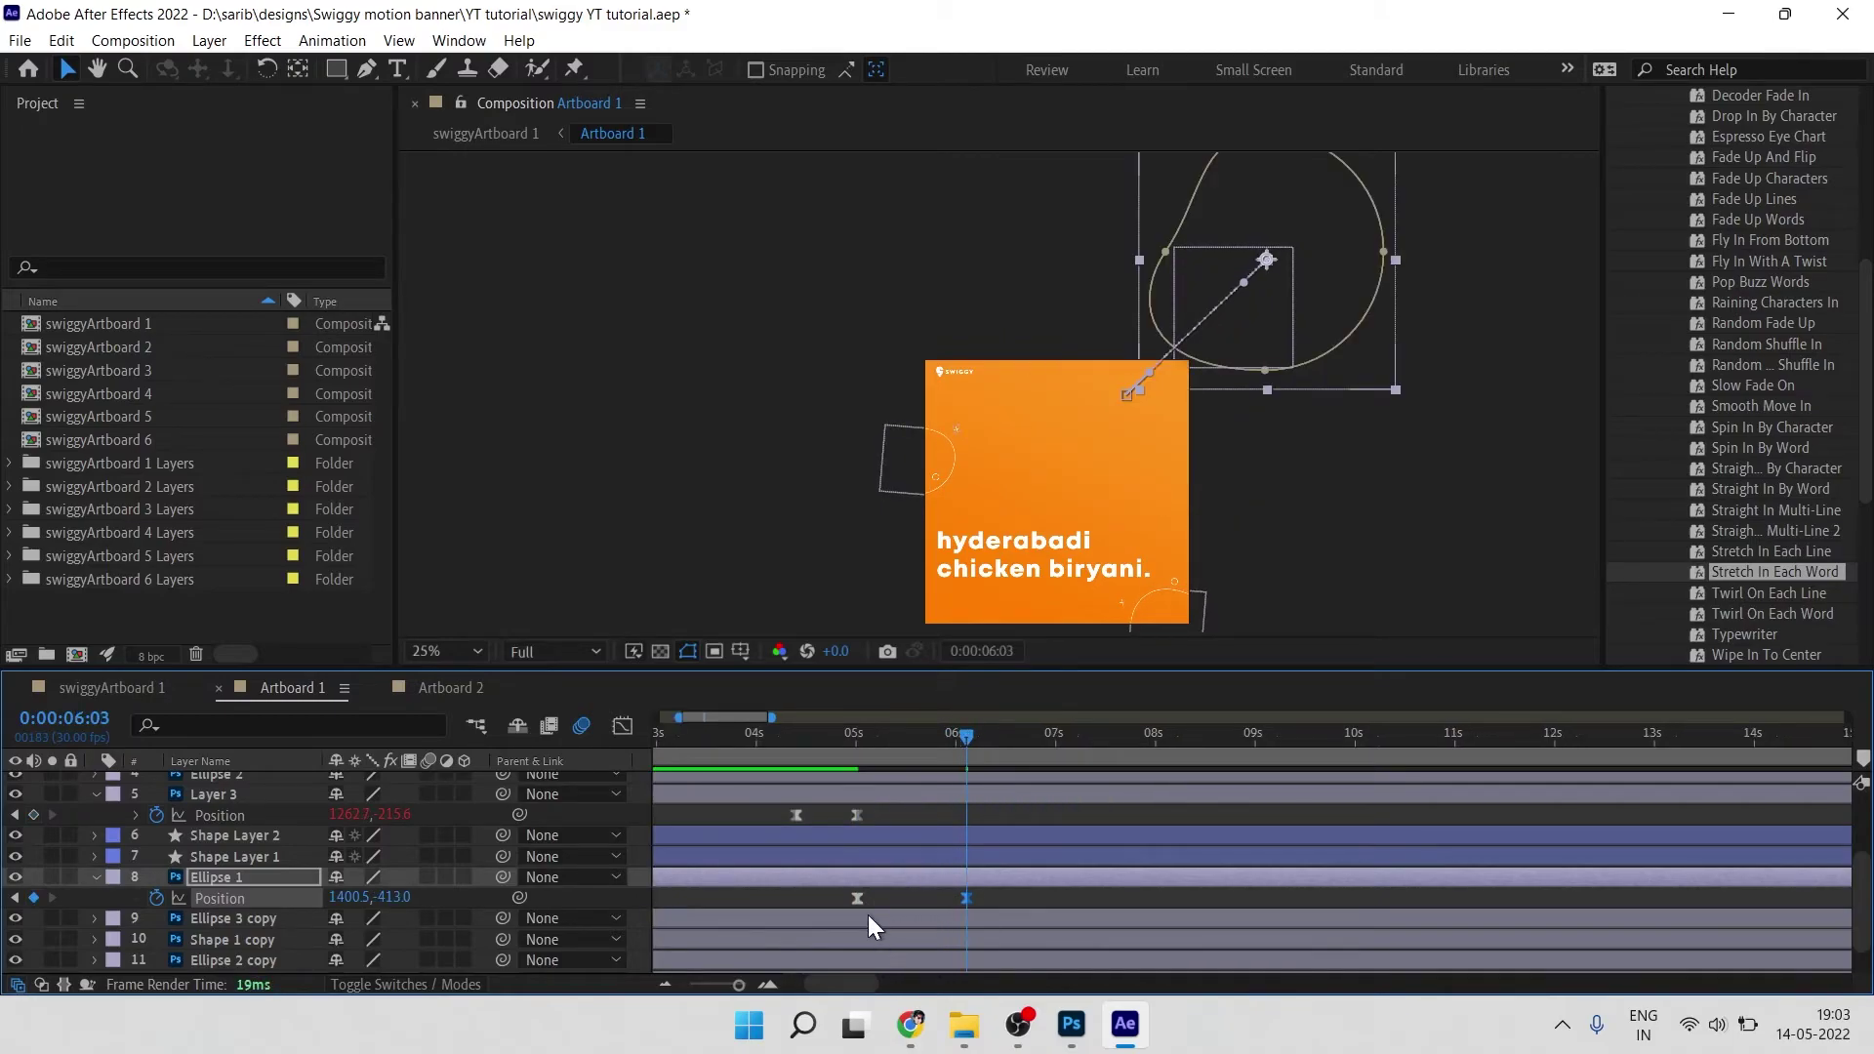
{"action": "left_click", "coordinate": [857, 898], "text": "shift"}
{"action": "mouse_move", "coordinate": [856, 908]}
{"action": "left_mouse_down"}
{"action": "mouse_move", "coordinate": [796, 898]}
{"action": "mouse_move", "coordinate": [881, 900]}
{"action": "left_mouse_up"}
{"action": "left_click", "coordinate": [797, 752]}
{"action": "left_click", "coordinate": [944, 904]}
{"action": "key", "text": "space"}
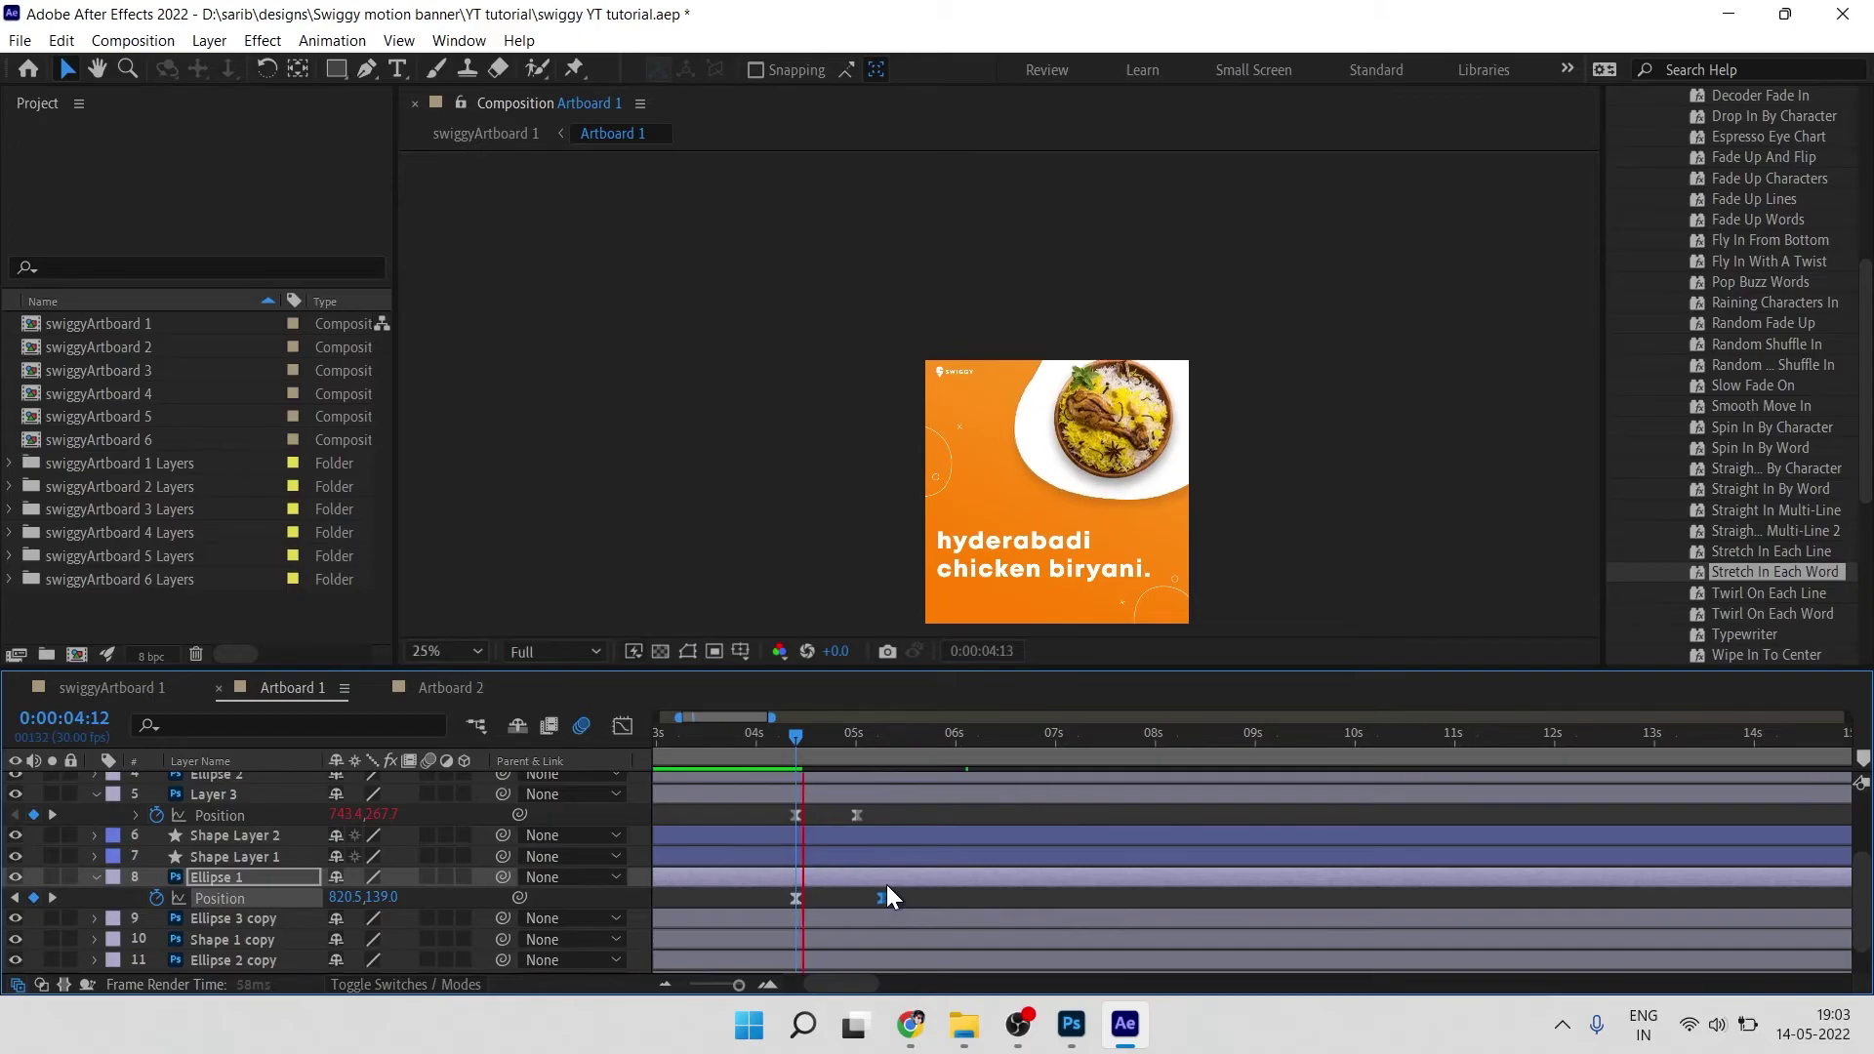
Step: Shorten the blob's exit by moving Ellipse 1's end Position keyframe to about 0:00:04:24, previewing the motion after each change
{"action": "left_click", "coordinate": [876, 904]}
{"action": "left_click_drag", "start_coordinate": [877, 902], "coordinate": [847, 893]}
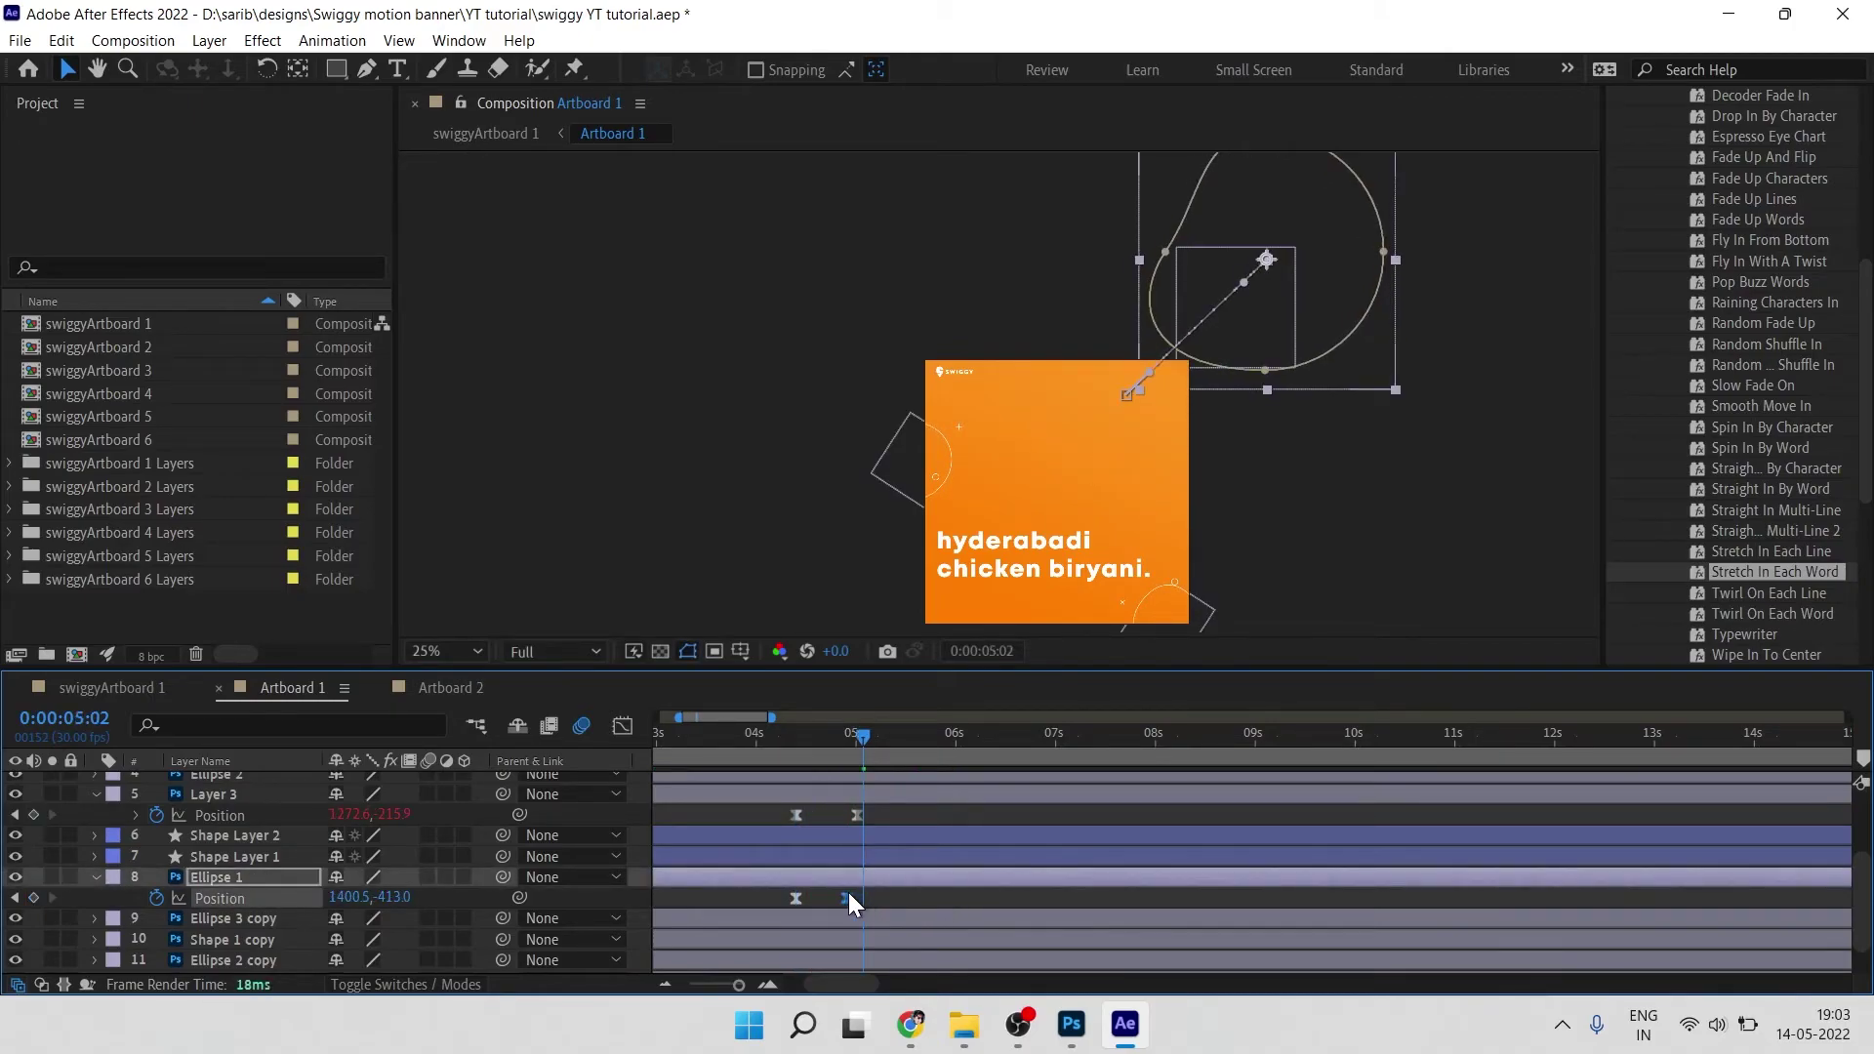
{"action": "left_click", "coordinate": [787, 738]}
{"action": "key", "text": "space"}
{"action": "key", "text": "space"}
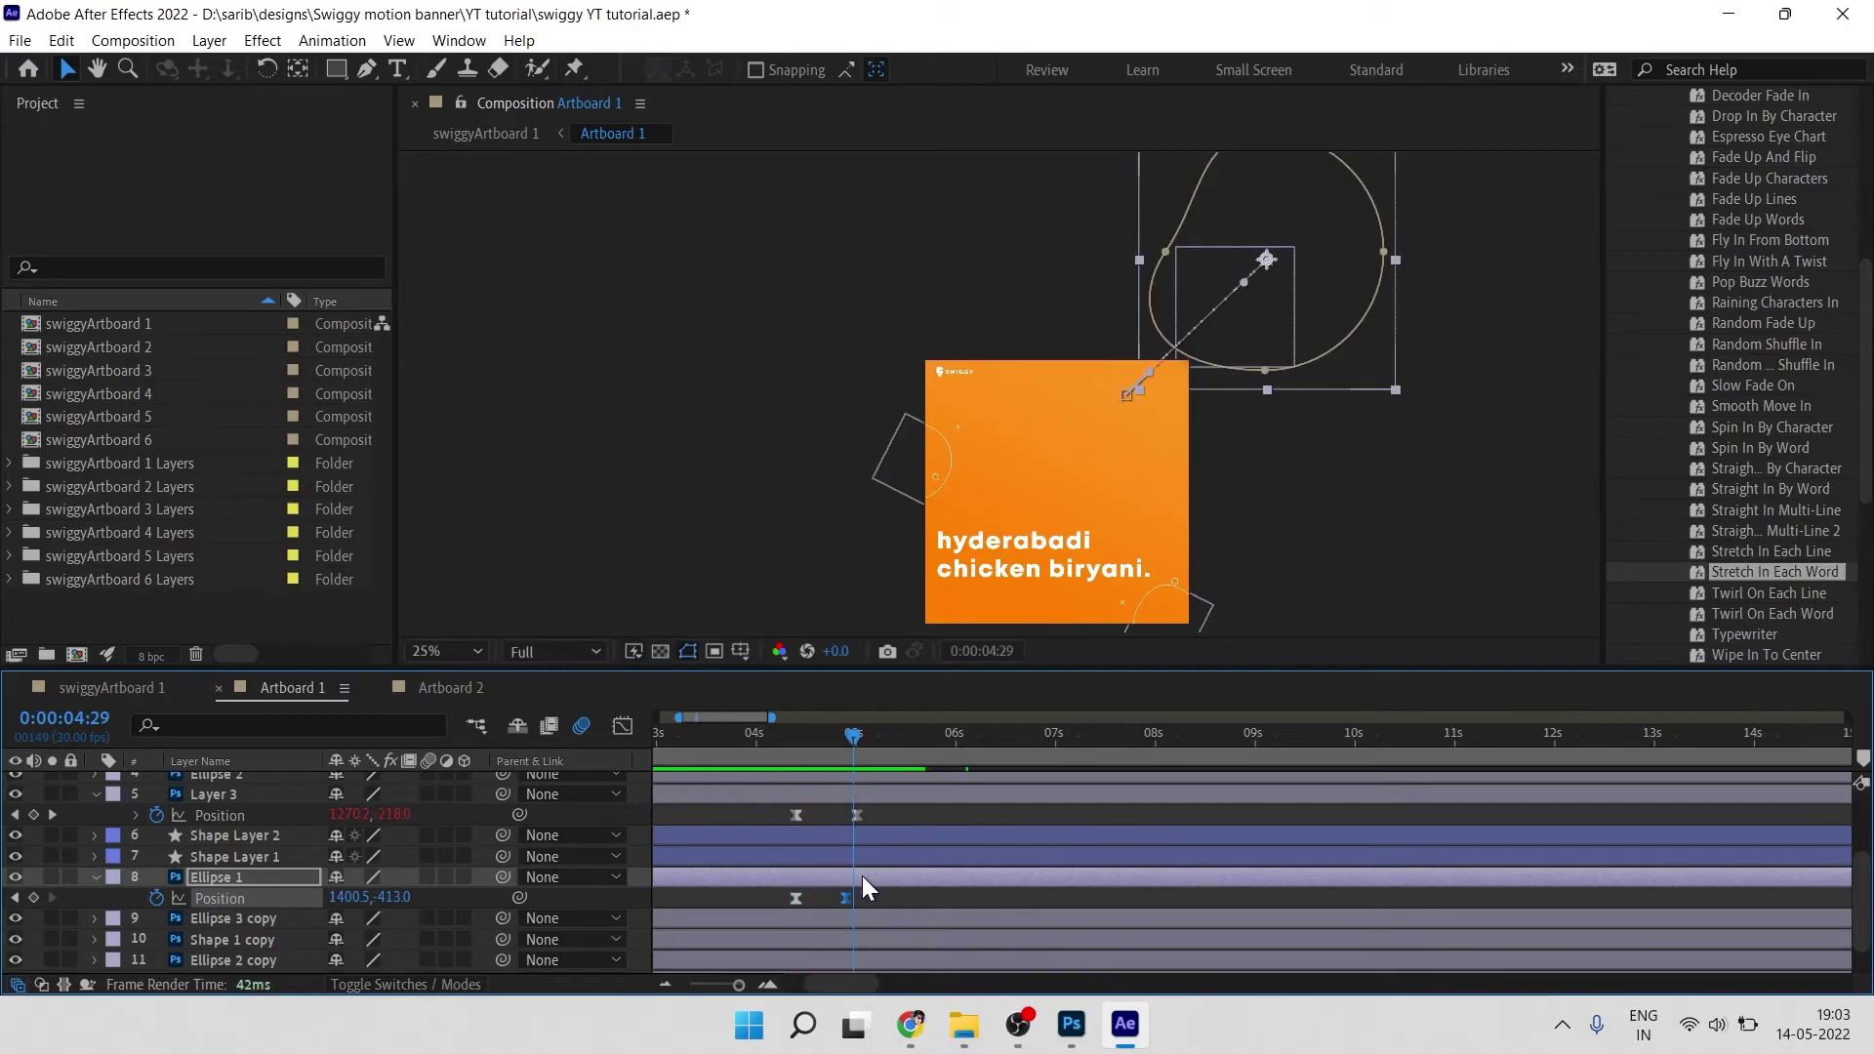
{"action": "left_click_drag", "start_coordinate": [843, 900], "coordinate": [836, 899]}
{"action": "left_click", "coordinate": [794, 742]}
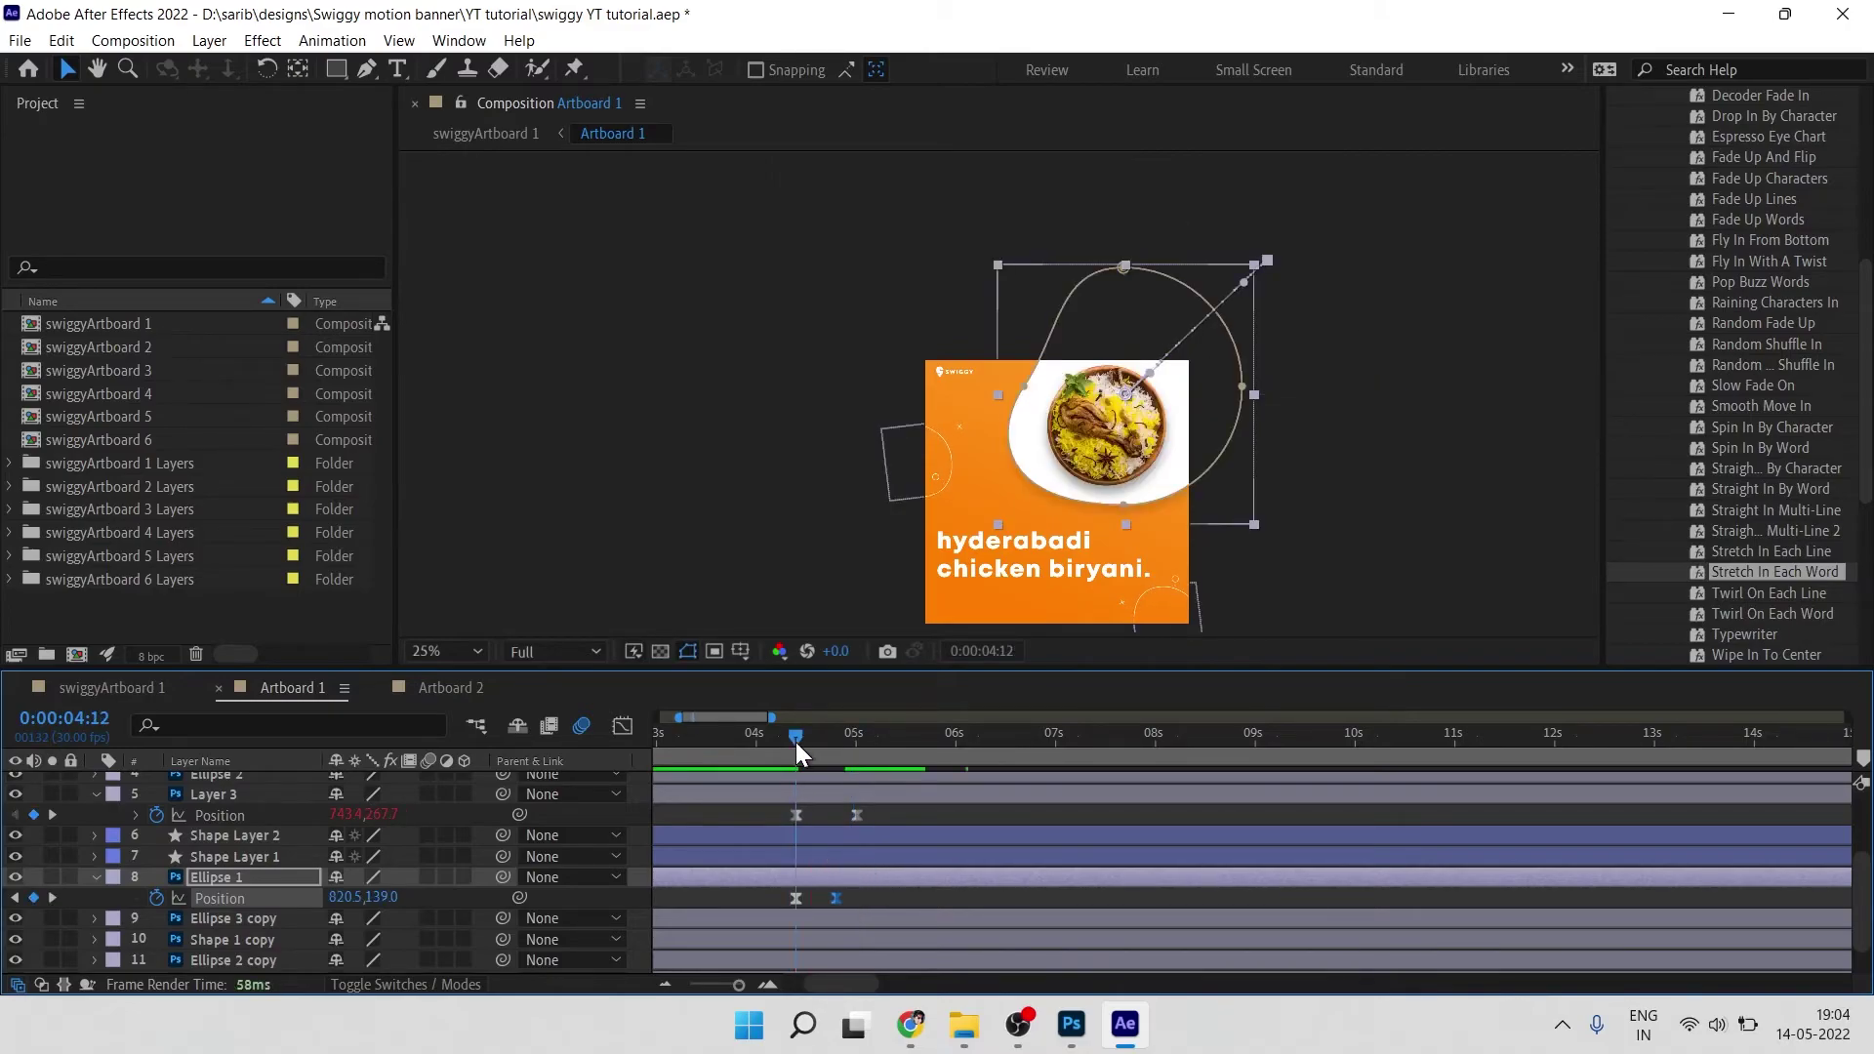
{"action": "key", "text": "space"}
Step: Reapply Easy Ease to Layer 3's Position keyframes and reshape the speed graph to a slow start with a late peak, previewing the exit
{"action": "left_click_drag", "start_coordinate": [905, 796], "coordinate": [756, 811]}
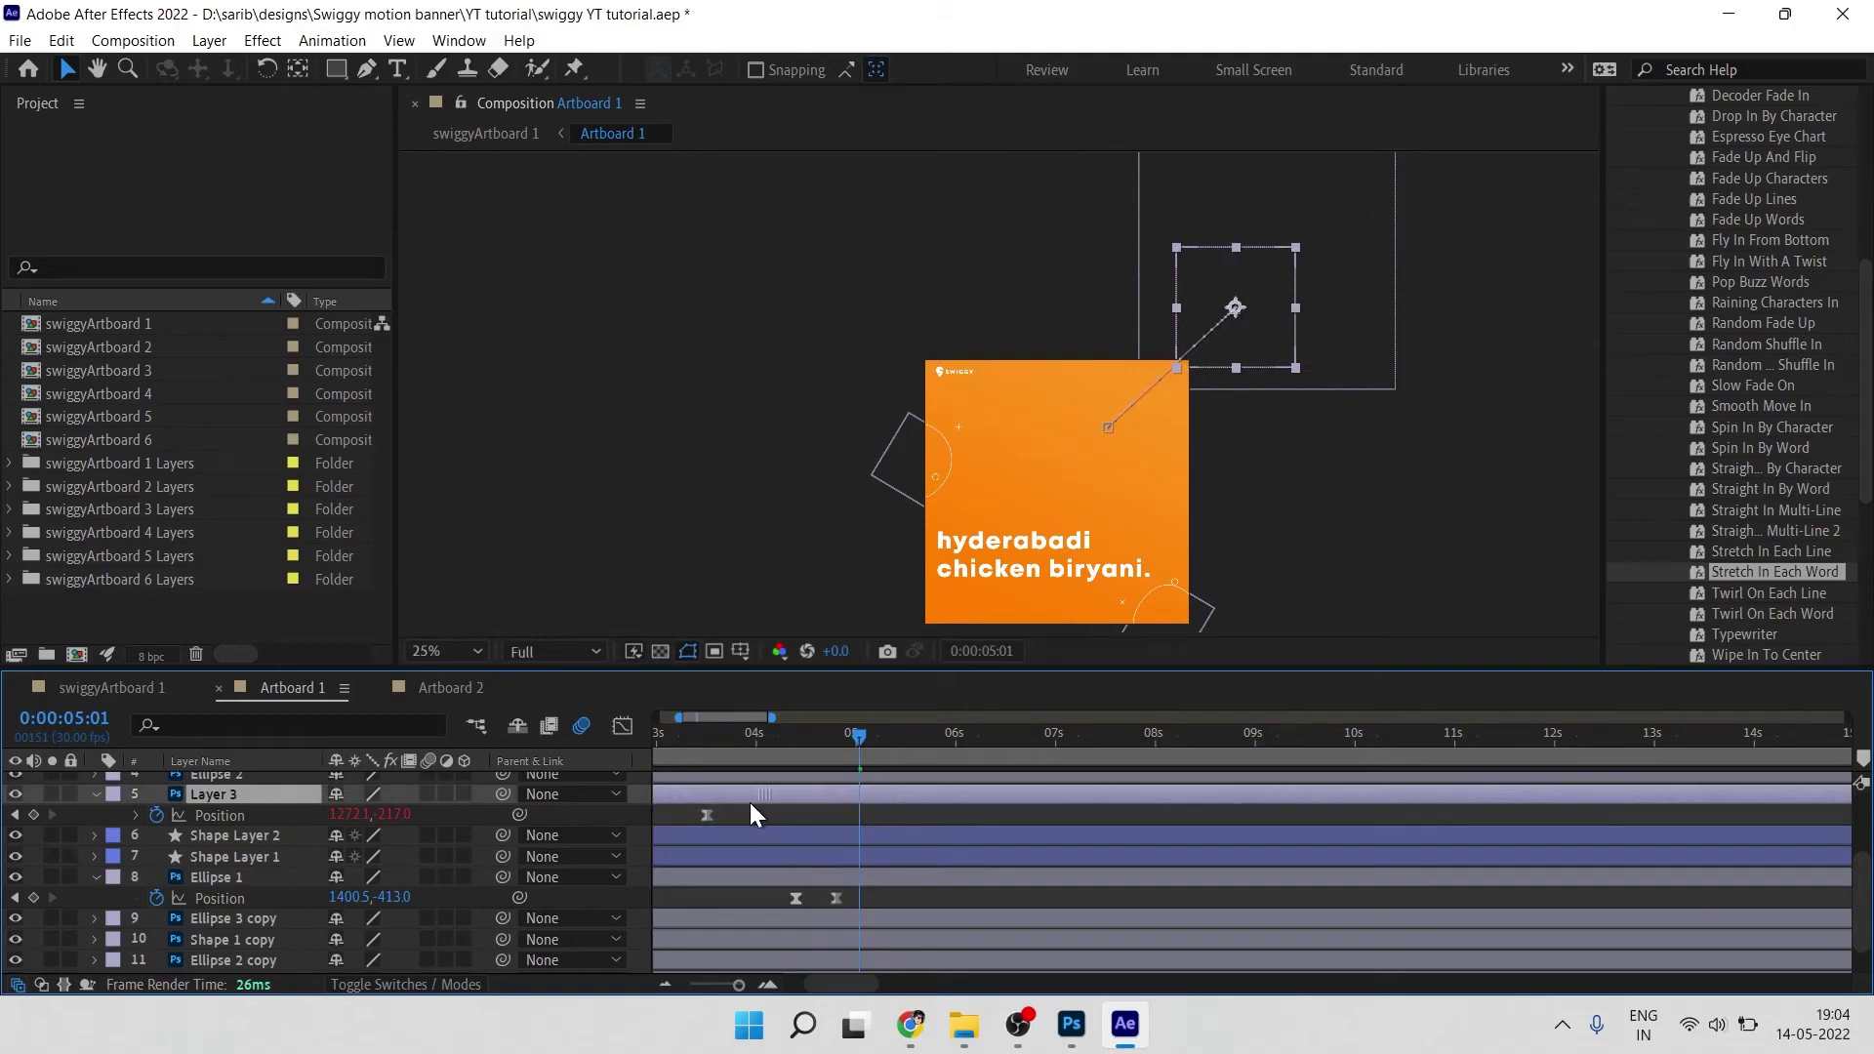
{"action": "key", "text": "ctrl+z"}
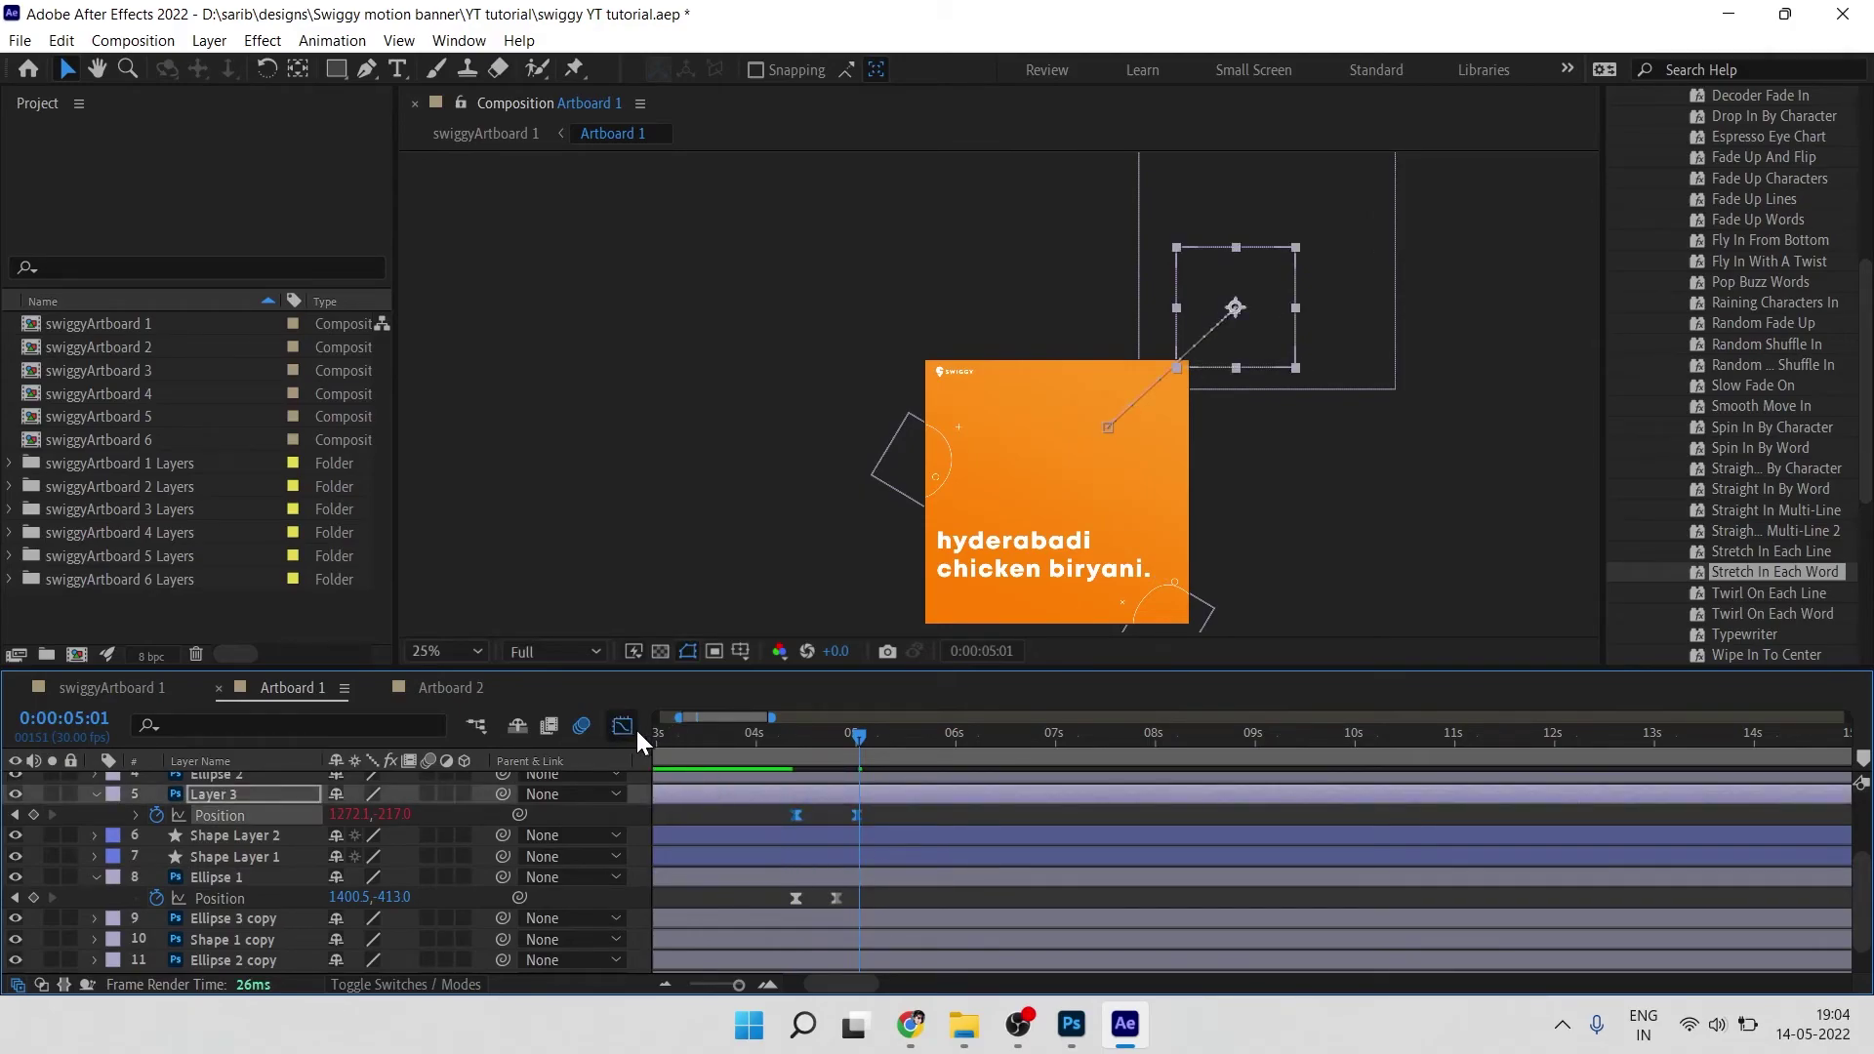
{"action": "left_click", "coordinate": [622, 726]}
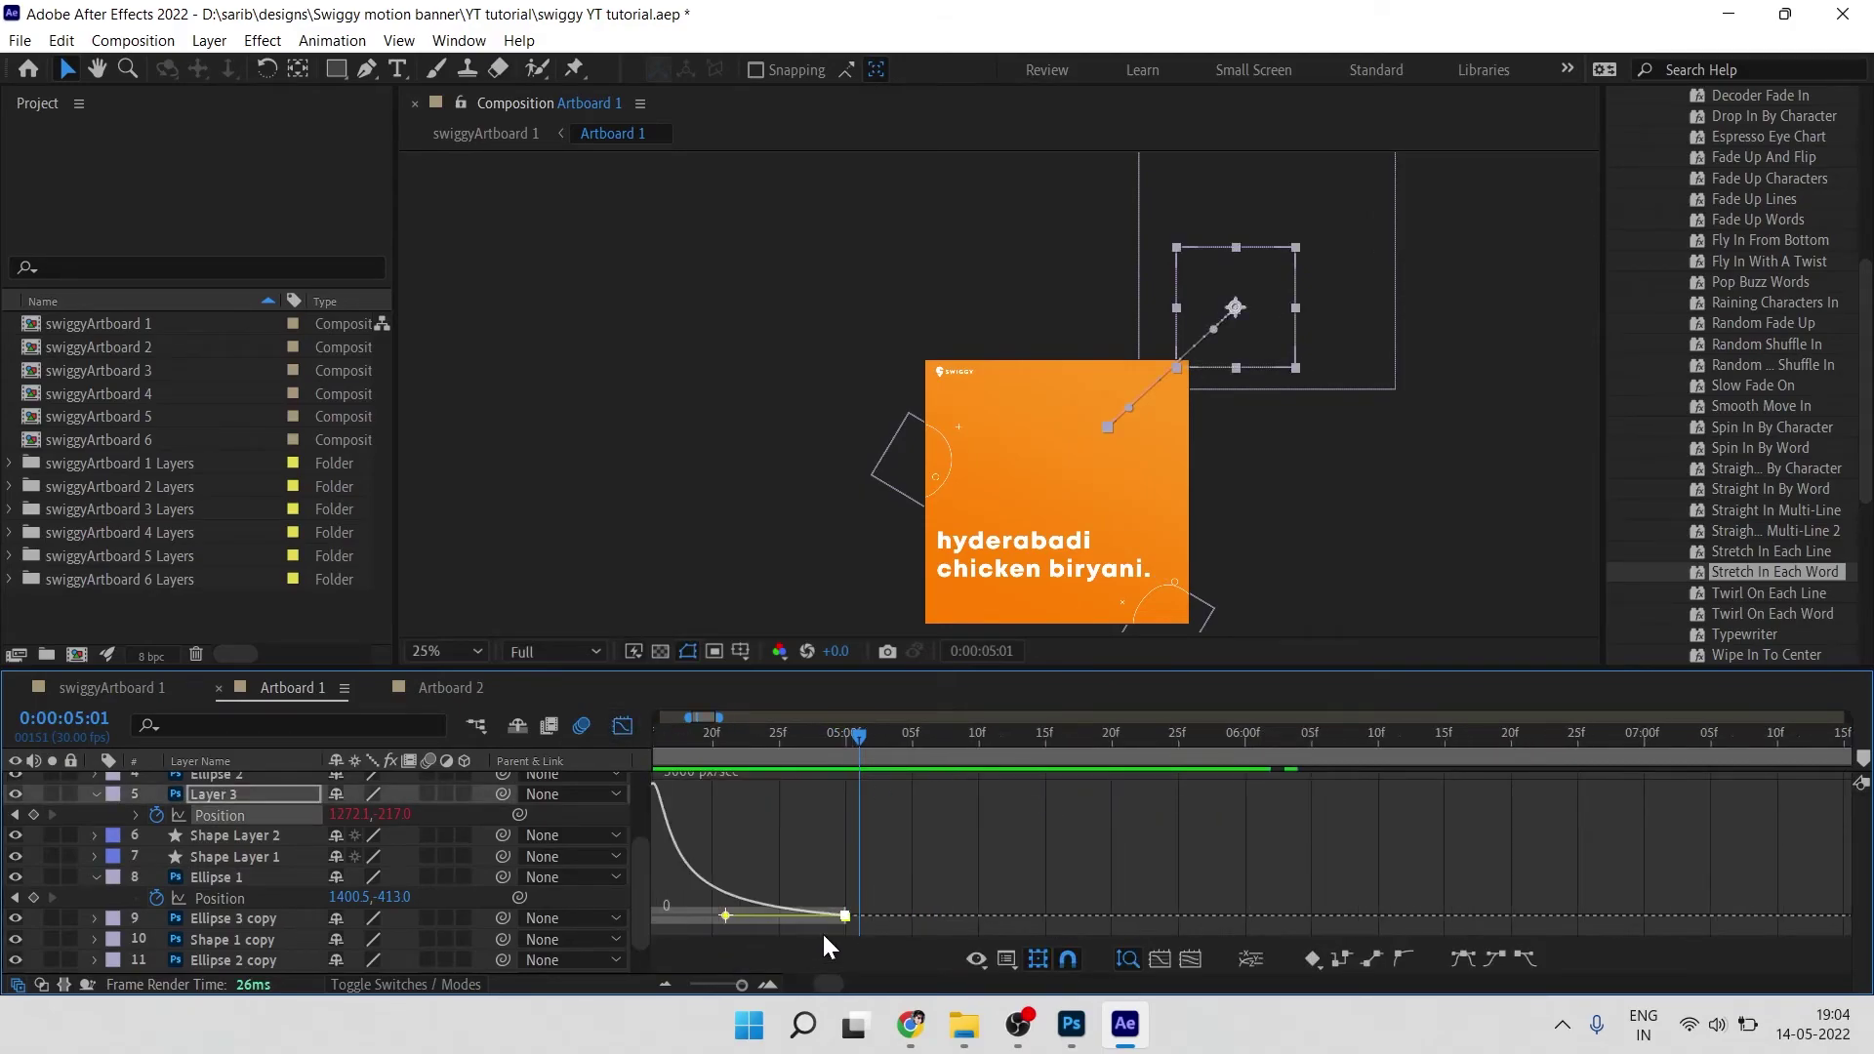
{"action": "scroll", "coordinate": [1017, 866], "scroll_direction": "left", "scroll_amount": 5}
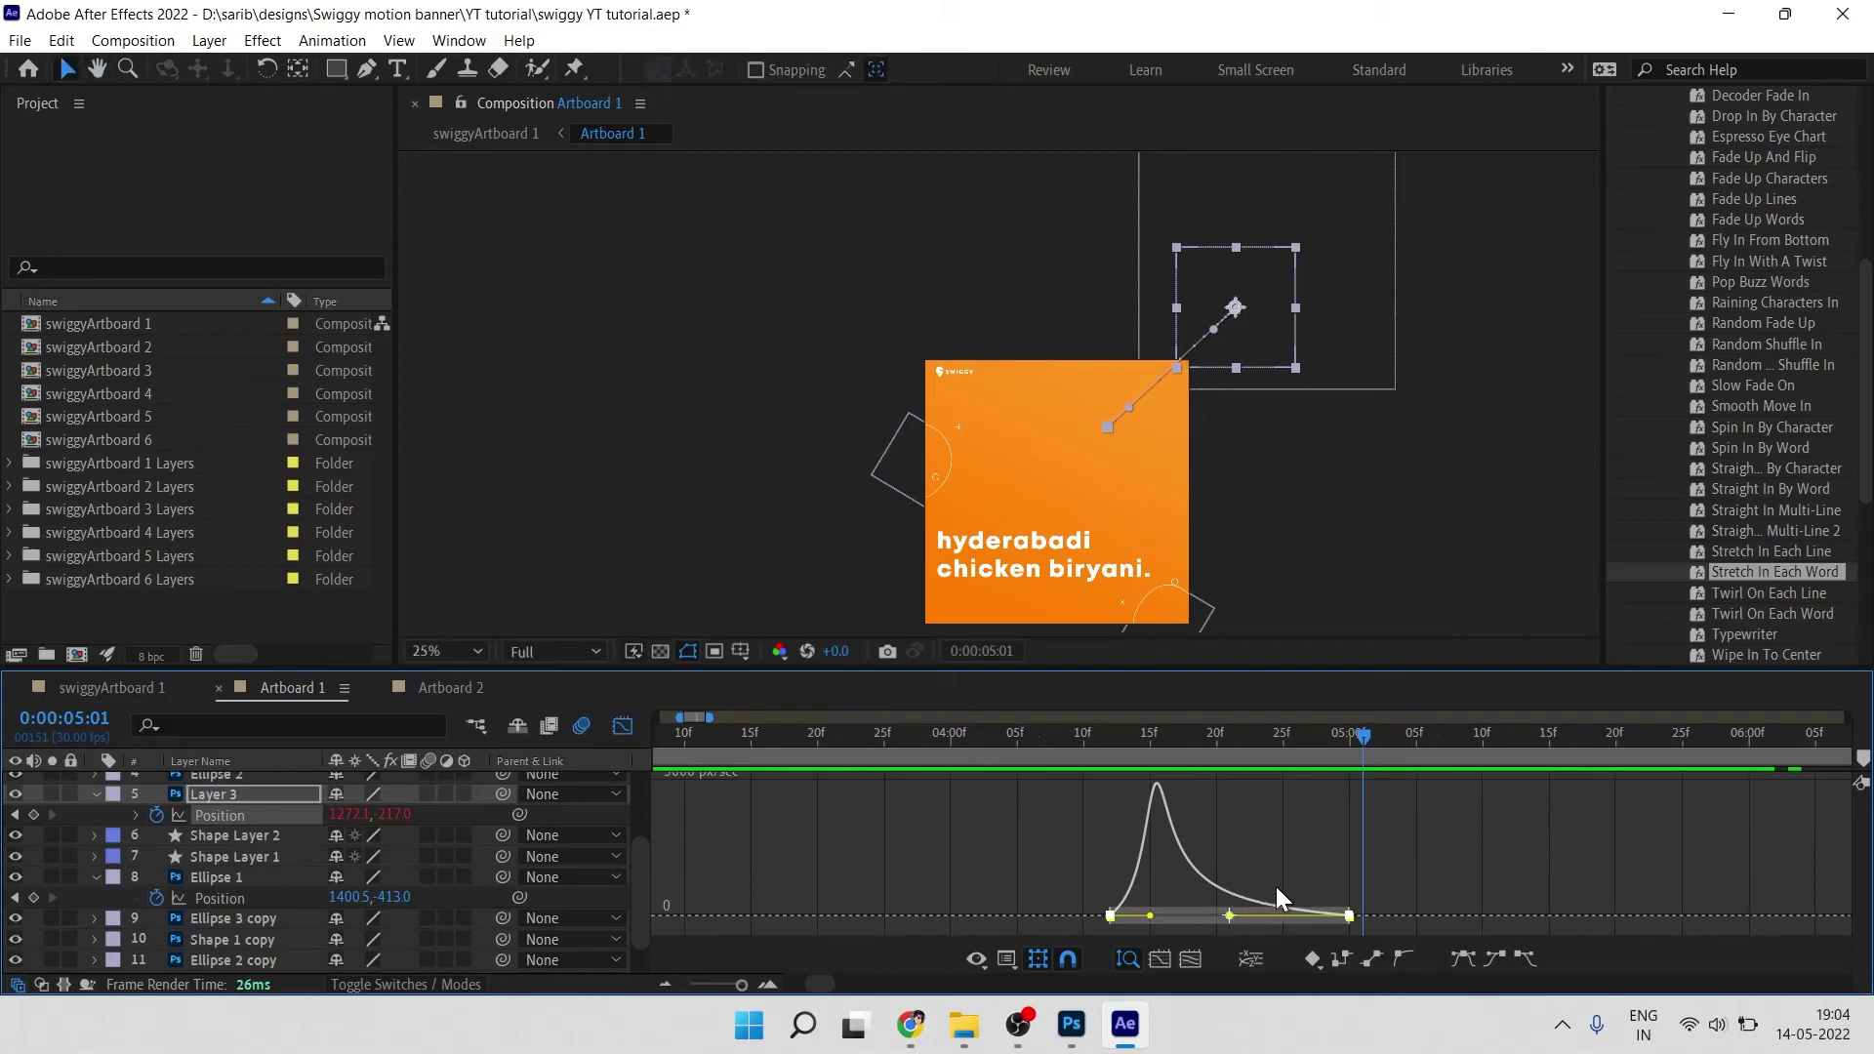
{"action": "key", "text": "F9"}
{"action": "left_click", "coordinate": [1093, 758]}
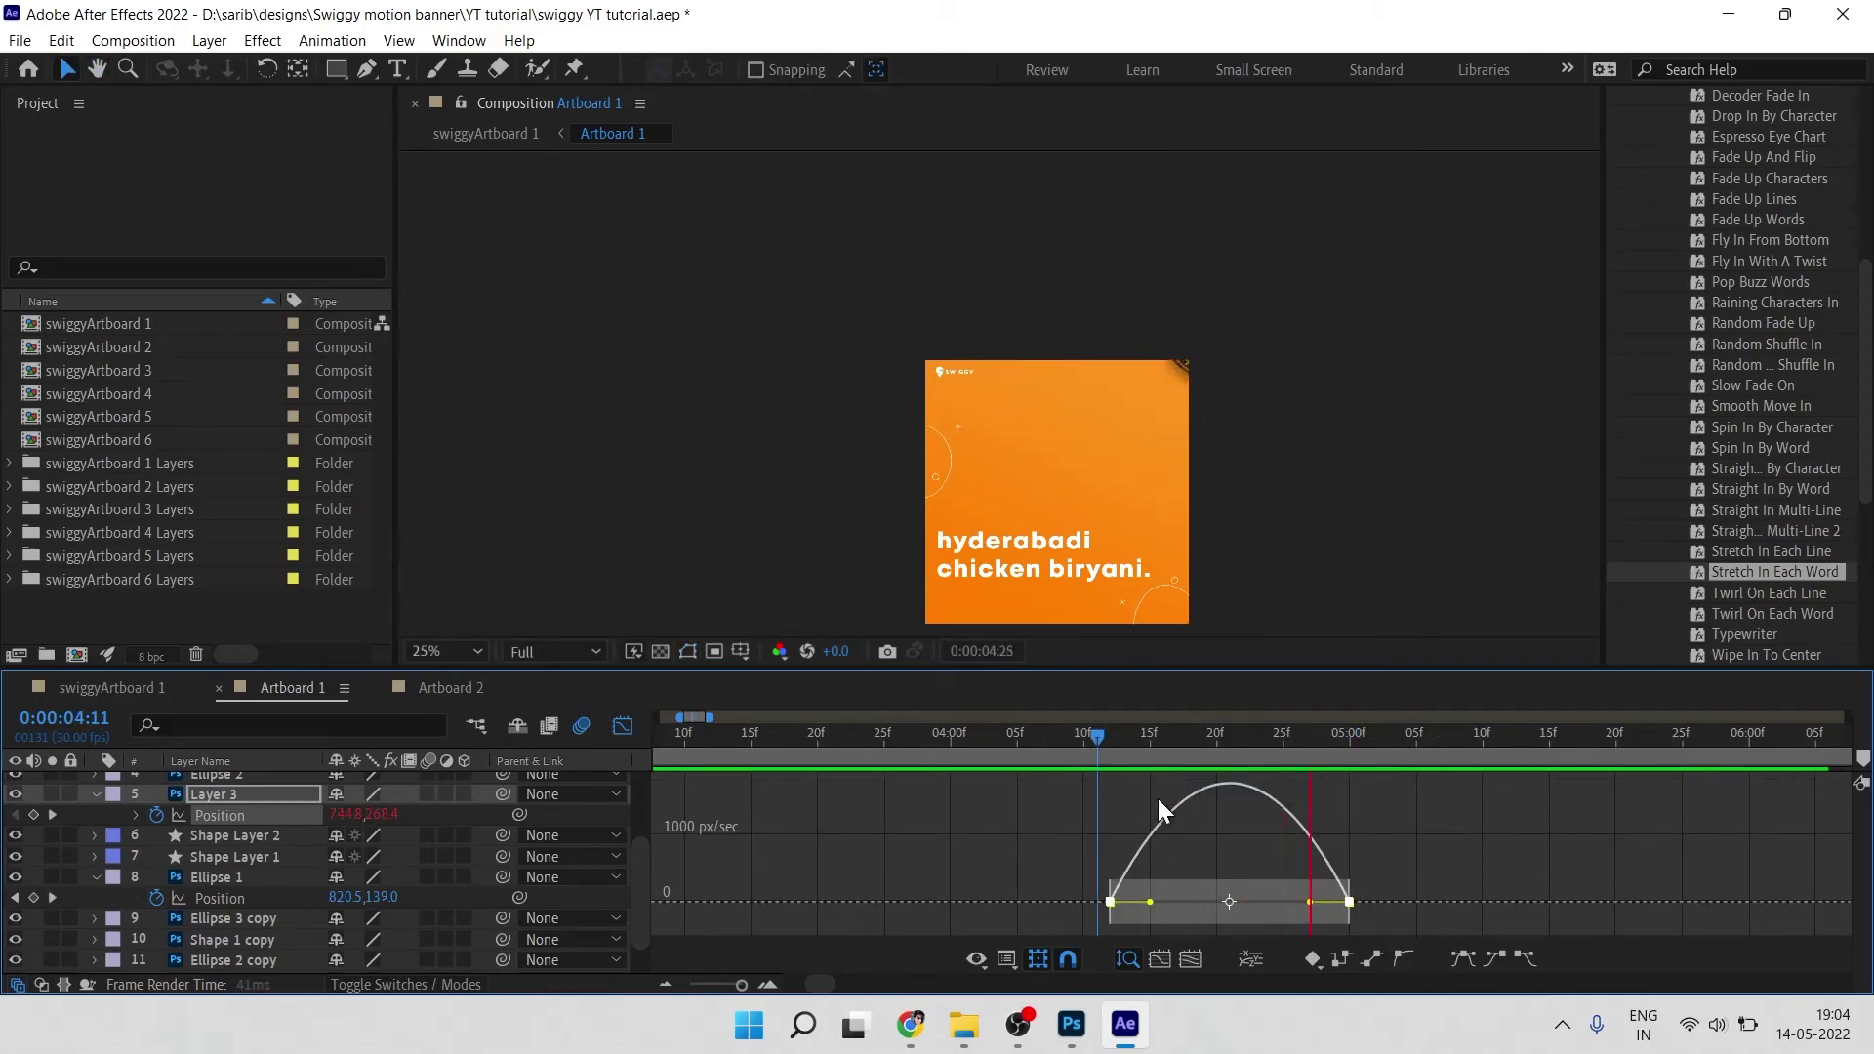
{"action": "left_click", "coordinate": [1057, 758]}
{"action": "left_click_drag", "start_coordinate": [1151, 902], "coordinate": [1191, 915]}
{"action": "key", "text": "space"}
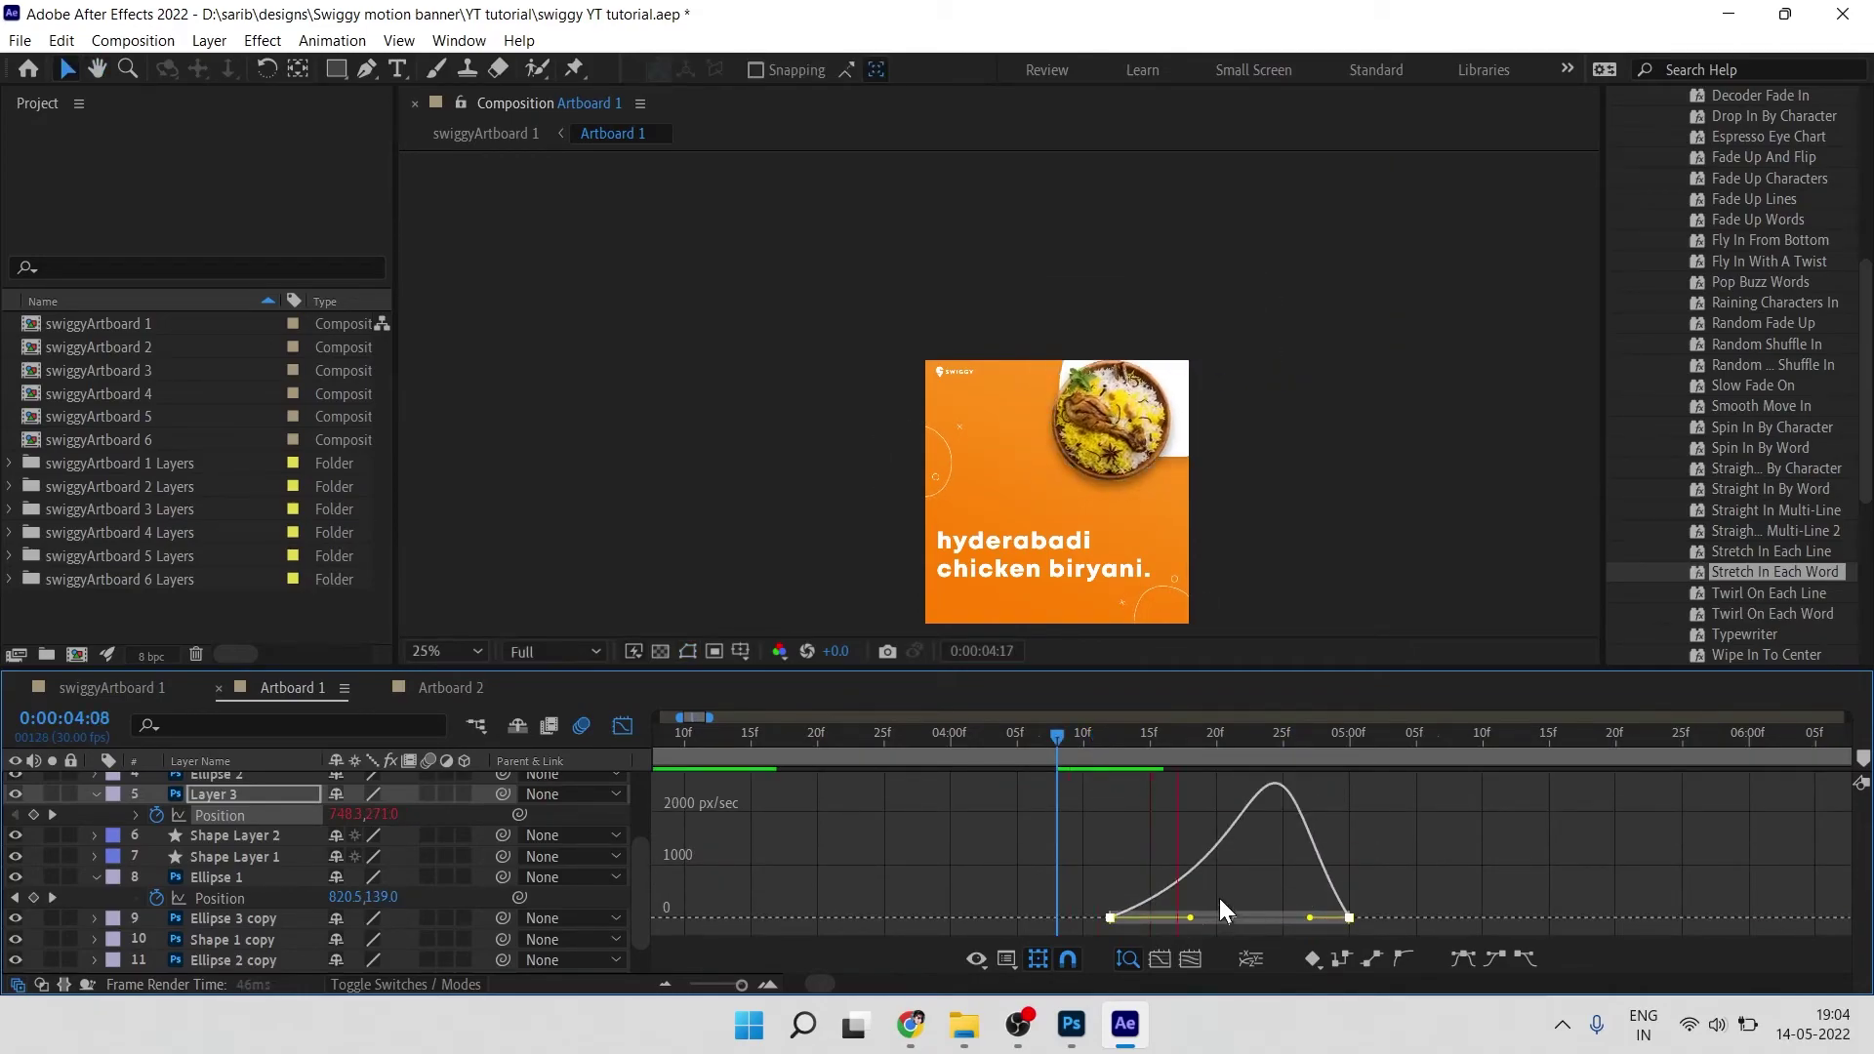
{"action": "left_click", "coordinate": [621, 724]}
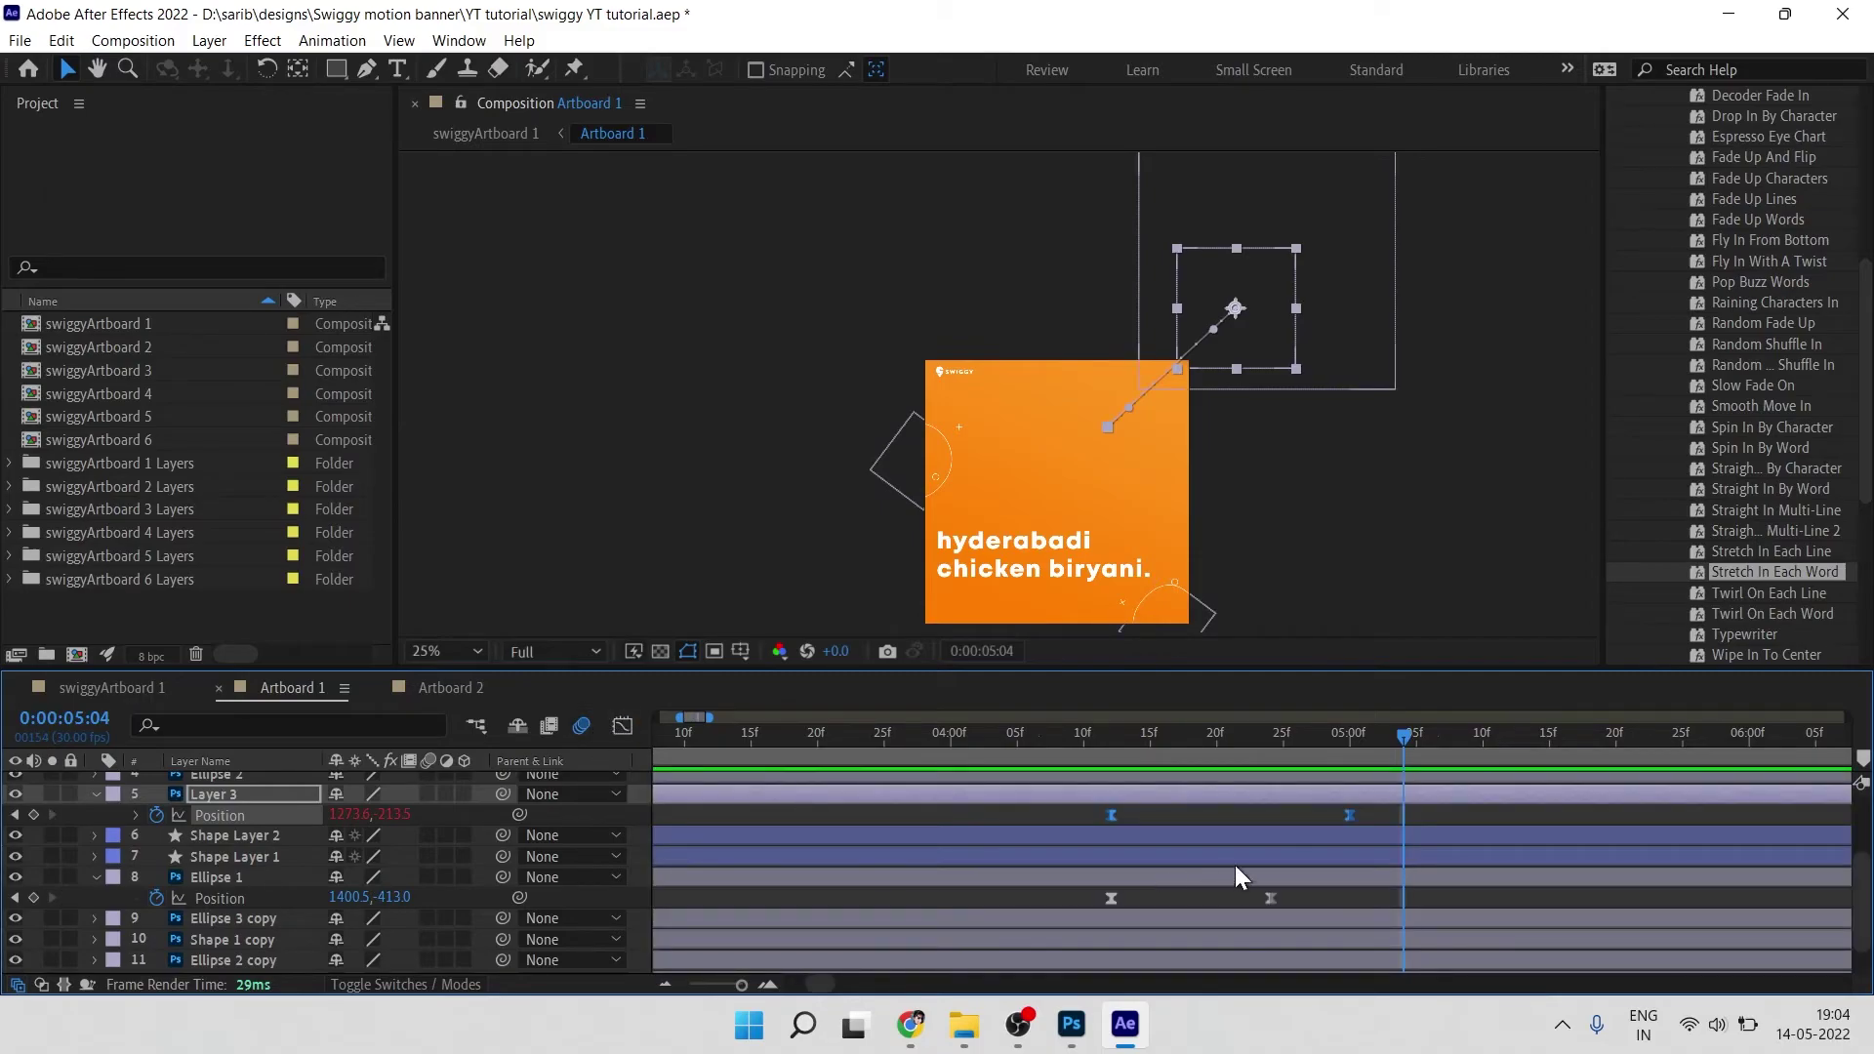
Step: Stagger the exits by ending Layer 3's Position move at 0:00:04:24 and Ellipse 1's at about 0:00:04:29, and preview them
{"action": "left_click", "coordinate": [1364, 818]}
{"action": "left_click_drag", "start_coordinate": [1350, 816], "coordinate": [1270, 832]}
{"action": "left_click_drag", "start_coordinate": [1270, 896], "coordinate": [1335, 896]}
{"action": "left_click", "coordinate": [1097, 734]}
{"action": "key", "text": "space"}
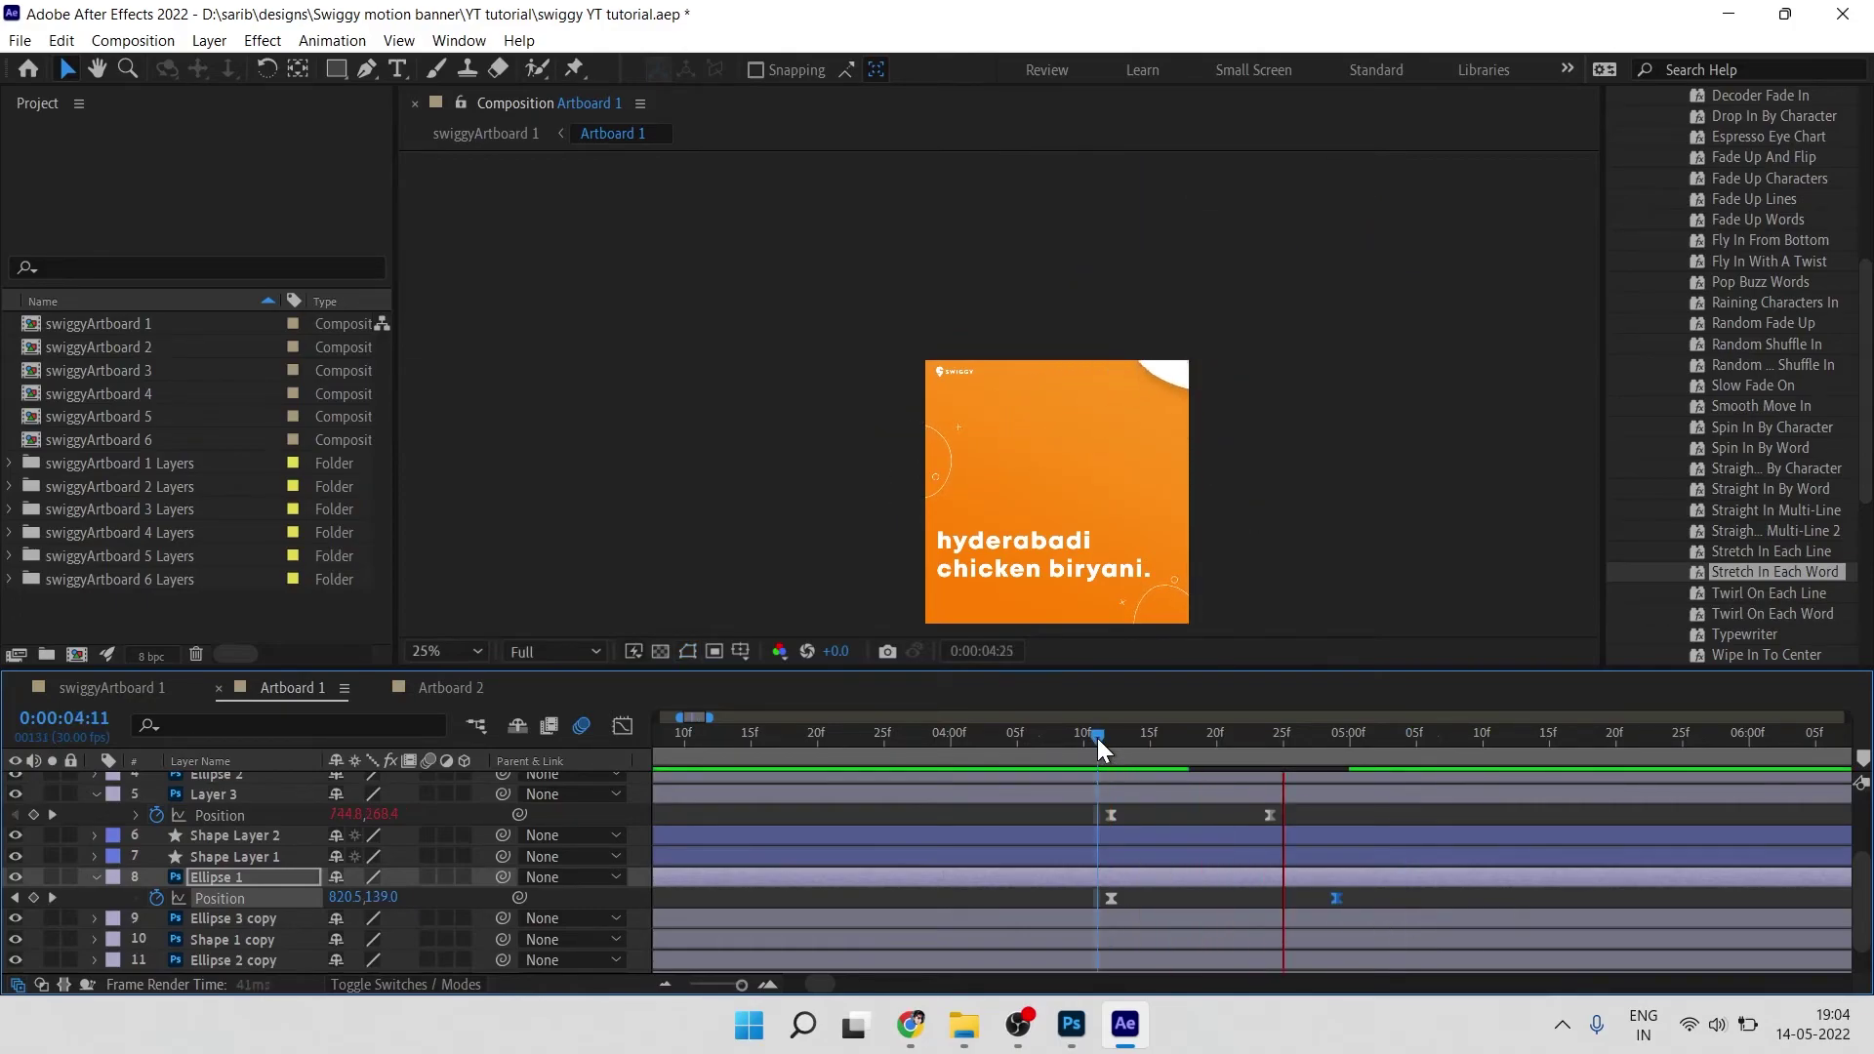
{"action": "left_click_drag", "start_coordinate": [1050, 480], "coordinate": [1008, 451]}
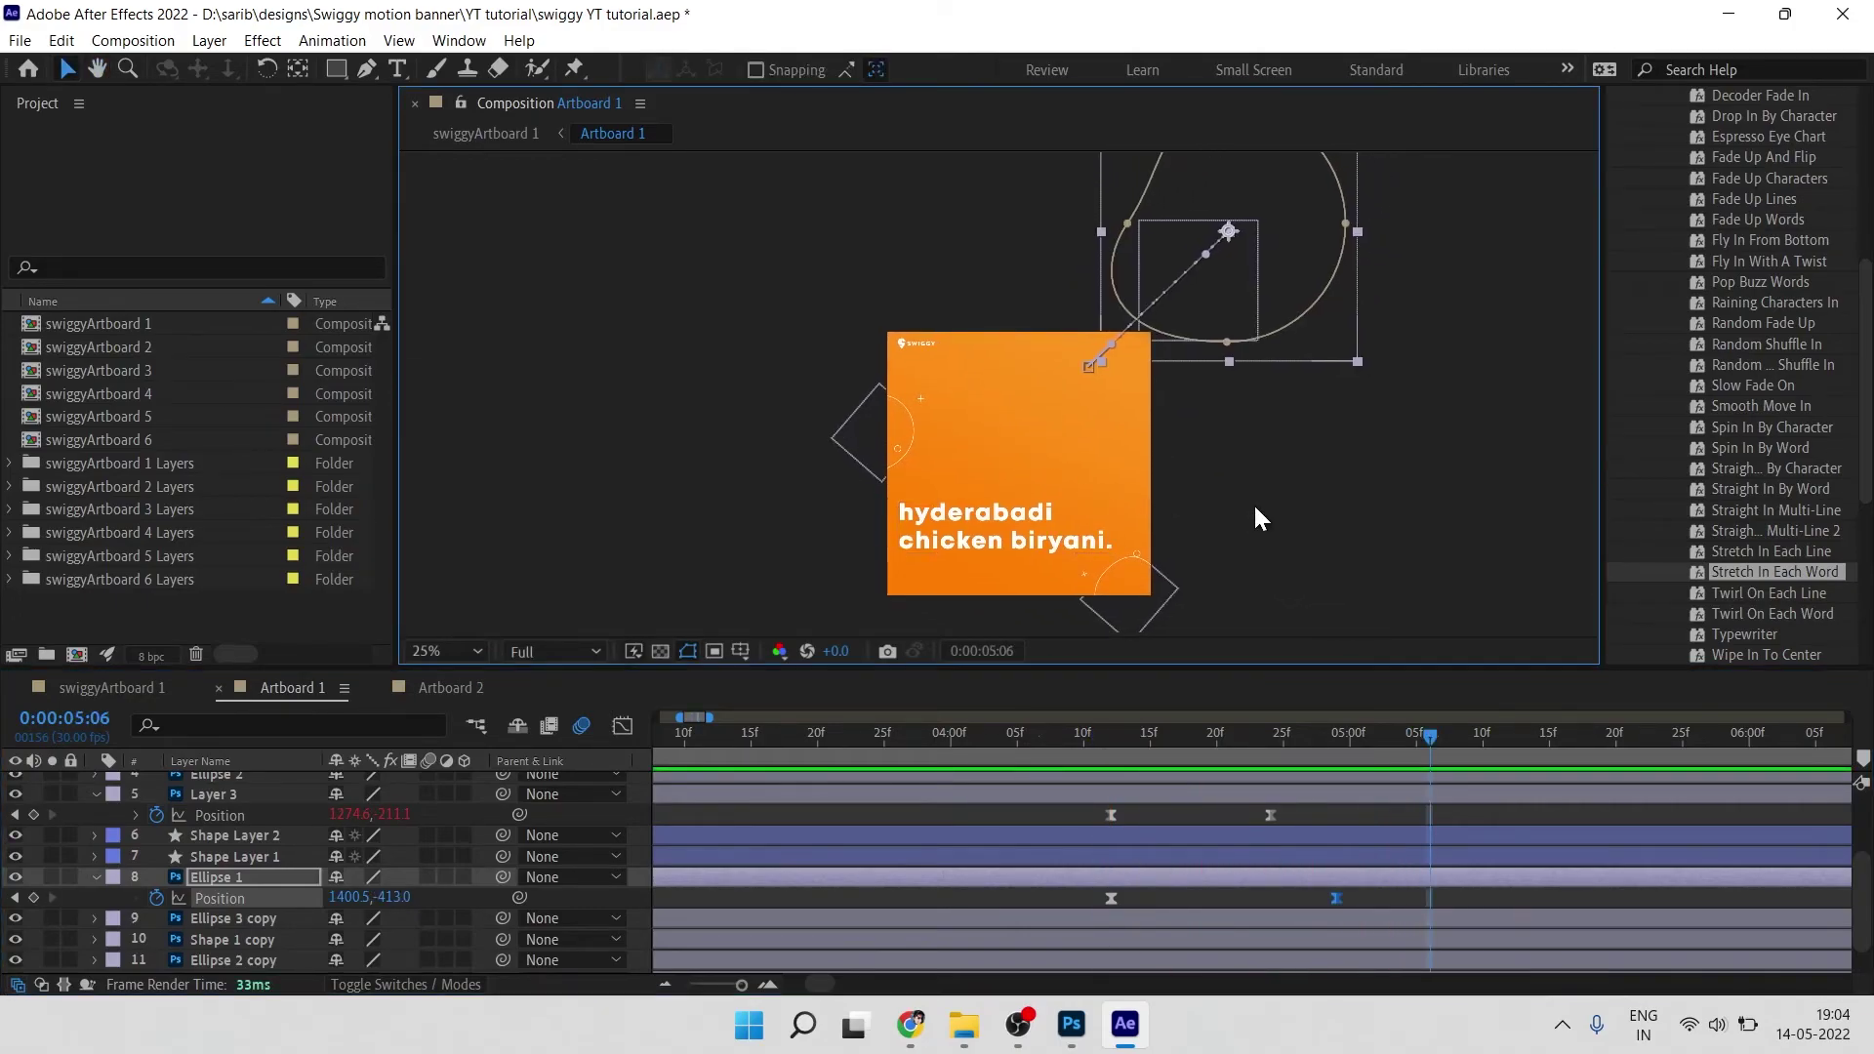
{"action": "left_click", "coordinate": [1255, 518]}
{"action": "left_click", "coordinate": [1071, 777]}
{"action": "left_click", "coordinate": [1074, 738]}
{"action": "key", "text": "space"}
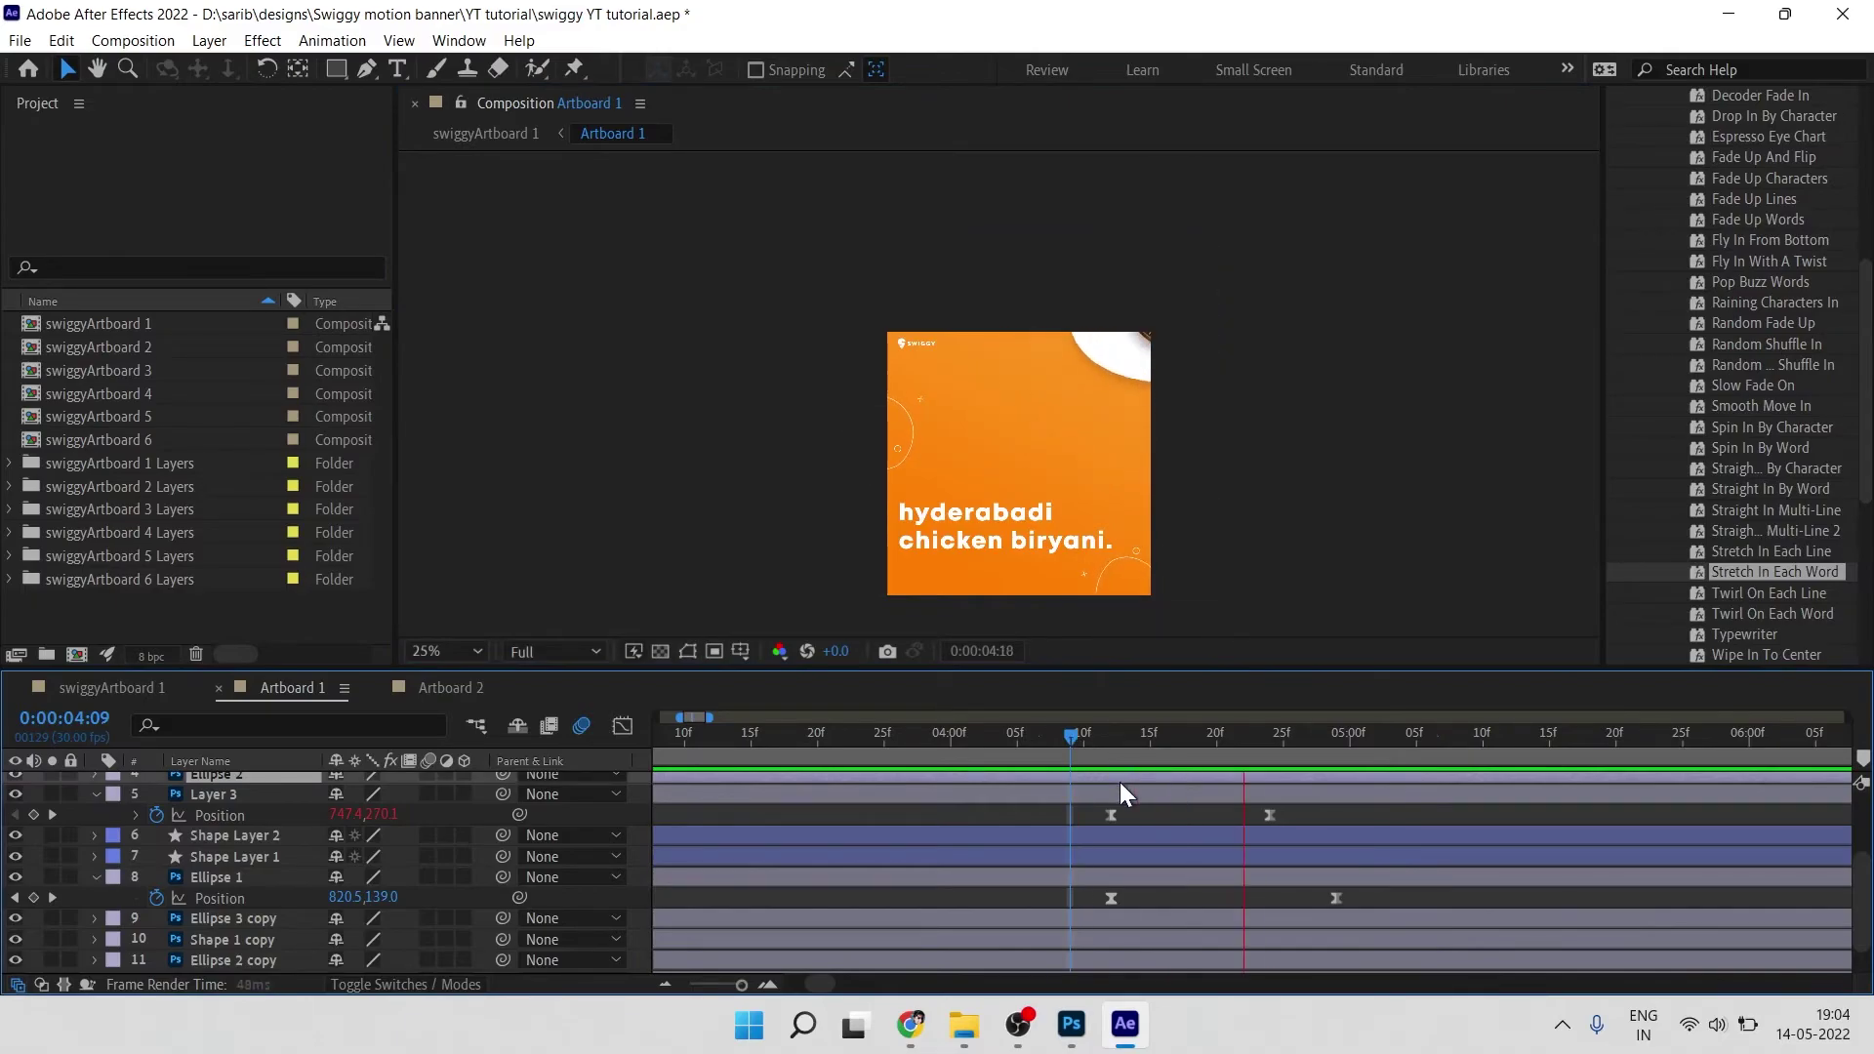
Step: Keyframe the headline's Position at 0:00:04:15, then move it straight down below the artboard to about 484, 1195 at 0:00:04:23
{"action": "scroll", "coordinate": [976, 502], "scroll_direction": "up", "scroll_amount": 2}
{"action": "left_click_drag", "start_coordinate": [976, 502], "coordinate": [944, 355]}
{"action": "left_click", "coordinate": [951, 400]}
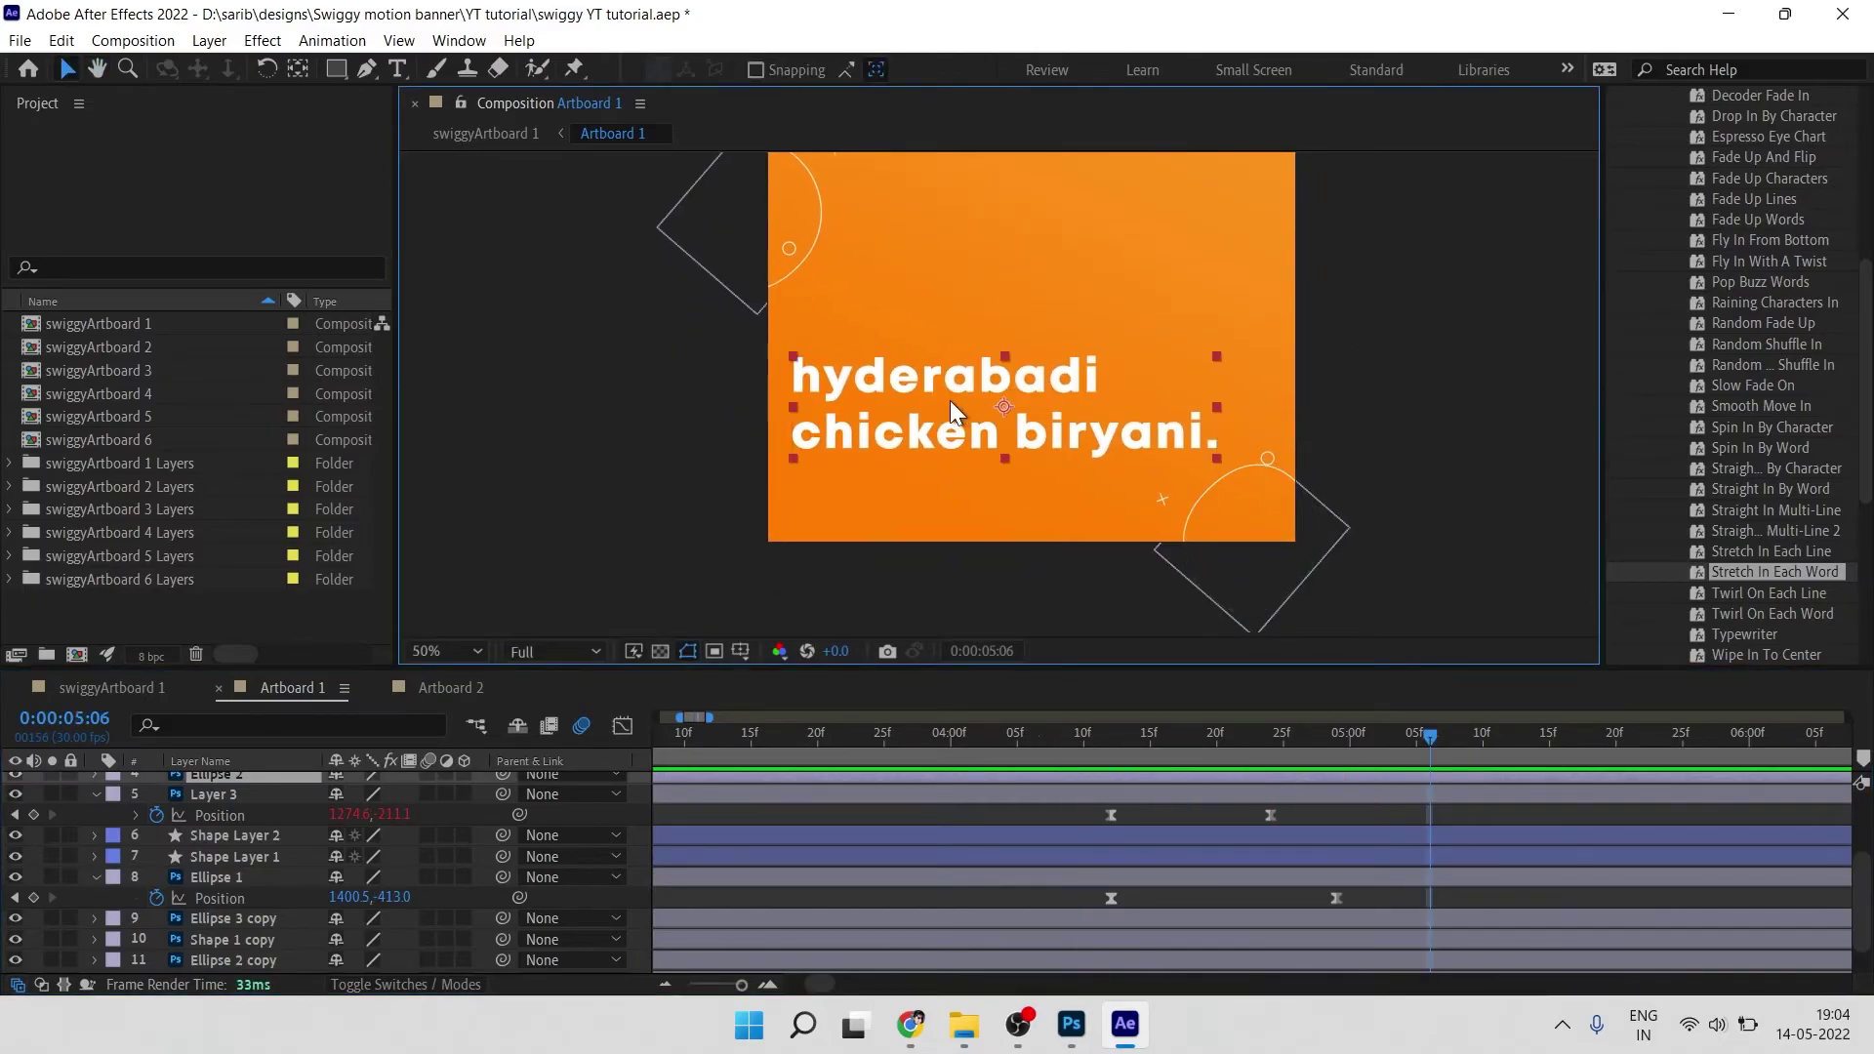
{"action": "scroll", "coordinate": [988, 404], "scroll_direction": "down", "scroll_amount": 2}
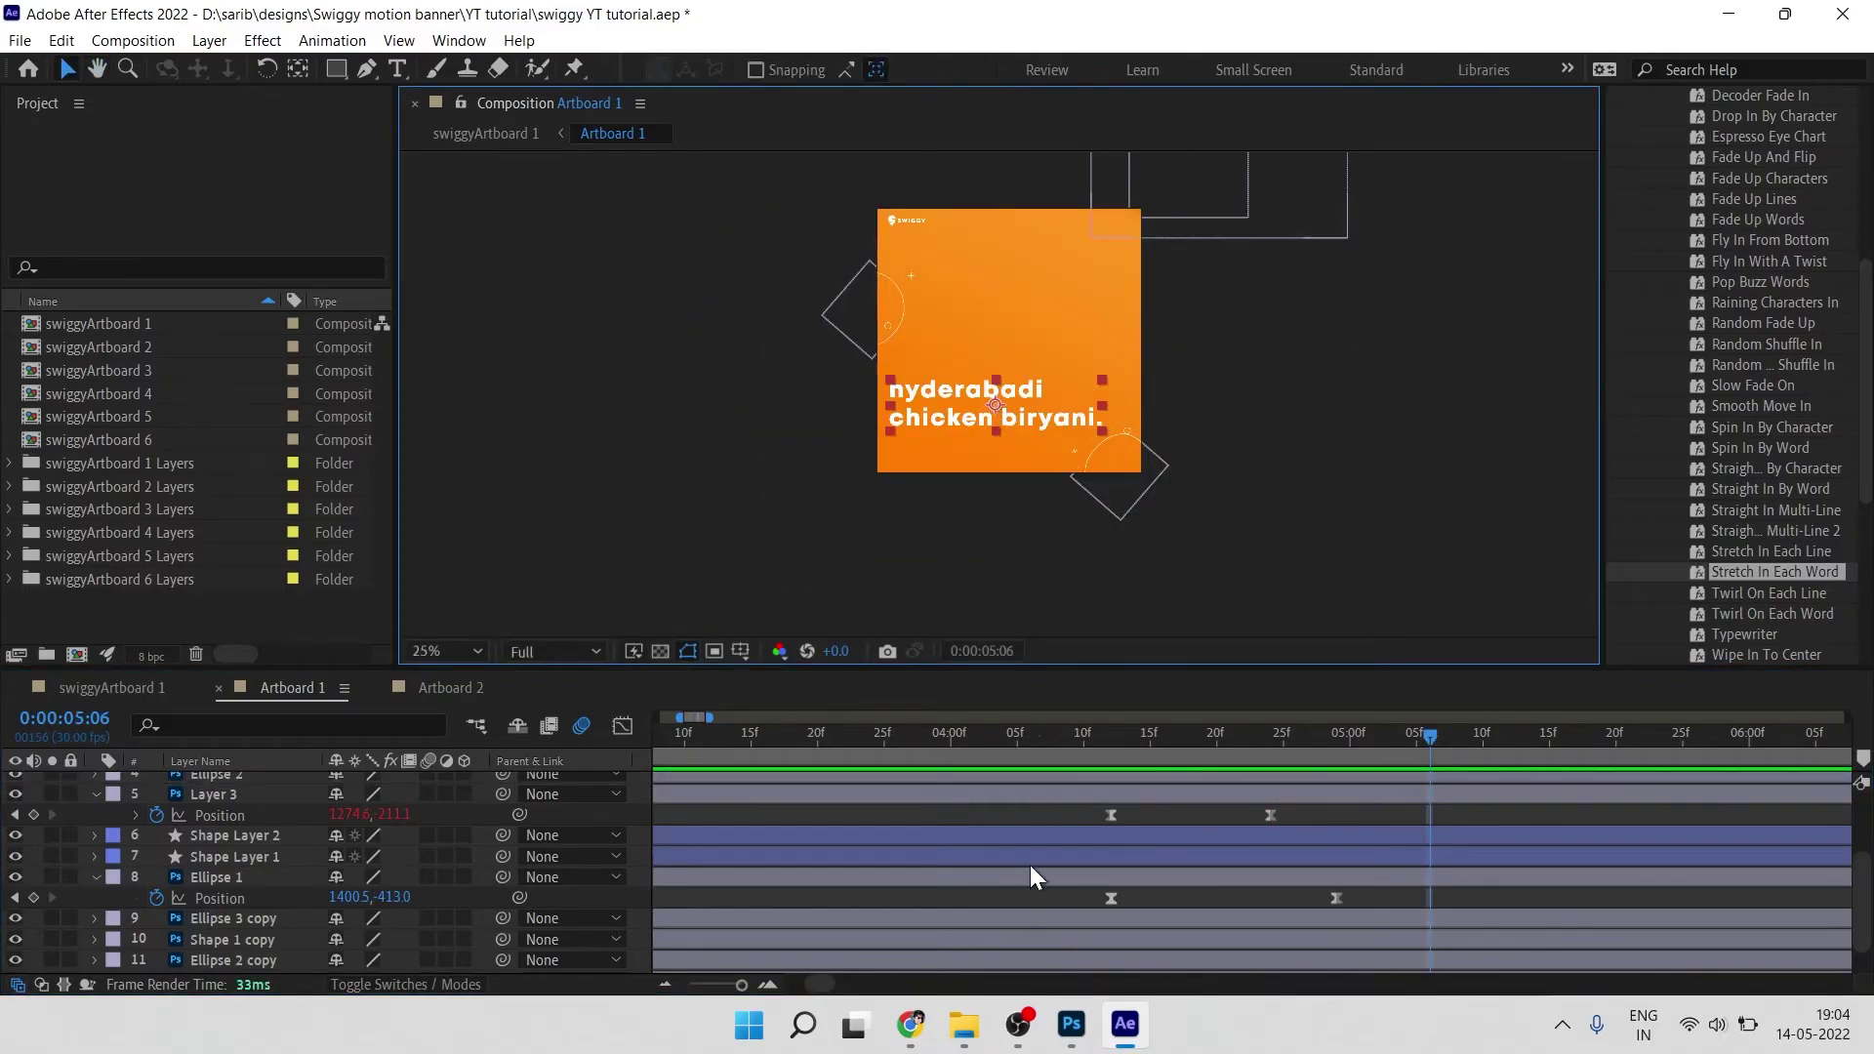
{"action": "key", "text": "p"}
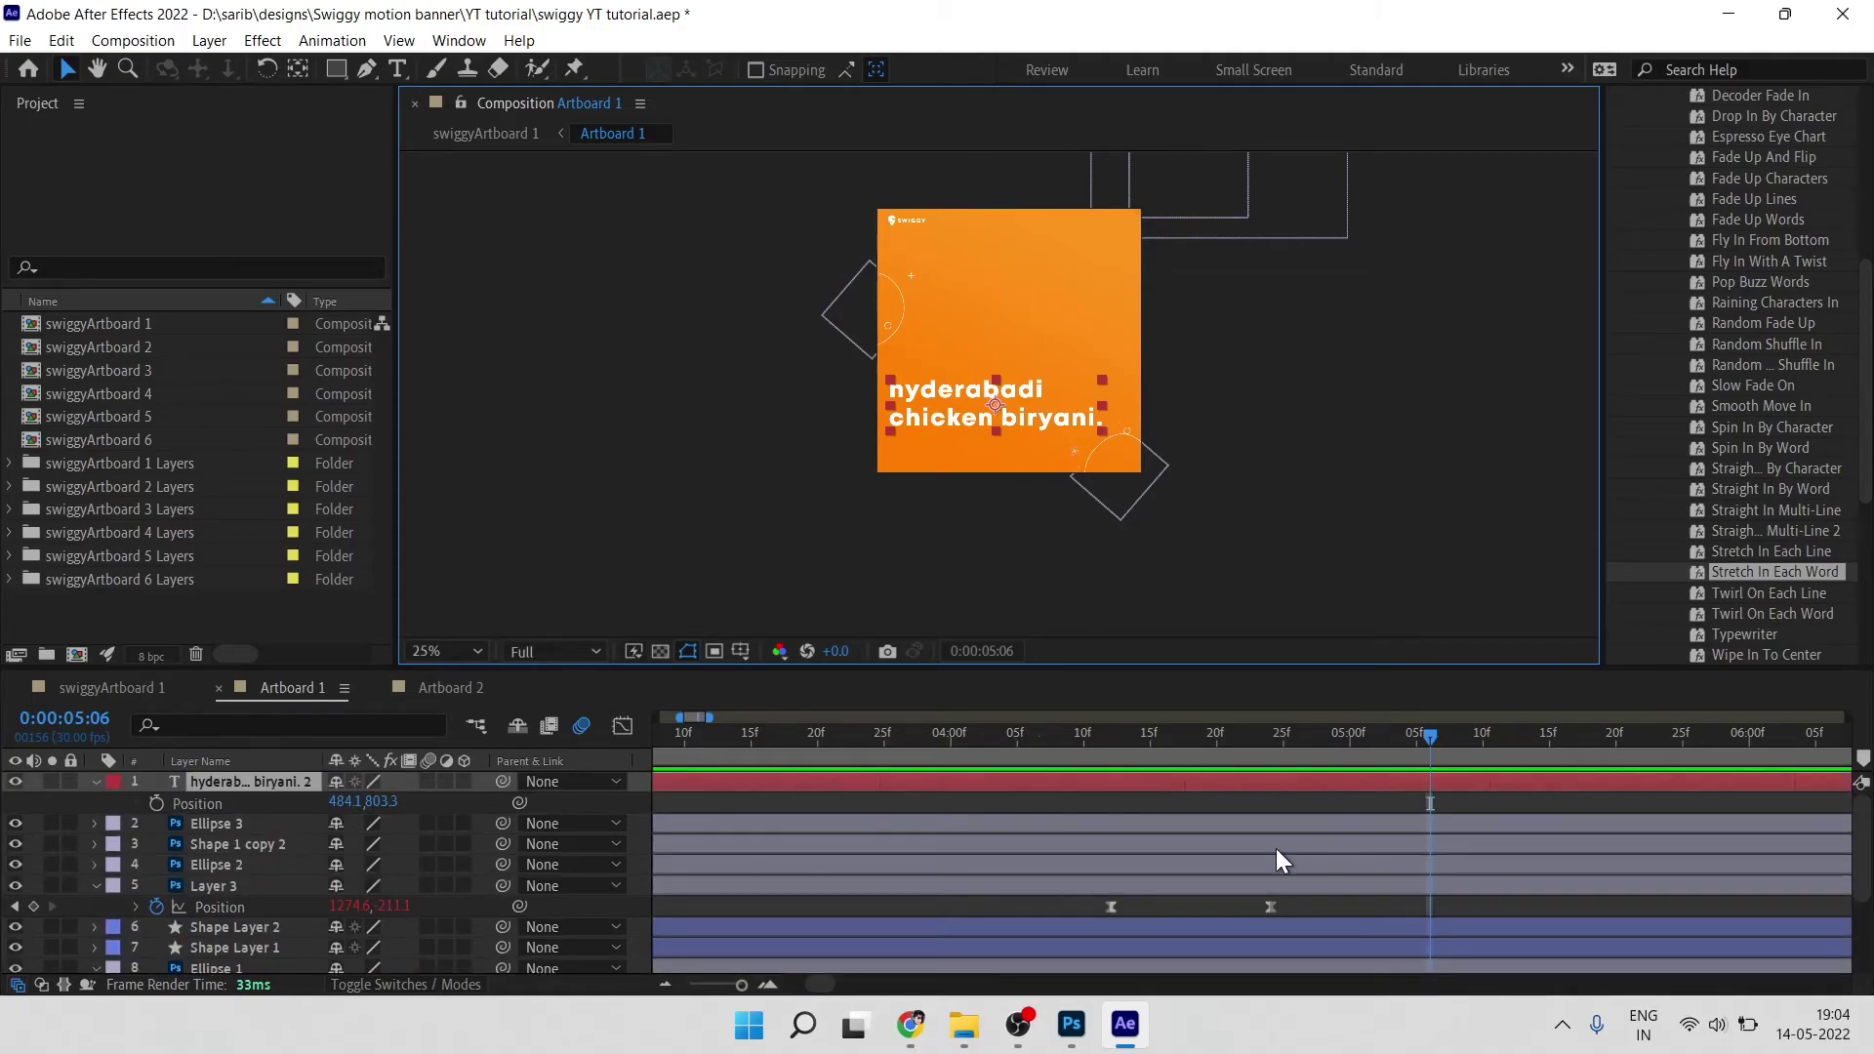
{"action": "left_click", "coordinate": [1153, 748]}
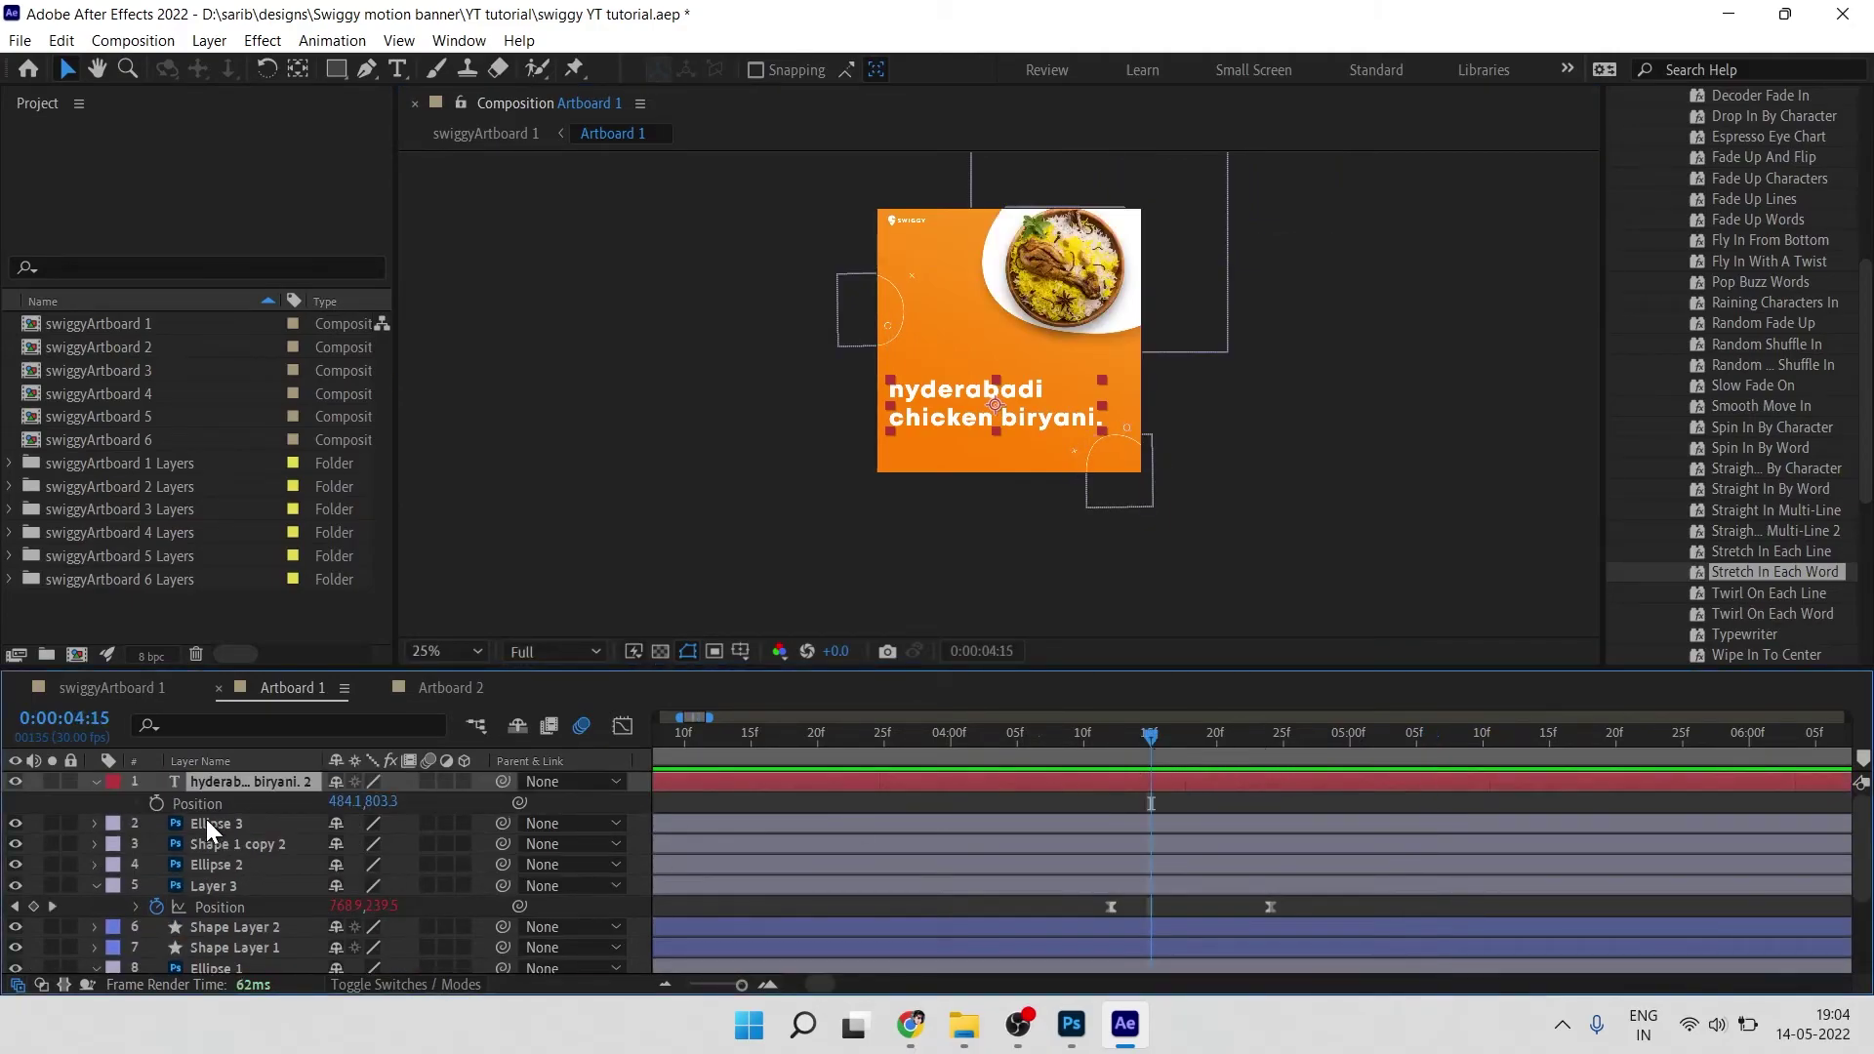
{"action": "left_click", "coordinate": [156, 803]}
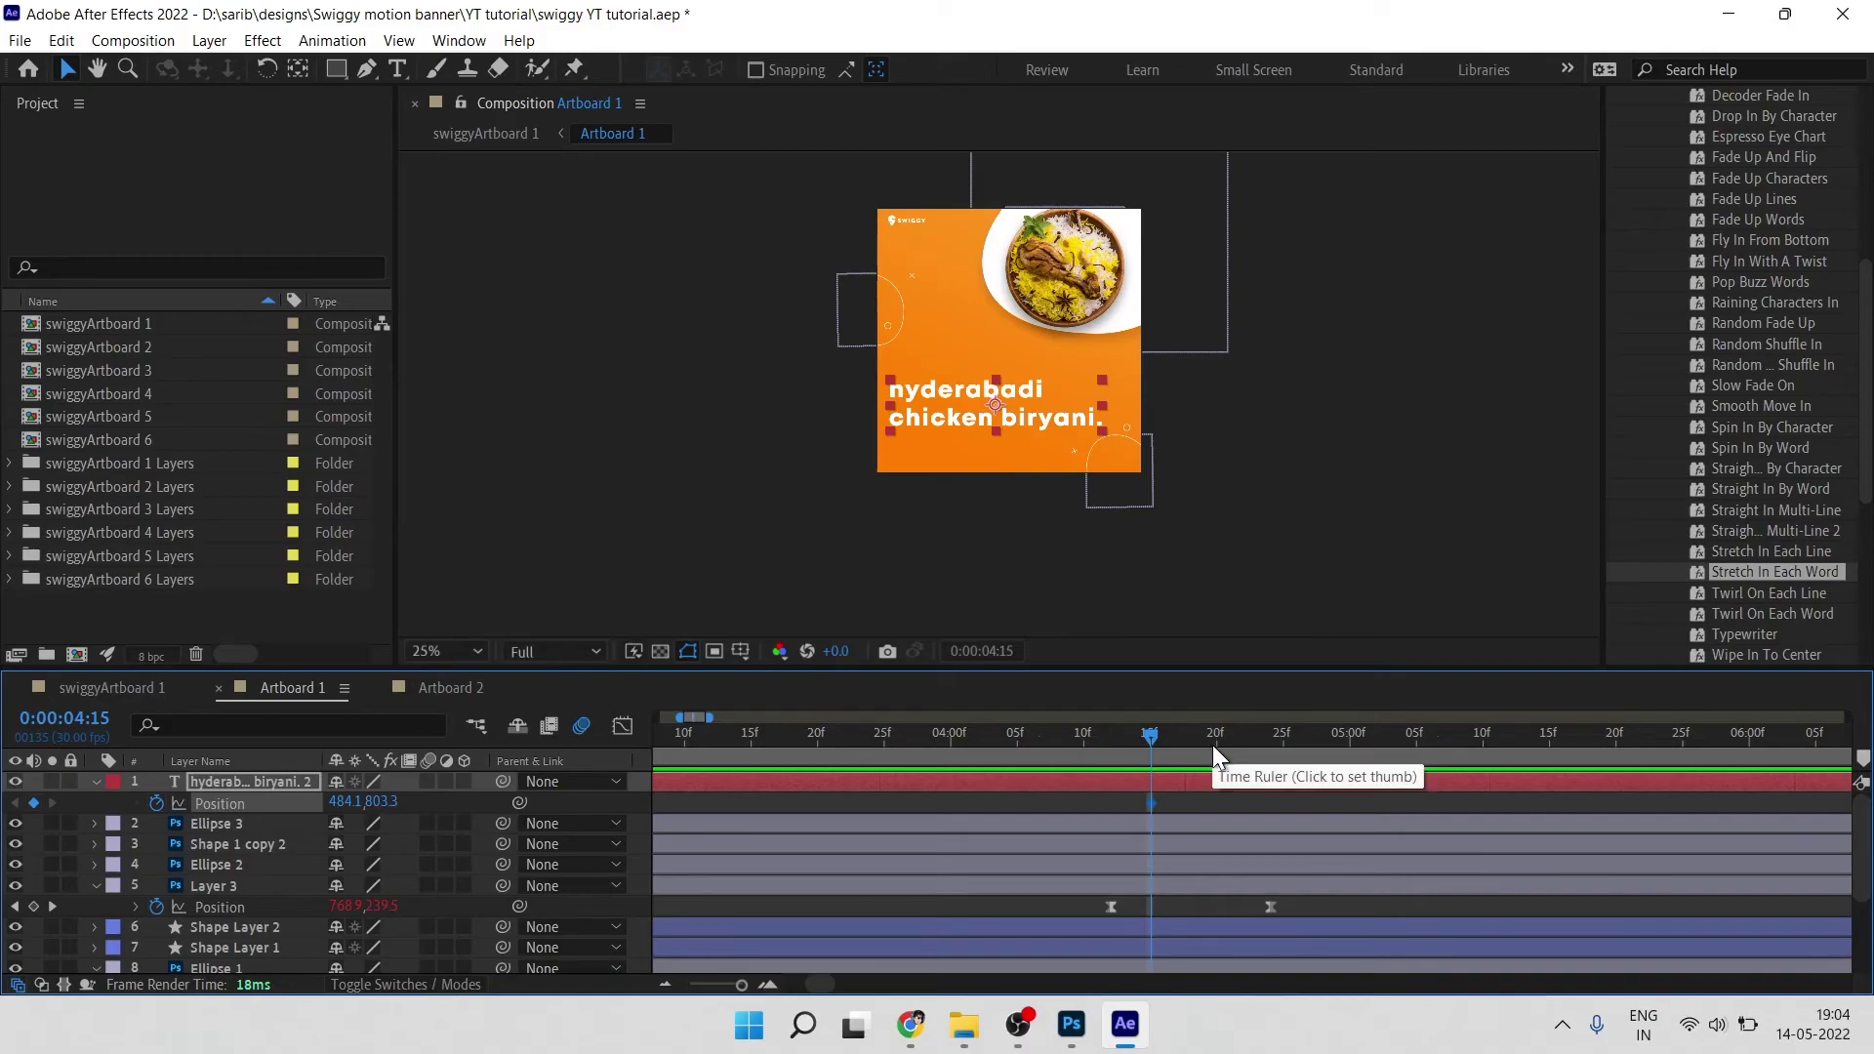
{"action": "left_click", "coordinate": [1255, 750]}
{"action": "left_click_drag", "start_coordinate": [942, 450], "coordinate": [973, 507]}
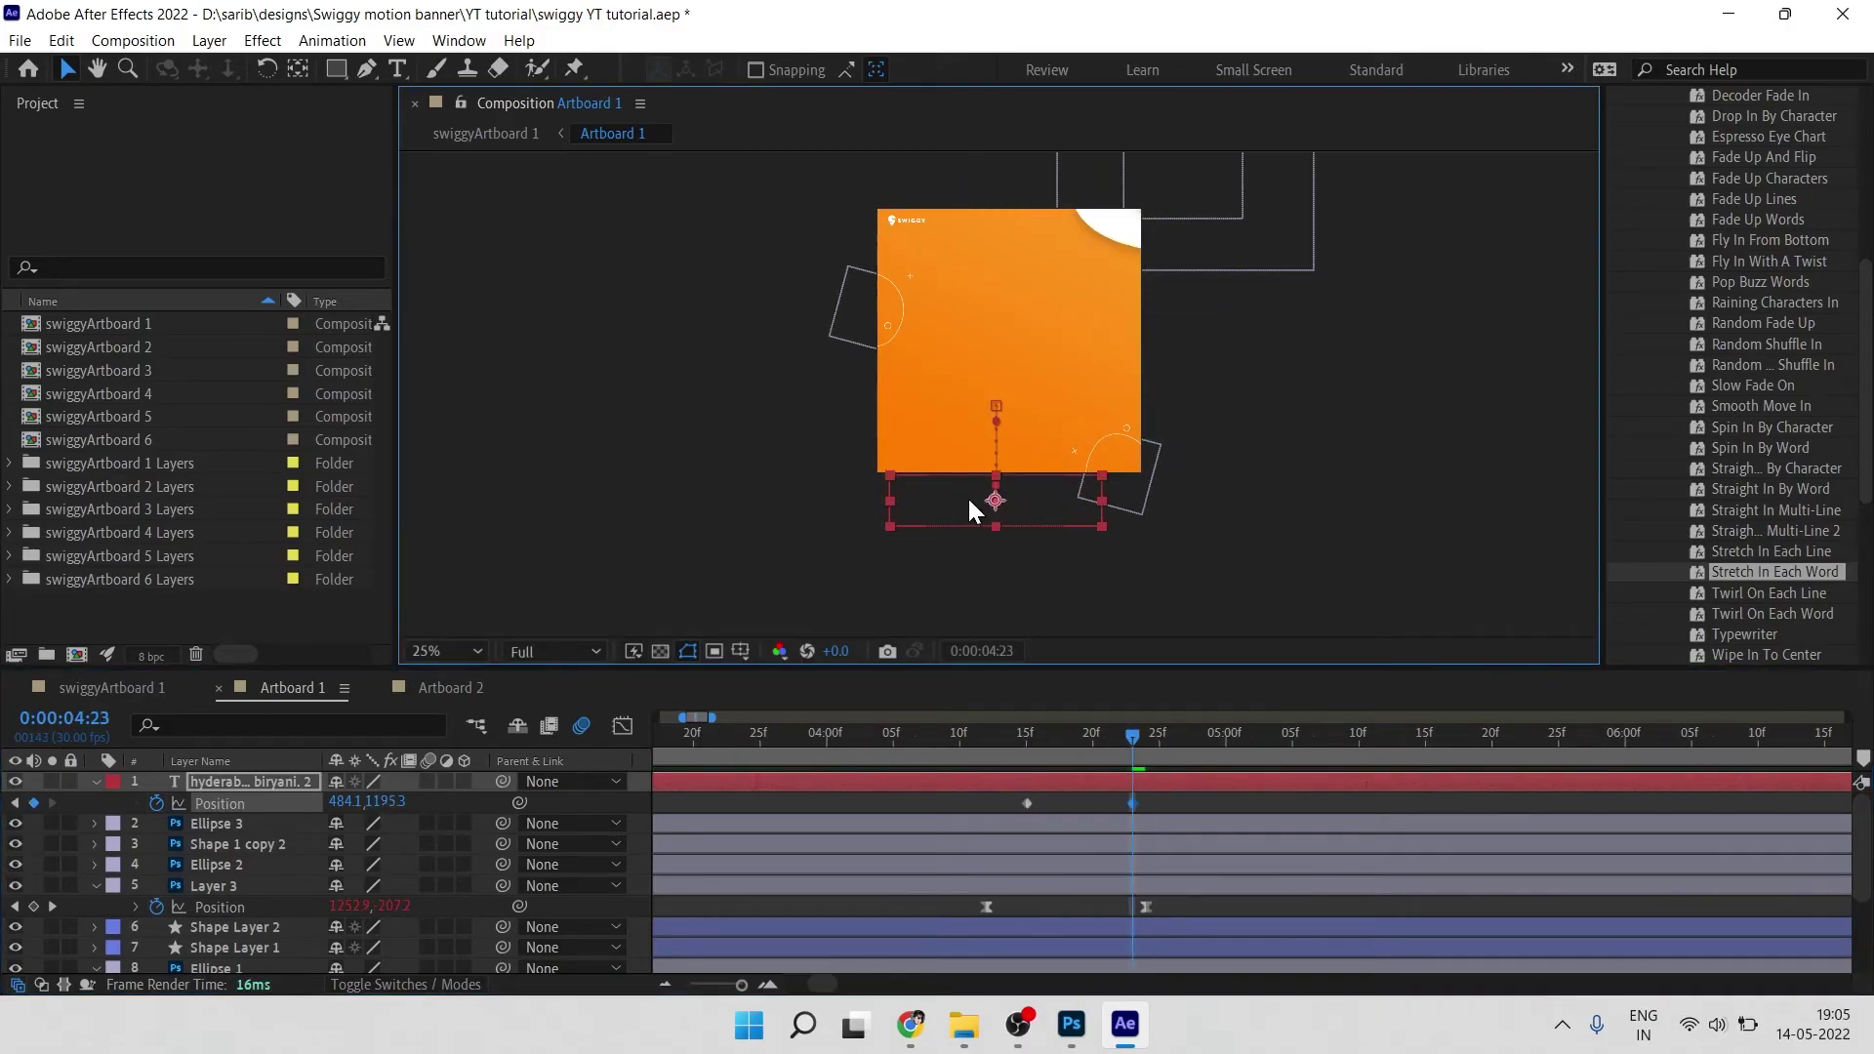
Step: Apply Easy Ease to both of the headline's exit Position keyframes and preview the motion from 0:00:04:15
{"action": "left_click_drag", "start_coordinate": [1014, 808], "coordinate": [1179, 825]}
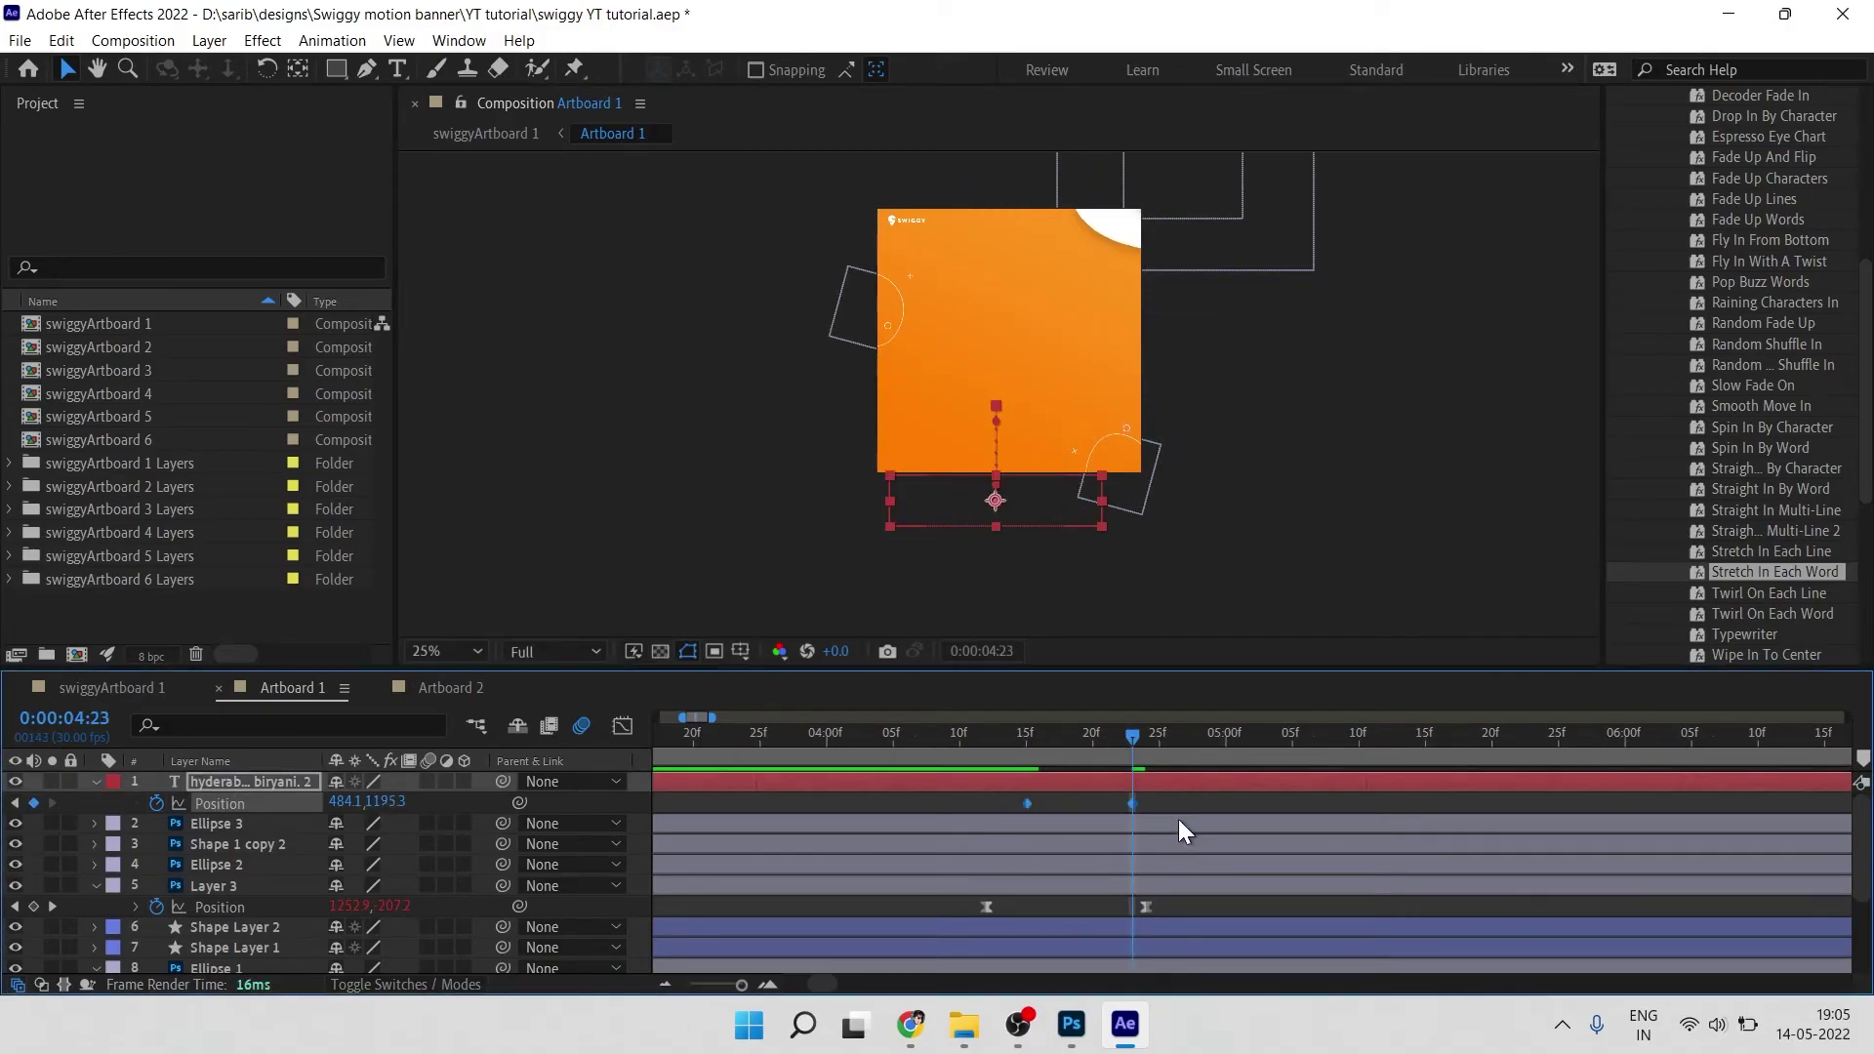
{"action": "left_click", "coordinate": [1029, 743]}
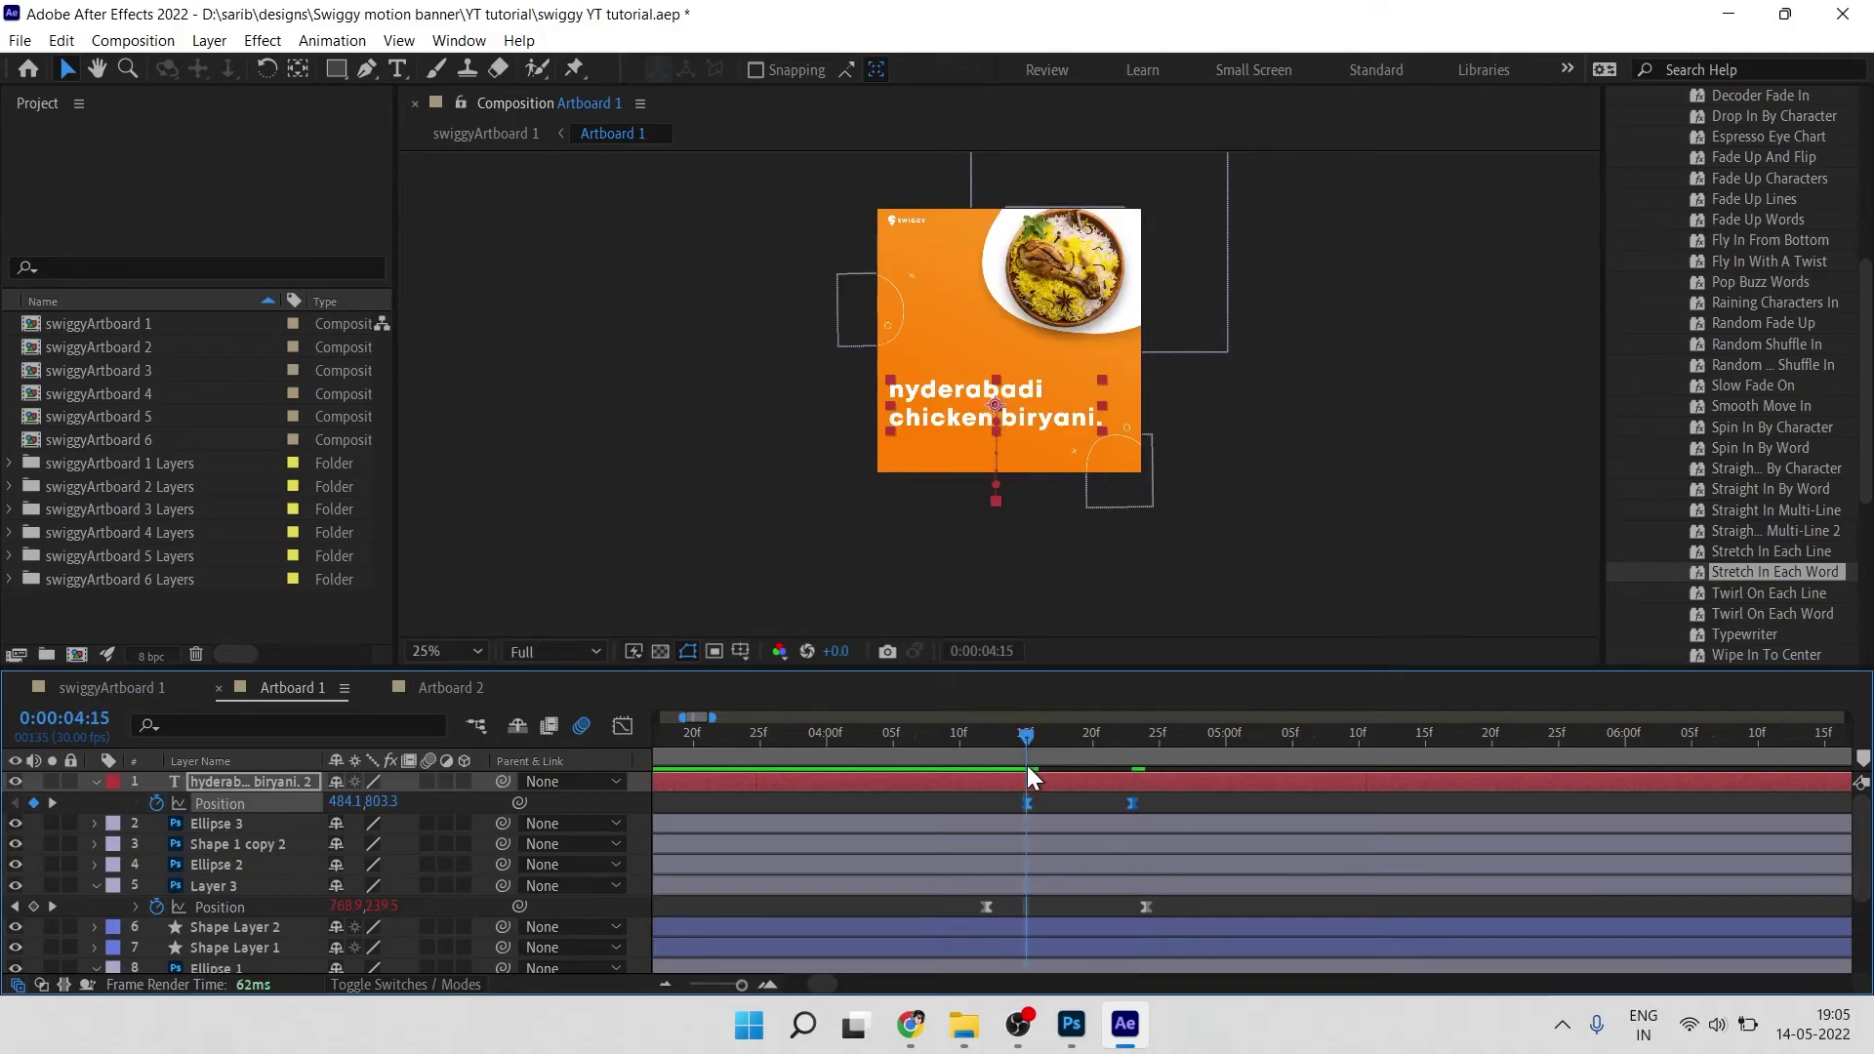
{"action": "key", "text": "space"}
{"action": "key", "text": "space"}
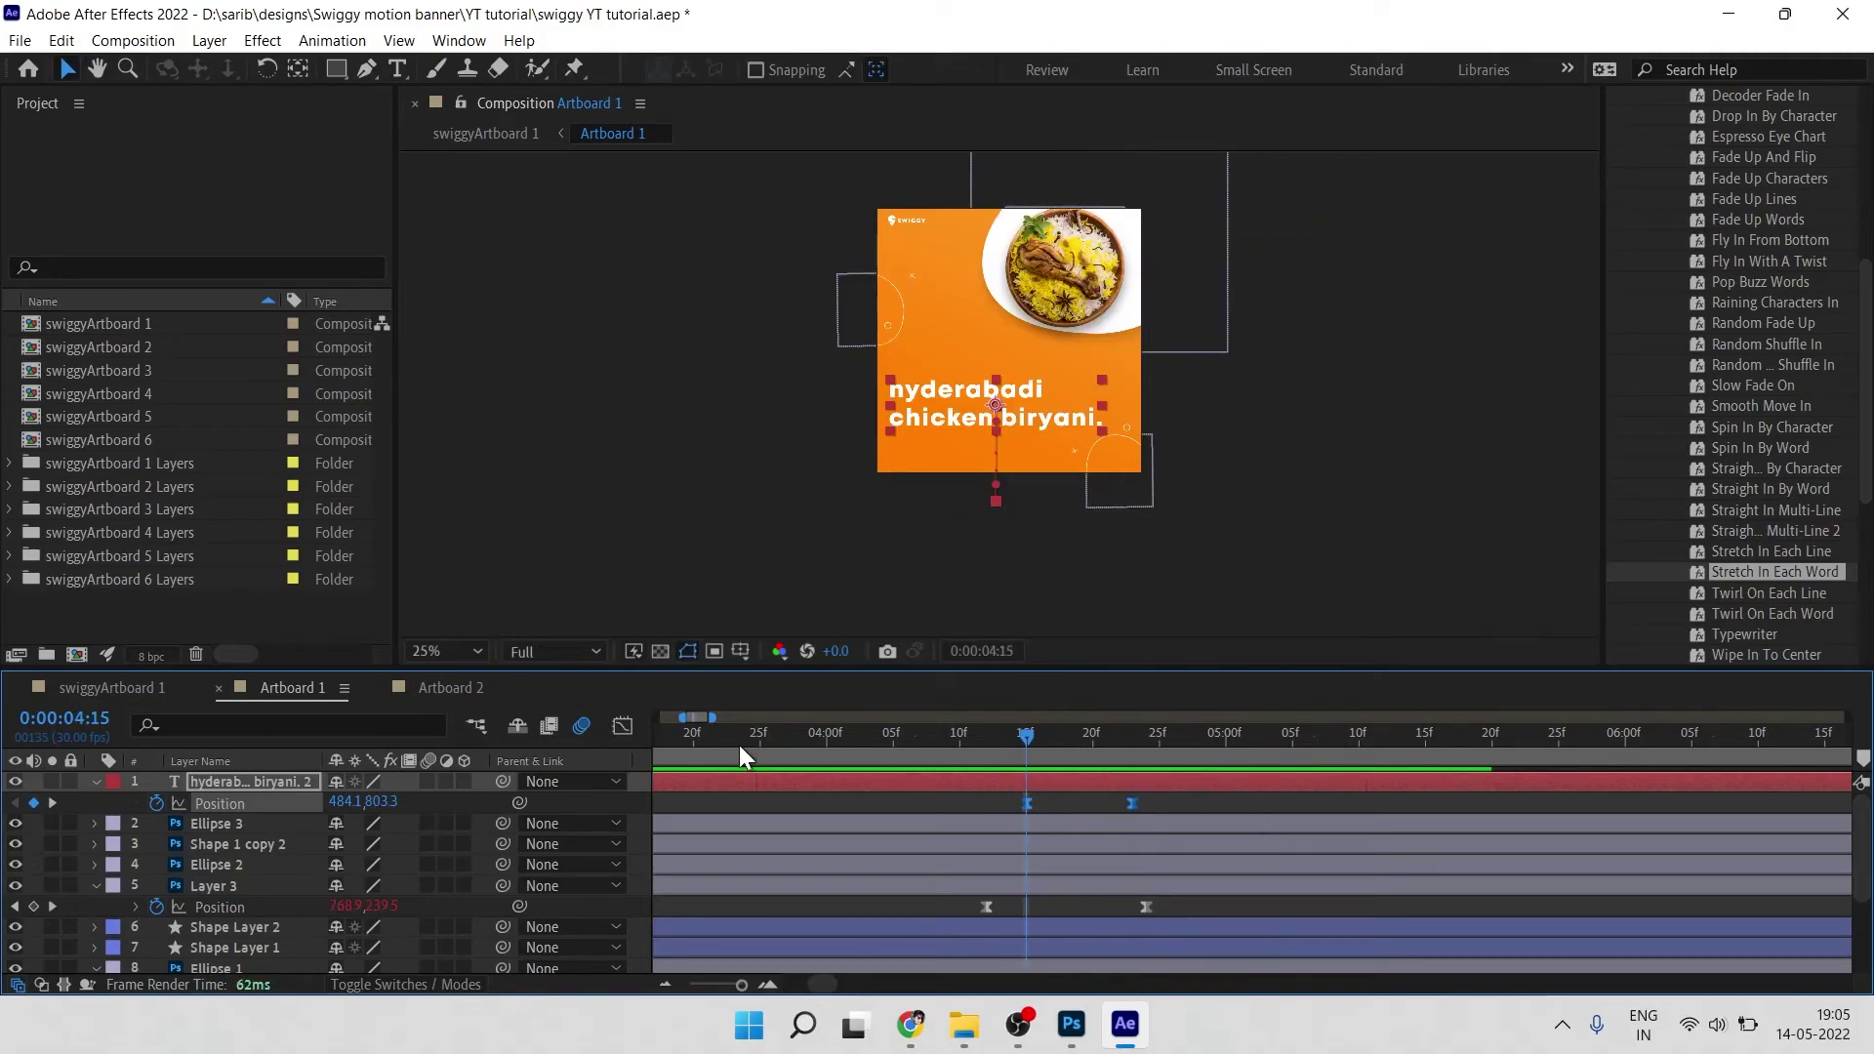
Step: Reshape the headline's exit speed graph to an early peak with a long slow finish, and preview it
{"action": "left_click", "coordinate": [623, 726]}
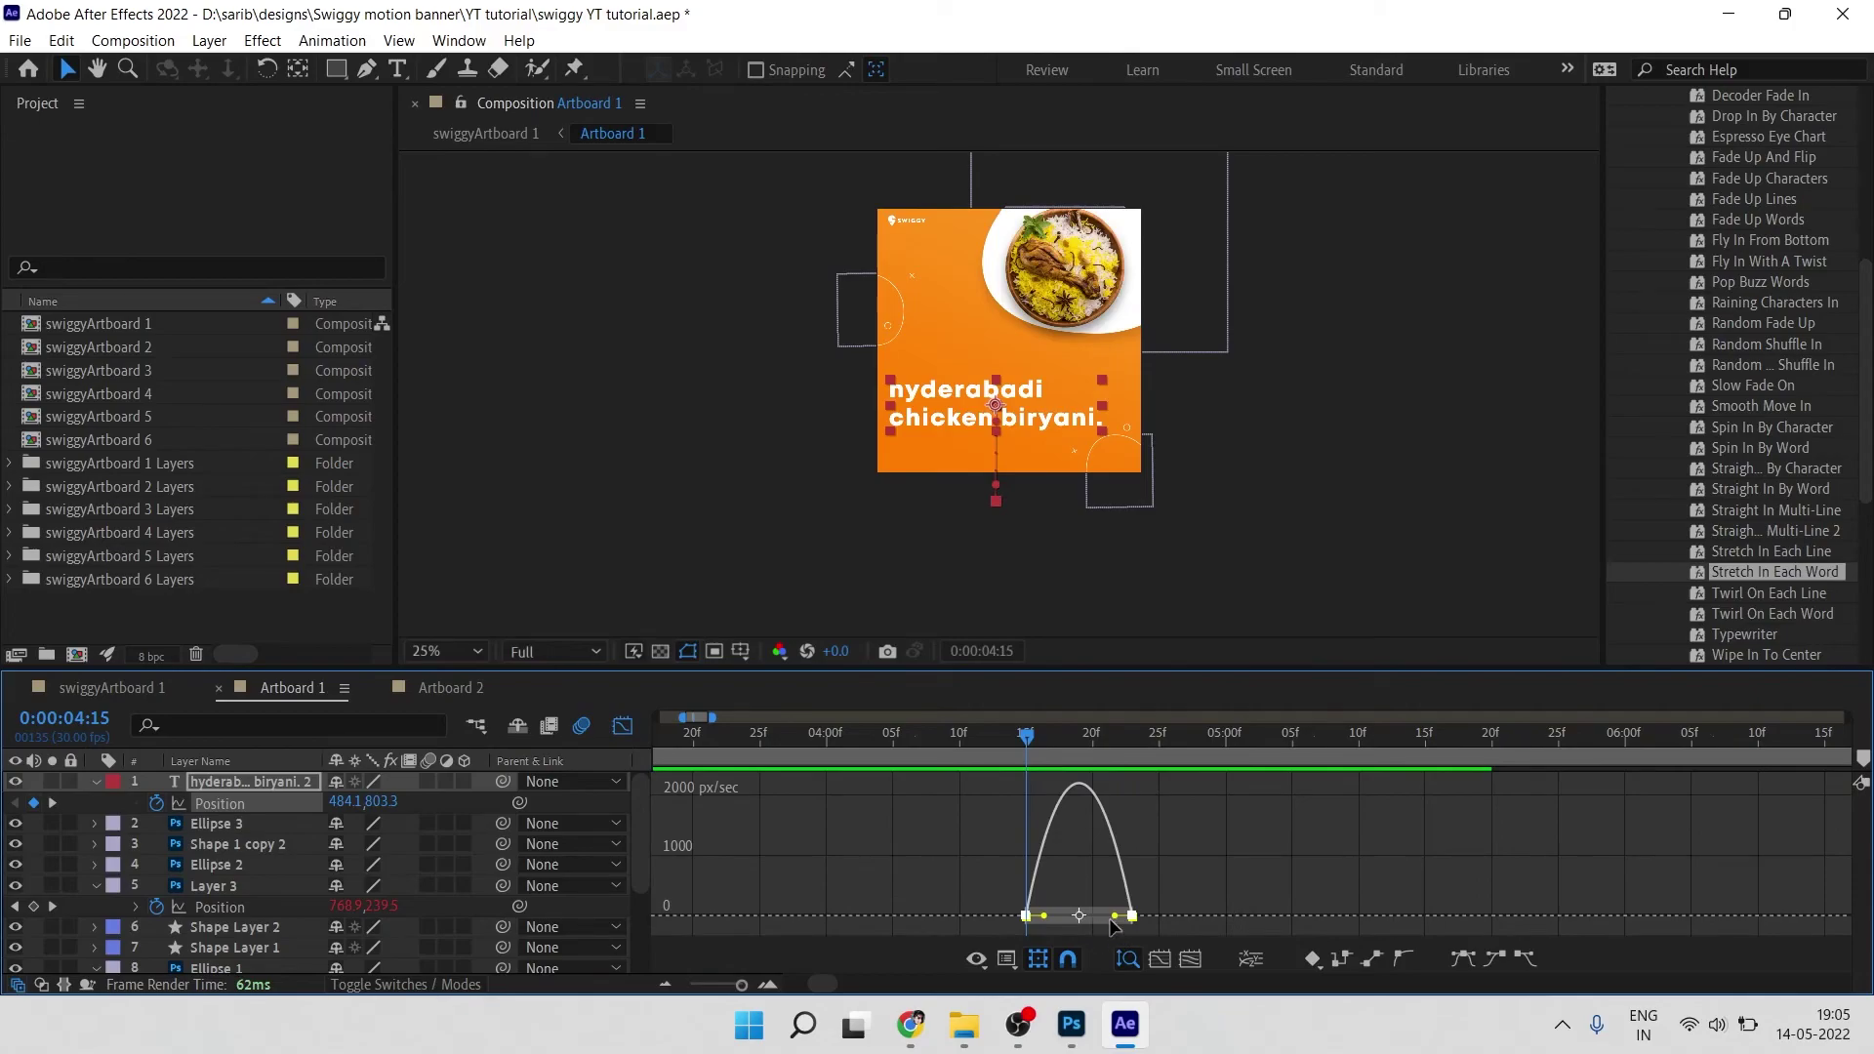
{"action": "left_click_drag", "start_coordinate": [1115, 915], "coordinate": [1087, 919]}
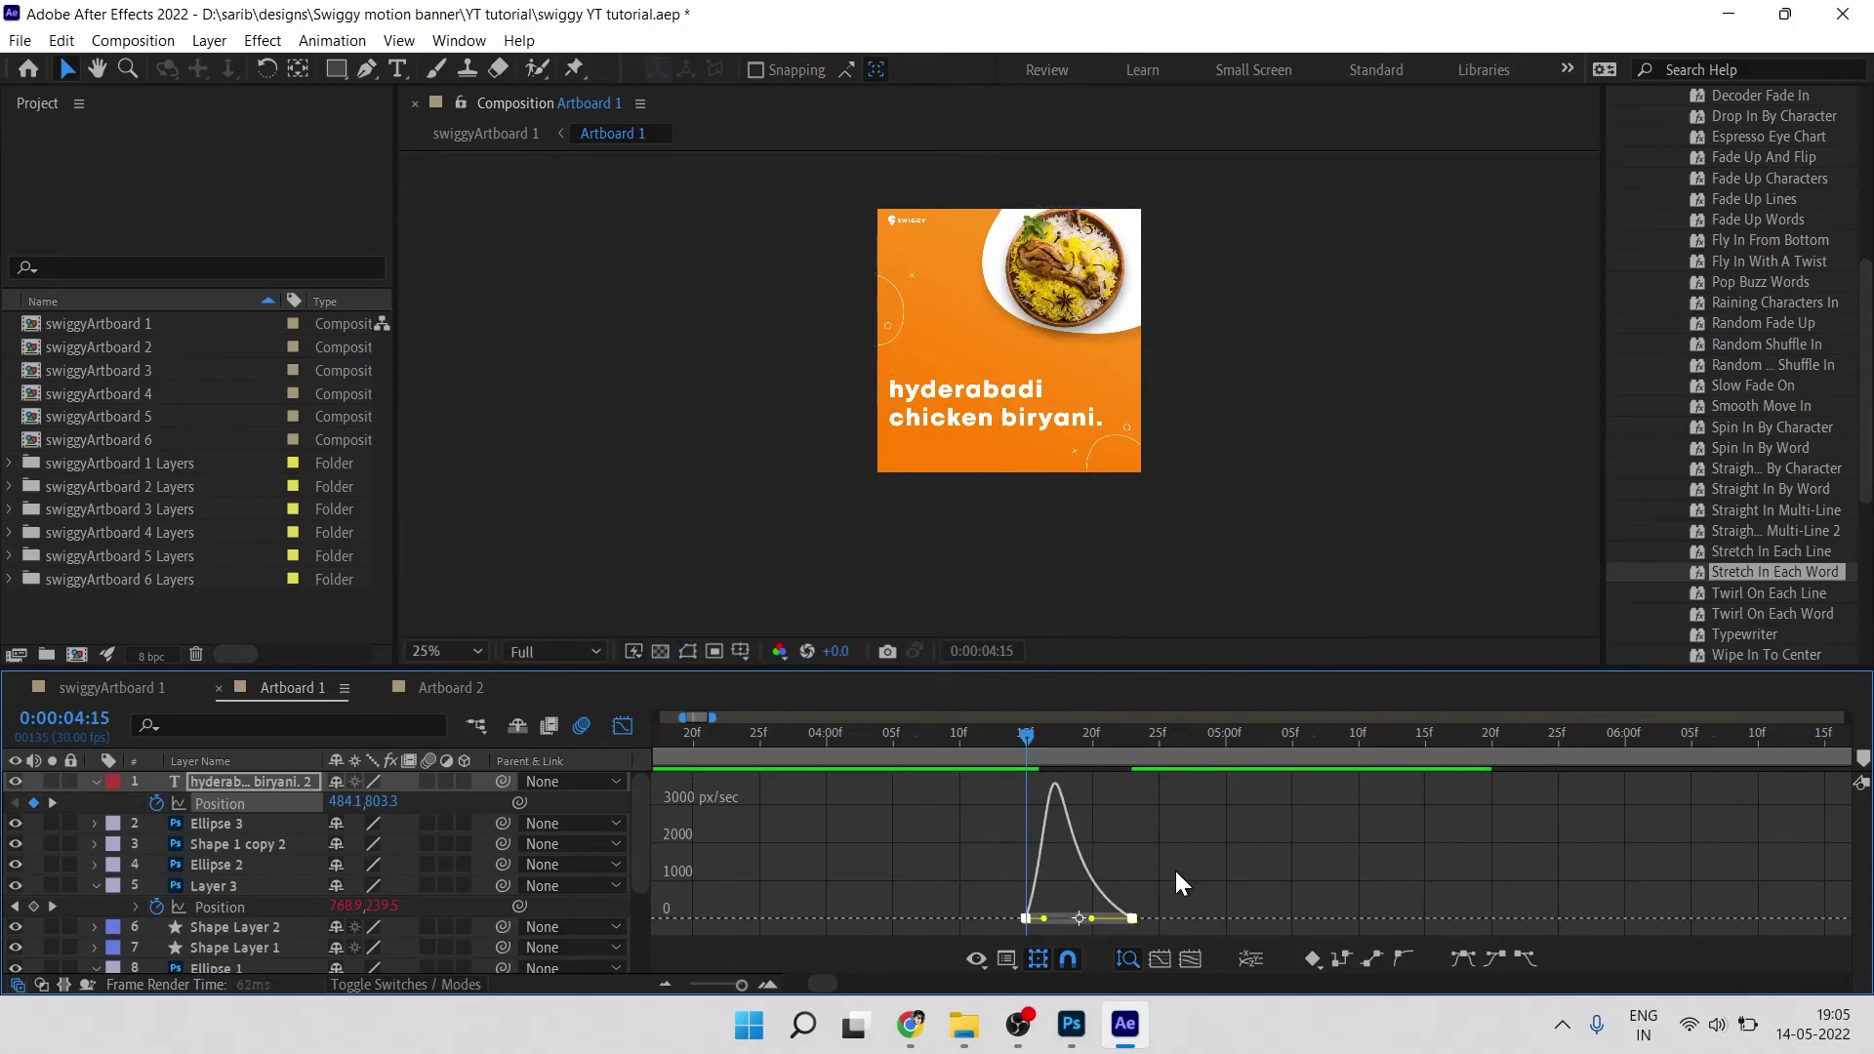
{"action": "key", "text": "space"}
{"action": "left_click", "coordinate": [623, 726]}
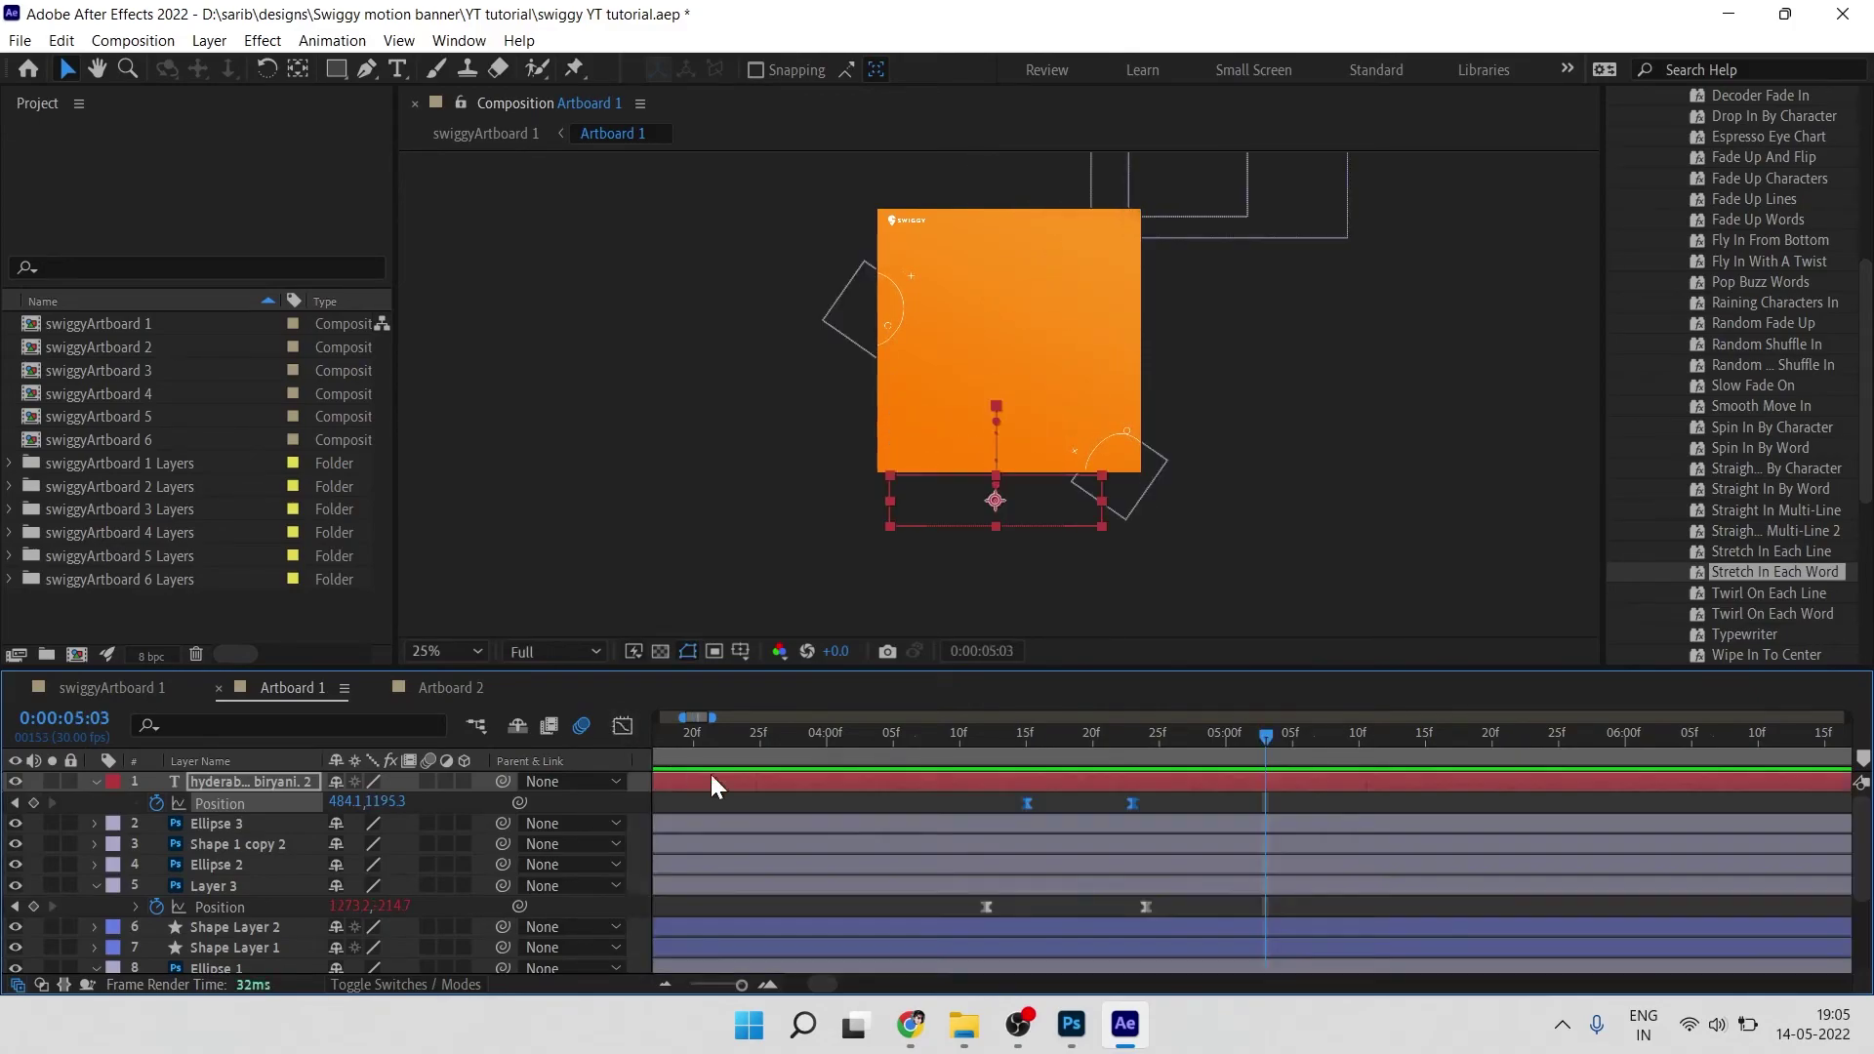
Step: Save the project and preview Artboard 1's full animation from the beginning through the exits
{"action": "left_click", "coordinate": [1175, 804]}
{"action": "key", "text": "ctrl+s"}
{"action": "scroll", "coordinate": [1098, 846], "scroll_direction": "down", "scroll_amount": 5}
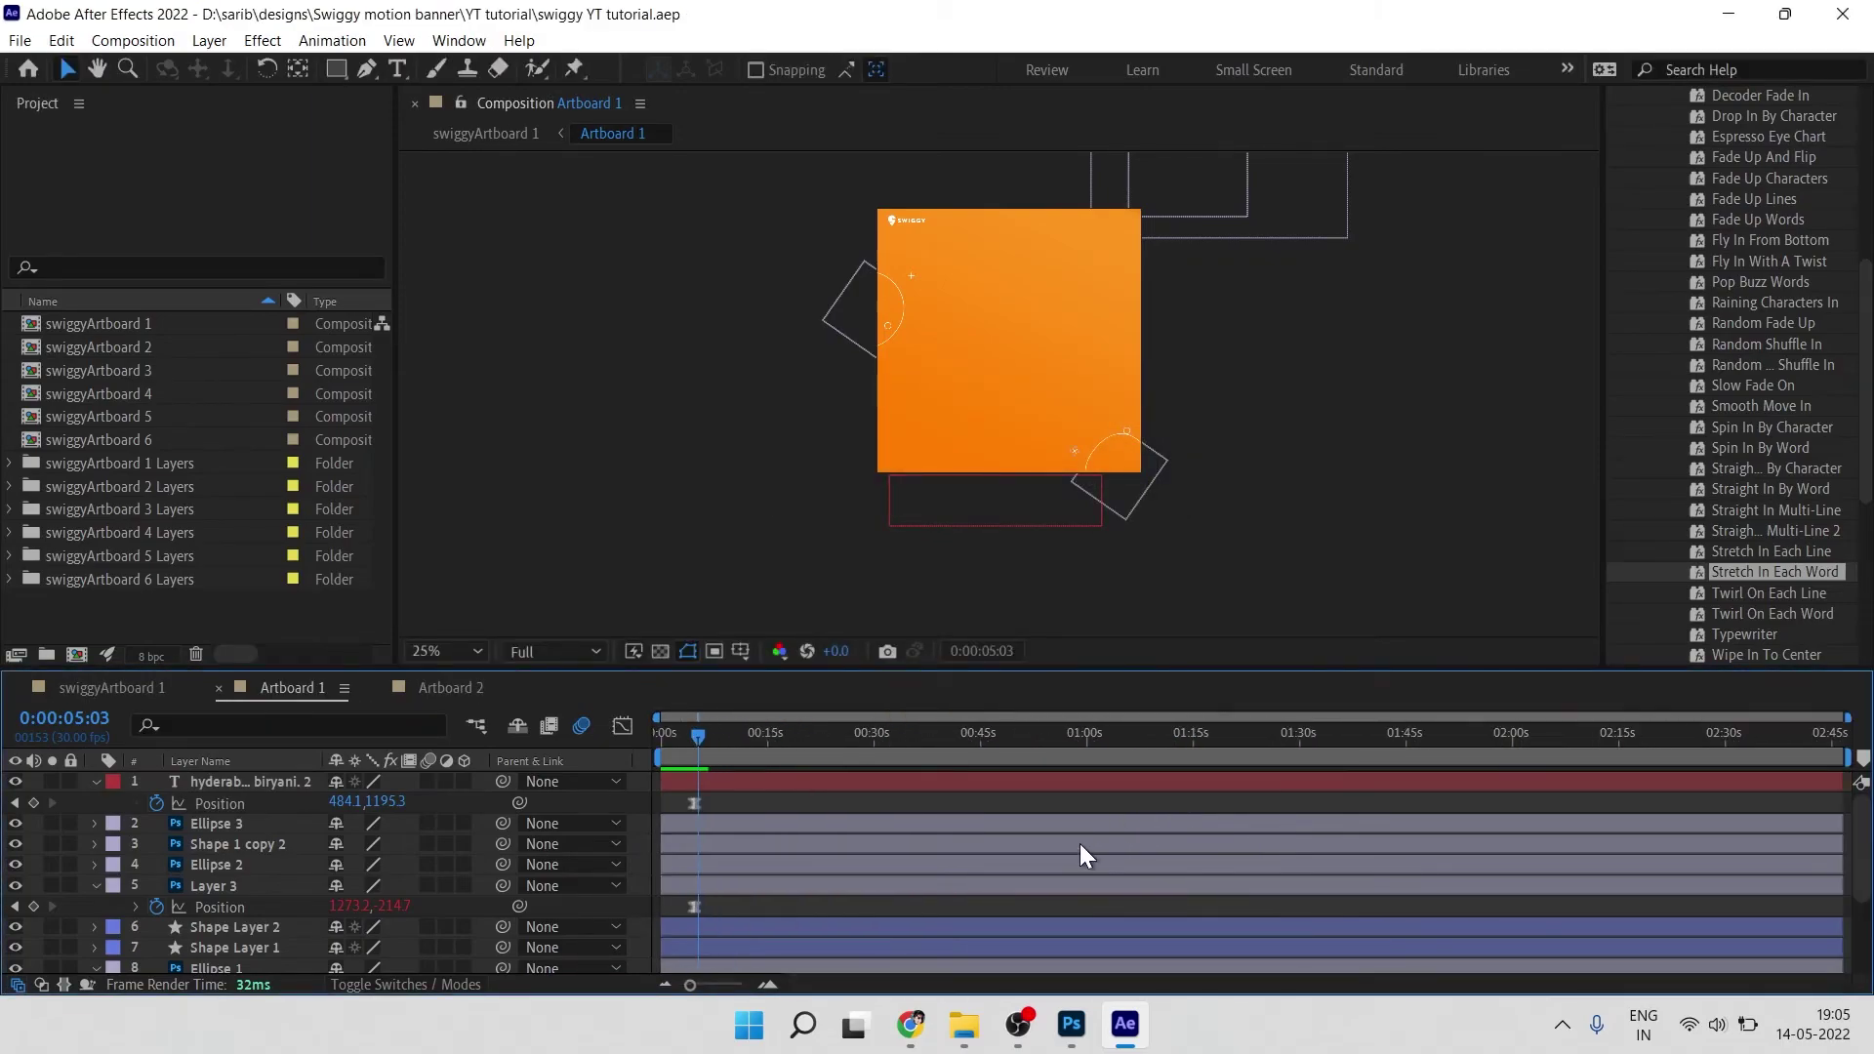
{"action": "key", "text": "Home"}
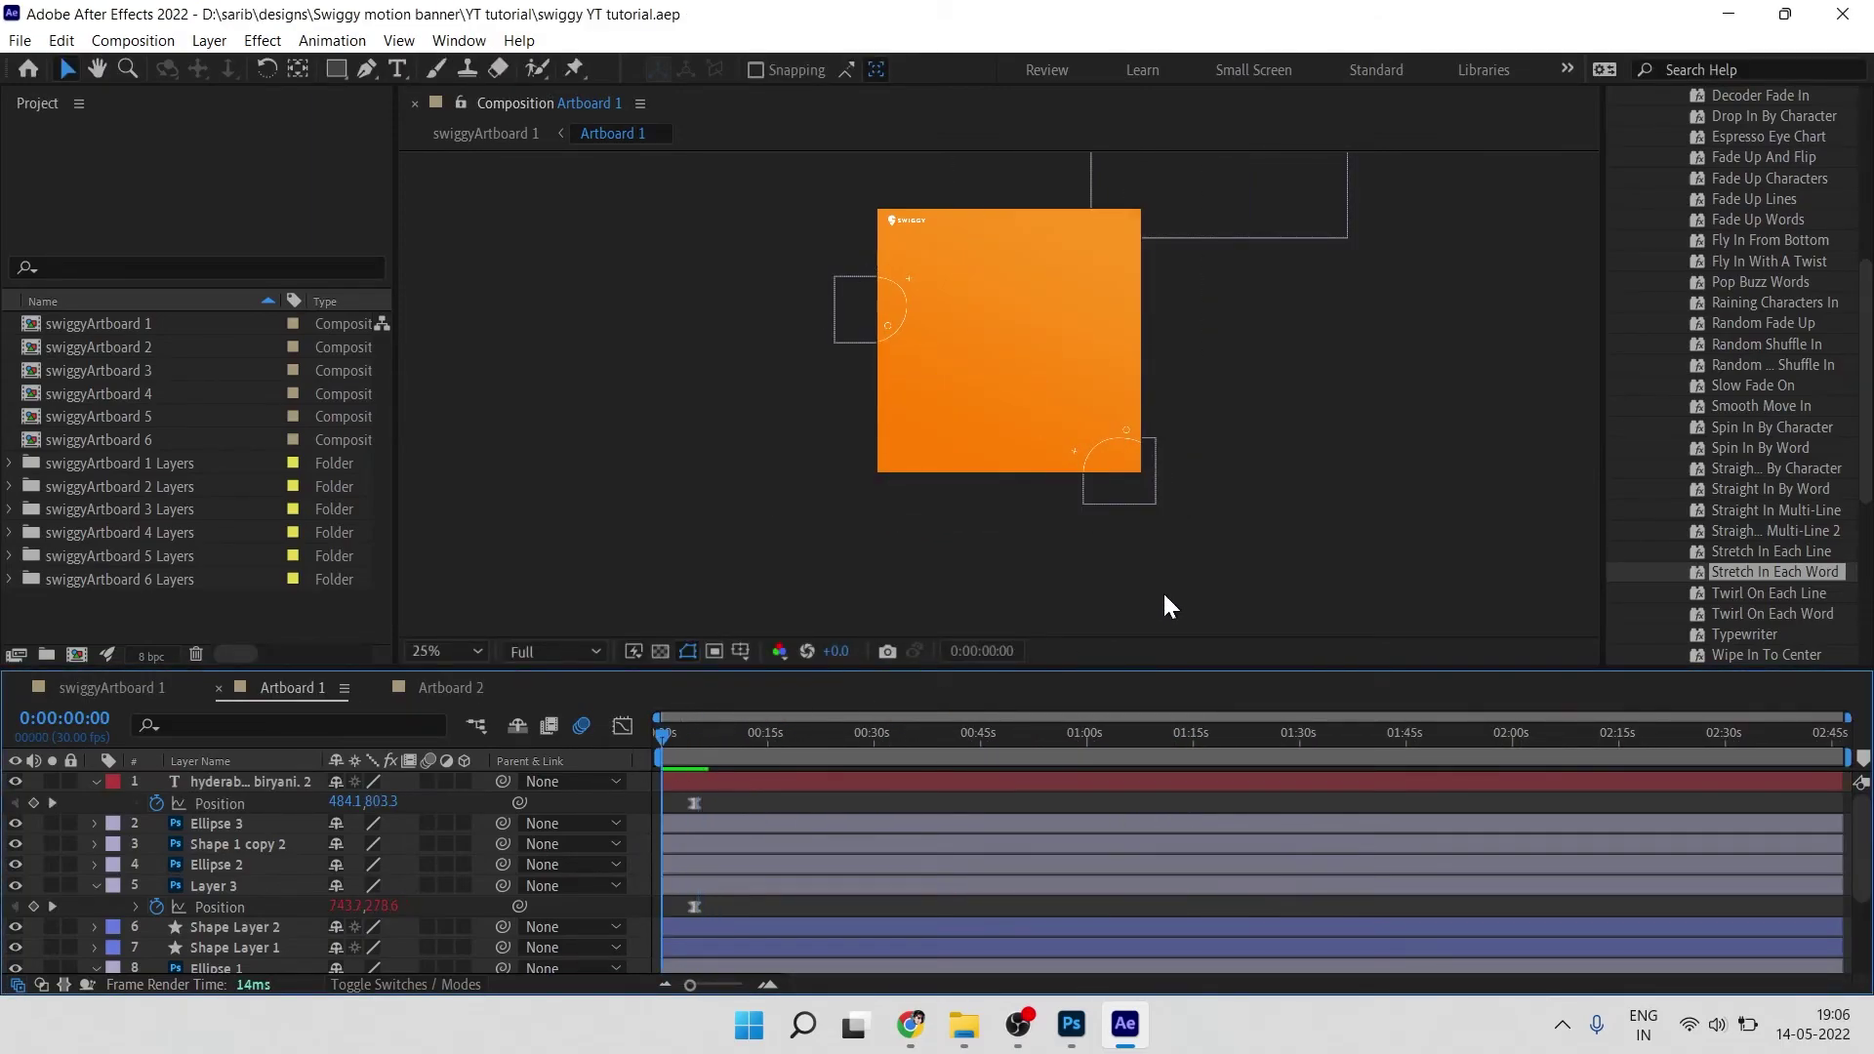
{"action": "key", "text": "space"}
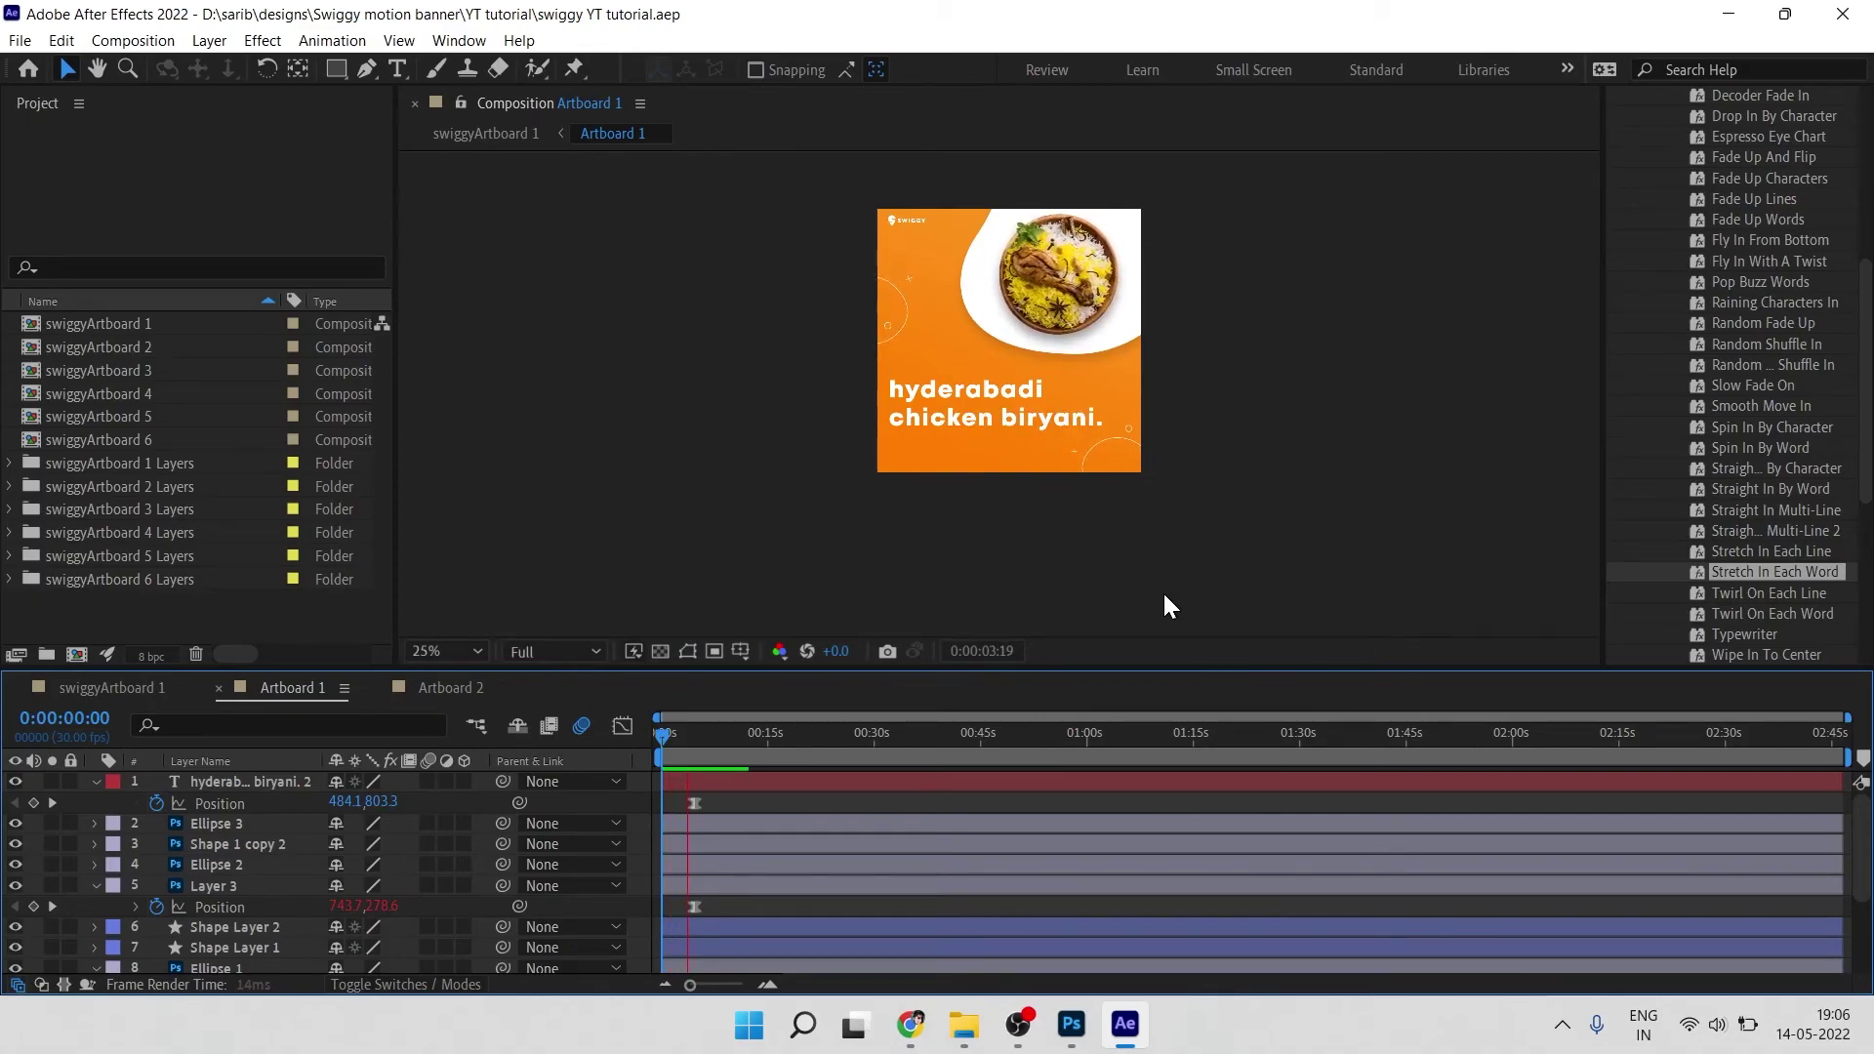
{"action": "key", "text": "space"}
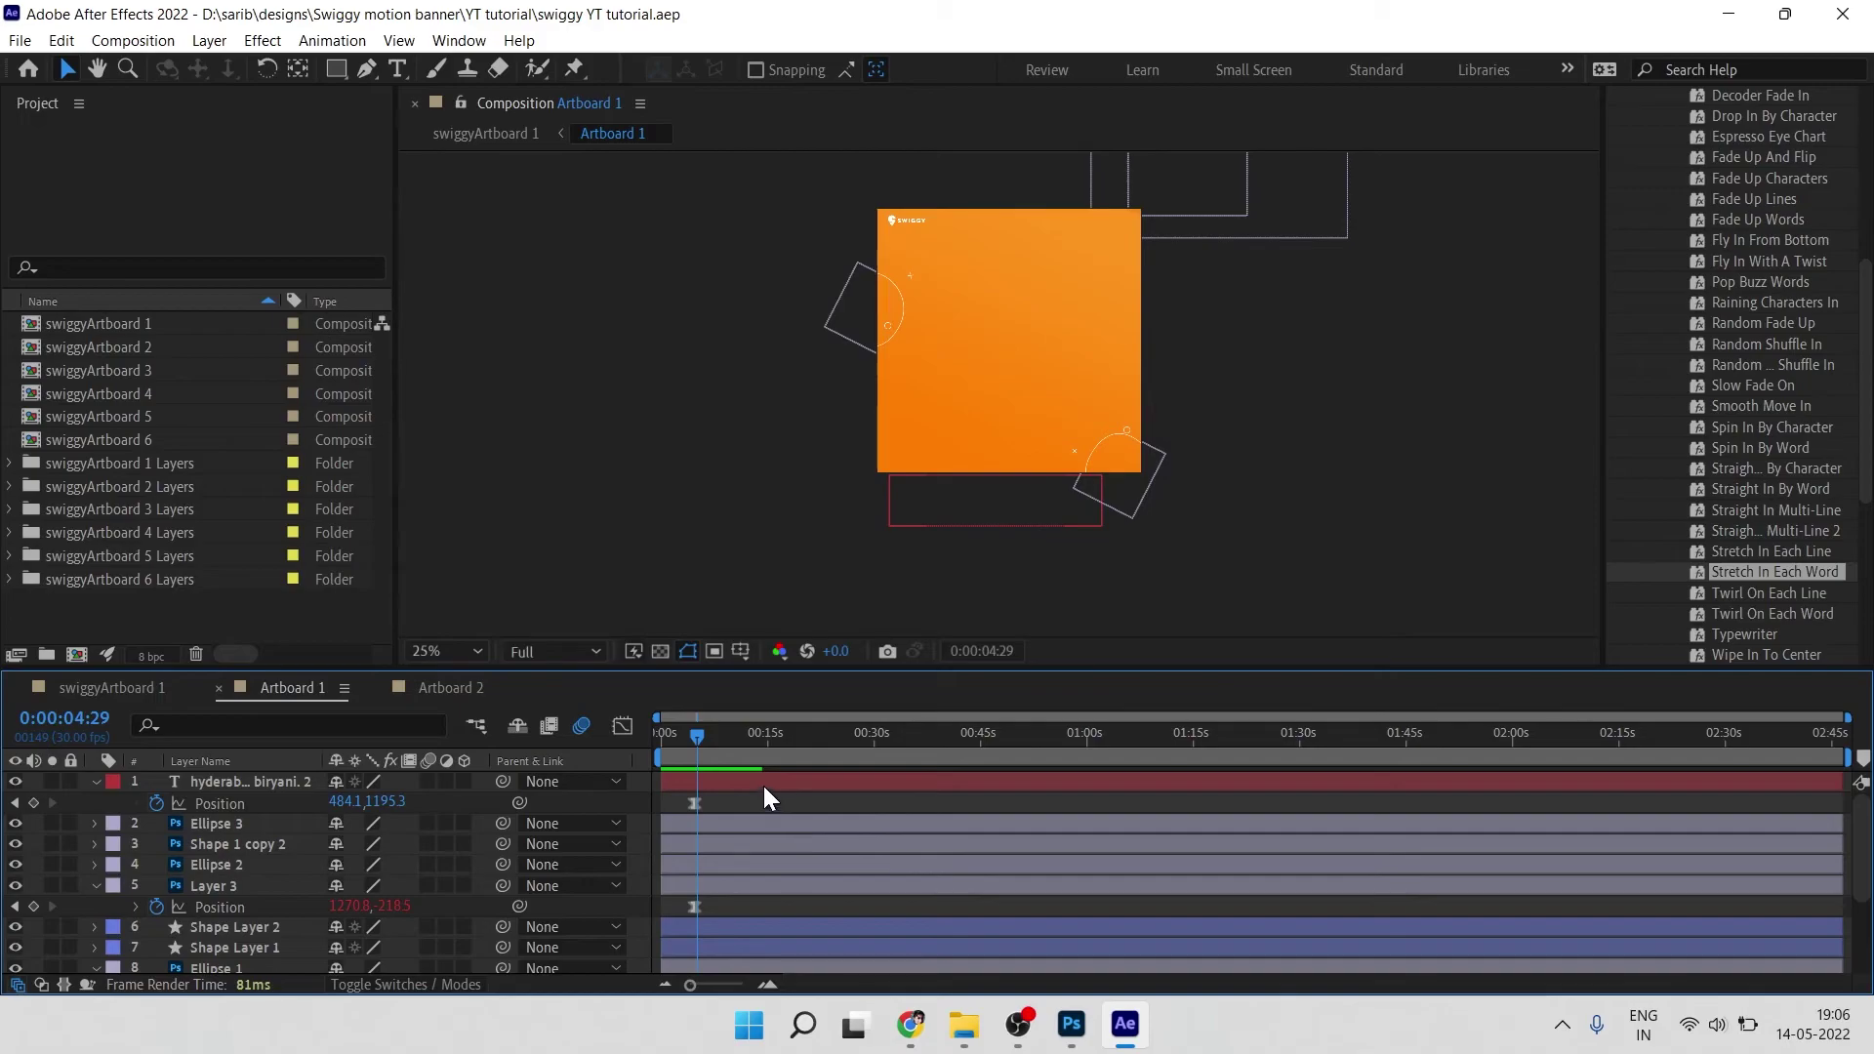
Step: Switch to the Artboard 2 composition and preview its entrance animation from the beginning, focusing on the bowl area
{"action": "left_click", "coordinate": [451, 688]}
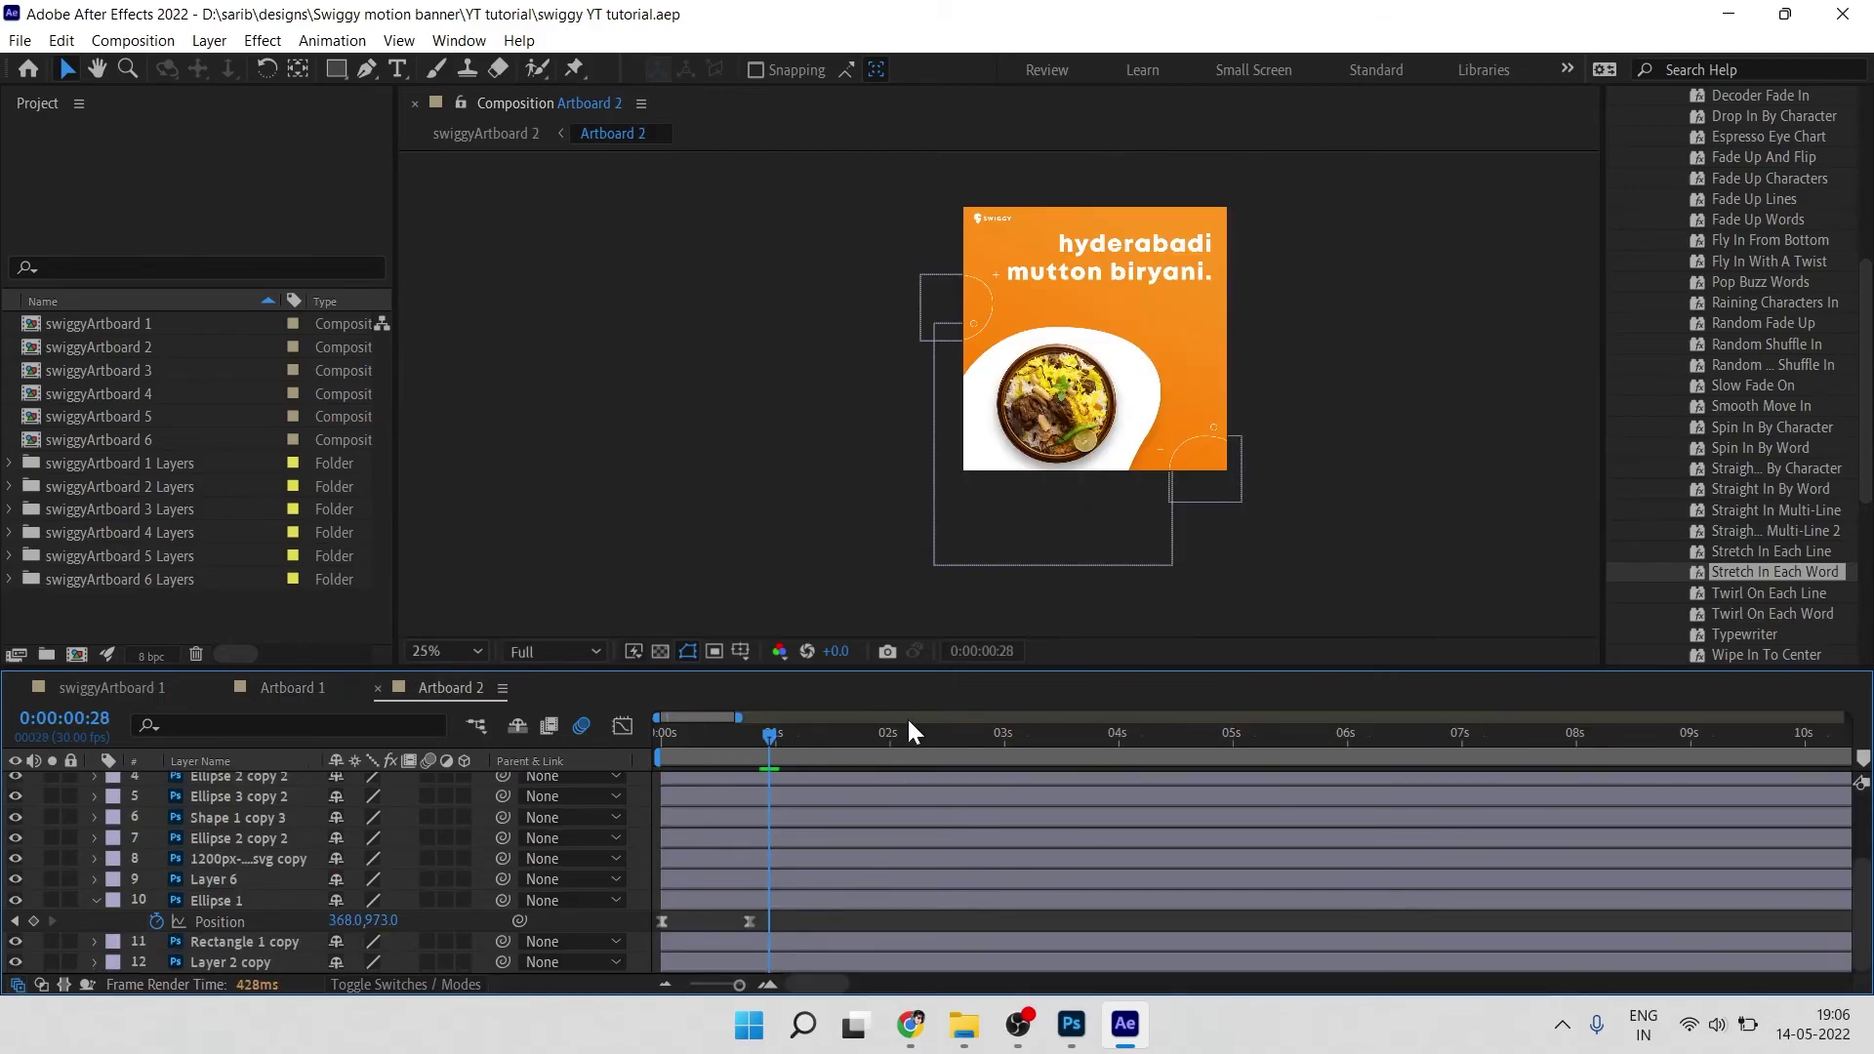
{"action": "left_click_drag", "start_coordinate": [767, 736], "coordinate": [646, 757]}
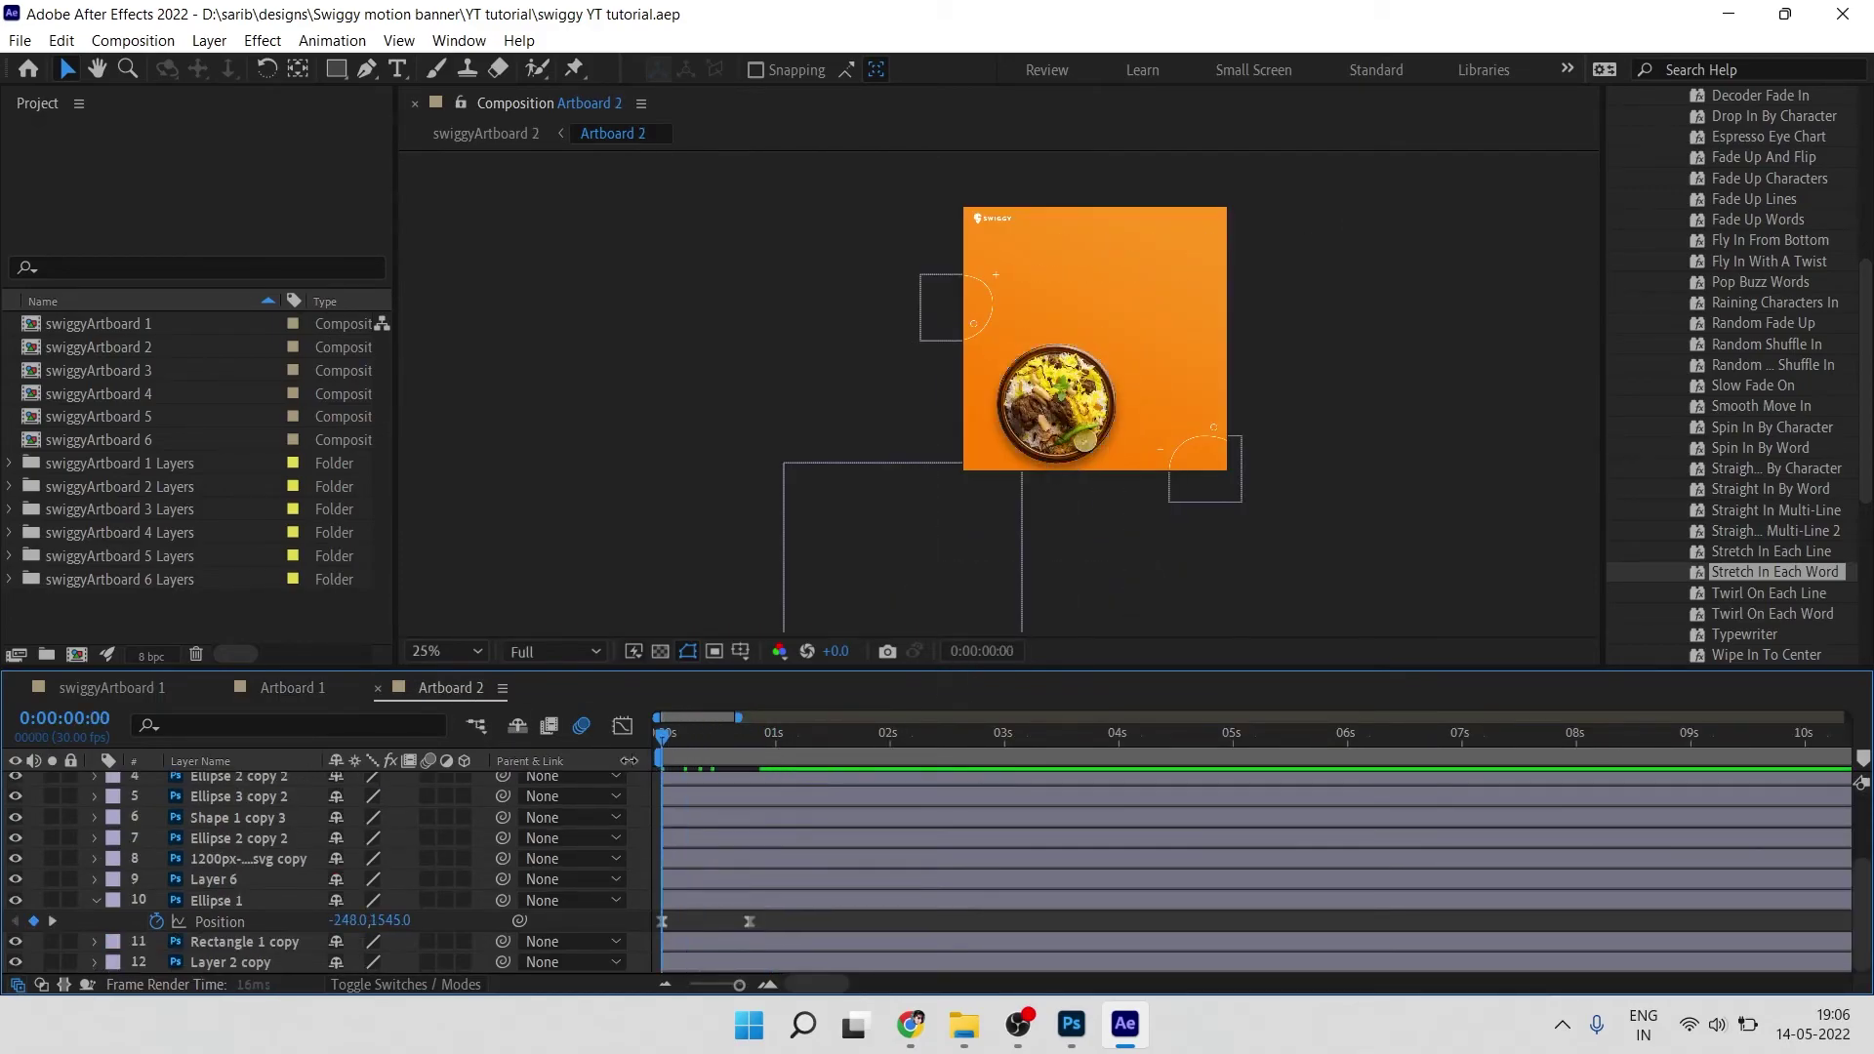
{"action": "key", "text": "space"}
{"action": "key", "text": "space"}
{"action": "key", "text": "space"}
{"action": "scroll", "coordinate": [1101, 377], "scroll_direction": "up", "scroll_amount": 2}
{"action": "left_click_drag", "start_coordinate": [1328, 386], "coordinate": [1088, 467]}
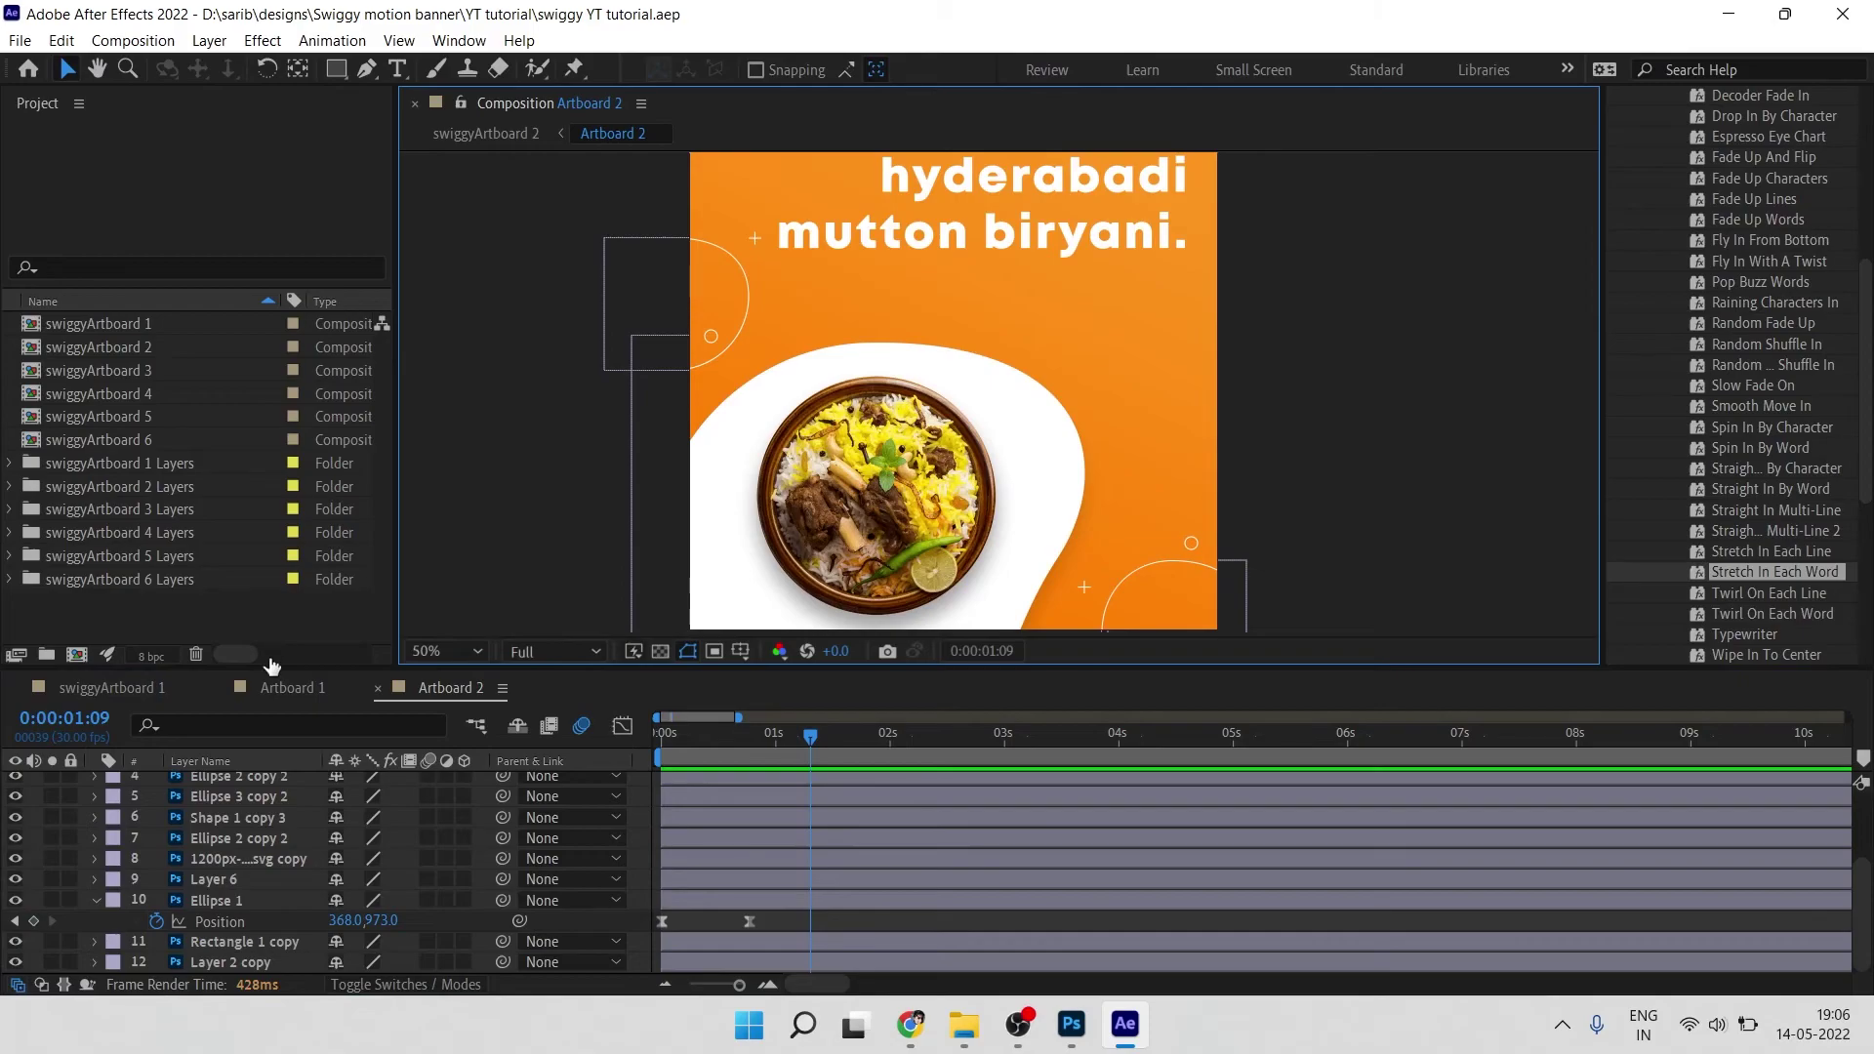
Step: In Artboard 1, reveal the chicken biryani bowl's Scale and copy its entrance keyframes
{"action": "left_click", "coordinate": [291, 688]}
{"action": "left_click_drag", "start_coordinate": [741, 747], "coordinate": [480, 765]}
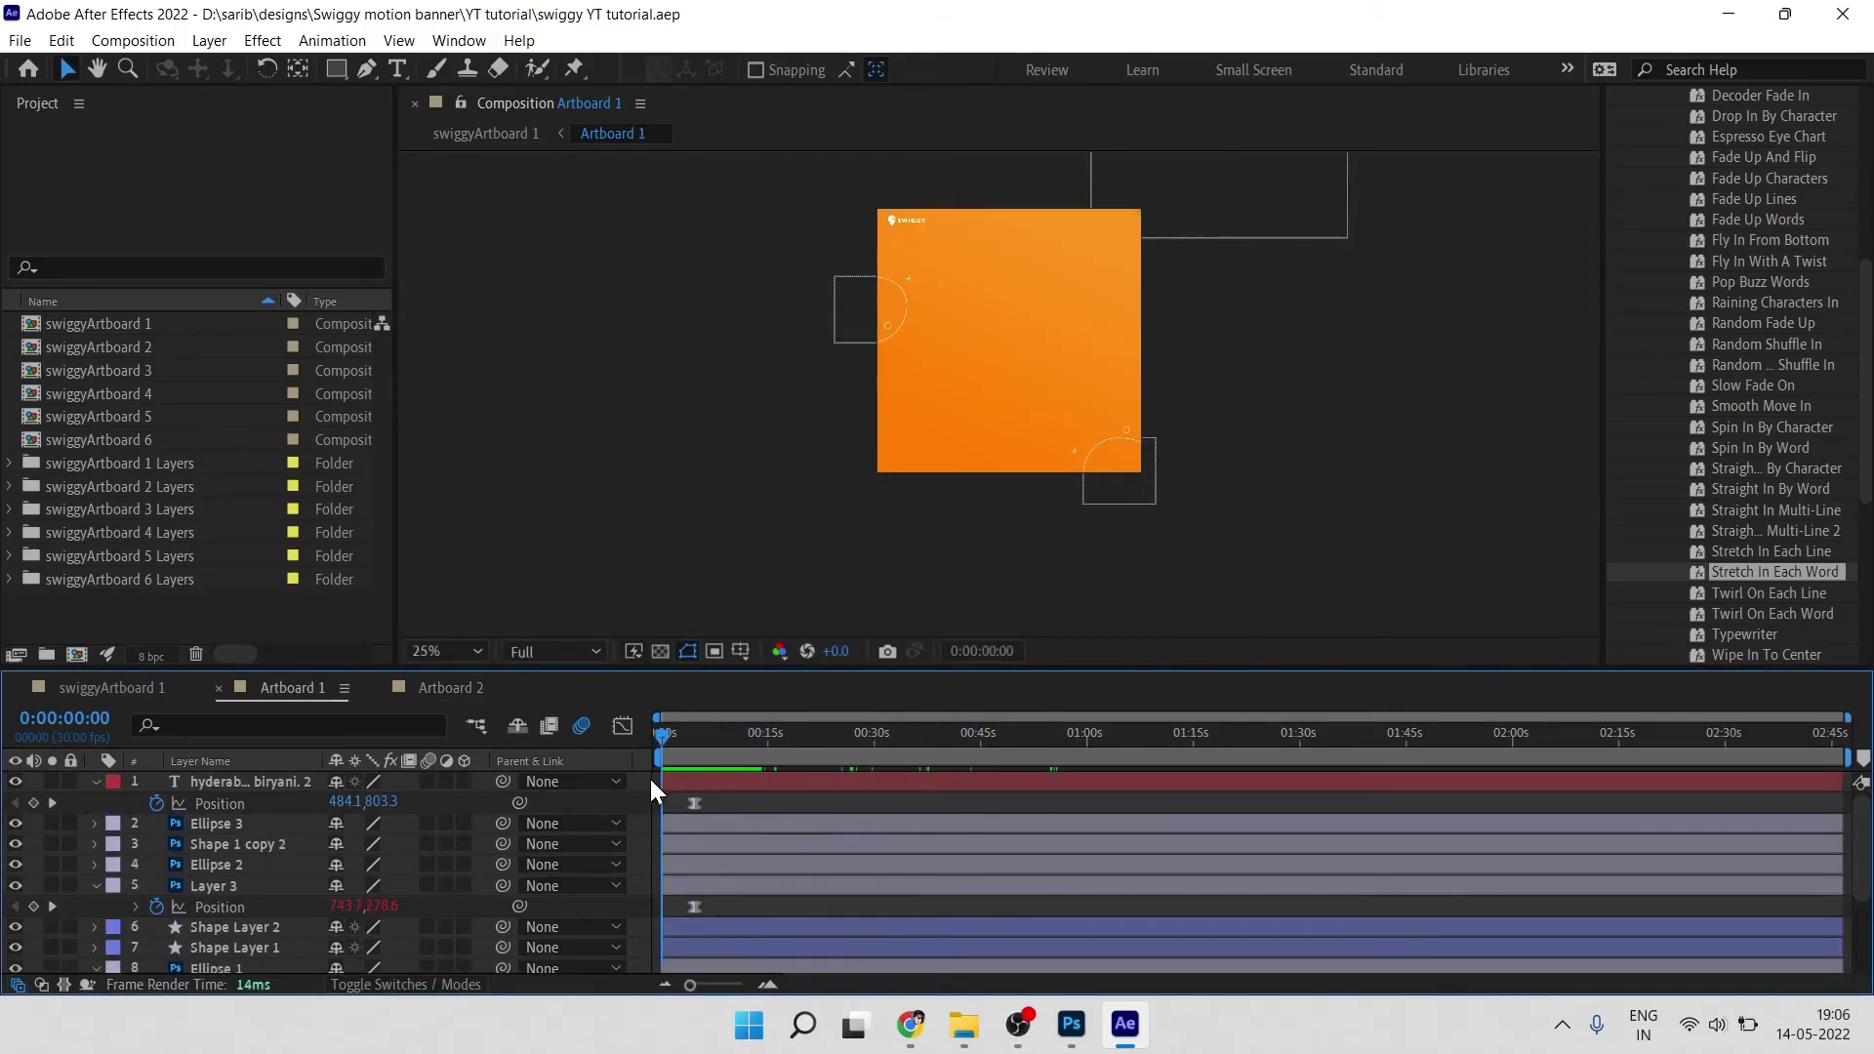
{"action": "left_click_drag", "start_coordinate": [644, 779], "coordinate": [683, 779]}
{"action": "left_click", "coordinate": [1053, 258]}
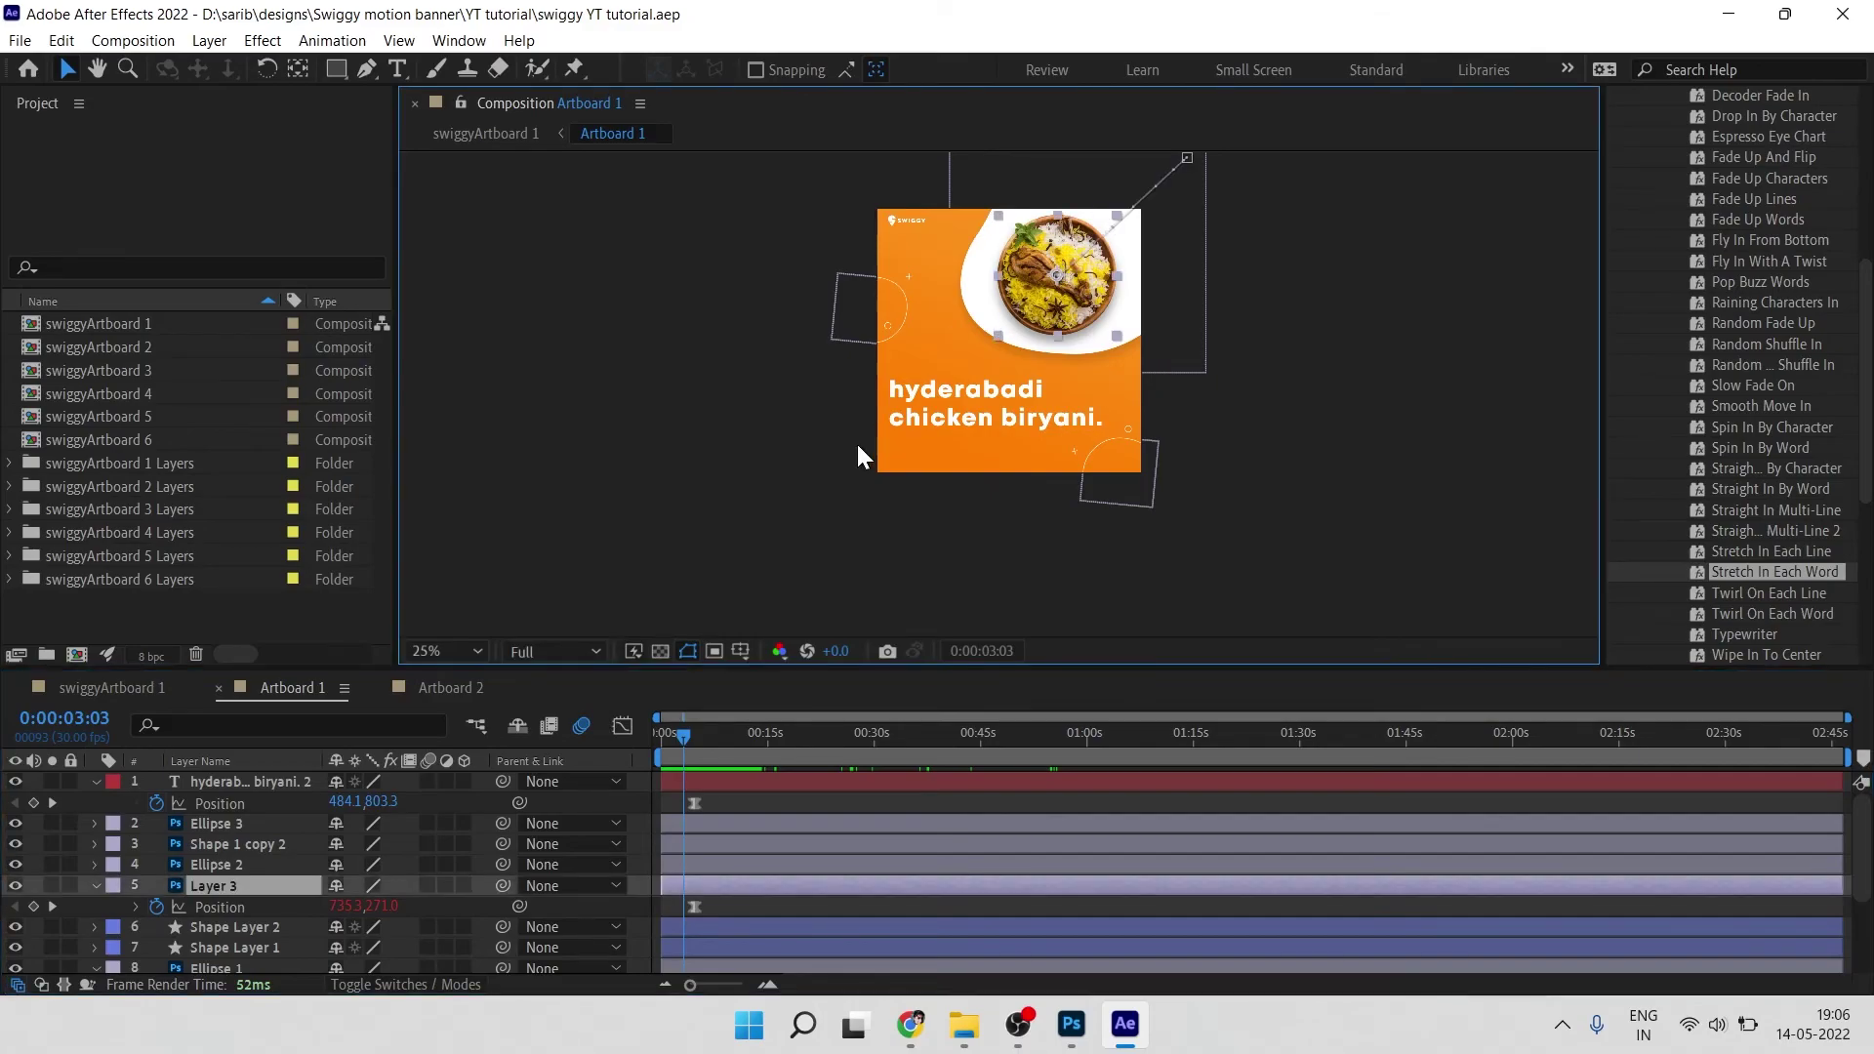
{"action": "key", "text": "s"}
{"action": "left_click", "coordinate": [232, 905]}
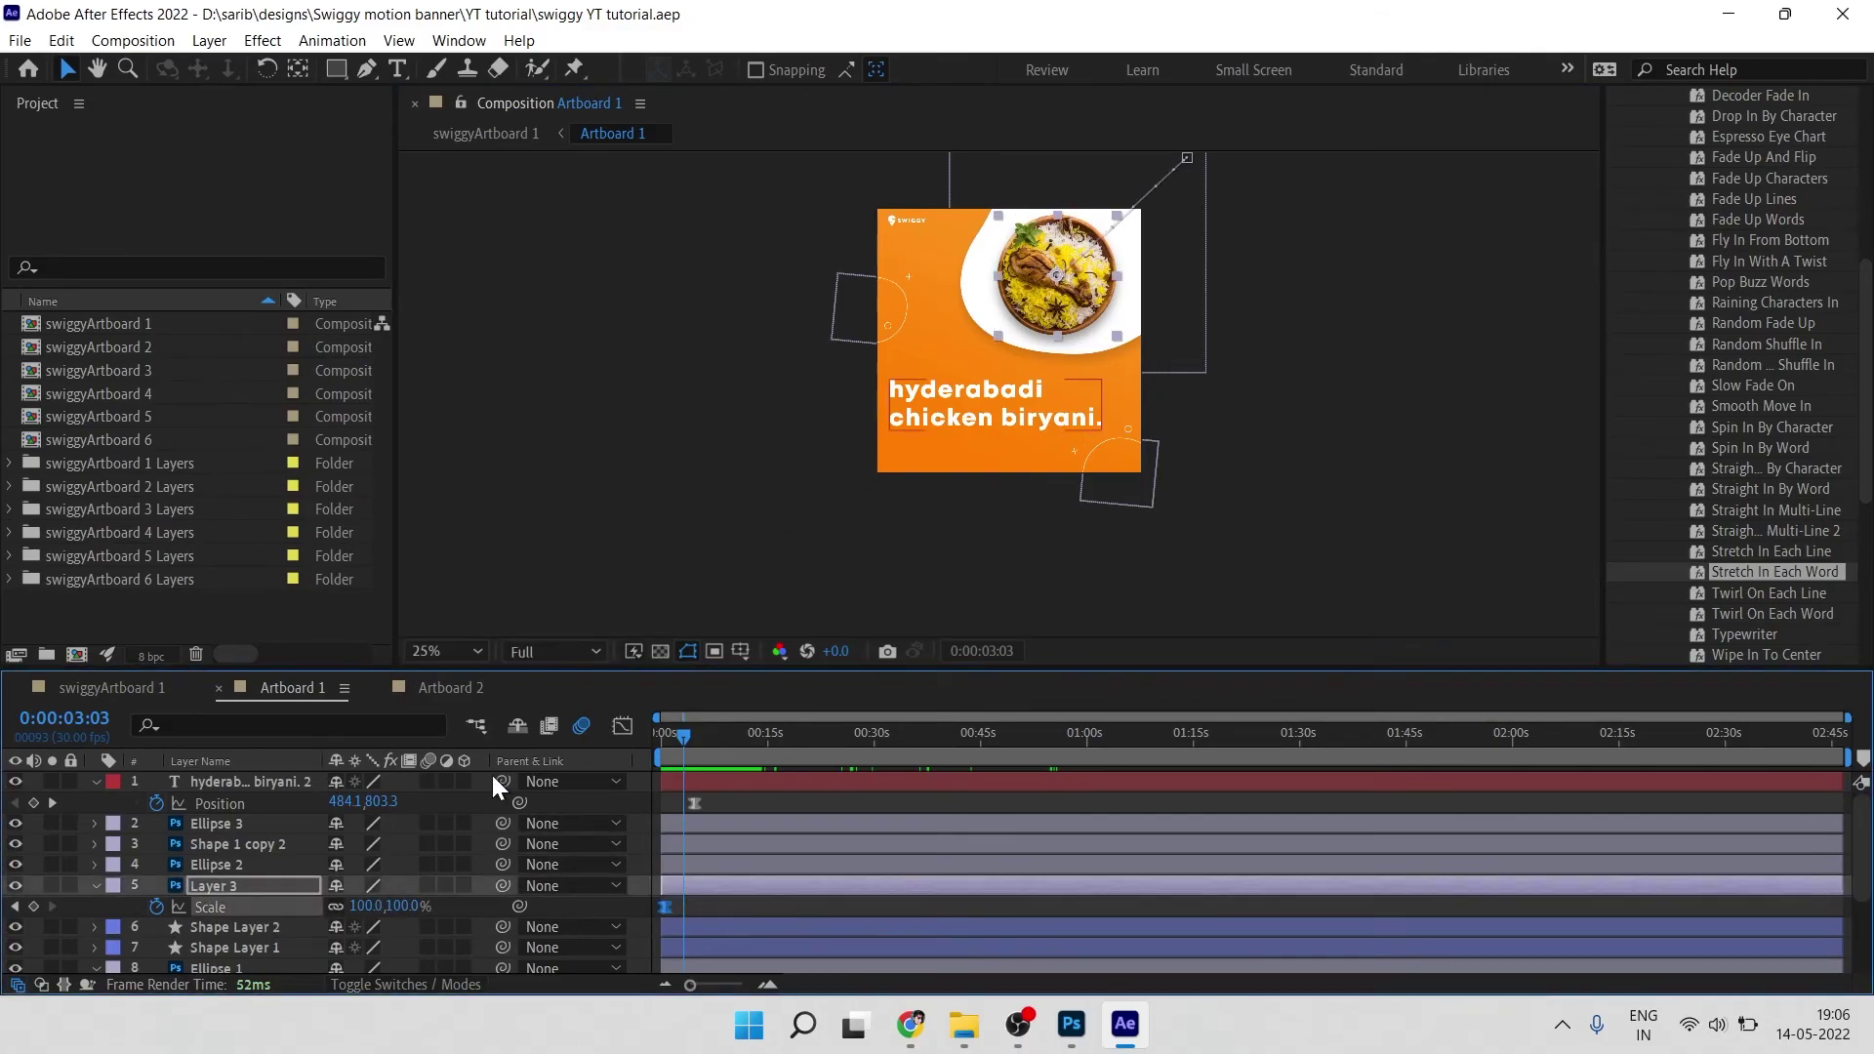
Step: Paste the Scale keyframes onto Artboard 2's mutton biryani bowl and move them to start a few frames after the beginning
{"action": "left_click", "coordinate": [452, 688]}
{"action": "left_click", "coordinate": [871, 454]}
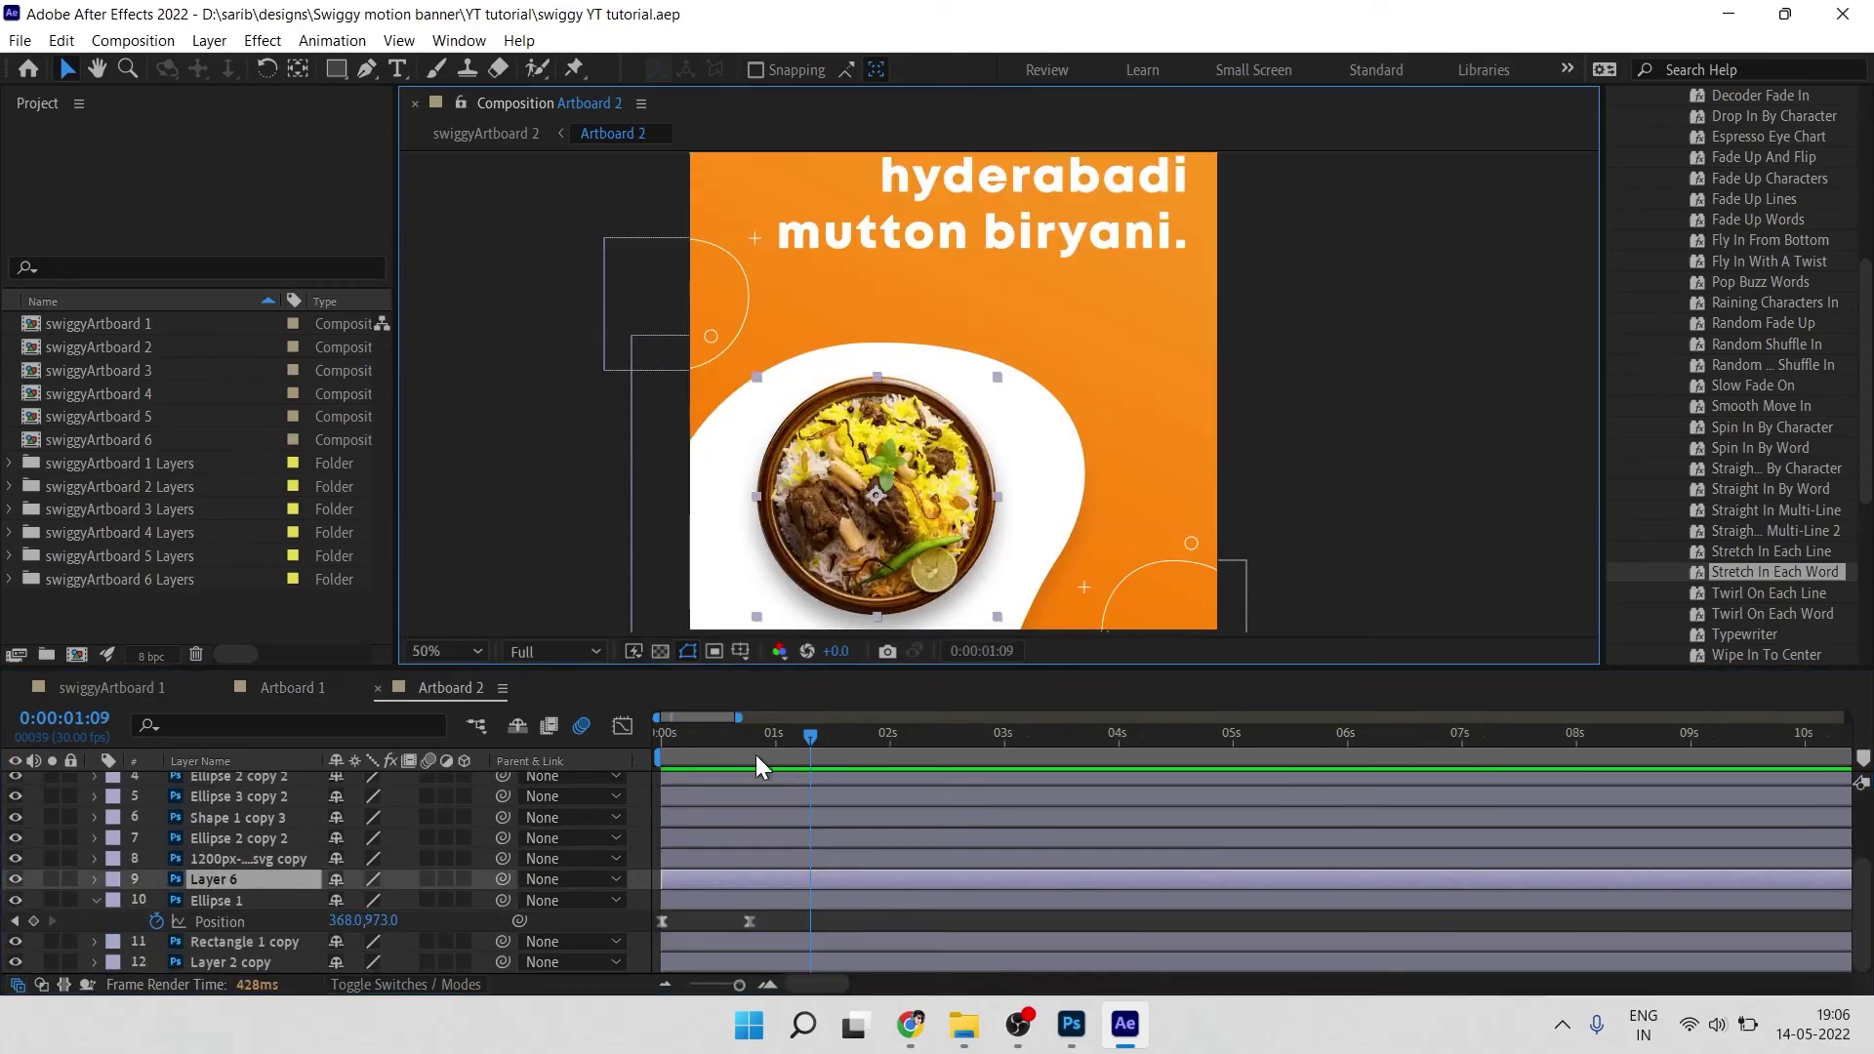
{"action": "key", "text": "ctrl+v"}
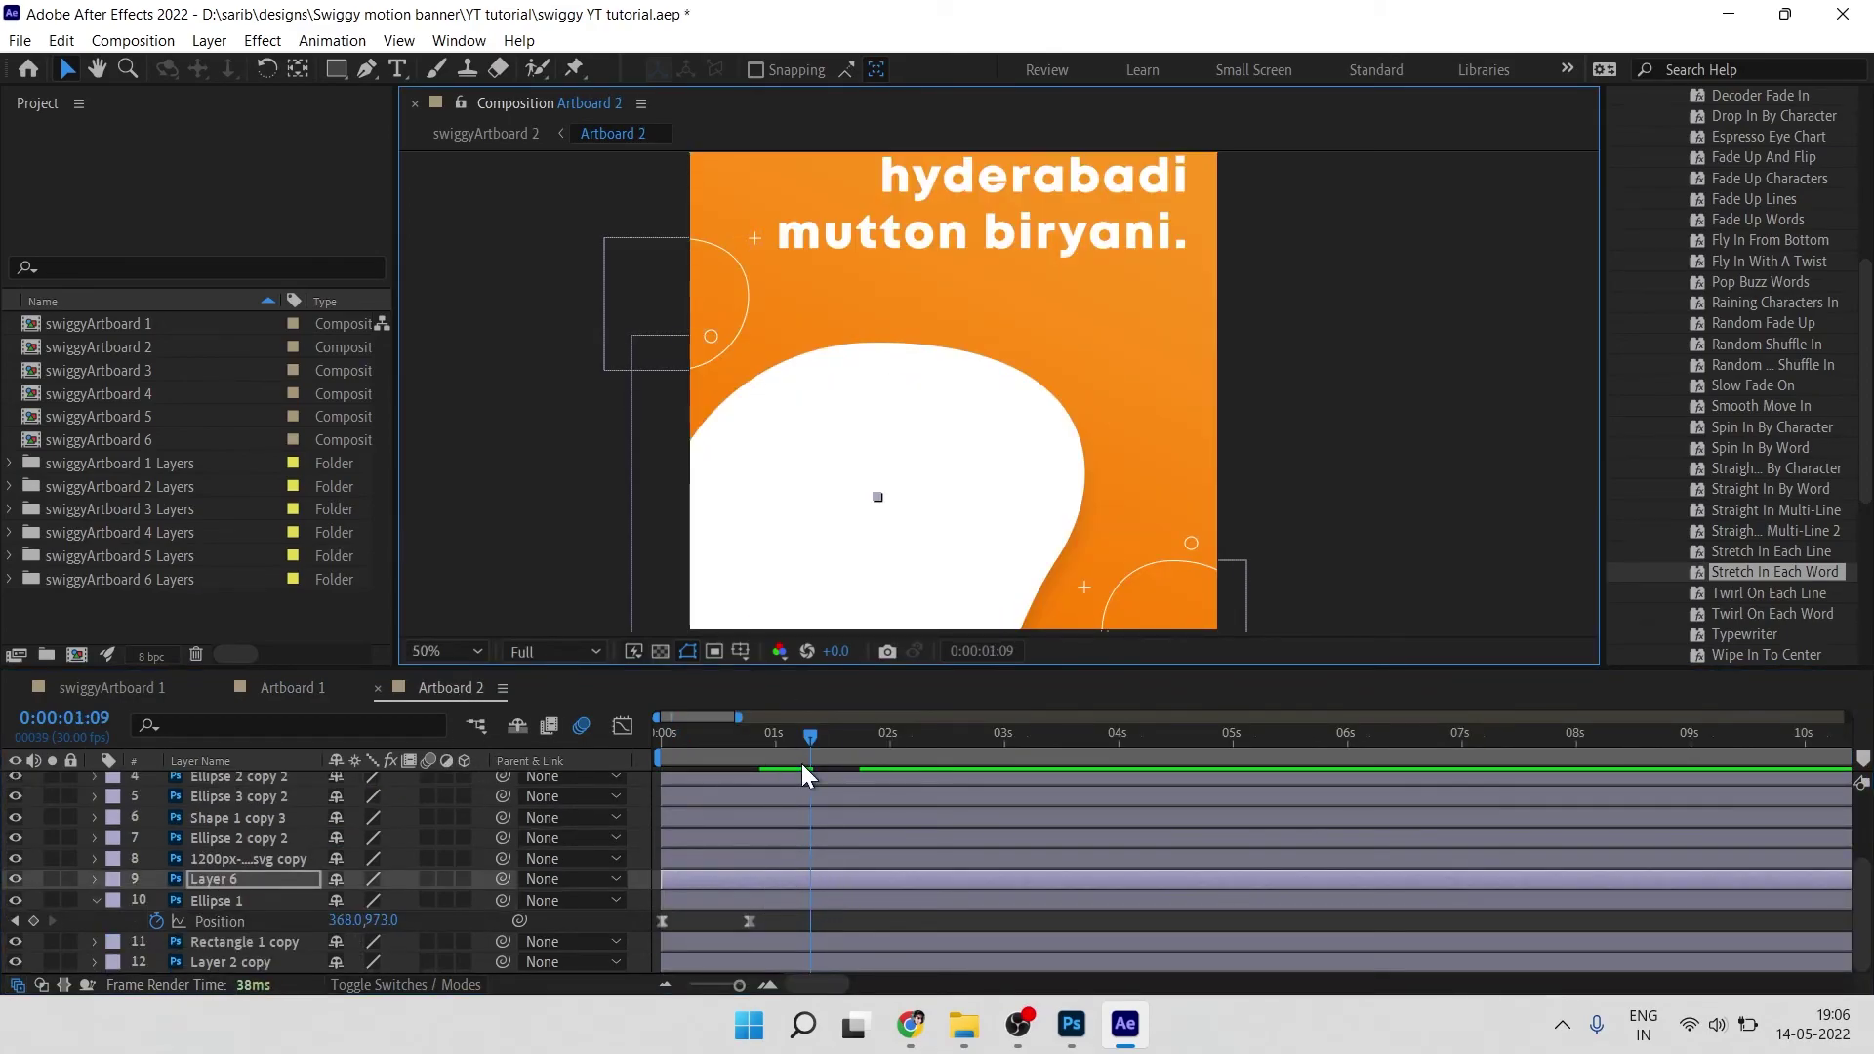
{"action": "key", "text": "ctrl+v"}
{"action": "left_click_drag", "start_coordinate": [775, 904], "coordinate": [677, 903]}
{"action": "key", "text": "Home"}
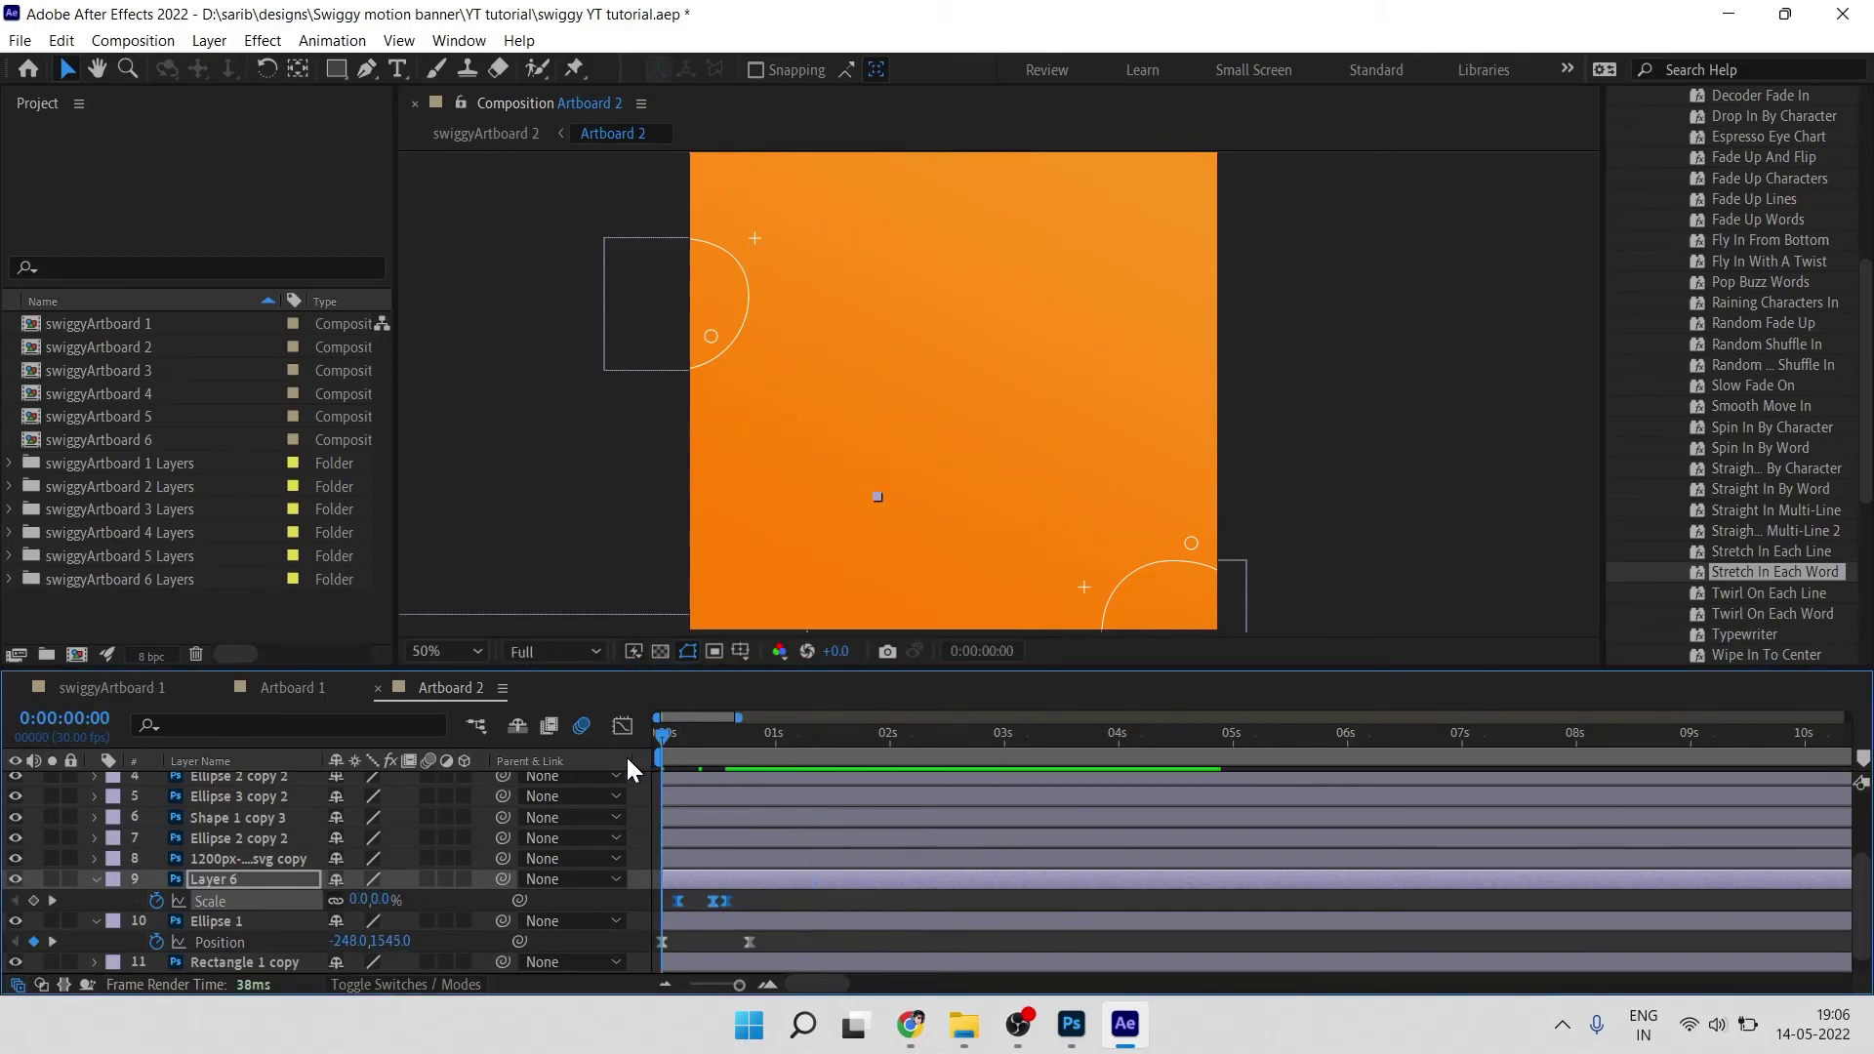
Step: Shift the mutton bowl's Scale keyframes about three frames later and preview Artboard 2 from the beginning
{"action": "left_click_drag", "start_coordinate": [657, 765], "coordinate": [694, 763]}
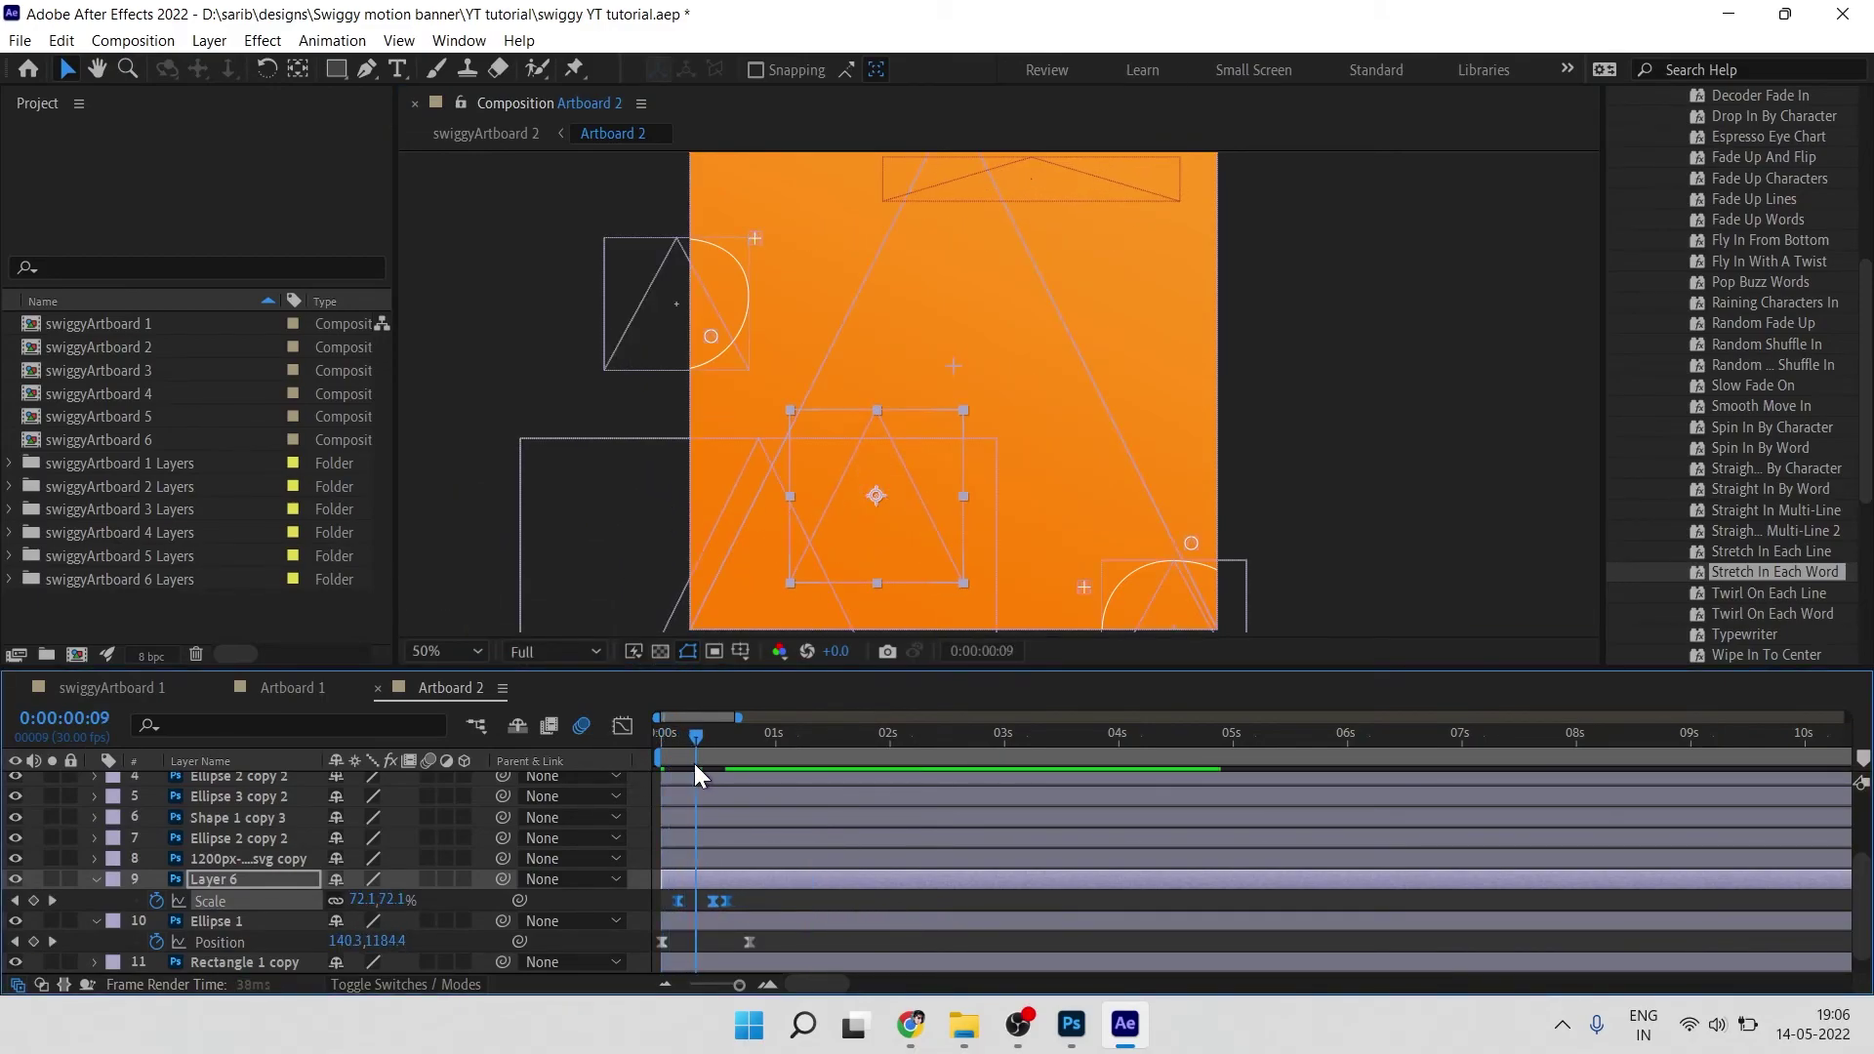
{"action": "left_click_drag", "start_coordinate": [724, 900], "coordinate": [735, 900]}
{"action": "key", "text": "Home"}
{"action": "key", "text": "space"}
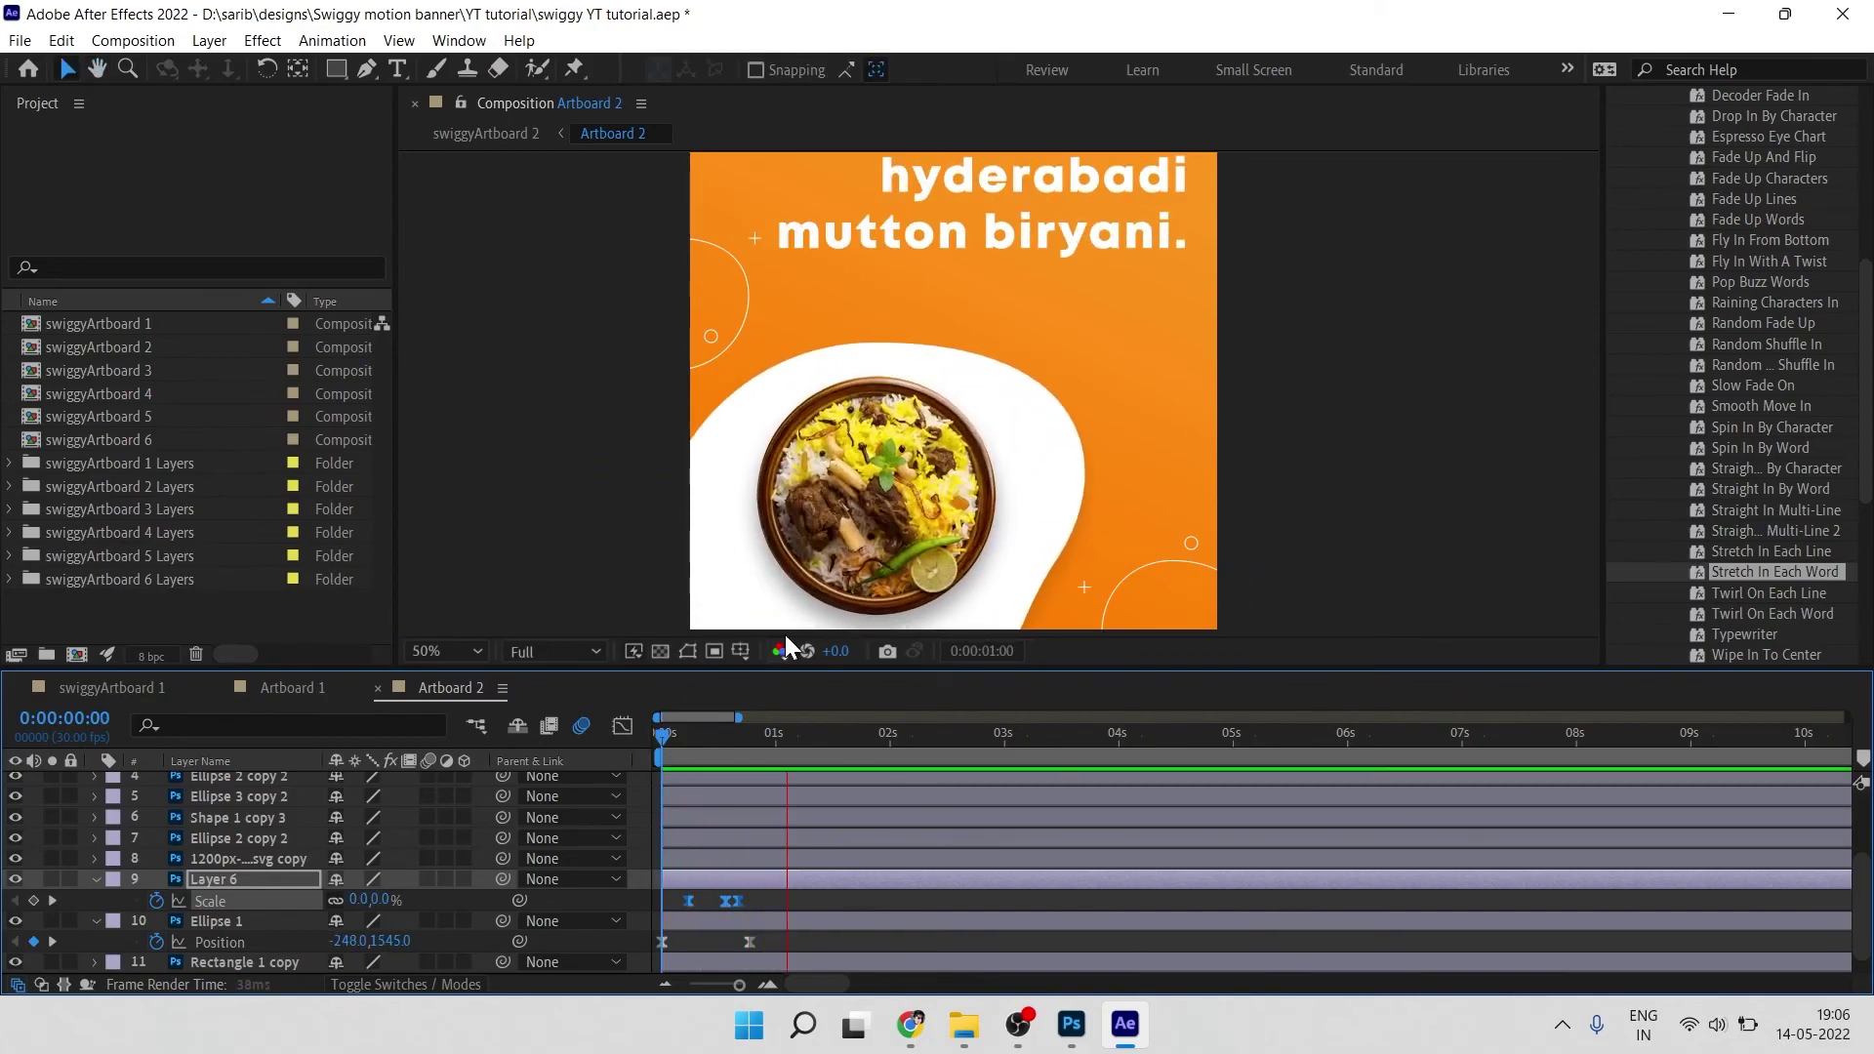
{"action": "key", "text": "comma"}
{"action": "left_click", "coordinate": [1273, 464]}
{"action": "left_click_drag", "start_coordinate": [717, 741], "coordinate": [616, 757]}
{"action": "key", "text": "space"}
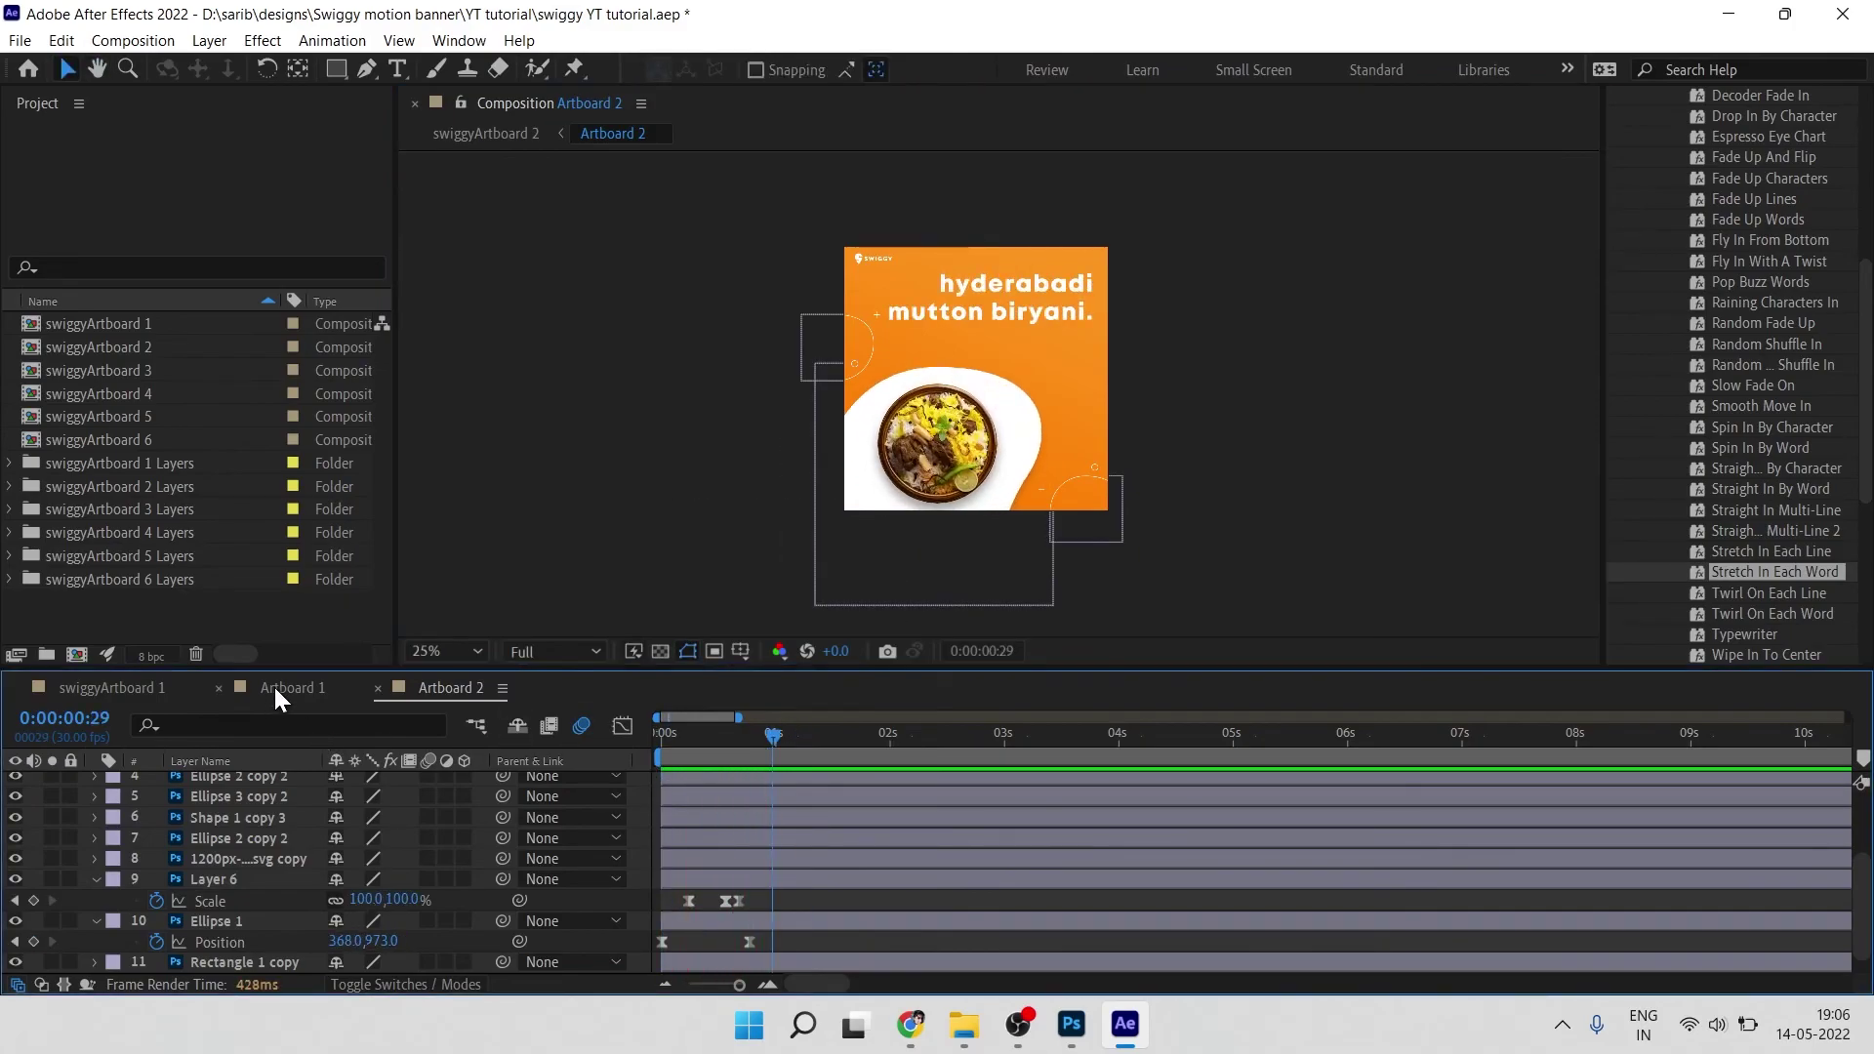
Step: In Artboard 1, keyframe the bowl's Rotation at 0:00:00:00 and set it to half a revolution at 0:00:08:01
{"action": "left_click", "coordinate": [283, 687]}
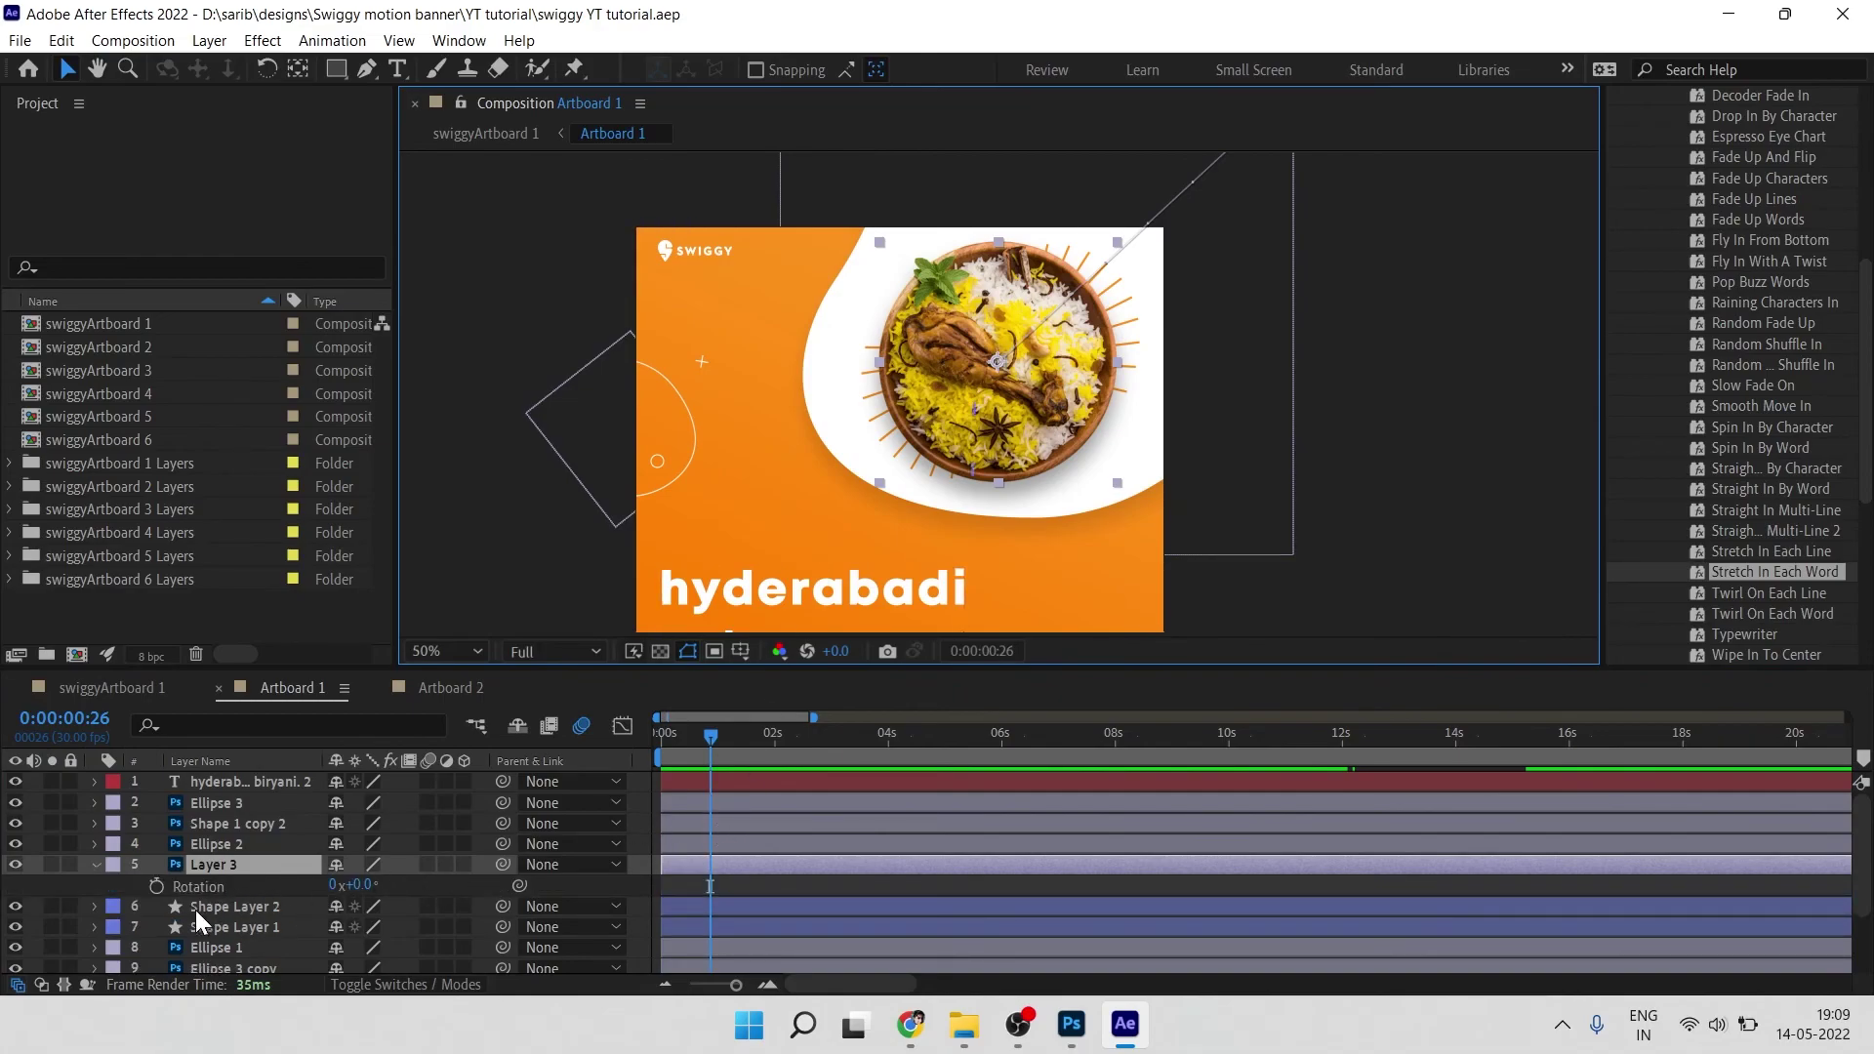
{"action": "key", "text": "Home"}
{"action": "left_click", "coordinate": [156, 885]}
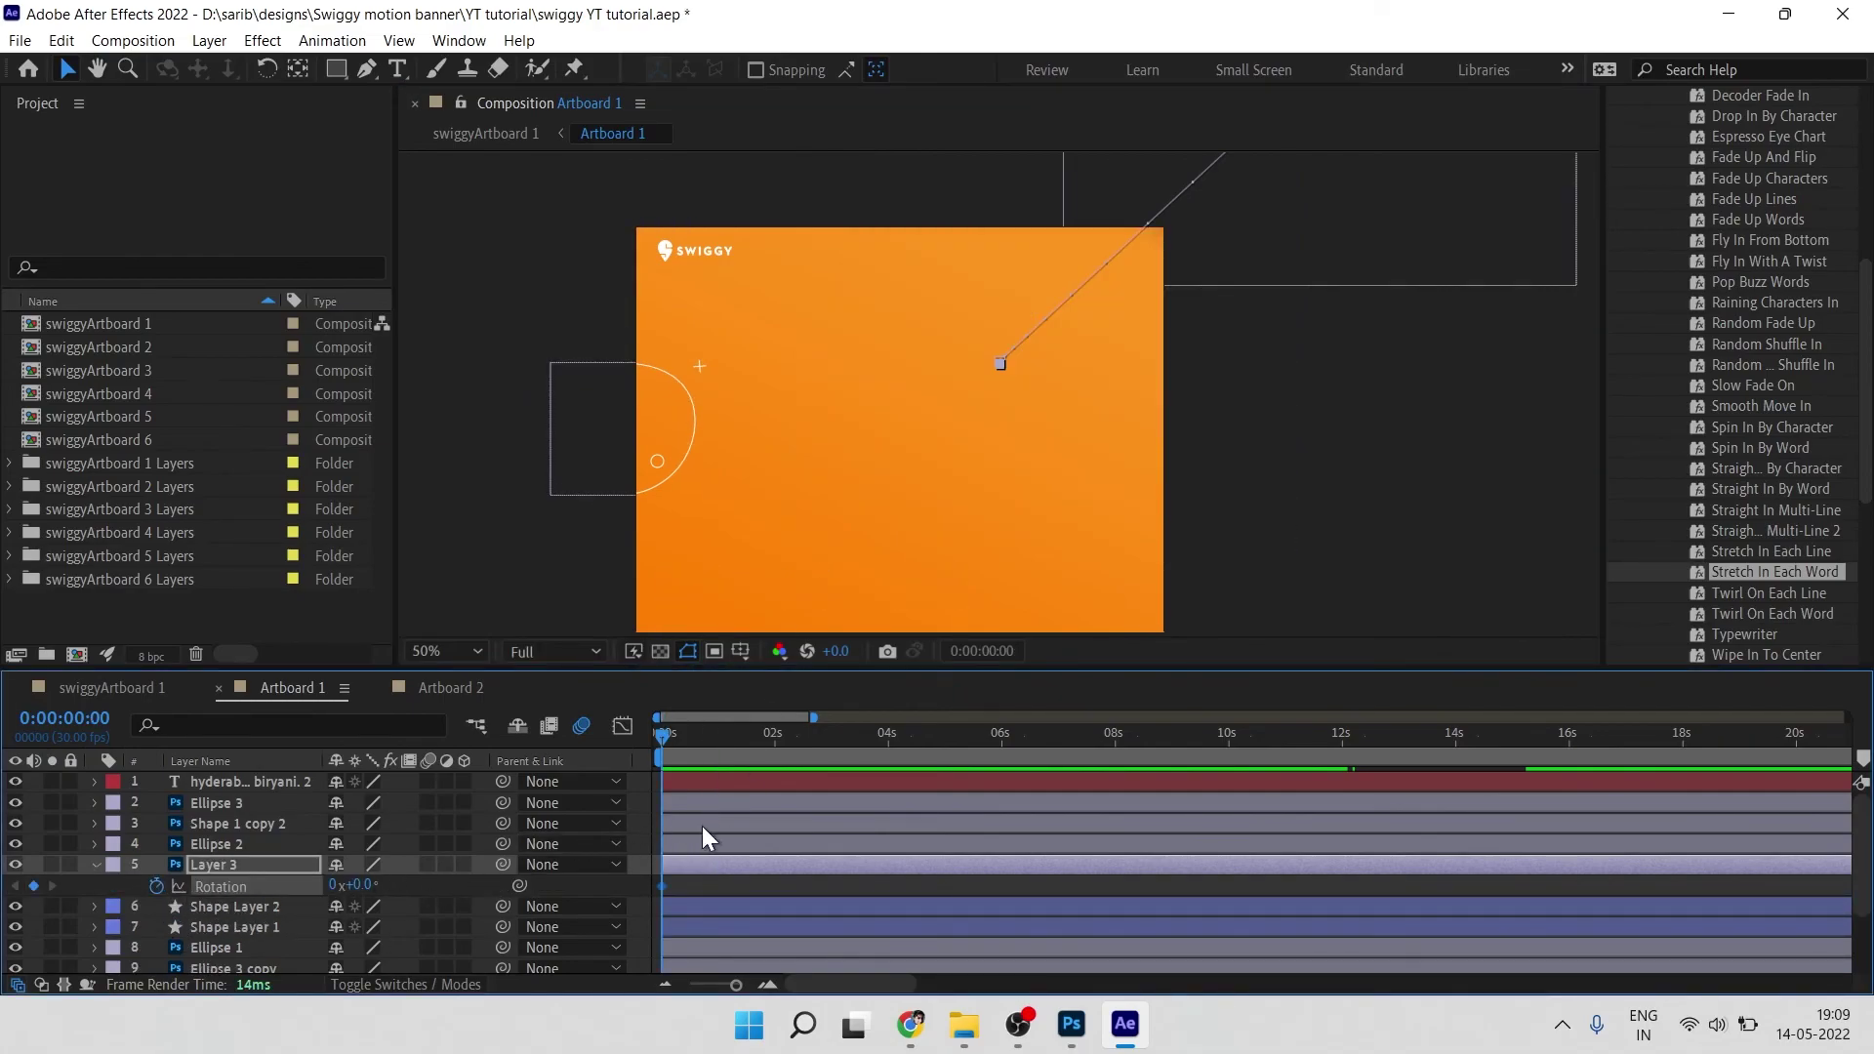
{"action": "left_click", "coordinate": [1114, 753]}
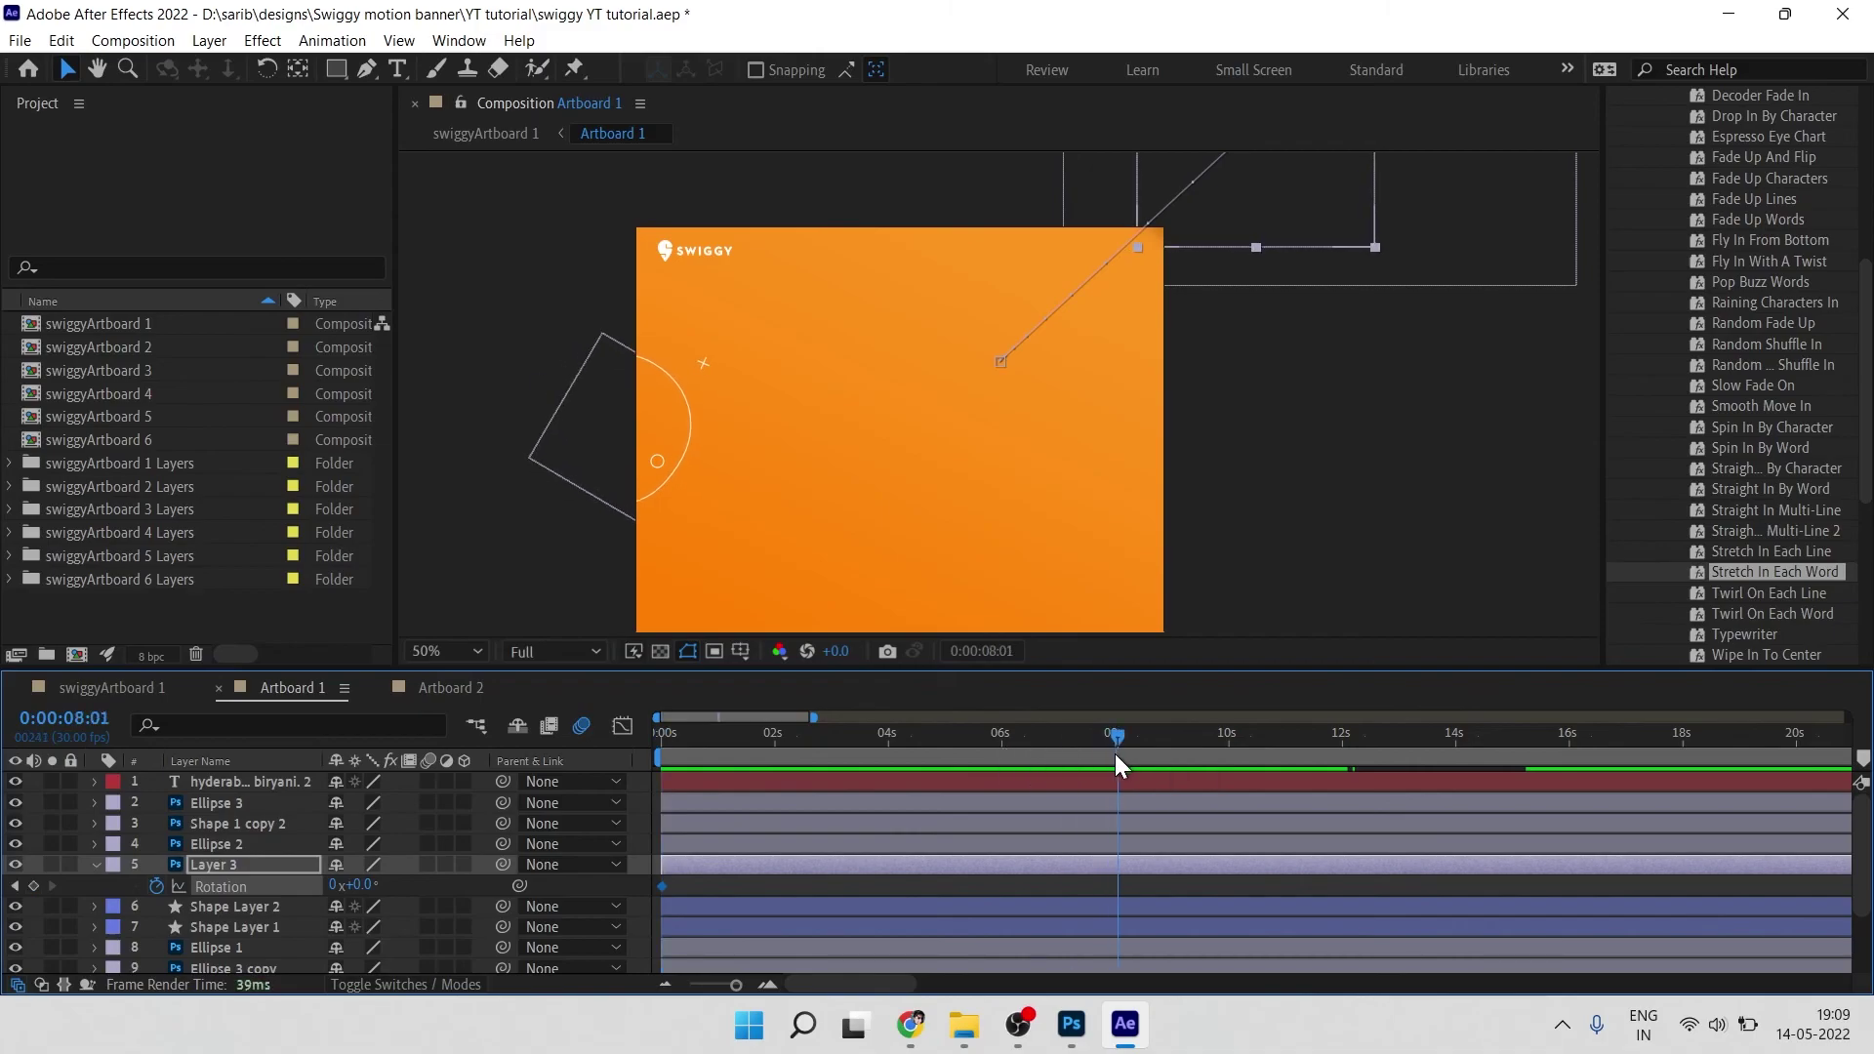
{"action": "left_click_drag", "start_coordinate": [1112, 756], "coordinate": [1122, 820]}
{"action": "left_click", "coordinate": [335, 884]}
{"action": "type", "text": ".5"}
{"action": "key", "text": "Return"}
Step: Preview the bowl's rotation in Artboard 1 from the beginning through its exit
{"action": "key", "text": "Home"}
{"action": "key", "text": "space"}
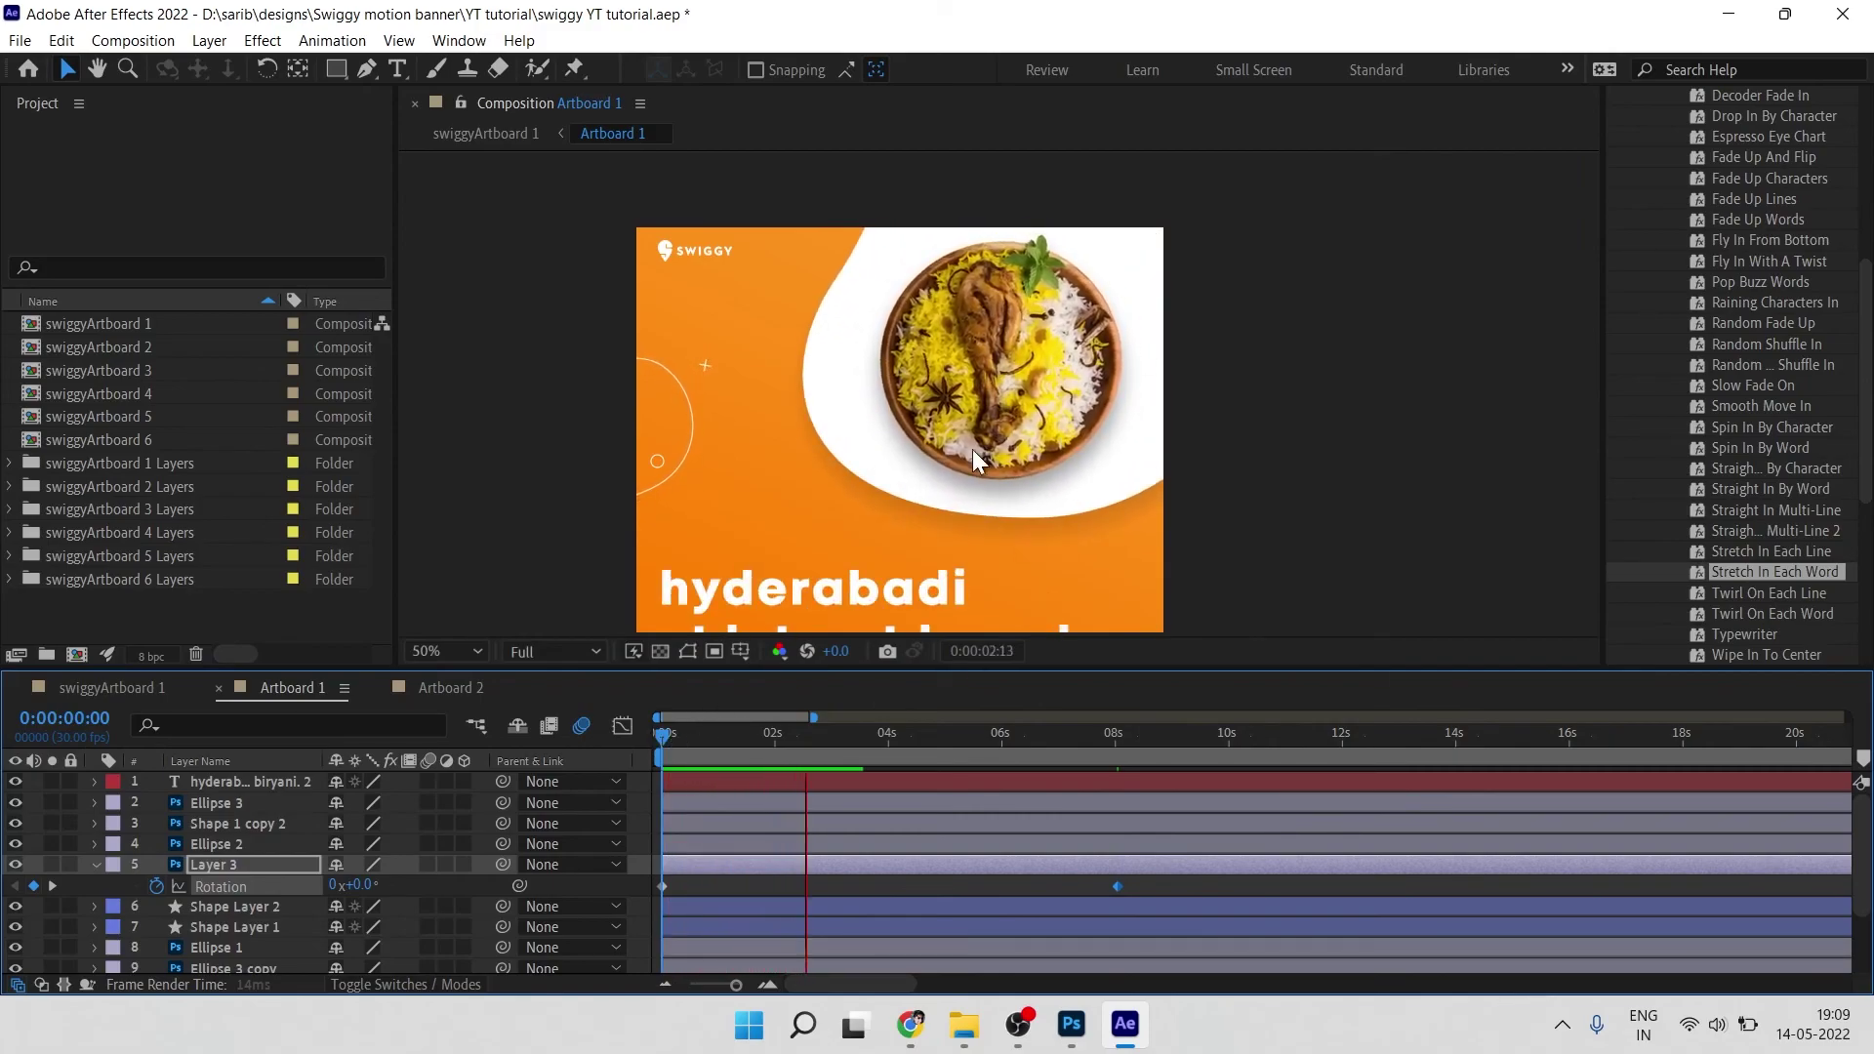
{"action": "key", "text": "space"}
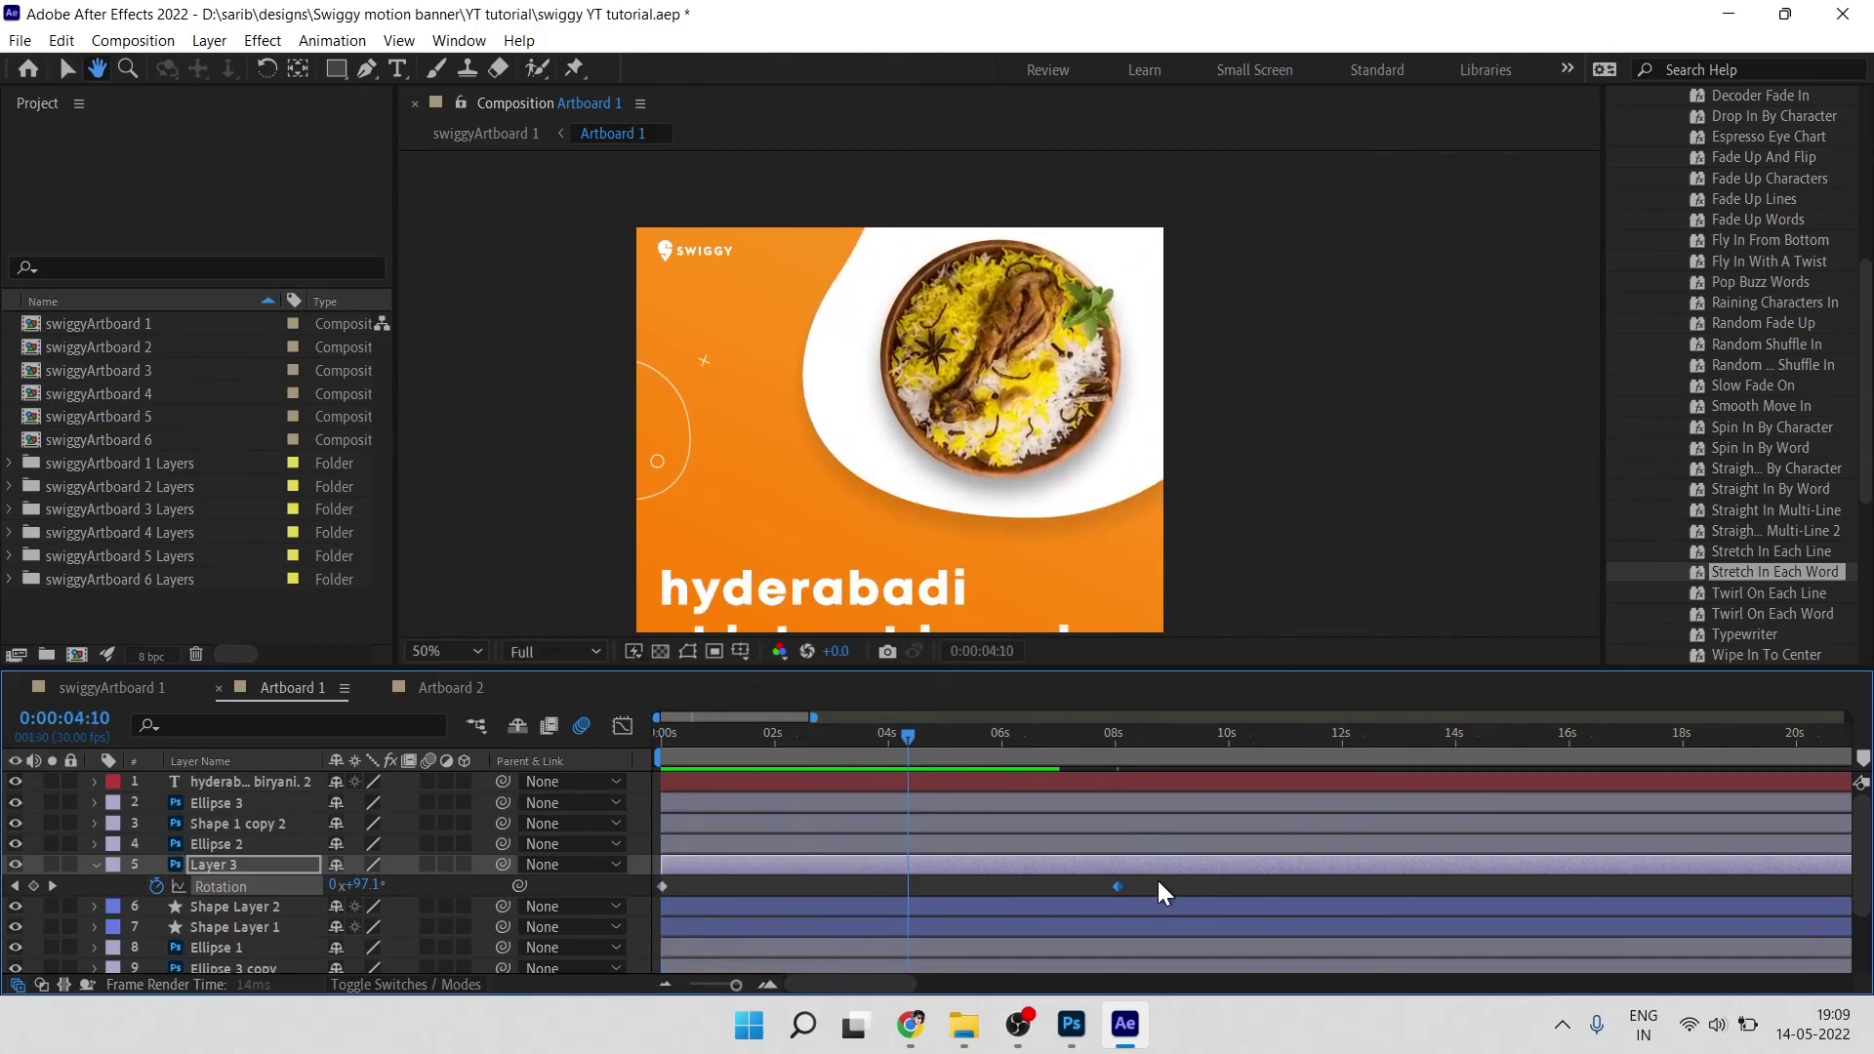
{"action": "key", "text": "space"}
{"action": "key", "text": "space"}
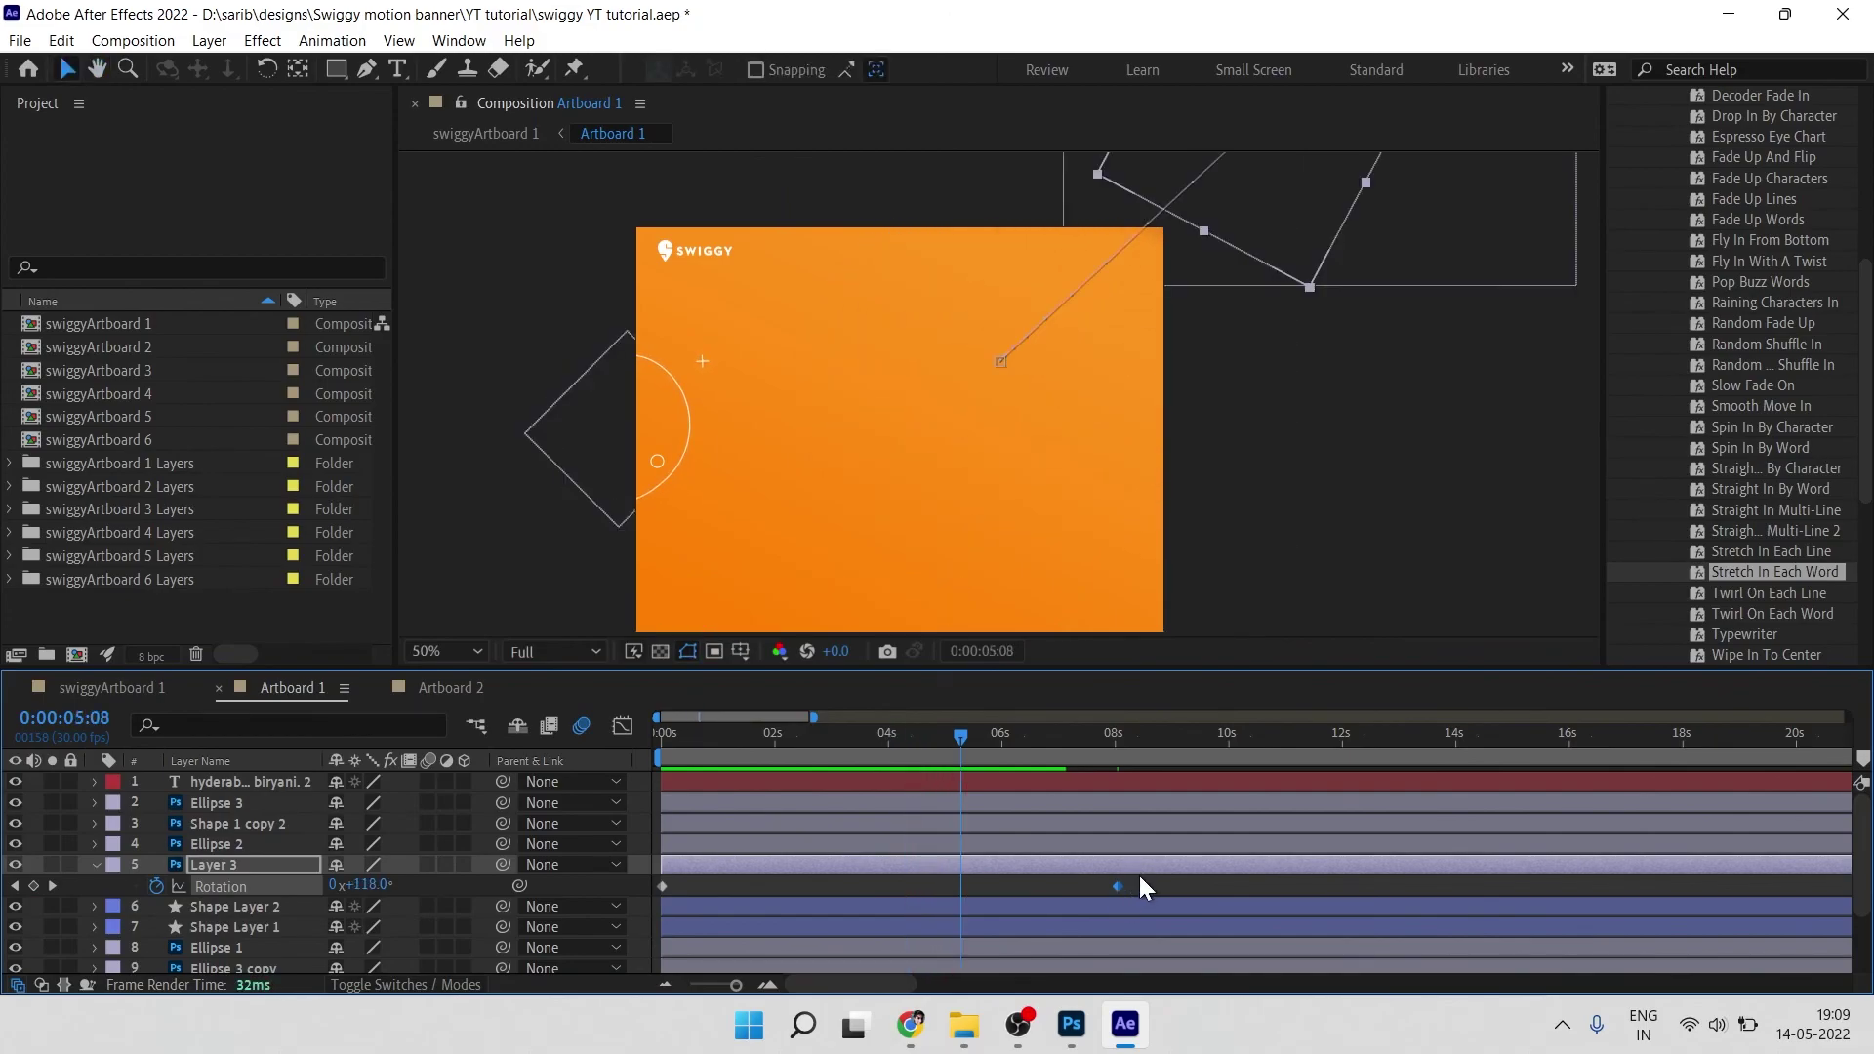
Step: Review all keyframed properties of Artboard 1's bowl layer, collapse them, and play the composition from the beginning
{"action": "left_click", "coordinate": [1135, 889]}
{"action": "key", "text": "semicolon"}
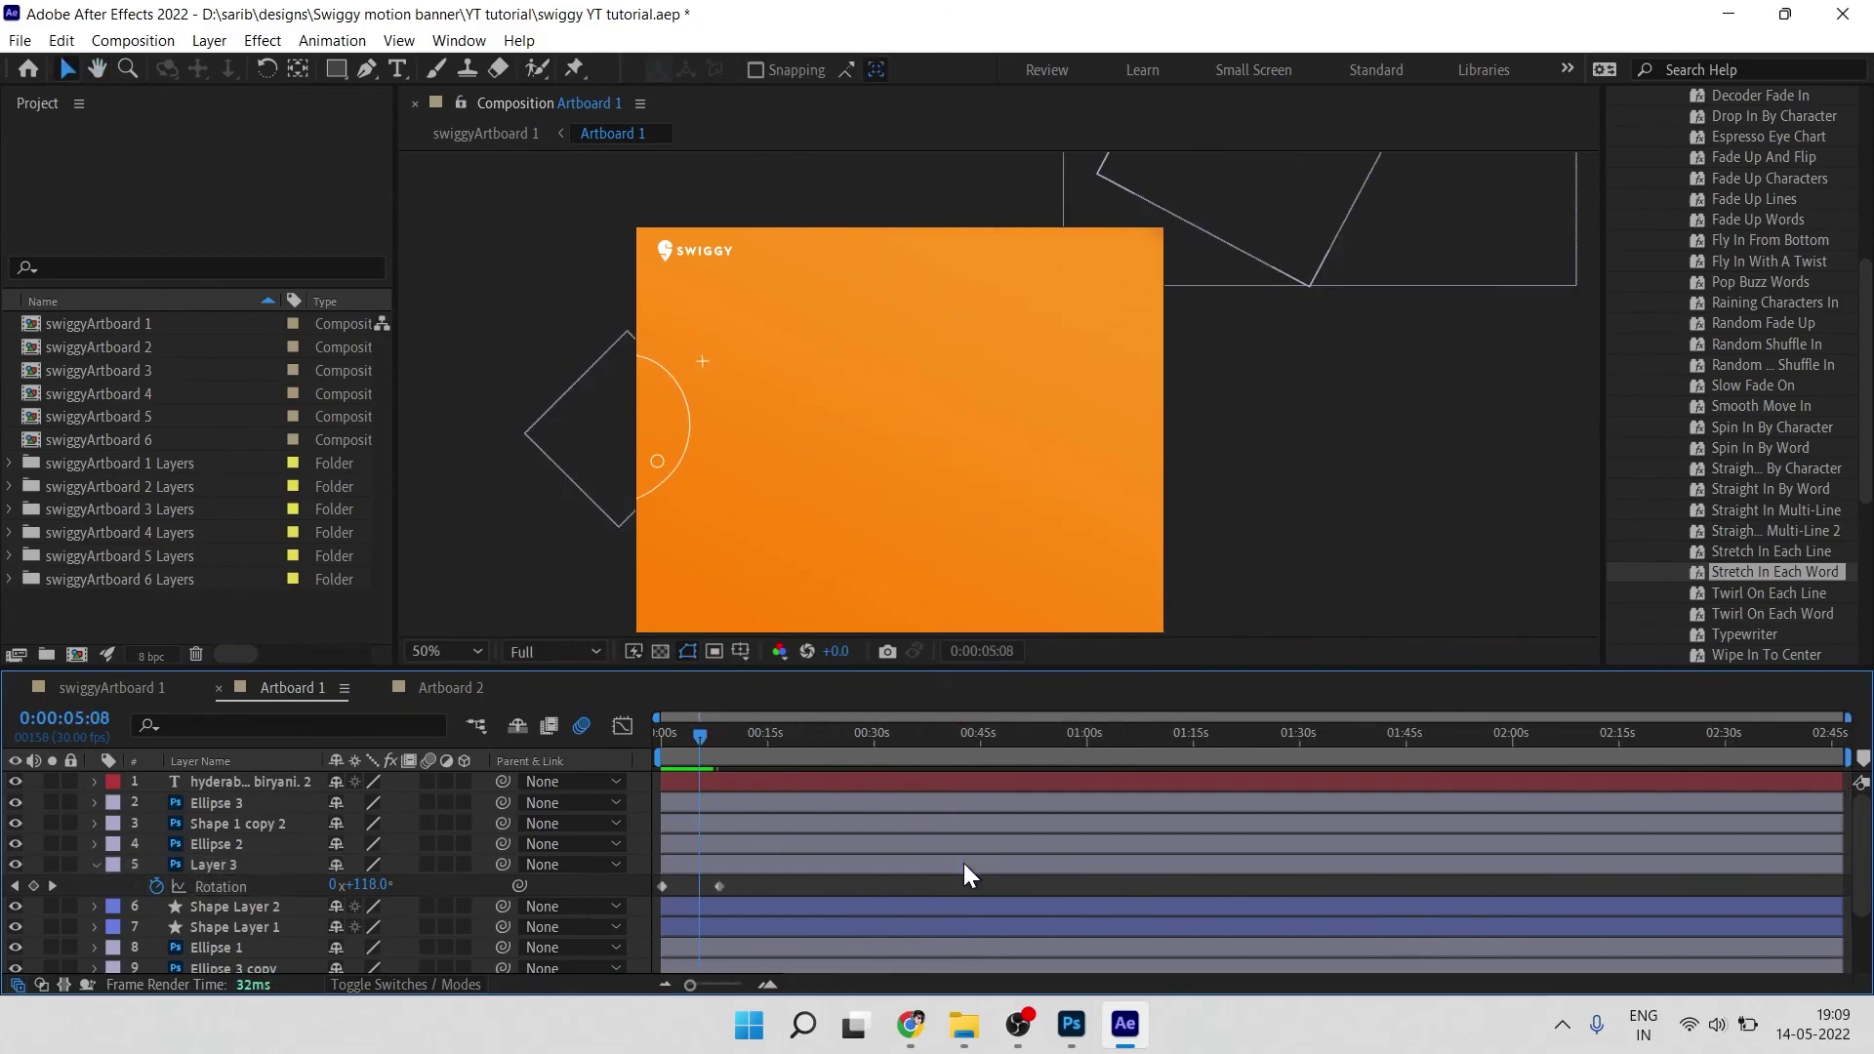
{"action": "left_click", "coordinate": [769, 867]}
{"action": "key", "text": "u"}
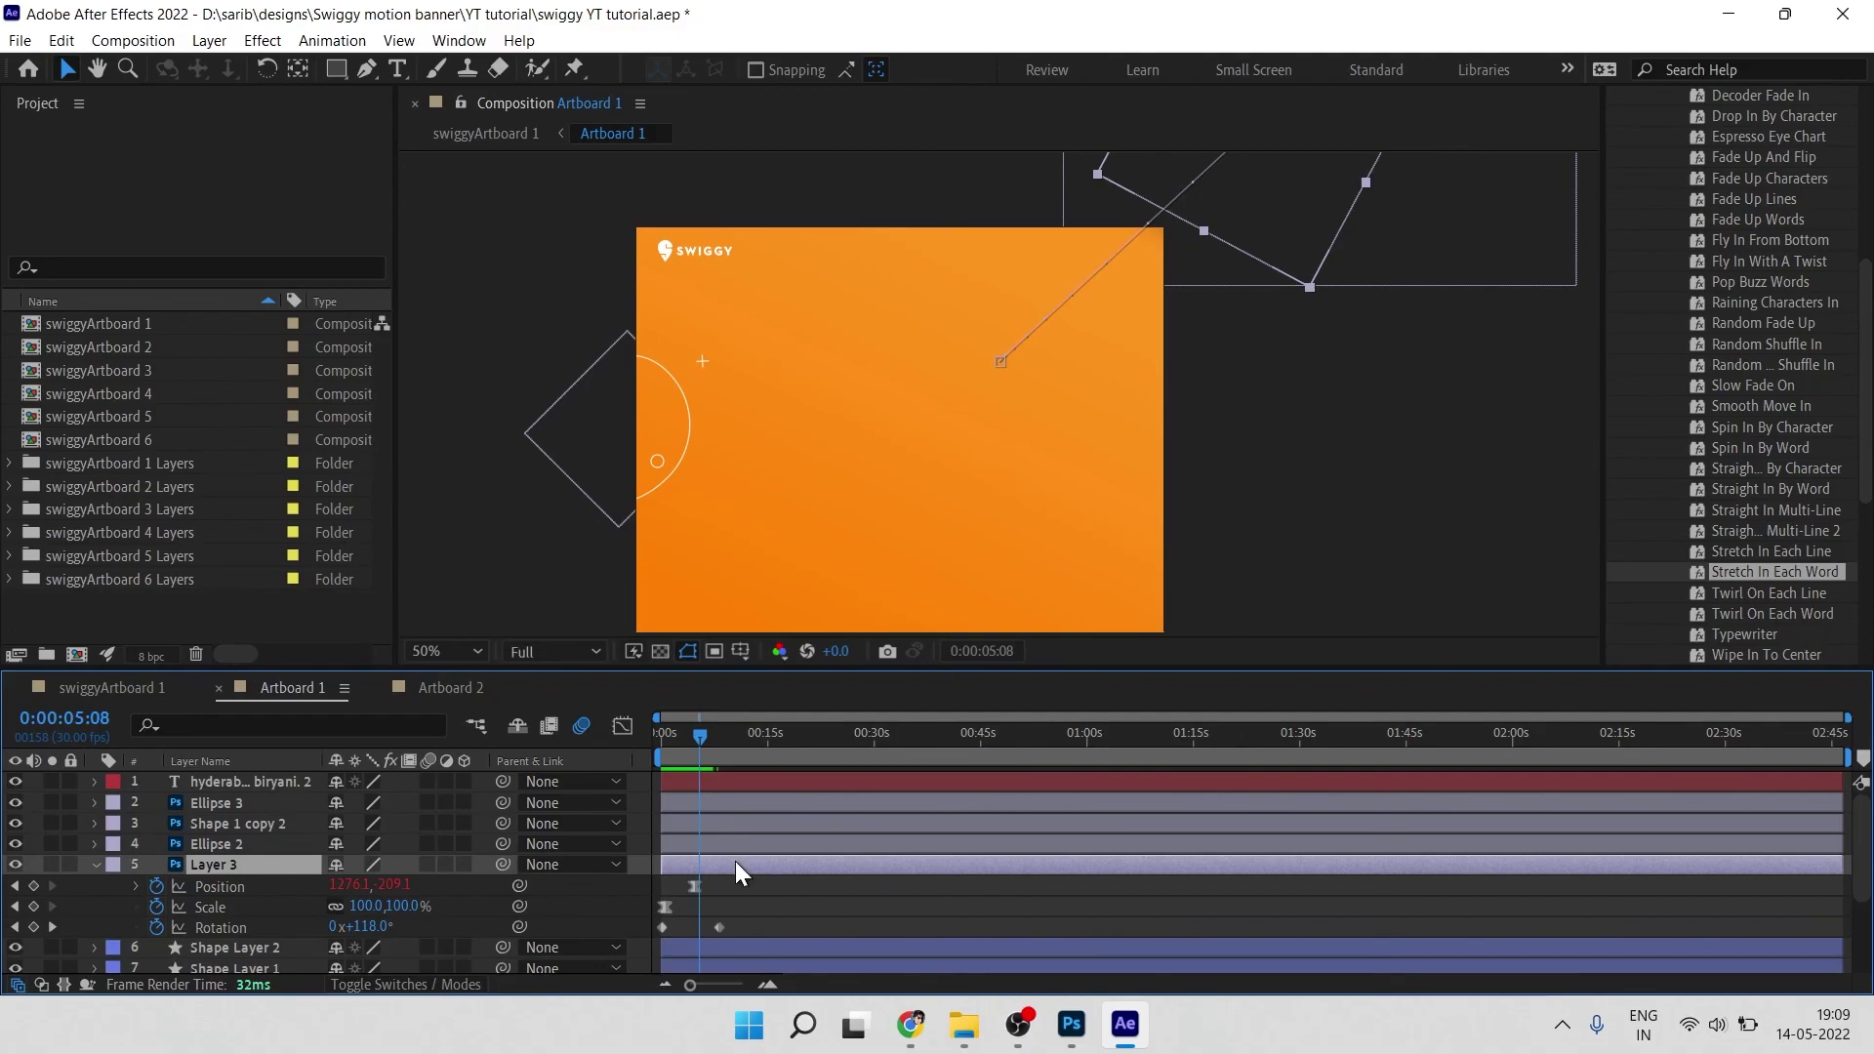
{"action": "key", "text": "u"}
{"action": "key", "text": "space"}
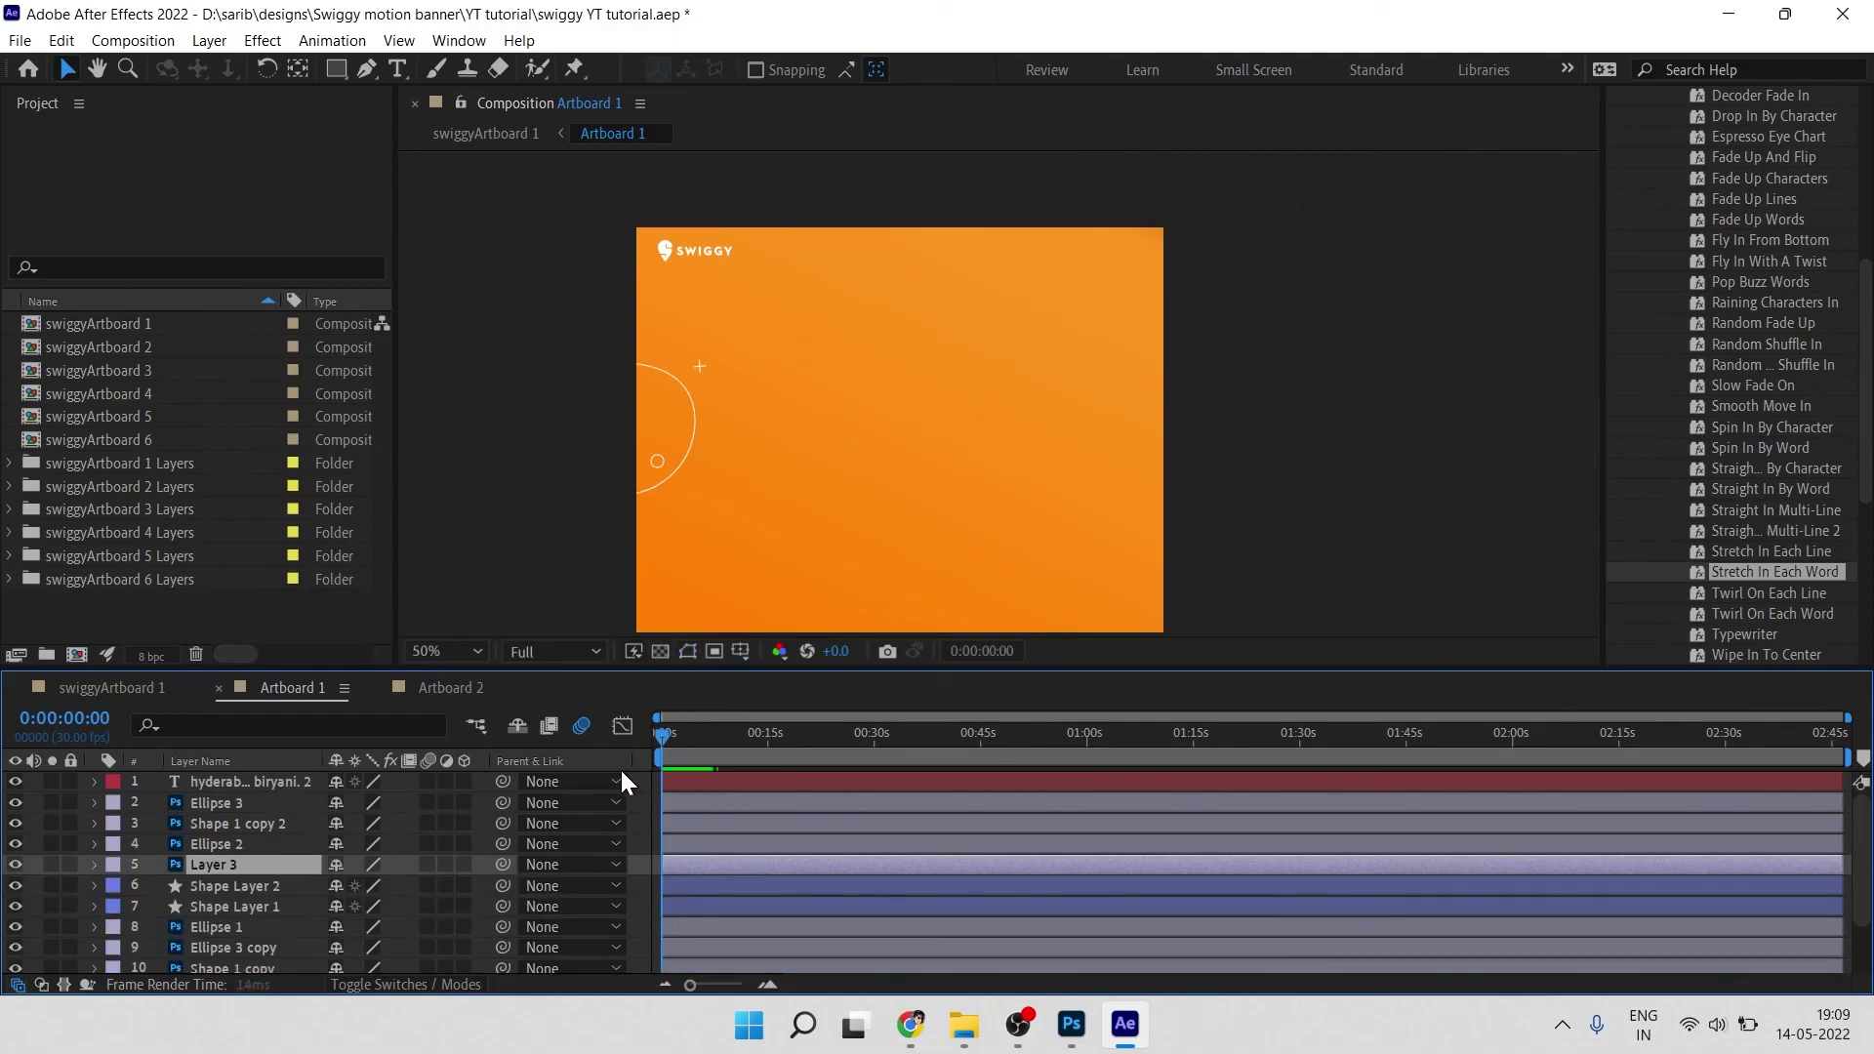